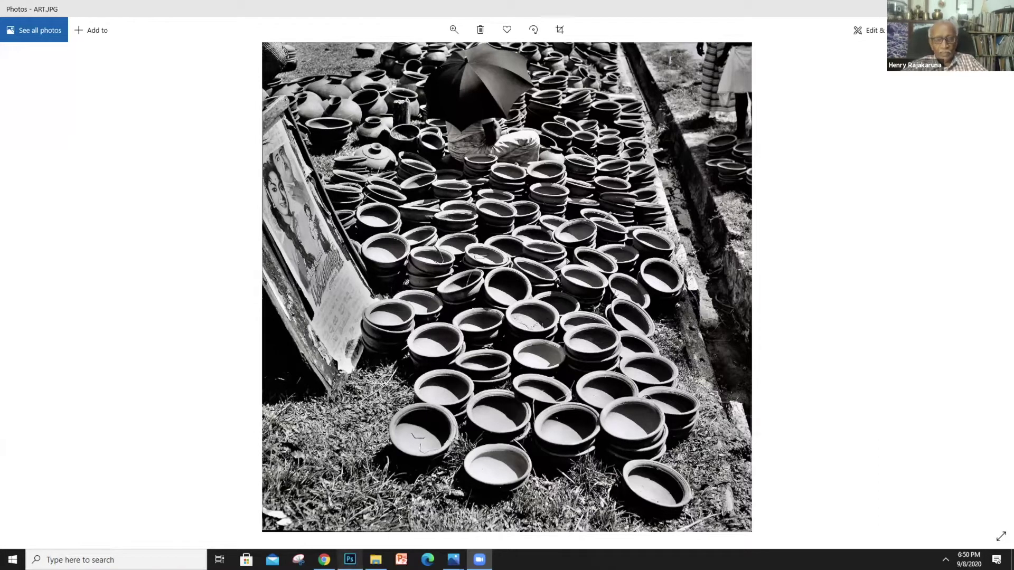
Switch to Photoshop and bring up the ART.JPG document
{"action": "left_click", "coordinate": [349, 559]}
{"action": "left_click", "coordinate": [136, 38]}
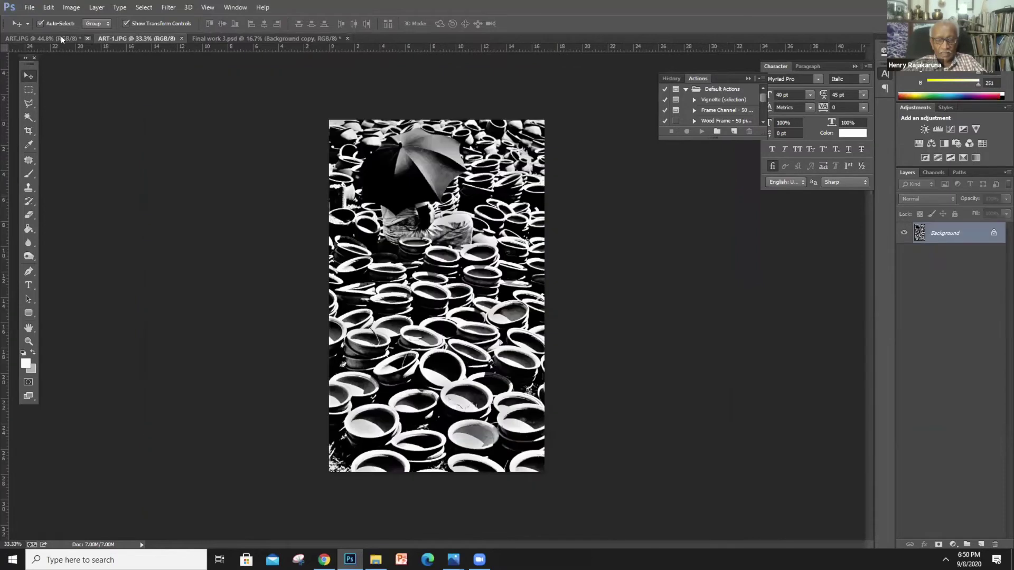
{"action": "left_click", "coordinate": [62, 39]}
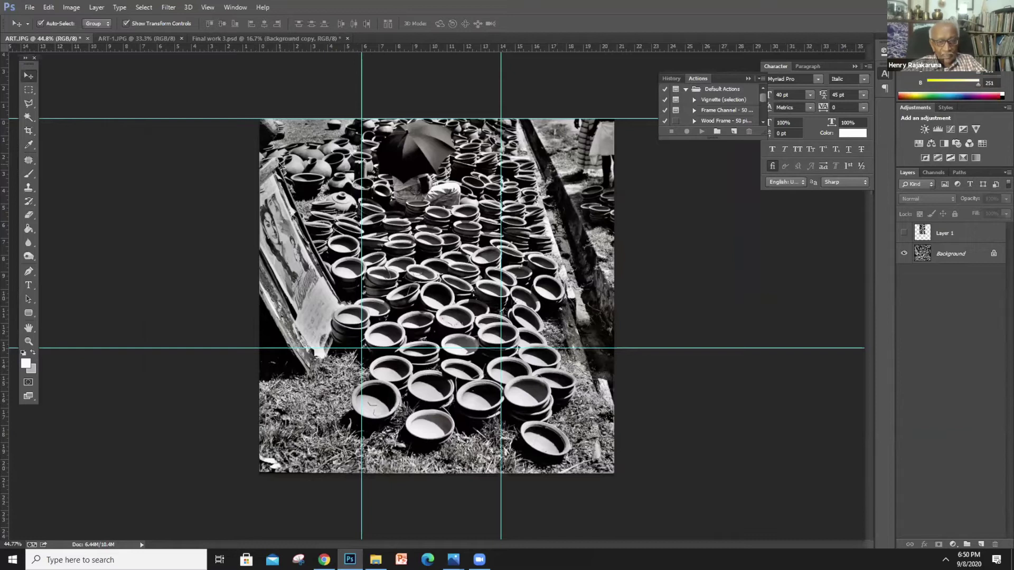
Frame a crop of ART.JPG along the guides, enclosing the umbrella and the pots directly below it
{"action": "left_click", "coordinate": [29, 131]}
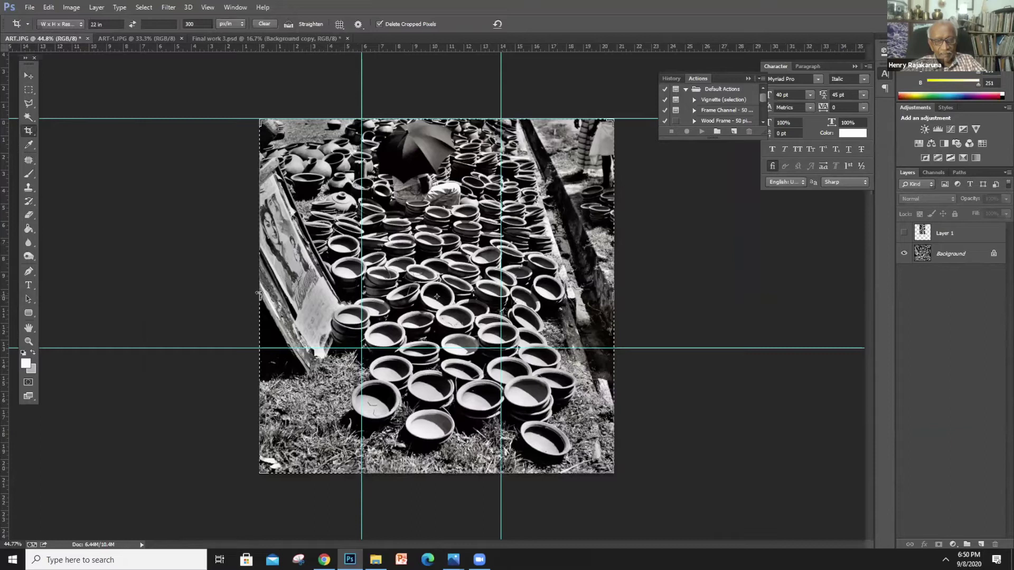
{"action": "left_click_drag", "start_coordinate": [259, 294], "coordinate": [311, 290]}
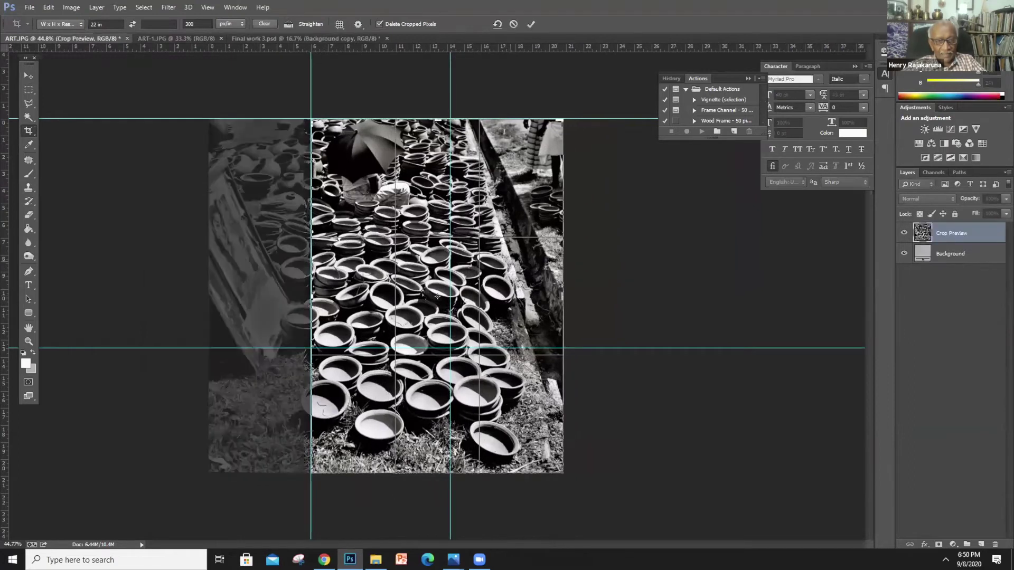
{"action": "left_click_drag", "start_coordinate": [561, 275], "coordinate": [506, 278]}
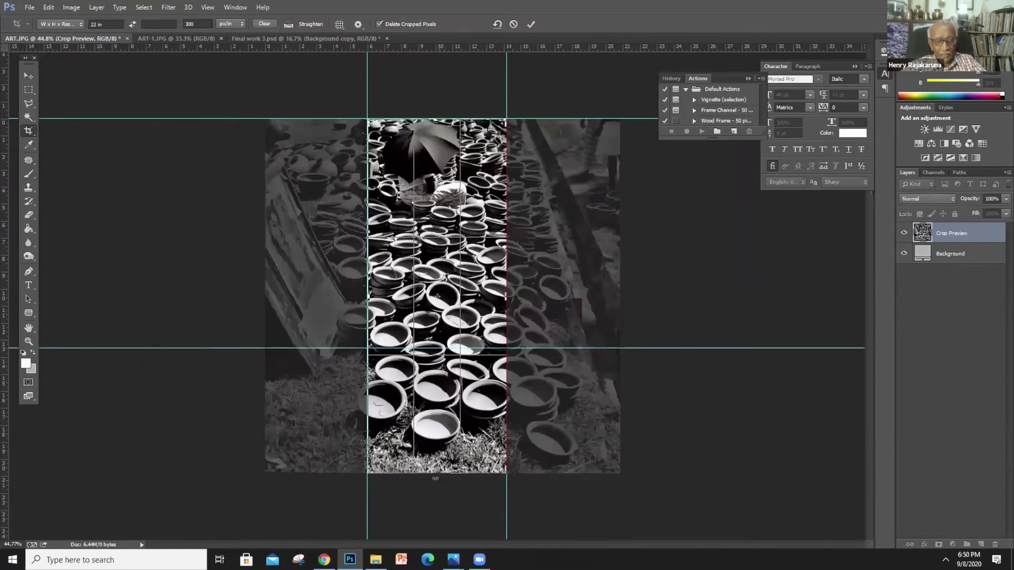
{"action": "left_click_drag", "start_coordinate": [437, 473], "coordinate": [427, 410]}
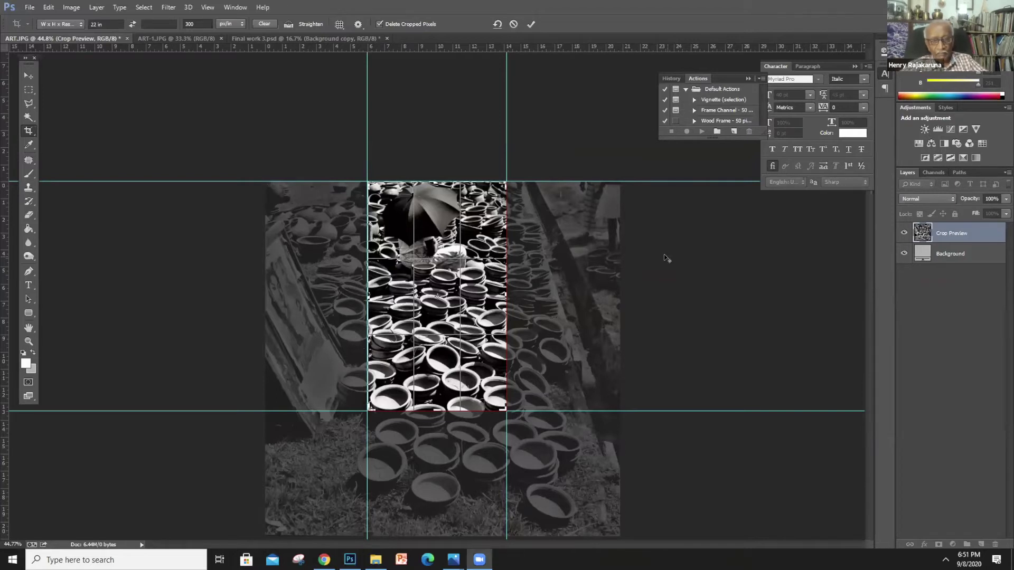
Switch to the Photos viewer and compare the original ART.JPG with the finished ART-1.JPG
{"action": "key", "text": "alt+Tab"}
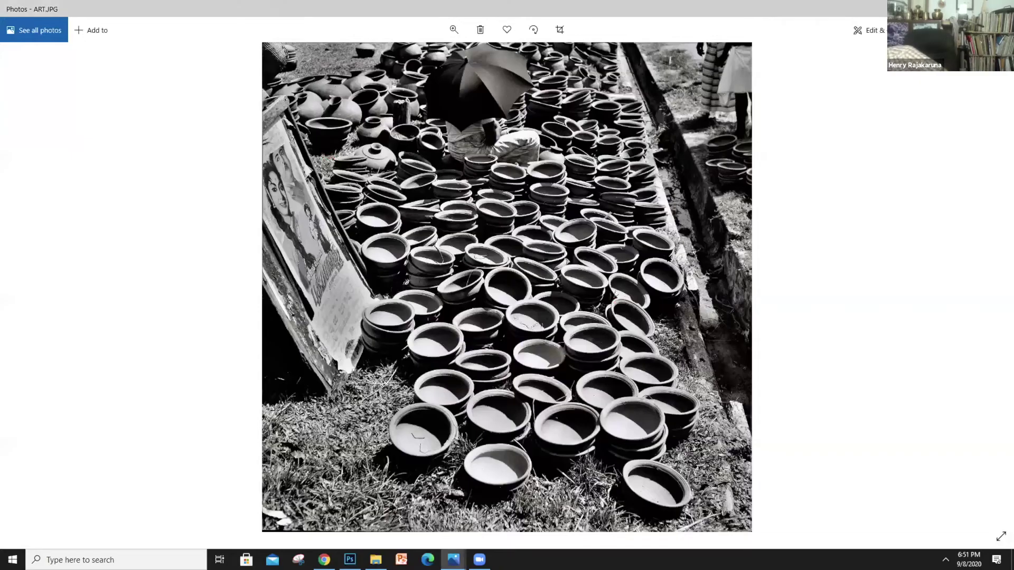
{"action": "left_click", "coordinate": [670, 258]}
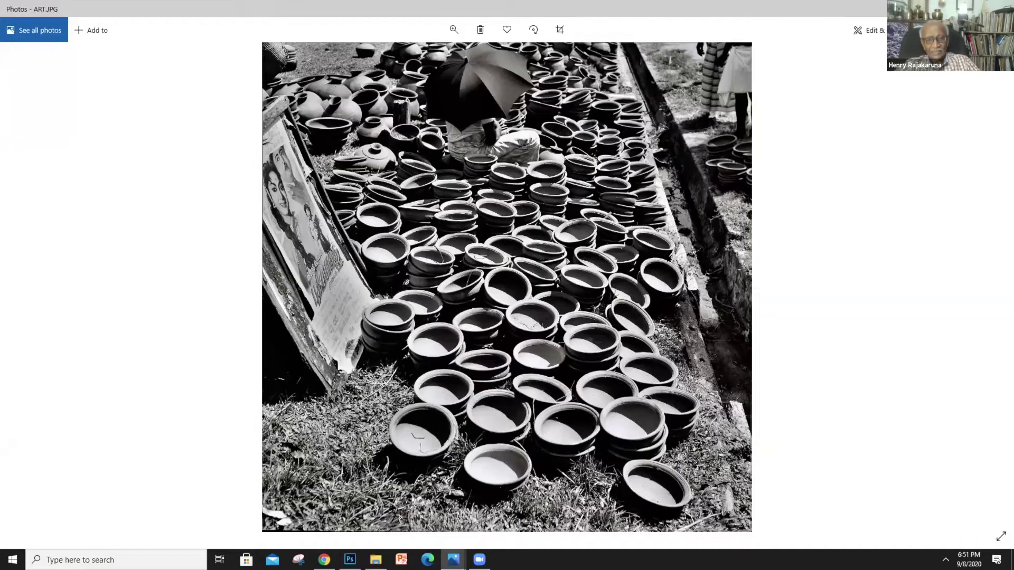
{"action": "key", "text": "alt+Tab"}
{"action": "key", "text": "alt+Tab"}
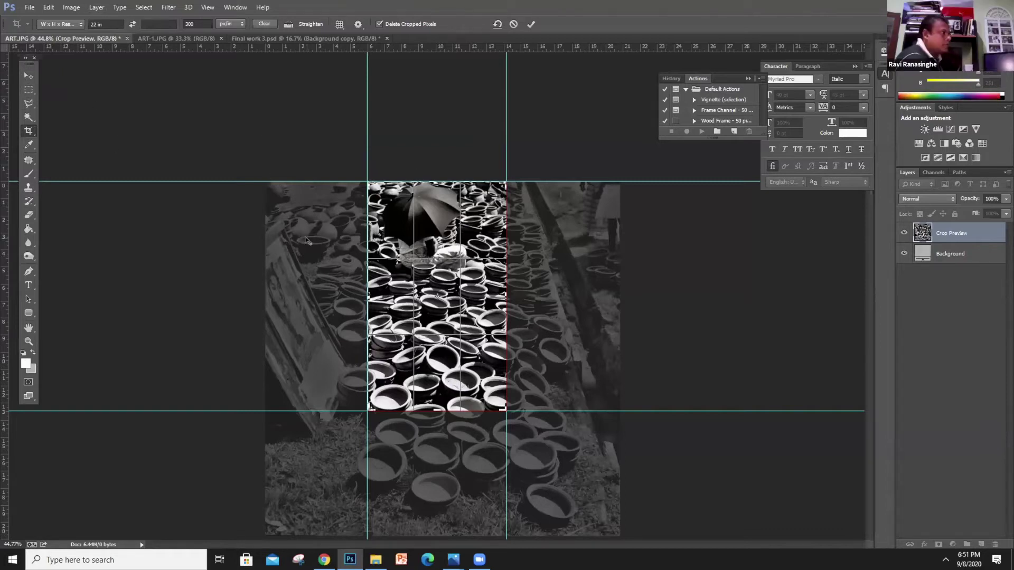
{"action": "key", "text": "alt+Tab"}
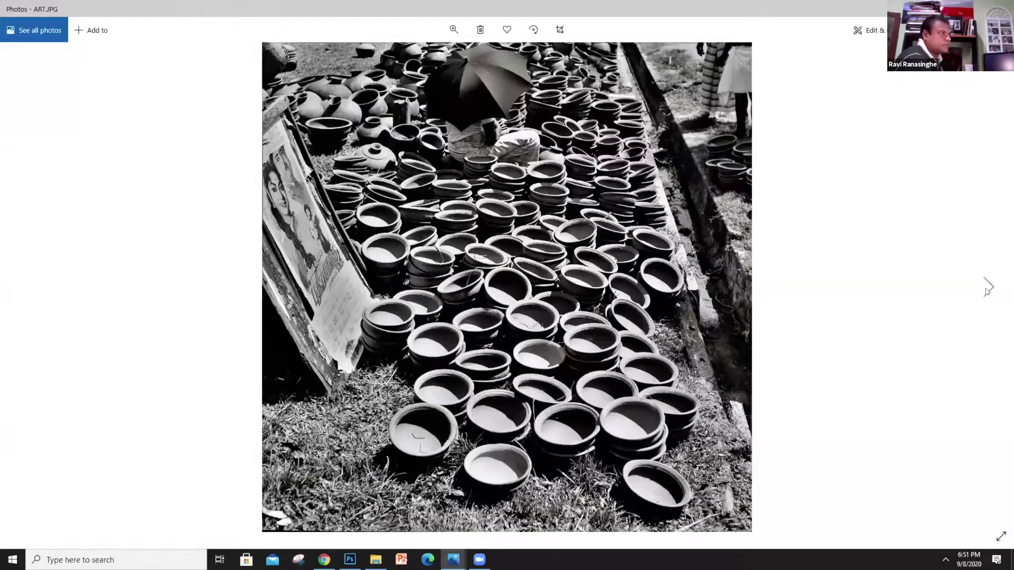
{"action": "left_click", "coordinate": [987, 289]}
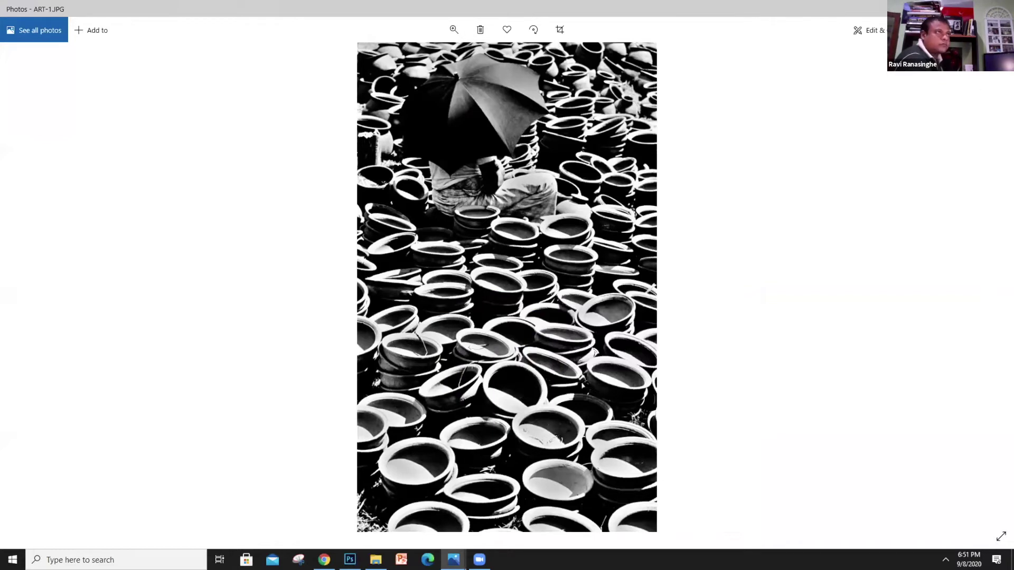
Switch to the Pic 2 folder in File Explorer and show its files as extra large icons
{"action": "key", "text": "Escape"}
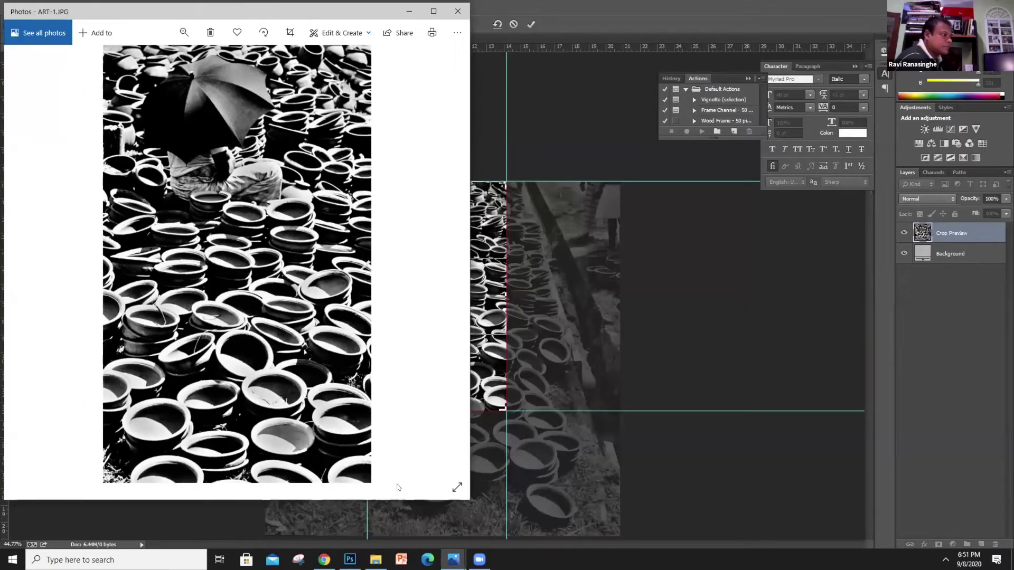
{"action": "key", "text": "alt+Tab"}
{"action": "key", "text": "Tab"}
{"action": "key", "text": "Tab"}
{"action": "key", "text": "Tab"}
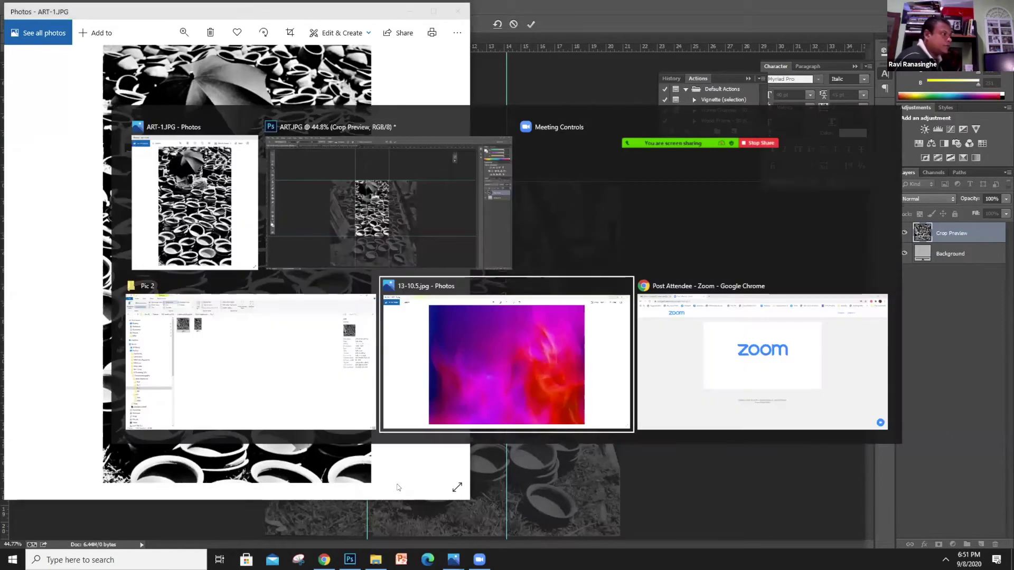
{"action": "key", "text": "alt+Tab"}
{"action": "key", "text": "Tab"}
{"action": "key", "text": "Tab"}
{"action": "key", "text": "Tab"}
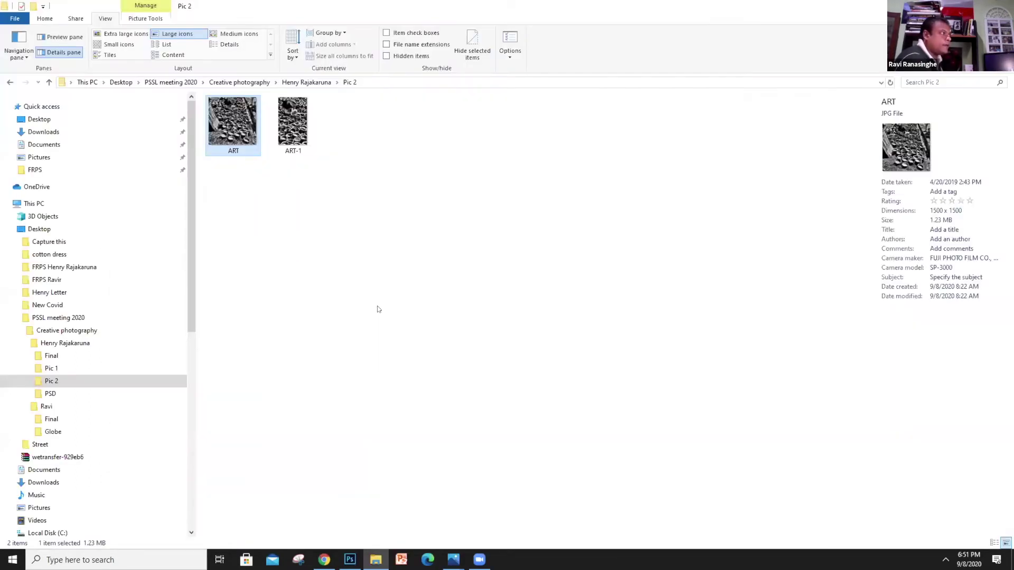
{"action": "left_click", "coordinate": [125, 33]}
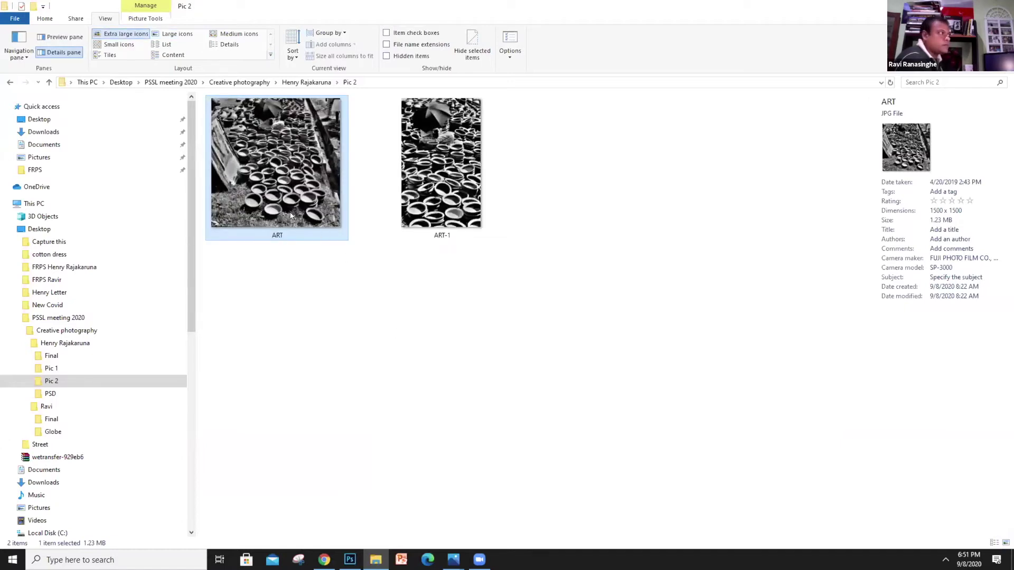
Open the ART photo from the Pic 2 folder in the Photos viewer
{"action": "left_click", "coordinate": [424, 186]}
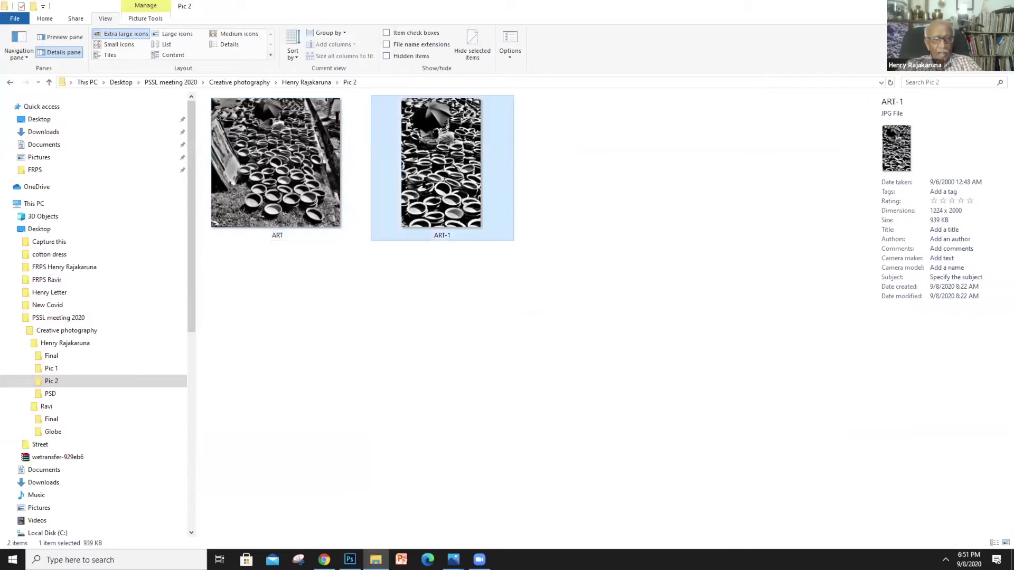
{"action": "mouse_move", "coordinate": [262, 193]}
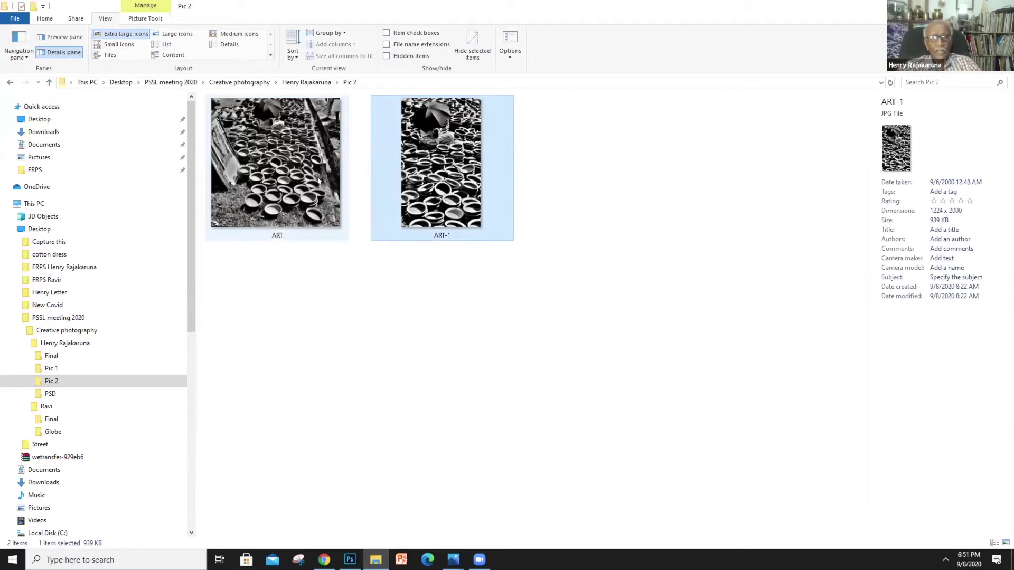
{"action": "double_click", "coordinate": [285, 174]}
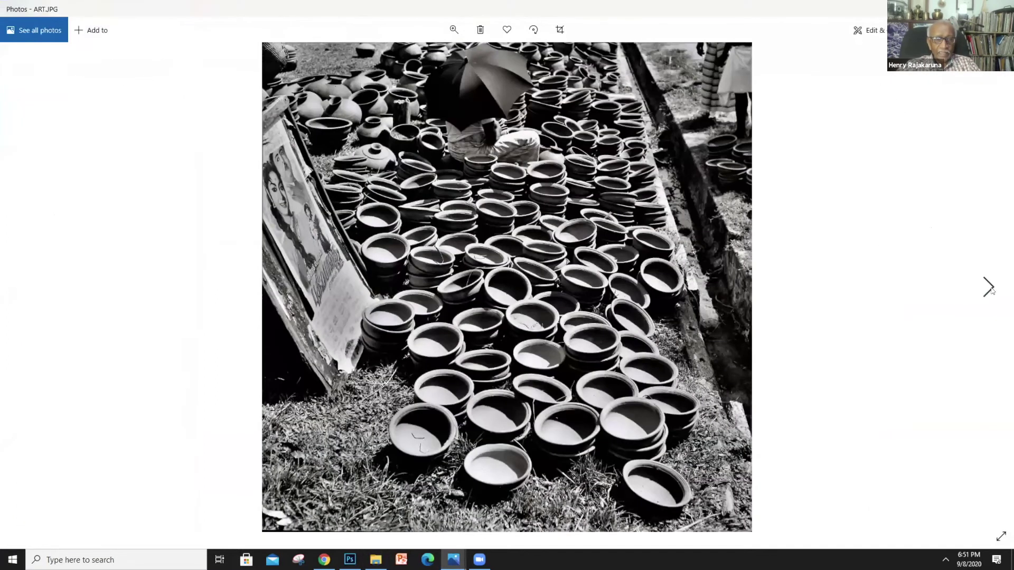
Alternate between ART.JPG and ART-1.JPG to examine how the cropped, high-contrast version differs from the original photo
{"action": "left_click", "coordinate": [989, 286]}
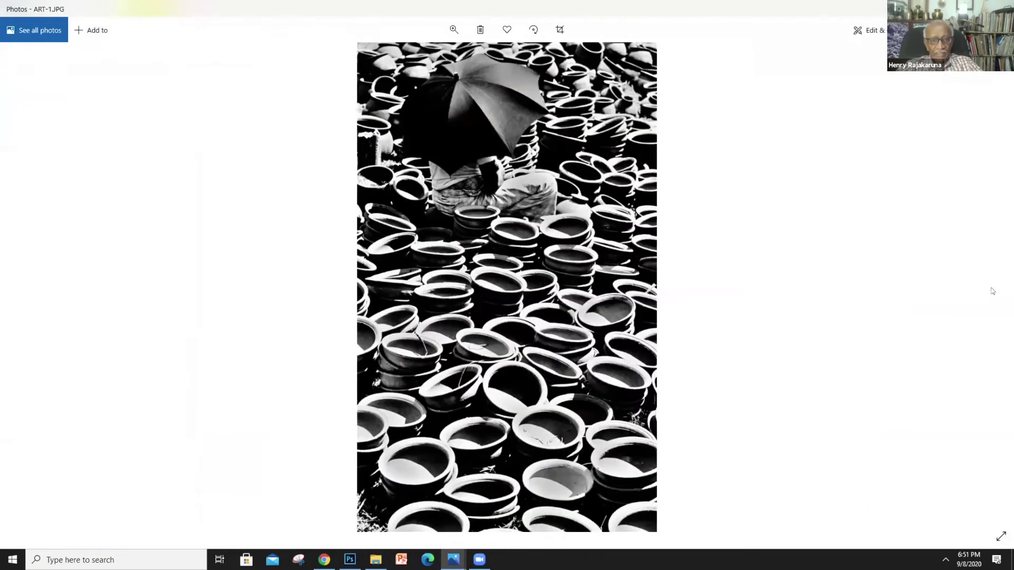
{"action": "left_click", "coordinate": [25, 291]}
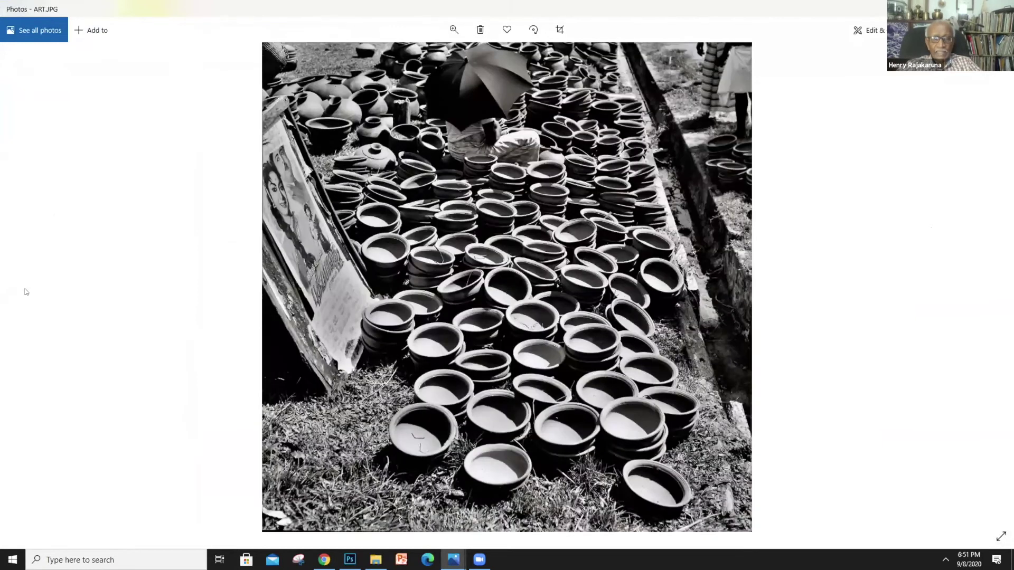
{"action": "left_click", "coordinate": [989, 286]}
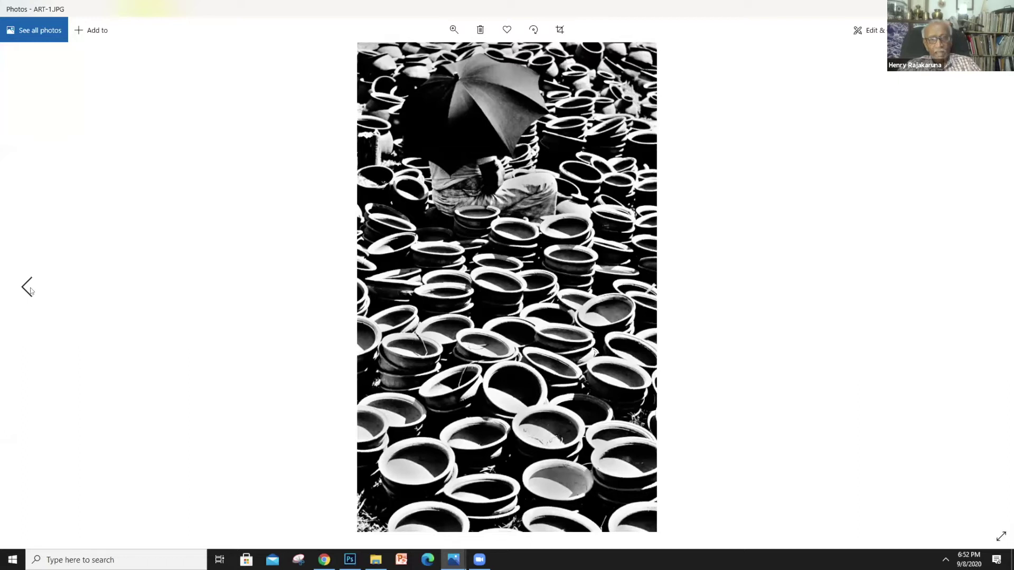
{"action": "left_click", "coordinate": [30, 291]}
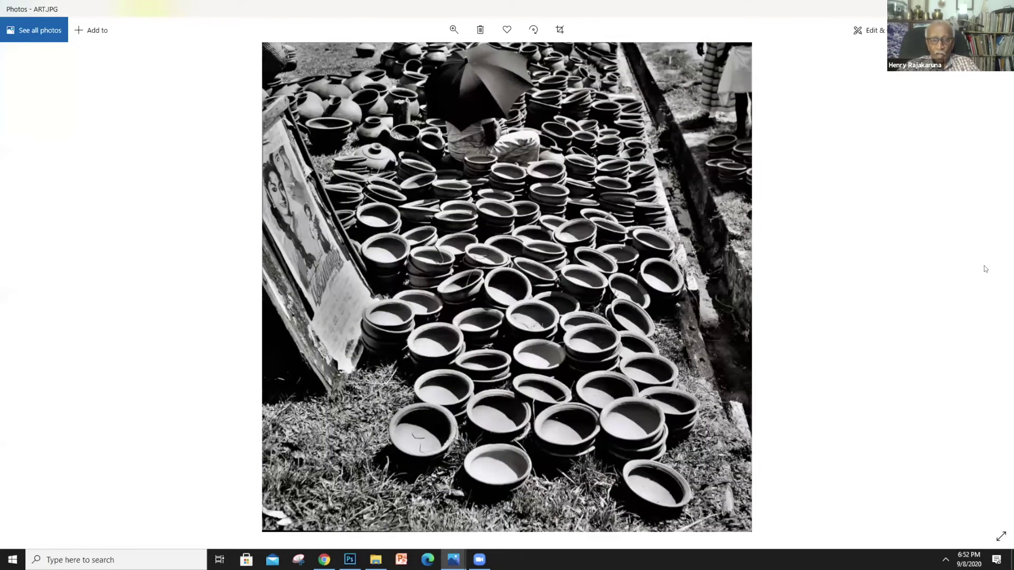
{"action": "left_click", "coordinate": [987, 285]}
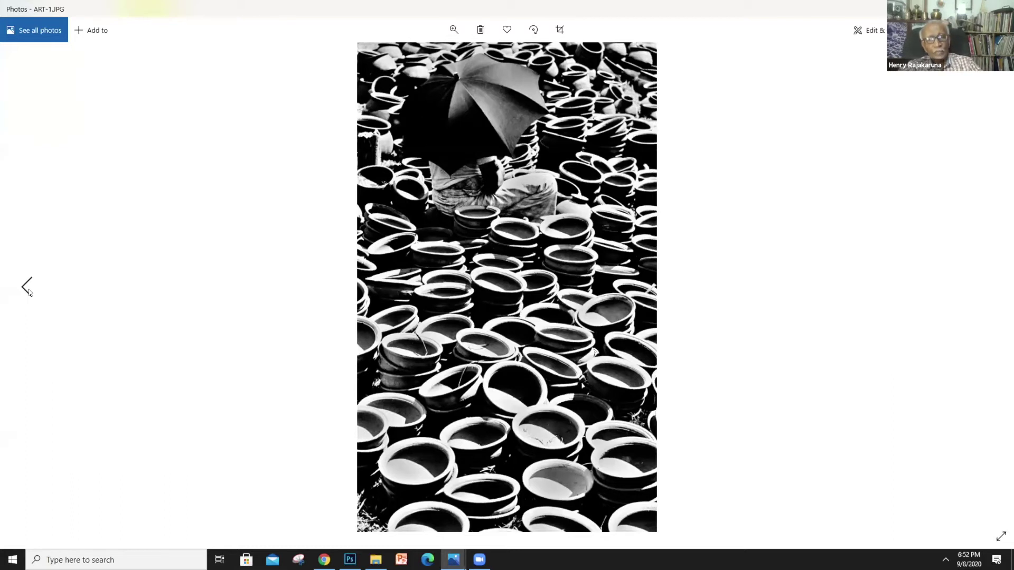
{"action": "left_click", "coordinate": [27, 286]}
{"action": "left_click", "coordinate": [987, 286]}
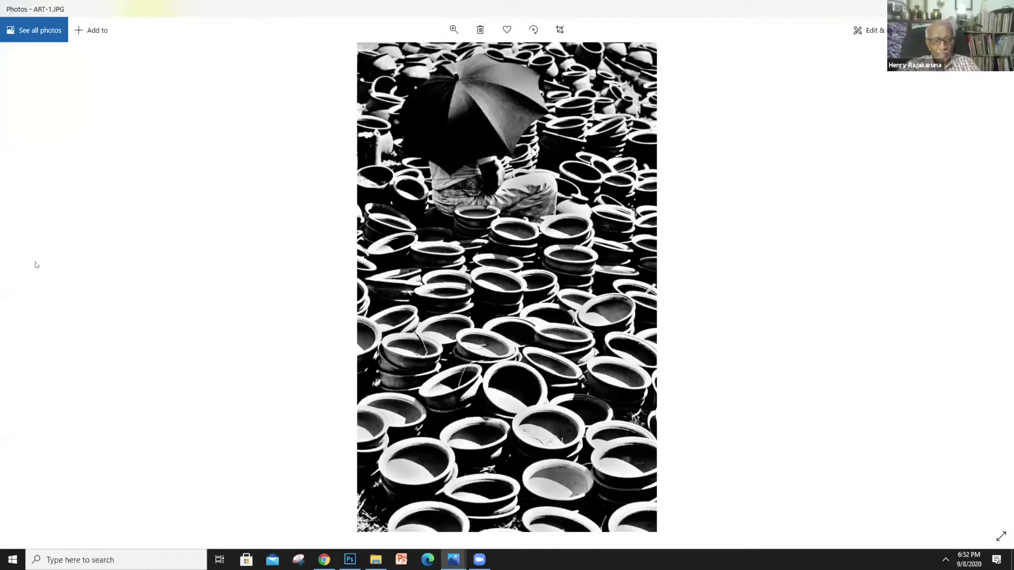
{"action": "left_click", "coordinate": [27, 285]}
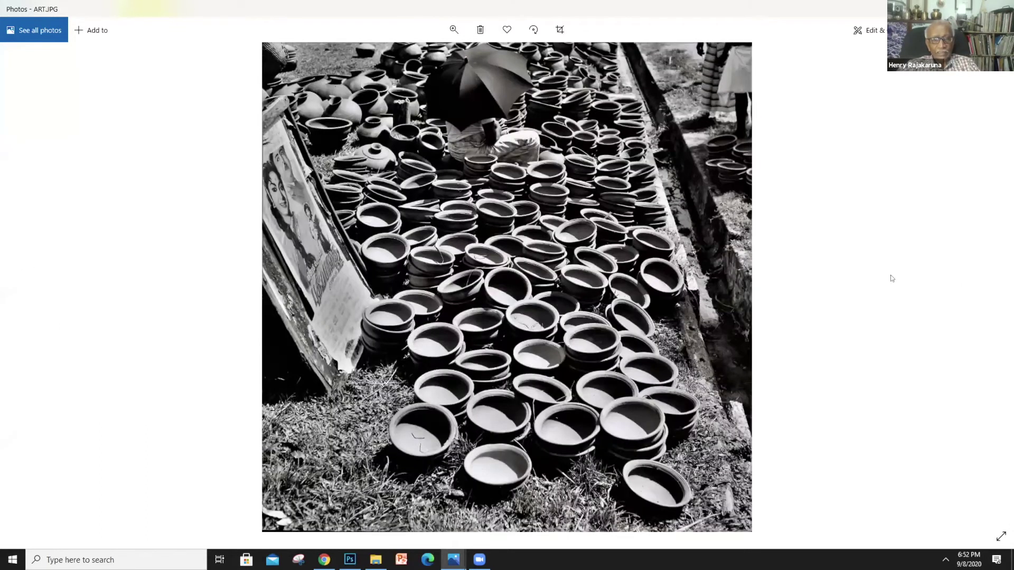
{"action": "mouse_move", "coordinate": [989, 288]}
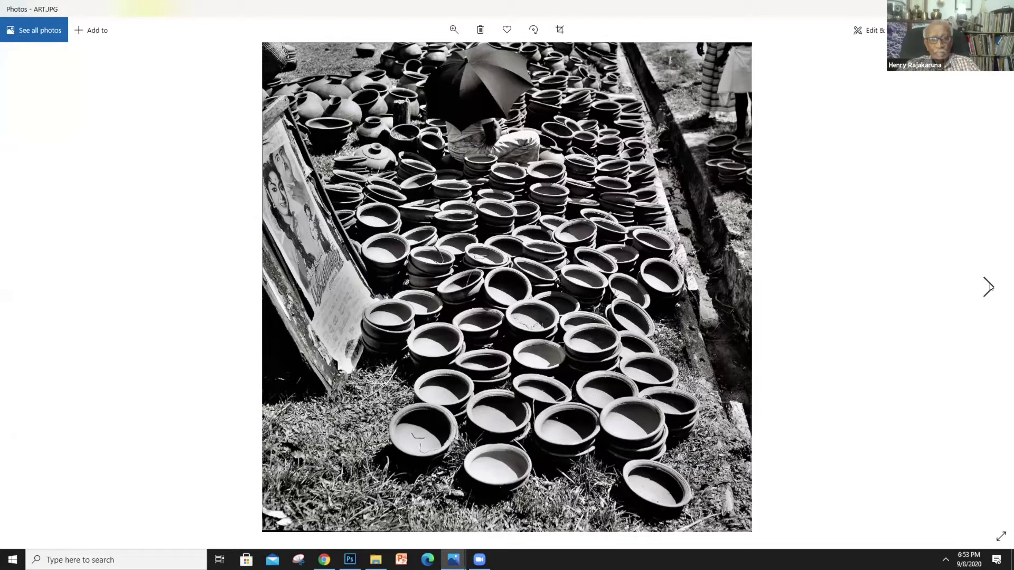
{"action": "left_click", "coordinate": [988, 287]}
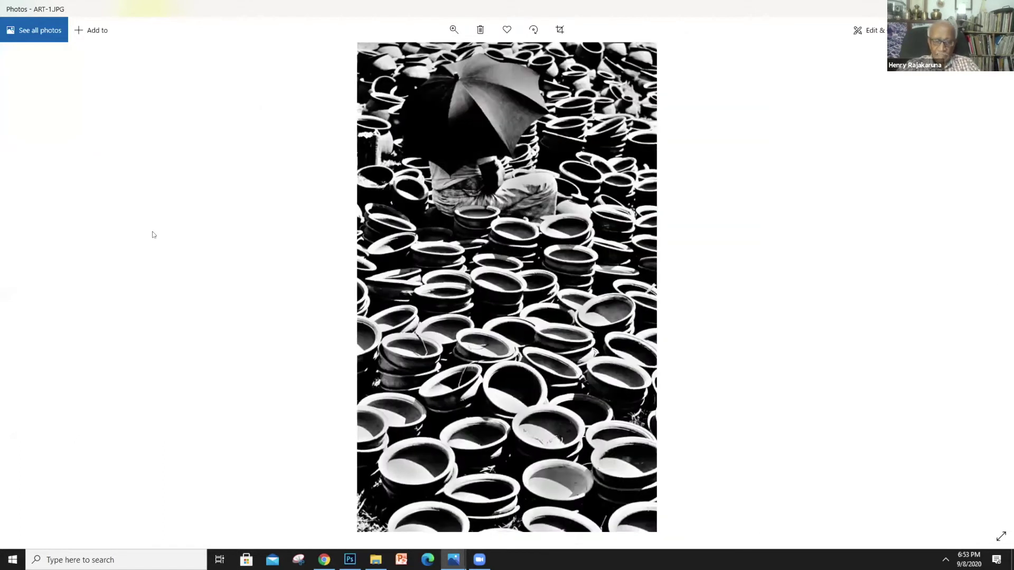
{"action": "left_click", "coordinate": [28, 282]}
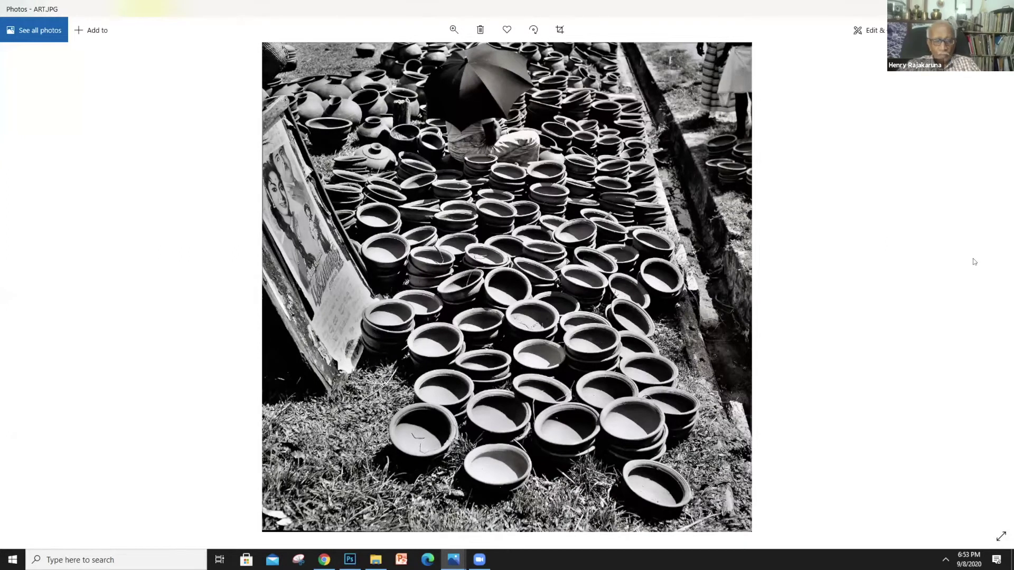
{"action": "left_click", "coordinate": [985, 277]}
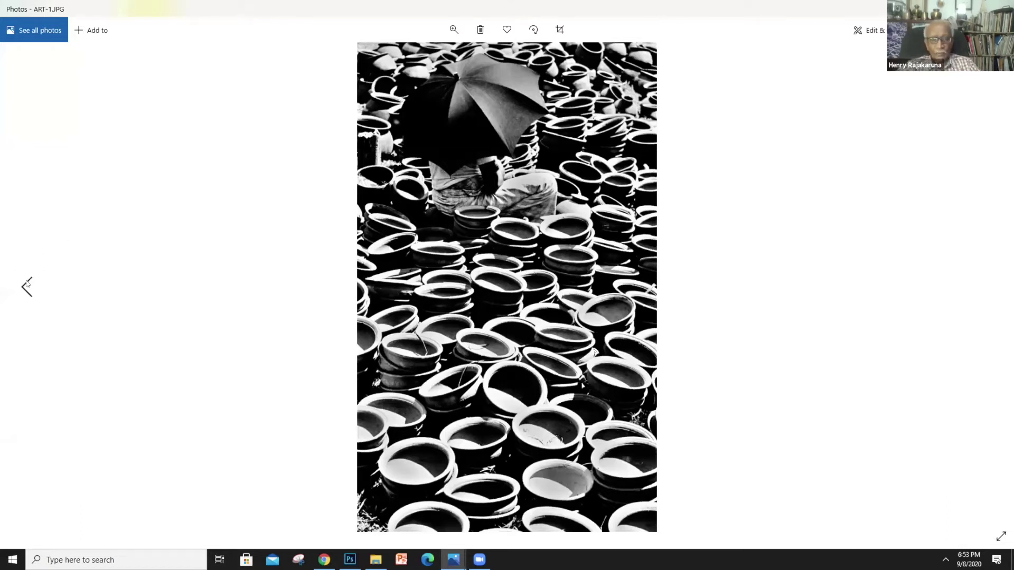
{"action": "left_click", "coordinate": [28, 284]}
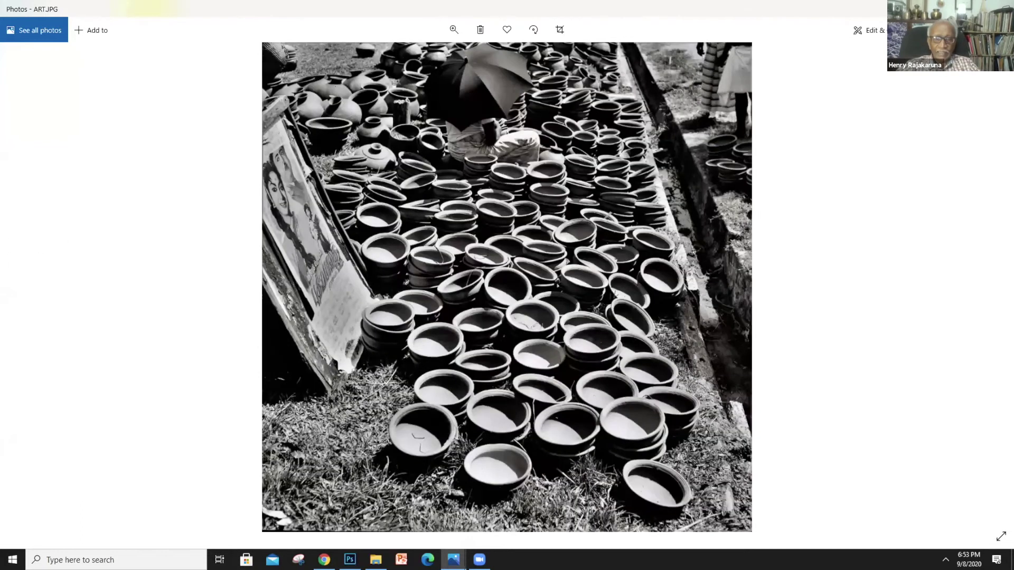
{"action": "left_click", "coordinate": [985, 287]}
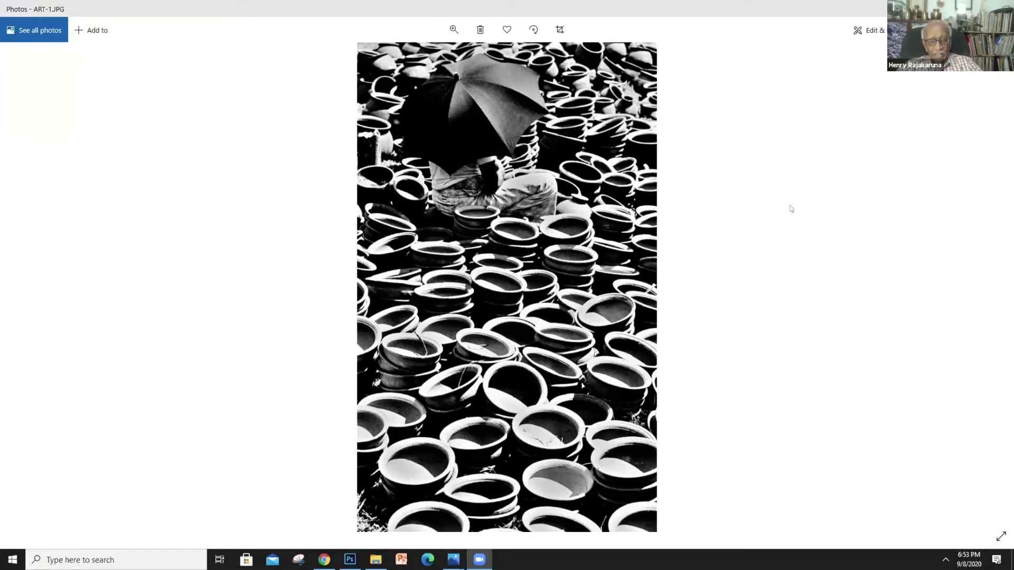
{"action": "left_click", "coordinate": [961, 296]}
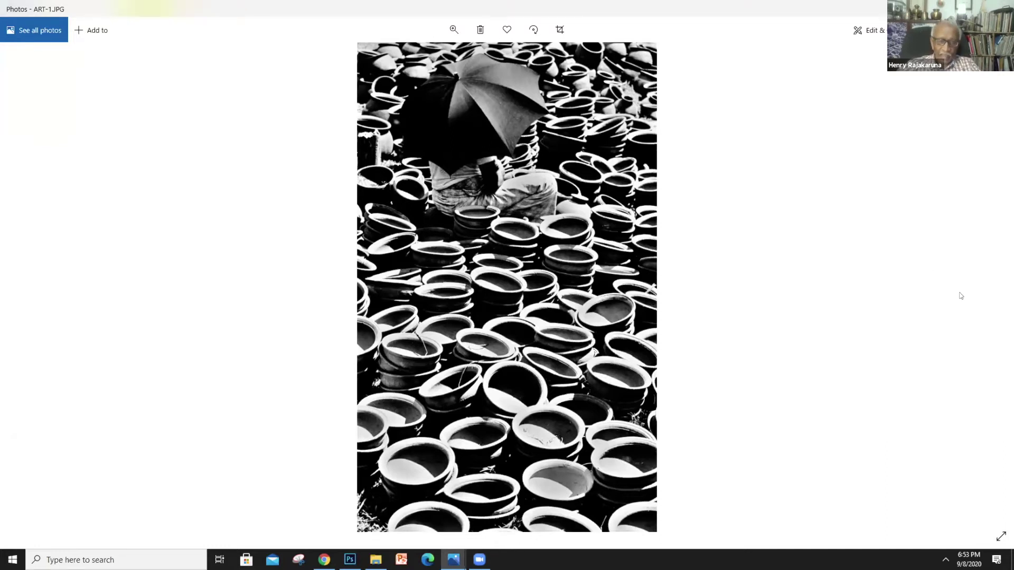
{"action": "mouse_move", "coordinate": [23, 293]}
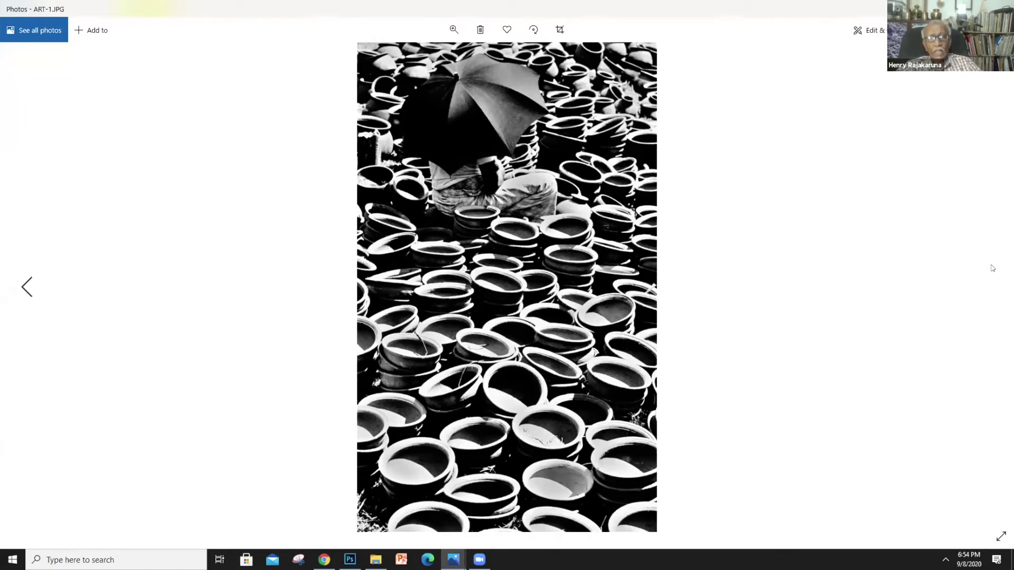
{"action": "left_click", "coordinate": [992, 286]}
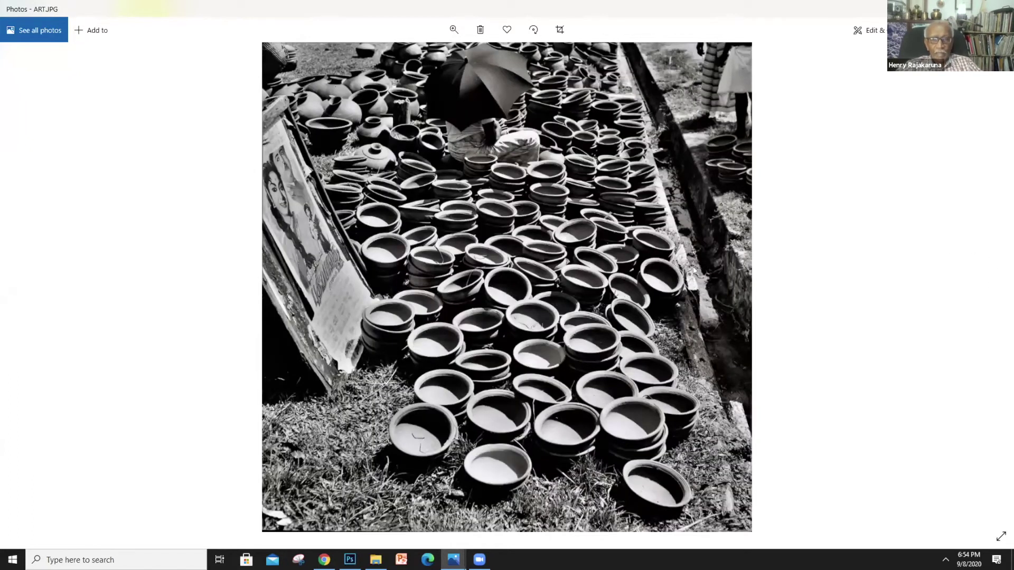
{"action": "key", "text": "Left"}
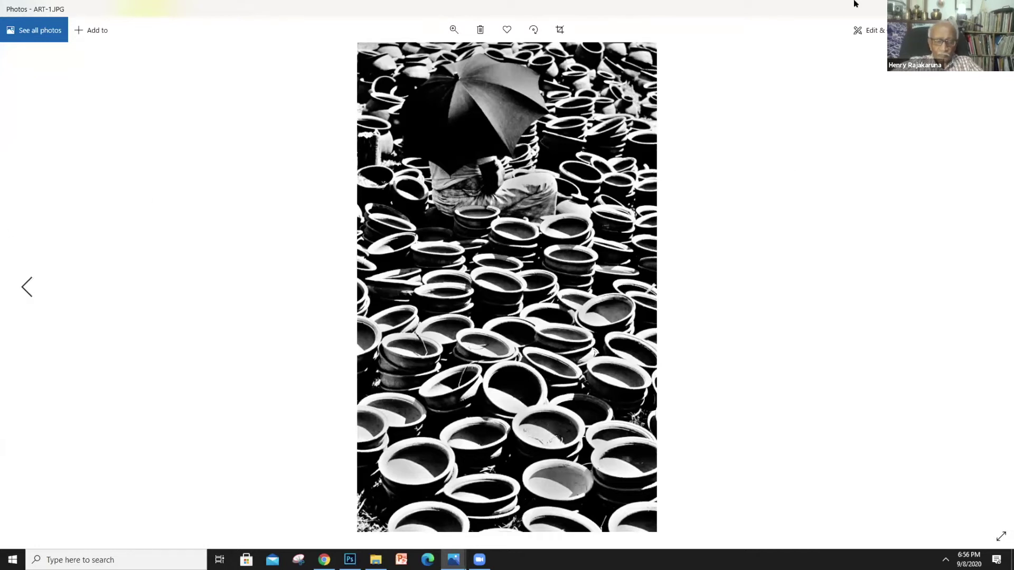
Switch to File Explorer, go to the Pic 1 folder and open the 13-10.5 image in the Photos viewer
{"action": "left_click", "coordinate": [27, 288]}
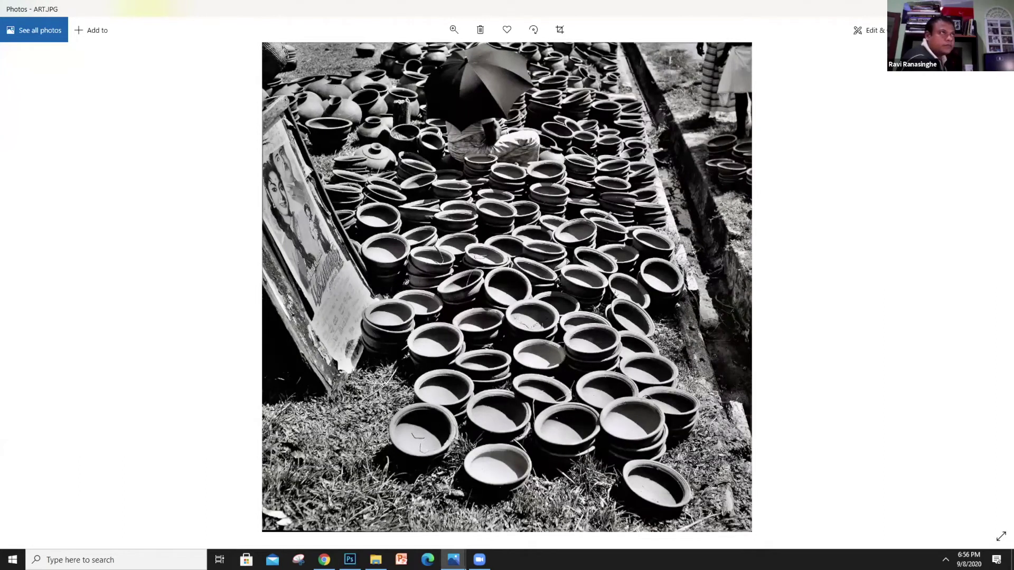
{"action": "key", "text": "alt+Tab"}
{"action": "left_click", "coordinate": [10, 82]}
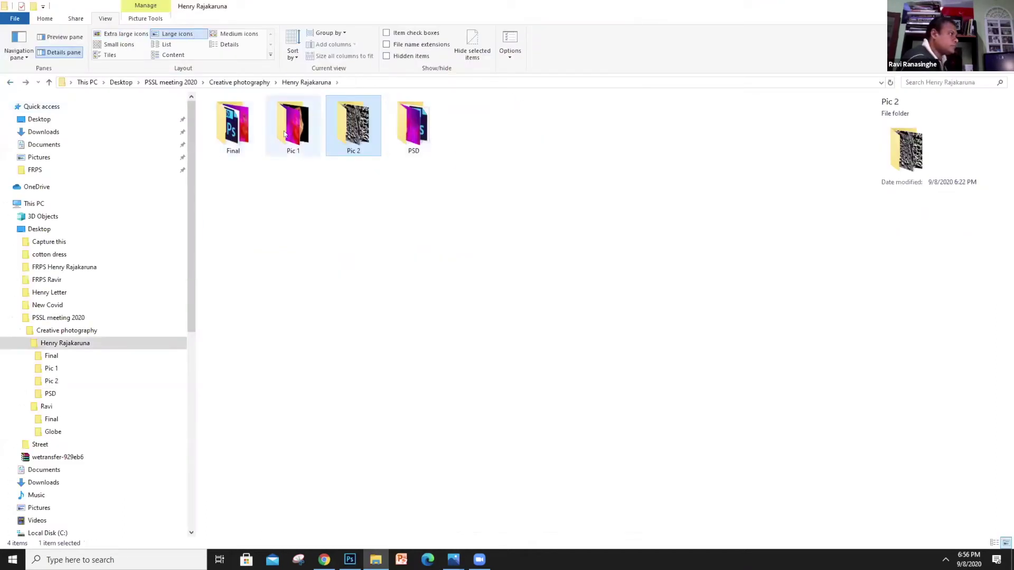
{"action": "left_click", "coordinate": [291, 133]}
{"action": "double_click", "coordinate": [291, 133]}
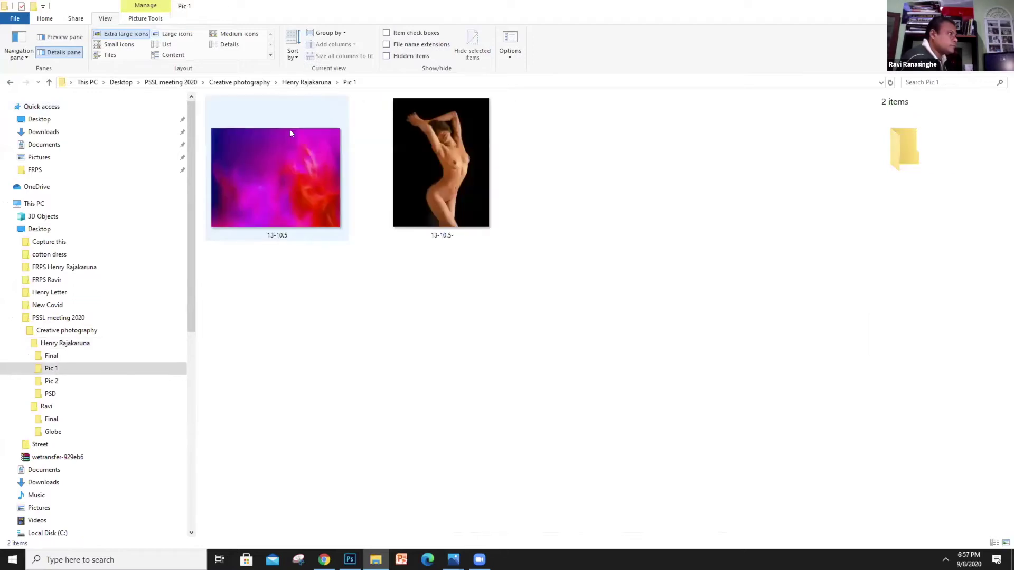
{"action": "left_click", "coordinate": [281, 195]}
{"action": "double_click", "coordinate": [281, 195]}
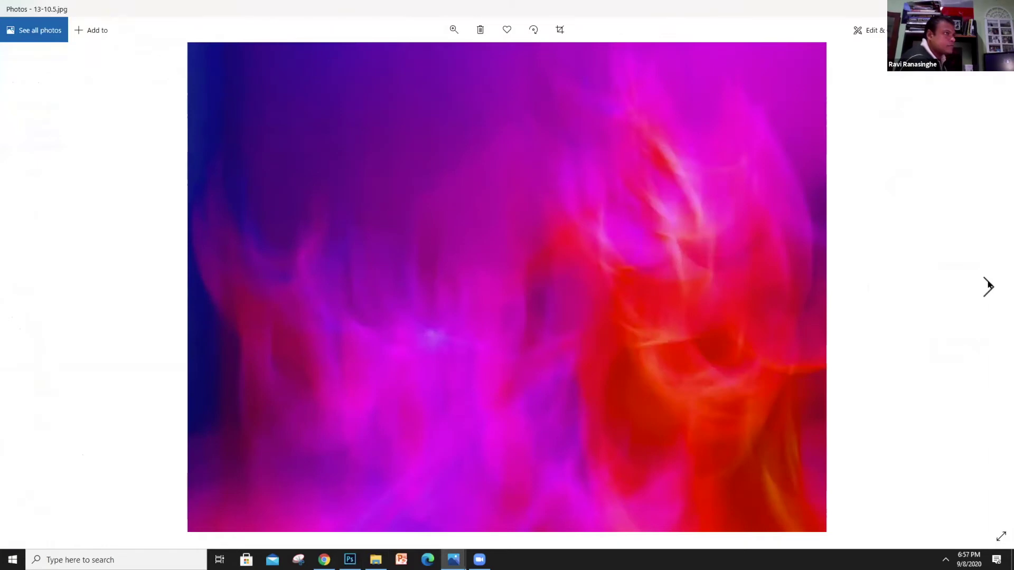
Alternate between 13-10.5.jpg and 13-10.5-.jpg to examine the abstract colour background and the studio figure photo as source images
{"action": "left_click", "coordinate": [987, 287]}
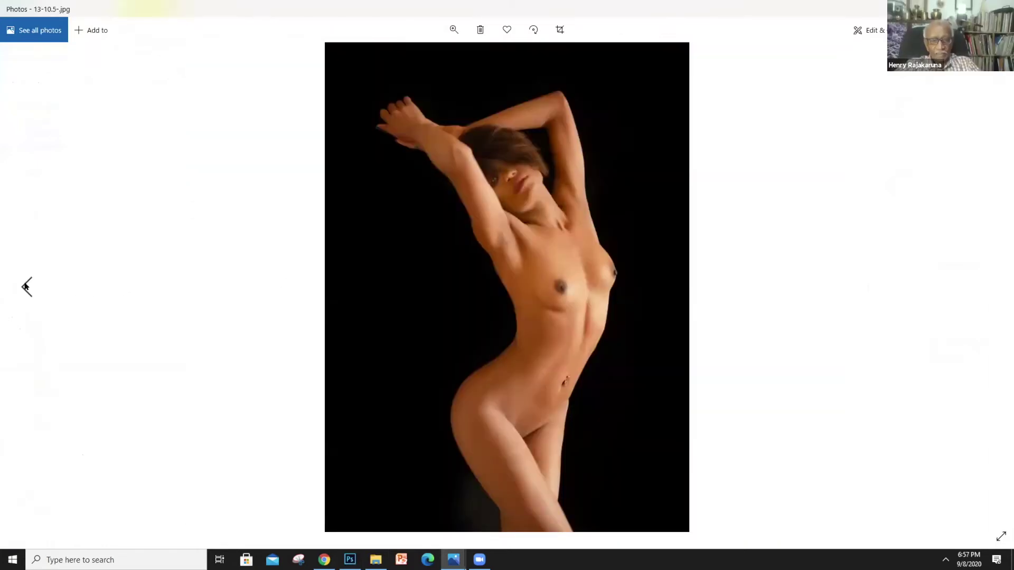
{"action": "left_click", "coordinate": [25, 287]}
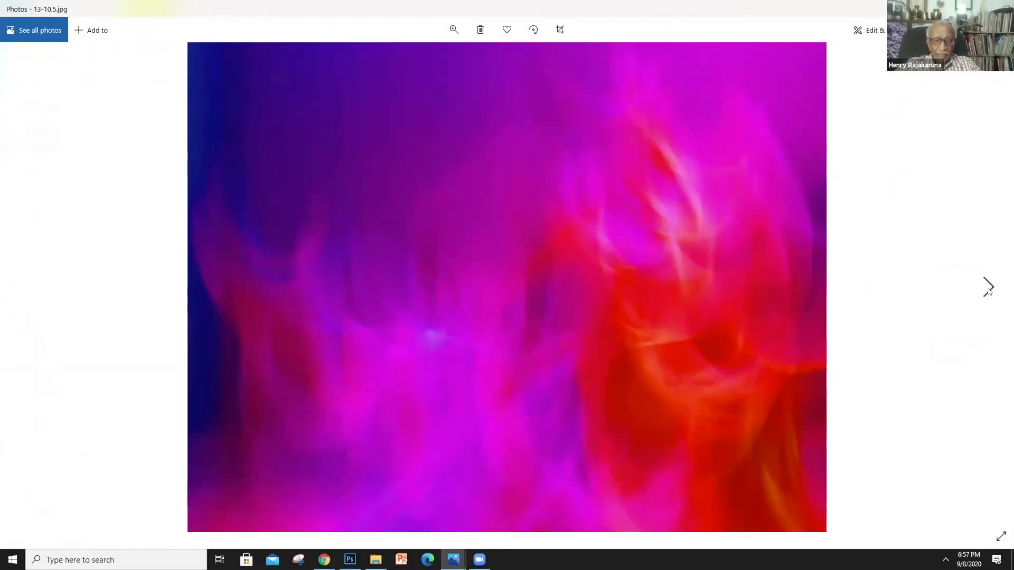
{"action": "left_click", "coordinate": [988, 287]}
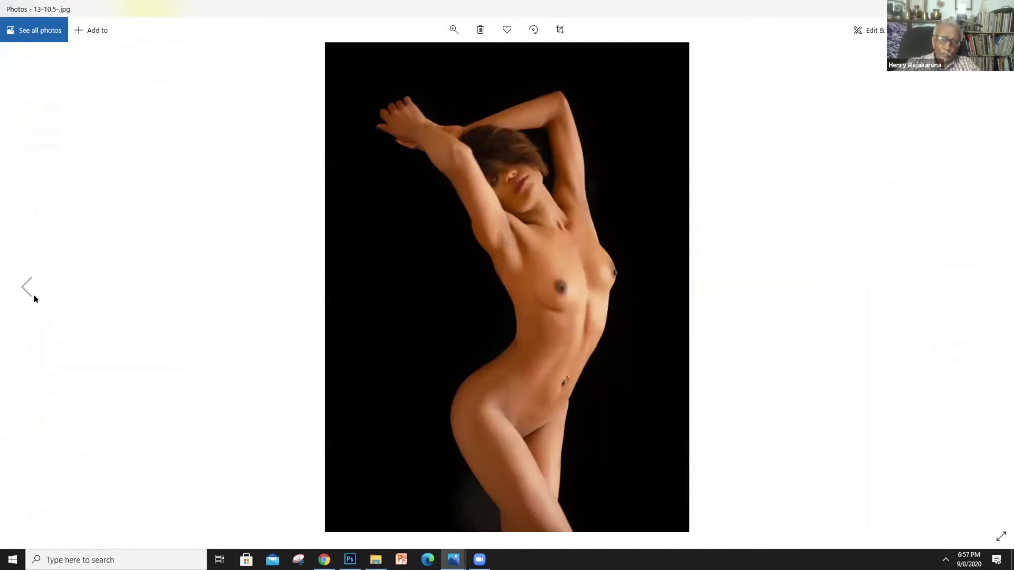
{"action": "left_click", "coordinate": [24, 286]}
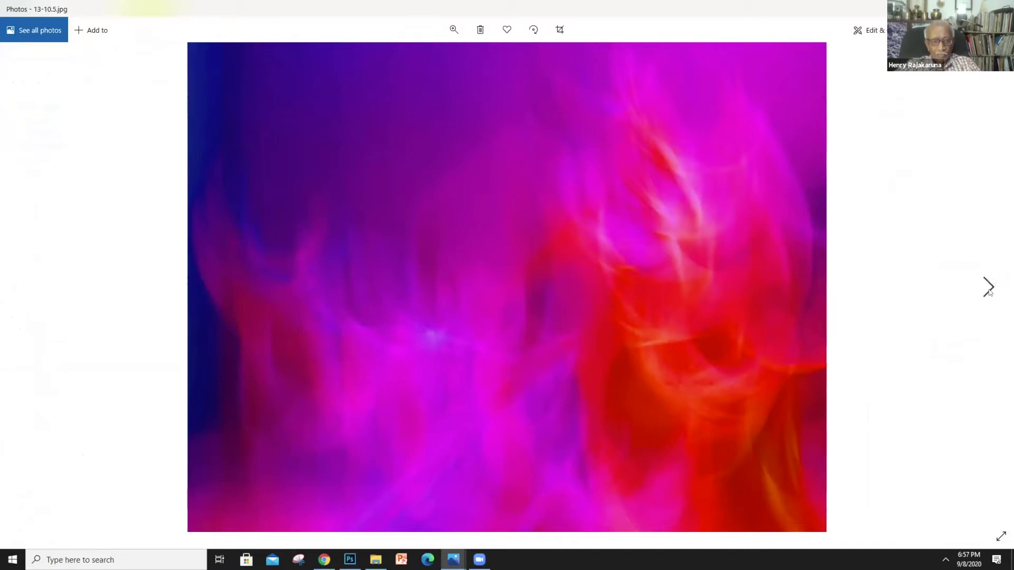
{"action": "left_click", "coordinate": [988, 288]}
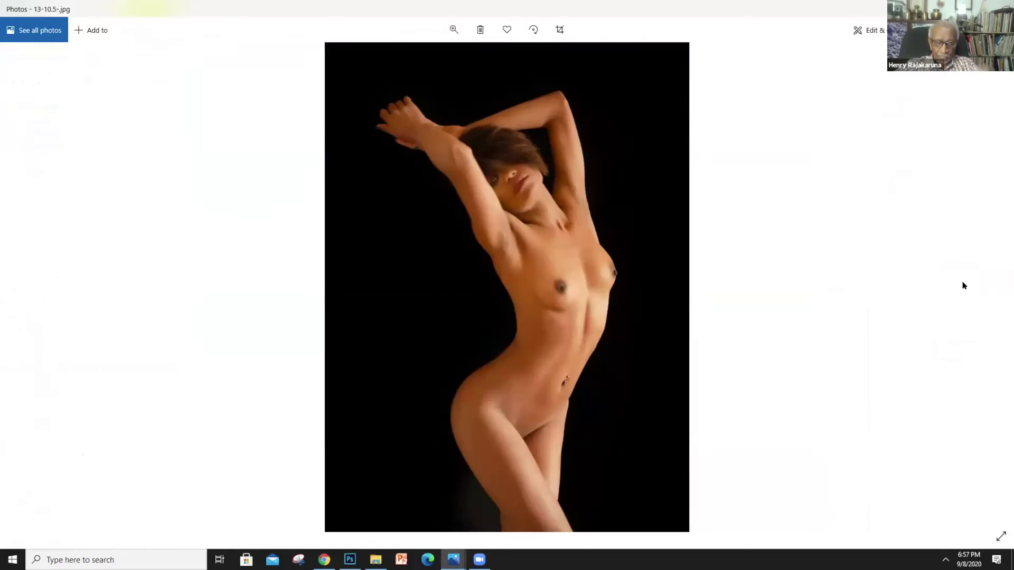
{"action": "left_click", "coordinate": [27, 287]}
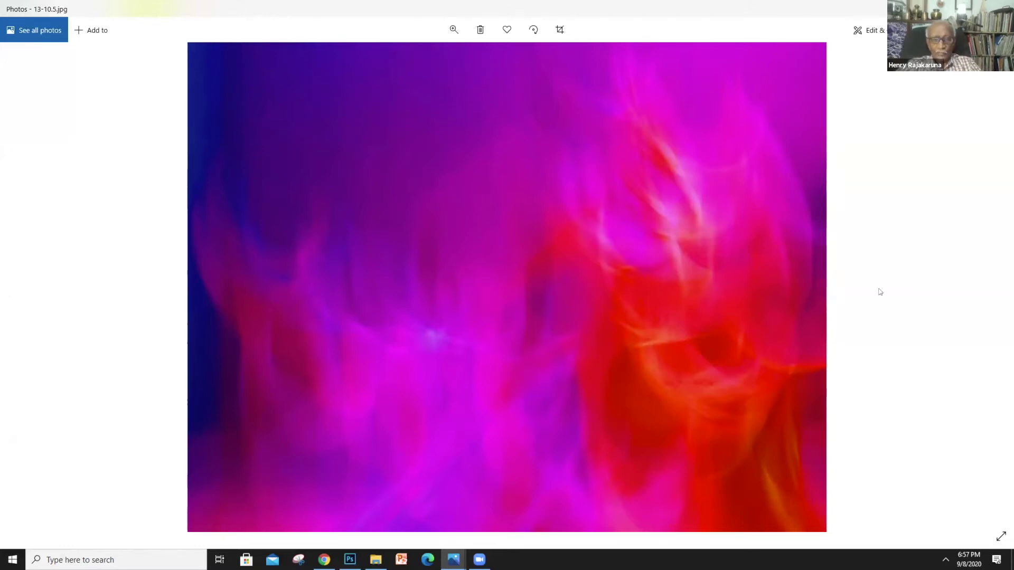
{"action": "left_click", "coordinate": [988, 288]}
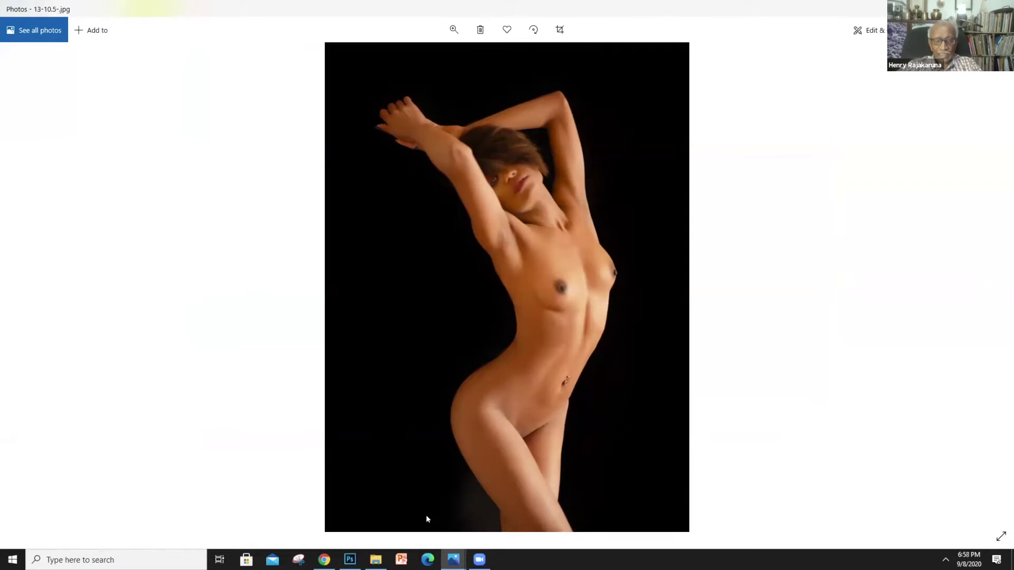
{"action": "key", "text": "alt+Tab"}
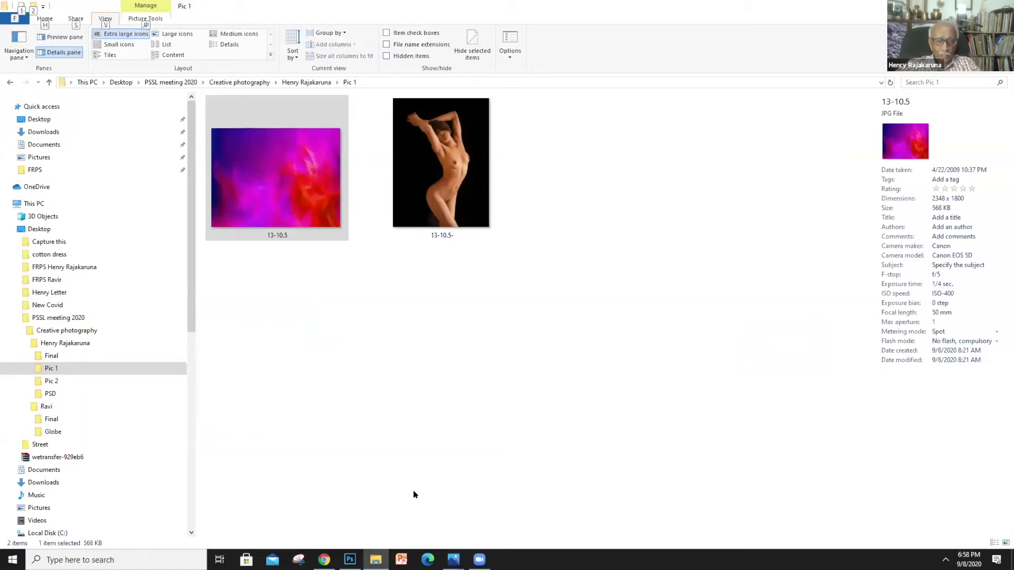
{"action": "key", "text": "alt+Tab"}
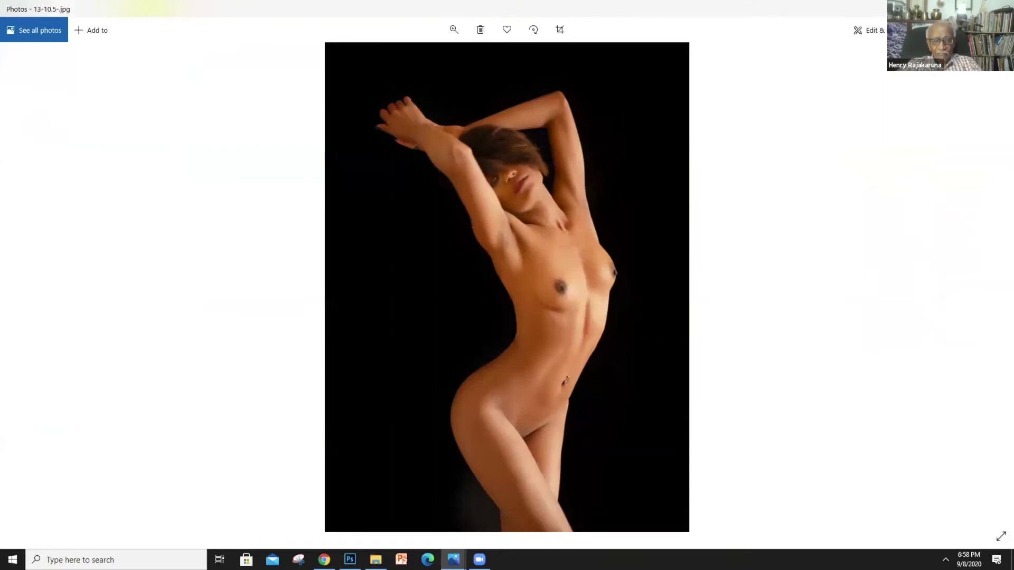
Switch to Photoshop and close Final work 3.psd, ART-1.JPG and ART.JPG without saving changes
{"action": "key", "text": "alt+Tab"}
{"action": "key", "text": "Tab"}
{"action": "key", "text": "Tab"}
{"action": "key", "text": "Tab"}
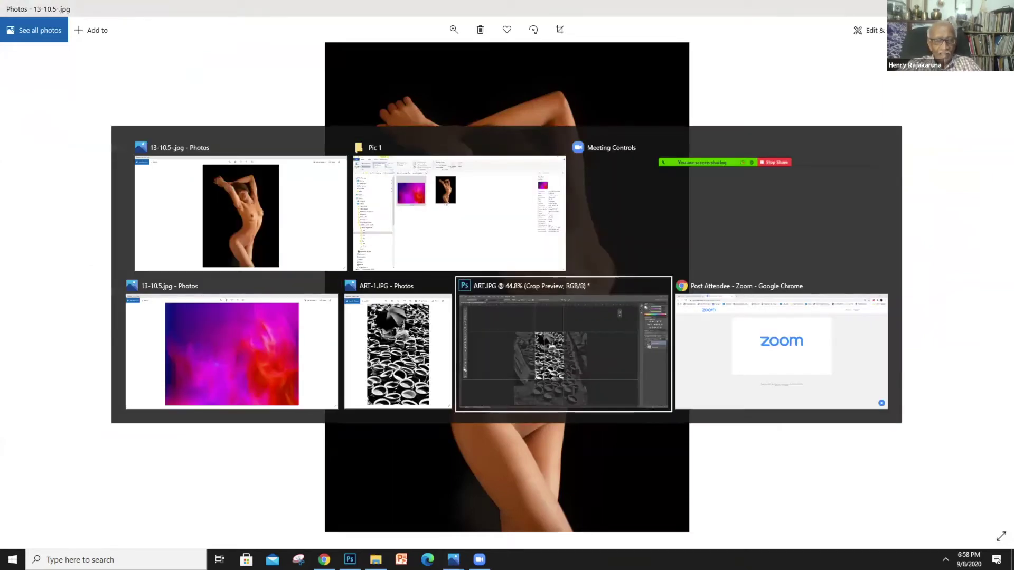
{"action": "key", "text": "Escape"}
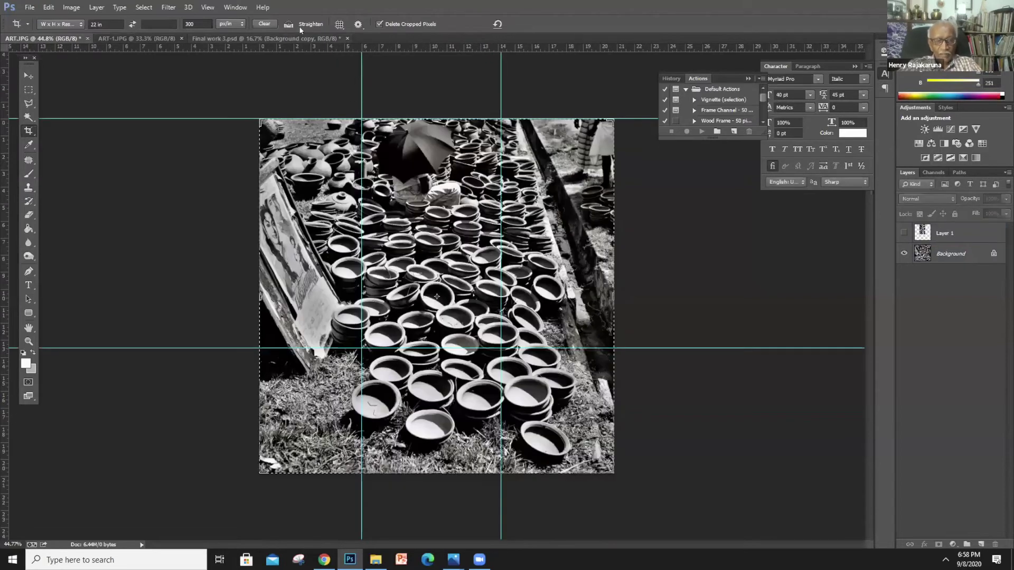
{"action": "left_click", "coordinate": [348, 38]}
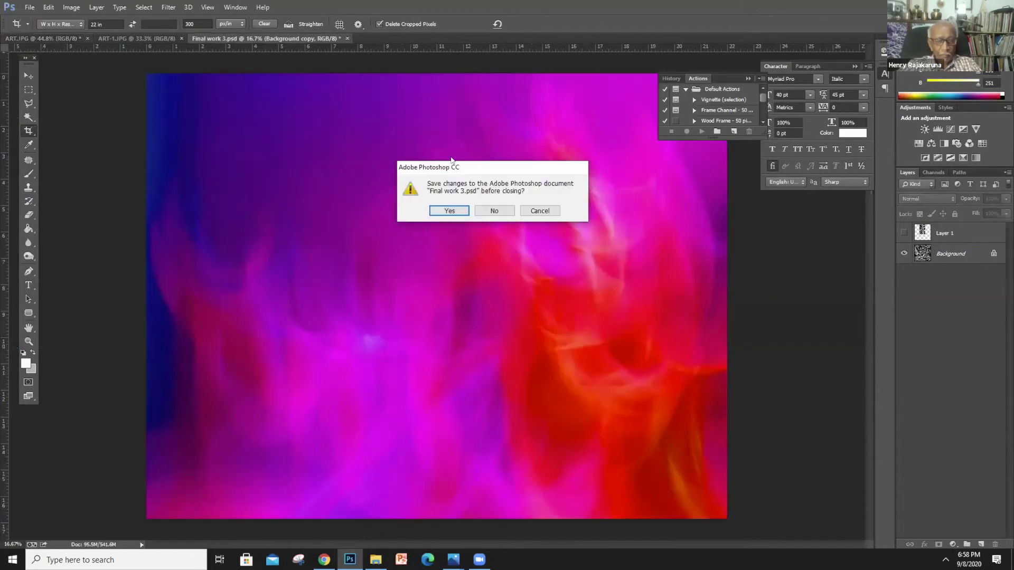
{"action": "left_click", "coordinate": [503, 210]}
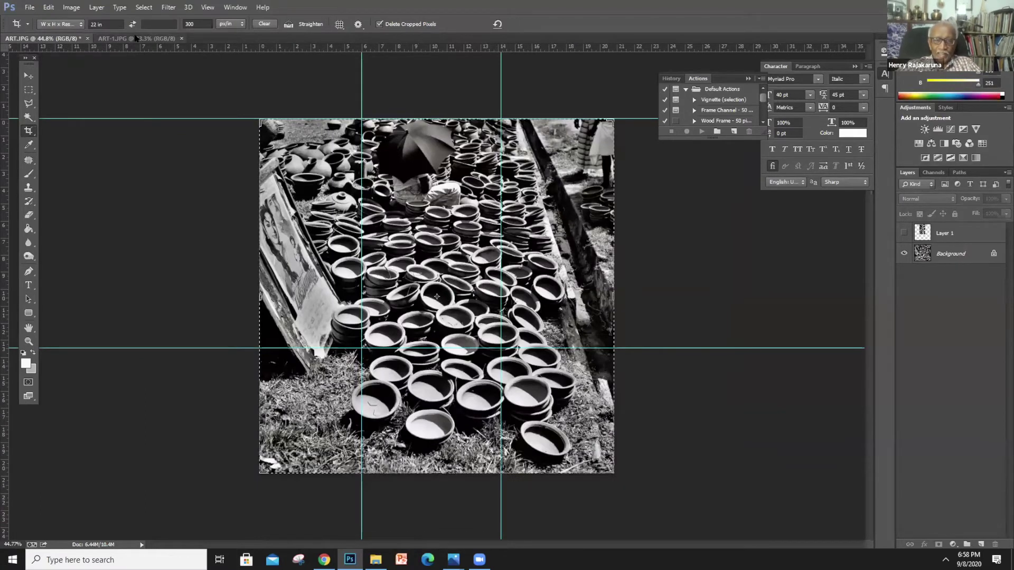
{"action": "left_click", "coordinate": [182, 38]}
{"action": "left_click", "coordinate": [87, 38]}
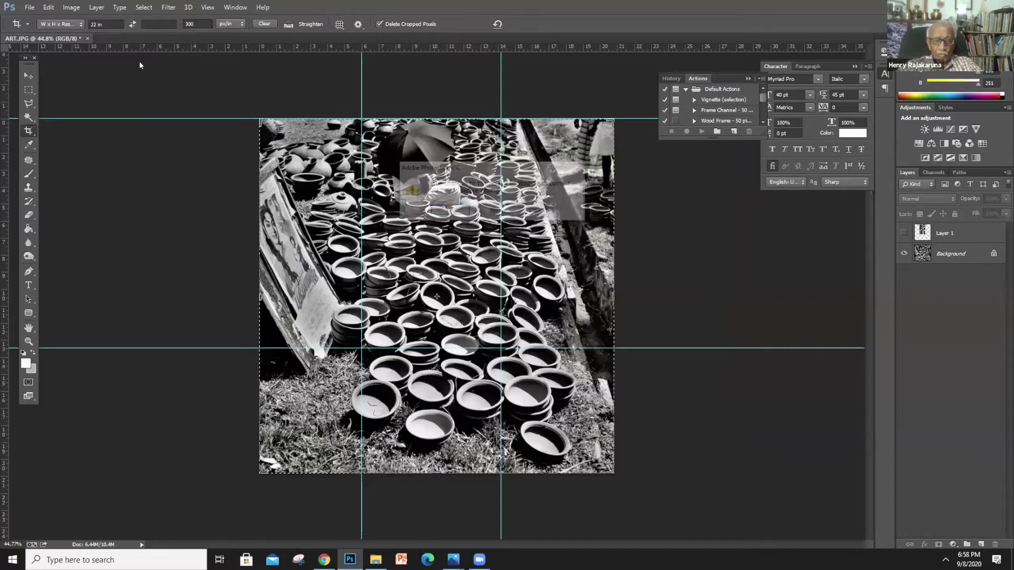
{"action": "left_click", "coordinate": [494, 211]}
Switch to File Explorer and open the Final work 3 PSD from the Final folder in Photoshop
{"action": "key", "text": "alt+Tab"}
{"action": "key", "text": "alt+Tab"}
{"action": "key", "text": "alt+Tab"}
{"action": "left_click", "coordinate": [10, 82]}
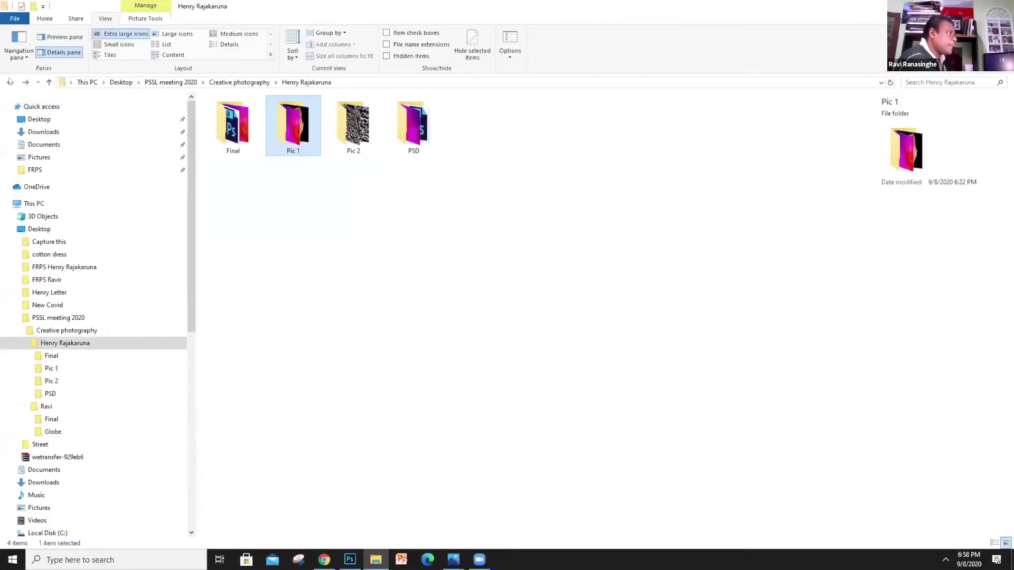
{"action": "double_click", "coordinate": [236, 130]}
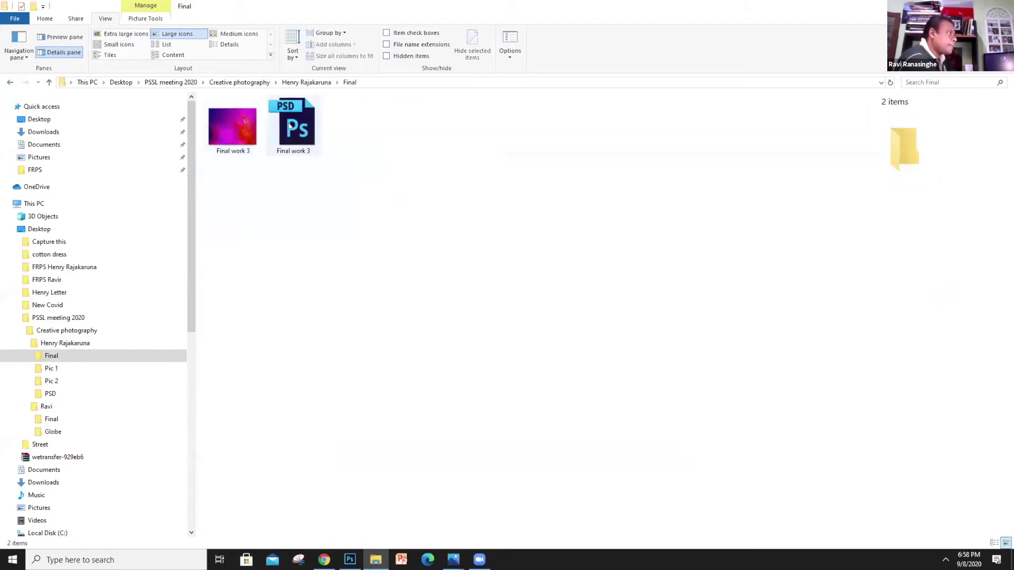
{"action": "double_click", "coordinate": [289, 125]}
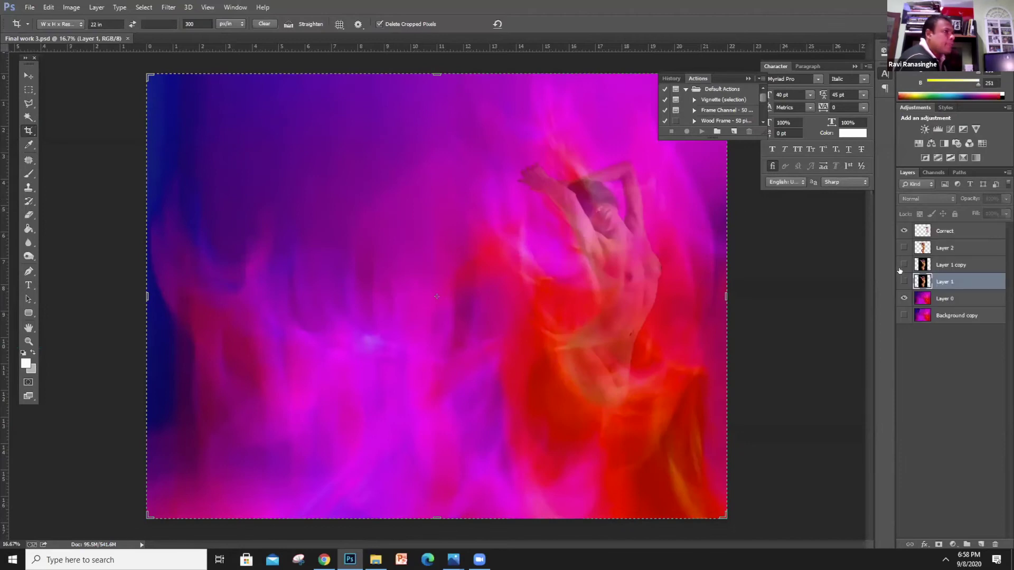
Hide the Correct layer and show Layer 1 with the figure photo over the abstract background
{"action": "left_click", "coordinate": [903, 231]}
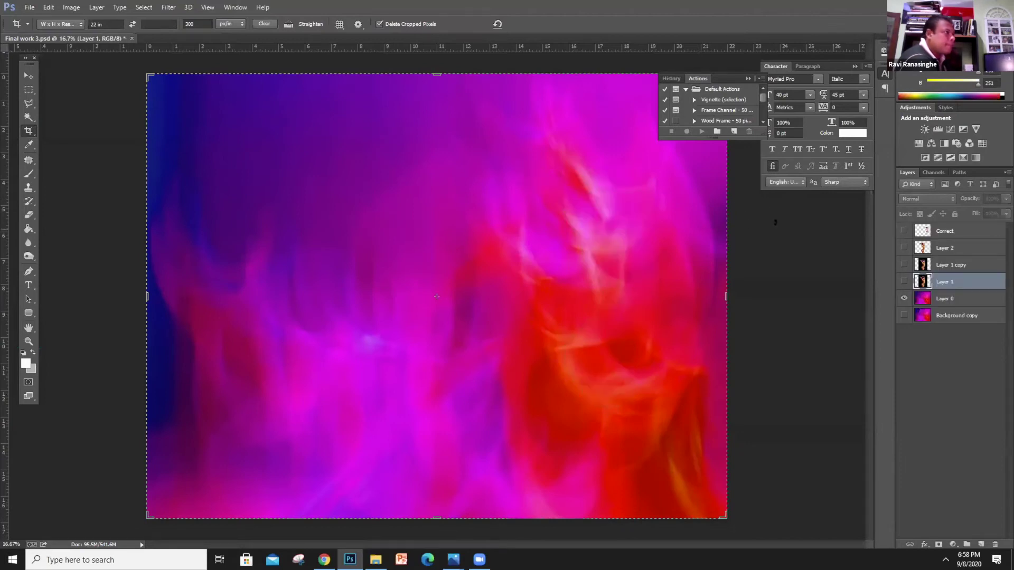
{"action": "left_click", "coordinate": [797, 345]}
{"action": "key", "text": "Escape"}
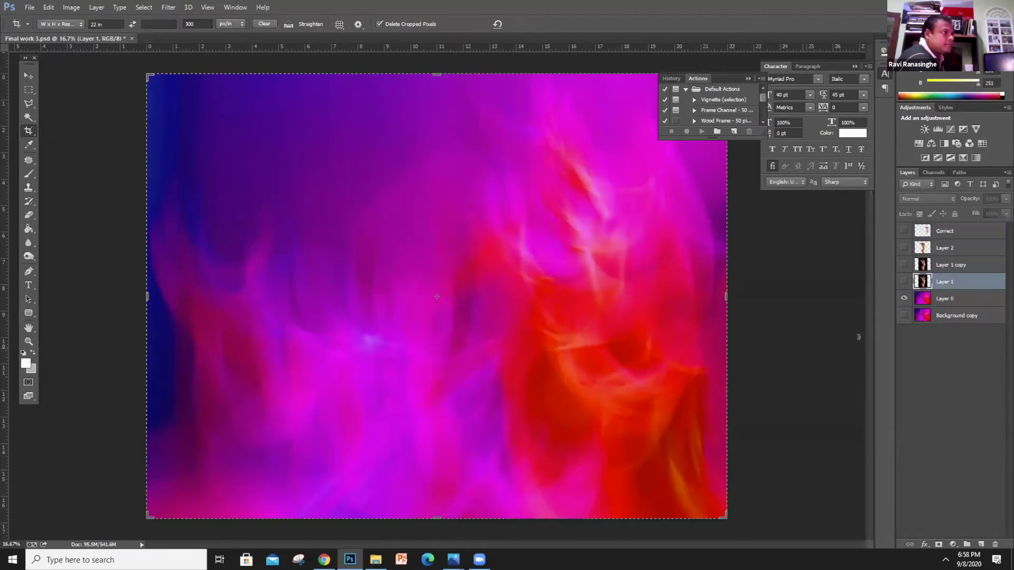
{"action": "left_click", "coordinate": [904, 281]}
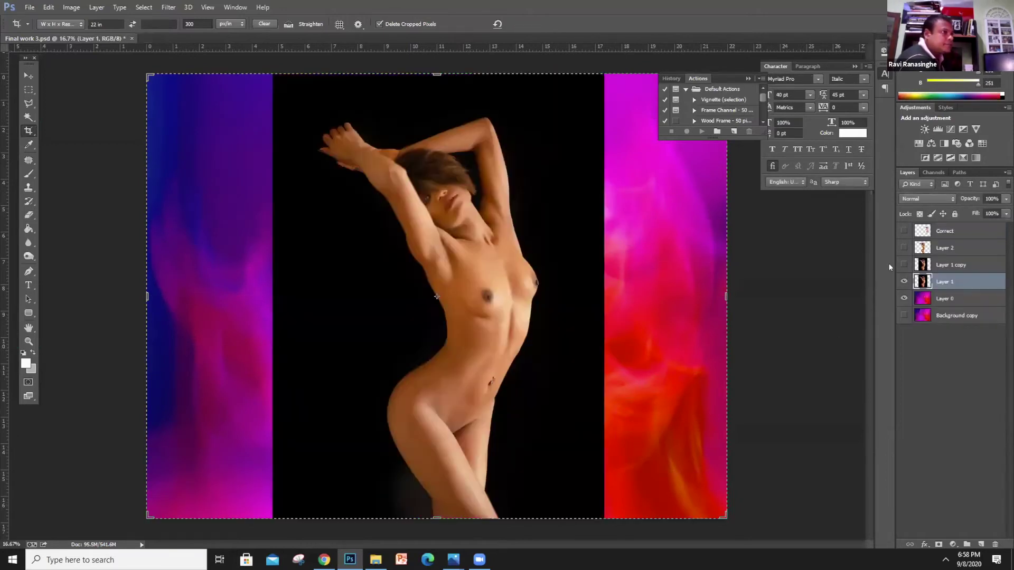
Show the cut-out figure on Layer 2 in place of Layer 1 and select that layer using the Move tool
{"action": "left_click", "coordinate": [903, 246]}
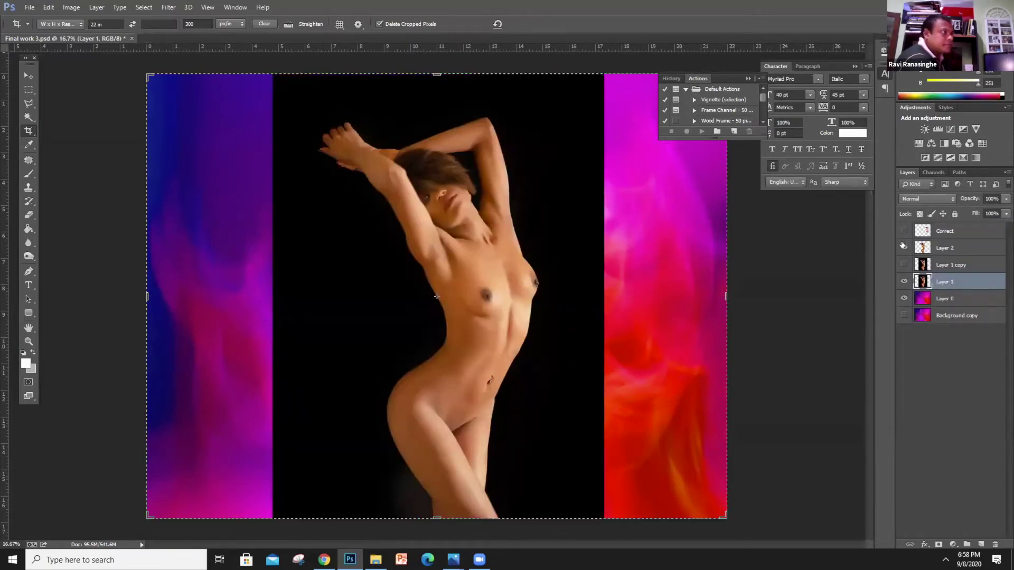
{"action": "left_click", "coordinate": [902, 282]}
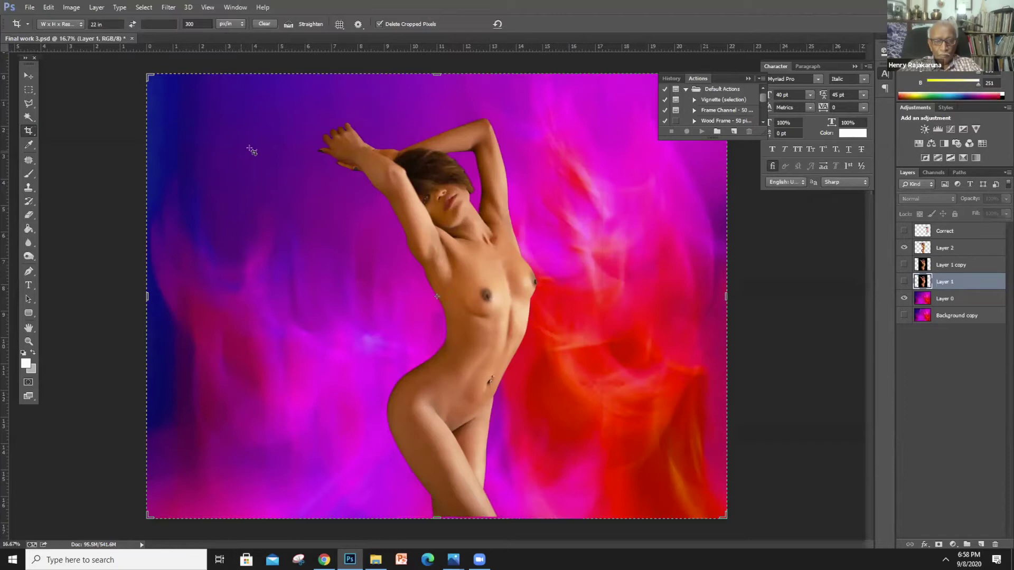
{"action": "right_click", "coordinate": [455, 235]}
{"action": "left_click", "coordinate": [91, 107]}
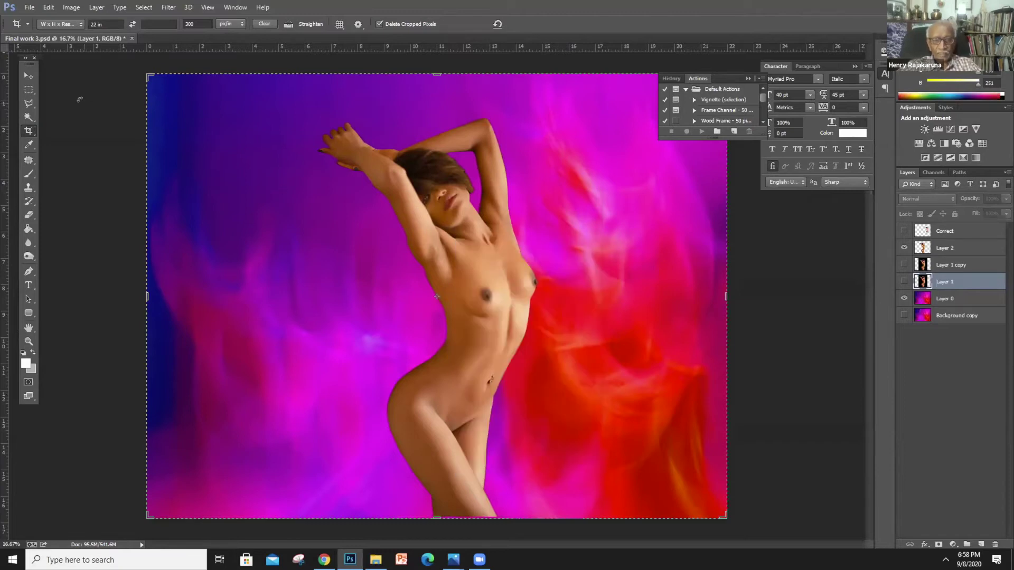
{"action": "left_click", "coordinate": [80, 98]}
{"action": "key", "text": "Escape"}
{"action": "left_click", "coordinate": [29, 76]}
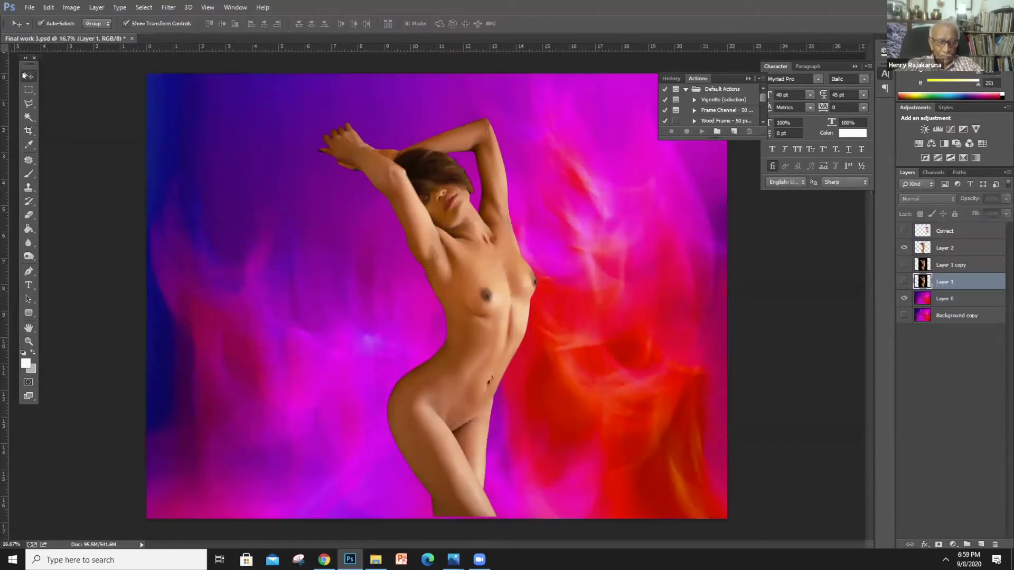
{"action": "right_click", "coordinate": [472, 272]}
{"action": "left_click", "coordinate": [510, 278]}
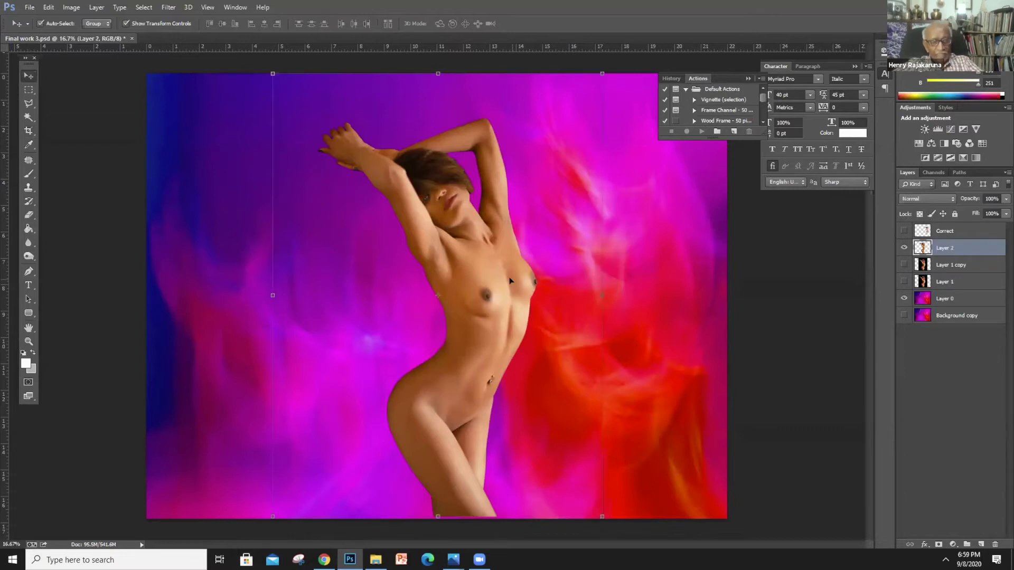
Select the background on Layer 0, and return to Layer 2 with the Eraser tool active
{"action": "left_click", "coordinate": [935, 300]}
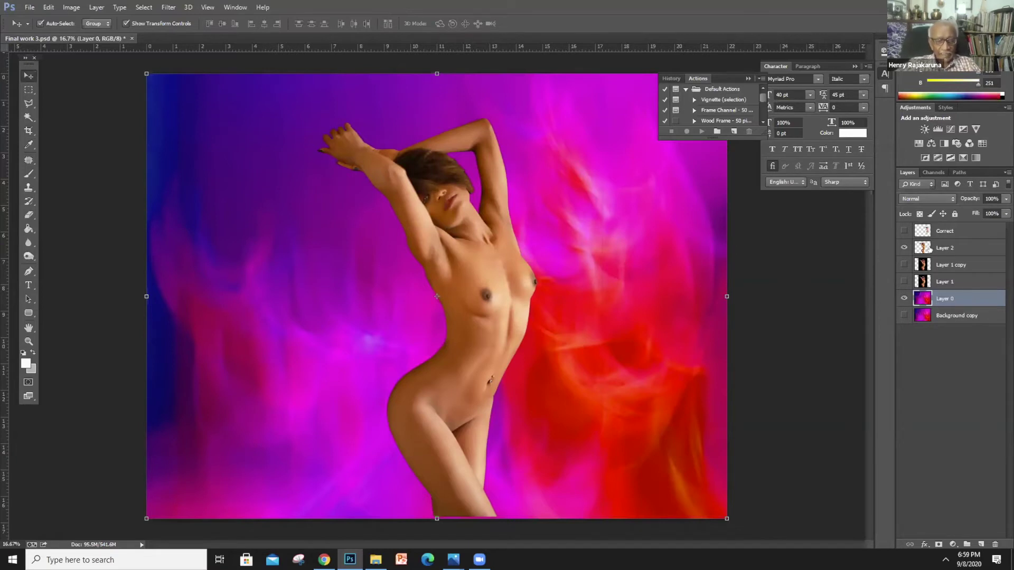
{"action": "left_click", "coordinate": [115, 272]}
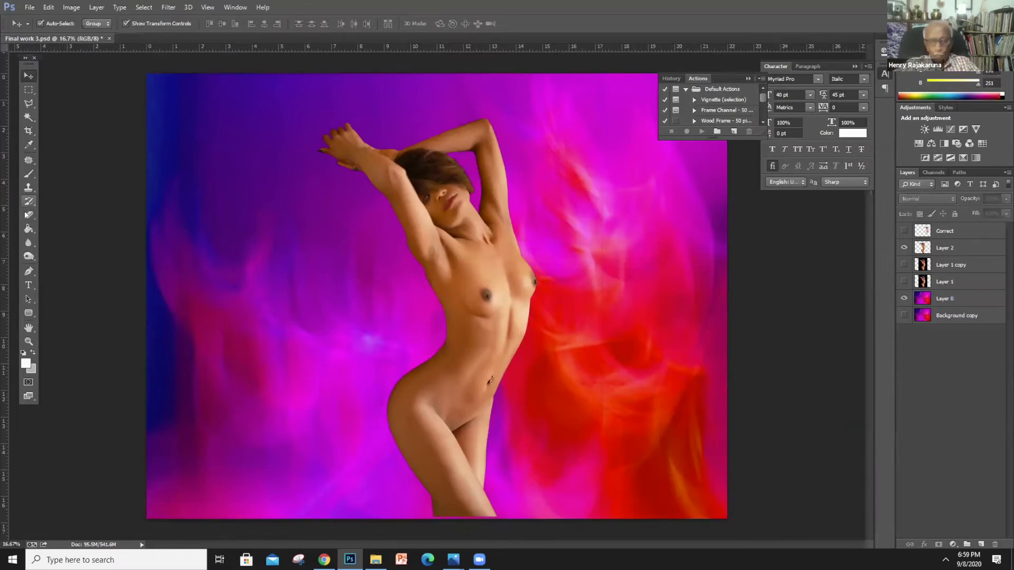
{"action": "left_click", "coordinate": [27, 214]}
{"action": "left_click", "coordinate": [944, 248]}
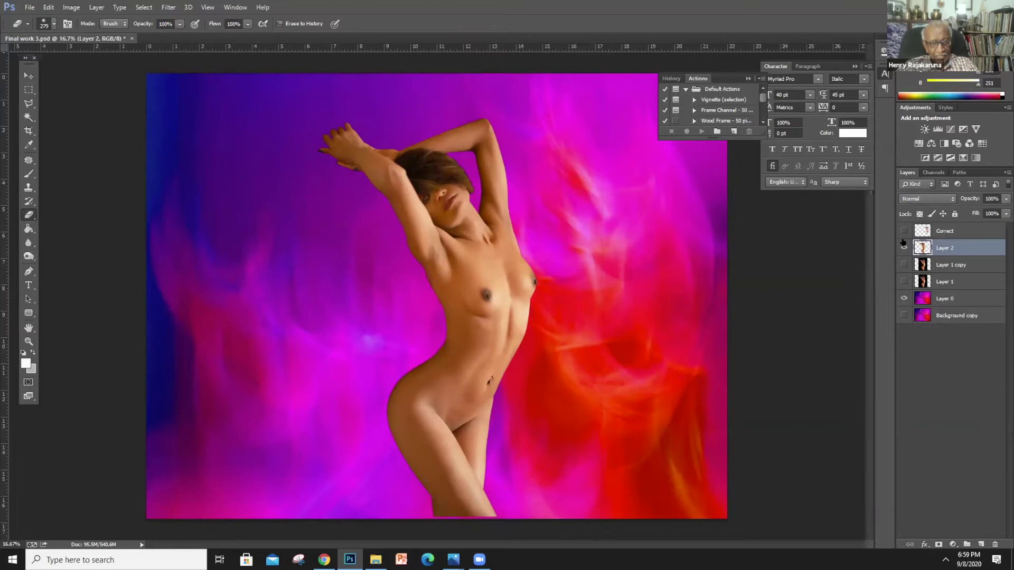
With Layer 2 hidden, patch out the light blue spot near the centre of Layer 0 using the Patch tool and clear the selection
{"action": "left_click", "coordinate": [28, 160]}
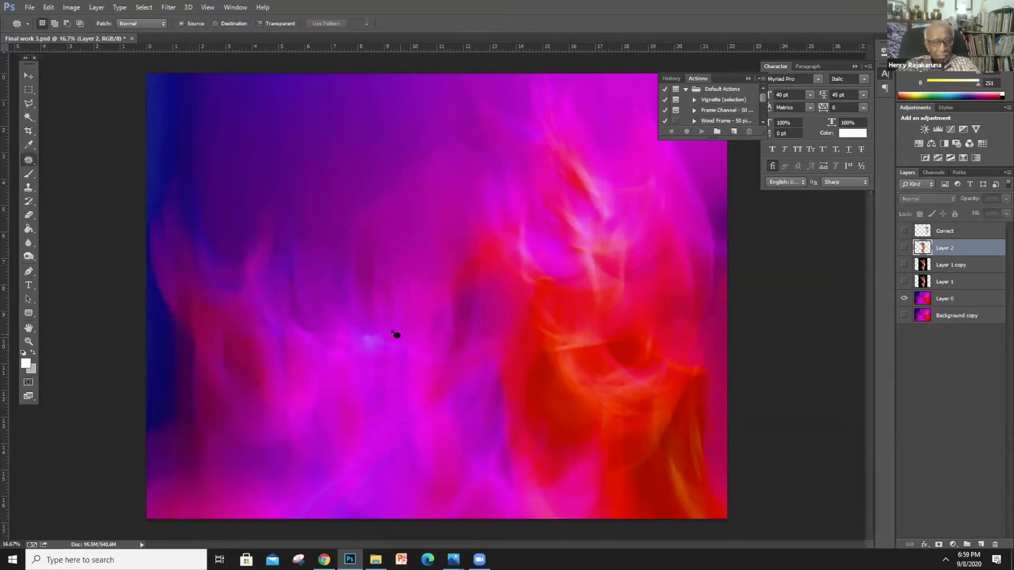
{"action": "mouse_move", "coordinate": [359, 331]}
{"action": "left_mouse_down"}
{"action": "mouse_move", "coordinate": [369, 353]}
{"action": "mouse_move", "coordinate": [382, 352]}
{"action": "mouse_move", "coordinate": [382, 331]}
{"action": "mouse_move", "coordinate": [405, 308]}
{"action": "mouse_move", "coordinate": [342, 342]}
{"action": "mouse_move", "coordinate": [377, 340]}
{"action": "mouse_move", "coordinate": [376, 366]}
{"action": "mouse_move", "coordinate": [416, 360]}
{"action": "mouse_move", "coordinate": [401, 359]}
{"action": "mouse_move", "coordinate": [400, 382]}
{"action": "mouse_move", "coordinate": [477, 420]}
{"action": "left_mouse_up"}
{"action": "left_click", "coordinate": [483, 210]}
{"action": "left_click", "coordinate": [950, 299]}
{"action": "key", "text": "ctrl+d"}
{"action": "key", "text": "ctrl+d"}
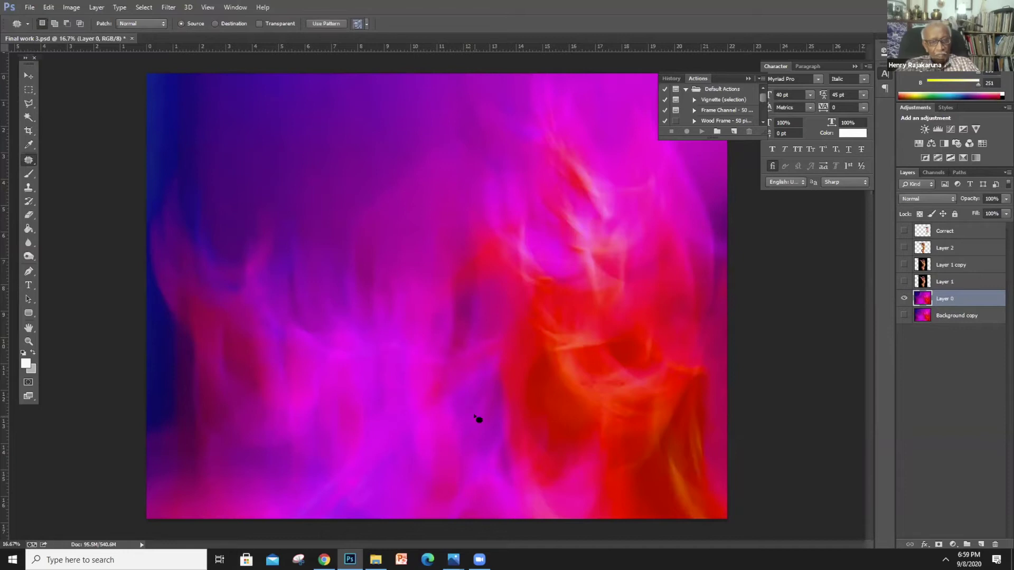
{"action": "key", "text": "ctrl+d"}
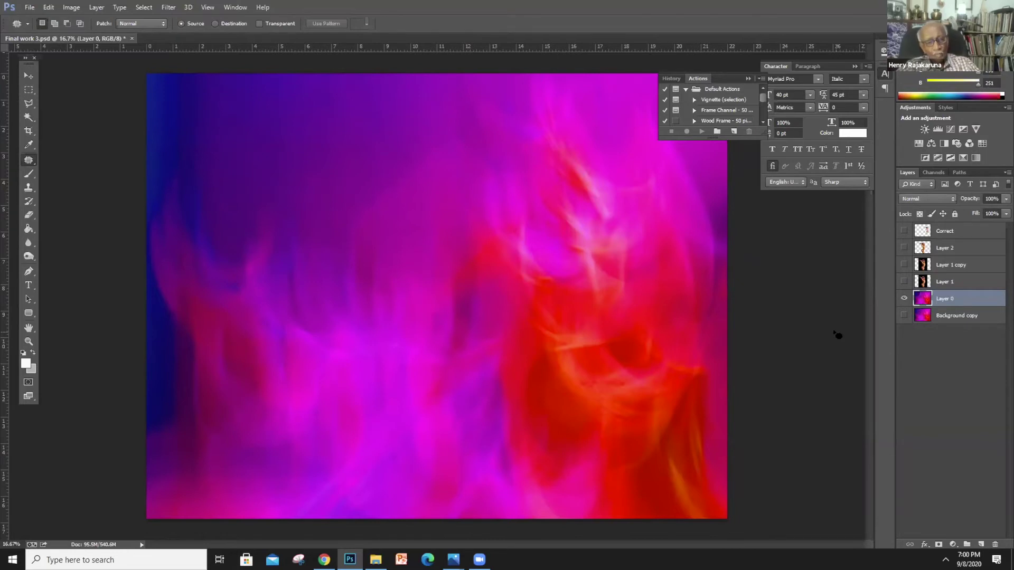
Collapse the Actions panel, show the cut-out figure on Layer 2 over the background, and select that layer
{"action": "scroll", "coordinate": [578, 320], "scroll_direction": "down", "scroll_amount": 2}
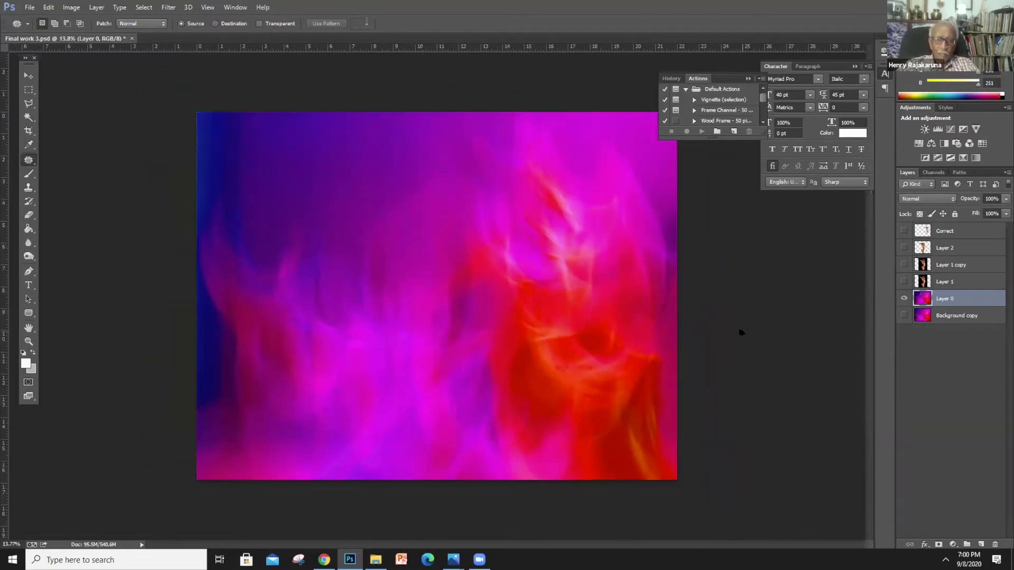
{"action": "scroll", "coordinate": [738, 334], "scroll_direction": "up", "scroll_amount": 1}
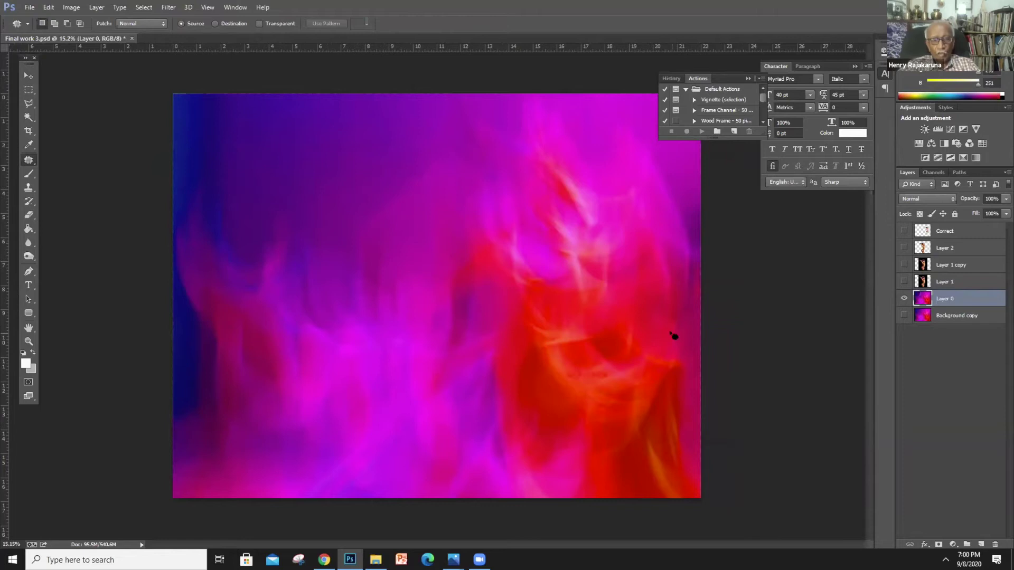
{"action": "left_click", "coordinate": [747, 79]}
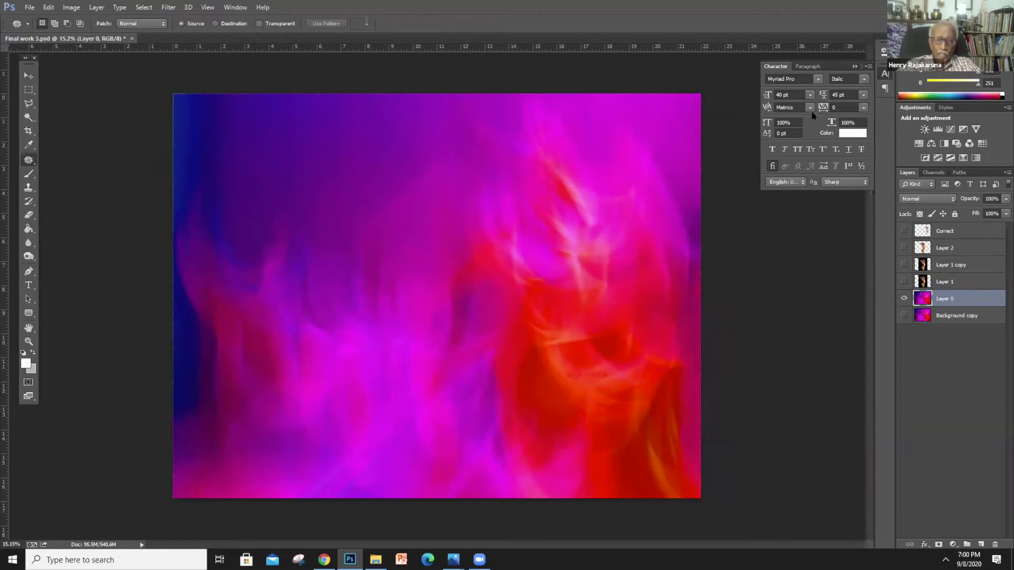
{"action": "left_click", "coordinate": [903, 247]}
{"action": "left_click", "coordinate": [939, 249]}
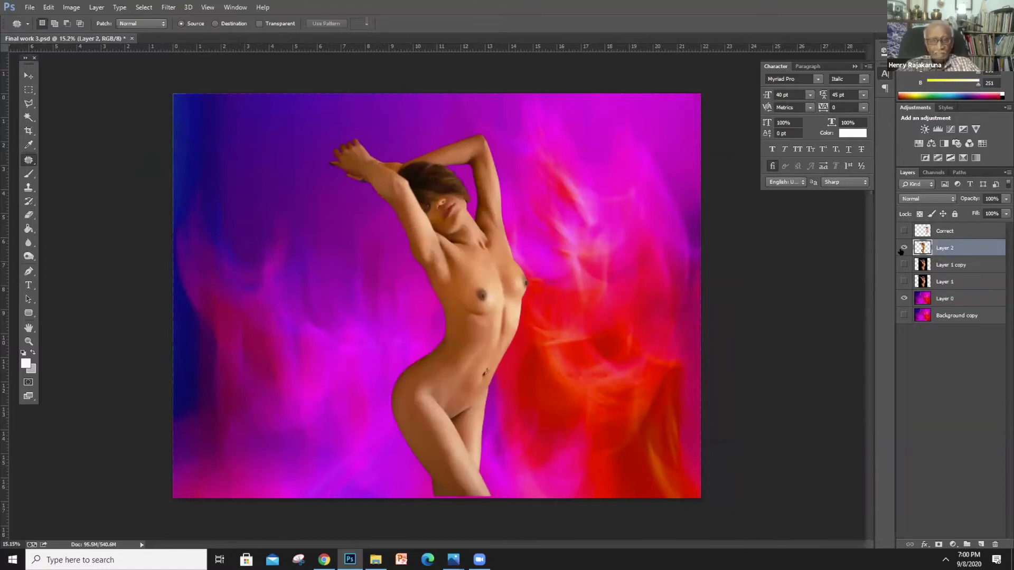
Scale the Layer 2 figure down to about 64.5% with Free Transform and move it over the red flame area
{"action": "key", "text": "ctrl+t"}
{"action": "left_click_drag", "start_coordinate": [585, 94], "coordinate": [456, 219]}
{"action": "left_click_drag", "start_coordinate": [407, 353], "coordinate": [467, 316]}
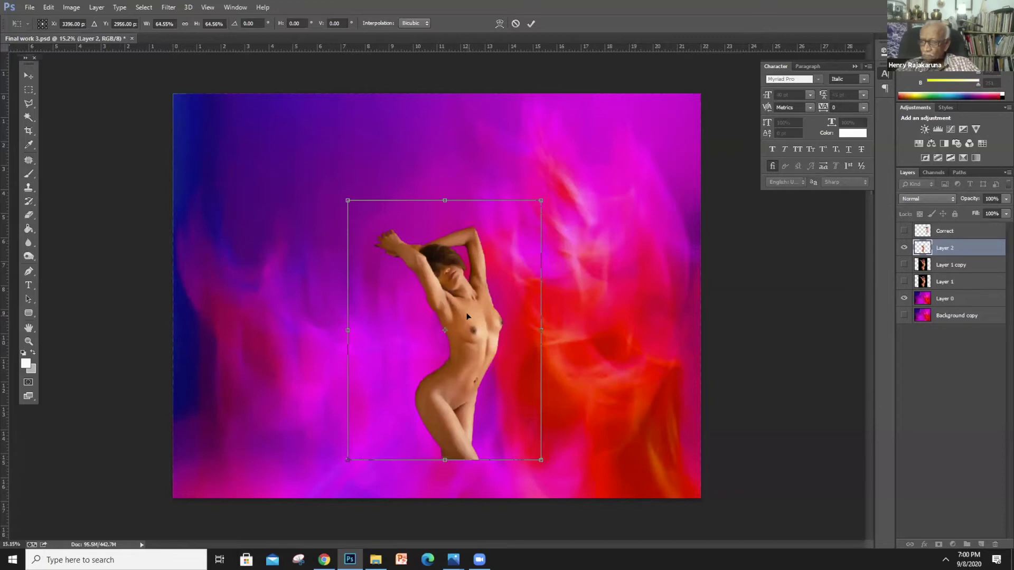
{"action": "left_click_drag", "start_coordinate": [468, 316], "coordinate": [484, 311]}
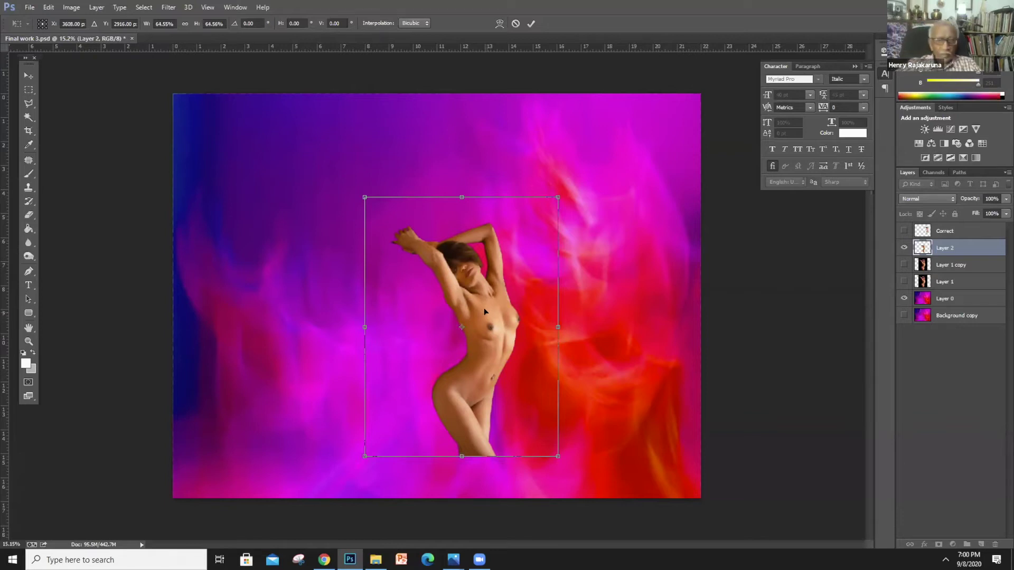
{"action": "left_click_drag", "start_coordinate": [485, 316], "coordinate": [604, 300]}
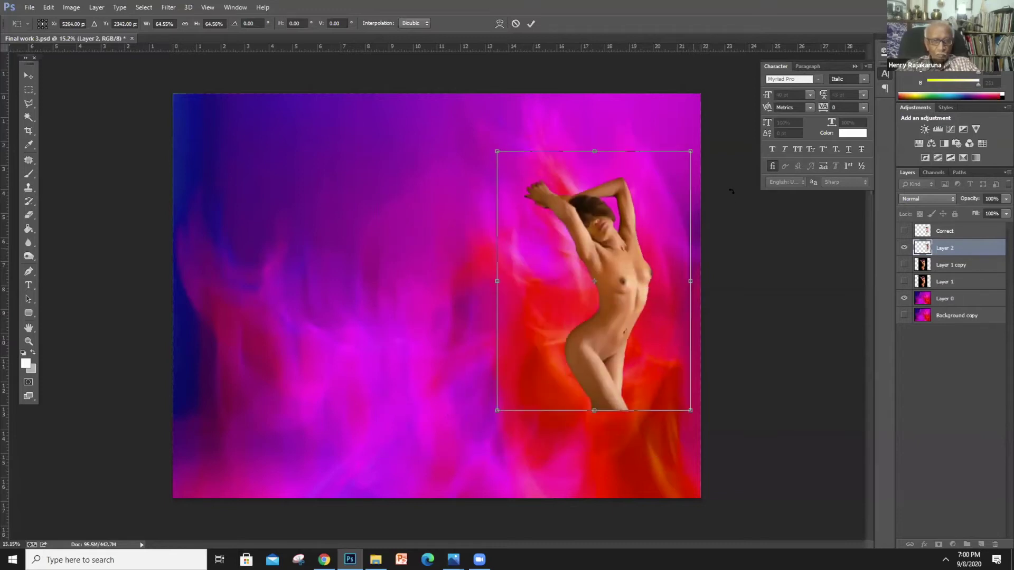
Shrink the figure to about 53%, reposition it in the red flames, apply the transformation, and compare it with the Correct layer
{"action": "left_click_drag", "start_coordinate": [691, 151], "coordinate": [658, 193]}
{"action": "mouse_move", "coordinate": [609, 266]}
{"action": "left_mouse_down"}
{"action": "mouse_move", "coordinate": [618, 248]}
{"action": "mouse_move", "coordinate": [602, 281]}
{"action": "left_mouse_up"}
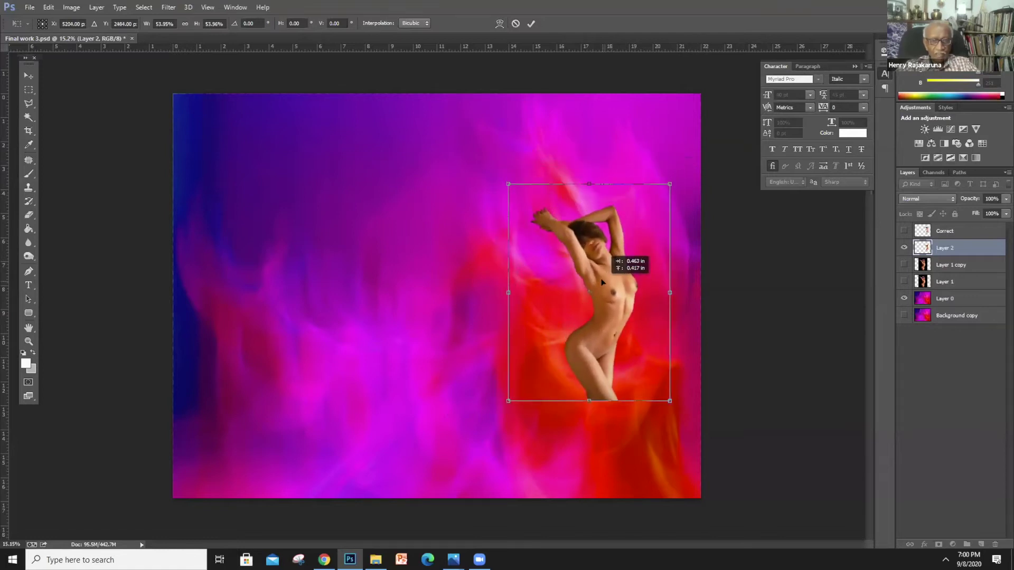
{"action": "left_click_drag", "start_coordinate": [666, 182], "coordinate": [665, 185]}
{"action": "left_click_drag", "start_coordinate": [652, 250], "coordinate": [625, 267]}
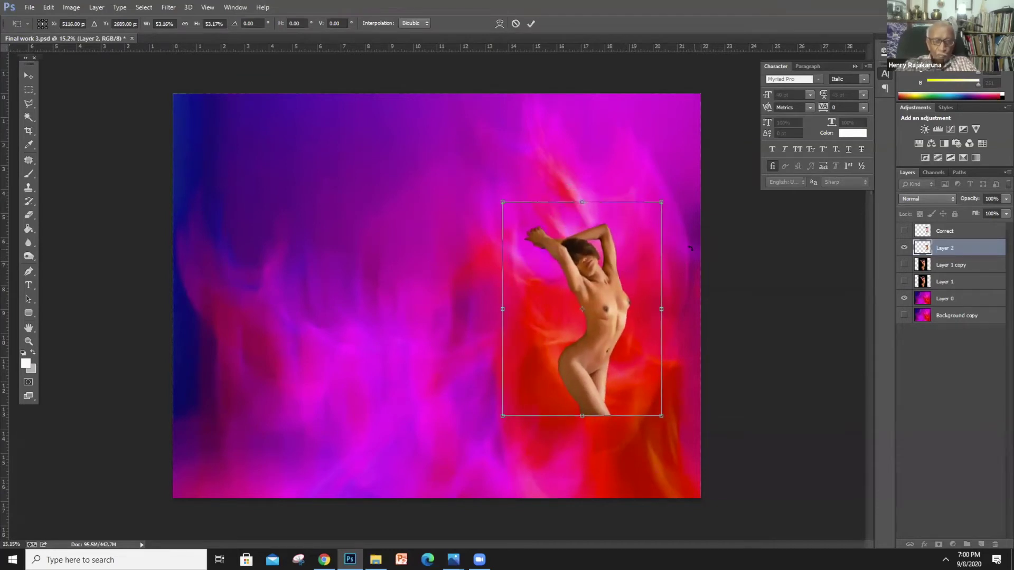
{"action": "left_click", "coordinate": [29, 75]}
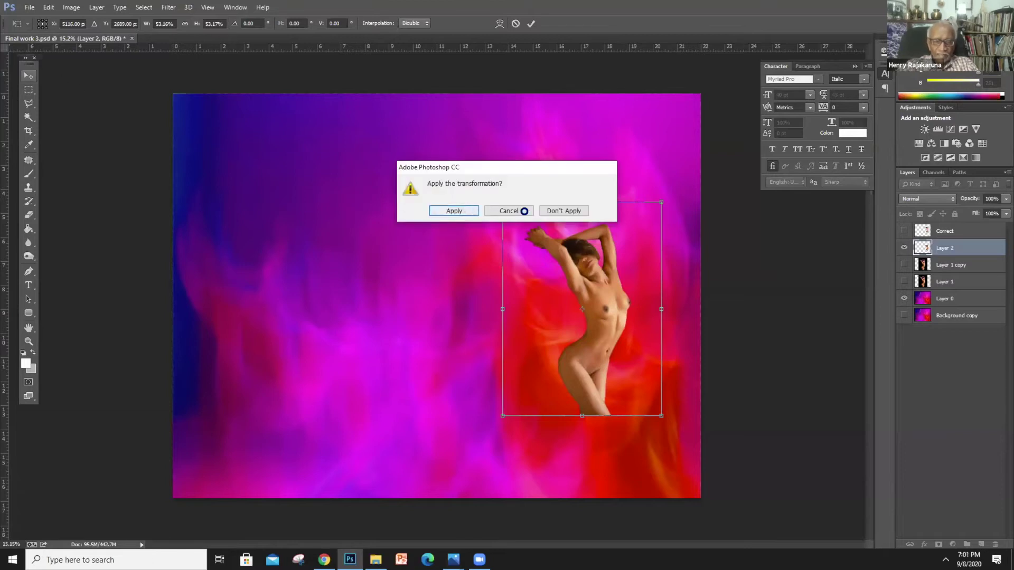
{"action": "left_click", "coordinate": [522, 211]}
{"action": "left_click", "coordinate": [903, 231]}
{"action": "left_click", "coordinate": [903, 231]}
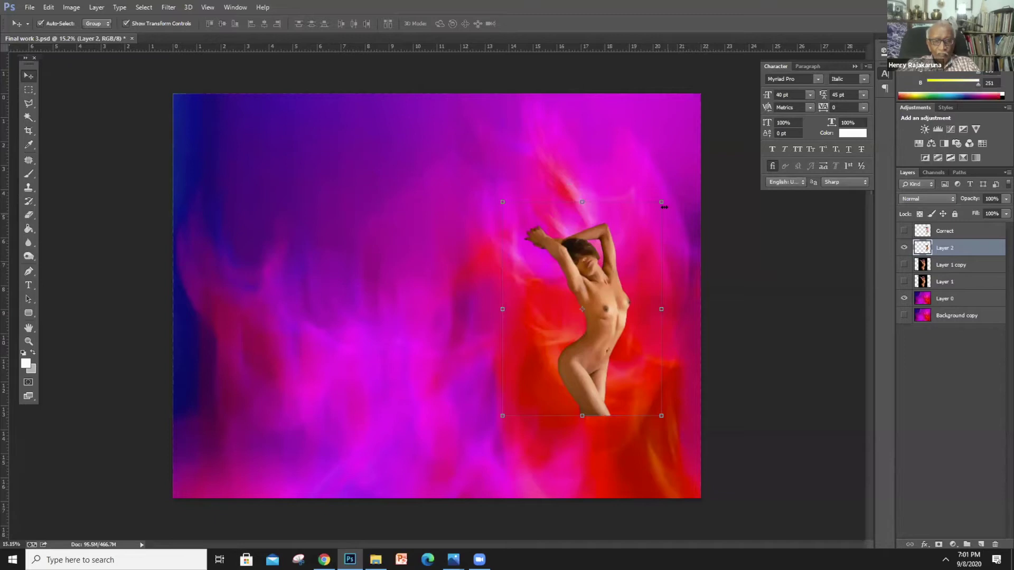
Enlarge the Layer 2 figure to about 117%, shift it slightly up within the flames, and apply the transformation
{"action": "left_click_drag", "start_coordinate": [663, 204], "coordinate": [689, 159]}
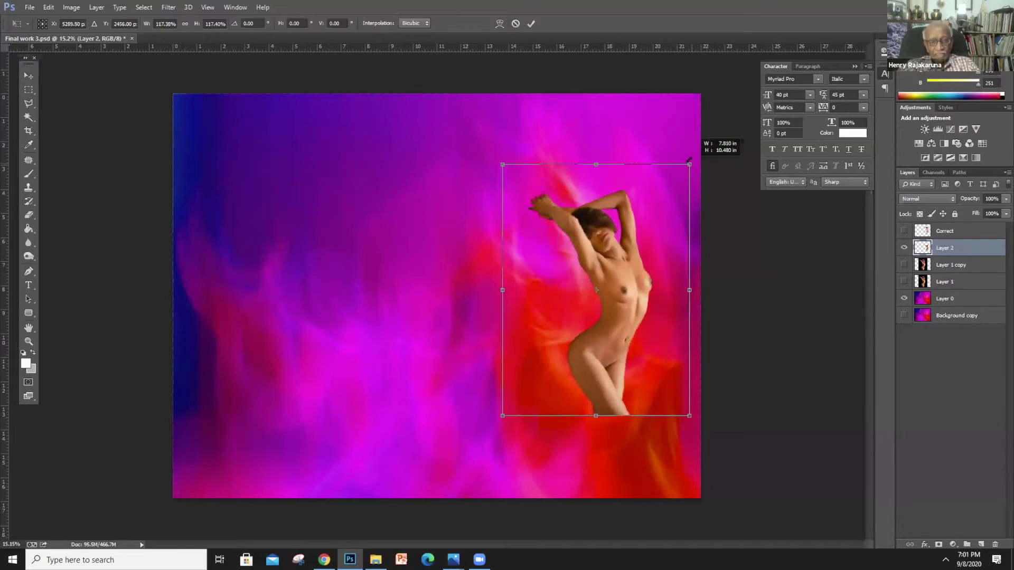
{"action": "left_click_drag", "start_coordinate": [649, 270], "coordinate": [629, 264]}
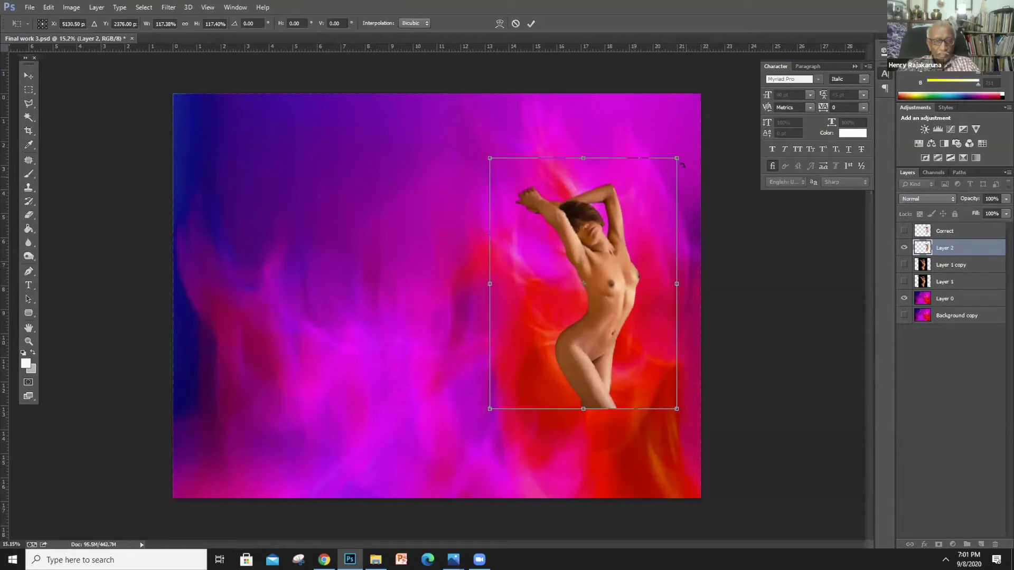
{"action": "left_click_drag", "start_coordinate": [649, 224], "coordinate": [648, 215]}
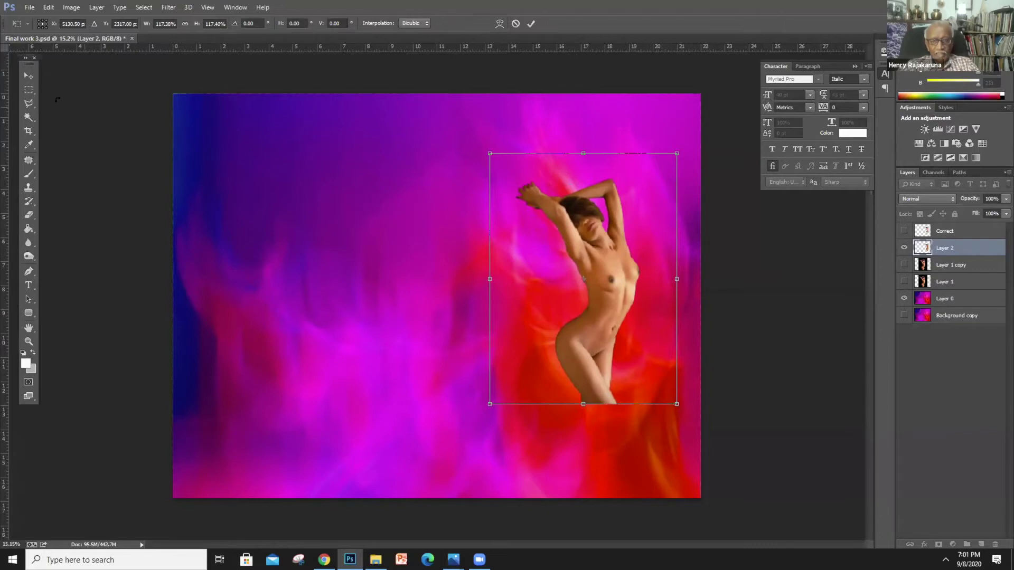
{"action": "left_click", "coordinate": [29, 75]}
{"action": "left_click", "coordinate": [453, 213]}
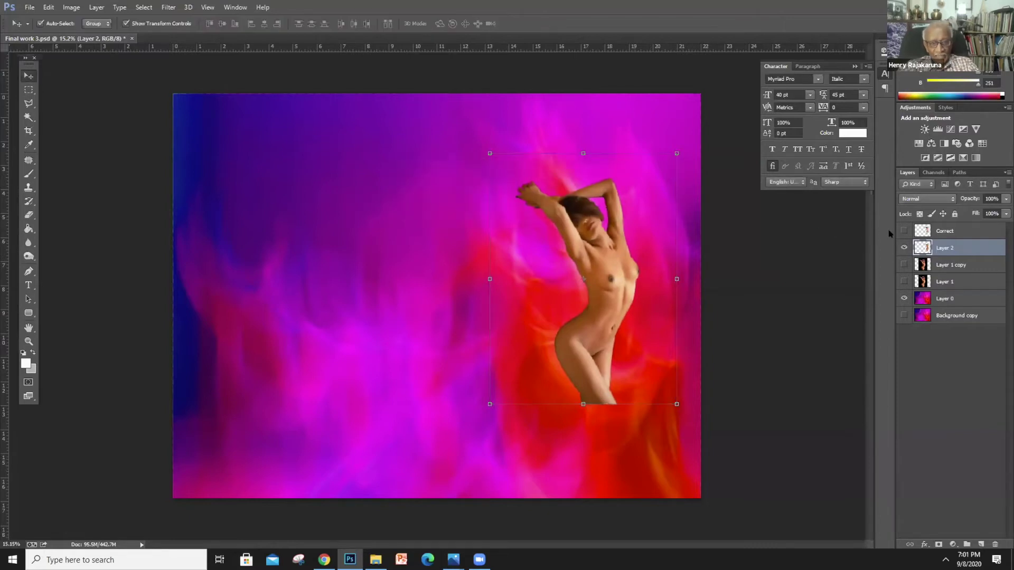
Compare the figure's placement with the Correct layer and nudge Layer 2 slightly upward to match
{"action": "left_click", "coordinate": [903, 230]}
{"action": "left_click_drag", "start_coordinate": [605, 253], "coordinate": [604, 250]}
{"action": "left_click", "coordinate": [721, 260]}
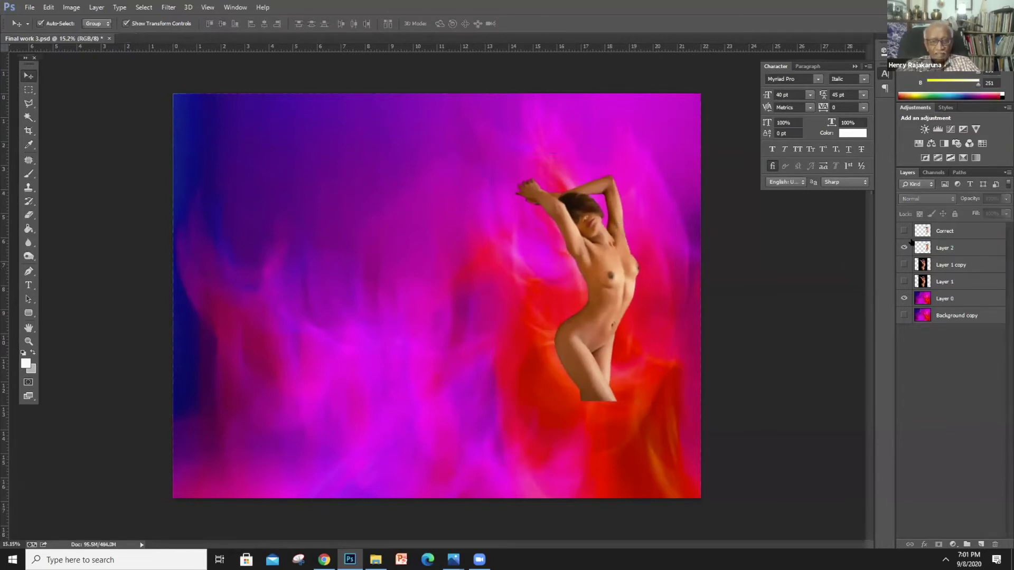
Soften the hard cut edge at the bottom of the Layer 2 figure's thighs using the Eraser tool
{"action": "left_click", "coordinate": [952, 249]}
{"action": "left_click", "coordinate": [463, 266]}
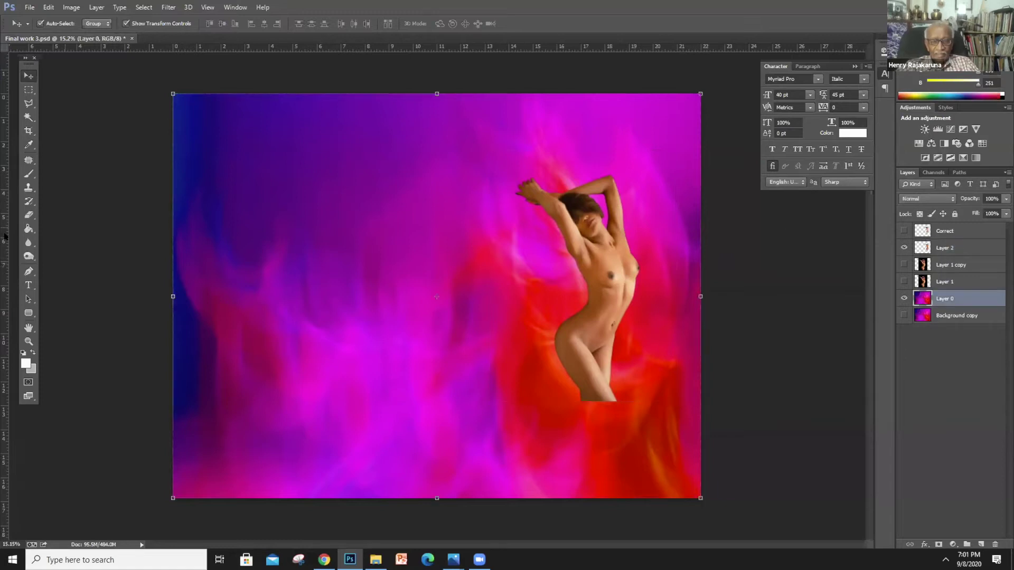
{"action": "left_click", "coordinate": [29, 214]}
{"action": "left_click_drag", "start_coordinate": [581, 398], "coordinate": [582, 408]}
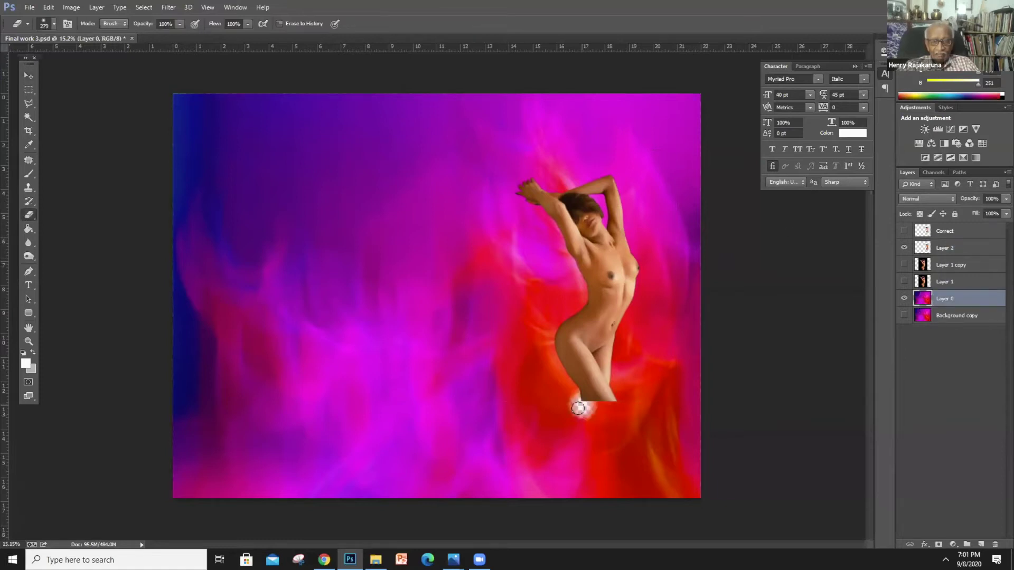
{"action": "key", "text": "ctrl+z"}
{"action": "left_click", "coordinate": [964, 250]}
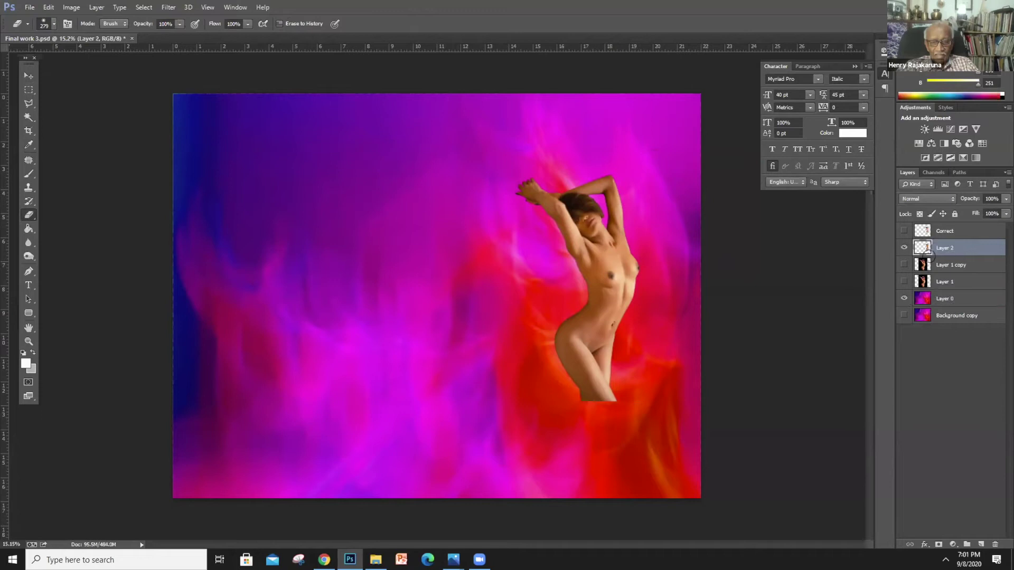
{"action": "mouse_move", "coordinate": [600, 408]}
{"action": "left_mouse_down"}
{"action": "mouse_move", "coordinate": [612, 399]}
{"action": "mouse_move", "coordinate": [592, 406]}
{"action": "left_mouse_up"}
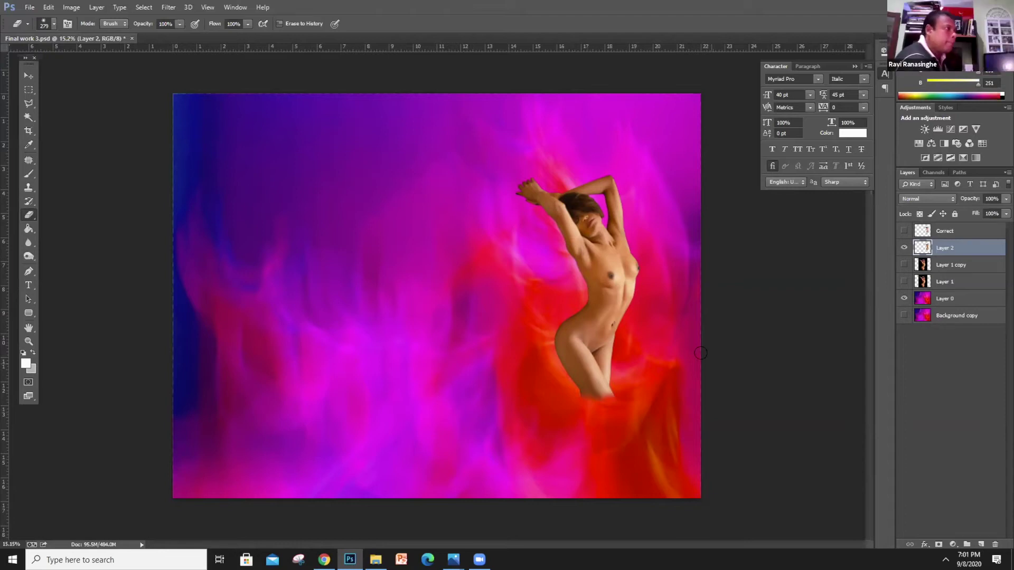
Reduce the fill of Layer 2 to 48% and erase along the figure's edges to blend it into the flames
{"action": "left_click", "coordinate": [1006, 213]}
{"action": "left_click_drag", "start_coordinate": [1003, 225], "coordinate": [975, 226]}
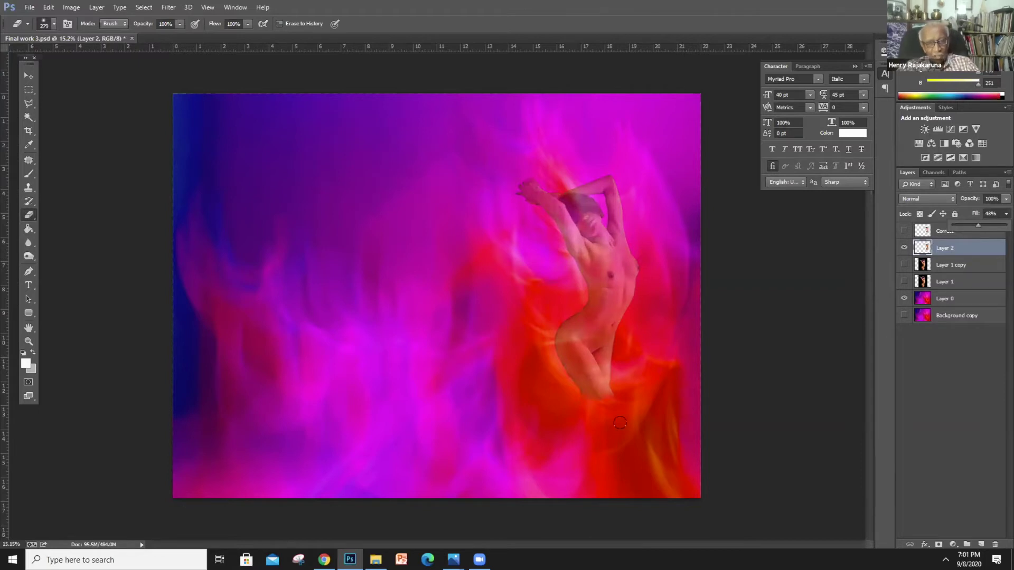
{"action": "left_click", "coordinate": [581, 399]}
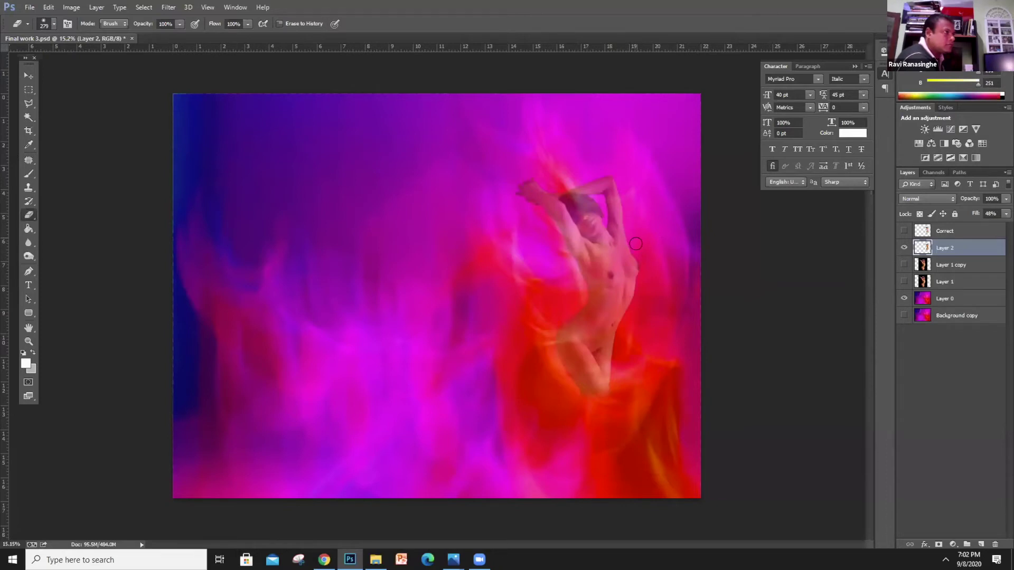
Show the Correct layer in place of Layer 2, inspect the blended figure up close, and select the Correct layer
{"action": "left_click", "coordinate": [904, 231]}
{"action": "left_click", "coordinate": [904, 248]}
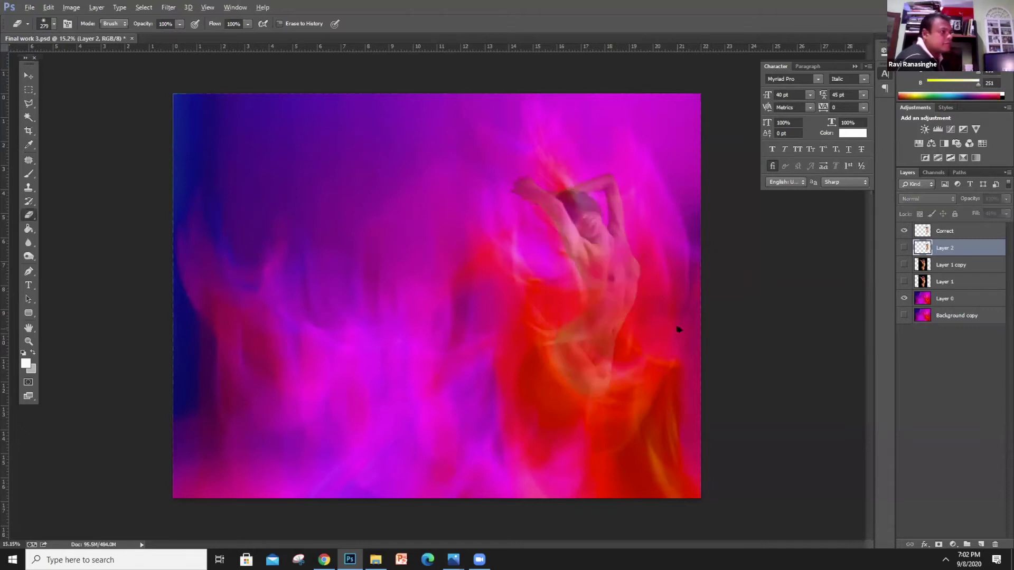
{"action": "scroll", "coordinate": [678, 330], "scroll_direction": "down", "scroll_amount": 4}
{"action": "scroll", "coordinate": [677, 329], "scroll_direction": "up", "scroll_amount": 5}
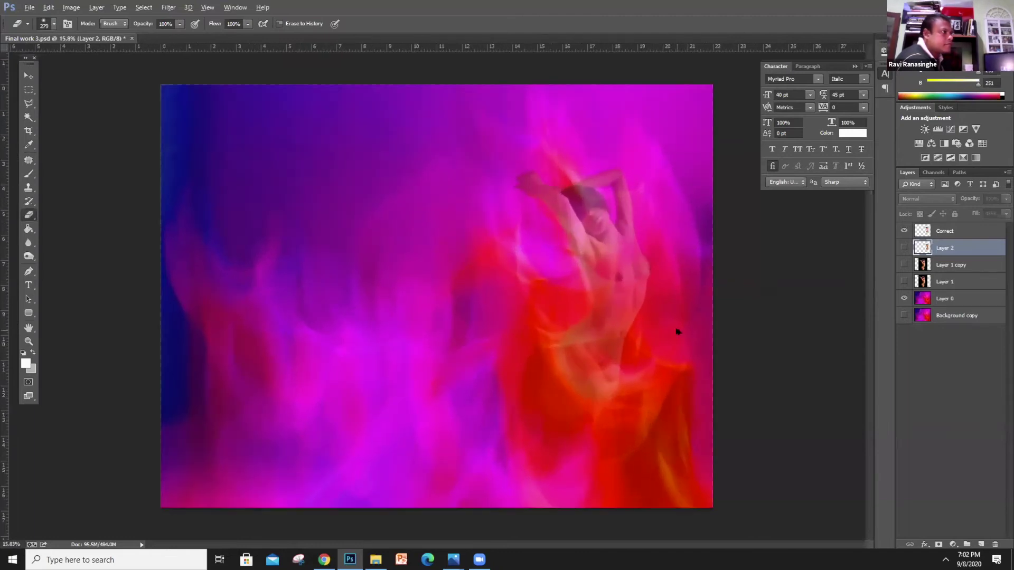
{"action": "scroll", "coordinate": [678, 331], "scroll_direction": "up", "scroll_amount": 1}
{"action": "scroll", "coordinate": [732, 315], "scroll_direction": "down", "scroll_amount": 1}
{"action": "scroll", "coordinate": [732, 316], "scroll_direction": "up", "scroll_amount": 1}
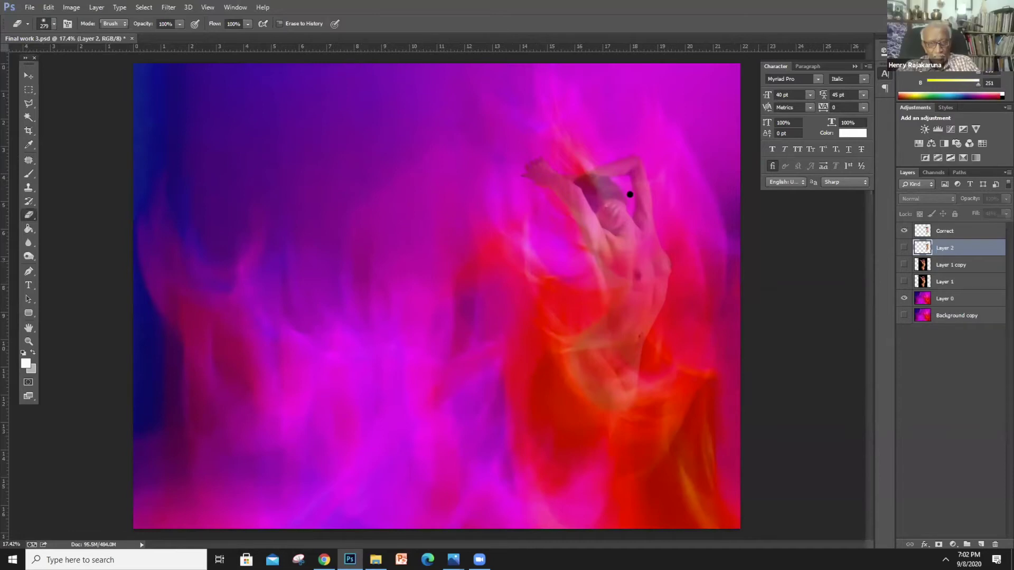
{"action": "scroll", "coordinate": [577, 152], "scroll_direction": "up", "scroll_amount": 5}
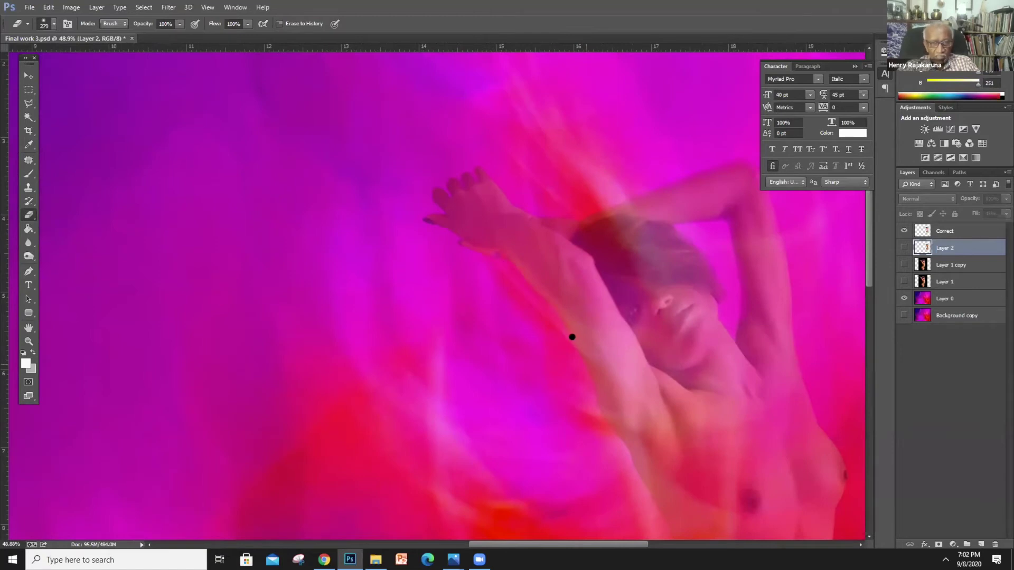
{"action": "left_click", "coordinate": [604, 333]}
{"action": "key", "text": "Return"}
{"action": "left_click", "coordinate": [945, 230]}
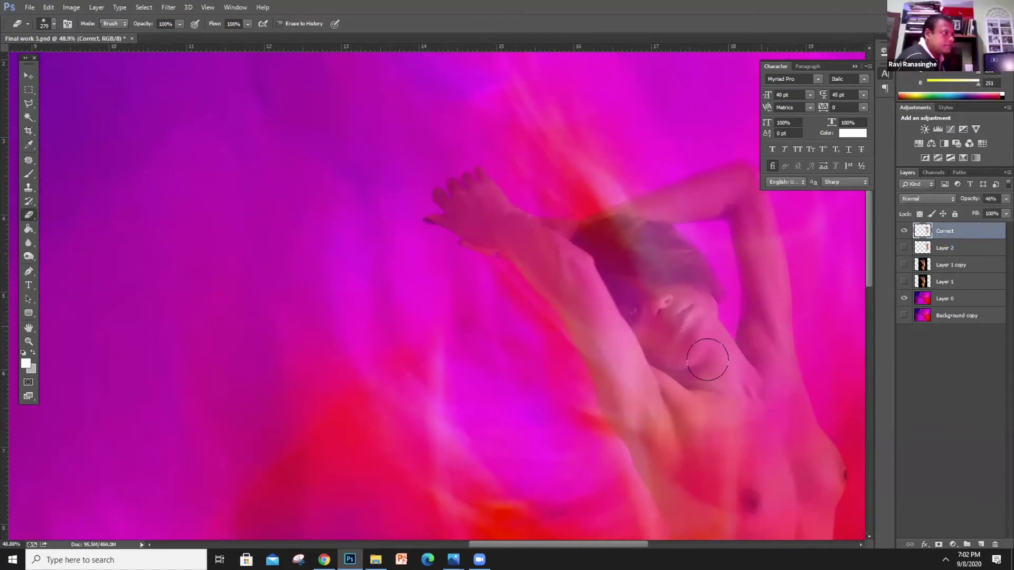
Select the Layer 0 background and set the Burn tool's range to Midtones
{"action": "left_click", "coordinate": [967, 304]}
{"action": "left_click", "coordinate": [29, 255]}
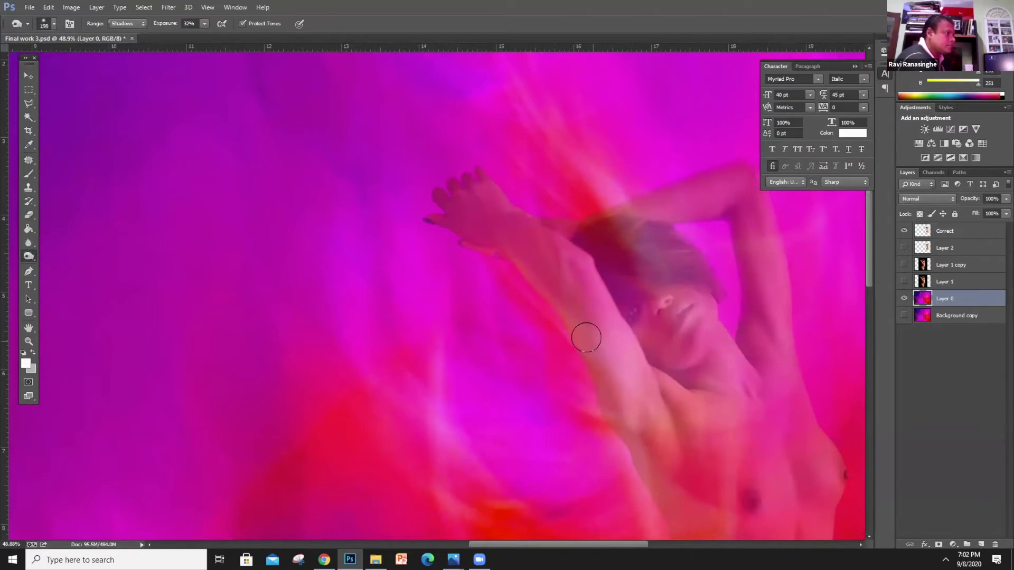
{"action": "left_click", "coordinate": [127, 23]}
{"action": "left_click", "coordinate": [124, 40]}
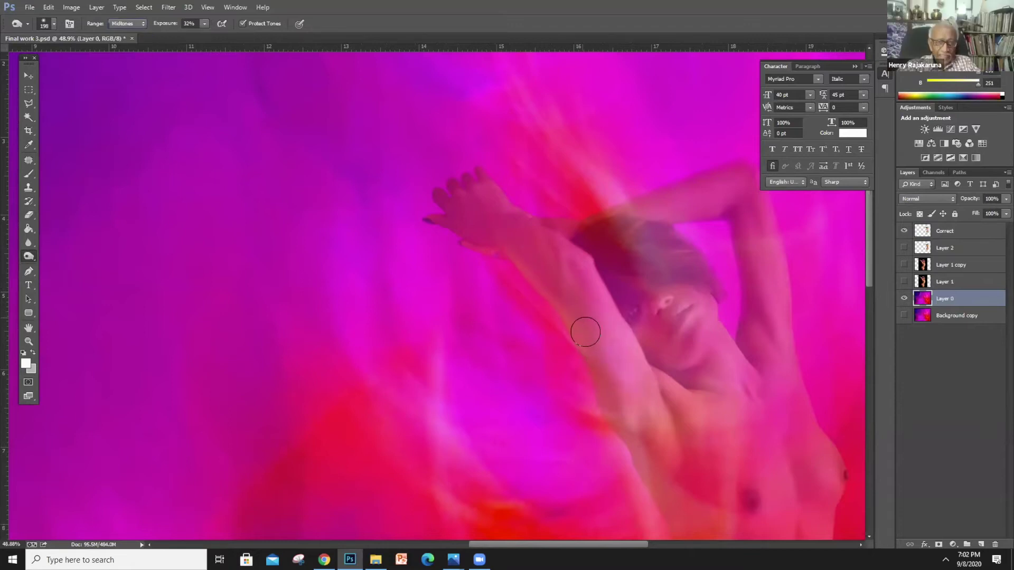
Fade the figure's raised hand on the Correct layer using the Eraser at 22% opacity
{"action": "left_click", "coordinate": [928, 230]}
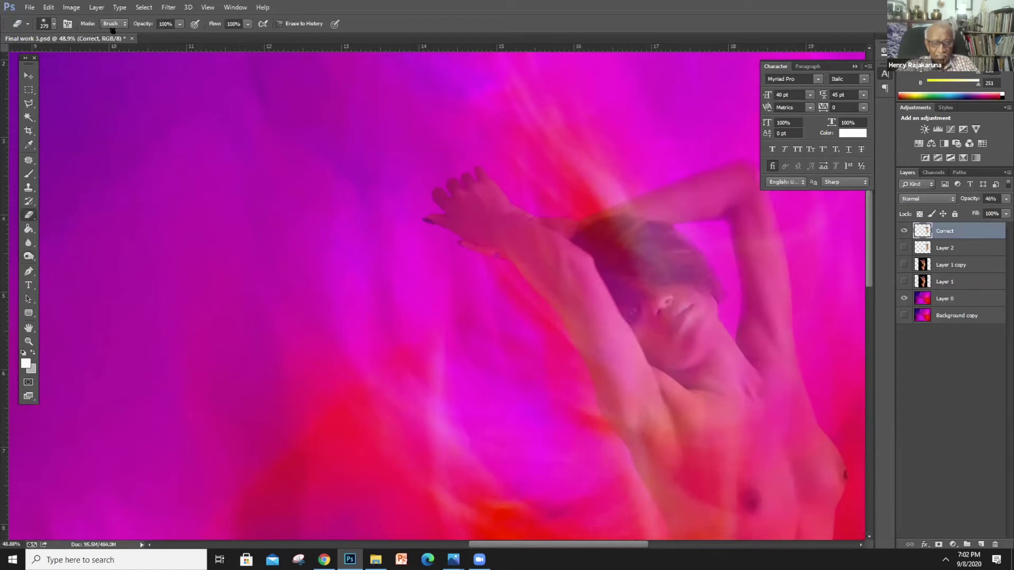
{"action": "left_click", "coordinate": [180, 23]}
{"action": "left_click_drag", "start_coordinate": [182, 35], "coordinate": [140, 47]}
{"action": "left_click", "coordinate": [421, 212]}
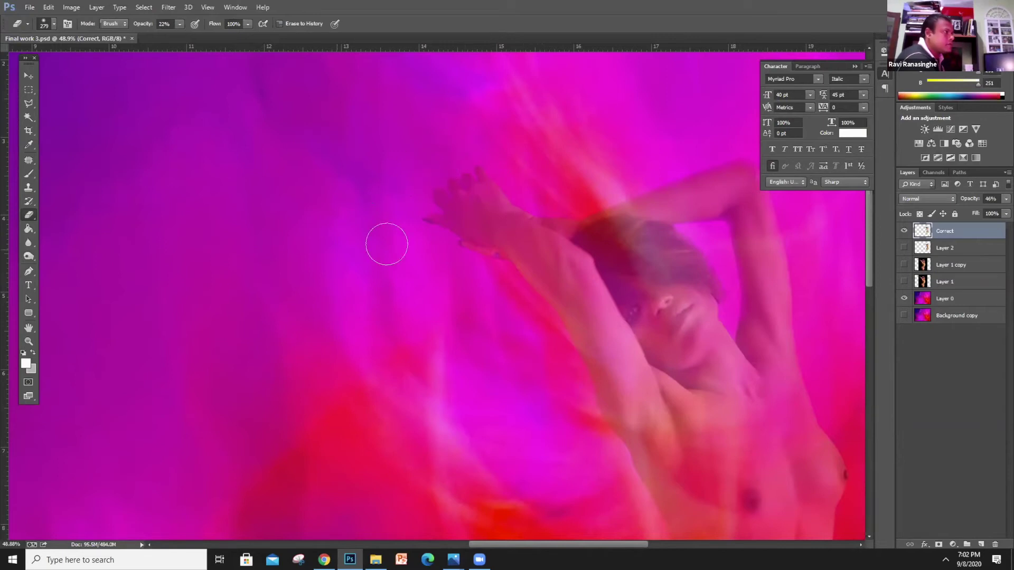
Select Layer 0 and patch the background beside the figure's waist with neighbouring background, using the Patch tool in Source mode
{"action": "scroll", "coordinate": [383, 289], "scroll_direction": "down", "scroll_amount": 5}
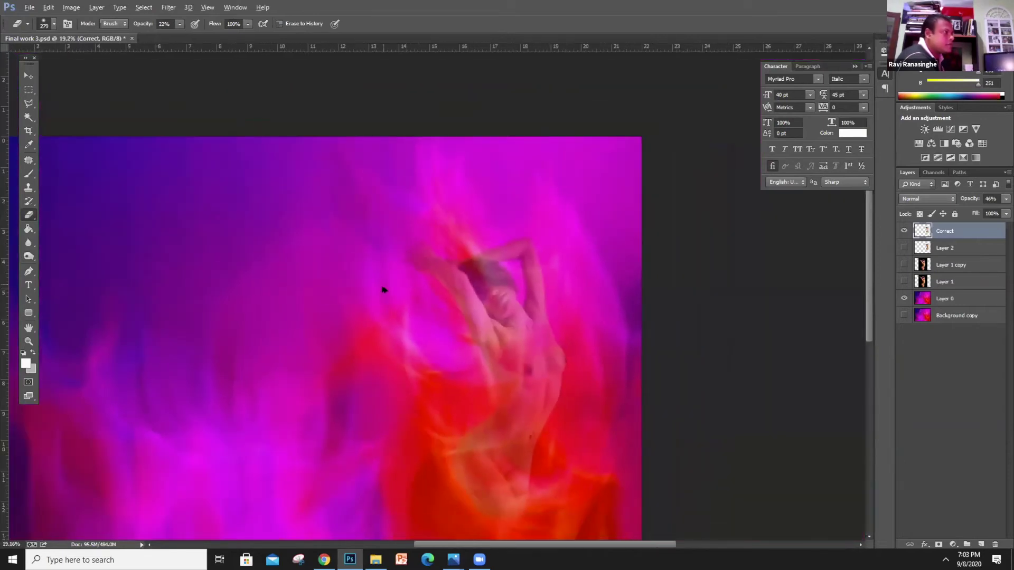
{"action": "scroll", "coordinate": [715, 308], "scroll_direction": "up", "scroll_amount": 3}
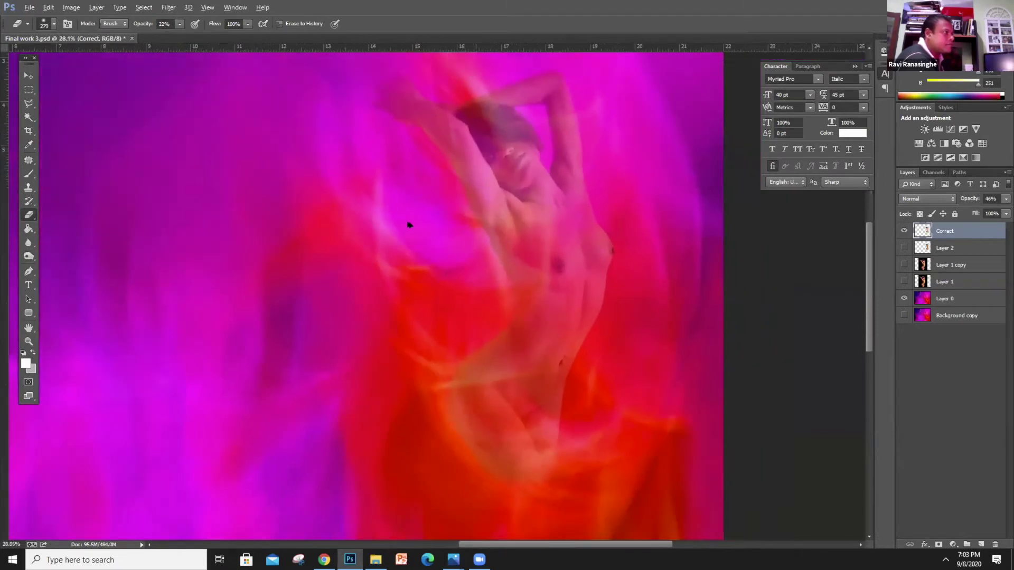
{"action": "scroll", "coordinate": [407, 224], "scroll_direction": "down", "scroll_amount": 3}
{"action": "scroll", "coordinate": [410, 225], "scroll_direction": "down", "scroll_amount": 1}
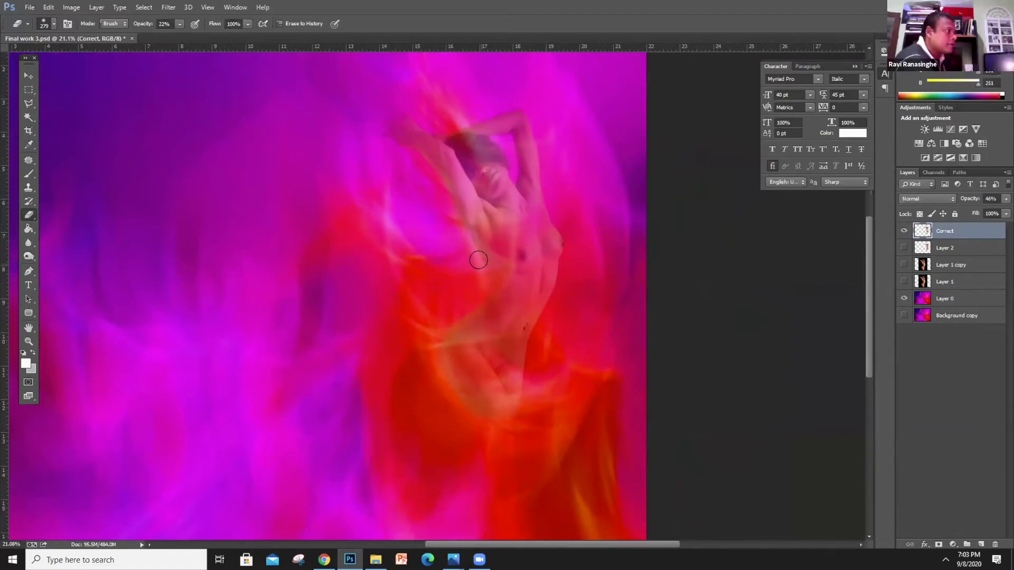
{"action": "left_click", "coordinate": [944, 299]}
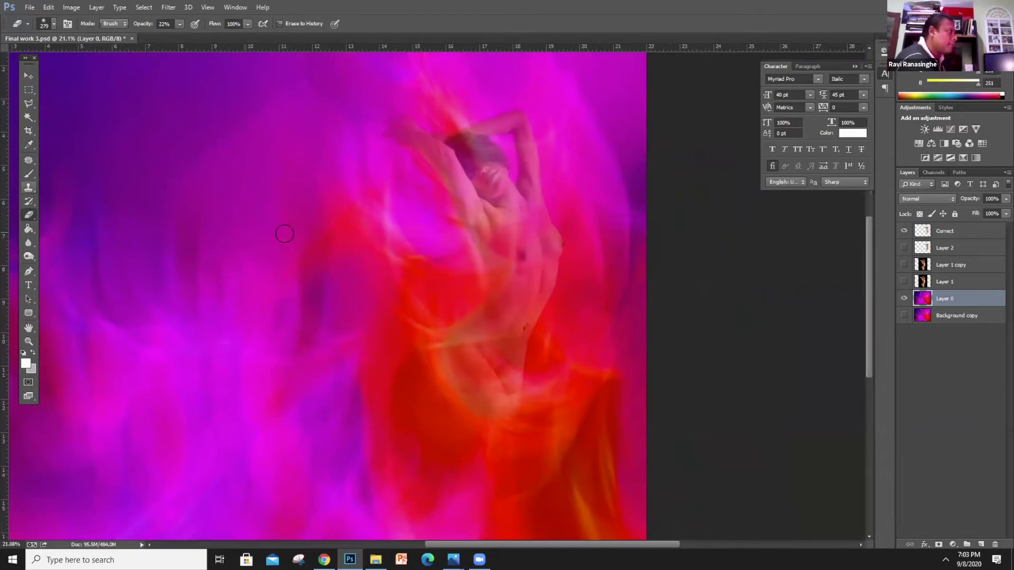
{"action": "left_click", "coordinate": [32, 162]}
{"action": "mouse_move", "coordinate": [459, 230]}
{"action": "left_mouse_down"}
{"action": "mouse_move", "coordinate": [469, 283]}
{"action": "mouse_move", "coordinate": [484, 284]}
{"action": "mouse_move", "coordinate": [495, 242]}
{"action": "left_mouse_up"}
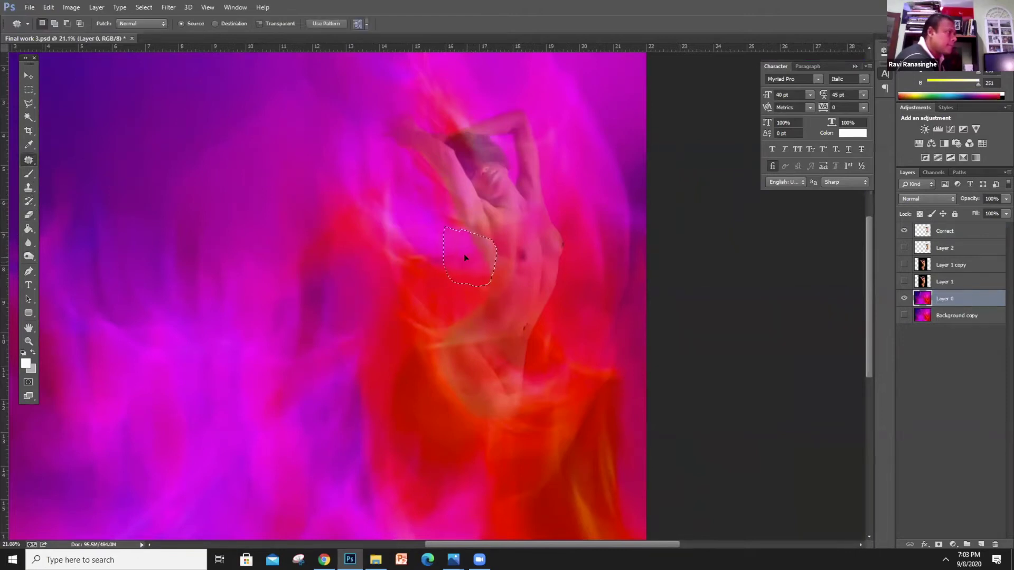
{"action": "left_click", "coordinate": [373, 263]}
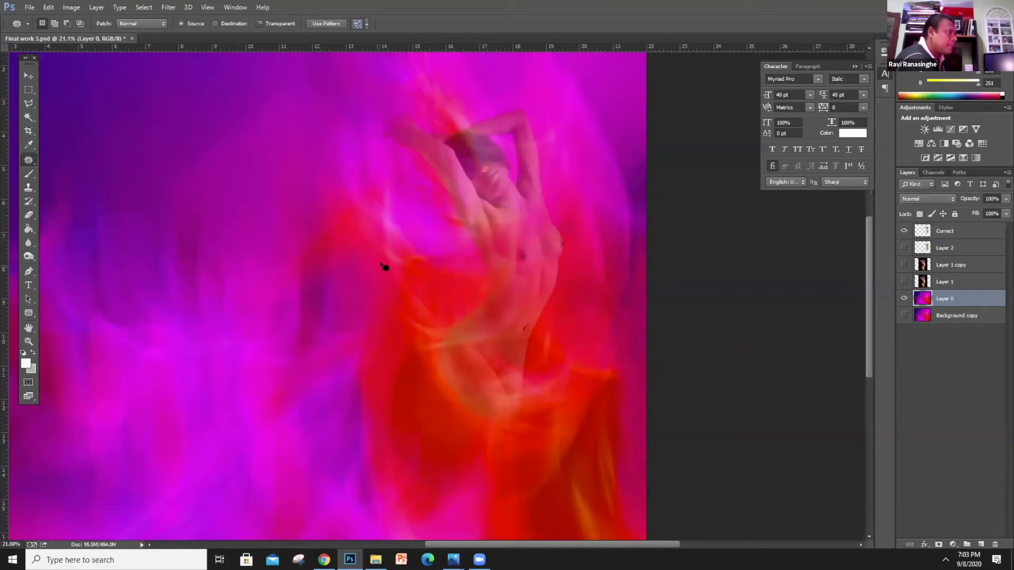
Patch two more spots along the magenta and red flame edge beside the figure's torso on Layer 0
{"action": "mouse_move", "coordinate": [459, 245]}
{"action": "left_mouse_down"}
{"action": "mouse_move", "coordinate": [479, 222]}
{"action": "mouse_move", "coordinate": [452, 229]}
{"action": "left_mouse_up"}
{"action": "left_click", "coordinate": [428, 256]}
{"action": "mouse_move", "coordinate": [468, 268]}
{"action": "left_mouse_down"}
{"action": "mouse_move", "coordinate": [459, 239]}
{"action": "mouse_move", "coordinate": [481, 250]}
{"action": "mouse_move", "coordinate": [459, 256]}
{"action": "left_mouse_up"}
{"action": "left_click", "coordinate": [380, 274]}
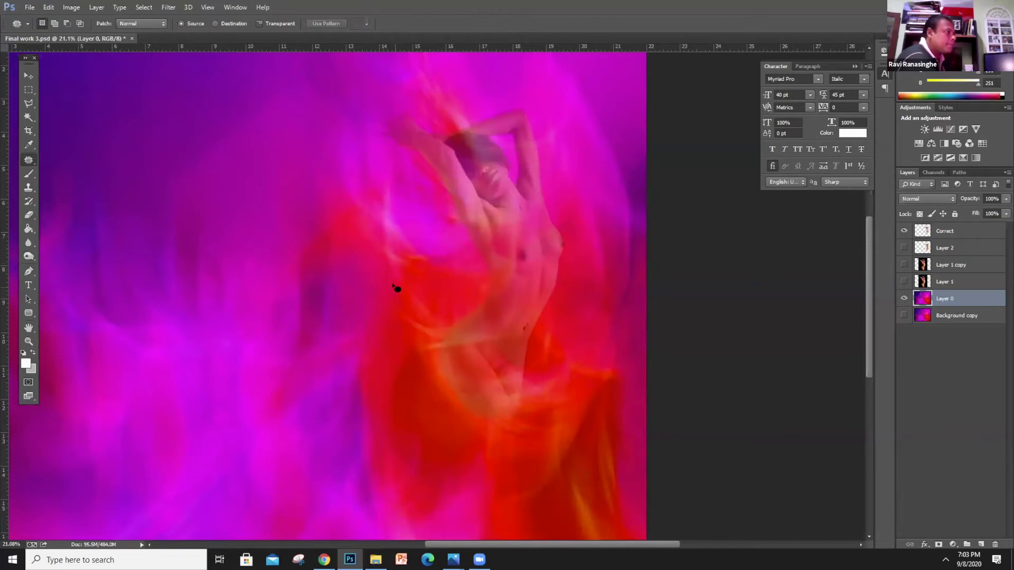
Patch the background just below the figure's raised arm twice with the adjacent magenta area on Layer 0
{"action": "mouse_move", "coordinate": [446, 203]}
{"action": "left_mouse_down"}
{"action": "mouse_move", "coordinate": [470, 226]}
{"action": "mouse_move", "coordinate": [455, 215]}
{"action": "left_mouse_up"}
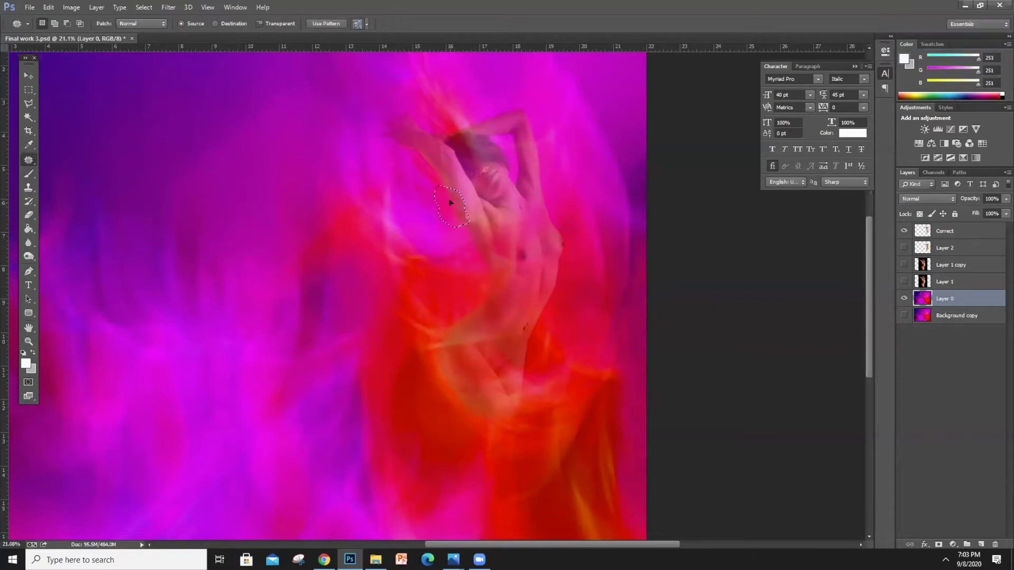
{"action": "left_click", "coordinate": [402, 228]}
{"action": "left_click_drag", "start_coordinate": [451, 197], "coordinate": [459, 208]}
{"action": "left_click", "coordinate": [420, 217]}
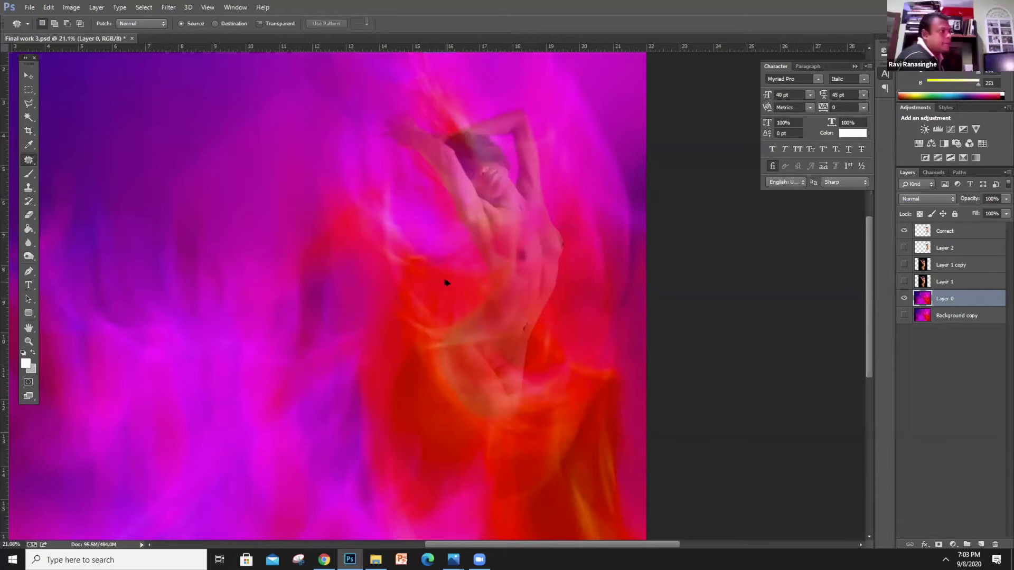
Patch a small oval spot where the magenta flame meets the red area beside the torso, and review the whole composite
{"action": "scroll", "coordinate": [445, 283], "scroll_direction": "down", "scroll_amount": 1}
{"action": "scroll", "coordinate": [707, 258], "scroll_direction": "up", "scroll_amount": 4}
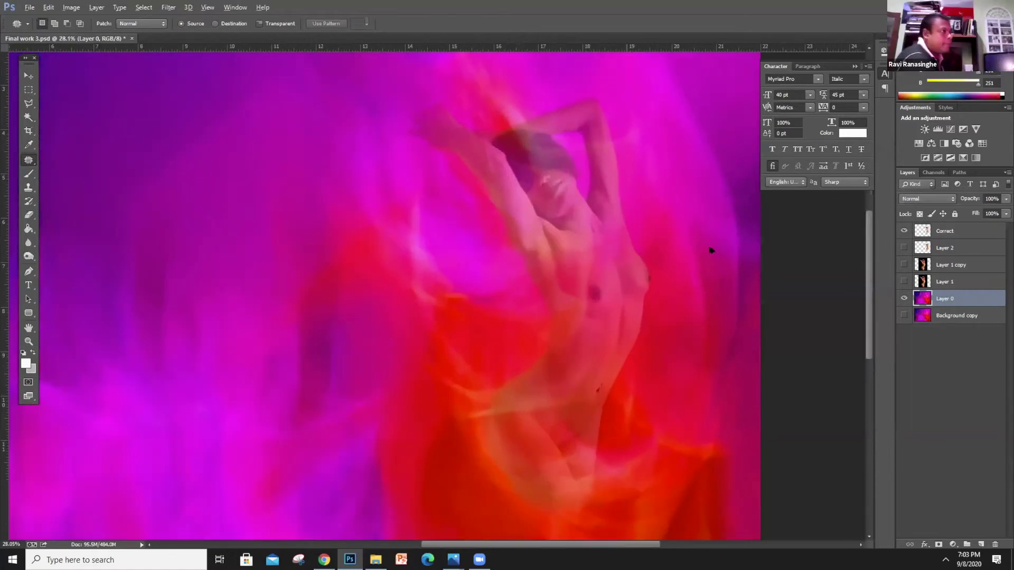
{"action": "scroll", "coordinate": [700, 286], "scroll_direction": "up", "scroll_amount": 3}
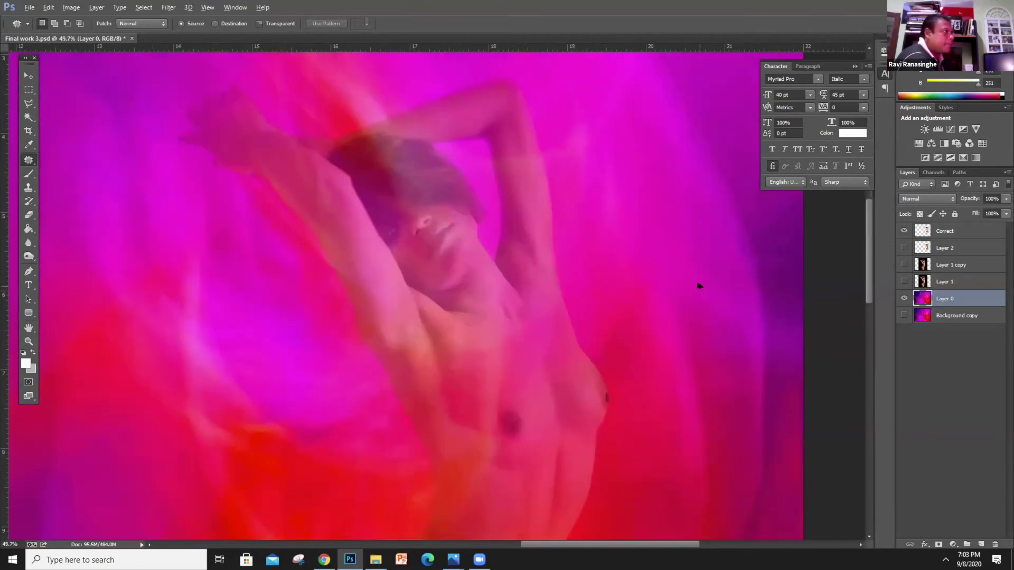
{"action": "scroll", "coordinate": [700, 287], "scroll_direction": "down", "scroll_amount": 5}
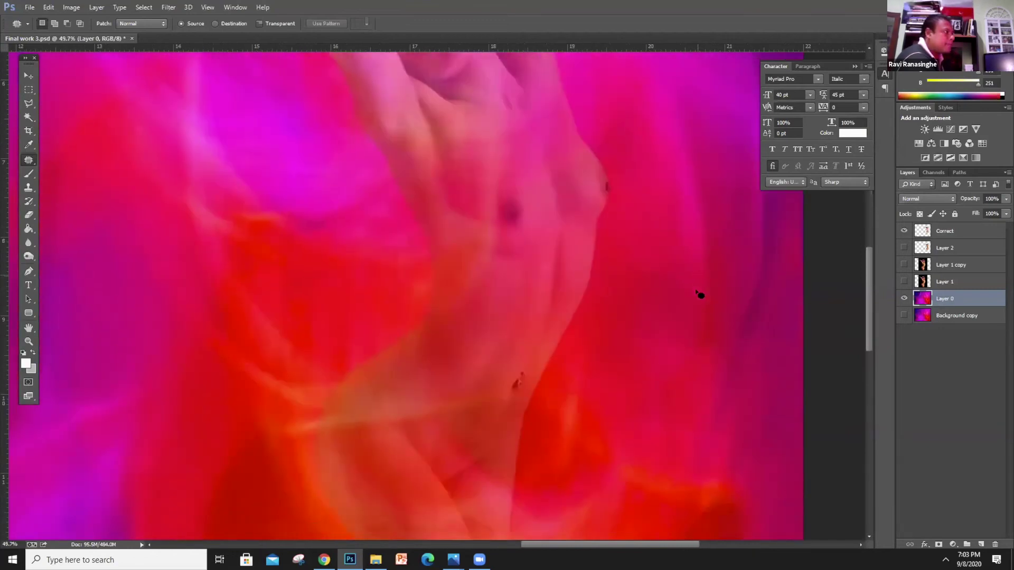
{"action": "mouse_move", "coordinate": [337, 147]}
{"action": "left_mouse_down"}
{"action": "mouse_move", "coordinate": [333, 132]}
{"action": "mouse_move", "coordinate": [294, 140]}
{"action": "mouse_move", "coordinate": [340, 148]}
{"action": "left_mouse_up"}
{"action": "left_click", "coordinate": [332, 155]}
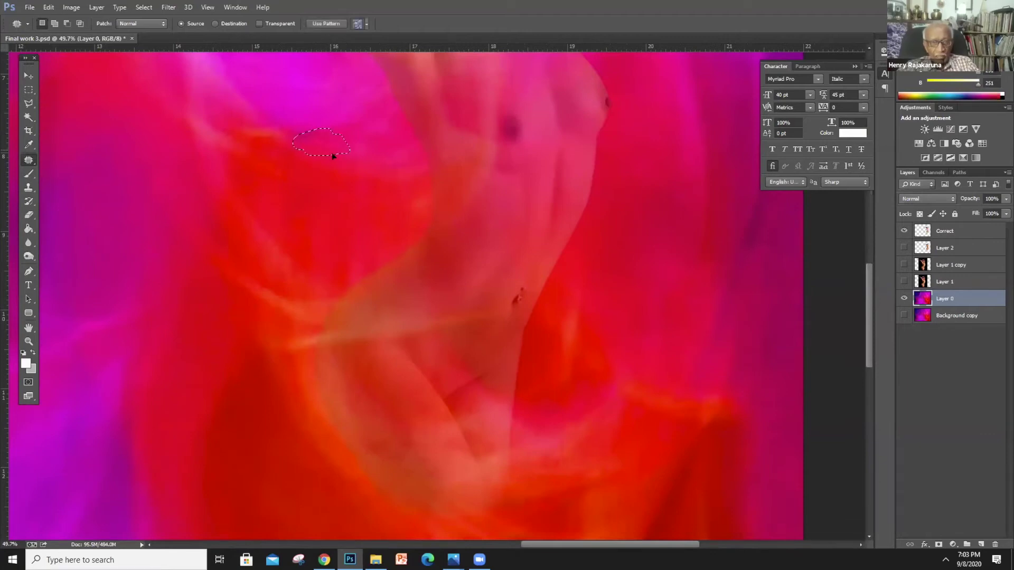
{"action": "scroll", "coordinate": [328, 184], "scroll_direction": "down", "scroll_amount": 5}
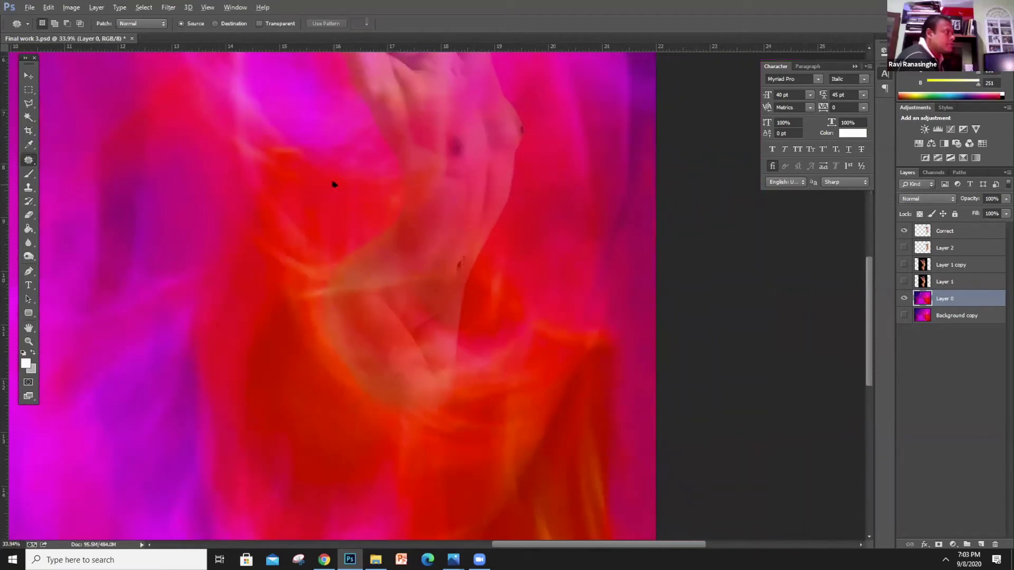
{"action": "scroll", "coordinate": [334, 185], "scroll_direction": "down", "scroll_amount": 3}
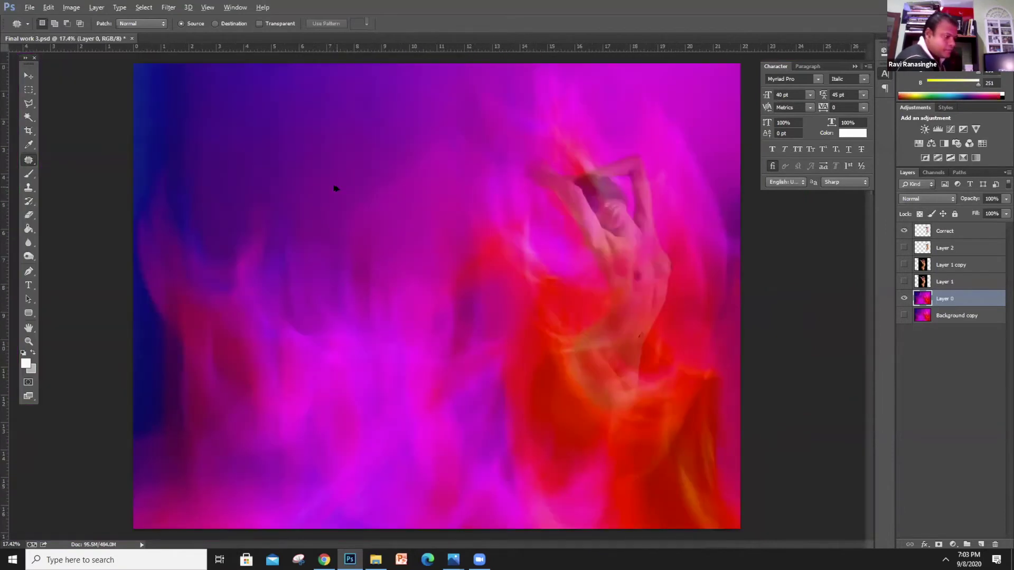
Show and select Layer 2, and raise its fill to 100%
{"action": "scroll", "coordinate": [333, 196], "scroll_direction": "up", "scroll_amount": 1}
{"action": "scroll", "coordinate": [334, 198], "scroll_direction": "up", "scroll_amount": 1}
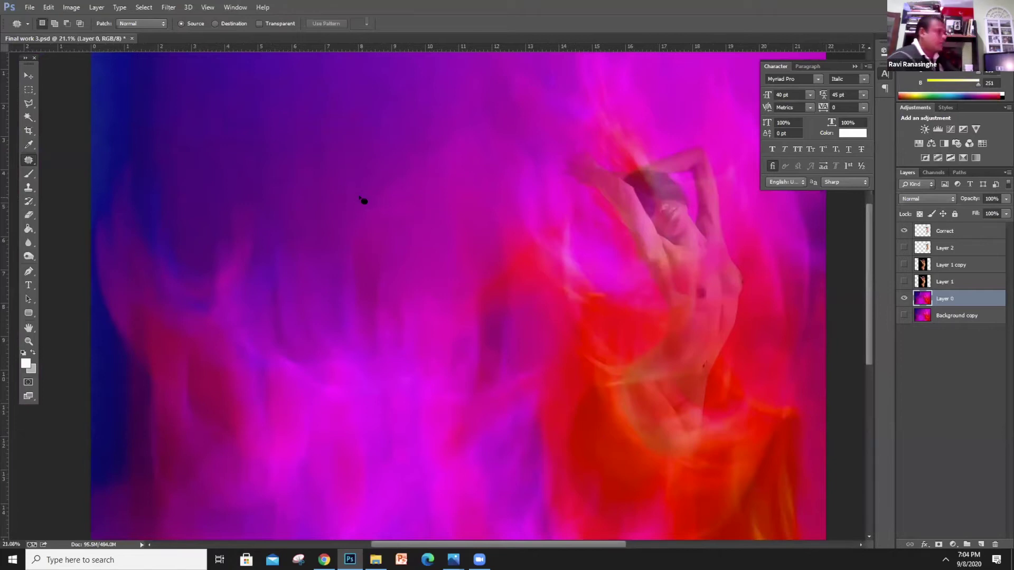
{"action": "left_click", "coordinate": [905, 247]}
{"action": "left_click", "coordinate": [950, 246]}
{"action": "left_click", "coordinate": [1006, 213]}
{"action": "left_click_drag", "start_coordinate": [980, 225], "coordinate": [1009, 225]}
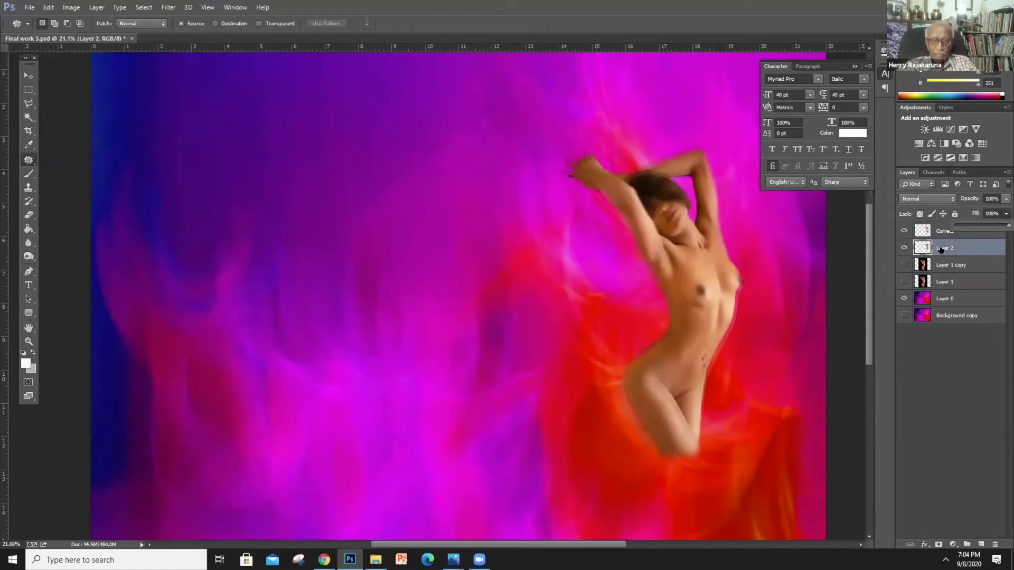
Compare the full-strength figure on Layer 2 with the blended Correct layer by repeatedly hiding and showing Layer 2
{"action": "left_click", "coordinate": [904, 249]}
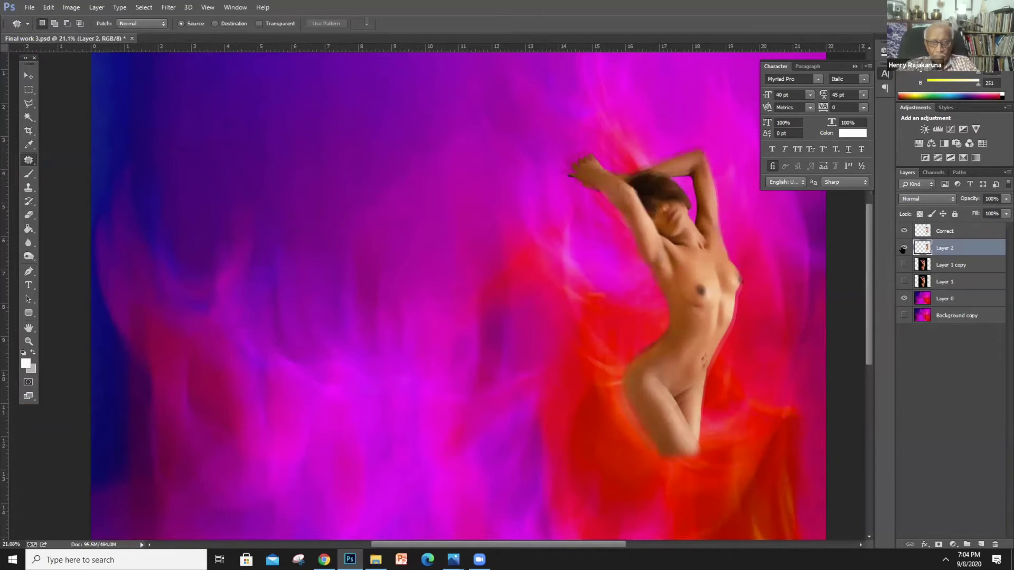
{"action": "left_click", "coordinate": [903, 248]}
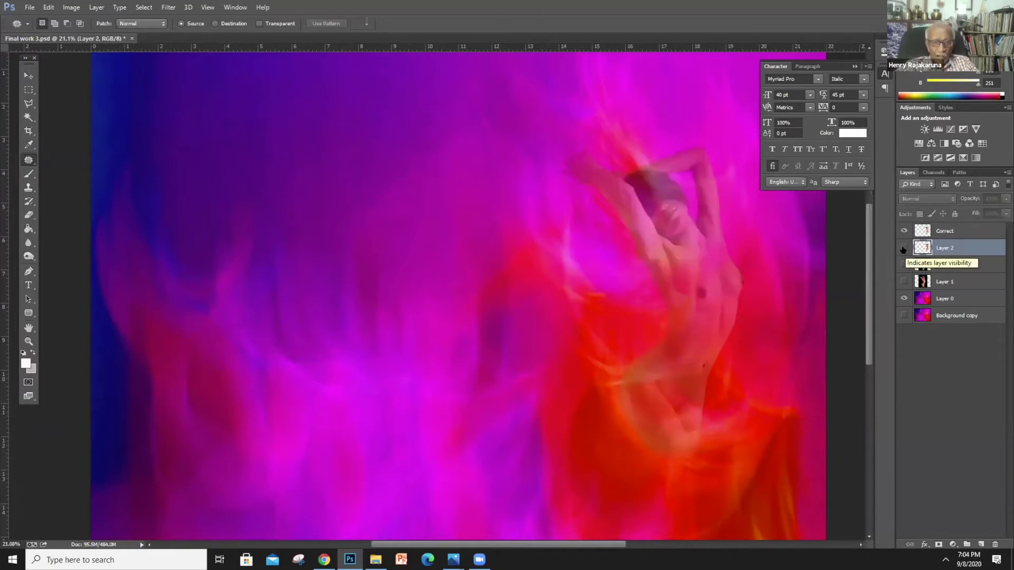
{"action": "scroll", "coordinate": [687, 290], "scroll_direction": "down", "scroll_amount": 3}
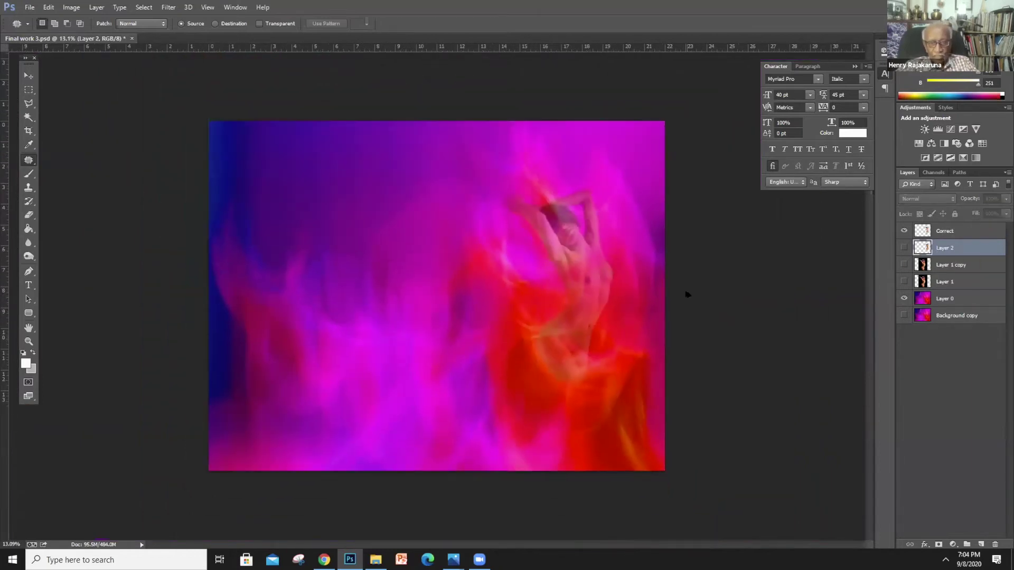
{"action": "scroll", "coordinate": [733, 307], "scroll_direction": "up", "scroll_amount": 1}
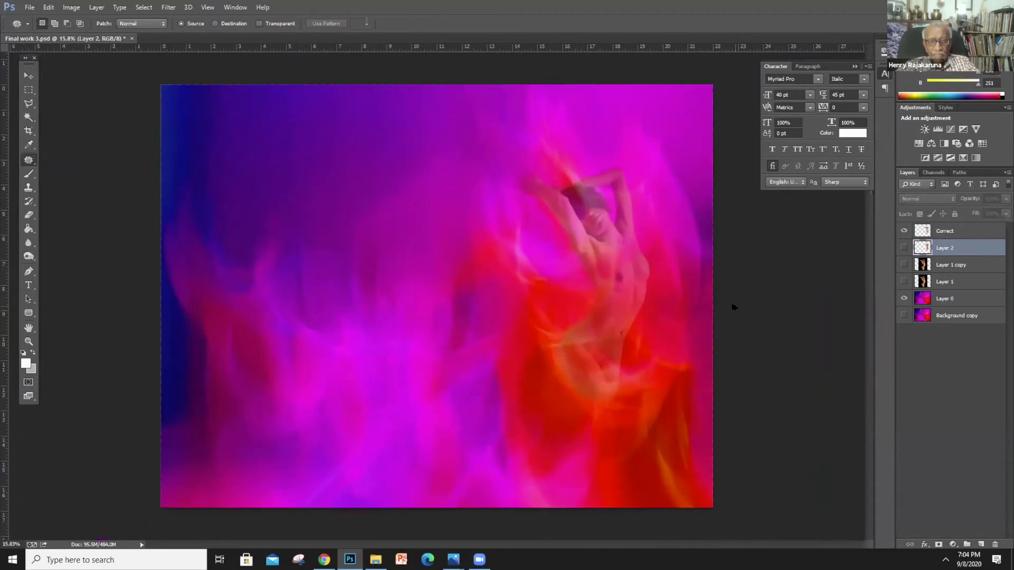
{"action": "left_click", "coordinate": [904, 248]}
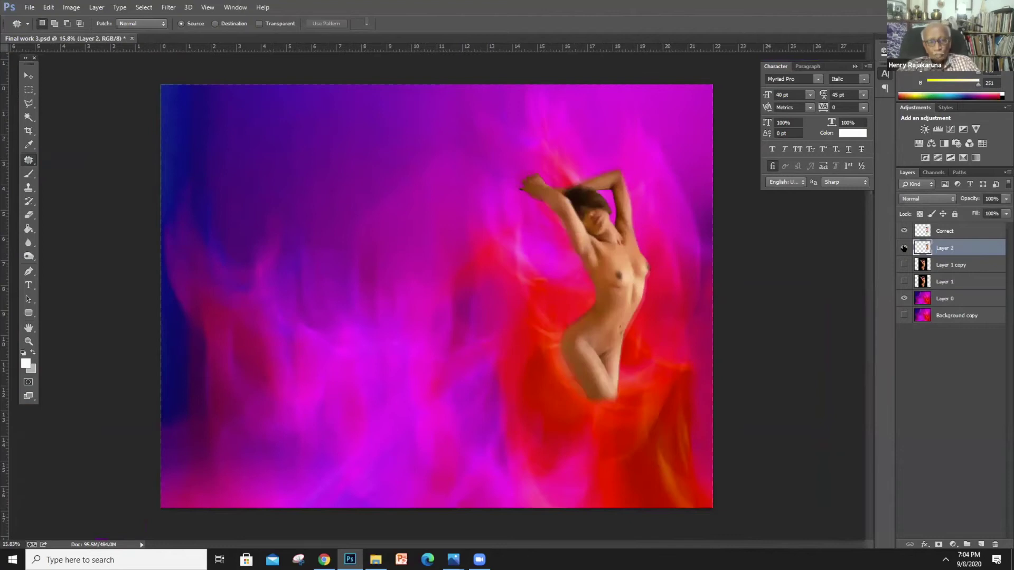
{"action": "left_click", "coordinate": [904, 248]}
{"action": "left_click", "coordinate": [904, 248]}
{"action": "left_click", "coordinate": [903, 248]}
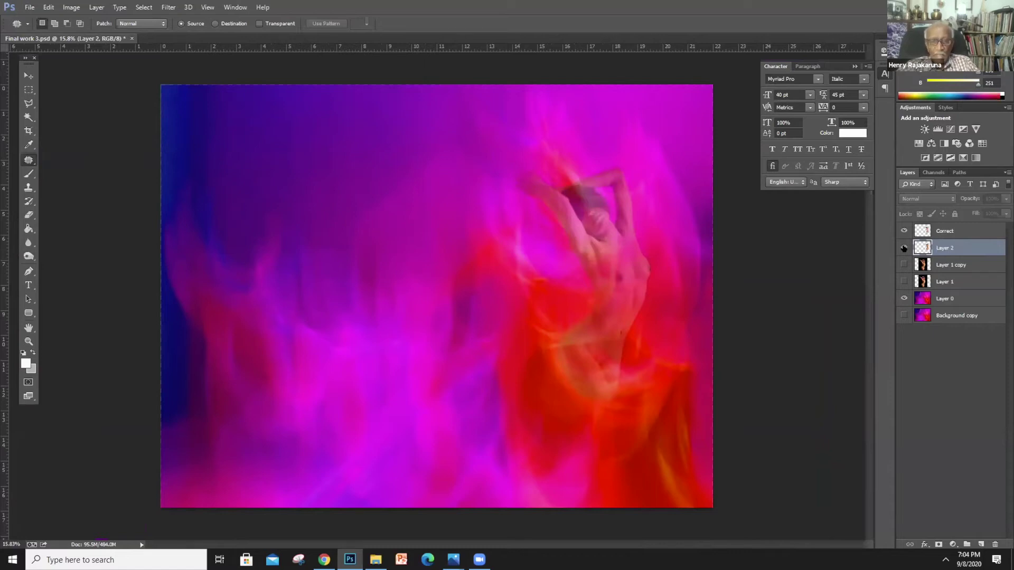
{"action": "left_click", "coordinate": [903, 247]}
{"action": "left_click", "coordinate": [904, 246]}
{"action": "left_click", "coordinate": [903, 246]}
{"action": "left_click", "coordinate": [903, 246]}
Switch to File Explorer and look through the Final and Pic 1 folders in the photographer's Creative photography folder
{"action": "key", "text": "alt+Tab"}
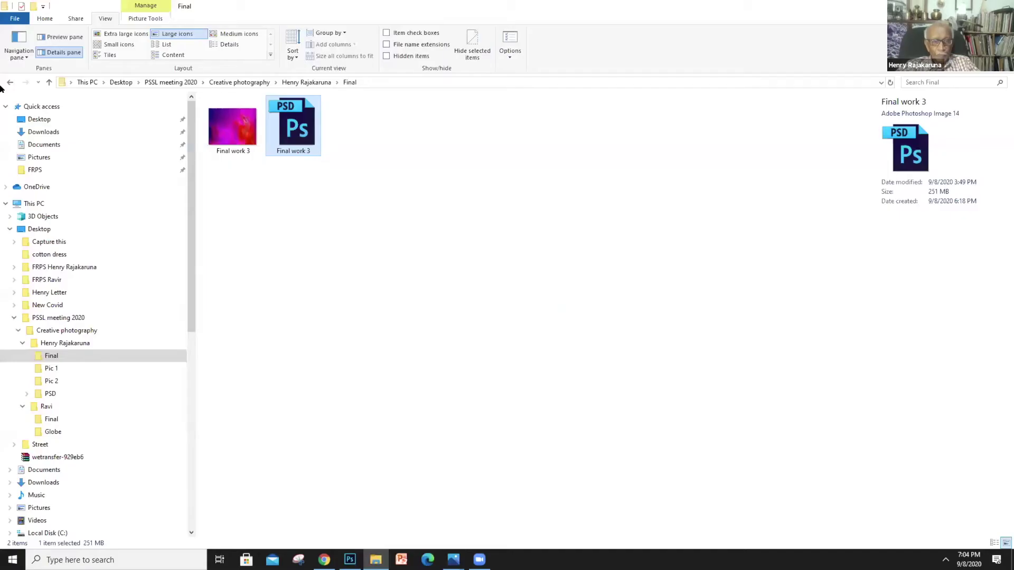
{"action": "left_click", "coordinate": [8, 83]}
{"action": "left_click", "coordinate": [8, 82]}
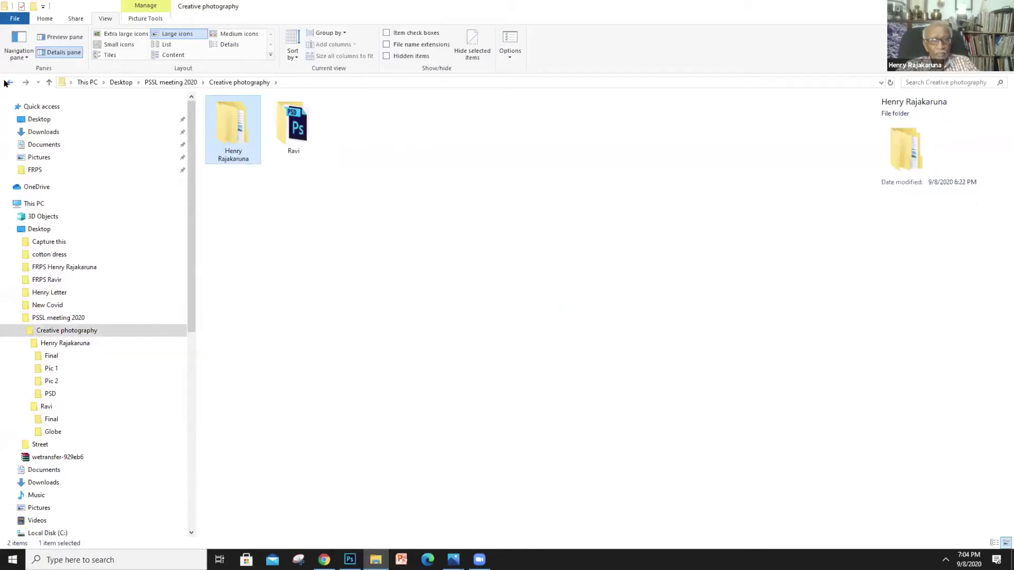
{"action": "double_click", "coordinate": [234, 128]}
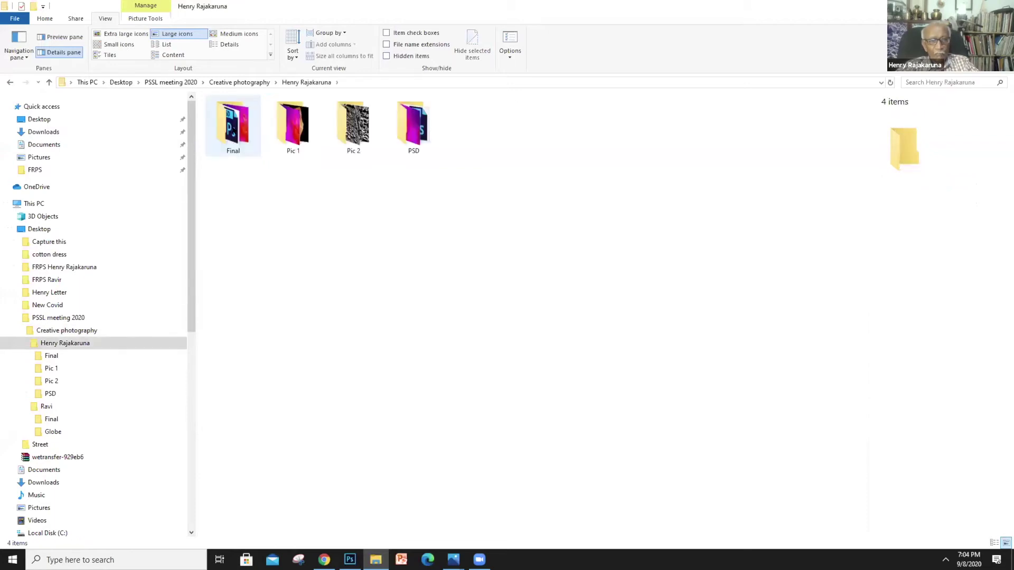
{"action": "double_click", "coordinate": [243, 132]}
{"action": "left_click", "coordinate": [9, 82]}
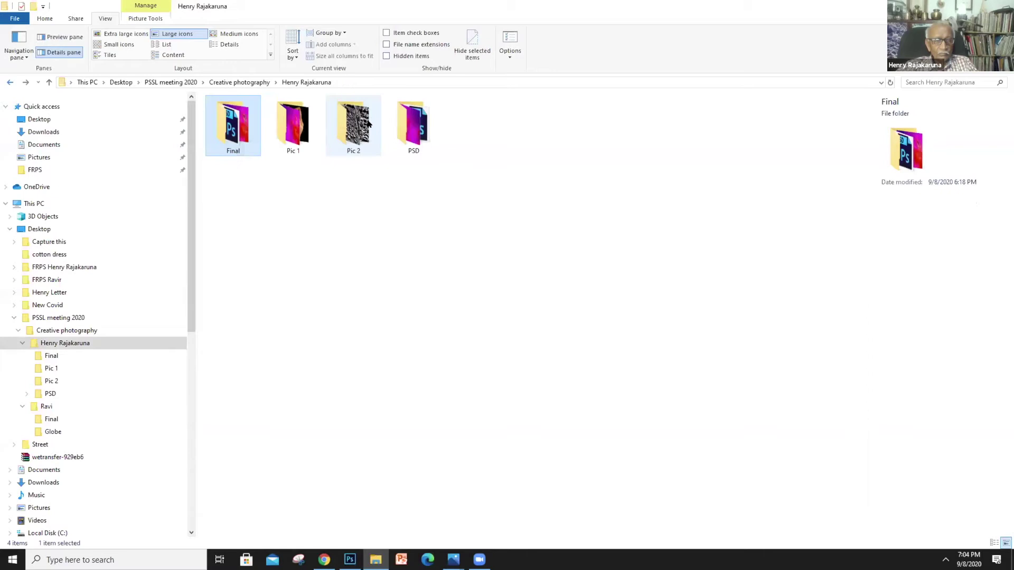
{"action": "double_click", "coordinate": [293, 127]}
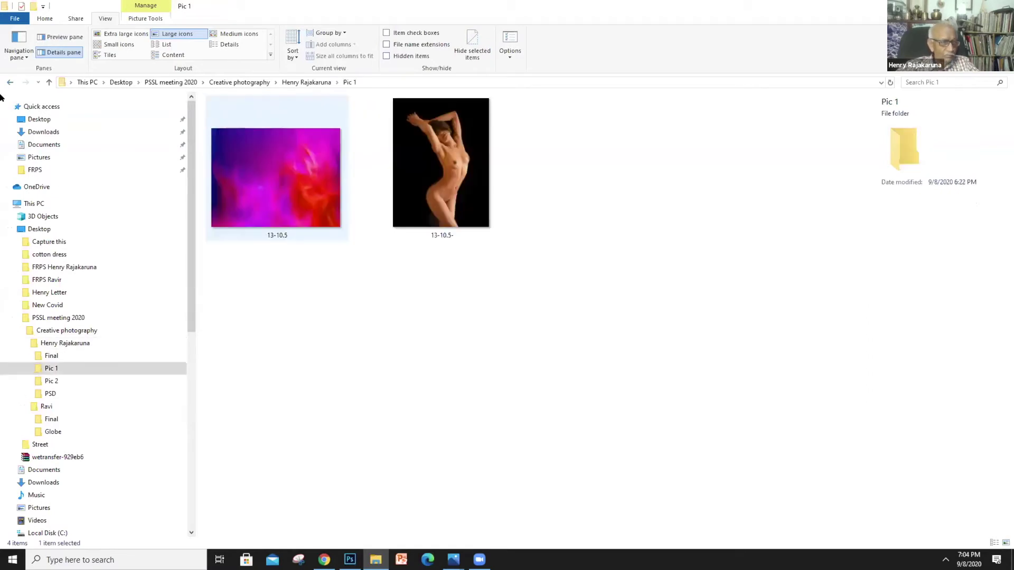
{"action": "left_click", "coordinate": [10, 83]}
Open the image 1 (1) from the 55 folder inside the PSD folder in the Photos viewer
{"action": "double_click", "coordinate": [424, 121]}
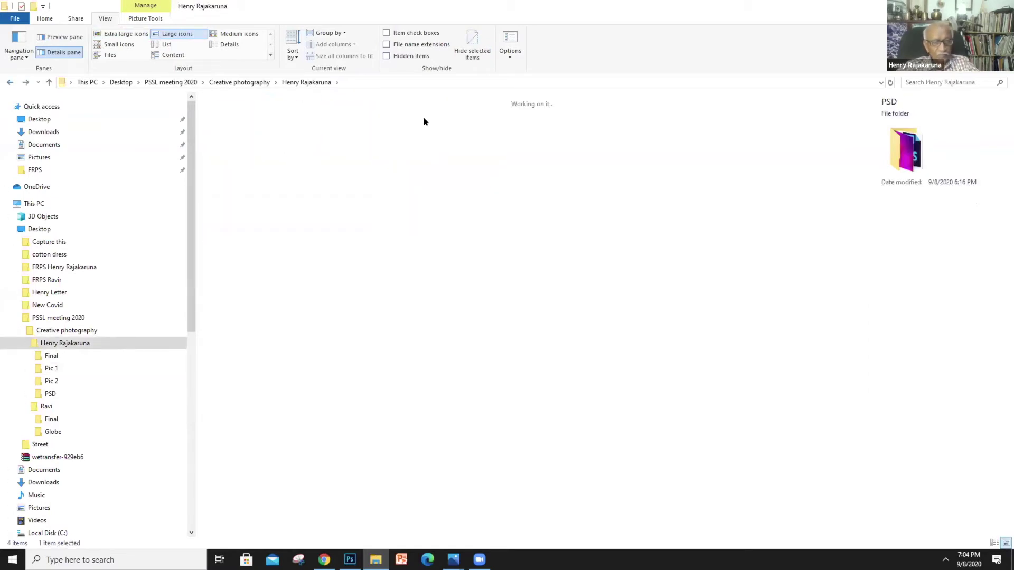
{"action": "double_click", "coordinate": [233, 129]}
{"action": "left_click", "coordinate": [230, 131]}
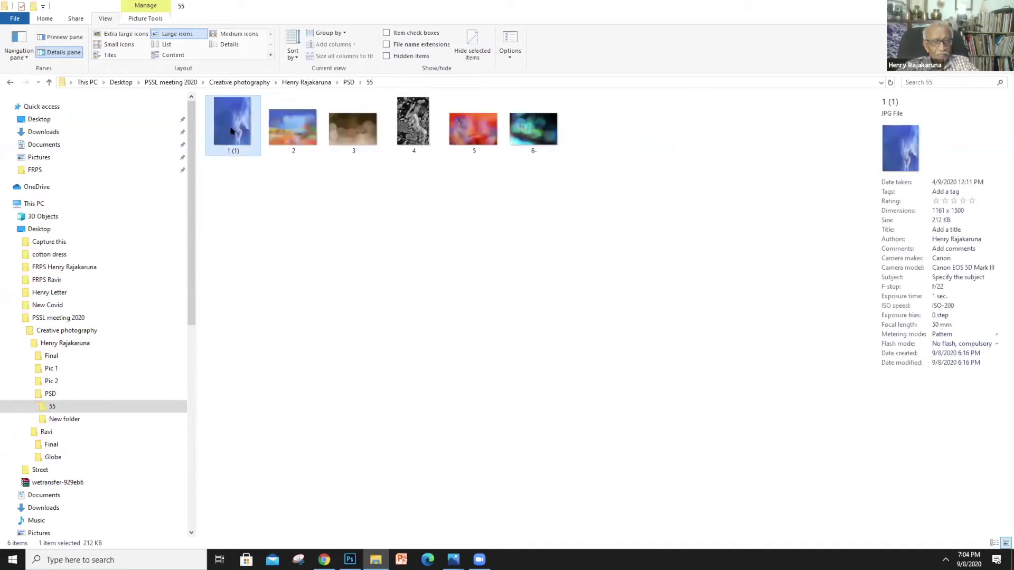
{"action": "double_click", "coordinate": [232, 132]}
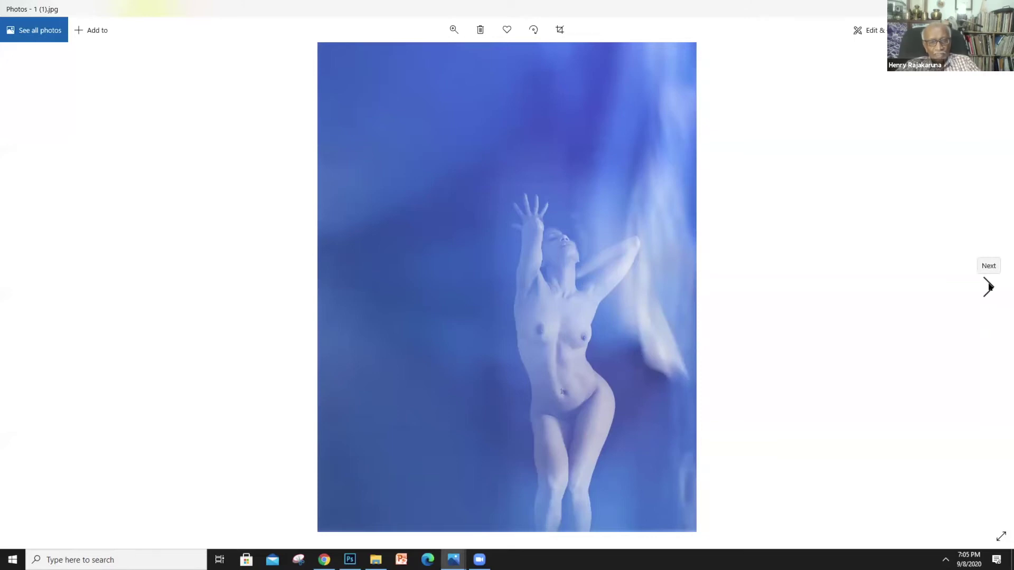
Browse through the finished composites 2.jpg, 3.jpg, 4.jpg and 5.JPG in the Photos viewer
{"action": "left_click", "coordinate": [989, 286]}
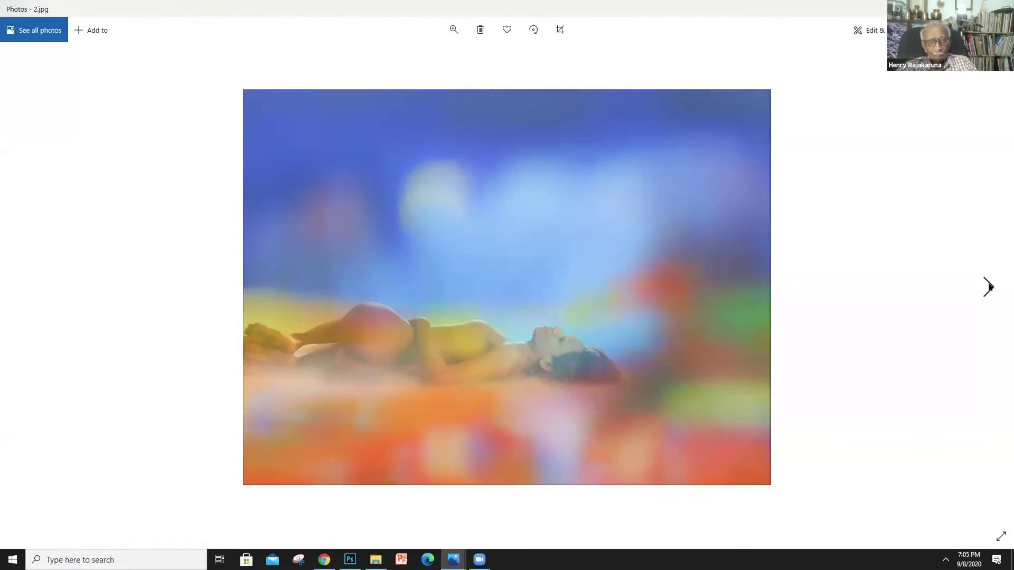
{"action": "left_click", "coordinate": [989, 287]}
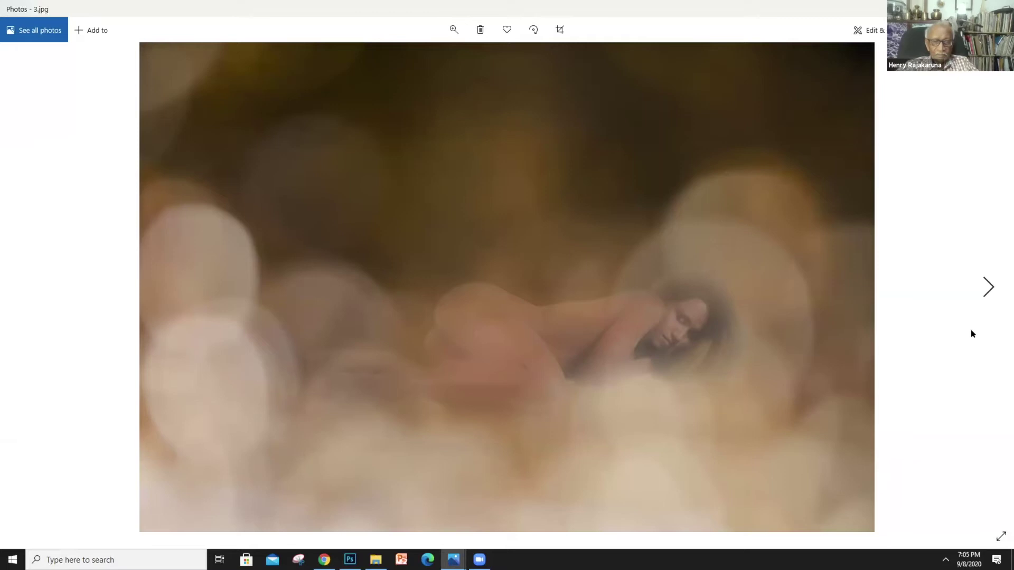
{"action": "left_click", "coordinate": [985, 291]}
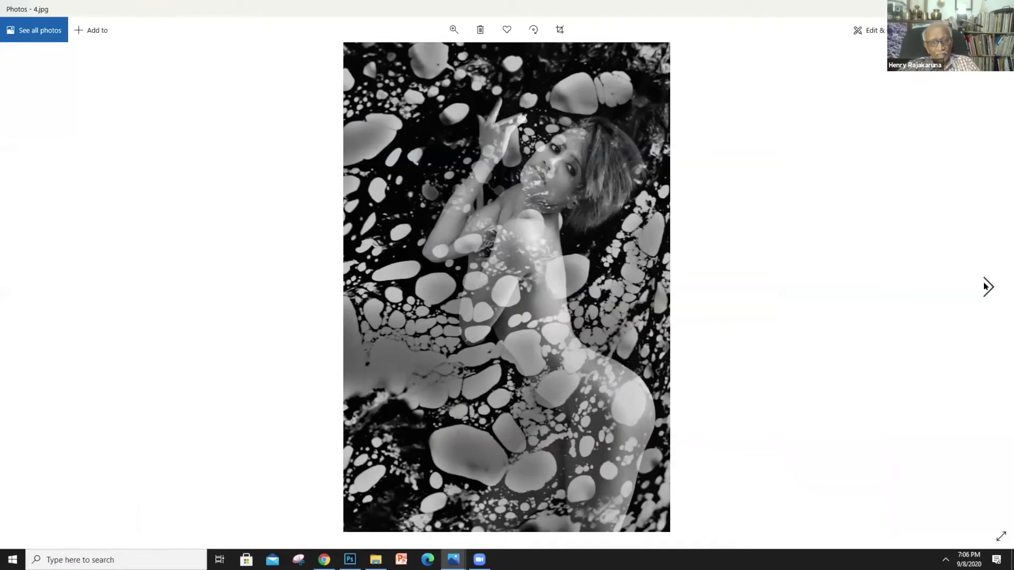
{"action": "left_click", "coordinate": [986, 287]}
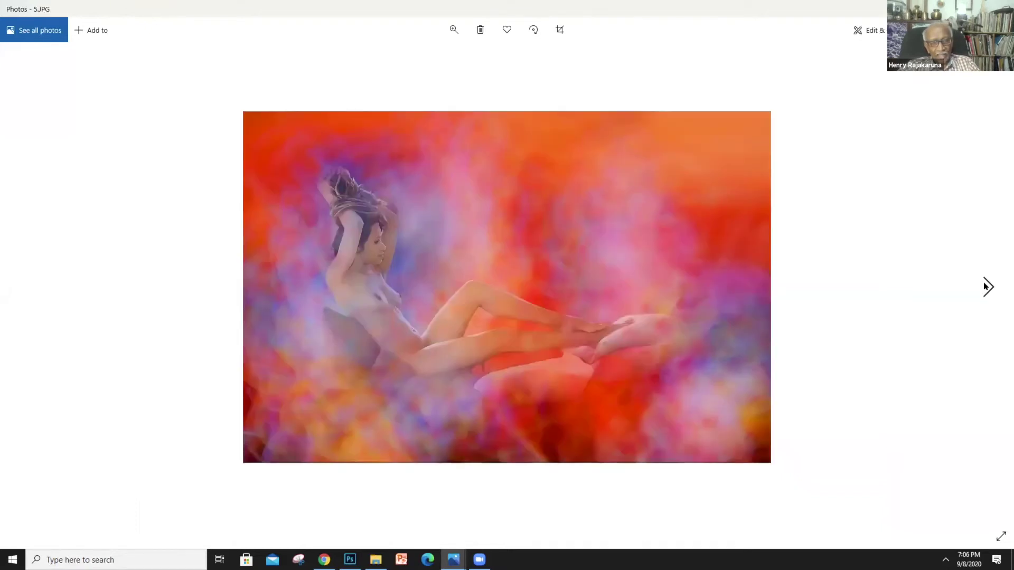
Go back to the composite 4.jpg in the Photos viewer and return to 5.JPG for a closer look
{"action": "left_click", "coordinate": [24, 287]}
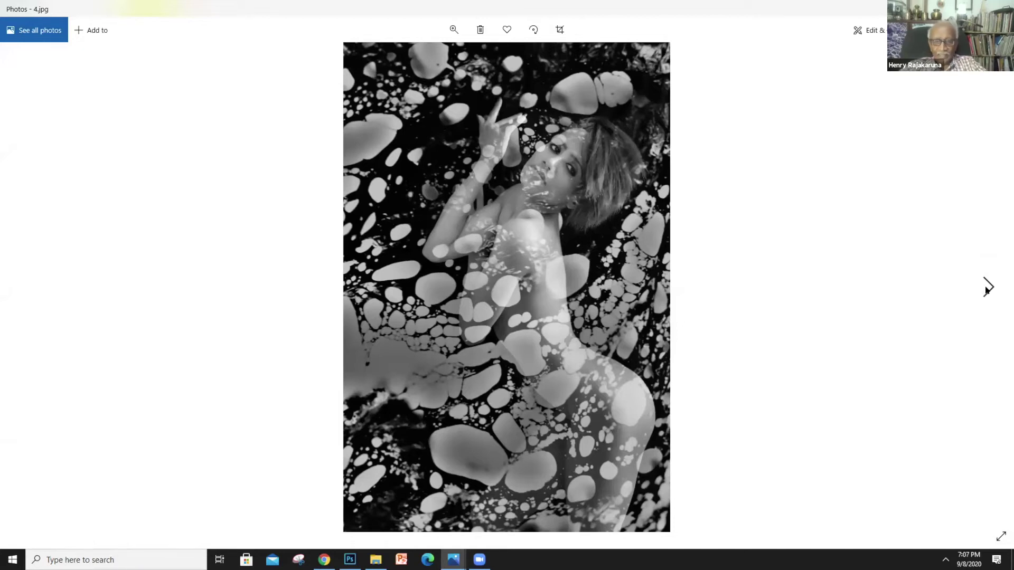
{"action": "left_click", "coordinate": [987, 289]}
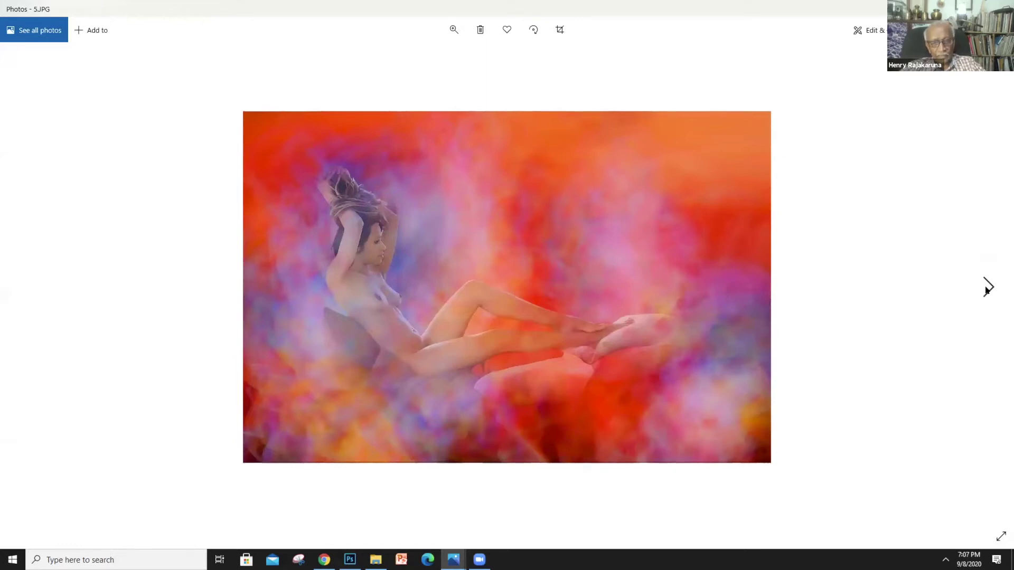
{"action": "scroll", "coordinate": [713, 327], "scroll_direction": "up", "scroll_amount": 1}
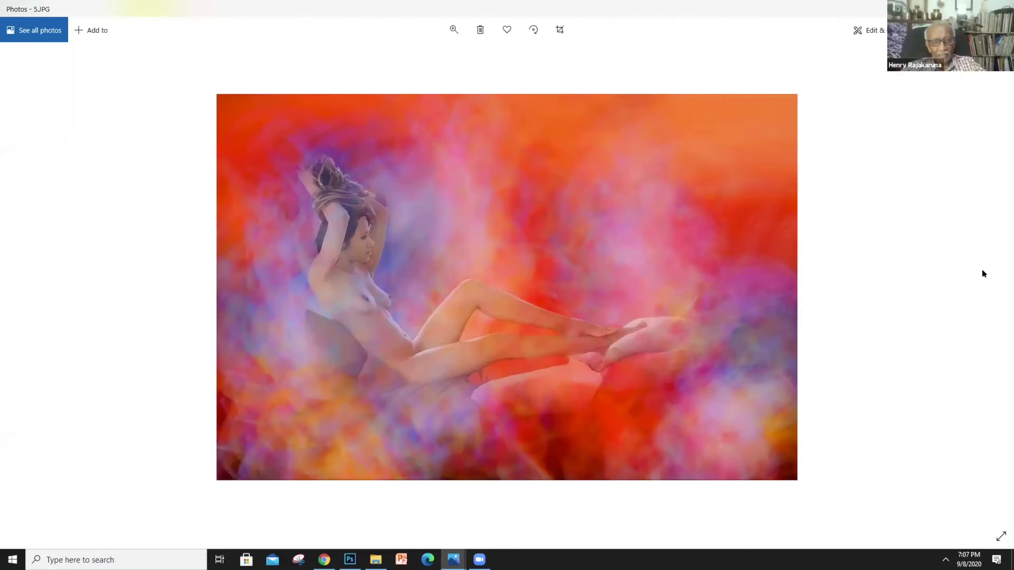
Close the current image and open the composite 6- from the 55 folder in the Photos viewer
{"action": "key", "text": "alt+F4"}
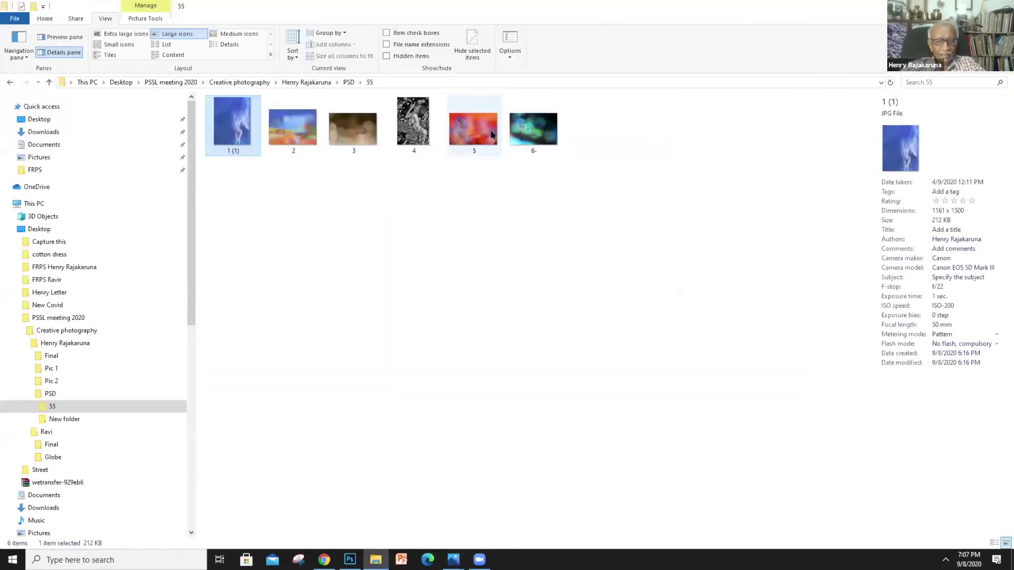
{"action": "left_click", "coordinate": [508, 133]}
{"action": "double_click", "coordinate": [509, 133]}
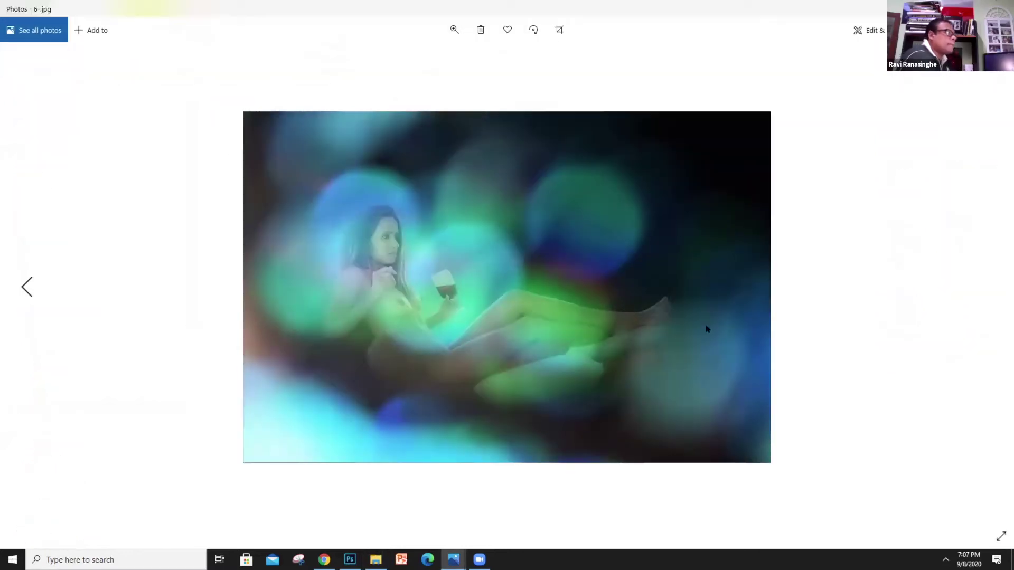
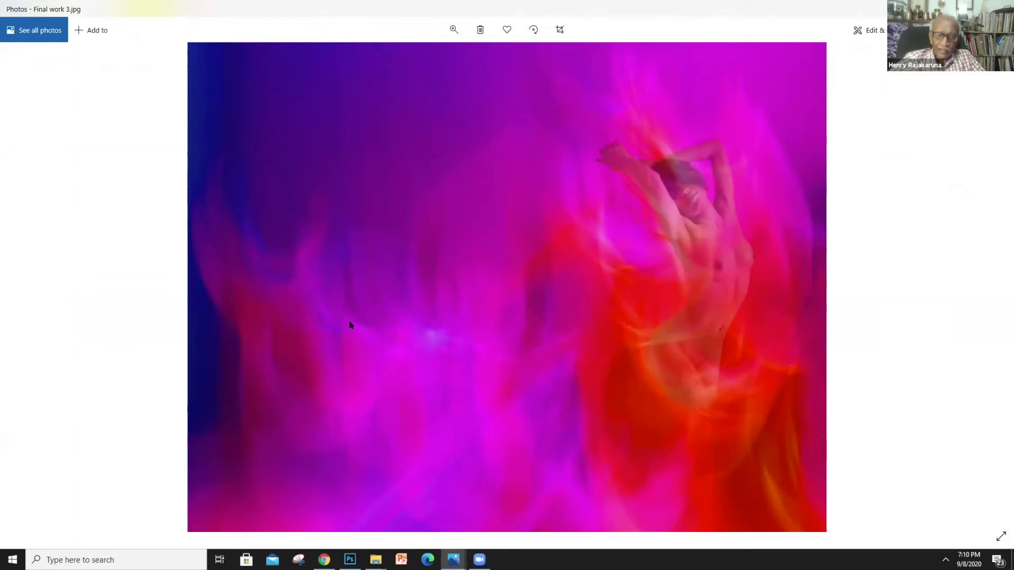
{"action": "right_click", "coordinate": [525, 163]}
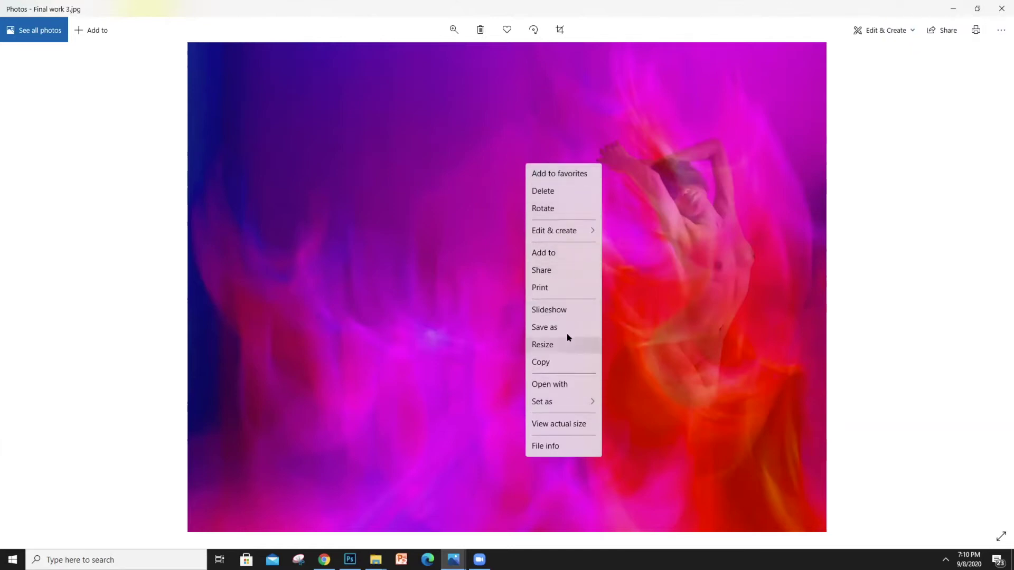
{"action": "mouse_move", "coordinate": [561, 397]}
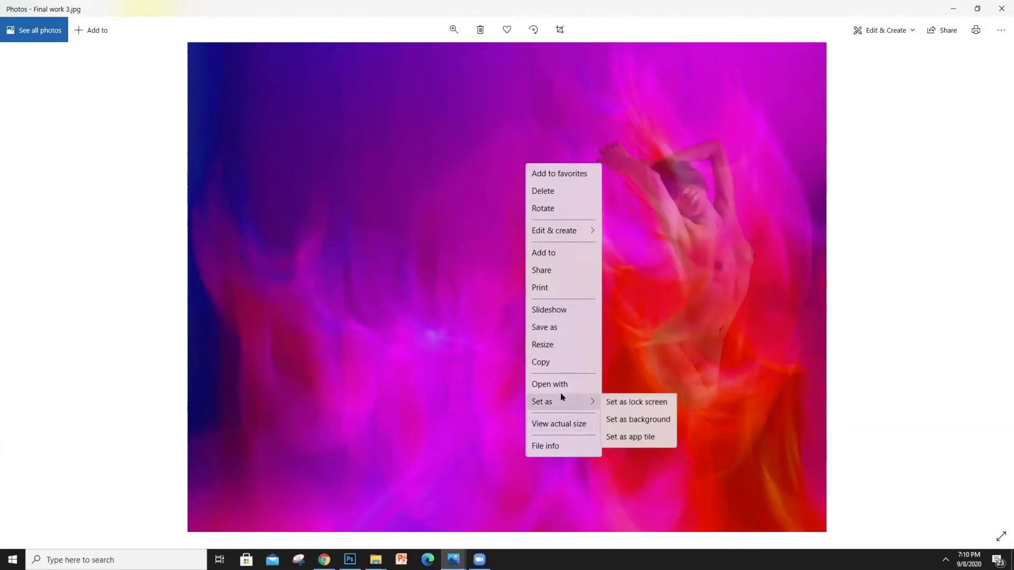
{"action": "left_click", "coordinate": [467, 375]}
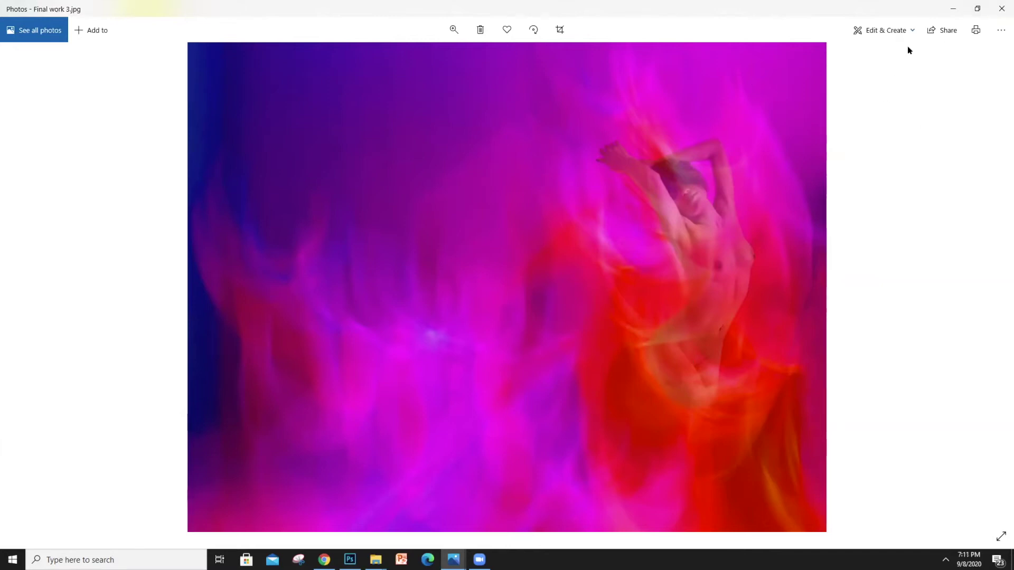
Switch to Photoshop to examine Final work 3.psd and compare it with Final work 3.jpg in the Photos viewer
{"action": "left_click", "coordinate": [953, 9]}
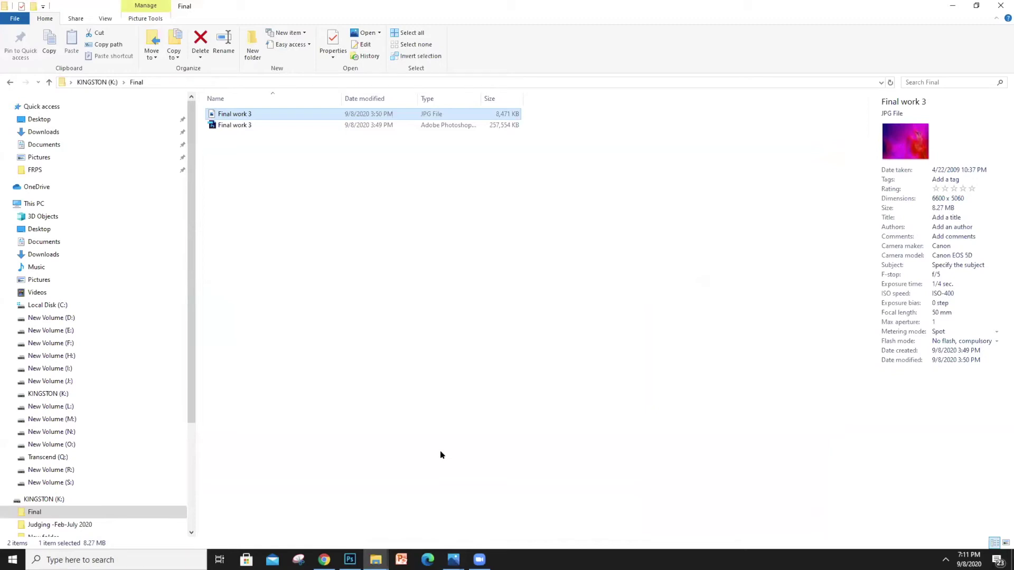
{"action": "key", "text": "alt+Tab"}
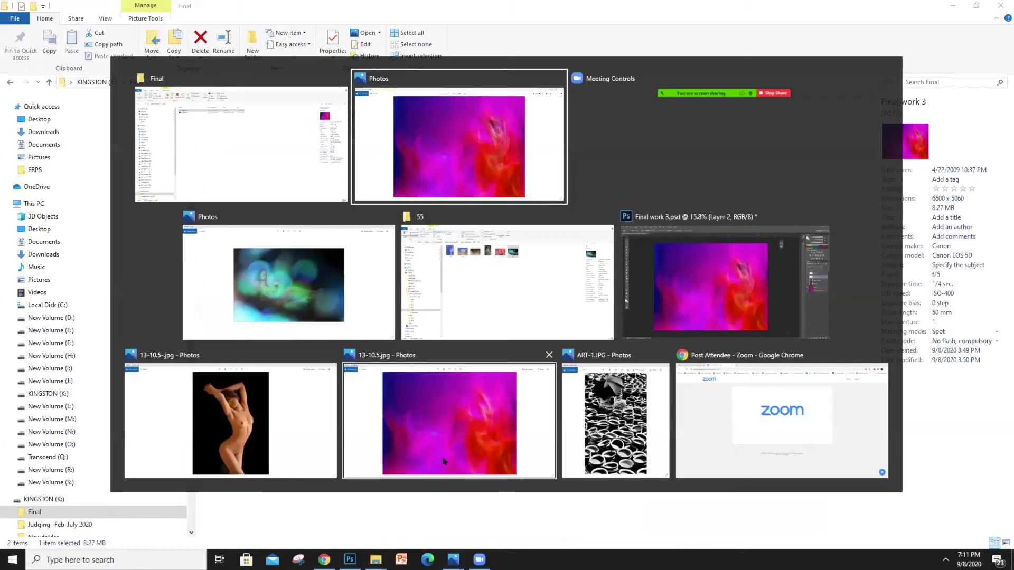
{"action": "key", "text": "Down"}
{"action": "key", "text": "Right"}
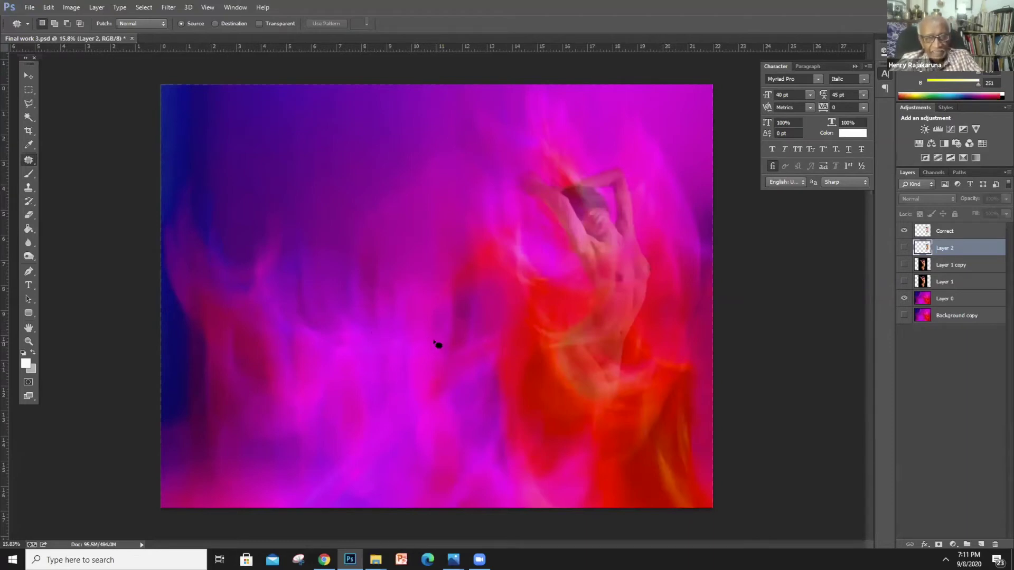
{"action": "scroll", "coordinate": [382, 412], "scroll_direction": "up", "scroll_amount": 2}
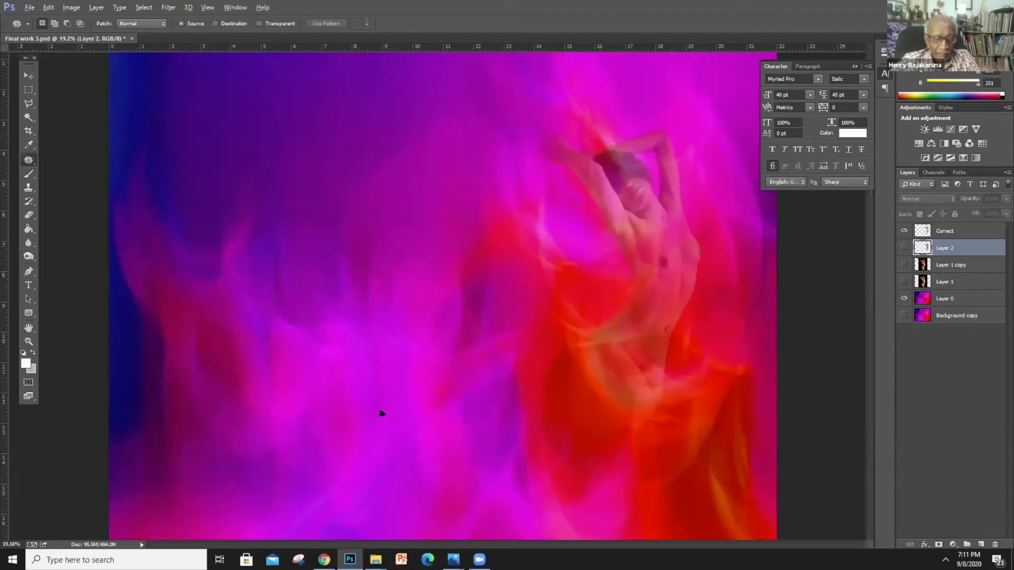
{"action": "scroll", "coordinate": [382, 413], "scroll_direction": "down", "scroll_amount": 2}
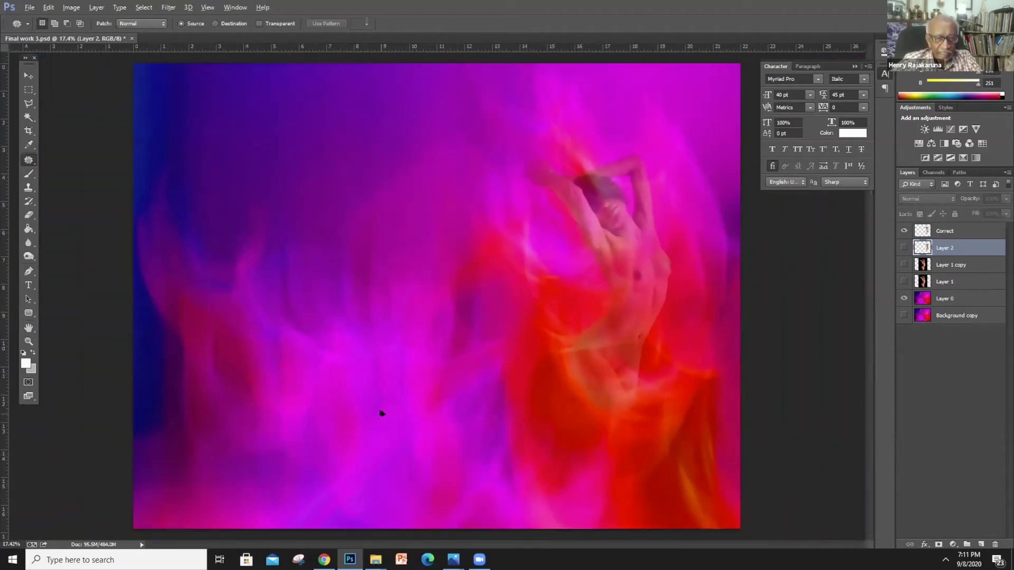
{"action": "key", "text": "alt+Tab"}
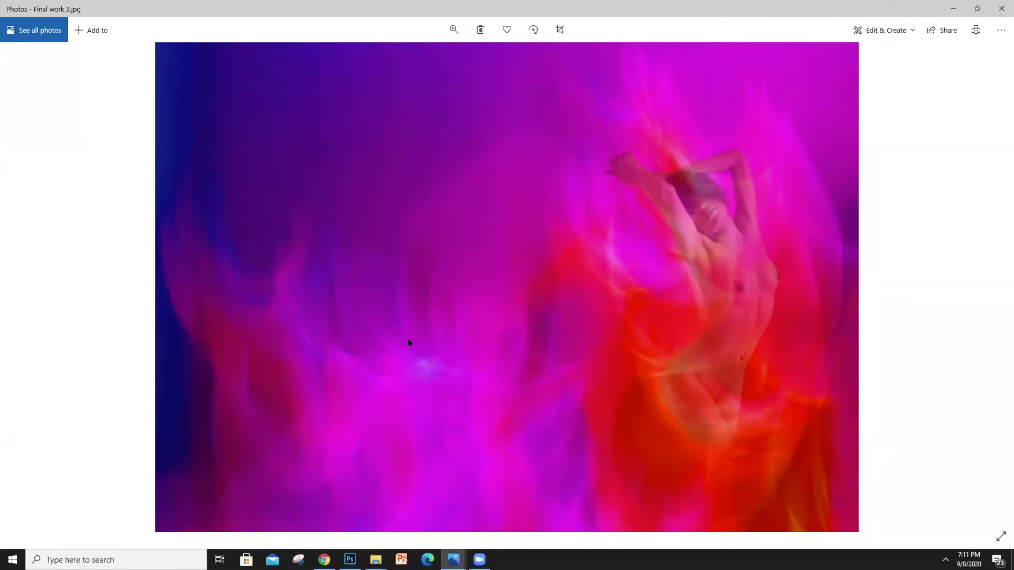
{"action": "key", "text": "alt+Tab"}
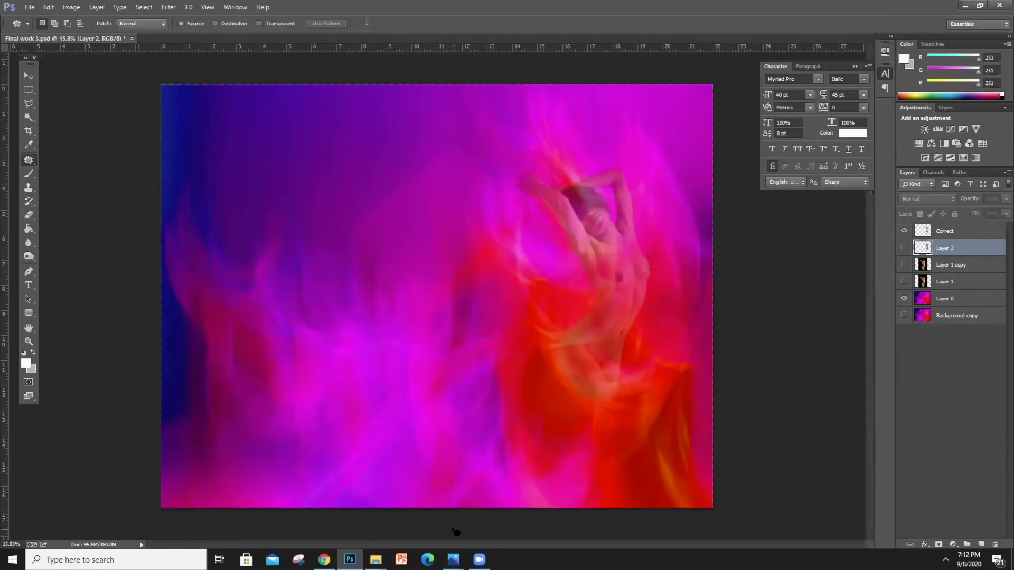
Switch to File Explorer and look through the Final folder and New folder on the KINGSTON (K:) drive
{"action": "key", "text": "alt+Tab"}
{"action": "key", "text": "alt+Tab"}
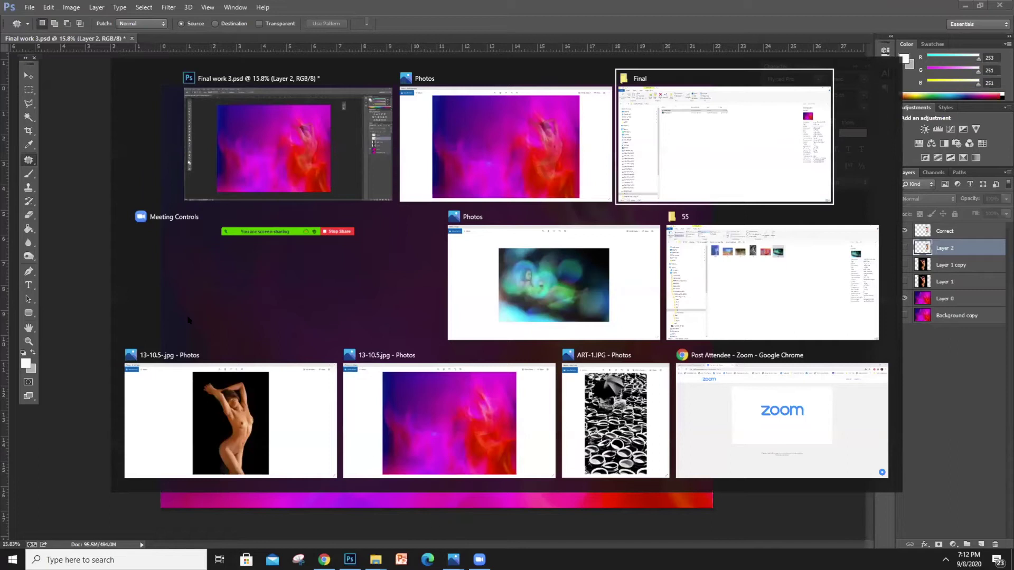
{"action": "key", "text": "alt+Left"}
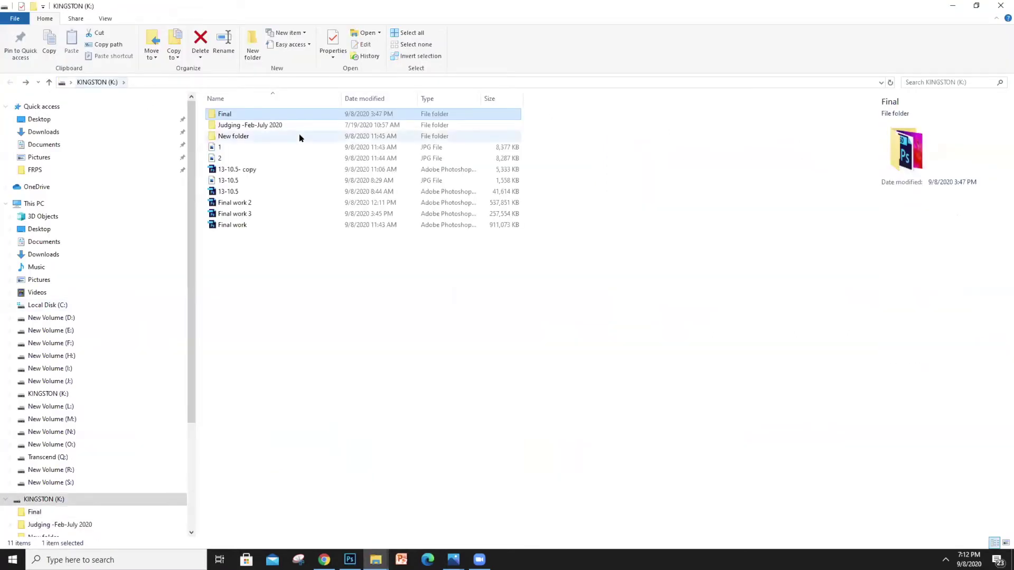
{"action": "double_click", "coordinate": [235, 136]}
{"action": "left_click", "coordinate": [10, 81]}
{"action": "left_click", "coordinate": [232, 125]}
{"action": "double_click", "coordinate": [232, 113]}
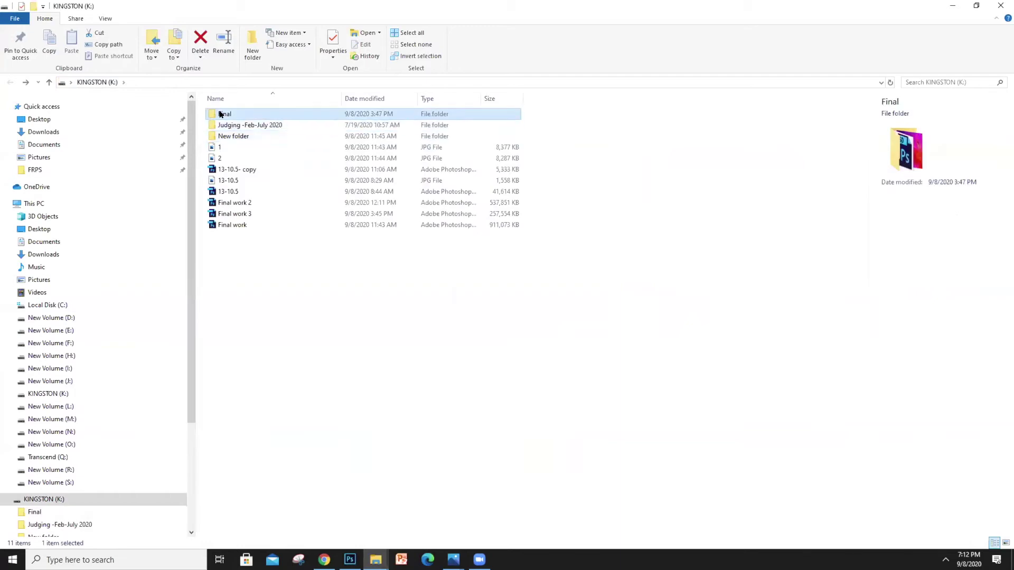
{"action": "left_click", "coordinate": [6, 82]}
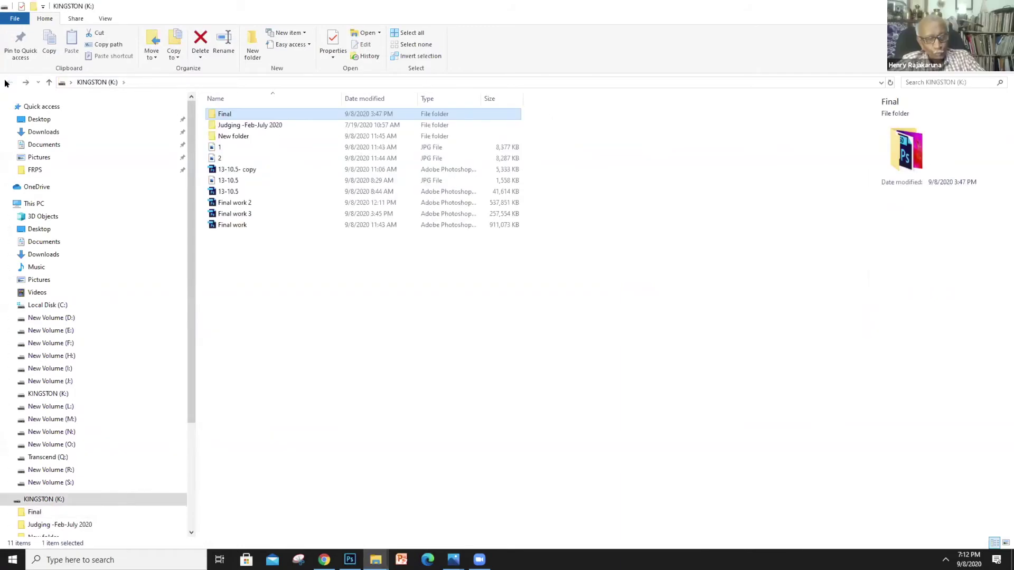
{"action": "double_click", "coordinate": [227, 136]}
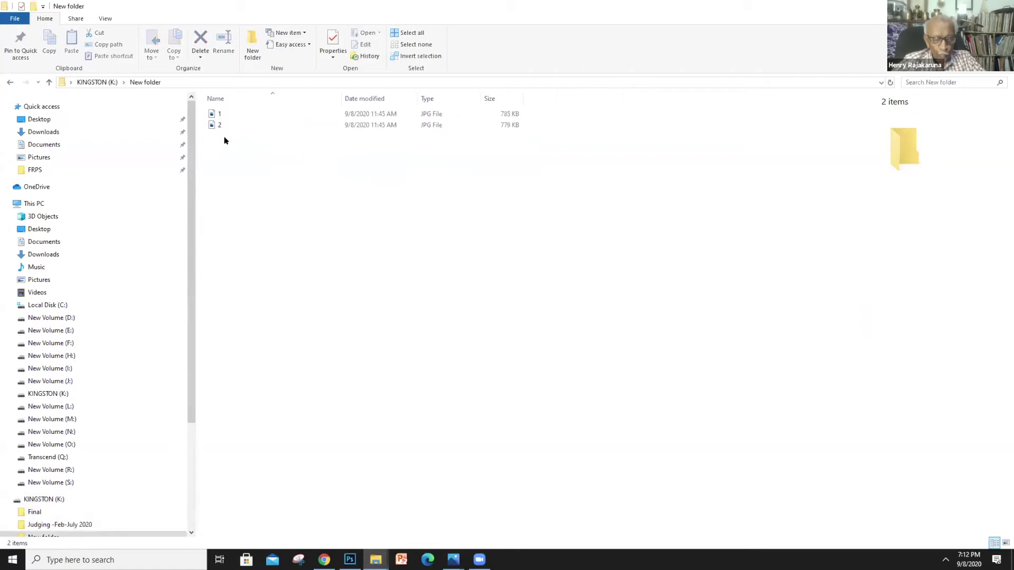
Switch to the 55 folder window and open the black-and-white composite 4 in the Photos viewer
{"action": "key", "text": "alt+Tab"}
{"action": "key", "text": "Tab"}
{"action": "key", "text": "Tab"}
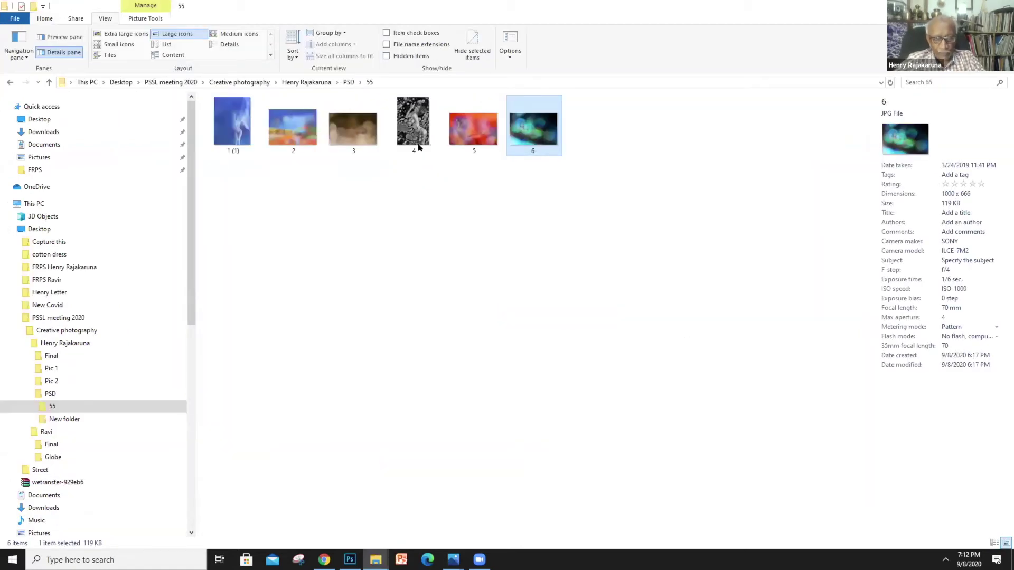
{"action": "double_click", "coordinate": [417, 138]}
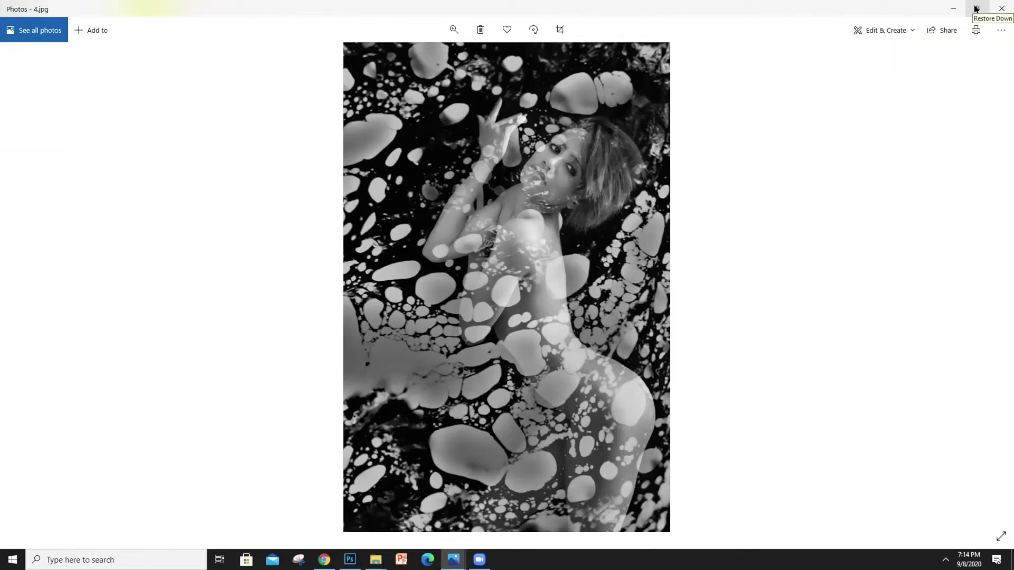
{"action": "key", "text": "alt+Tab"}
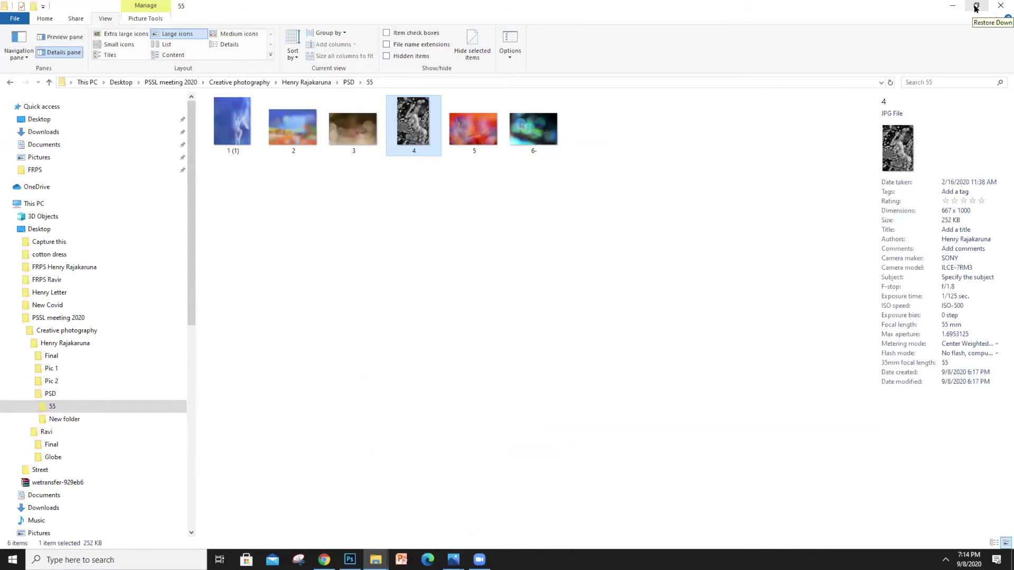
{"action": "key", "text": "alt+Tab"}
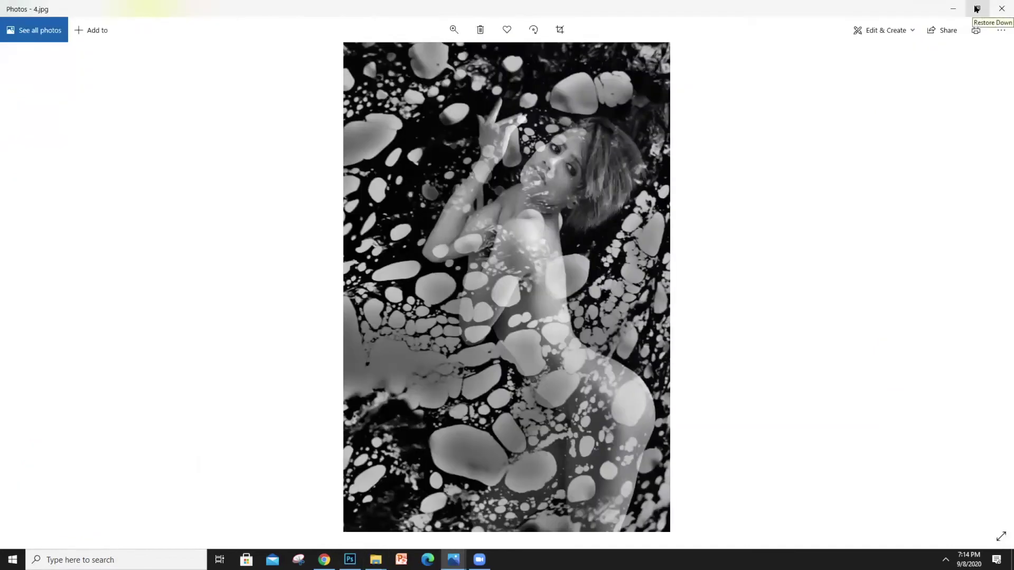
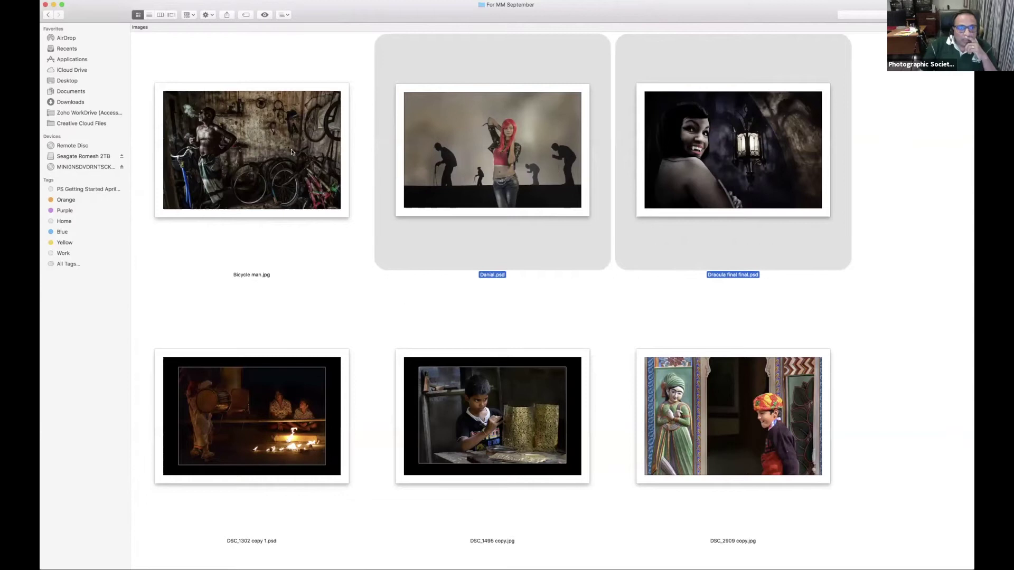
Preview Bicycle man.jpg from the For MM September folder in Finder with Quick Look and close the preview
{"action": "left_click", "coordinate": [271, 153]}
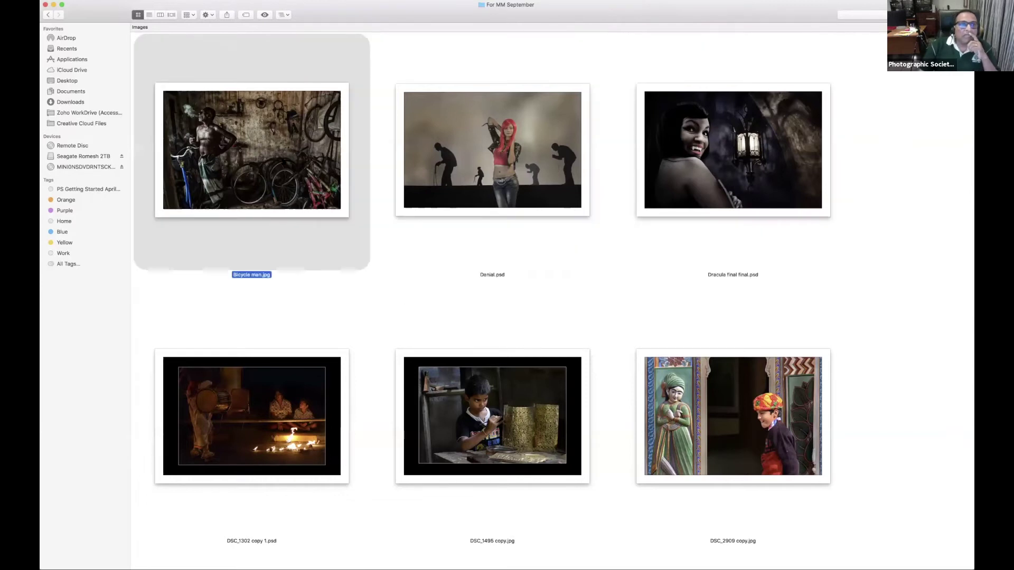
{"action": "left_click", "coordinate": [263, 15]}
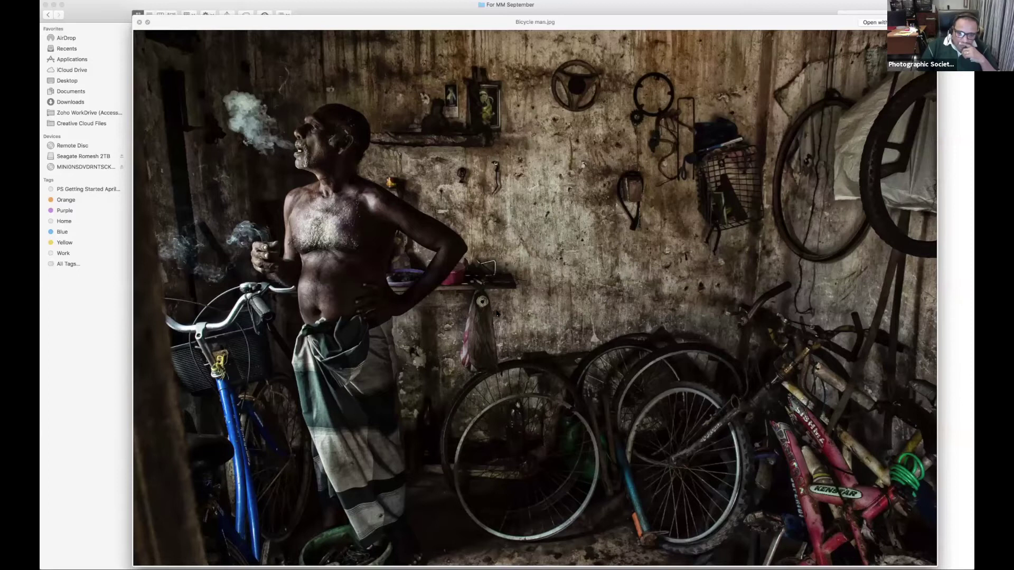
{"action": "key", "text": "space"}
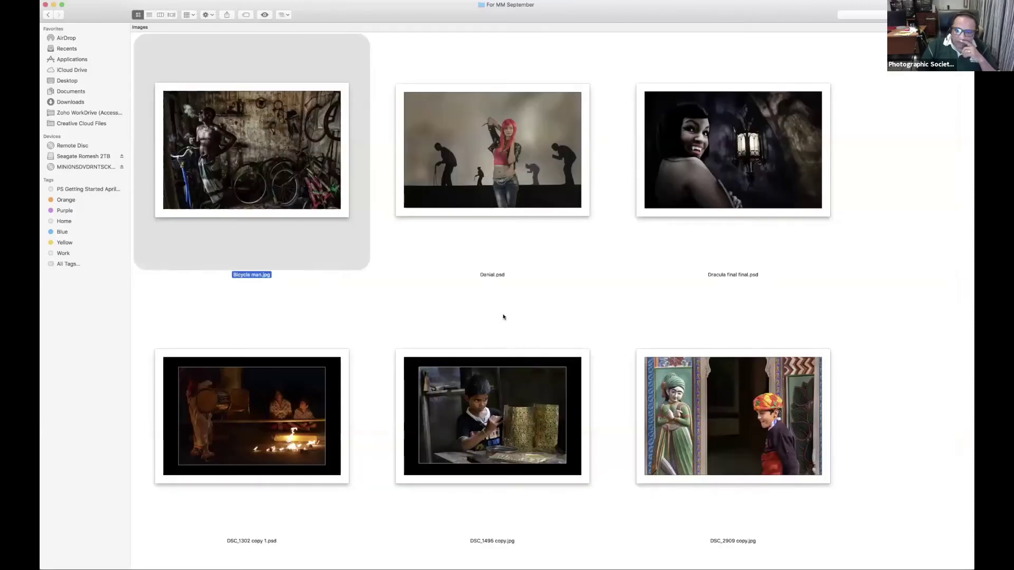
Look through the images in the For MM September folder, select escape final.psd and preview it with Quick Look
{"action": "scroll", "coordinate": [503, 317], "scroll_direction": "down", "scroll_amount": 5}
{"action": "scroll", "coordinate": [484, 334], "scroll_direction": "up", "scroll_amount": 4}
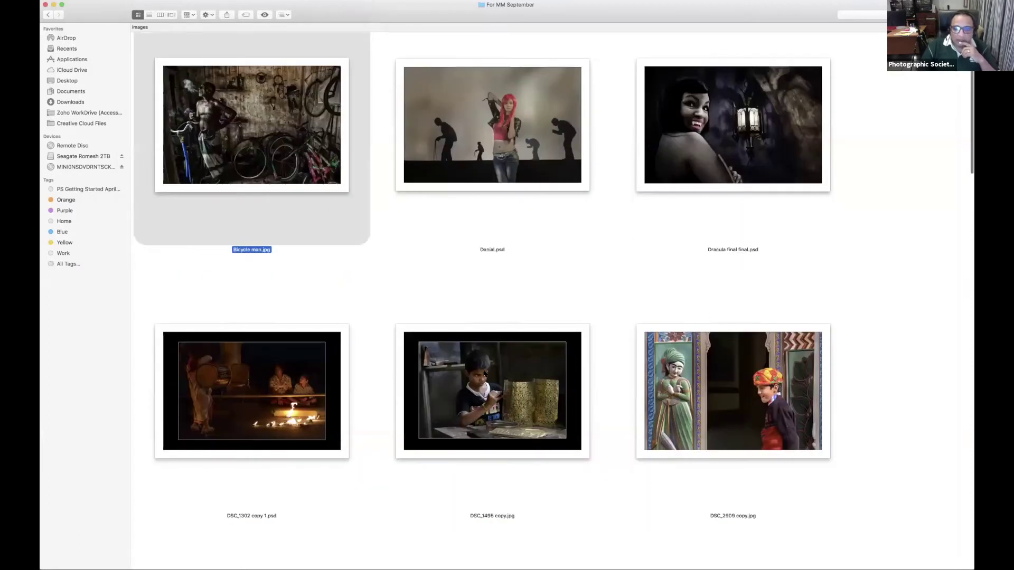
{"action": "scroll", "coordinate": [484, 375], "scroll_direction": "down", "scroll_amount": 3}
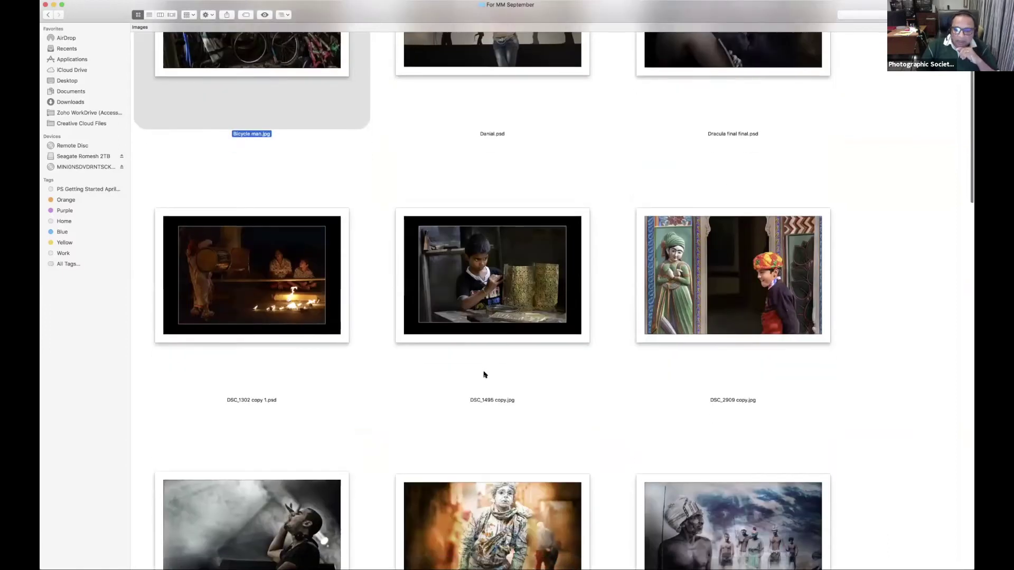
{"action": "scroll", "coordinate": [480, 378], "scroll_direction": "down", "scroll_amount": 5}
{"action": "scroll", "coordinate": [450, 396], "scroll_direction": "down", "scroll_amount": 5}
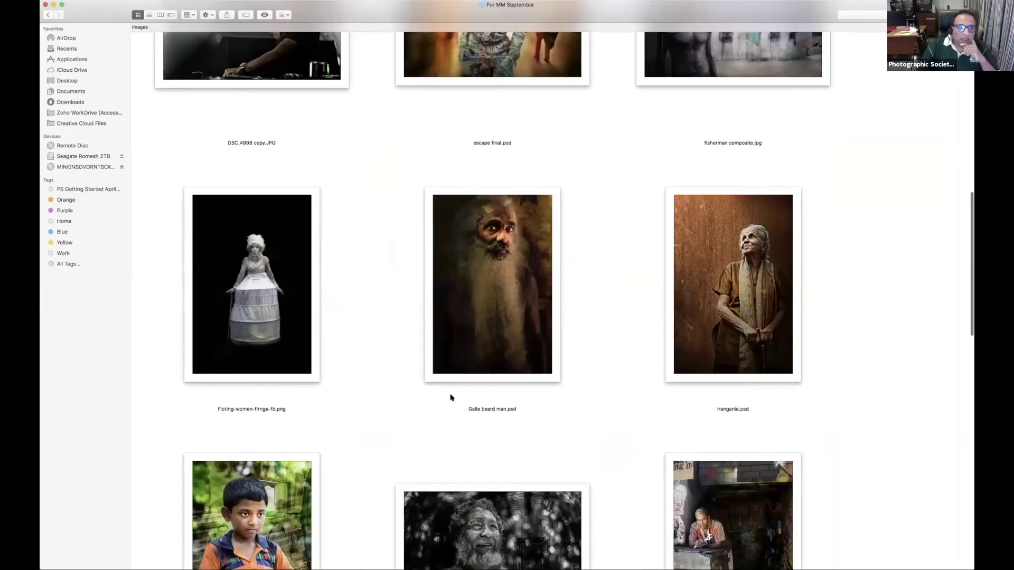
{"action": "scroll", "coordinate": [451, 398], "scroll_direction": "down", "scroll_amount": 4}
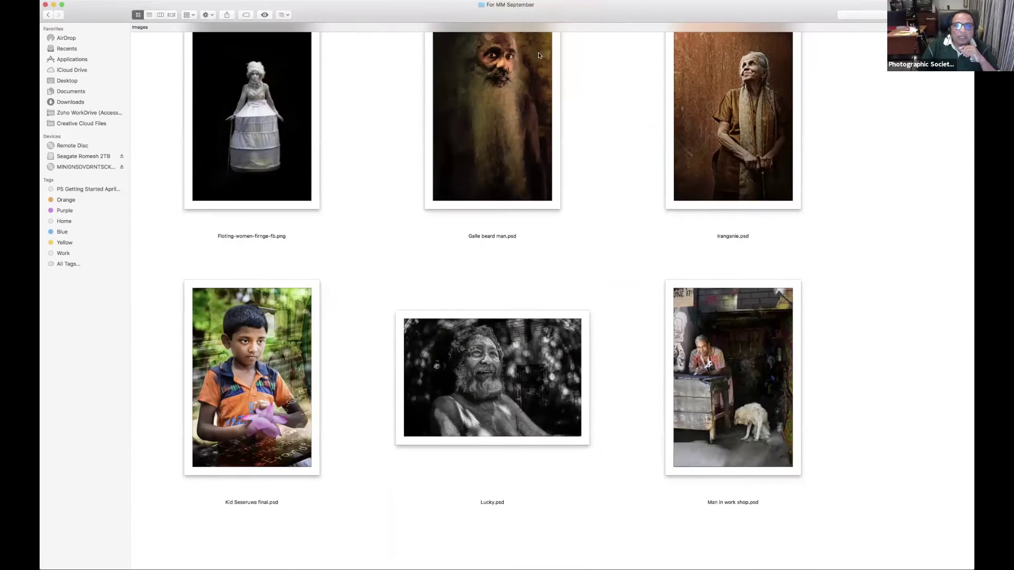
{"action": "key", "text": "b"}
{"action": "key", "text": "e"}
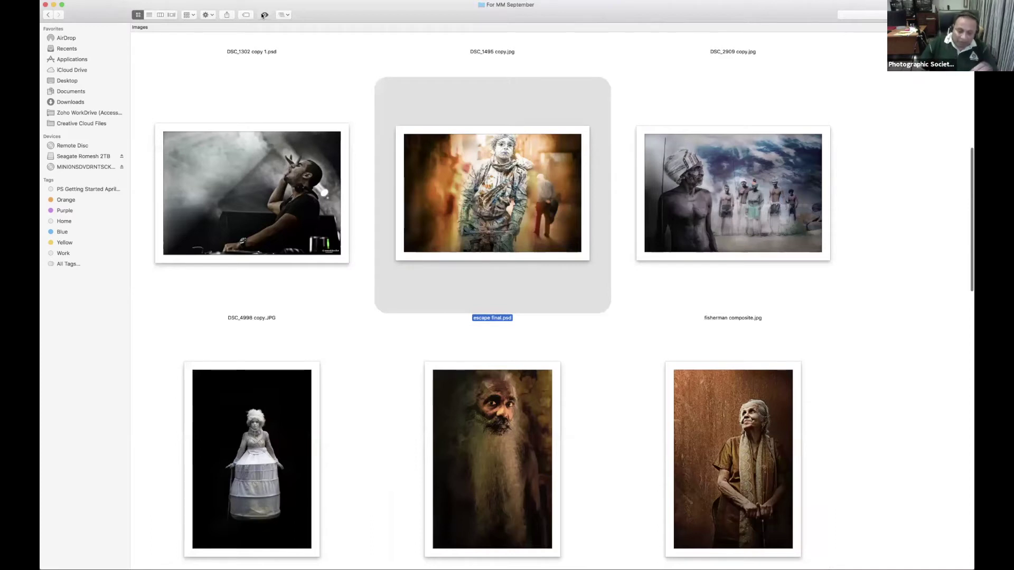
{"action": "left_click", "coordinate": [263, 15]}
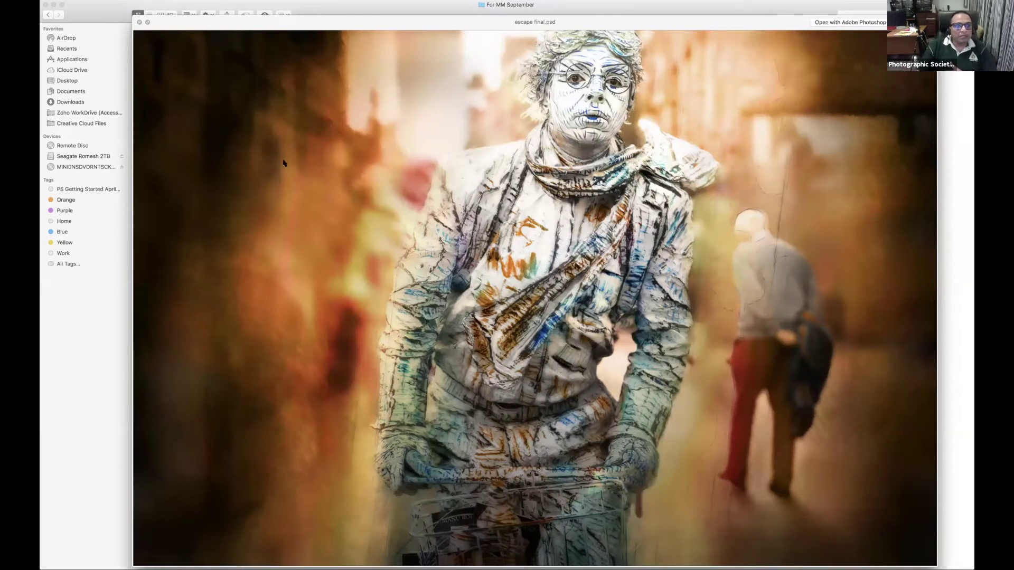
Close the escape final.psd preview, then preview Lucky.psd with Quick Look and close it again
{"action": "key", "text": "space"}
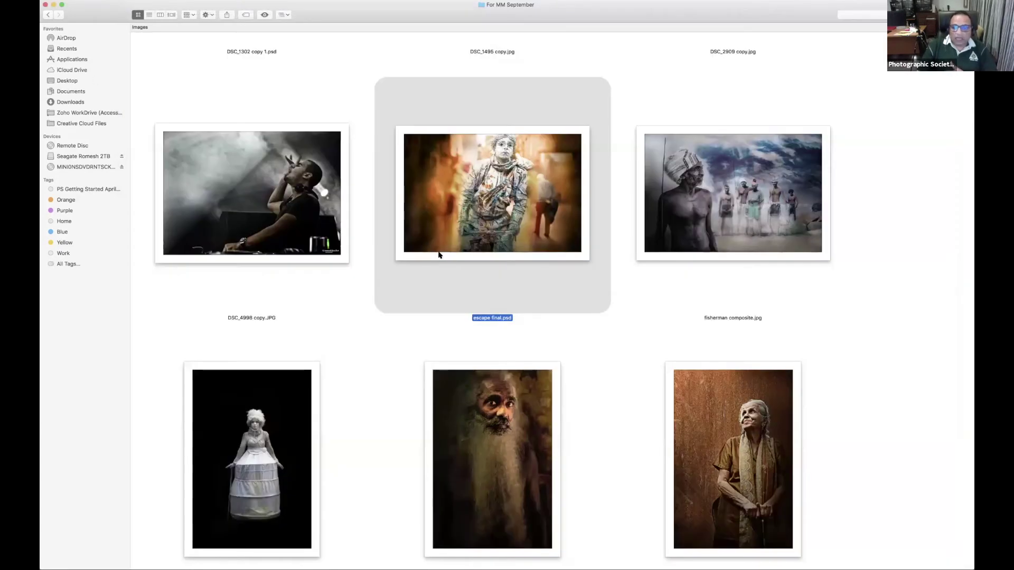
{"action": "scroll", "coordinate": [438, 255], "scroll_direction": "down", "scroll_amount": 10}
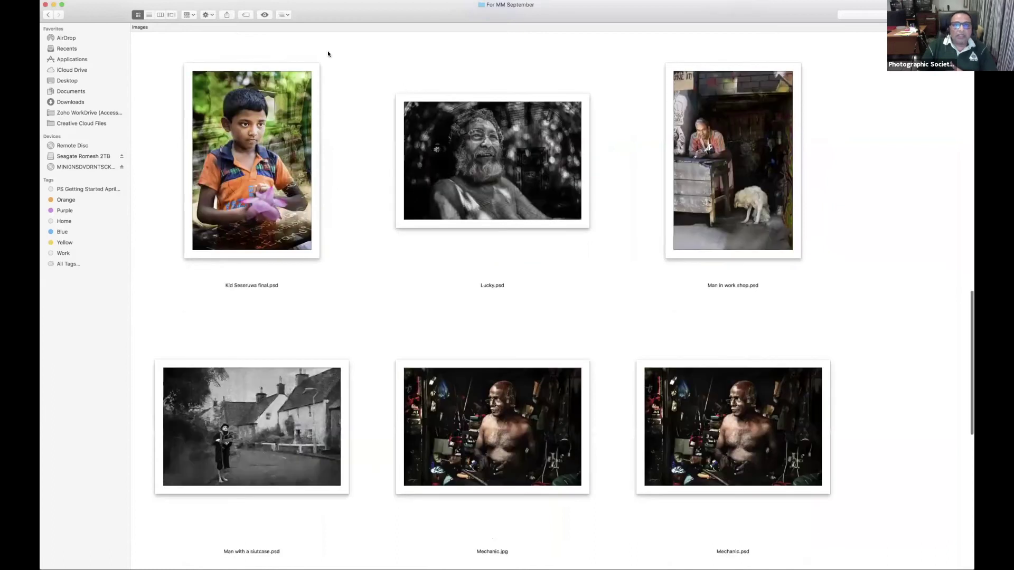
{"action": "left_click", "coordinate": [506, 269]}
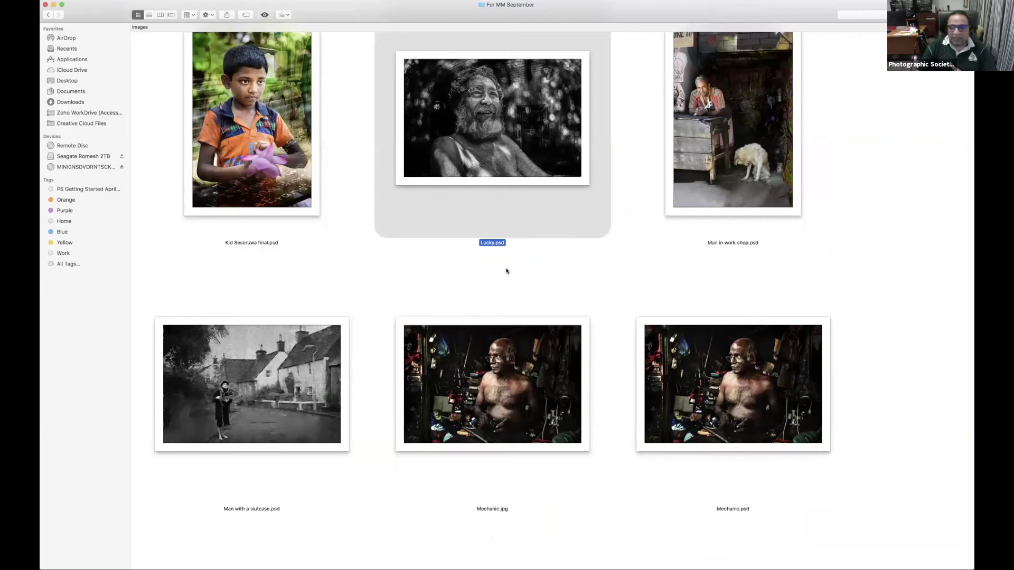
{"action": "key", "text": "space"}
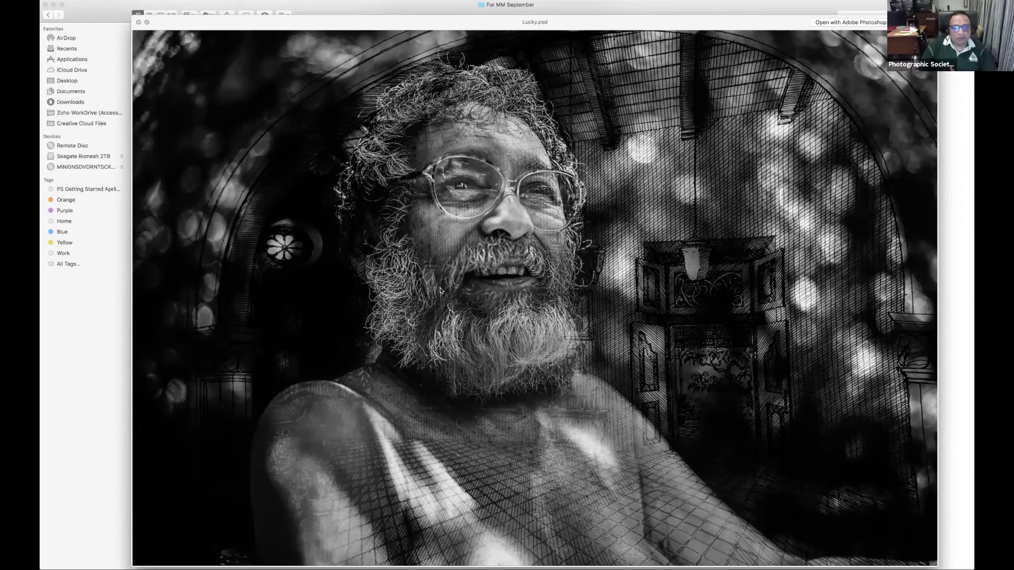
{"action": "key", "text": "space"}
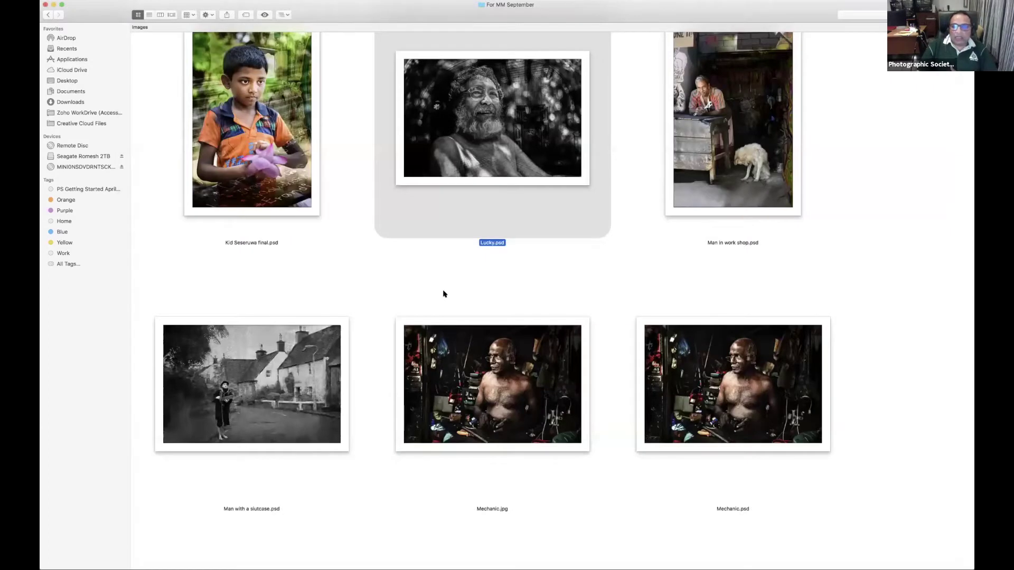
Find Wewurukannala.psd near the end of the For MM September folder, preview it with Quick Look and close the preview
{"action": "scroll", "coordinate": [444, 295], "scroll_direction": "down", "scroll_amount": 10}
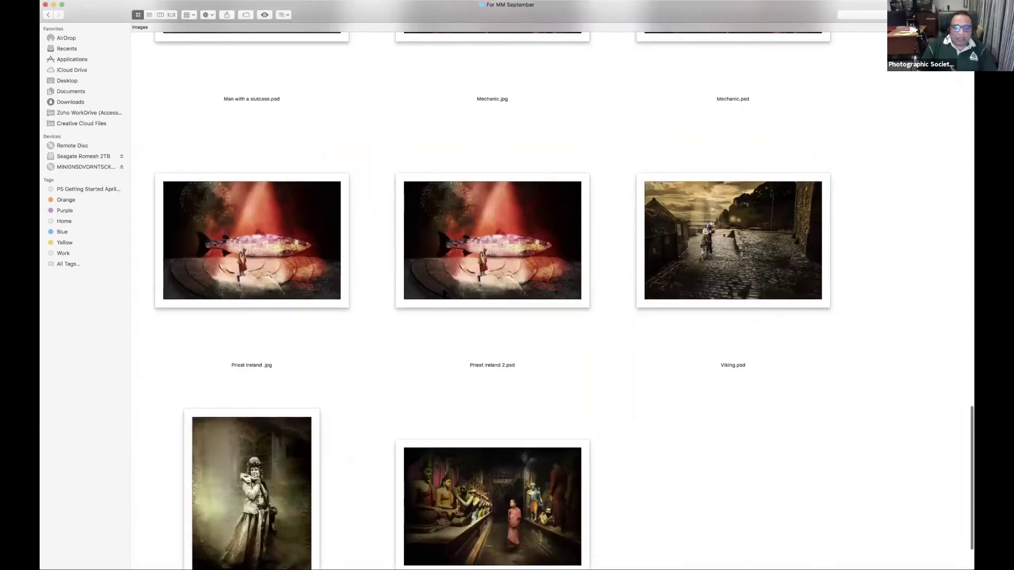
{"action": "left_click", "coordinate": [493, 441]}
{"action": "scroll", "coordinate": [491, 465], "scroll_direction": "up", "scroll_amount": 5}
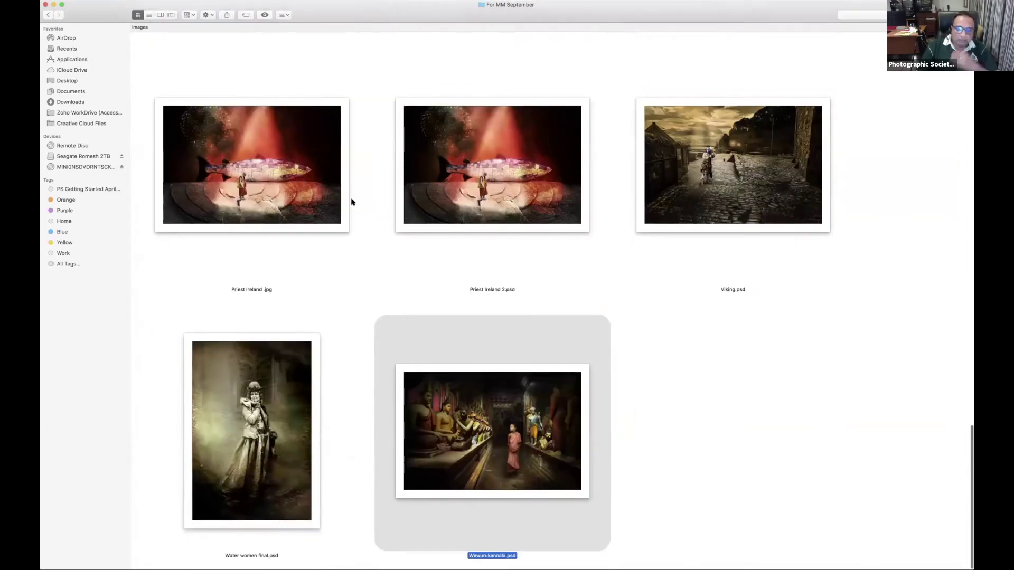
{"action": "key", "text": "space"}
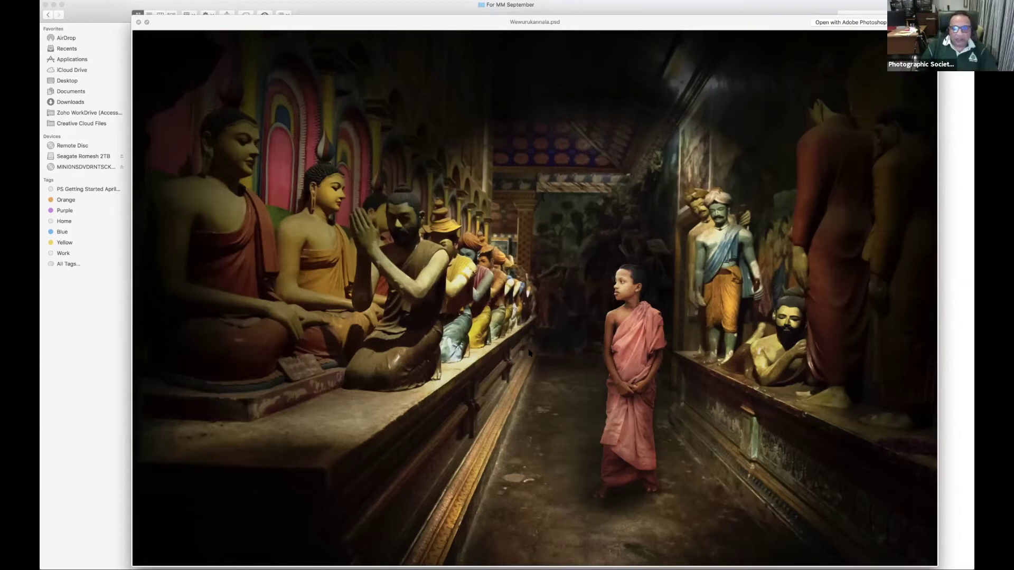
{"action": "key", "text": "space"}
Look back through the For MM September images and switch to Photoshop with Dracula final final.psd open
{"action": "scroll", "coordinate": [530, 352], "scroll_direction": "up", "scroll_amount": 8}
{"action": "scroll", "coordinate": [529, 352], "scroll_direction": "up", "scroll_amount": 1}
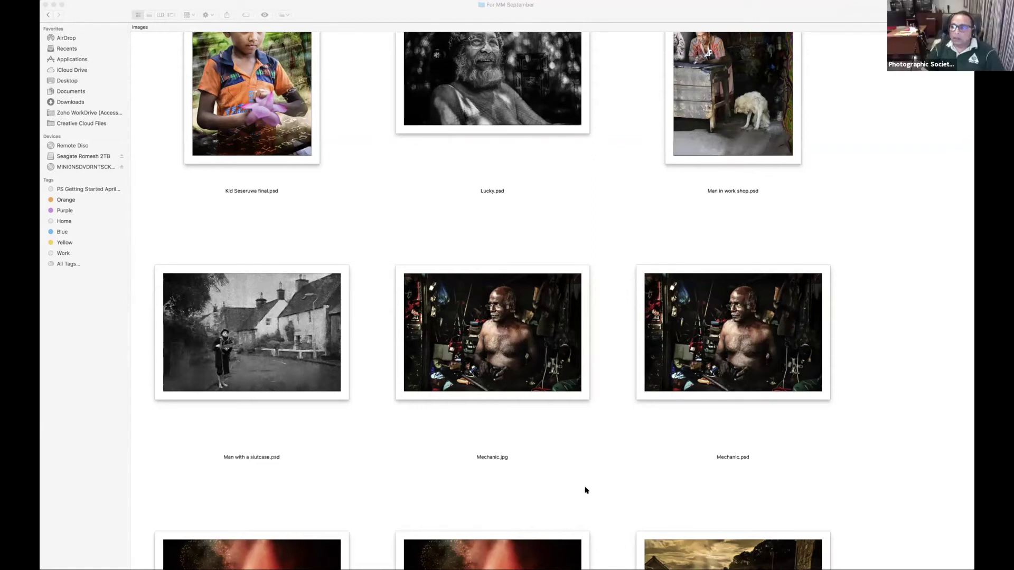
{"action": "scroll", "coordinate": [748, 526], "scroll_direction": "down", "scroll_amount": 1}
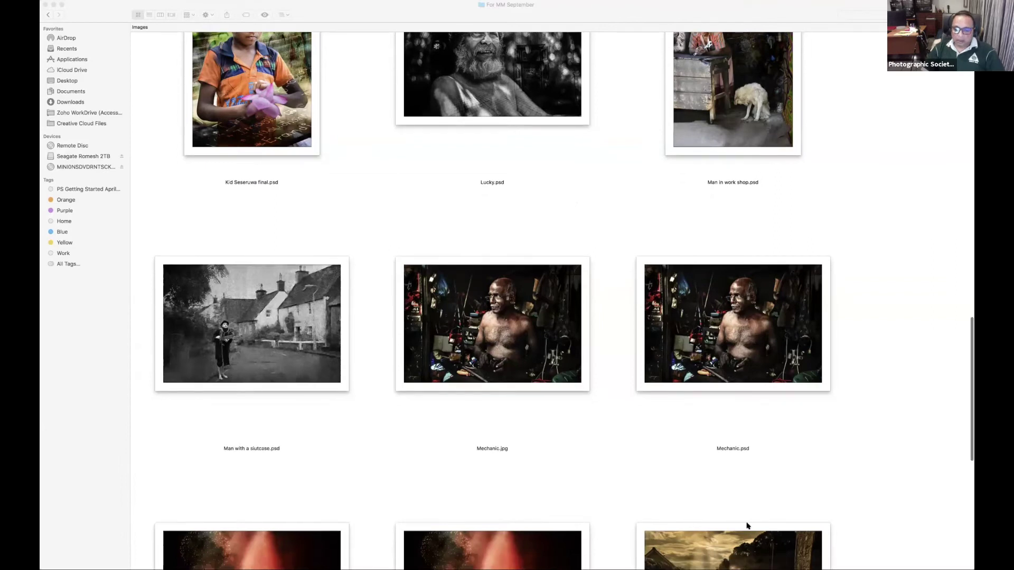
{"action": "scroll", "coordinate": [747, 526], "scroll_direction": "up", "scroll_amount": 1}
{"action": "left_click", "coordinate": [54, 5]}
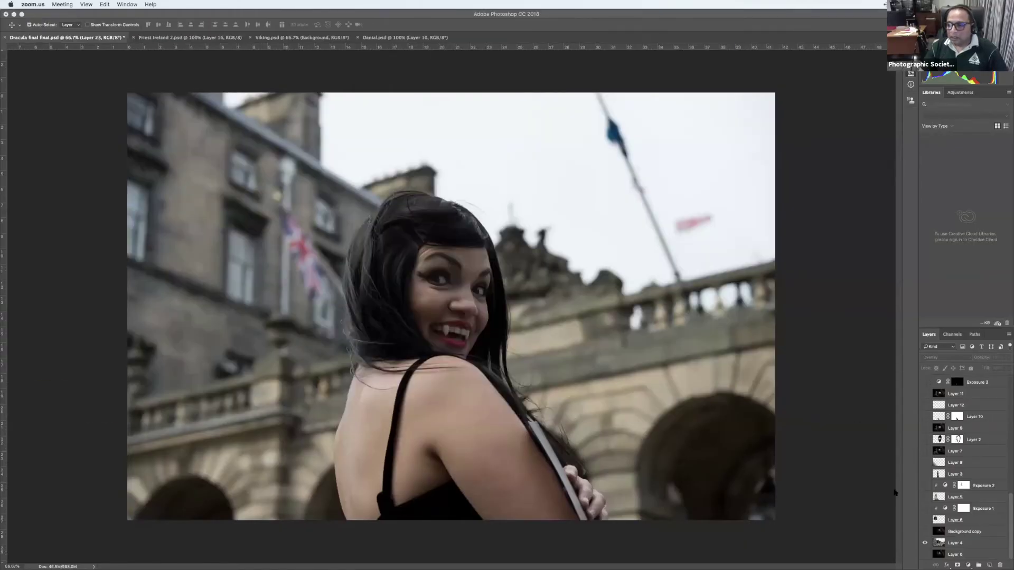
Select Layer 22 near the top of the layer stack and turn on the layers beneath it, leaving Layer 23 hidden
{"action": "scroll", "coordinate": [927, 390], "scroll_direction": "up", "scroll_amount": 3}
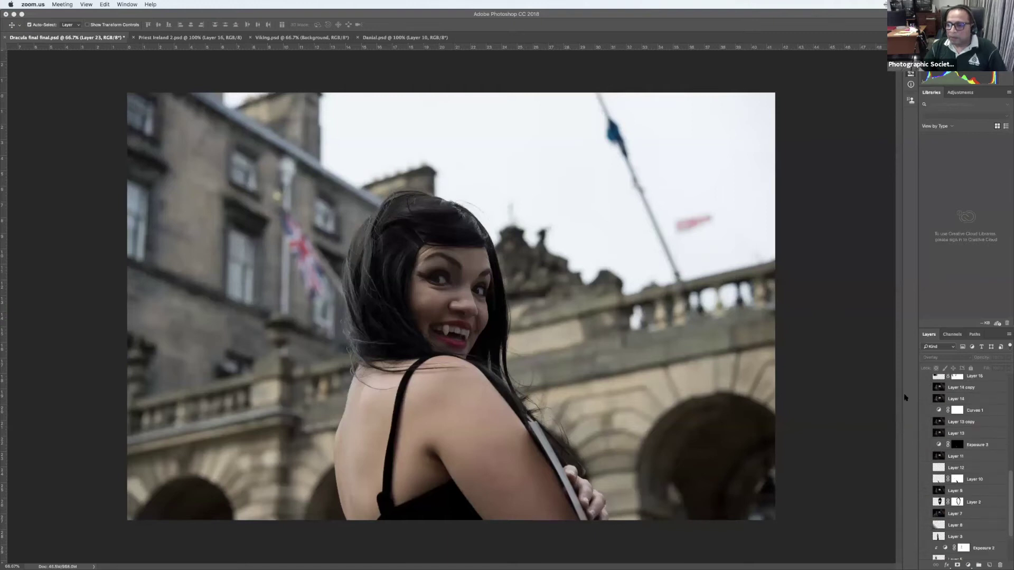
{"action": "scroll", "coordinate": [929, 401], "scroll_direction": "up", "scroll_amount": 5}
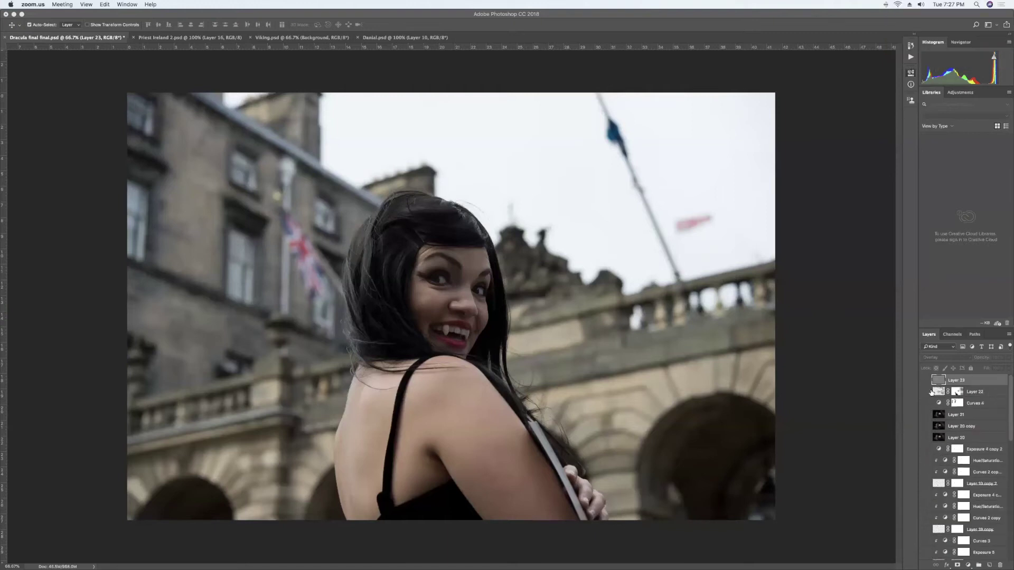
{"action": "left_click", "coordinate": [931, 391]}
{"action": "left_click", "coordinate": [924, 393], "text": "alt"}
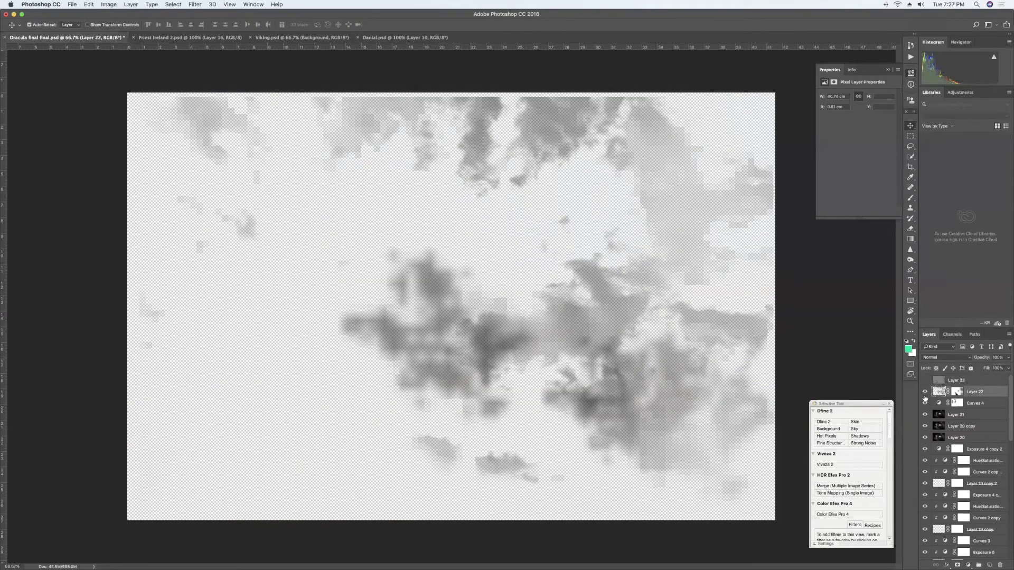
{"action": "left_click", "coordinate": [925, 393]}
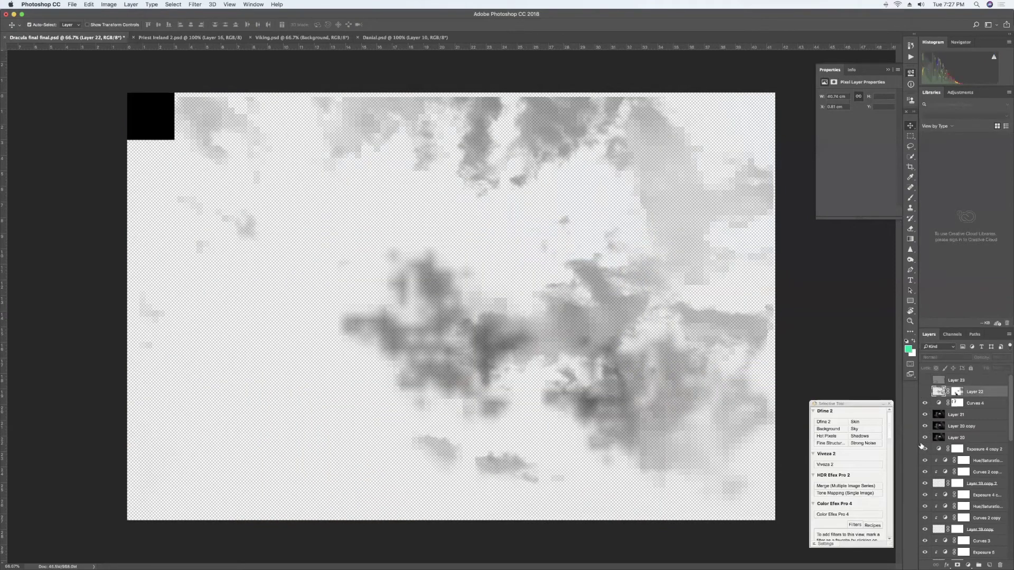
Isolate the candle-and-lantern layer at the bottom of the stack, then show Layer 4 and Background copy above it
{"action": "scroll", "coordinate": [921, 449], "scroll_direction": "down", "scroll_amount": 10}
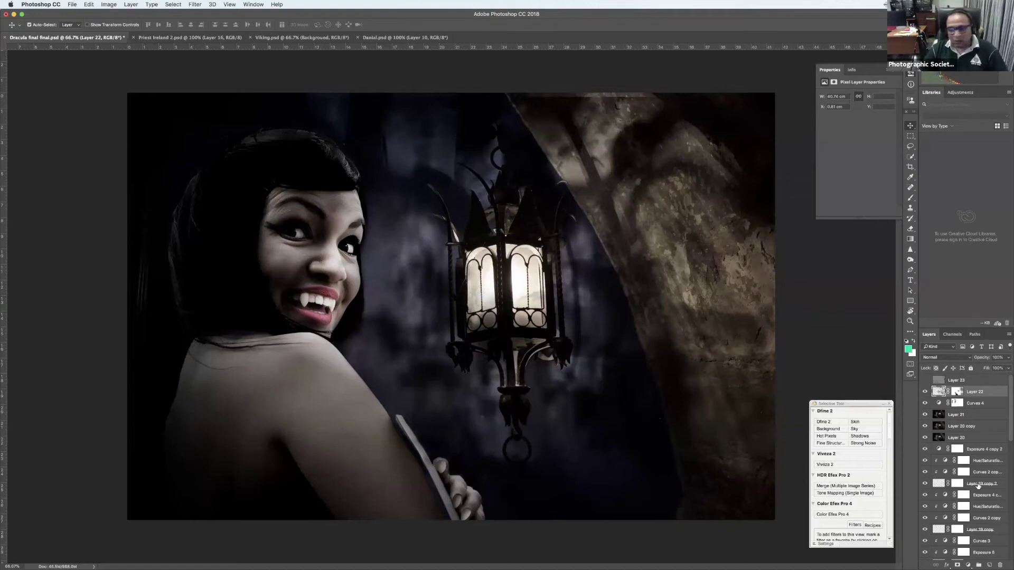
{"action": "scroll", "coordinate": [976, 485], "scroll_direction": "down", "scroll_amount": 10}
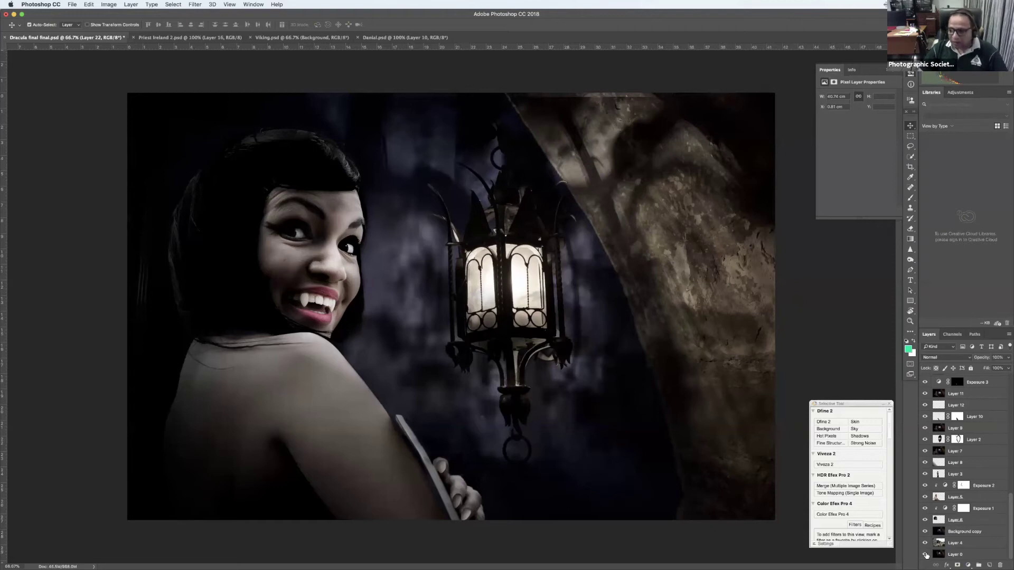
{"action": "left_click", "coordinate": [925, 554], "text": "alt"}
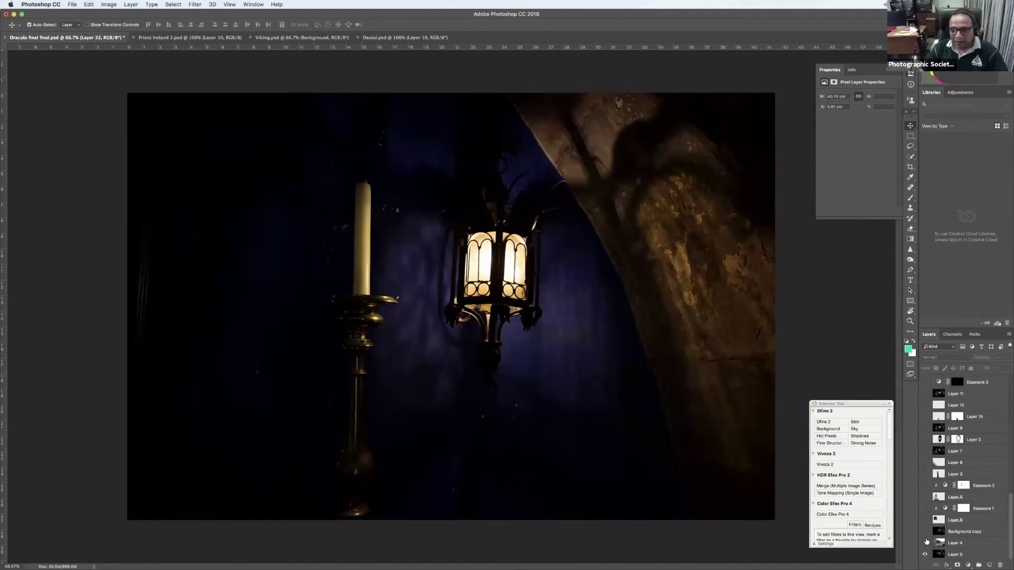
{"action": "left_click", "coordinate": [925, 542]}
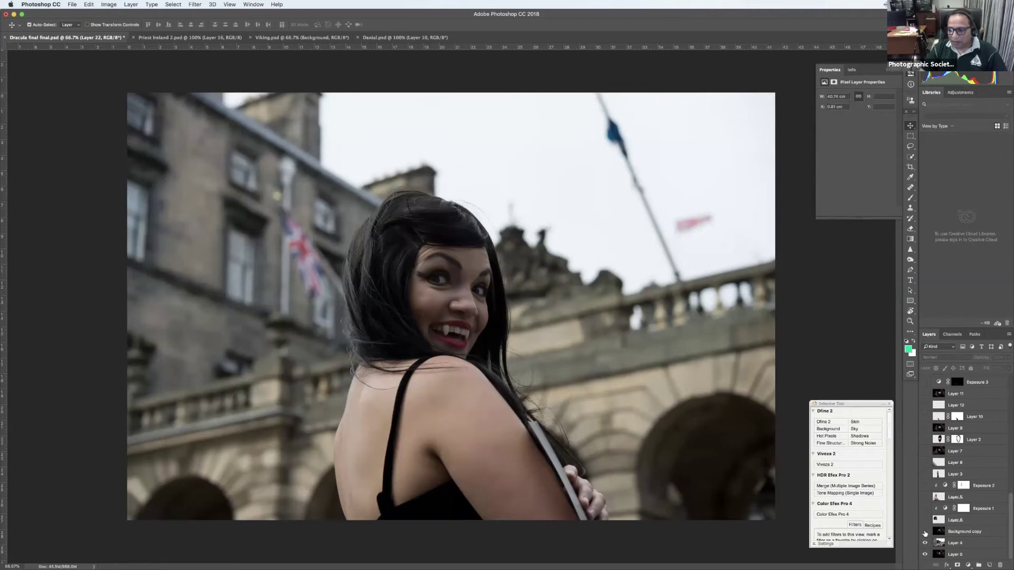
{"action": "left_click", "coordinate": [925, 533]}
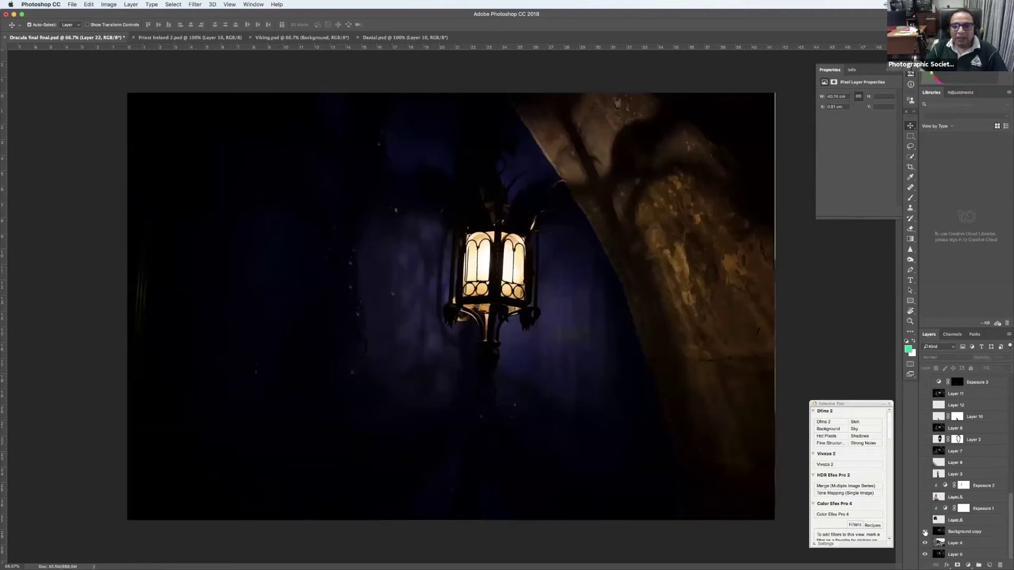
Toggle Layer 4 and Background copy to compare them with the original lantern photo, then leave both visible and select Background copy
{"action": "left_click", "coordinate": [924, 532]}
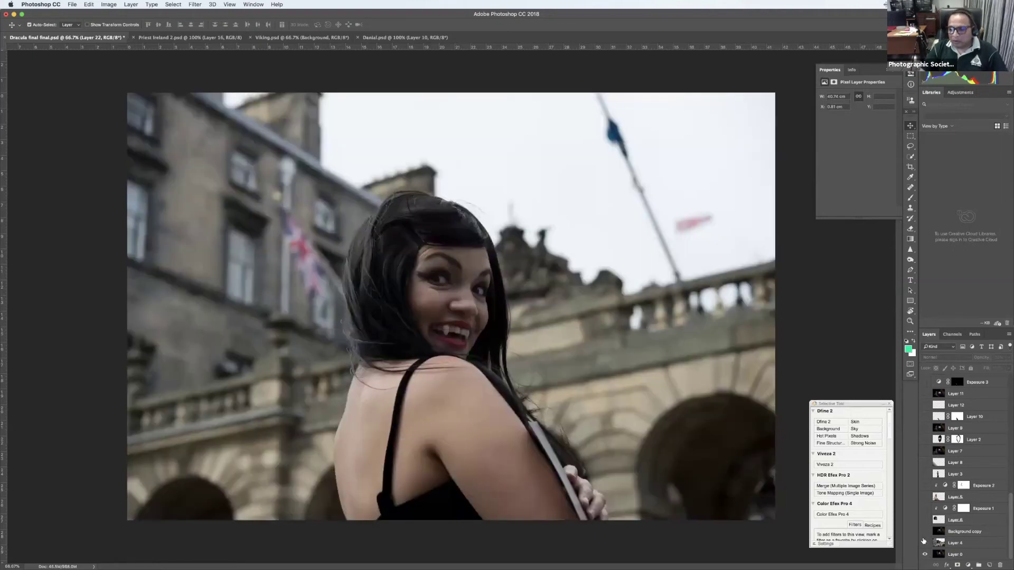
{"action": "left_click", "coordinate": [924, 542]}
{"action": "left_click", "coordinate": [924, 532]}
{"action": "left_click", "coordinate": [924, 532]}
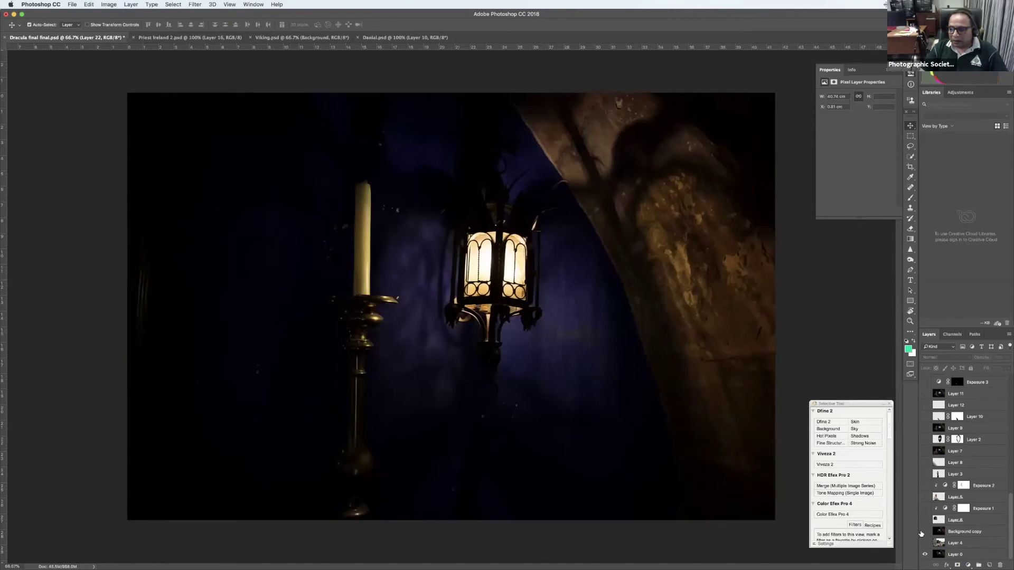
{"action": "left_click", "coordinate": [924, 533]}
{"action": "left_click", "coordinate": [925, 532]}
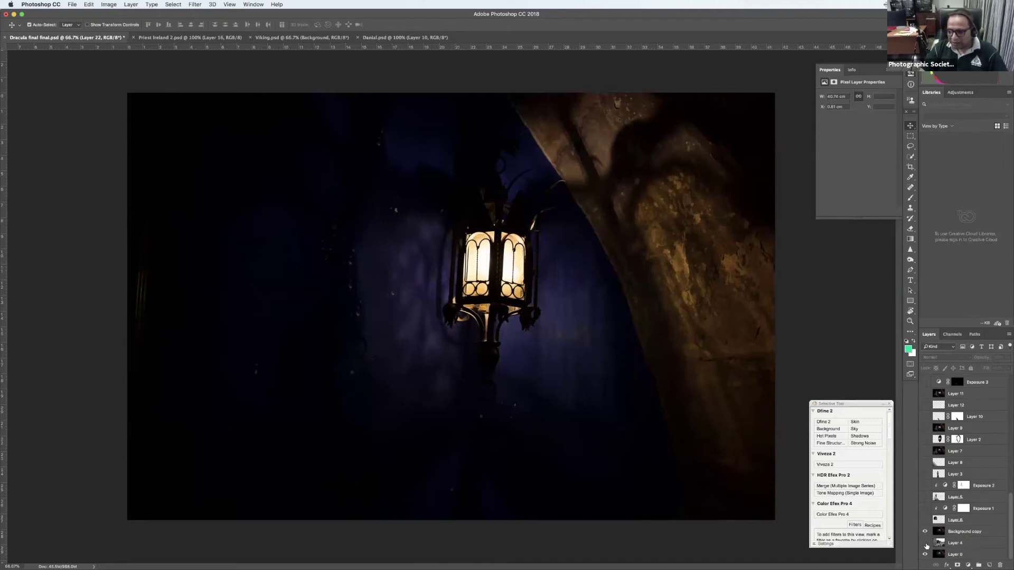
{"action": "left_click", "coordinate": [924, 544]}
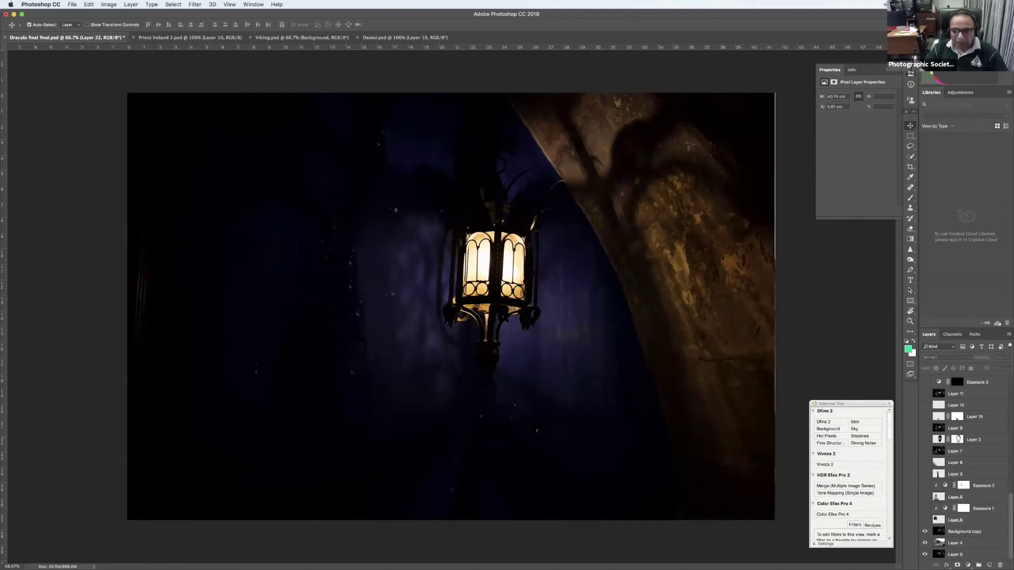
{"action": "left_click", "coordinate": [536, 427]}
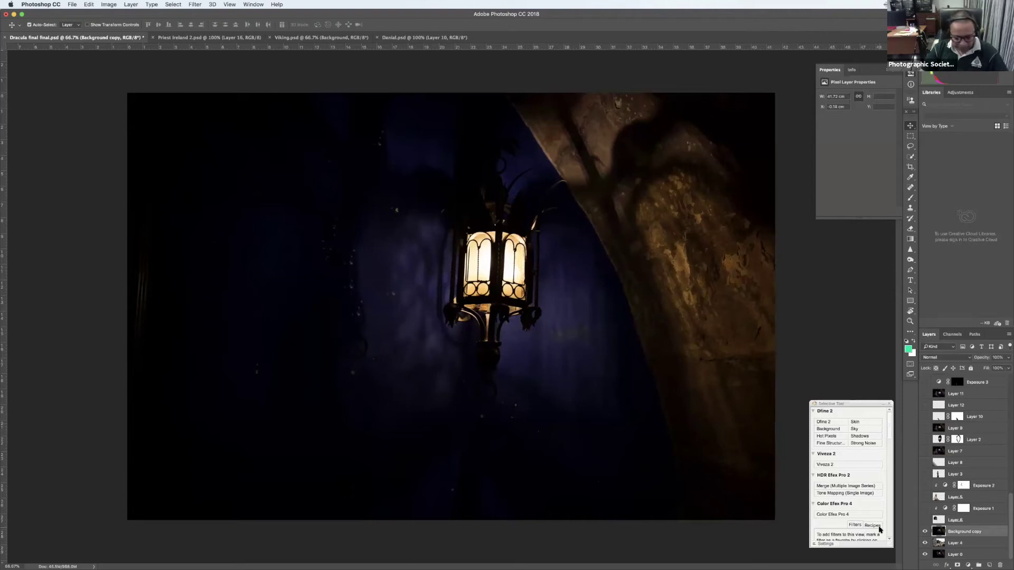
Show the woman's head cutout, its Exposure 1 adjustment and Layer 5, then view Layer 5 alone and restore the other layers
{"action": "left_click", "coordinate": [925, 520]}
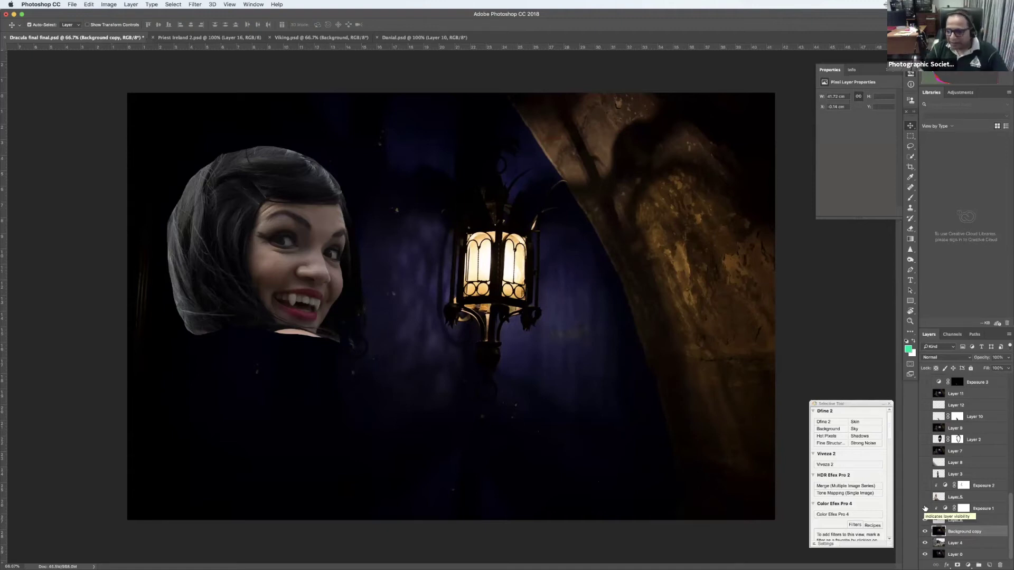
{"action": "left_click", "coordinate": [925, 508]}
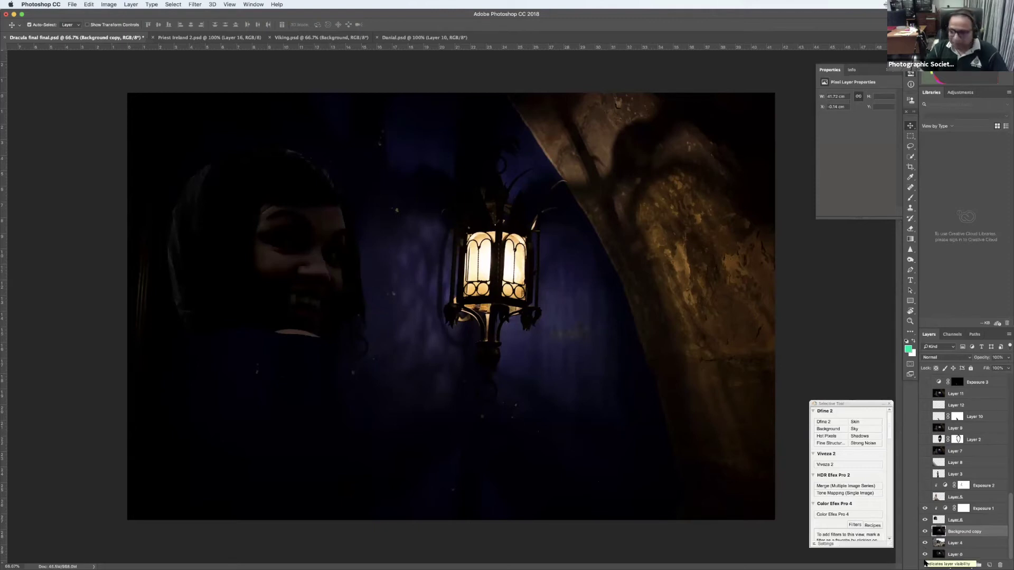
{"action": "left_click", "coordinate": [925, 497]}
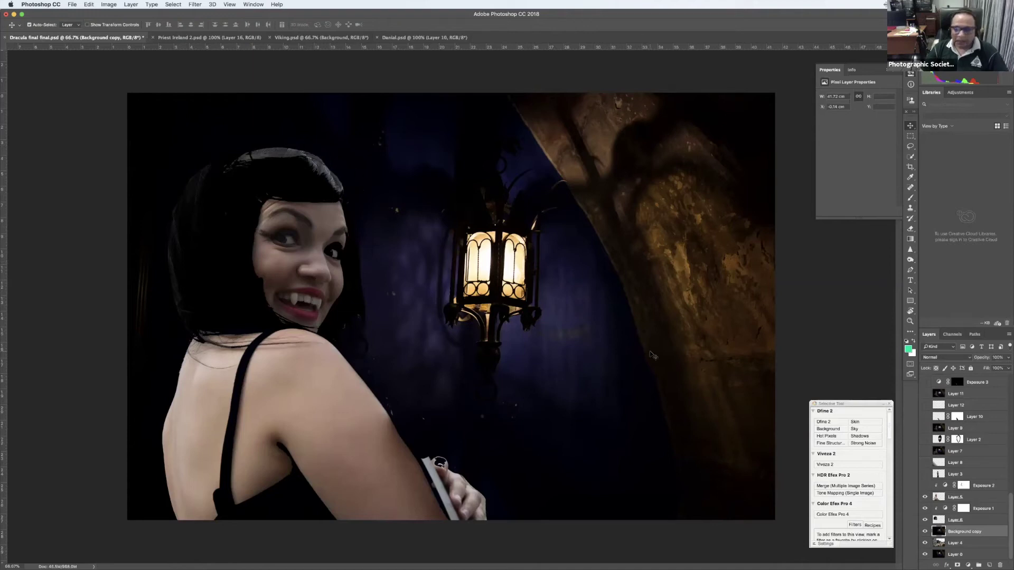
{"action": "left_click", "coordinate": [925, 497], "text": "alt"}
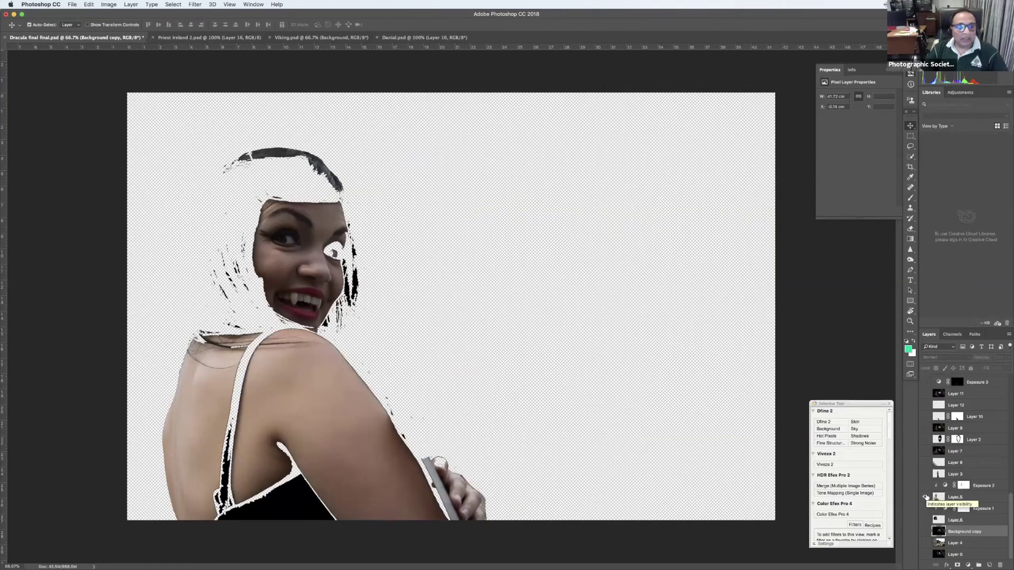
{"action": "left_click", "coordinate": [925, 497], "text": "alt"}
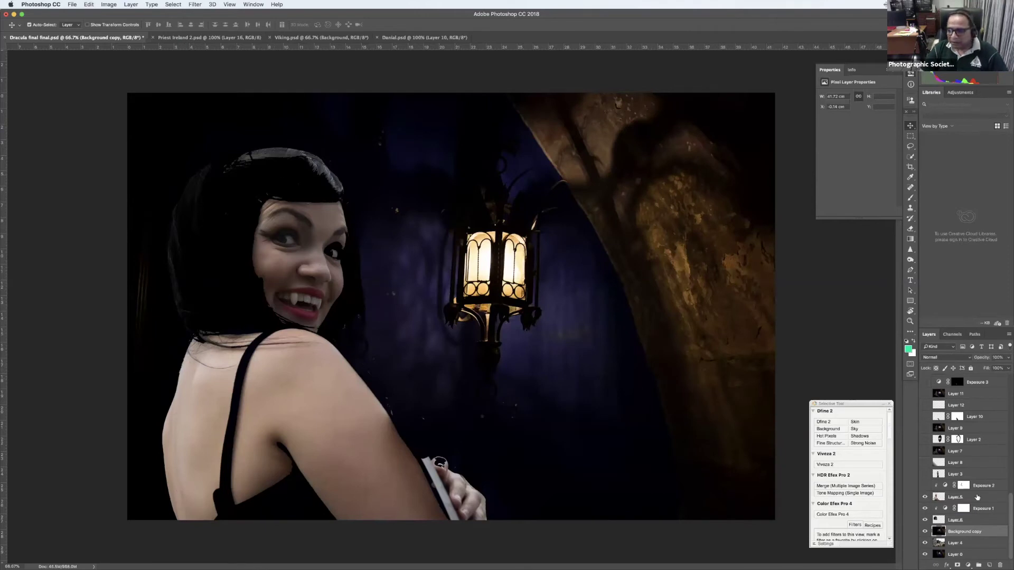
Show Exposure 2, the candlestick layer and the shading layer above it, then hide the candlestick and show Layer 7
{"action": "left_click", "coordinate": [926, 484]}
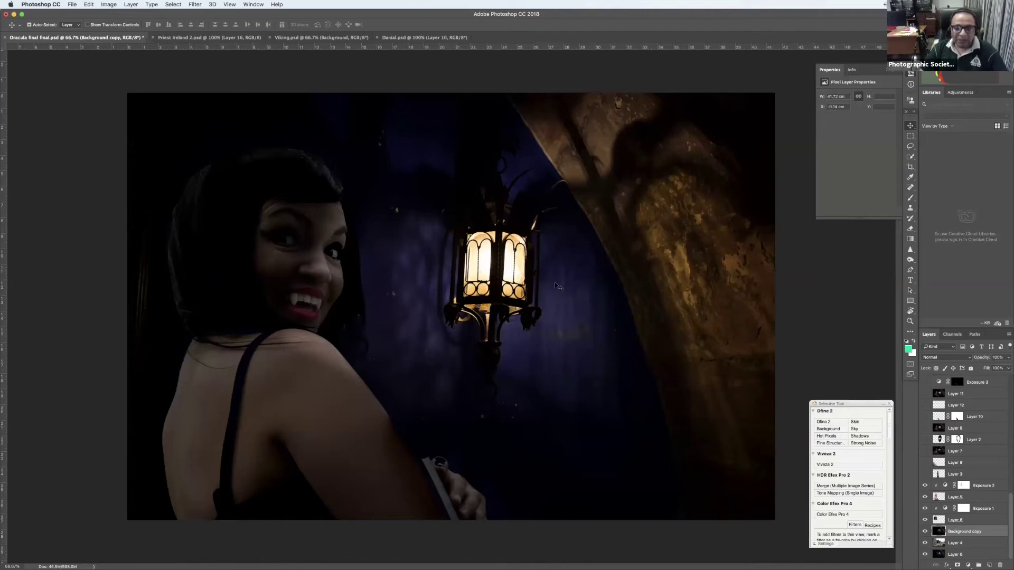
{"action": "left_click", "coordinate": [925, 475]}
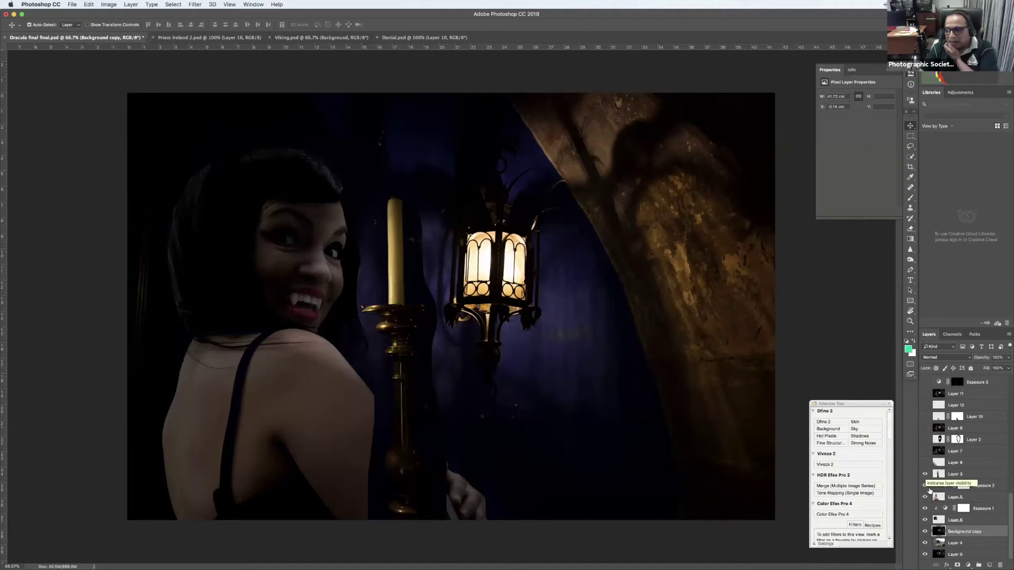
{"action": "left_click", "coordinate": [923, 462]}
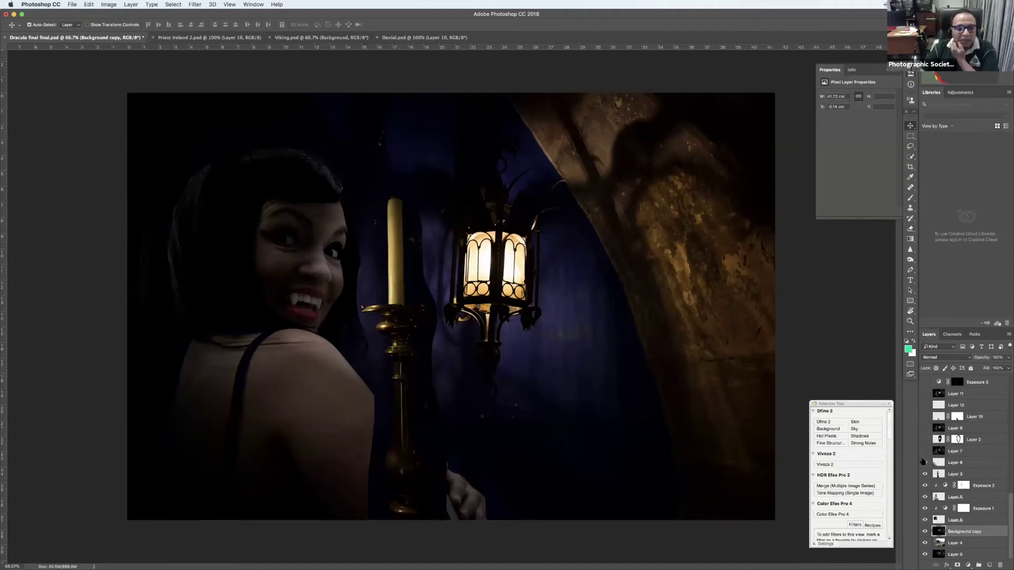
{"action": "left_click", "coordinate": [924, 475]}
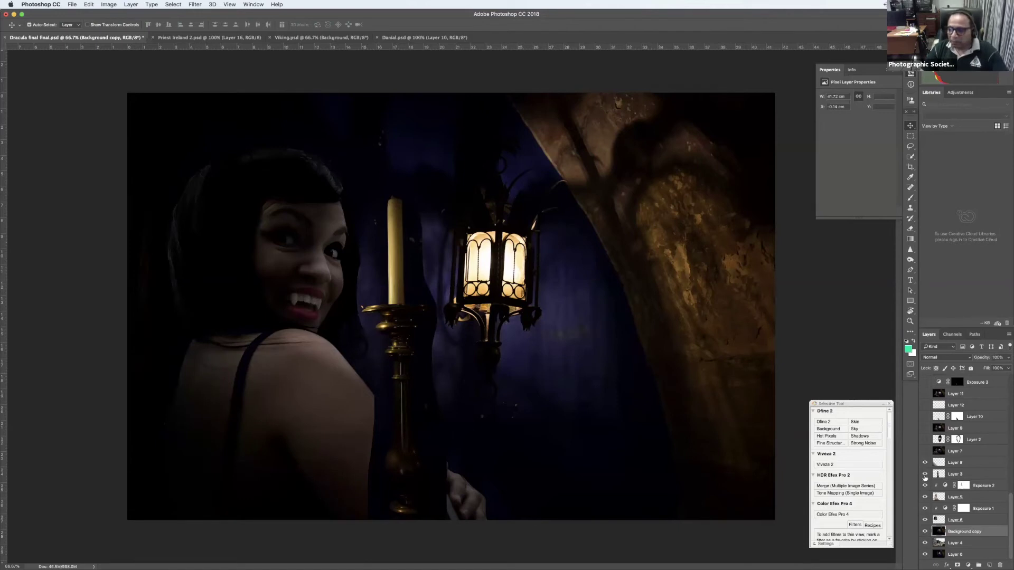
{"action": "left_click", "coordinate": [925, 451]}
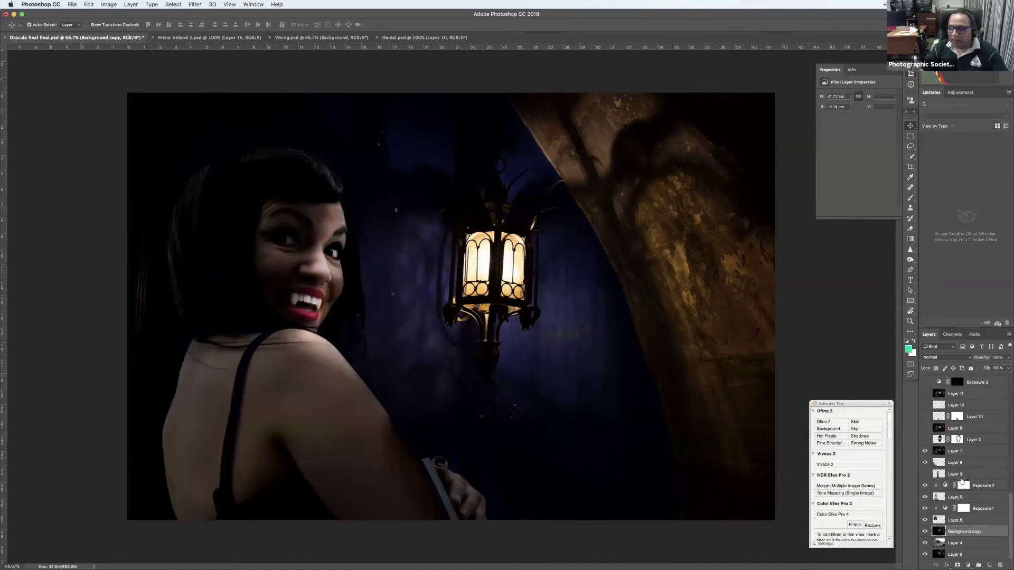
Show the enlarged lantern layer above Layer 7, view it and the original candle-and-lantern photo alone, then restore the other layers
{"action": "left_click", "coordinate": [924, 439]}
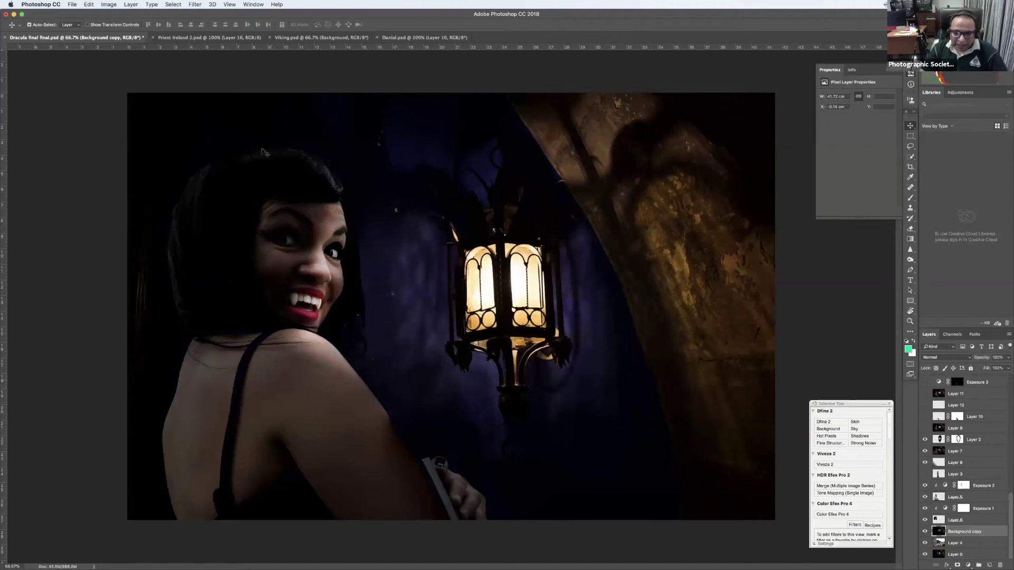
{"action": "left_click", "coordinate": [925, 439], "text": "alt"}
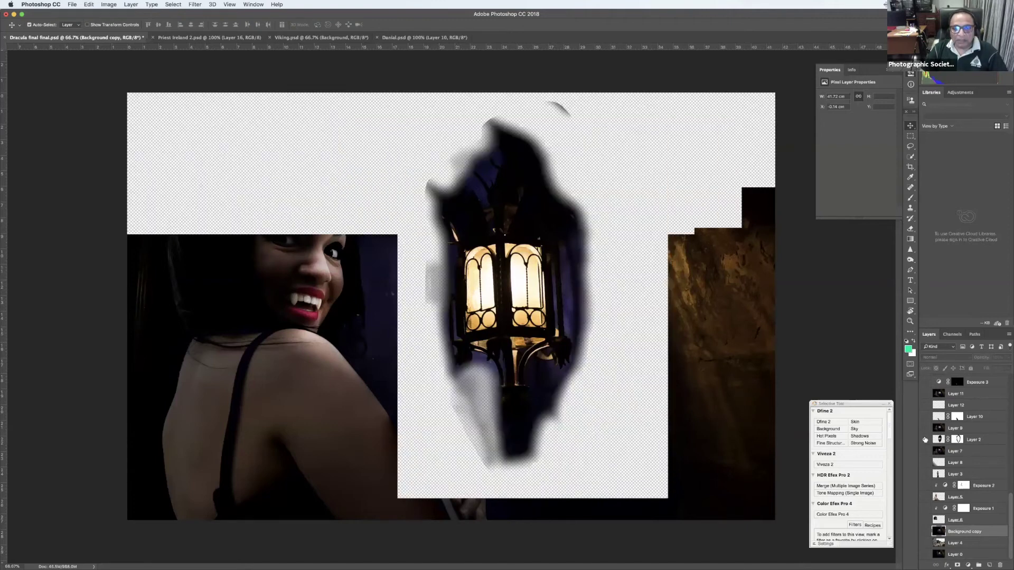
{"action": "left_click", "coordinate": [924, 439], "text": "alt"}
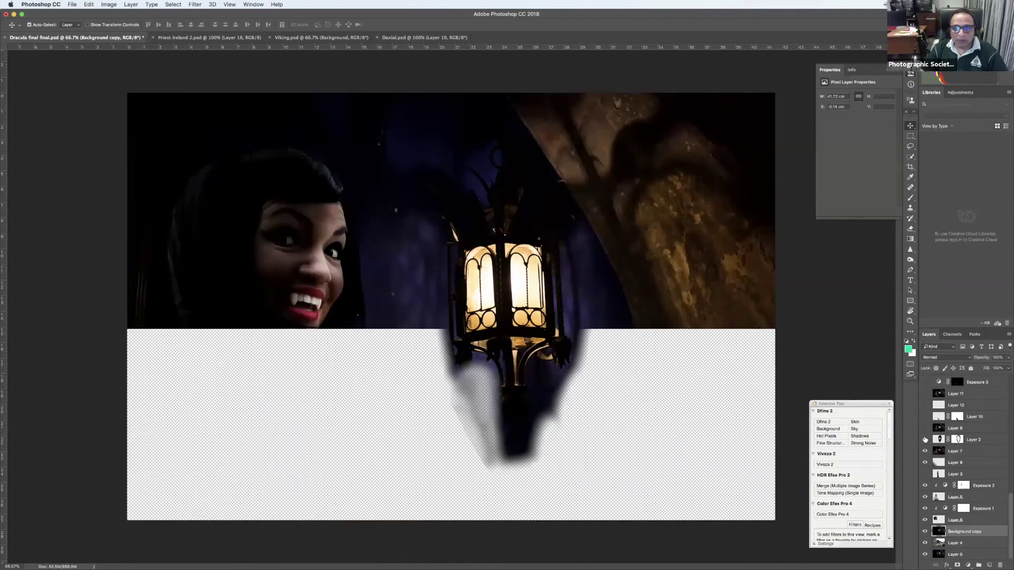
{"action": "left_click", "coordinate": [924, 554]}
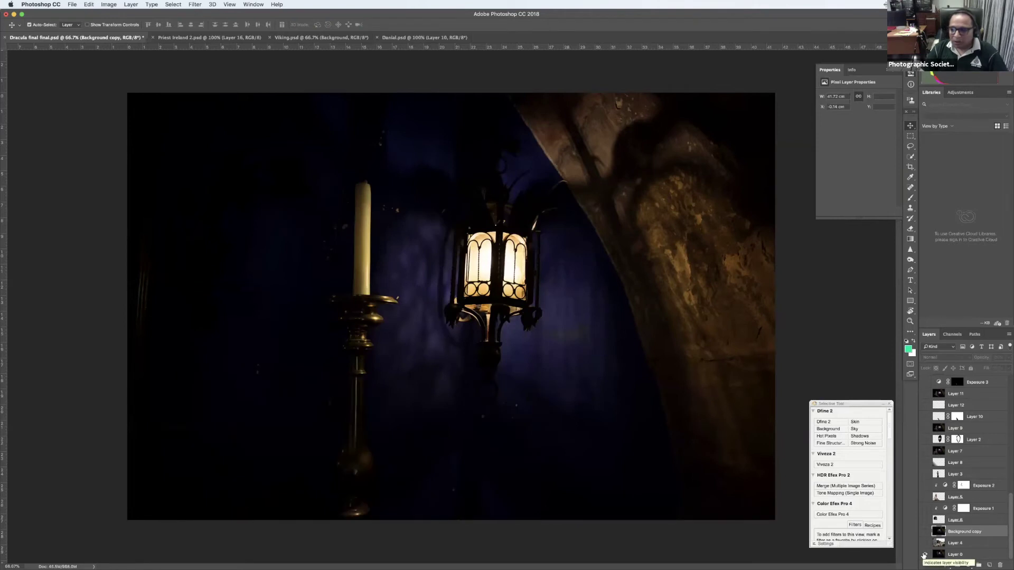
{"action": "left_click", "coordinate": [924, 439]}
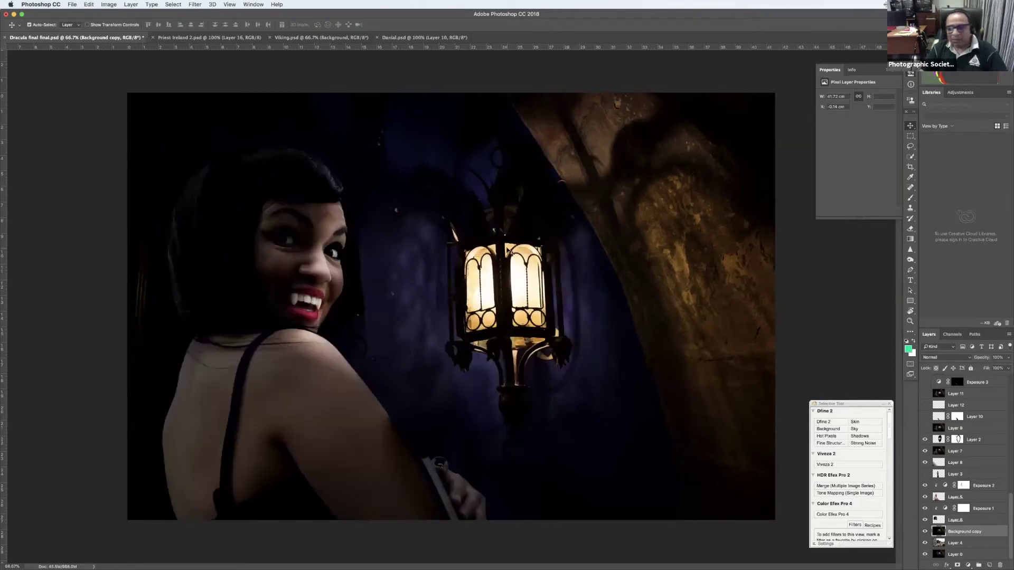
Show Layer 9 and Layer 10, view Layer 10's strip beside the hand alone, then toggle it for comparison and leave it visible
{"action": "left_click", "coordinate": [925, 428]}
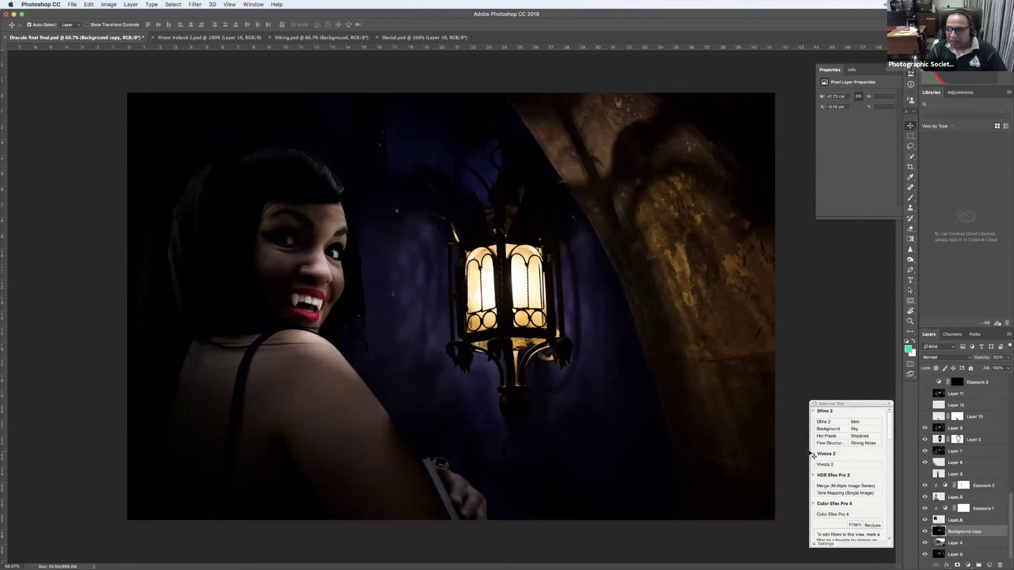
{"action": "scroll", "coordinate": [930, 452], "scroll_direction": "up", "scroll_amount": 5}
{"action": "scroll", "coordinate": [930, 452], "scroll_direction": "down", "scroll_amount": 5}
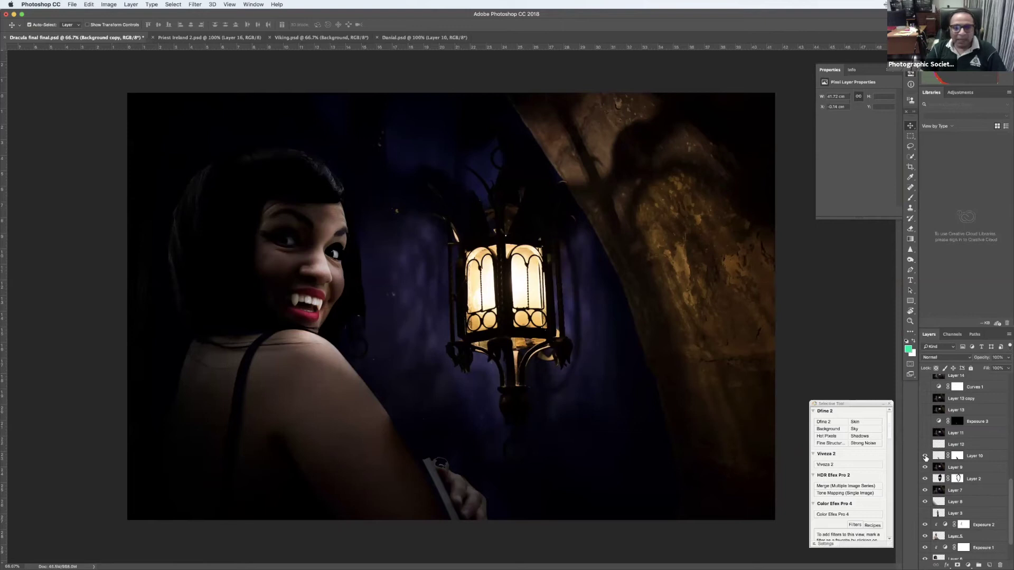
{"action": "left_click", "coordinate": [924, 457]}
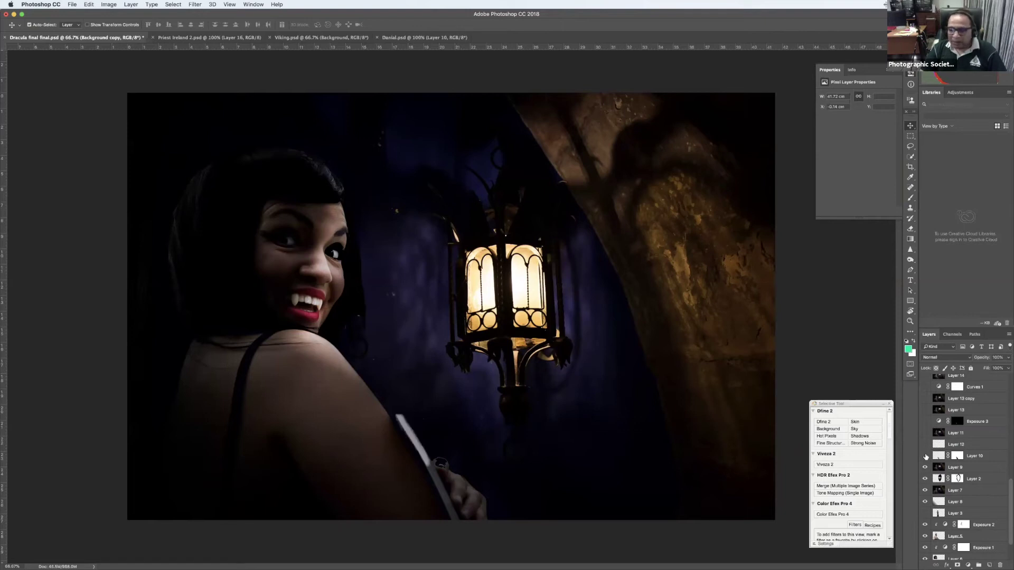
{"action": "left_click", "coordinate": [925, 457], "text": "alt"}
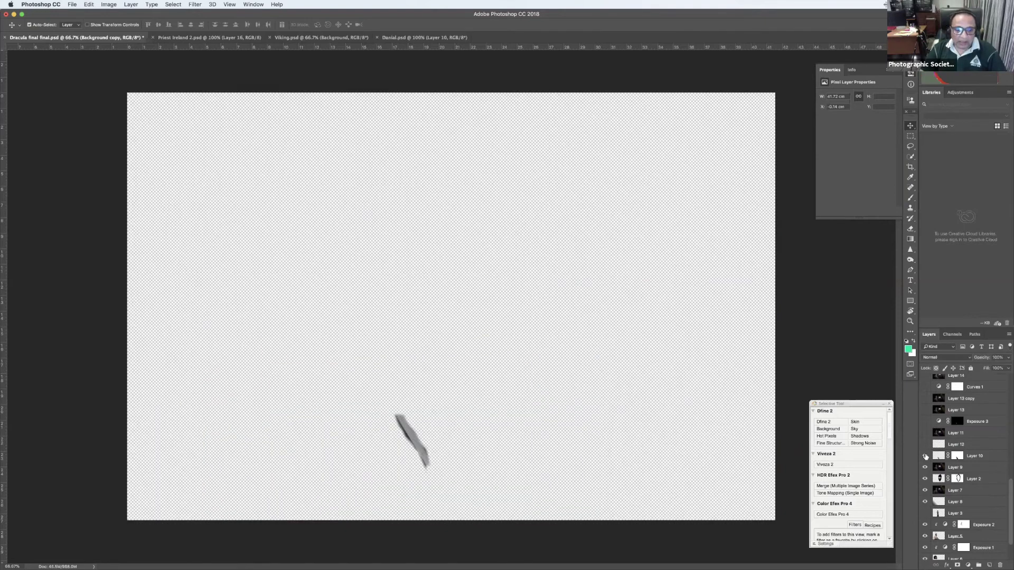
{"action": "left_click", "coordinate": [925, 456], "text": "alt"}
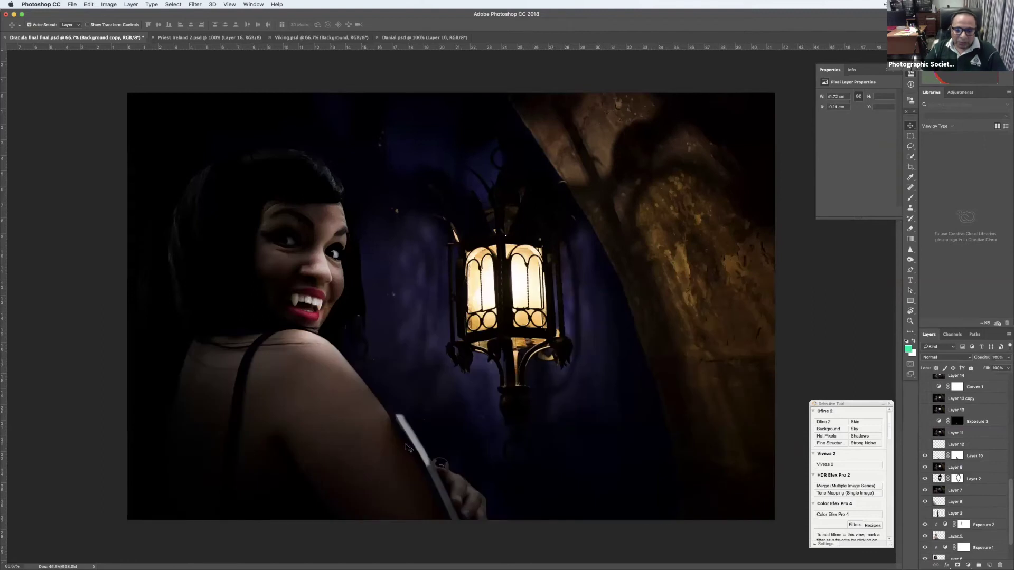
{"action": "left_click", "coordinate": [925, 456]}
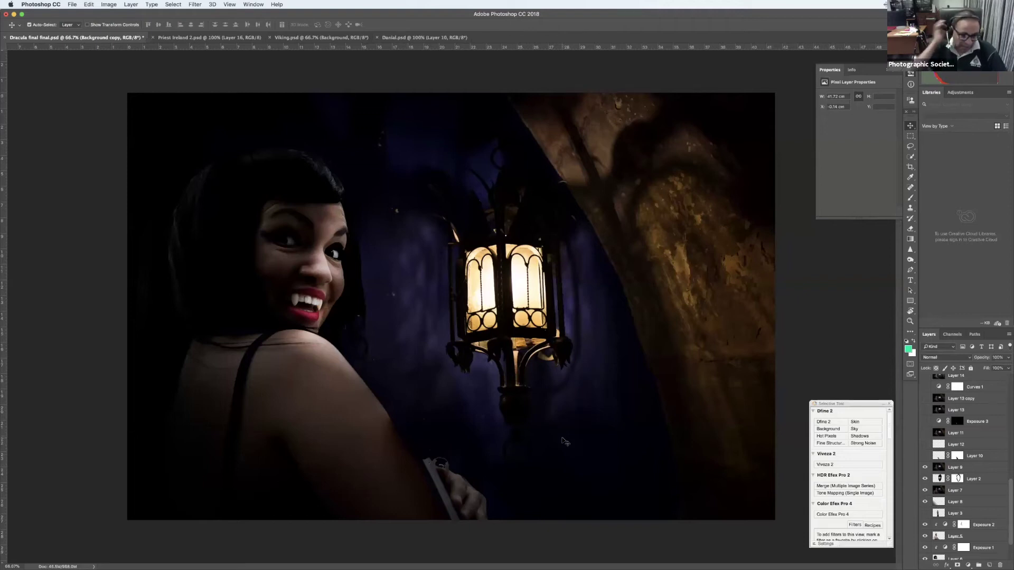
{"action": "left_click", "coordinate": [925, 456]}
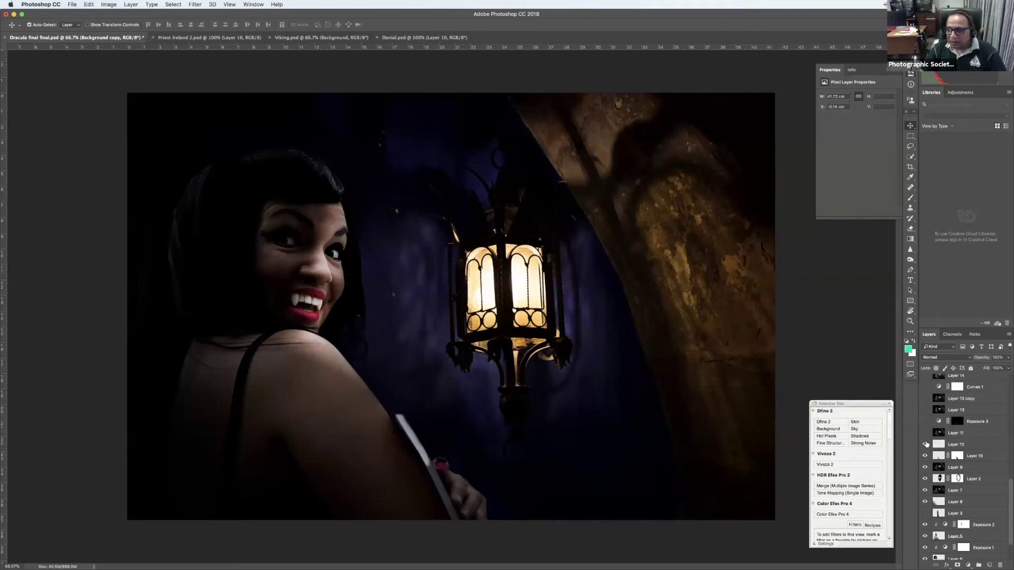
Show Layer 12, Layer 11, Exposure 3, Layer 13 and the desaturated Layer 13 copy in turn
{"action": "left_click", "coordinate": [925, 444], "text": "alt"}
{"action": "left_click", "coordinate": [925, 444], "text": "alt"}
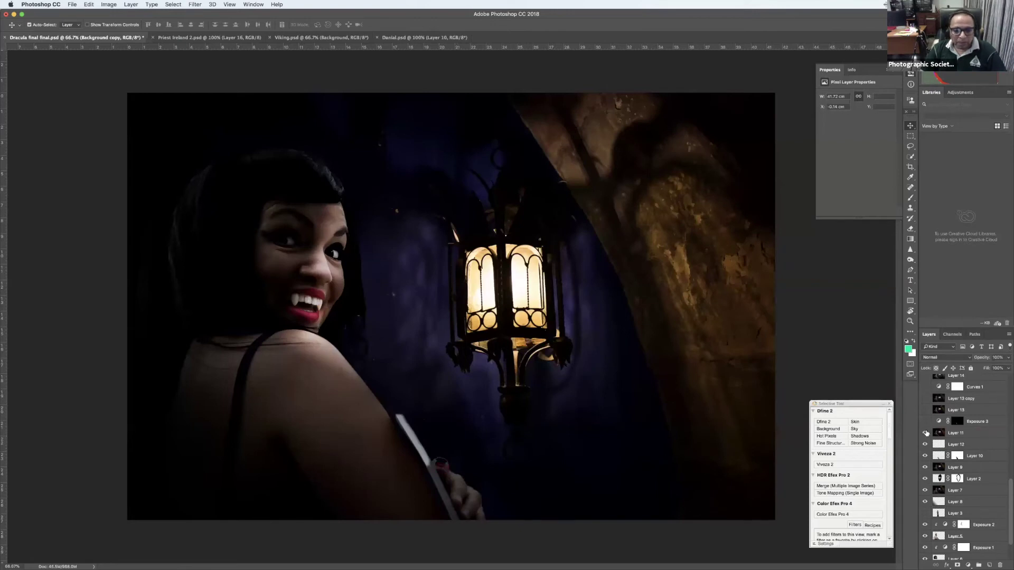
{"action": "scroll", "coordinate": [926, 432], "scroll_direction": "up", "scroll_amount": 1}
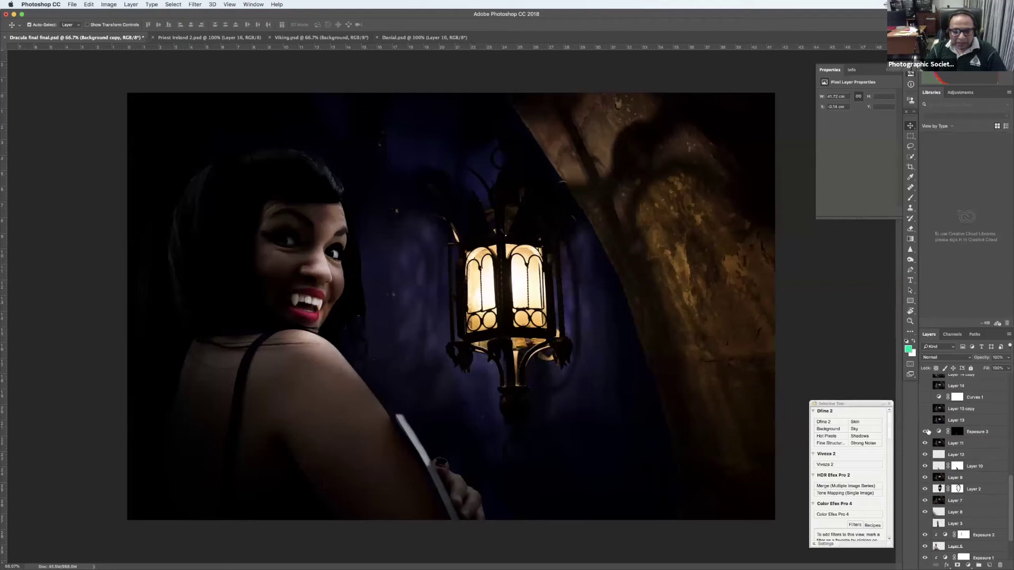
{"action": "left_click", "coordinate": [925, 431]}
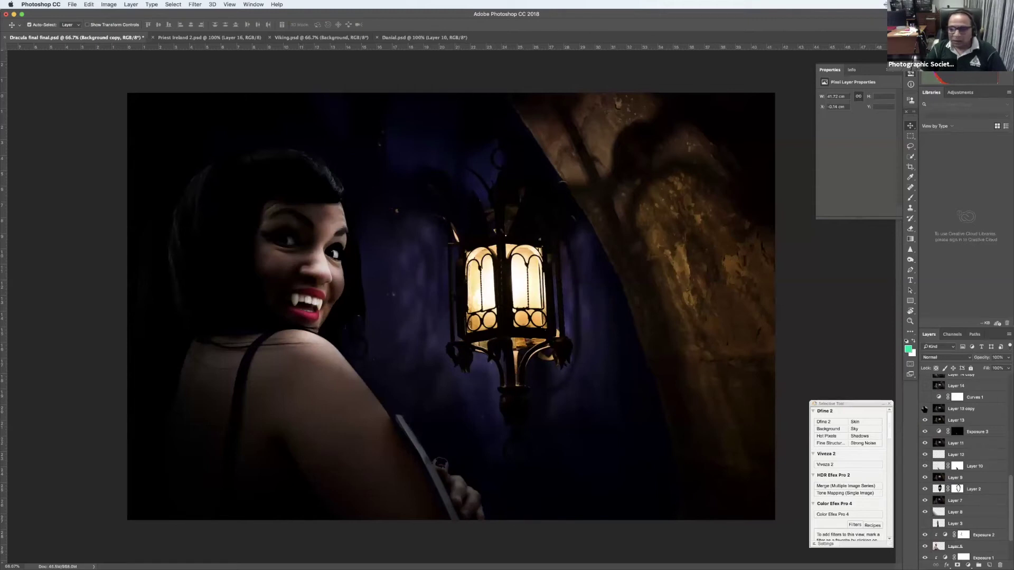
{"action": "left_click", "coordinate": [924, 408]}
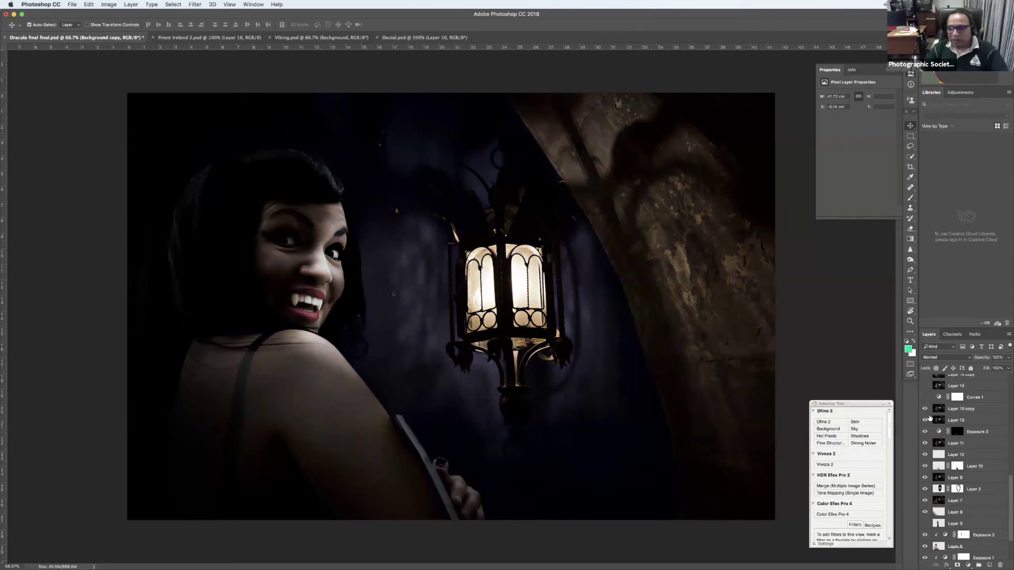
Show Curves 1, demonstrate a steeper curve on it, then reset the adjustment to its default and close its properties
{"action": "scroll", "coordinate": [929, 415], "scroll_direction": "up", "scroll_amount": 1}
{"action": "scroll", "coordinate": [930, 418], "scroll_direction": "up", "scroll_amount": 3}
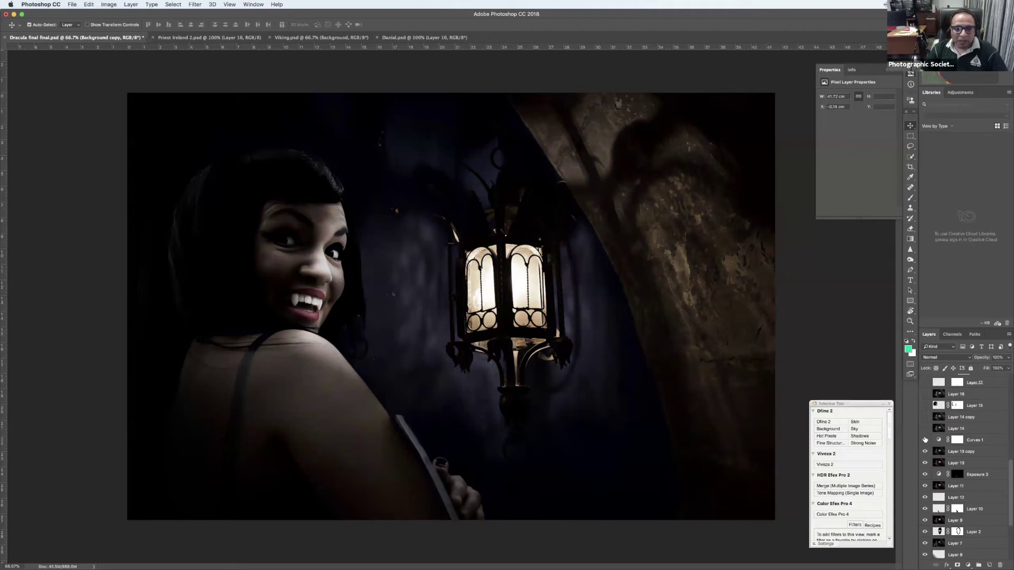
{"action": "left_click", "coordinate": [925, 440]}
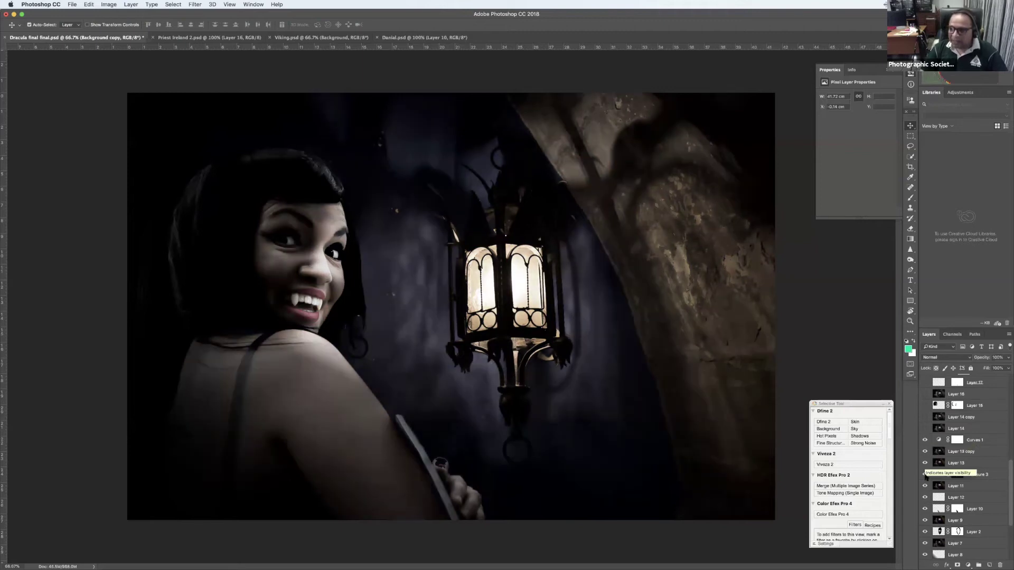
{"action": "left_click", "coordinate": [939, 441]}
{"action": "mouse_move", "coordinate": [862, 135]}
{"action": "left_mouse_down"}
{"action": "mouse_move", "coordinate": [868, 146]}
{"action": "mouse_move", "coordinate": [855, 123]}
{"action": "left_mouse_up"}
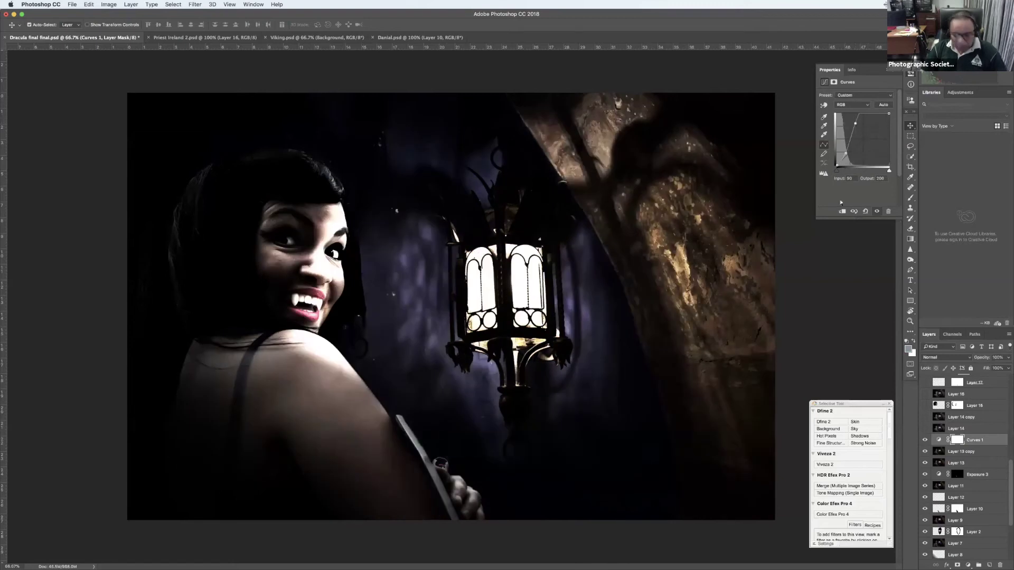
{"action": "left_click", "coordinate": [865, 212]}
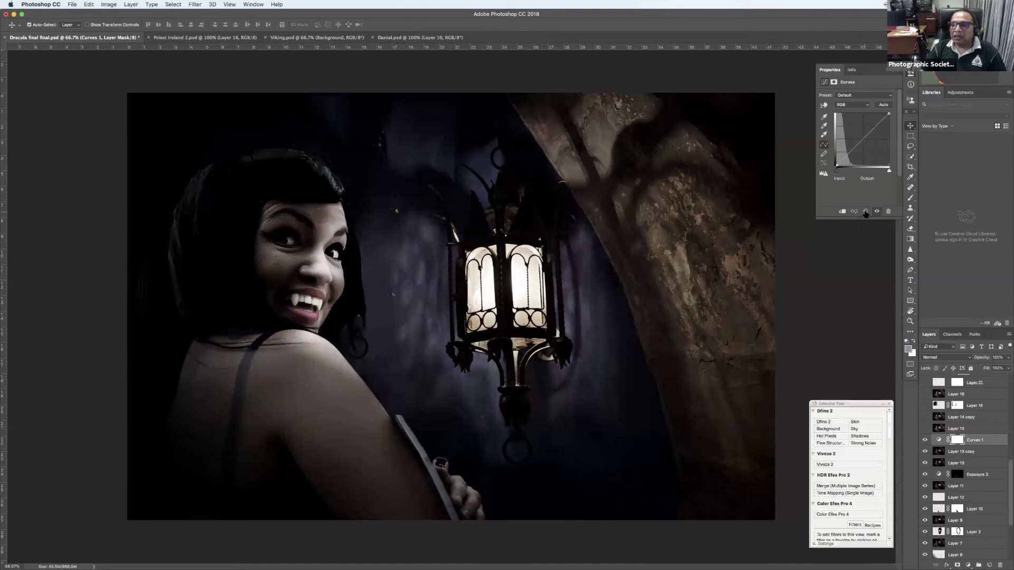
{"action": "left_click", "coordinate": [889, 72]}
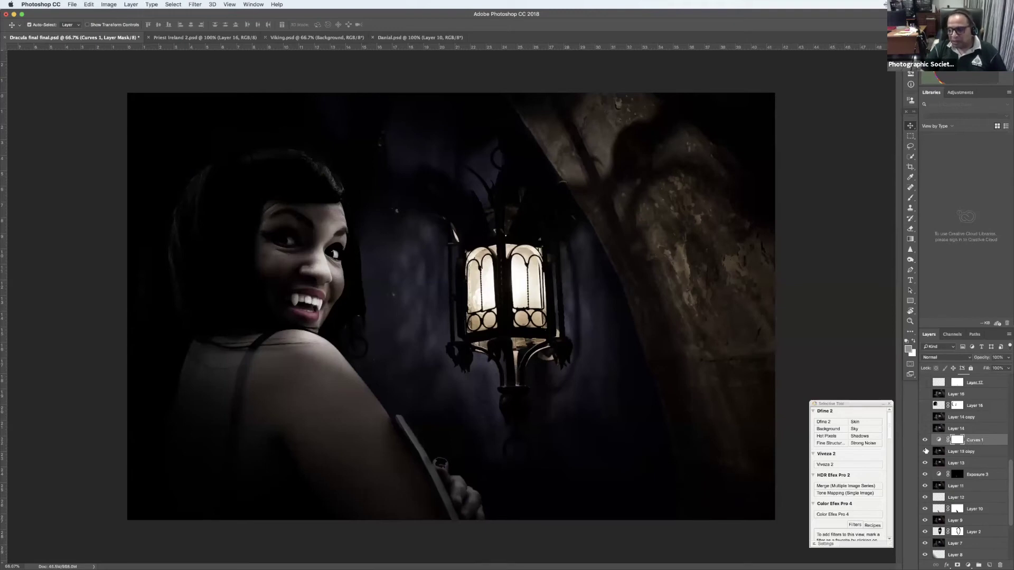
Show Layer 14 and toggle Layer 14 copy on and off to compare the woman's back with and without the dress strap
{"action": "left_click", "coordinate": [924, 429]}
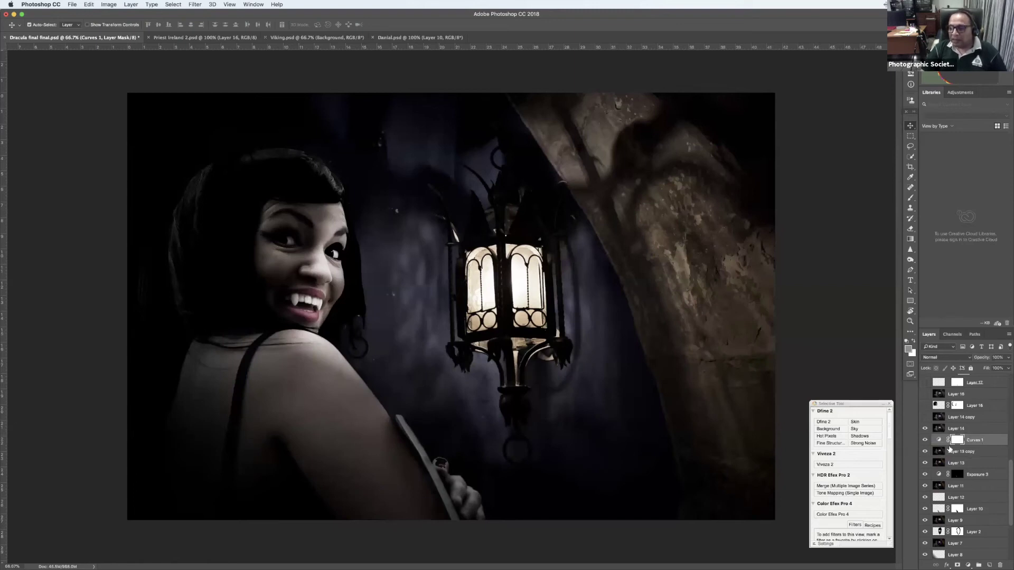
{"action": "left_click", "coordinate": [925, 417]}
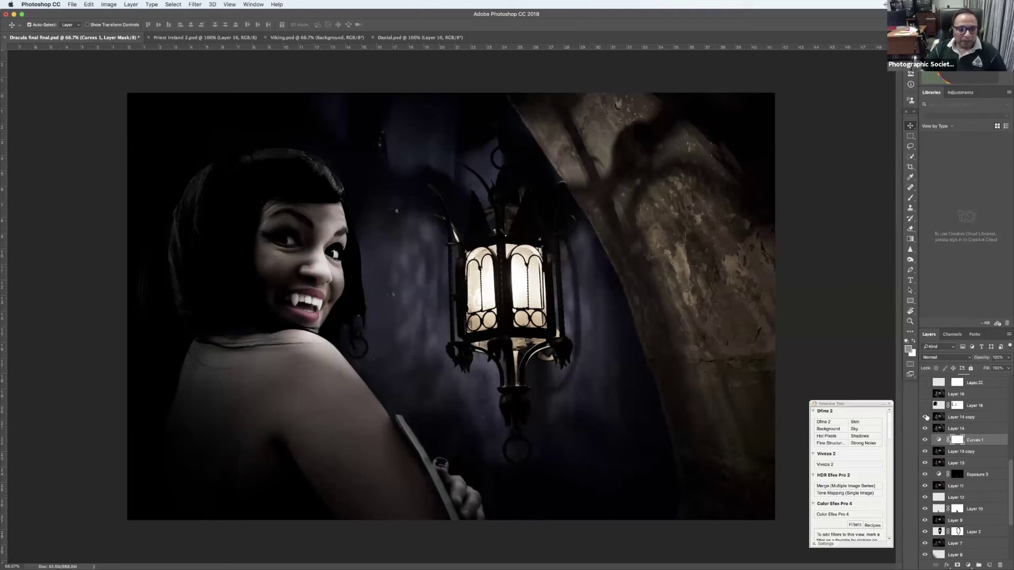
{"action": "left_click", "coordinate": [925, 417]}
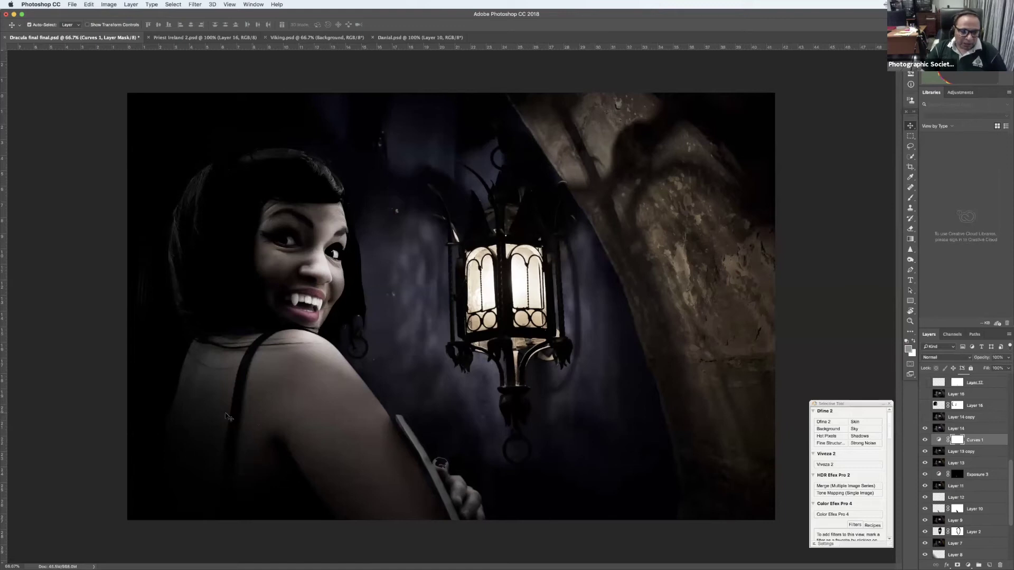
{"action": "left_click", "coordinate": [925, 418]}
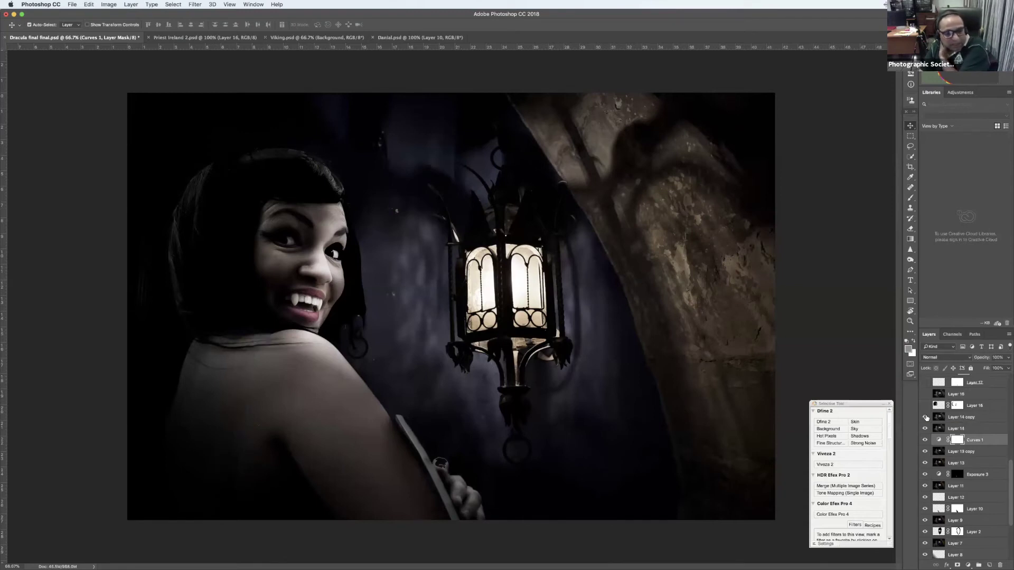
{"action": "left_click", "coordinate": [925, 417]}
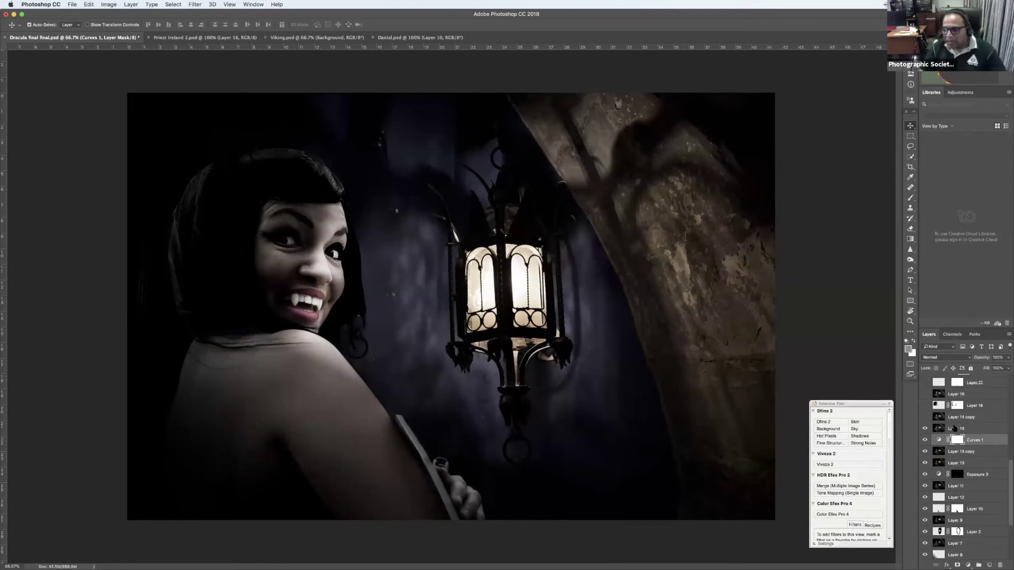
Try filling a lassoed area around the lower part of the dress strap on Layer 14, then undo the fill and deselect
{"action": "left_click", "coordinate": [953, 429]}
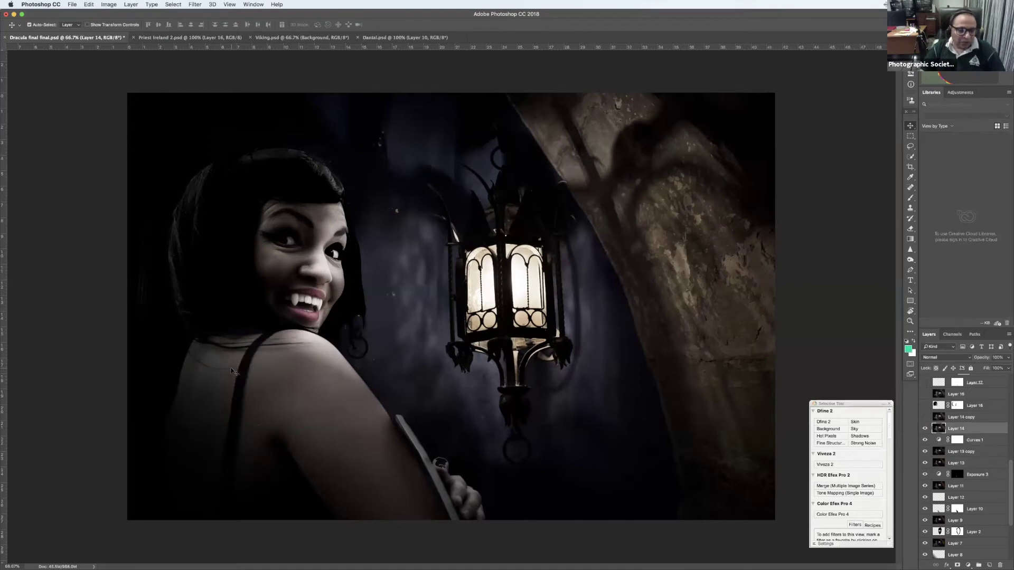
{"action": "key", "text": "l"}
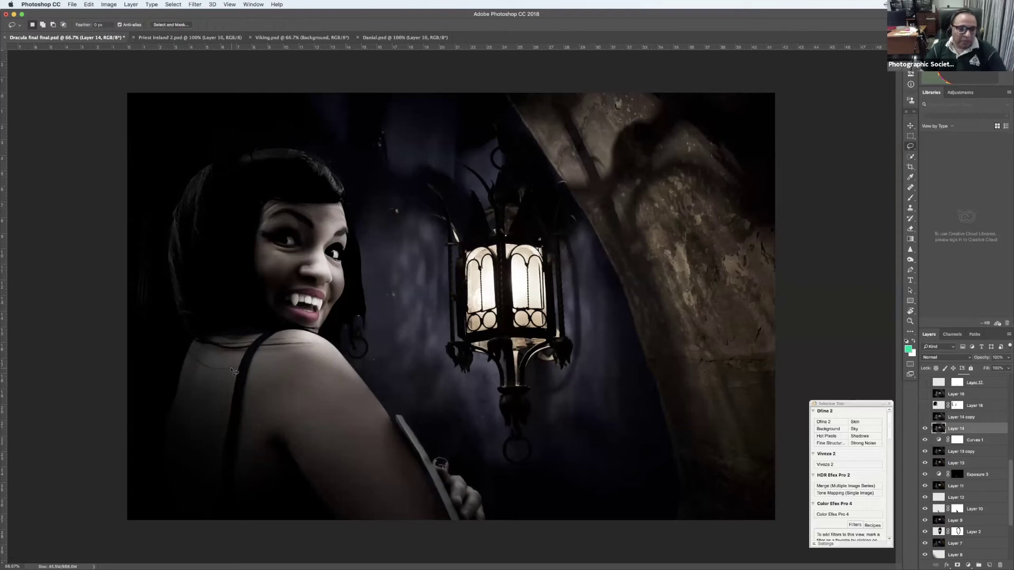
{"action": "mouse_move", "coordinate": [235, 368]}
{"action": "left_mouse_down"}
{"action": "mouse_move", "coordinate": [227, 390]}
{"action": "mouse_move", "coordinate": [249, 463]}
{"action": "mouse_move", "coordinate": [238, 370]}
{"action": "left_mouse_up"}
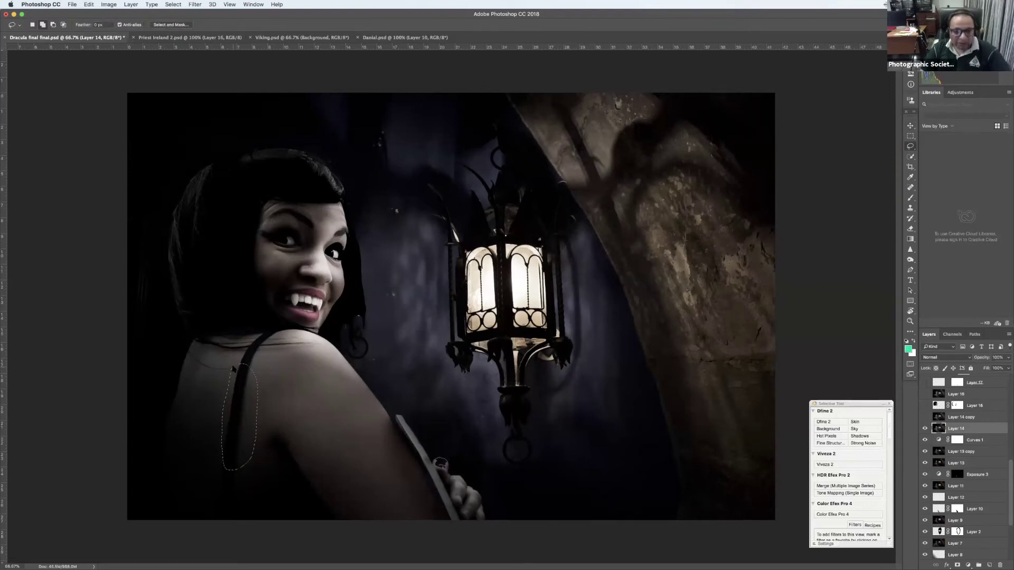
{"action": "key", "text": "shift+BackSpace"}
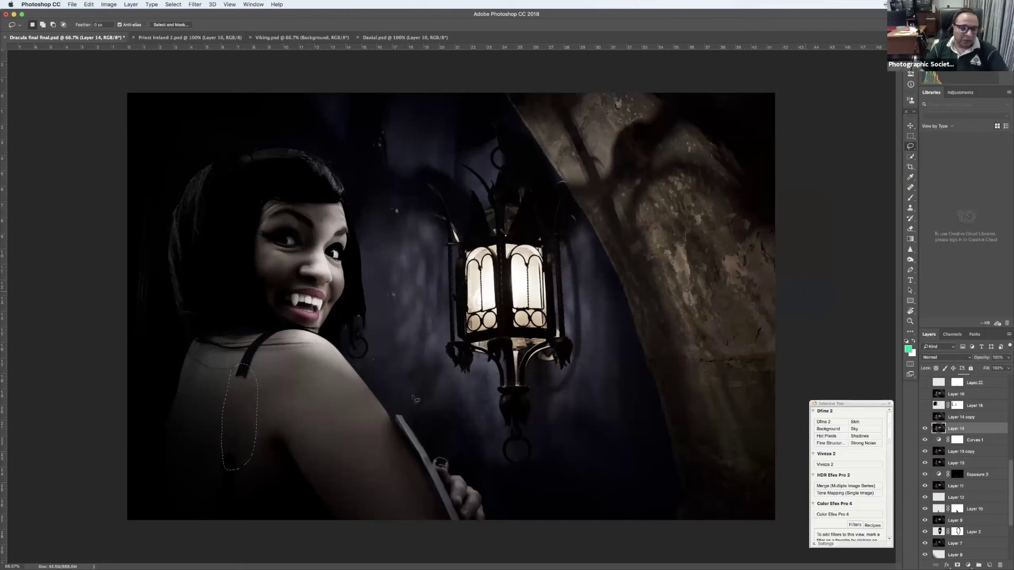
{"action": "key", "text": "super+z"}
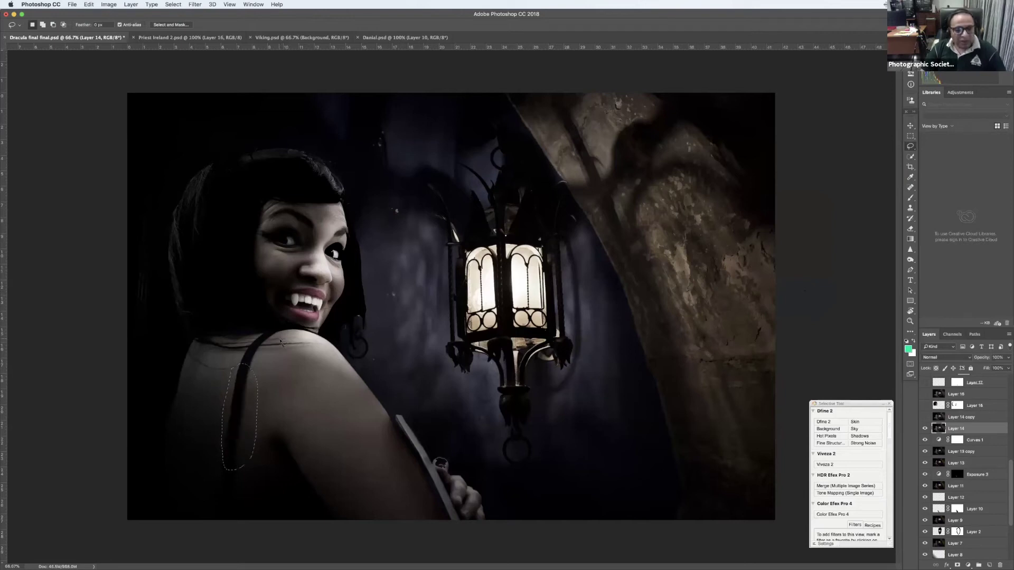
{"action": "key", "text": "super+d"}
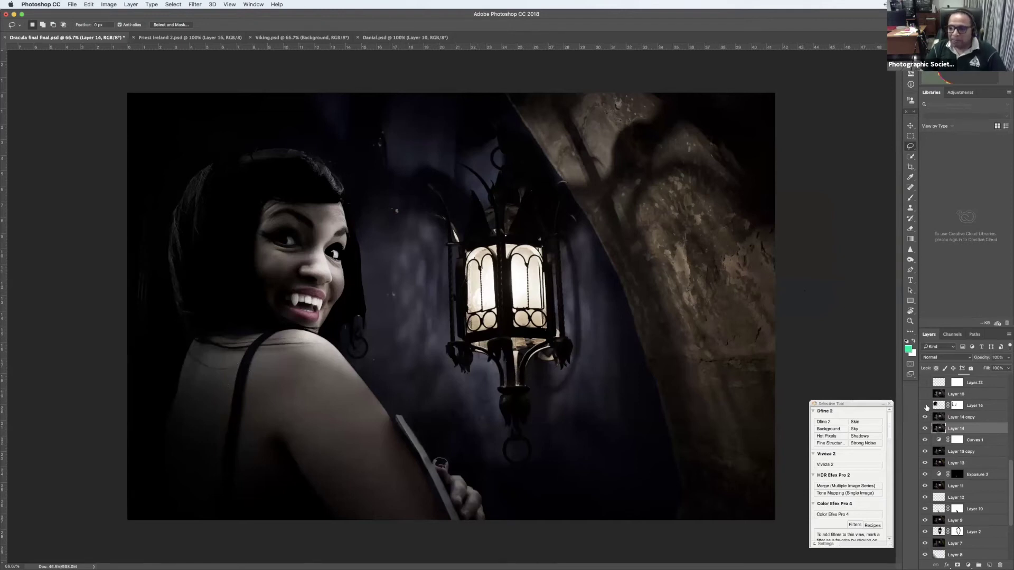
Show Layer 14 copy and the enlarged head layer above it, toggling the head layer for comparison and leaving it visible
{"action": "left_click_drag", "start_coordinate": [925, 417], "coordinate": [924, 405]}
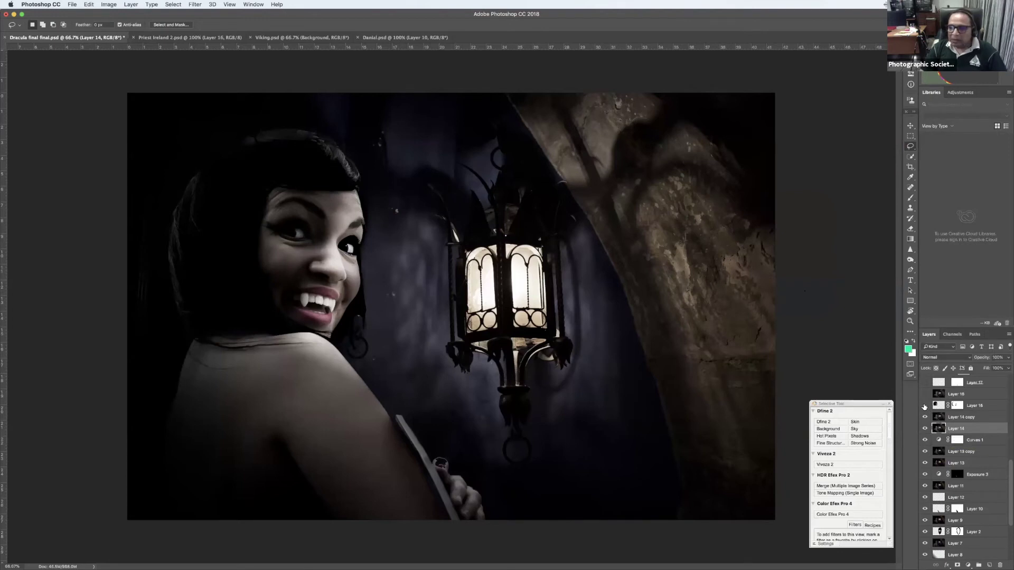
{"action": "left_click", "coordinate": [925, 405]}
{"action": "left_click", "coordinate": [924, 406]}
{"action": "left_click", "coordinate": [924, 406]}
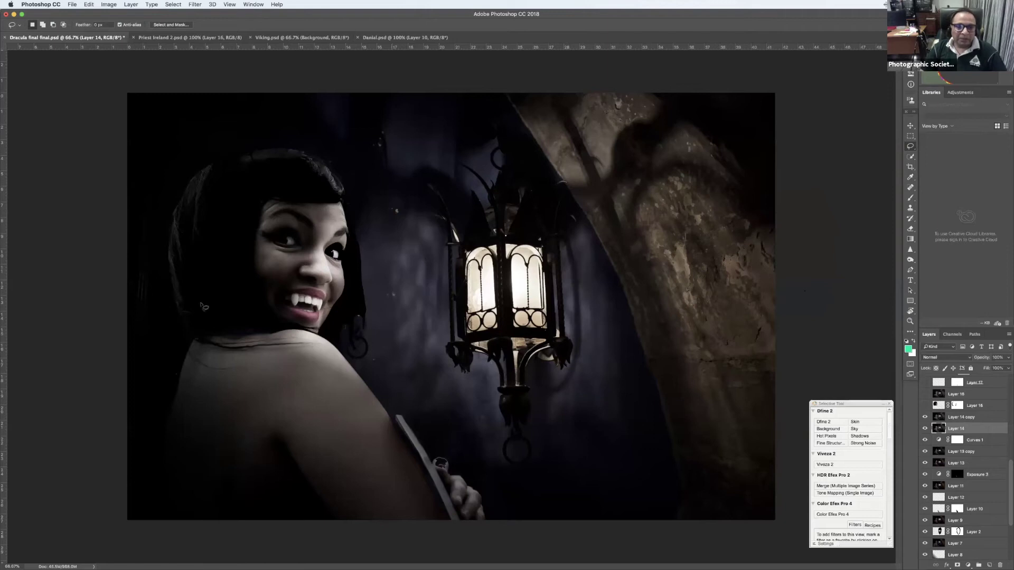
{"action": "left_click", "coordinate": [924, 406]}
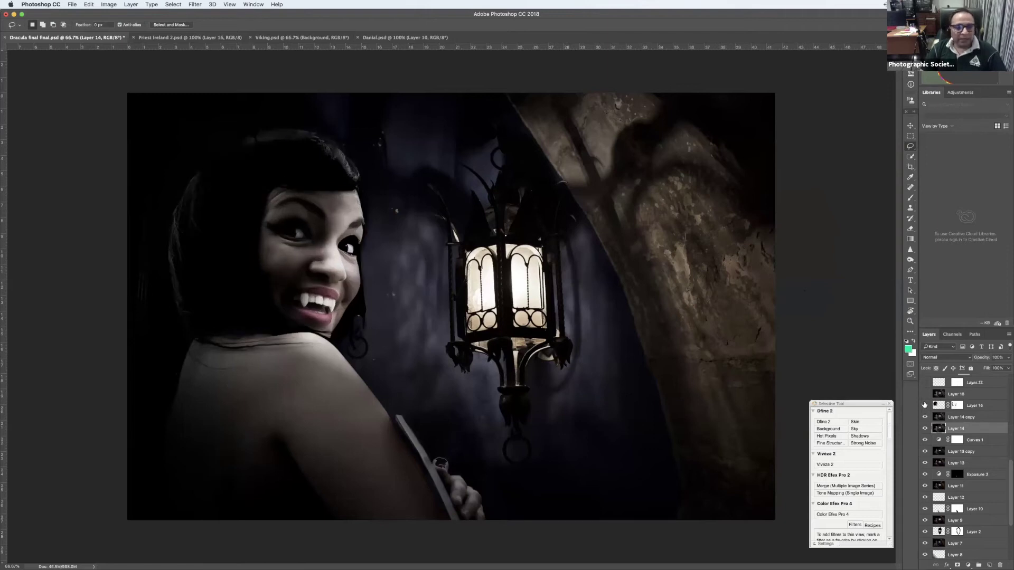
Compare the image with and without the enlarged head layer, then isolate that layer and restore the other layers' visibility
{"action": "left_click", "coordinate": [925, 405]}
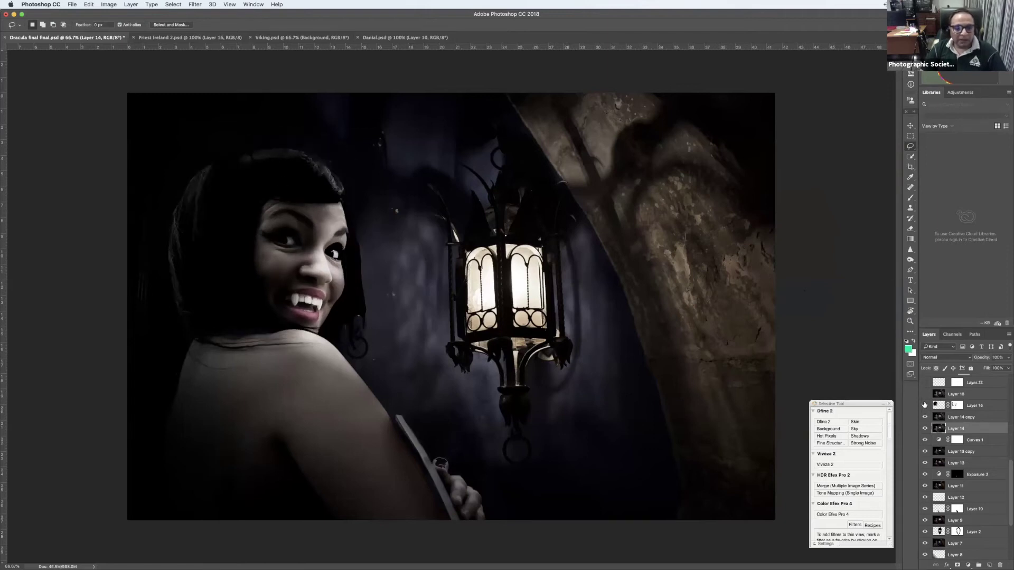
{"action": "left_click", "coordinate": [925, 406]}
{"action": "left_click", "coordinate": [924, 405], "text": "alt"}
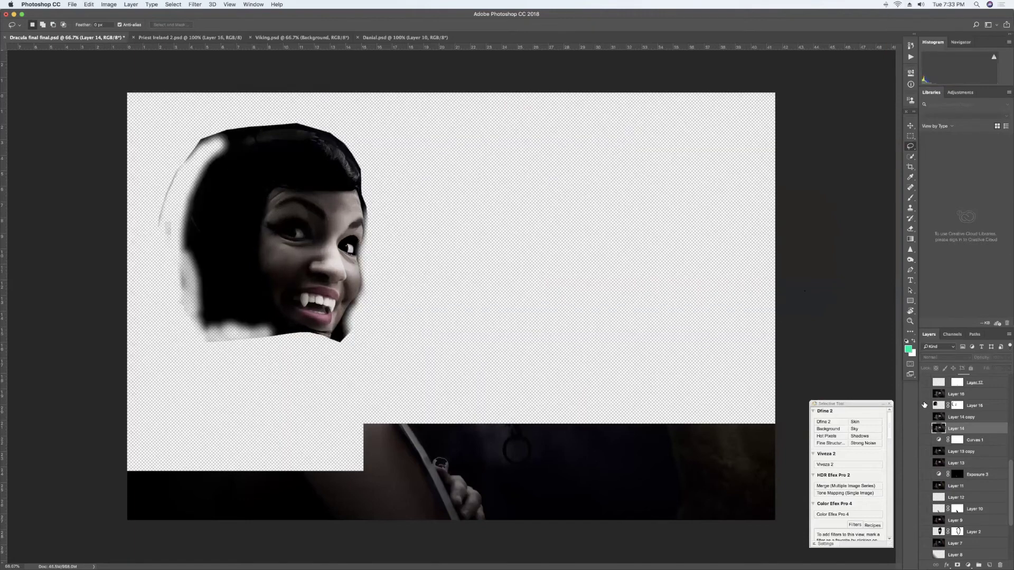
{"action": "left_click", "coordinate": [924, 405], "text": "alt"}
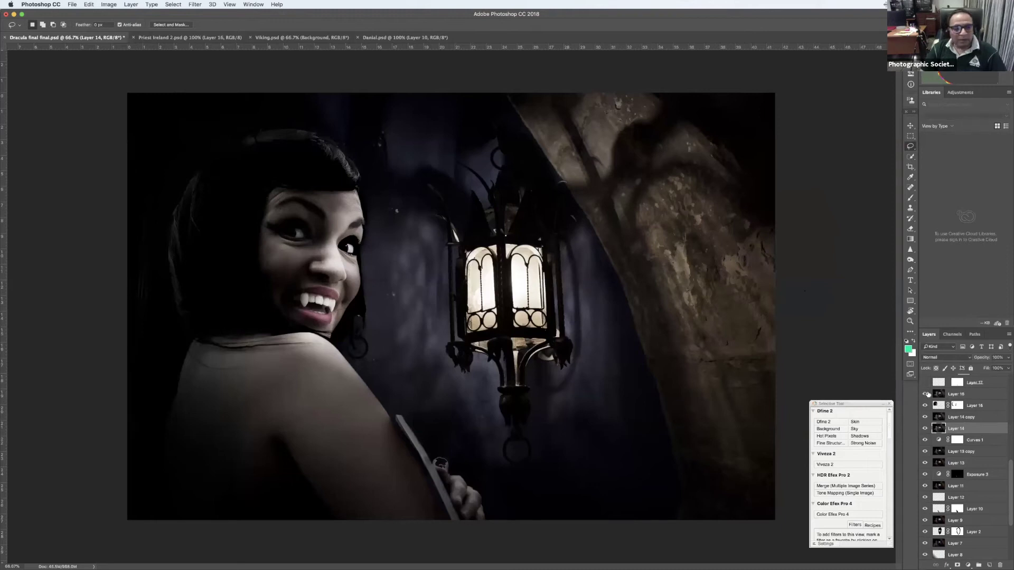
Show the base layer beneath Curves 2 together with its clipped Curves 2 and Hue/Saturation adjustments
{"action": "scroll", "coordinate": [934, 399], "scroll_direction": "up", "scroll_amount": 1}
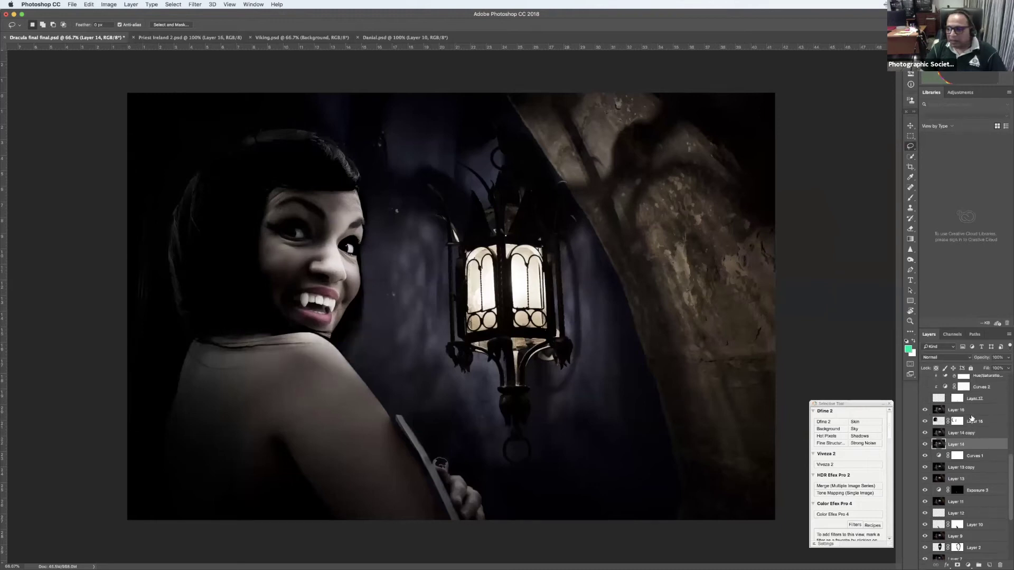
{"action": "left_click", "coordinate": [924, 398]}
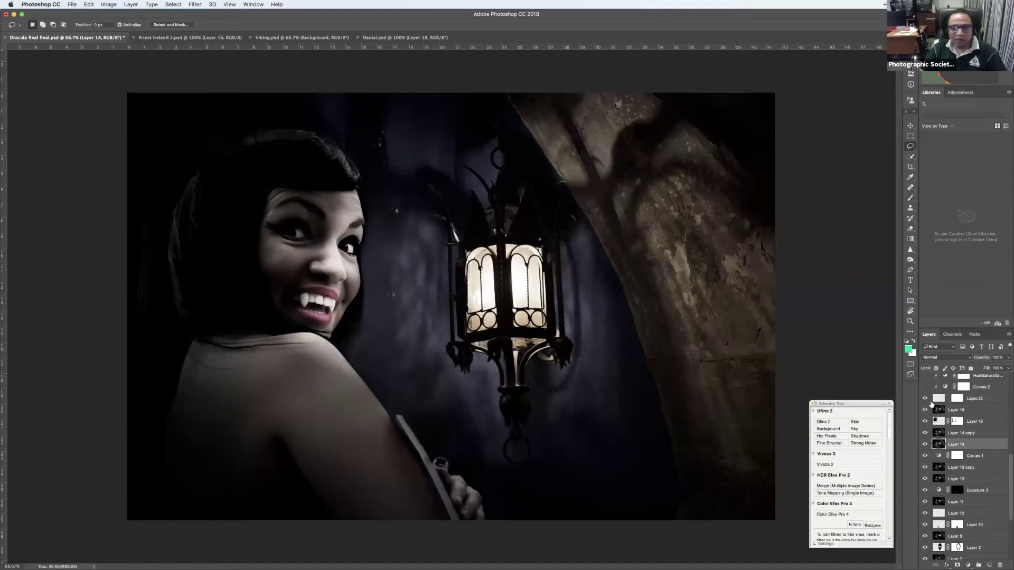
{"action": "scroll", "coordinate": [939, 426], "scroll_direction": "up", "scroll_amount": 2}
{"action": "left_click", "coordinate": [924, 406]}
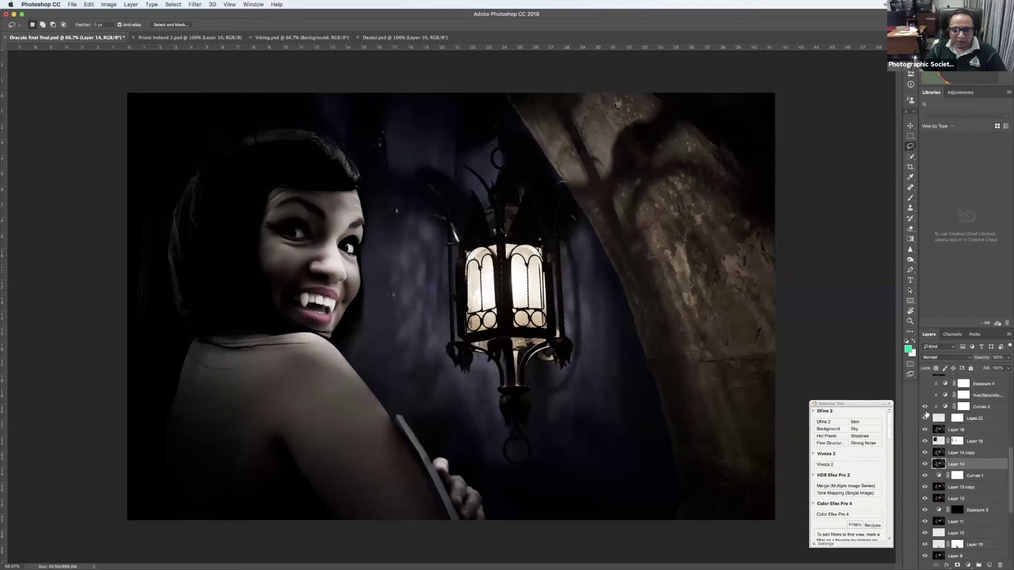
{"action": "scroll", "coordinate": [925, 449], "scroll_direction": "up", "scroll_amount": 7}
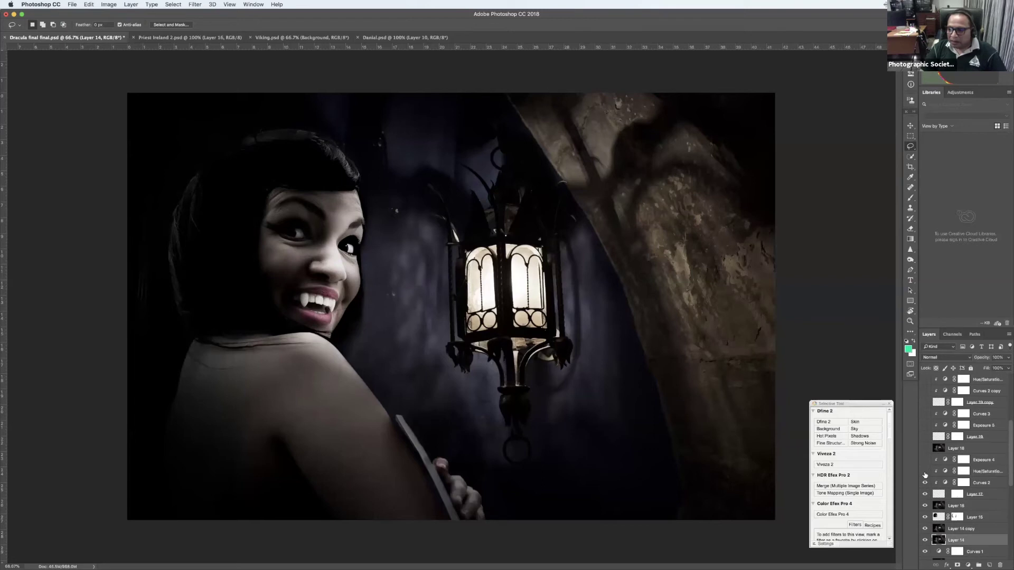
{"action": "left_click", "coordinate": [925, 473]}
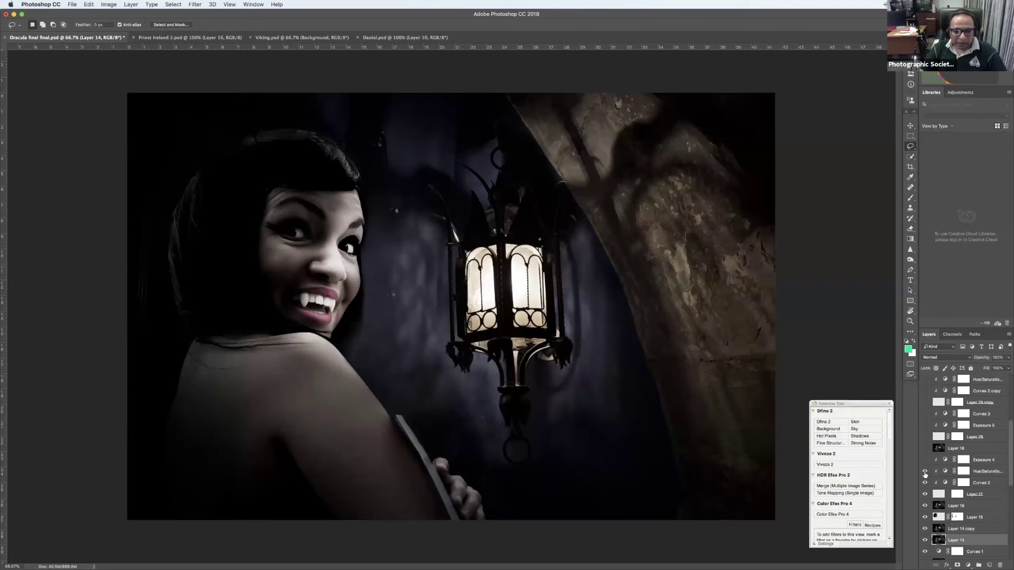
Show Exposure 4, Layer 18, Layer 19 and Exposure 5, and toggle Layer 18 for comparison
{"action": "left_click", "coordinate": [925, 450]}
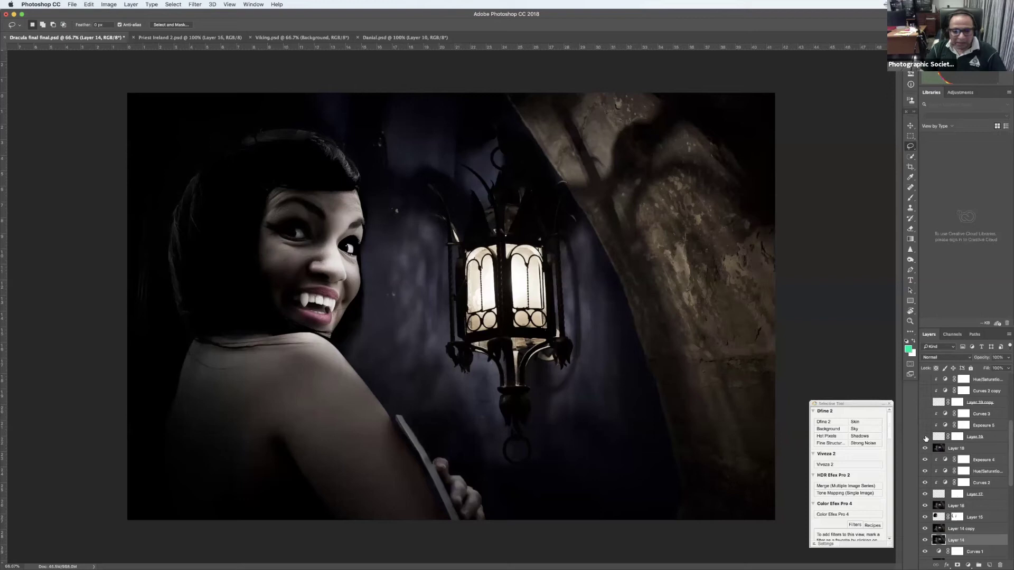
{"action": "left_click", "coordinate": [925, 438]}
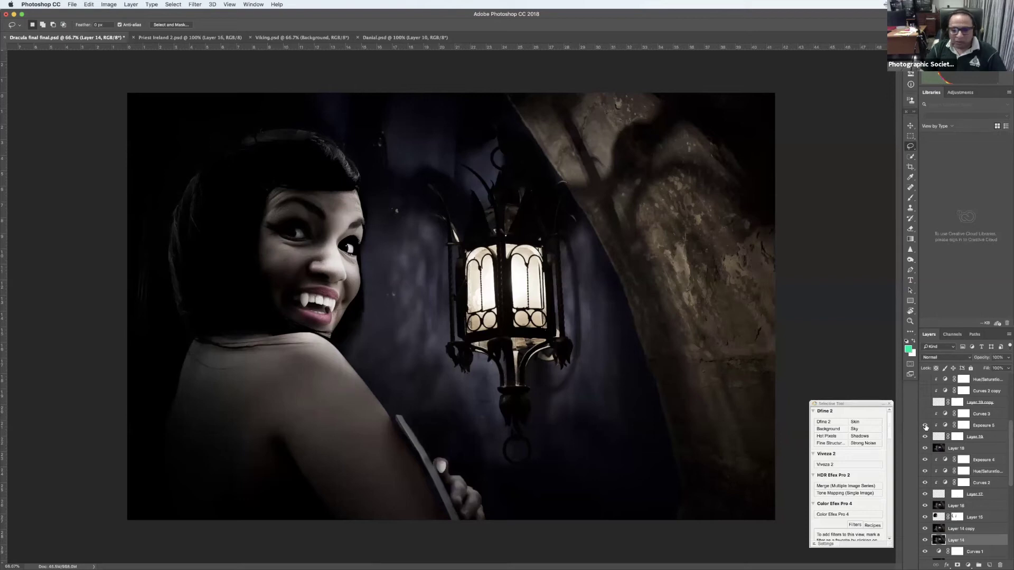
{"action": "left_click", "coordinate": [925, 437]}
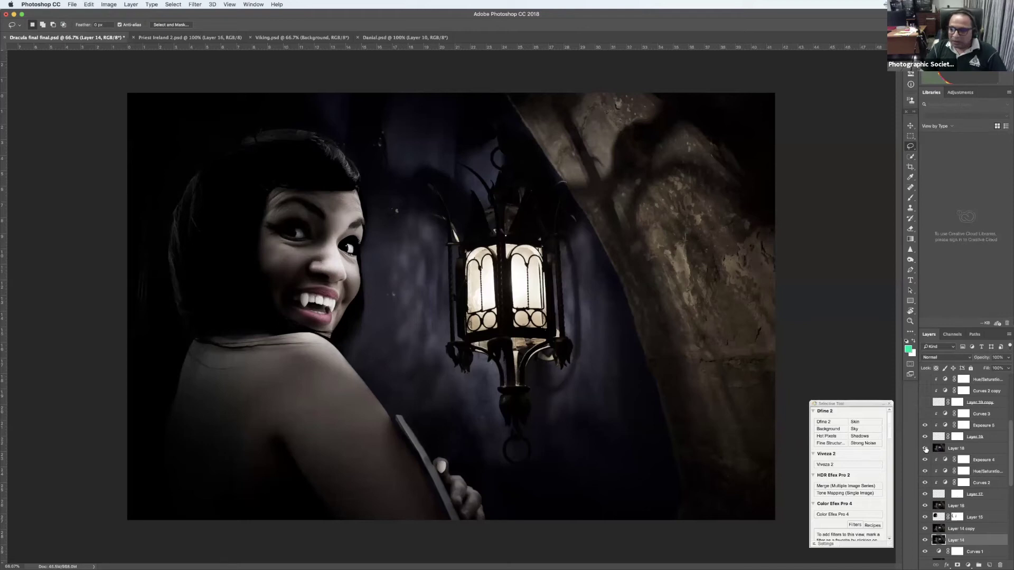
{"action": "left_click", "coordinate": [925, 437]}
{"action": "left_click", "coordinate": [925, 437]}
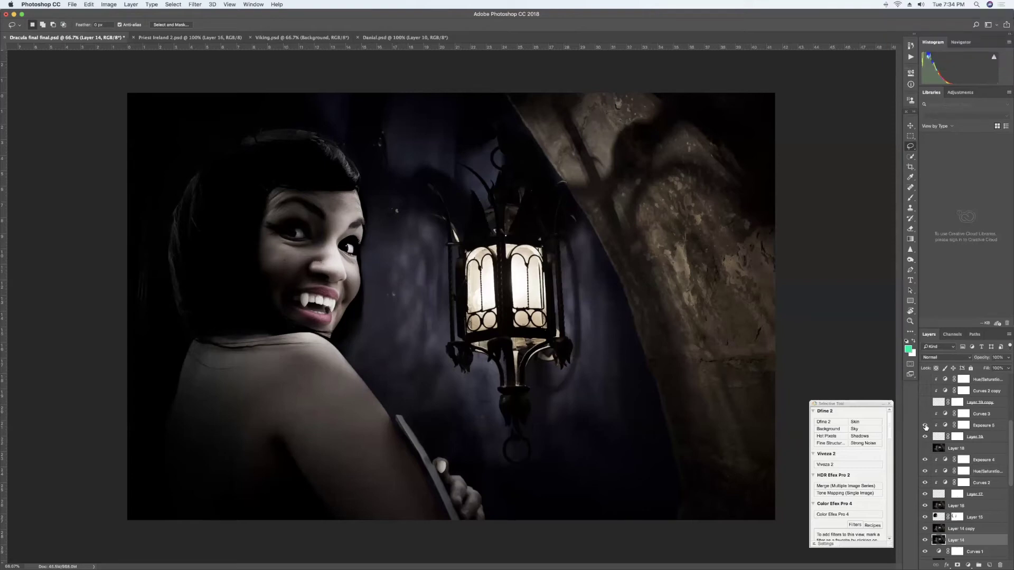
Hide Exposure 5 and Layer 19, toggle the lower Exposure 4 and Hue/Saturation adjustments, and show Layer 18 and Layer 19 again
{"action": "left_click_drag", "start_coordinate": [925, 426], "coordinate": [925, 461]}
{"action": "left_click", "coordinate": [925, 472]}
{"action": "left_click", "coordinate": [924, 460]}
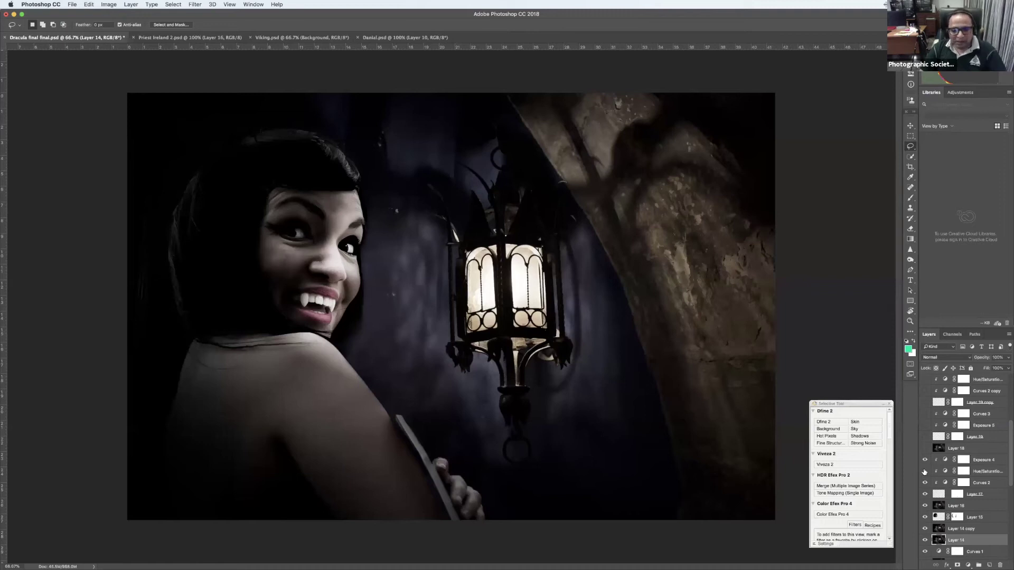
{"action": "left_click", "coordinate": [925, 449]}
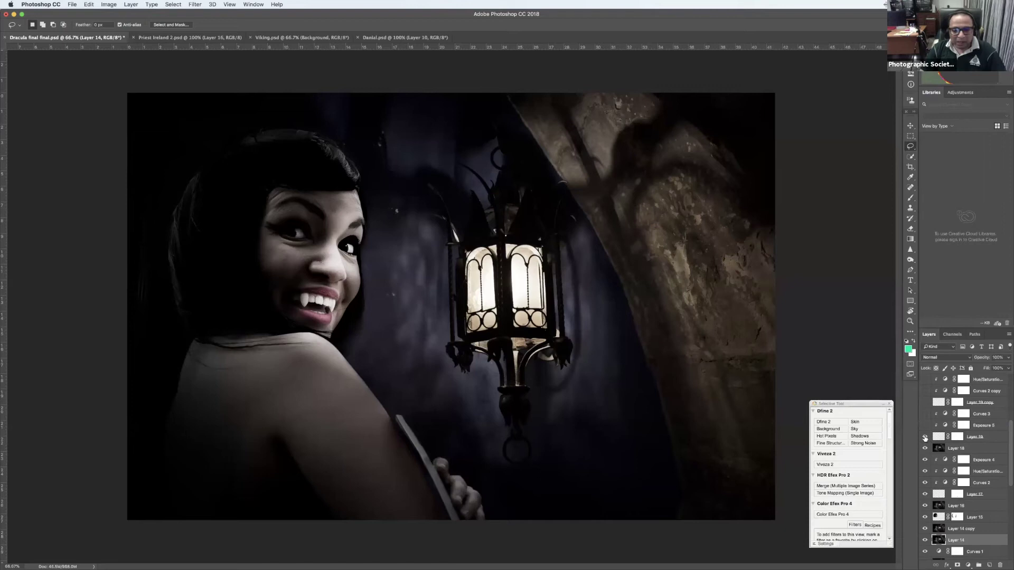
{"action": "left_click", "coordinate": [924, 438]}
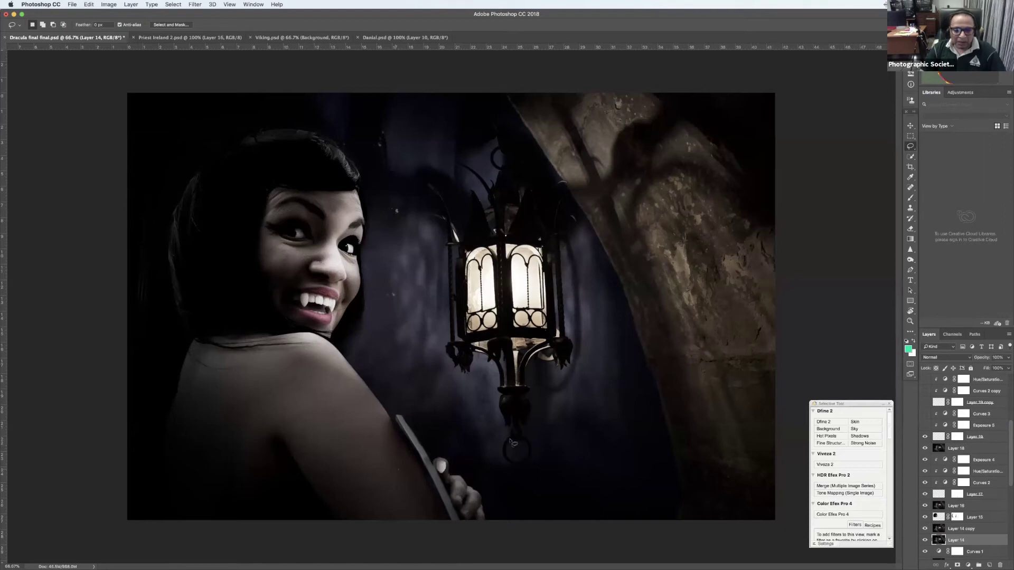
Demonstrate the separate fingernail on Layer 19 by moving it away from the fingertip, then return it to its place
{"action": "key", "text": "v"}
{"action": "left_click_drag", "start_coordinate": [442, 472], "coordinate": [472, 430]}
{"action": "left_click", "coordinate": [464, 461]}
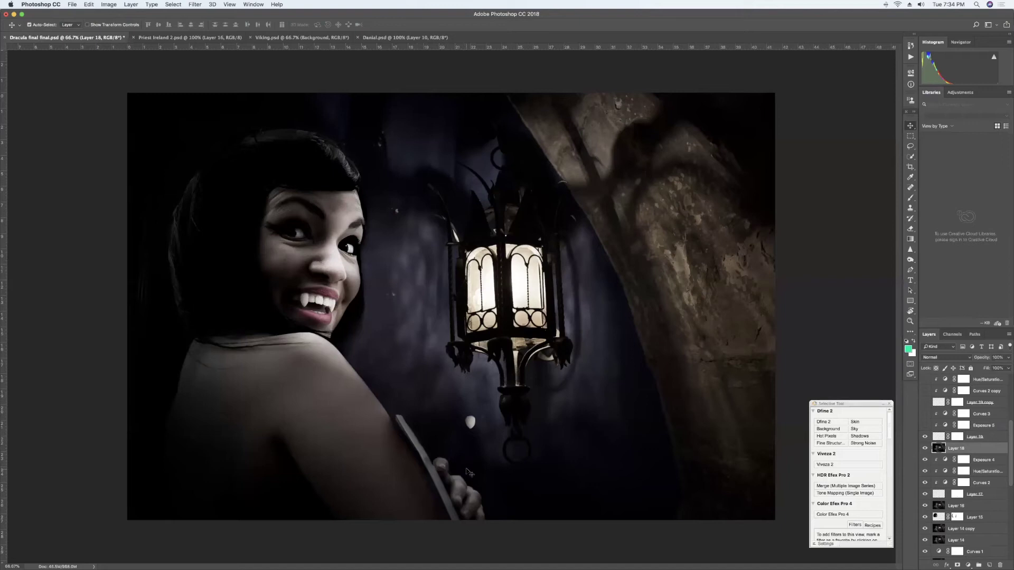
{"action": "left_click_drag", "start_coordinate": [478, 429], "coordinate": [430, 369]}
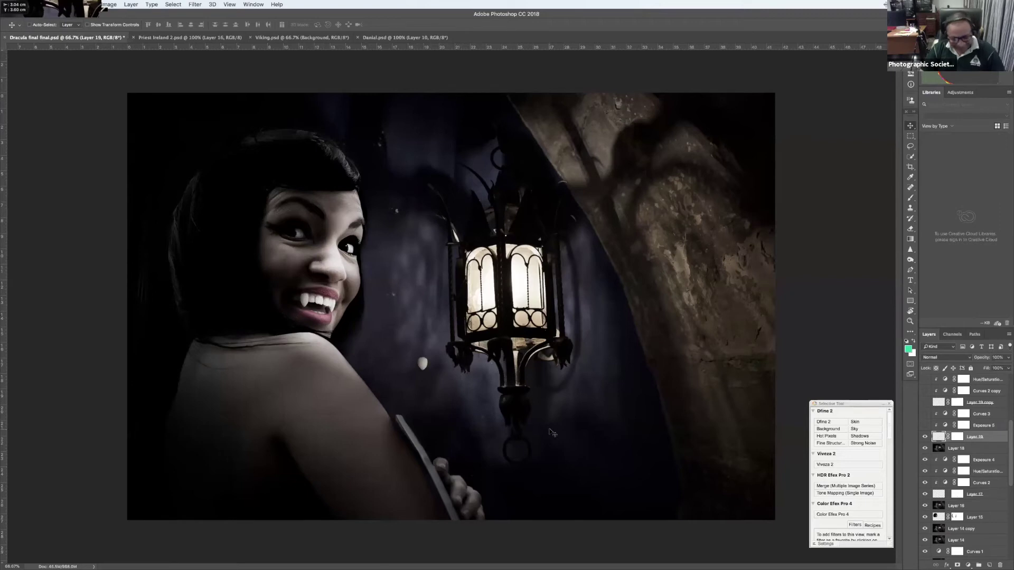
{"action": "key", "text": "super+z"}
{"action": "left_click_drag", "start_coordinate": [552, 433], "coordinate": [521, 475]}
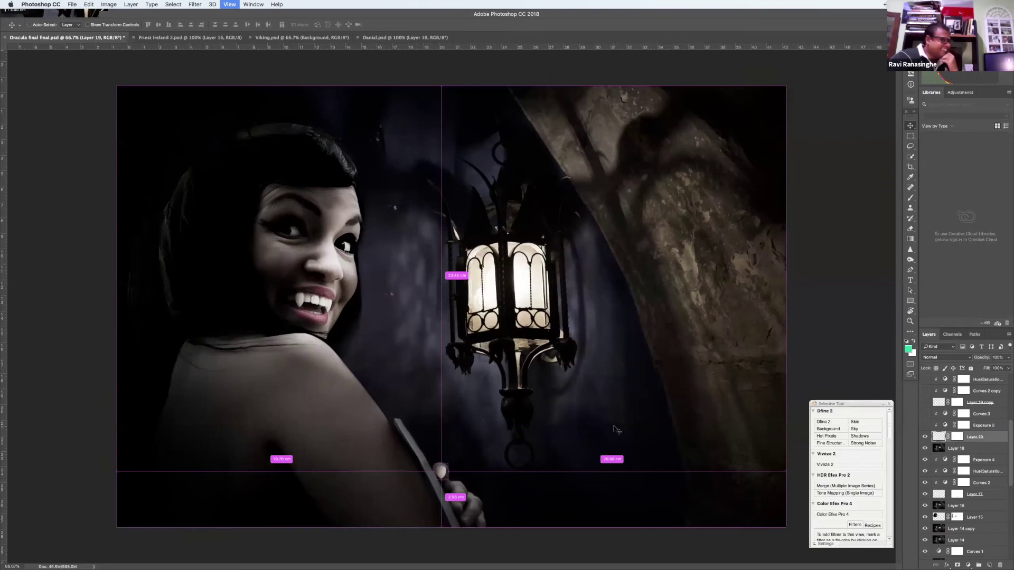
Examine the placed fingernail up close and compare the image with and without Exposure 5, leaving the adjustment visible
{"action": "key", "text": "super+equal"}
{"action": "scroll", "coordinate": [505, 423], "scroll_direction": "up", "scroll_amount": 5}
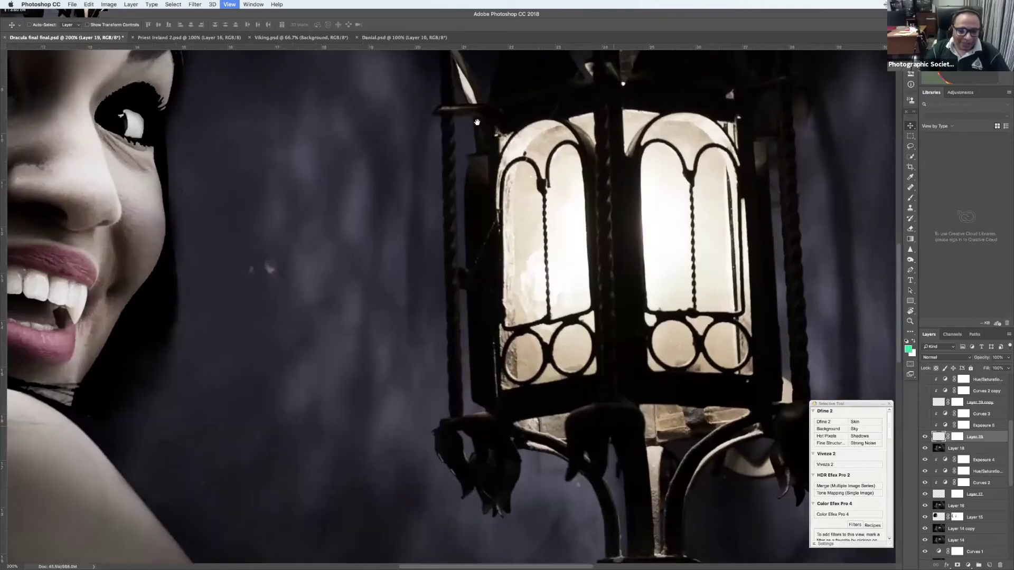
{"action": "scroll", "coordinate": [505, 423], "scroll_direction": "down", "scroll_amount": 8}
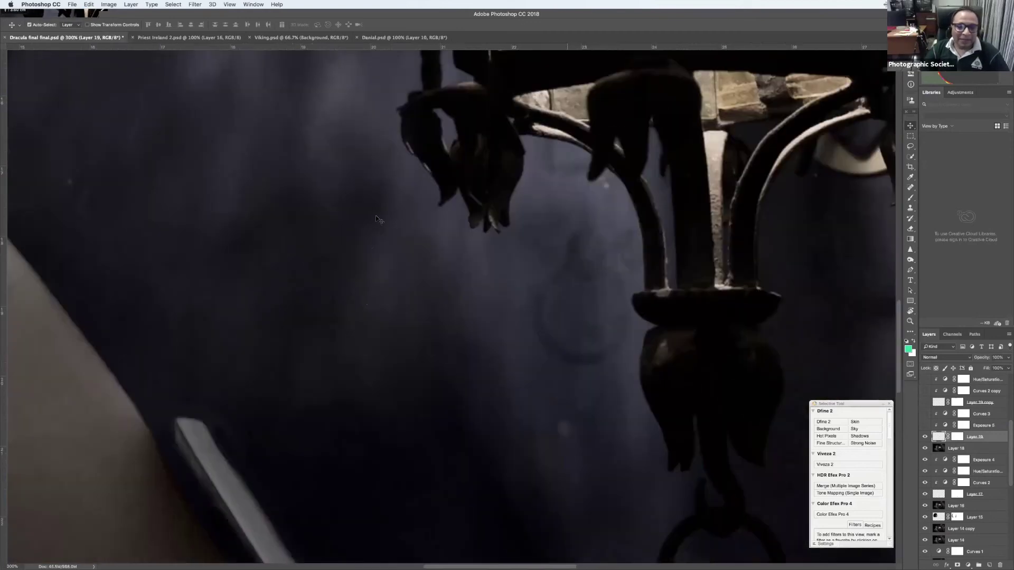
{"action": "scroll", "coordinate": [487, 272], "scroll_direction": "down", "scroll_amount": 10}
{"action": "scroll", "coordinate": [490, 275], "scroll_direction": "up", "scroll_amount": 1}
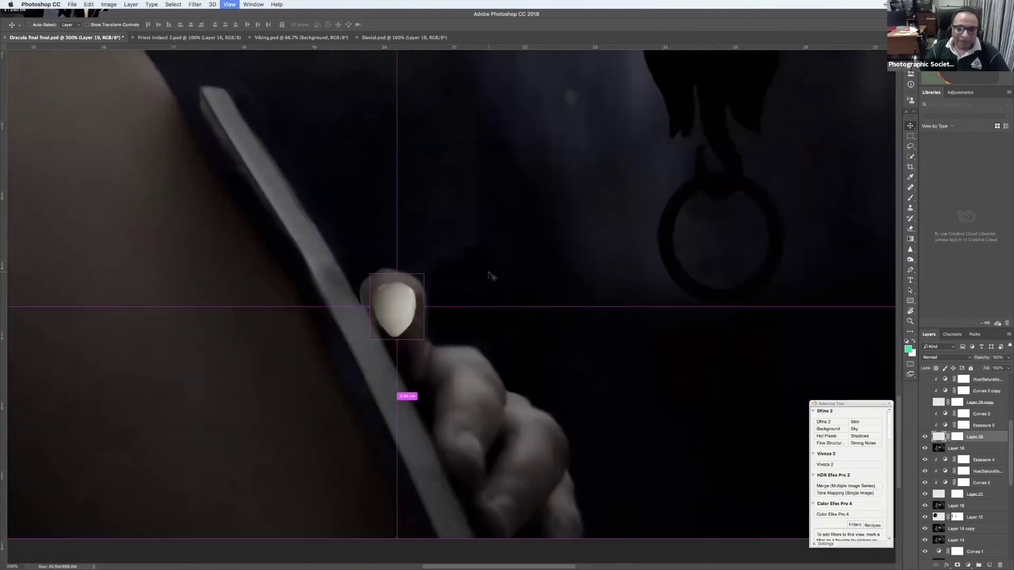
{"action": "key", "text": "super+0"}
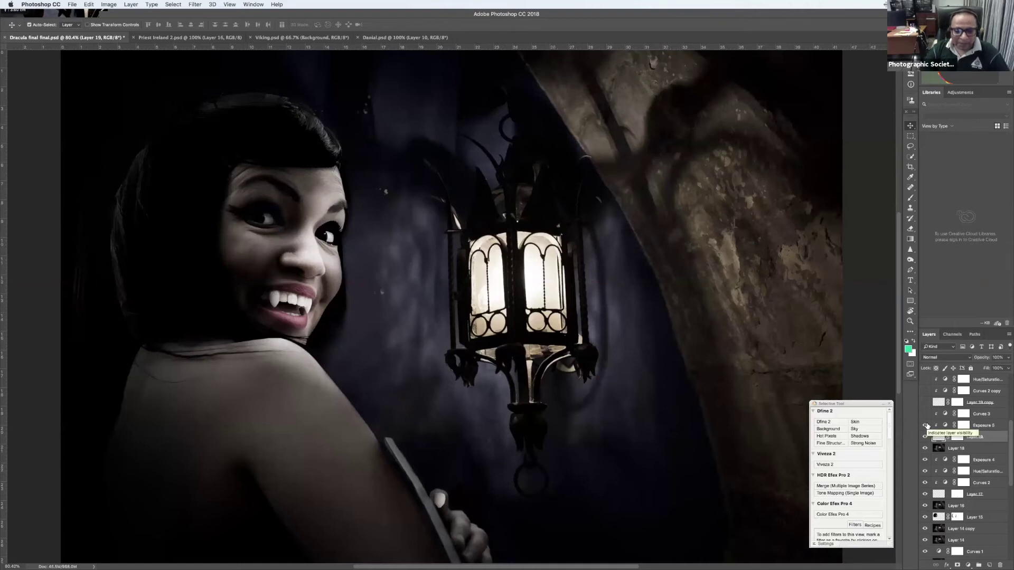
{"action": "left_click", "coordinate": [926, 426]}
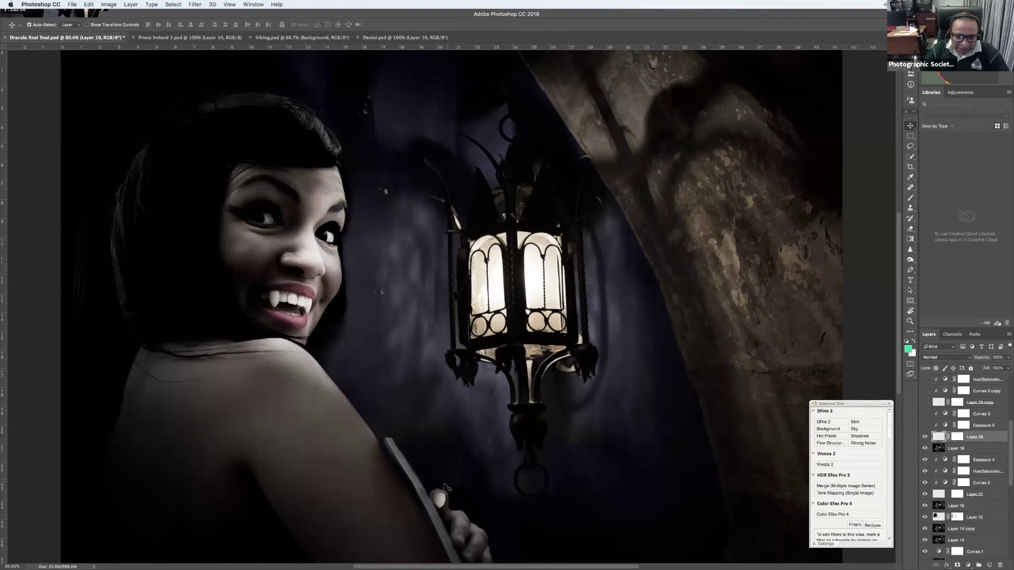
{"action": "left_click", "coordinate": [924, 425]}
{"action": "key", "text": "super+1"}
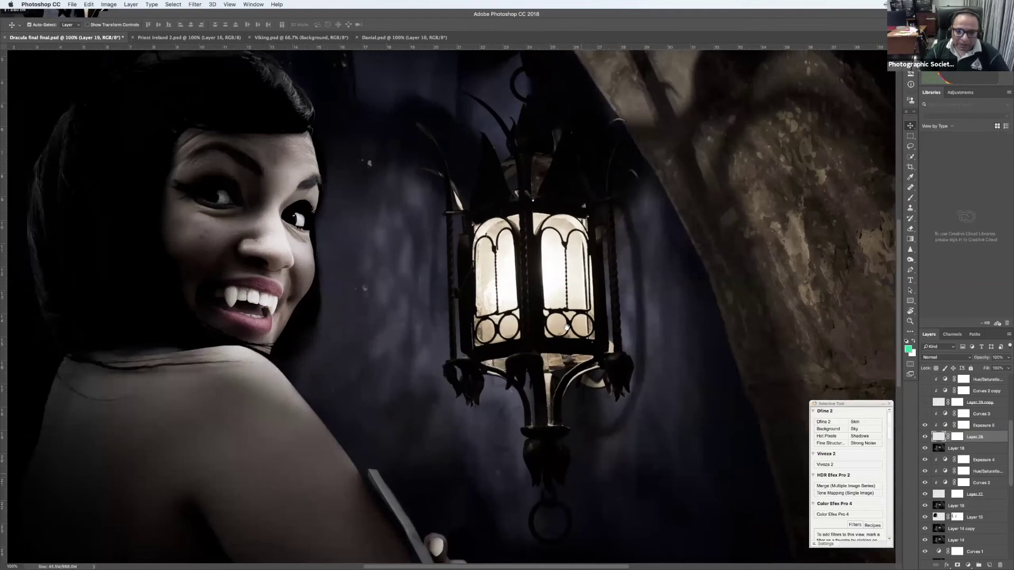
Toggle Curves 3 on and off to compare its effect on the Layer 19 fingernail, leaving the adjustment hidden
{"action": "scroll", "coordinate": [566, 327], "scroll_direction": "down", "scroll_amount": 5}
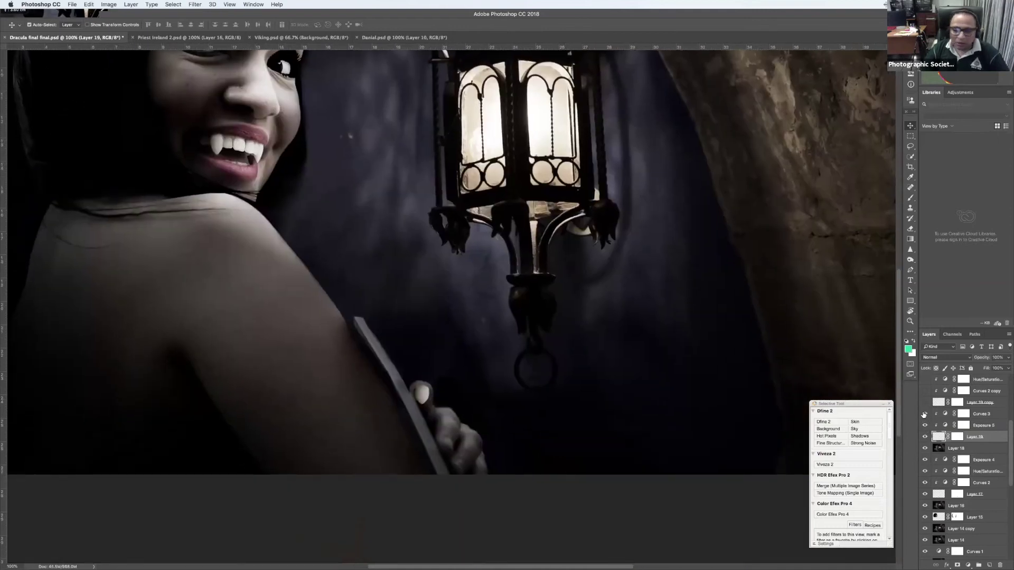
{"action": "left_click", "coordinate": [924, 415]}
{"action": "left_click", "coordinate": [924, 415]}
{"action": "left_click", "coordinate": [924, 414]}
{"action": "scroll", "coordinate": [626, 391], "scroll_direction": "up", "scroll_amount": 1}
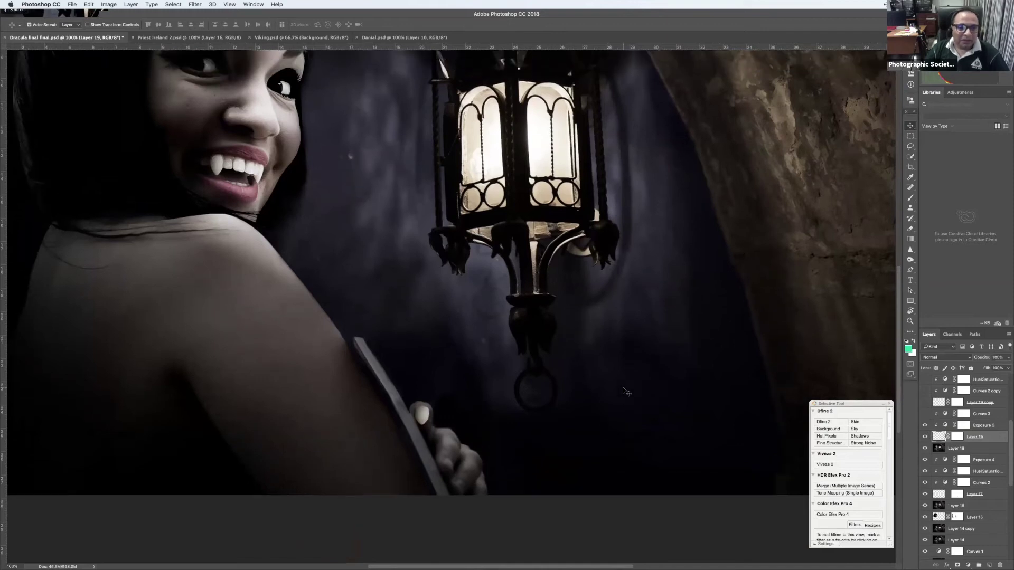
{"action": "scroll", "coordinate": [626, 392], "scroll_direction": "up", "scroll_amount": 1}
{"action": "scroll", "coordinate": [626, 393], "scroll_direction": "up", "scroll_amount": 3}
{"action": "scroll", "coordinate": [627, 395], "scroll_direction": "left", "scroll_amount": 2}
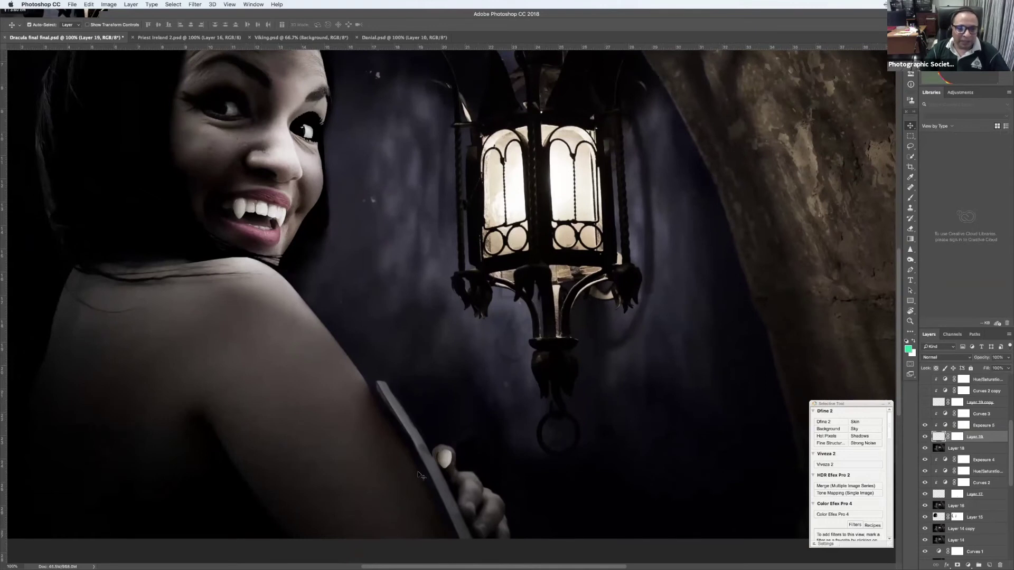
Show Curves 3 and Layer 19 copy, then move the second fingernail off the hand and undo the move
{"action": "left_click", "coordinate": [925, 413]}
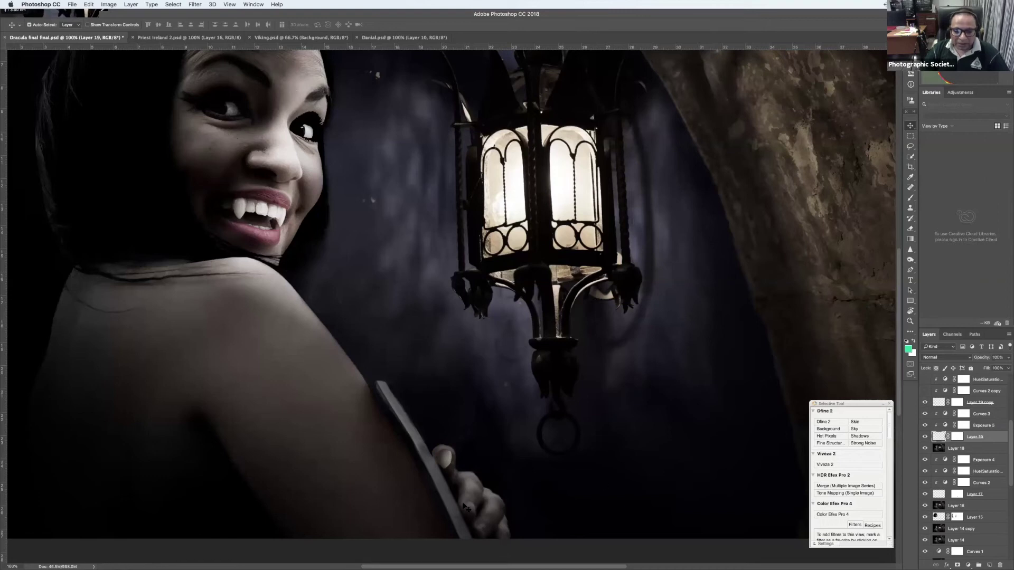
{"action": "left_click_drag", "start_coordinate": [468, 510], "coordinate": [488, 504]}
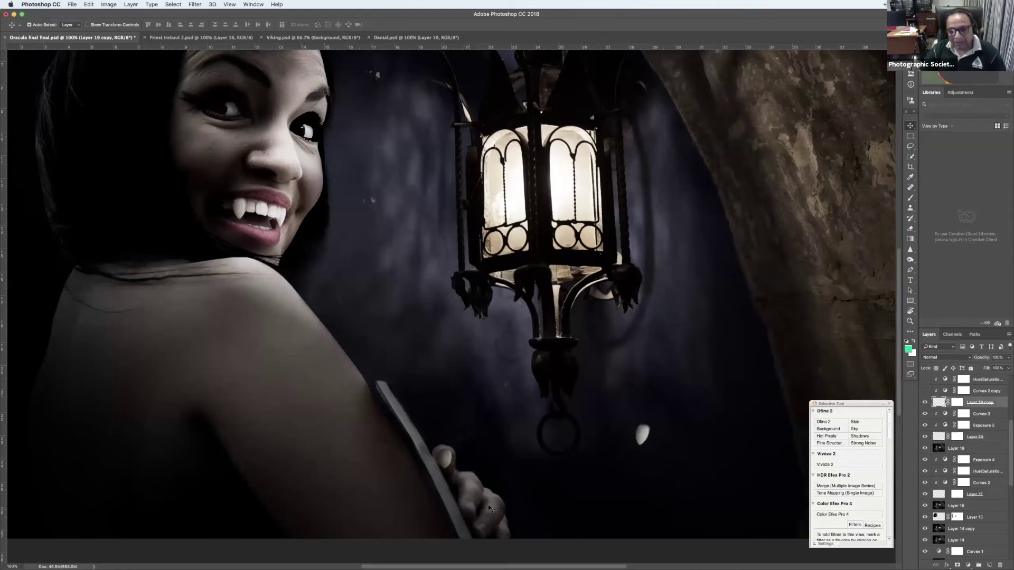
{"action": "key", "text": "super+z"}
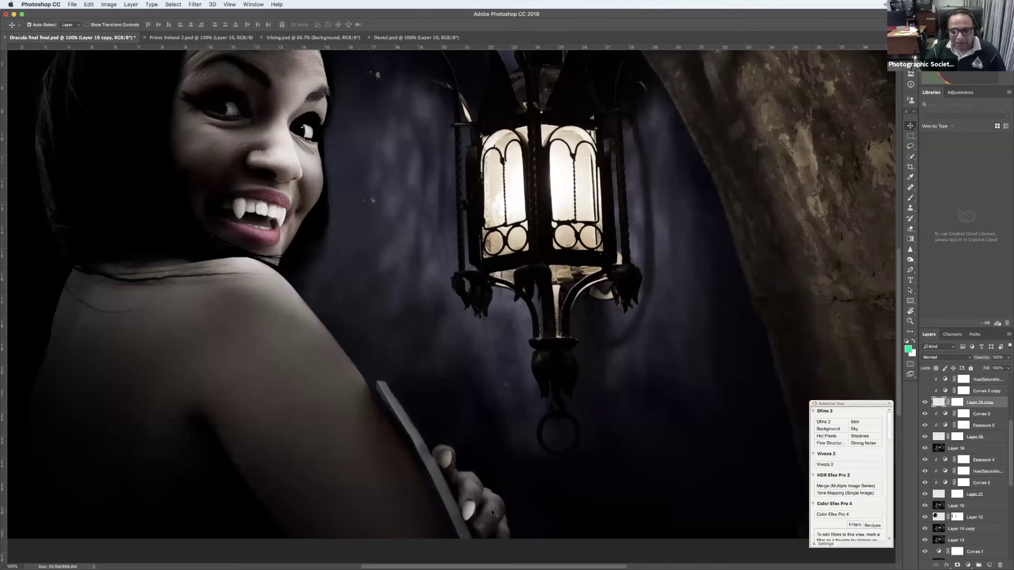
Show the clipped Curves, Hue/Saturation and Exposure adjustments directly above Layer 19 copy
{"action": "left_click", "coordinate": [925, 391]}
{"action": "scroll", "coordinate": [928, 404], "scroll_direction": "up", "scroll_amount": 3}
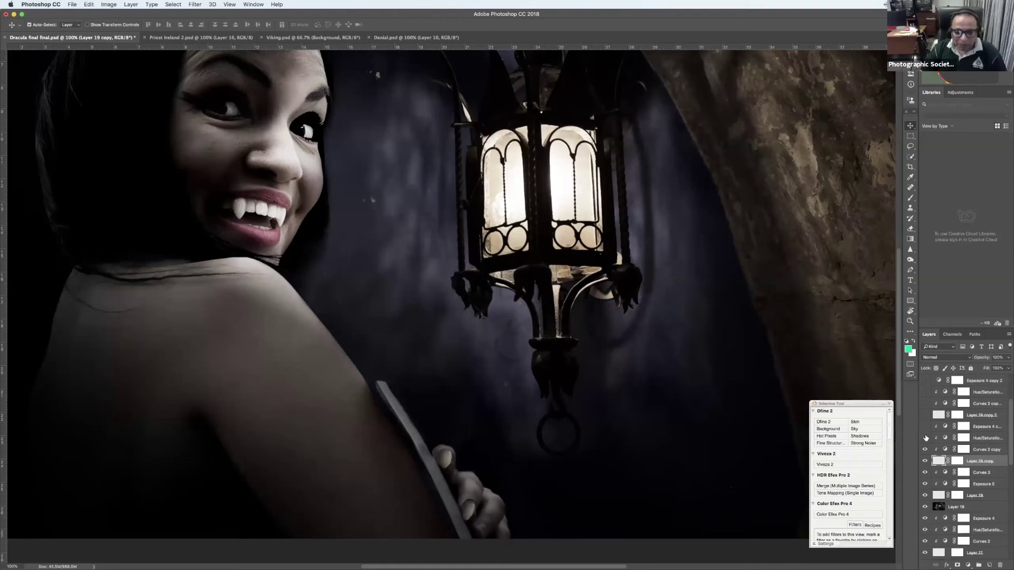
{"action": "scroll", "coordinate": [924, 449], "scroll_direction": "up", "scroll_amount": 3}
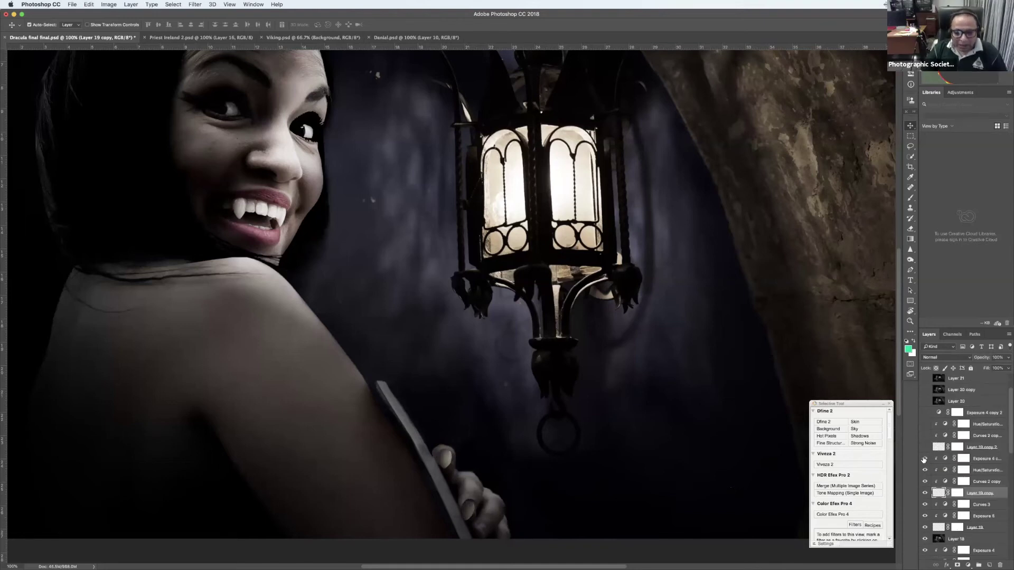
Show Layer 19 copy 2 with the third fingernail, along with its clipped Curves adjustment
{"action": "left_click", "coordinate": [925, 446]}
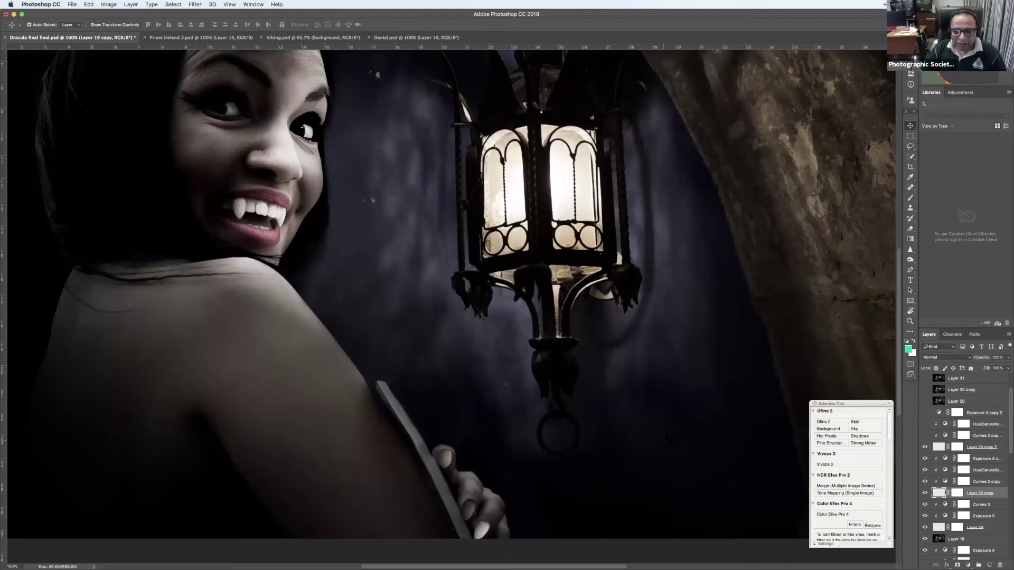
{"action": "scroll", "coordinate": [925, 447], "scroll_direction": "down", "scroll_amount": 5}
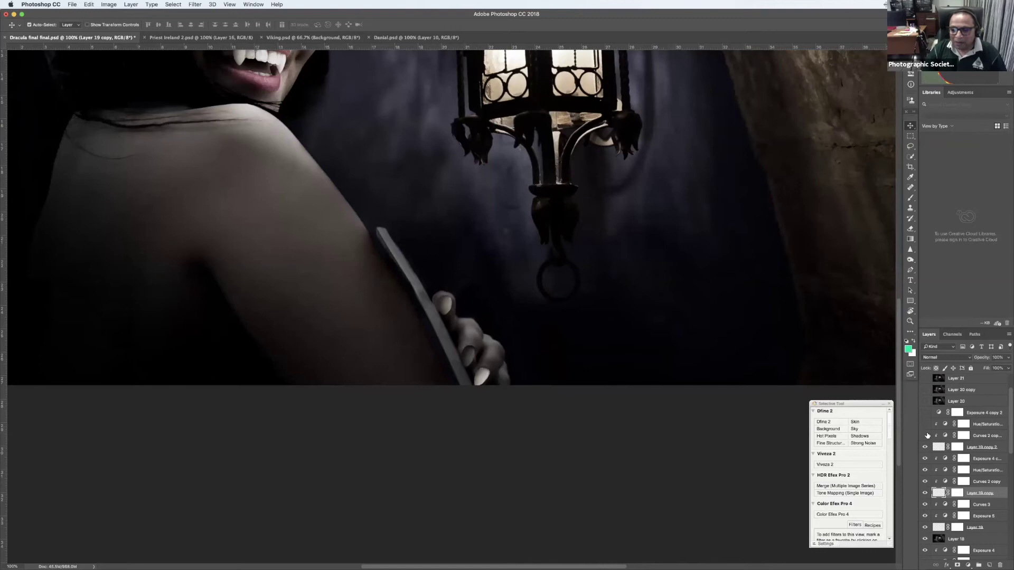
{"action": "left_click", "coordinate": [925, 435]}
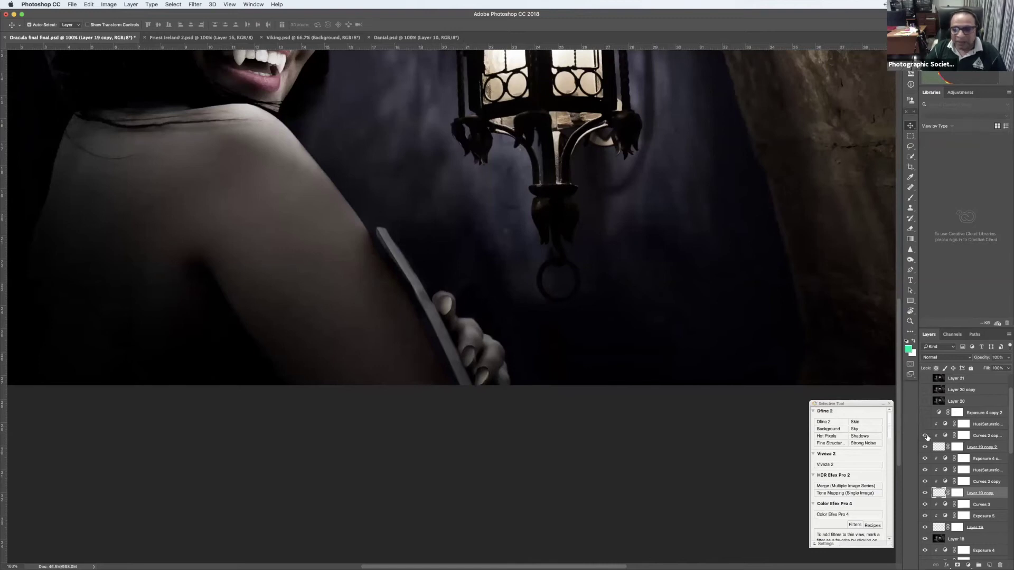
Show the clipped Hue/Saturation adjustment and Exposure 4 copy 2 above Layer 19 copy 2, with the whole image in view
{"action": "left_click", "coordinate": [925, 424]}
{"action": "left_click", "coordinate": [925, 424]}
{"action": "left_click", "coordinate": [925, 424]}
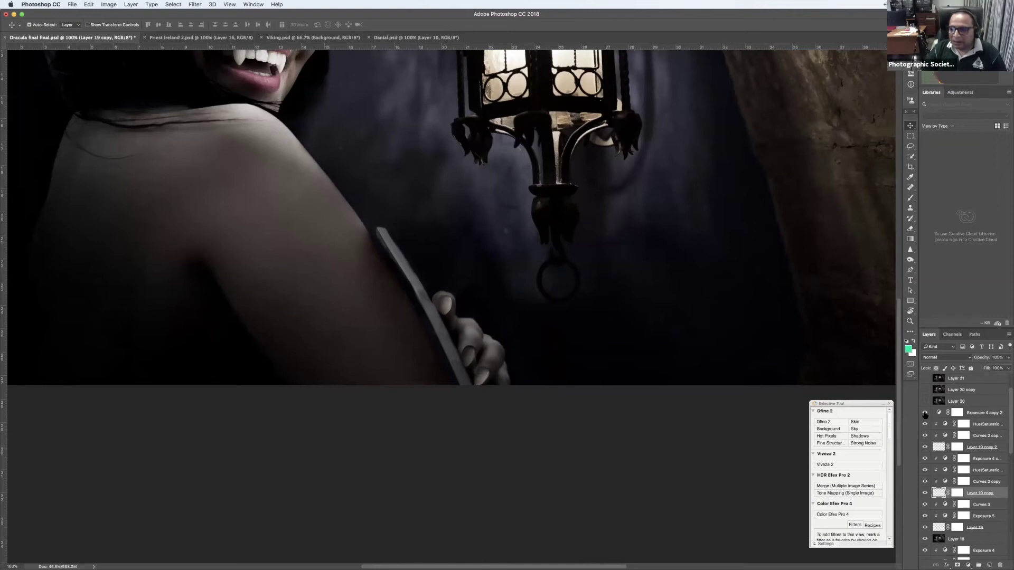
{"action": "left_click", "coordinate": [925, 413]}
{"action": "key", "text": "super+0"}
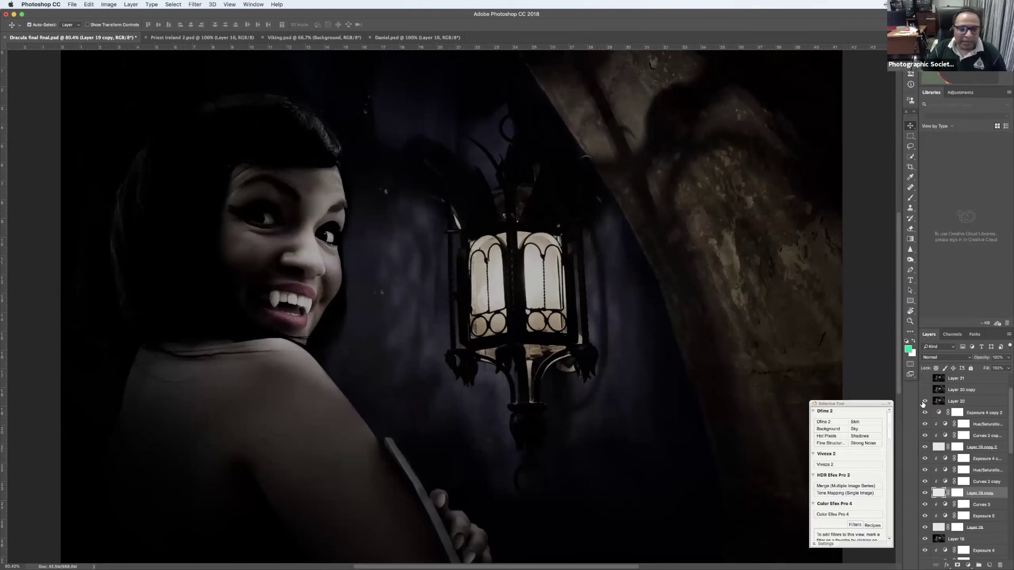
Show Layer 20, Layer 20 copy and Layer 21, along with the Curves 4 adjustment above them
{"action": "left_click", "coordinate": [924, 411]}
{"action": "left_click", "coordinate": [925, 401]}
{"action": "left_click", "coordinate": [925, 389]}
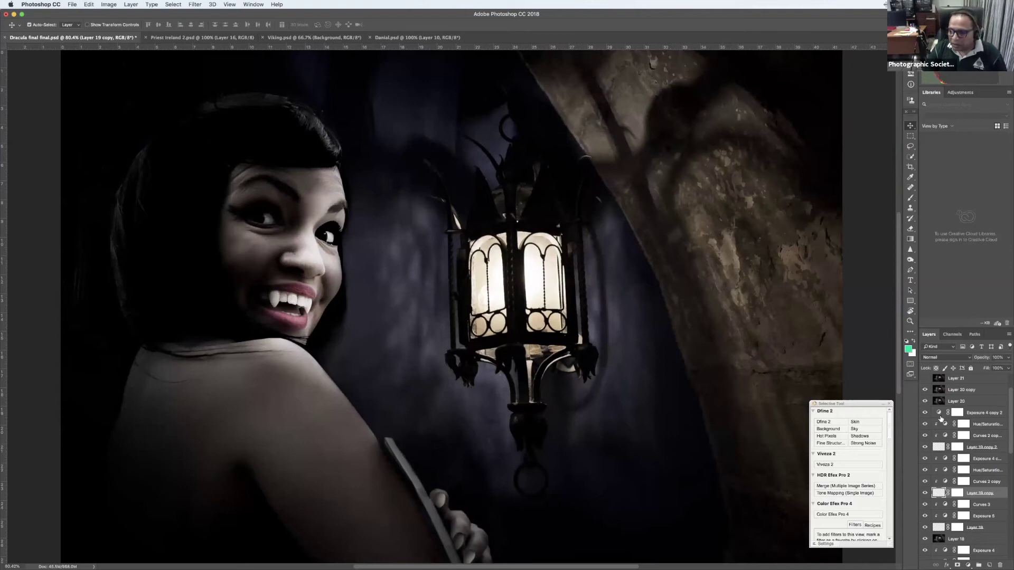
{"action": "scroll", "coordinate": [925, 416], "scroll_direction": "up", "scroll_amount": 2}
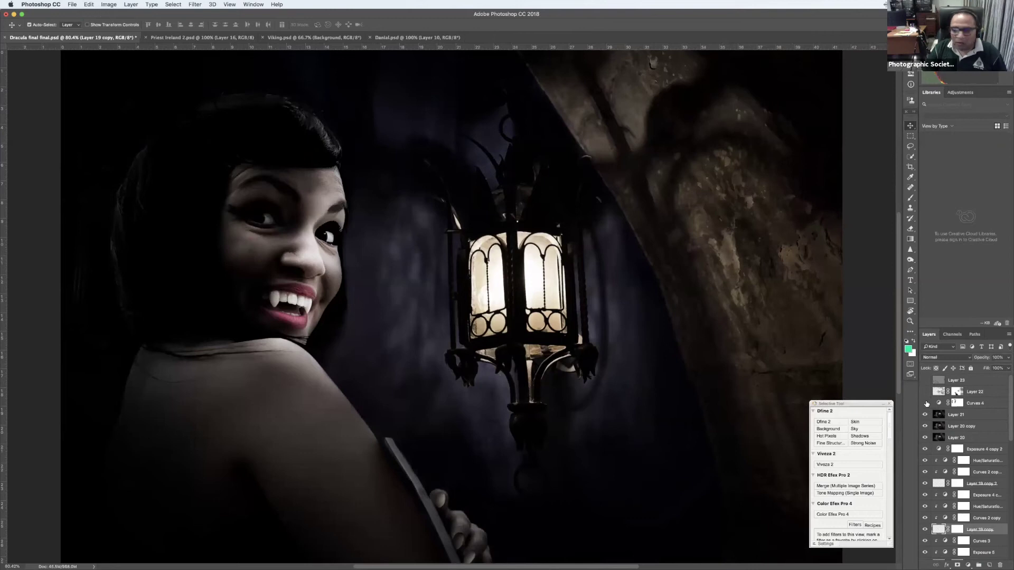
{"action": "left_click", "coordinate": [925, 403]}
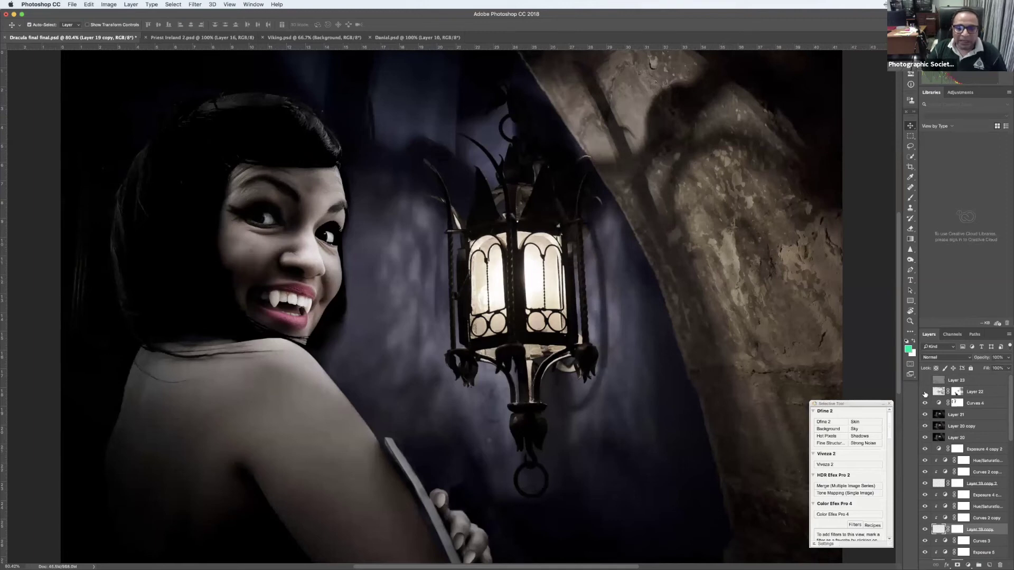
Toggle Layer 22 to compare its texture on the wall and lantern background, leaving the layer shown
{"action": "left_click", "coordinate": [925, 393]}
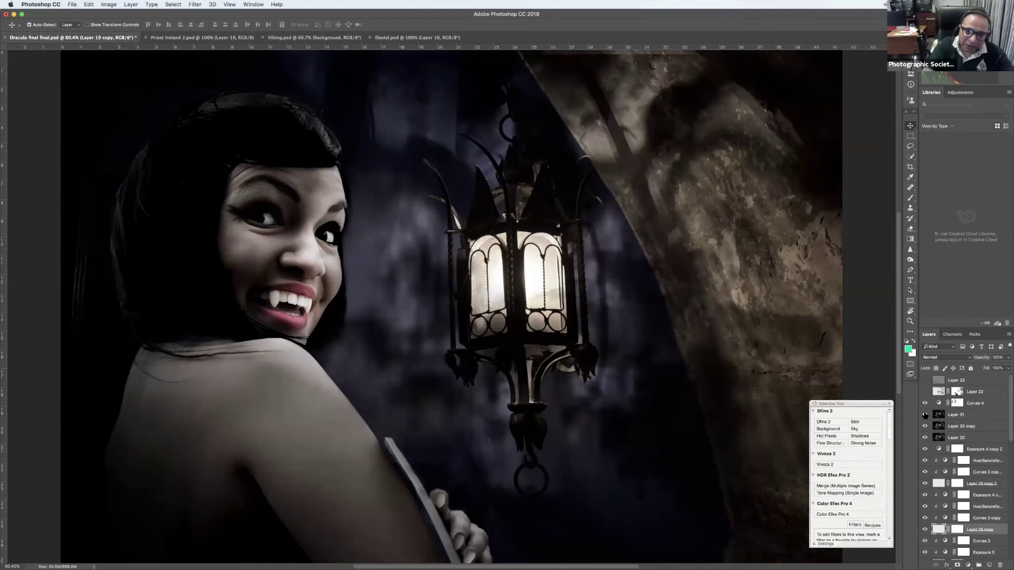
{"action": "left_click", "coordinate": [925, 415]}
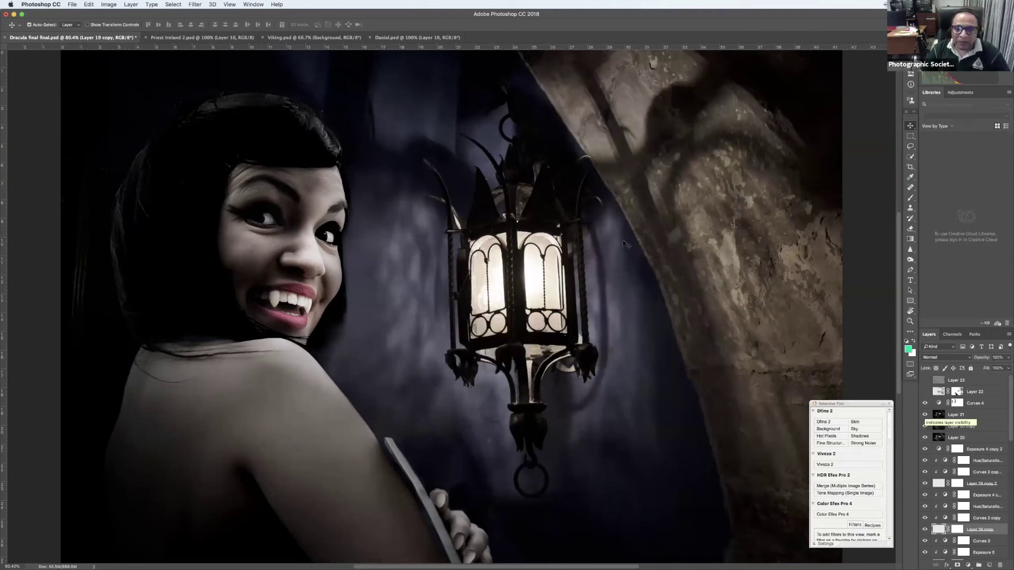
{"action": "left_click", "coordinate": [925, 392]}
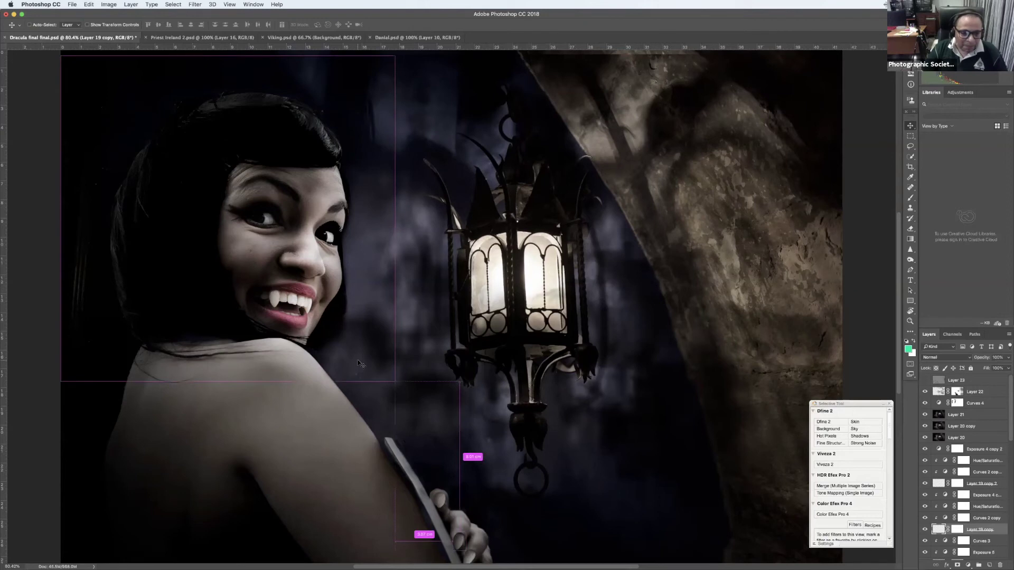
Examine the woman's face, bare back and hand up close at 100% for uneven light and shadow
{"action": "key", "text": "super+plus"}
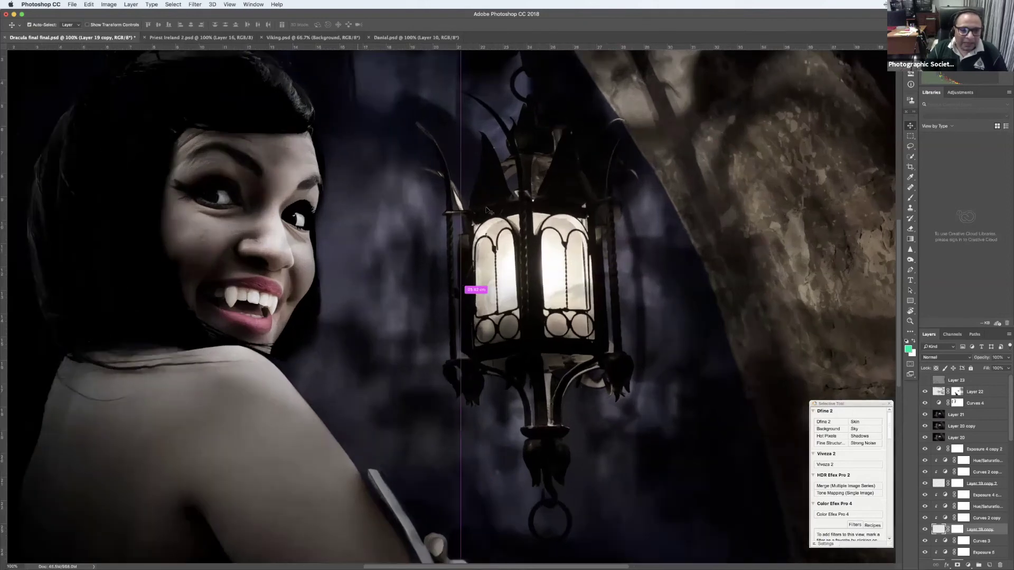
{"action": "scroll", "coordinate": [293, 211], "scroll_direction": "down", "scroll_amount": 1}
{"action": "scroll", "coordinate": [368, 226], "scroll_direction": "down", "scroll_amount": 3}
{"action": "scroll", "coordinate": [369, 226], "scroll_direction": "left", "scroll_amount": 3}
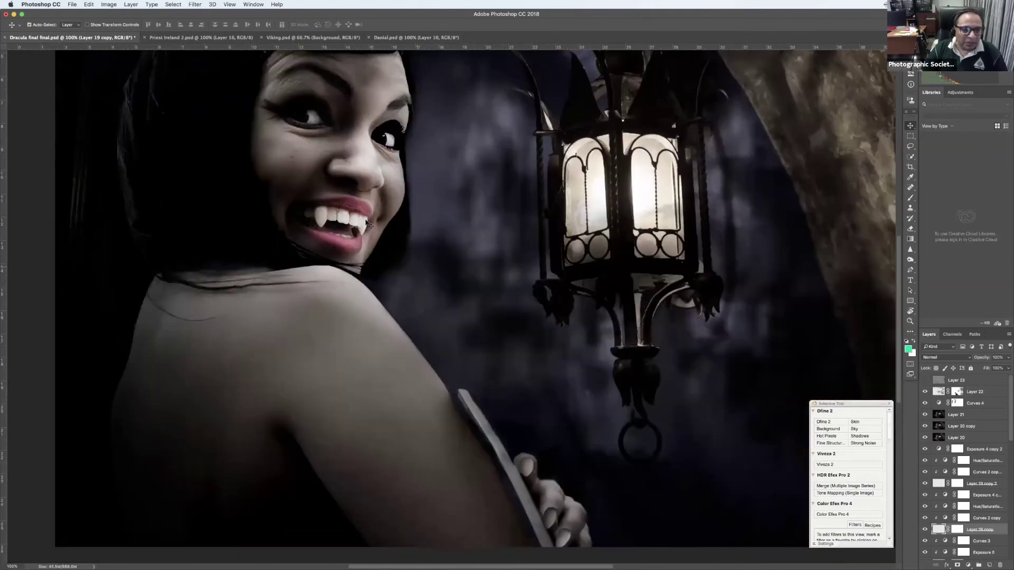
{"action": "scroll", "coordinate": [479, 226], "scroll_direction": "down", "scroll_amount": 3}
{"action": "scroll", "coordinate": [478, 227], "scroll_direction": "left", "scroll_amount": 3}
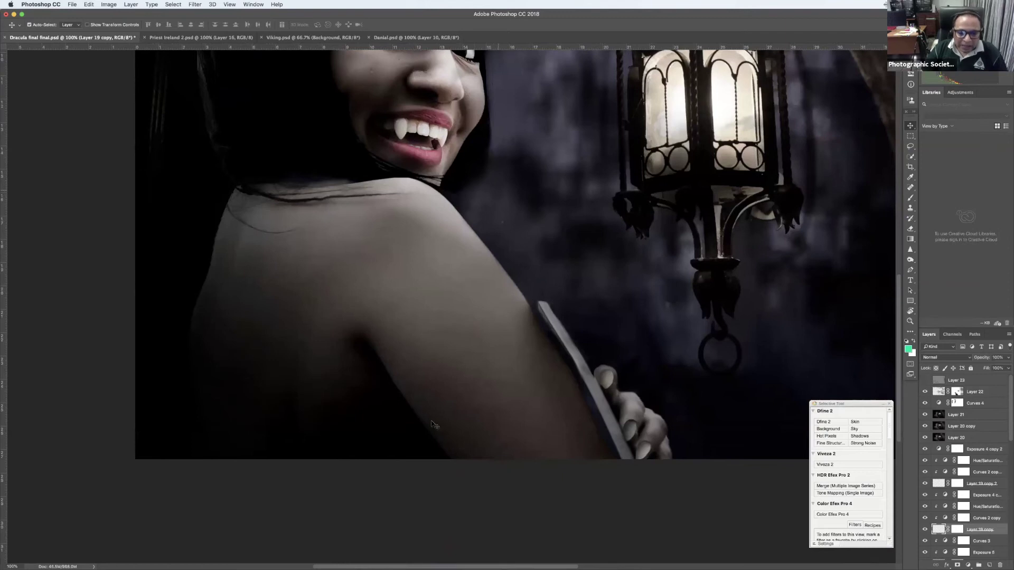
{"action": "scroll", "coordinate": [467, 462], "scroll_direction": "up", "scroll_amount": 1}
{"action": "scroll", "coordinate": [369, 295], "scroll_direction": "up", "scroll_amount": 1}
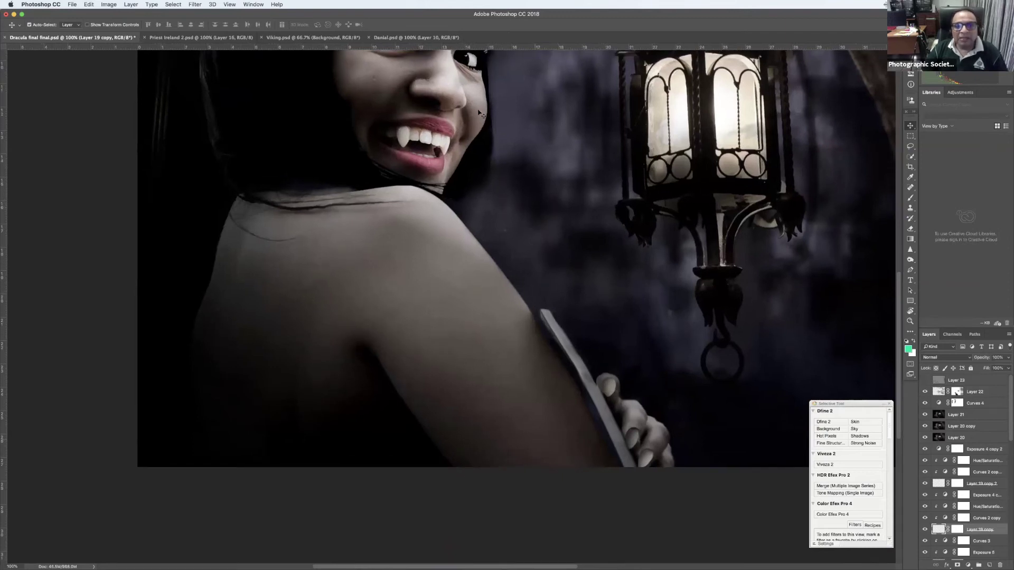
{"action": "scroll", "coordinate": [523, 157], "scroll_direction": "up", "scroll_amount": 5}
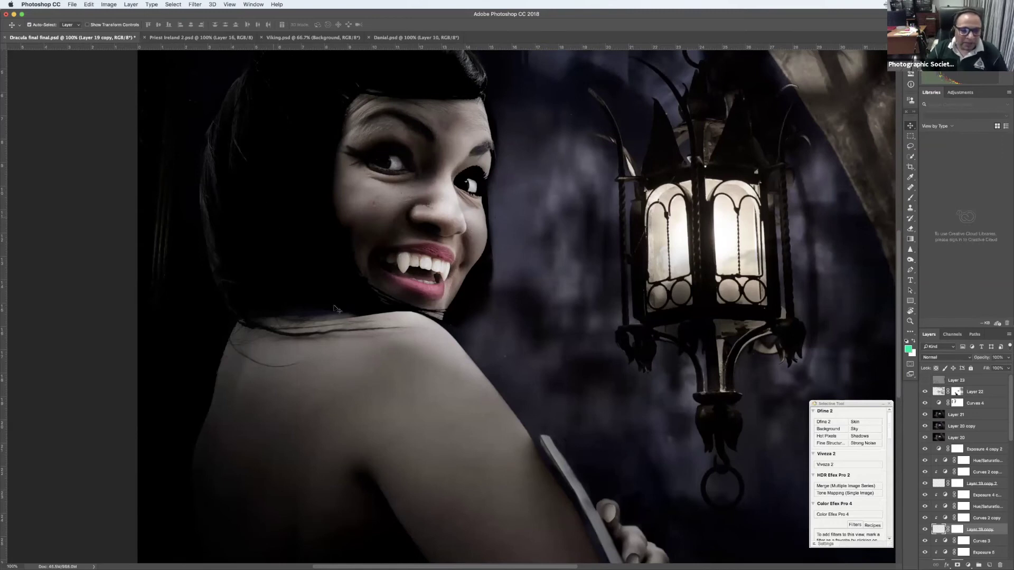
{"action": "scroll", "coordinate": [238, 322], "scroll_direction": "down", "scroll_amount": 3}
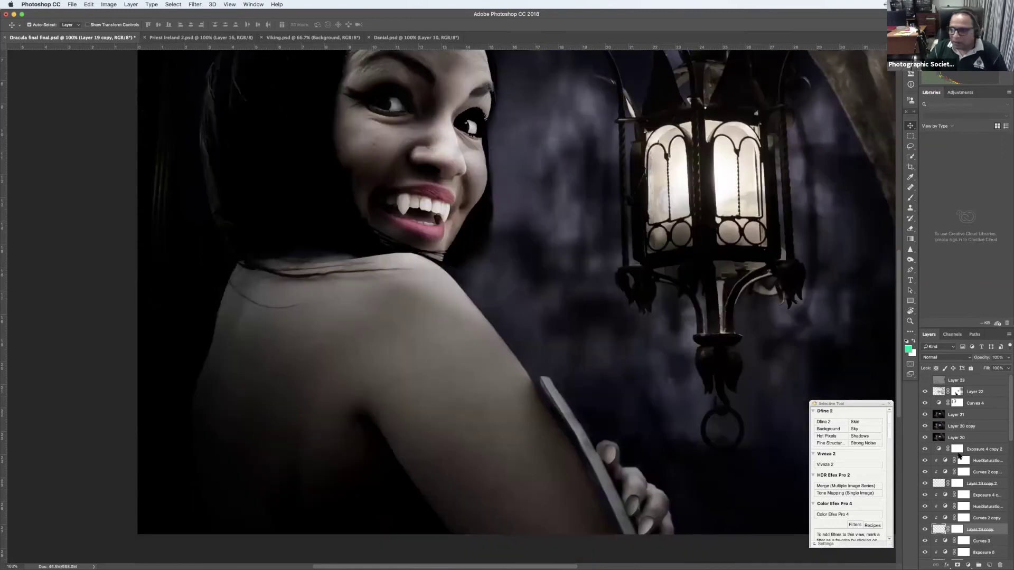
Toggle Layer 23 to compare its effect on the shading, then delete the layer
{"action": "left_click", "coordinate": [927, 380]}
{"action": "left_click", "coordinate": [926, 380]}
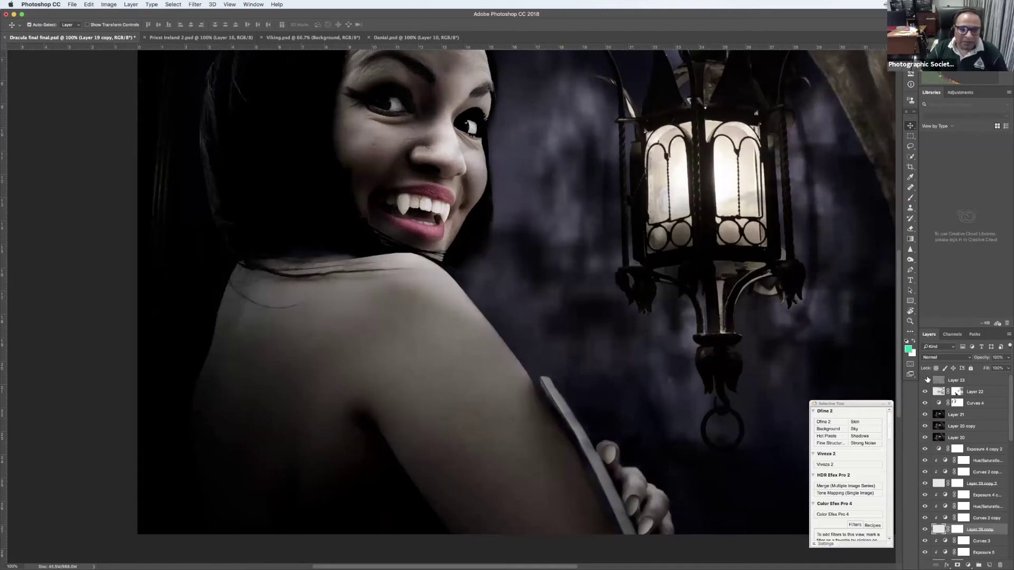
{"action": "left_click", "coordinate": [925, 380]}
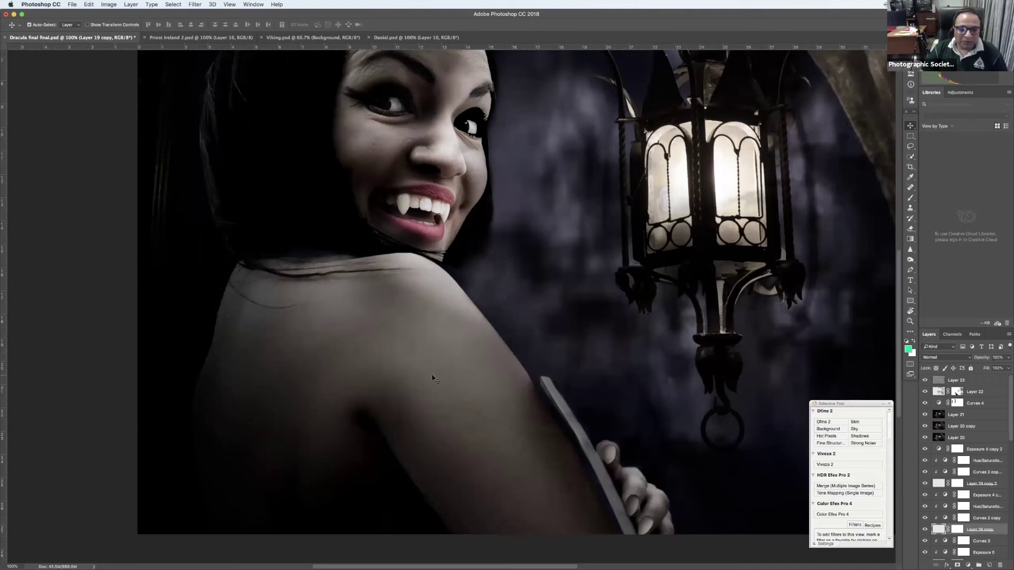
{"action": "left_click", "coordinate": [960, 381]}
{"action": "key", "text": "Delete"}
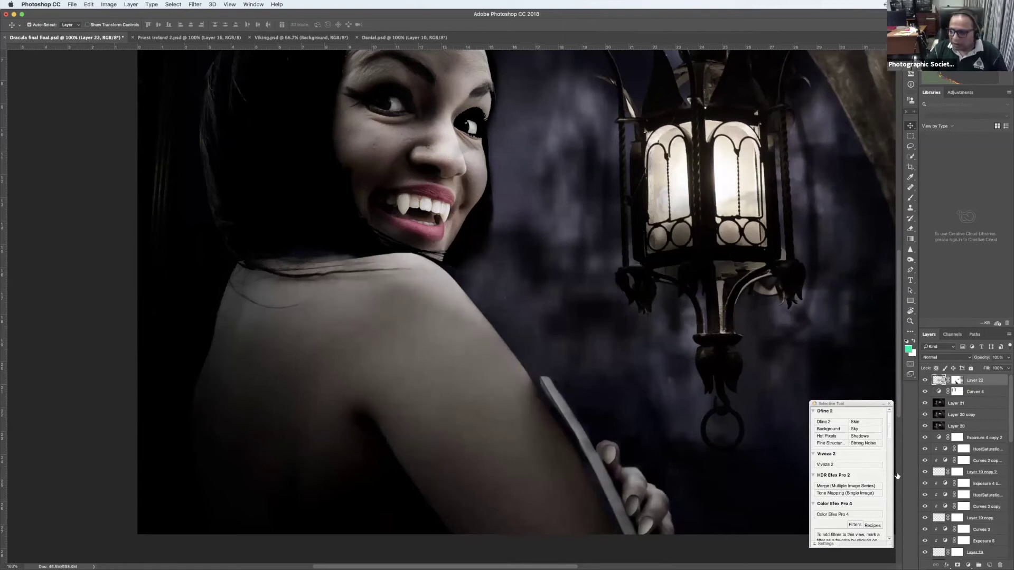
Add a new layer above Layer 22, fill it with 50% Gray and set its blend mode to Overlay
{"action": "left_click", "coordinate": [989, 562]}
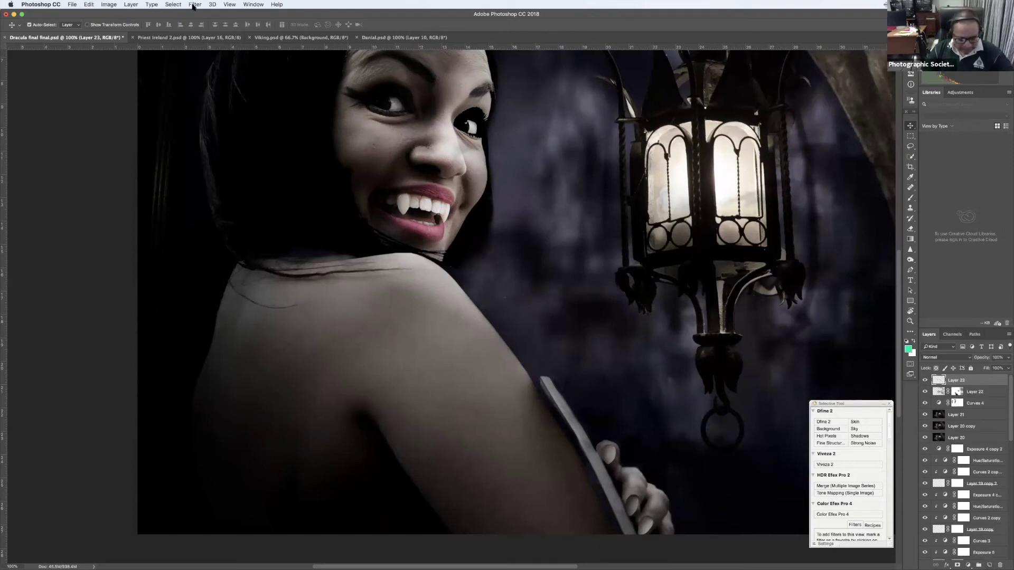
{"action": "key", "text": "shift+BackSpace"}
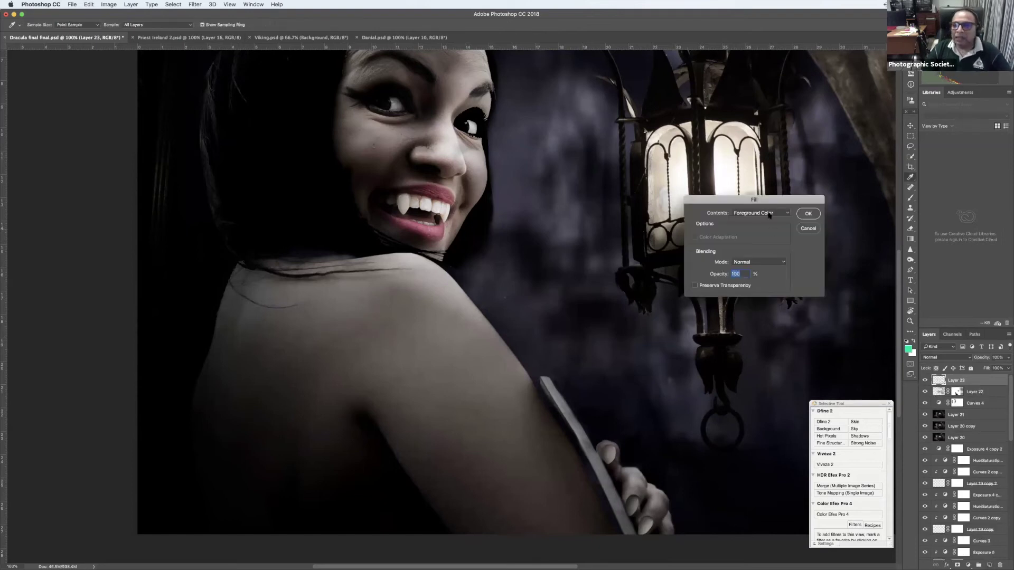
{"action": "left_click", "coordinate": [760, 213]}
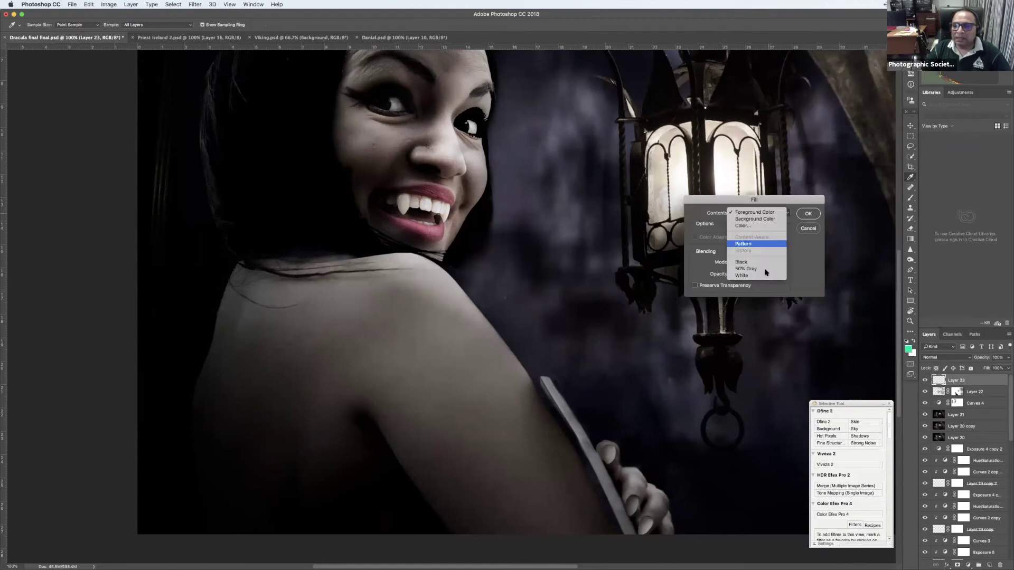
{"action": "left_click", "coordinate": [813, 215]}
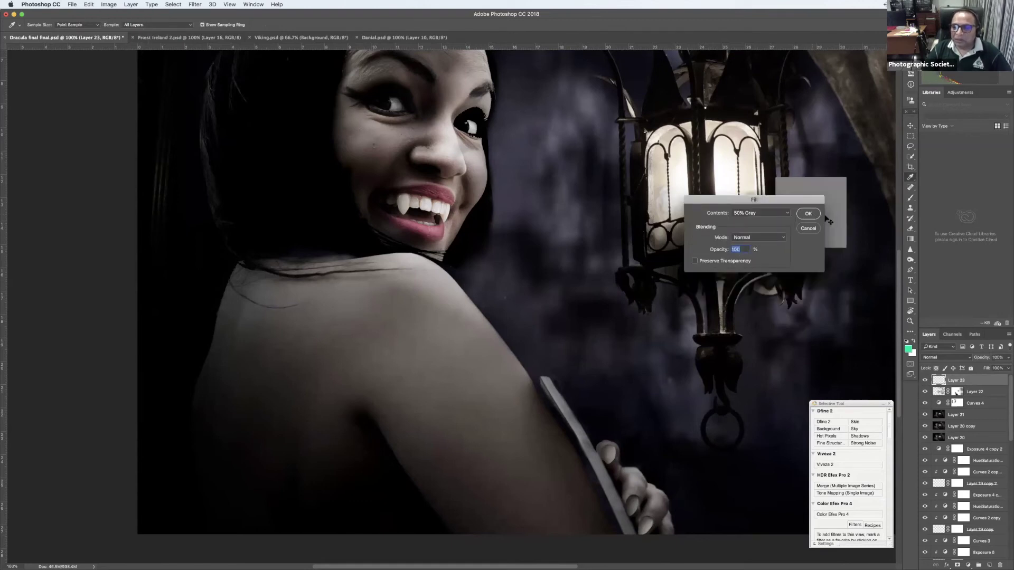
{"action": "key", "text": "Return"}
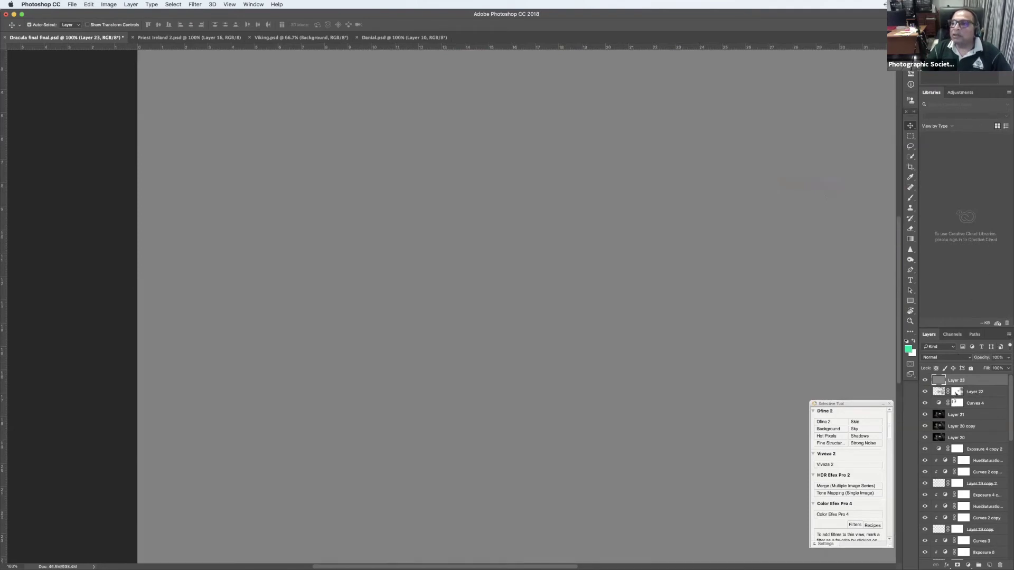
{"action": "left_click", "coordinate": [933, 359]}
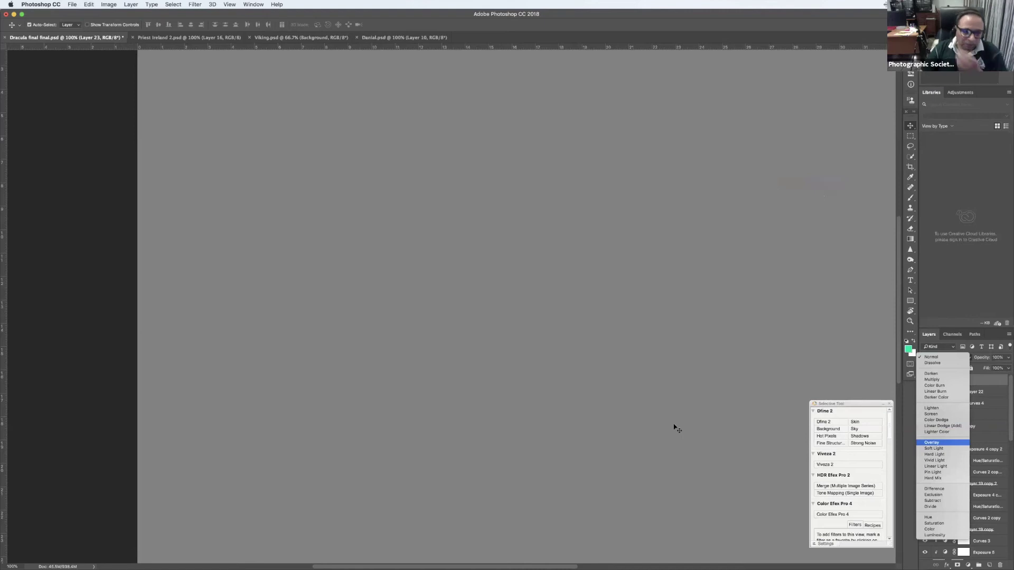
{"action": "key", "text": "Return"}
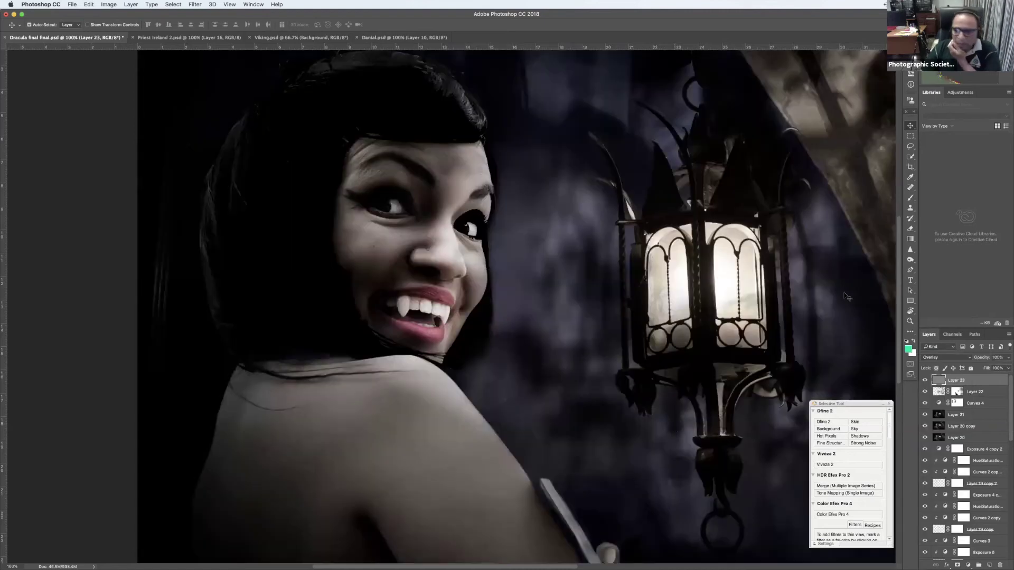
Darken the outer edge of the woman's back below her hair with the Burn tool on the gray layer
{"action": "left_click", "coordinate": [910, 261]}
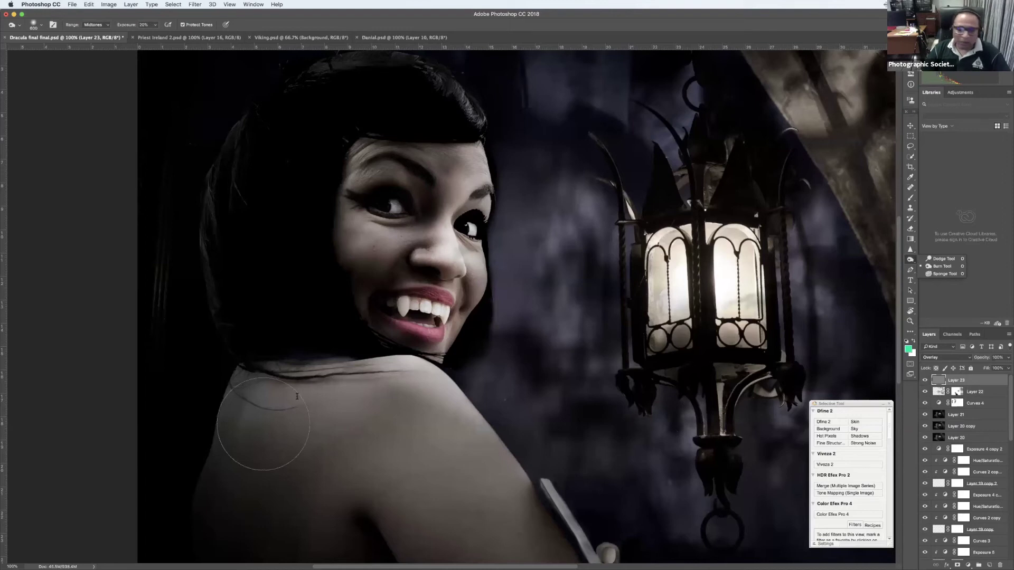
{"action": "left_click", "coordinate": [252, 493]}
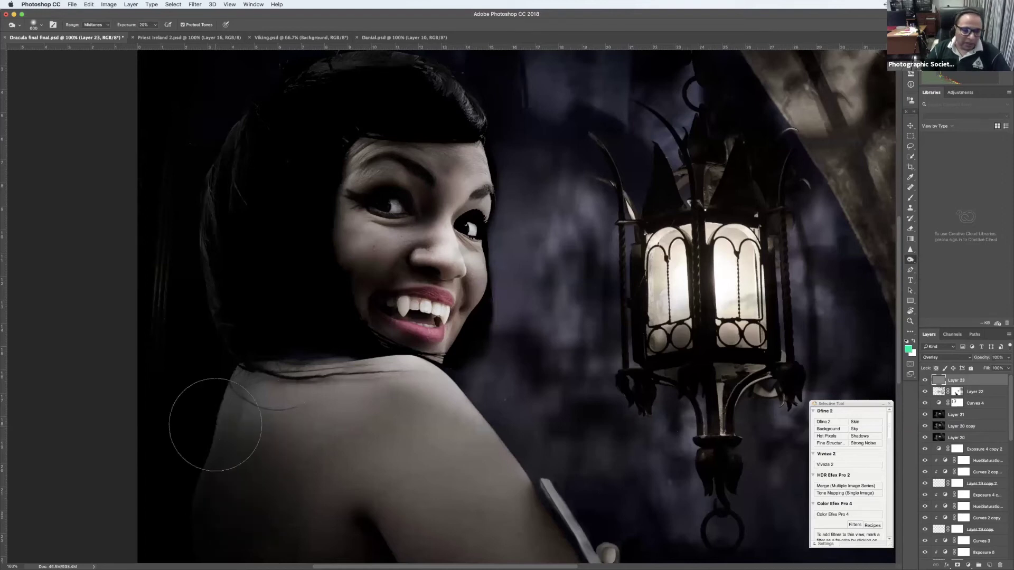
{"action": "left_click_drag", "start_coordinate": [216, 424], "coordinate": [235, 400]}
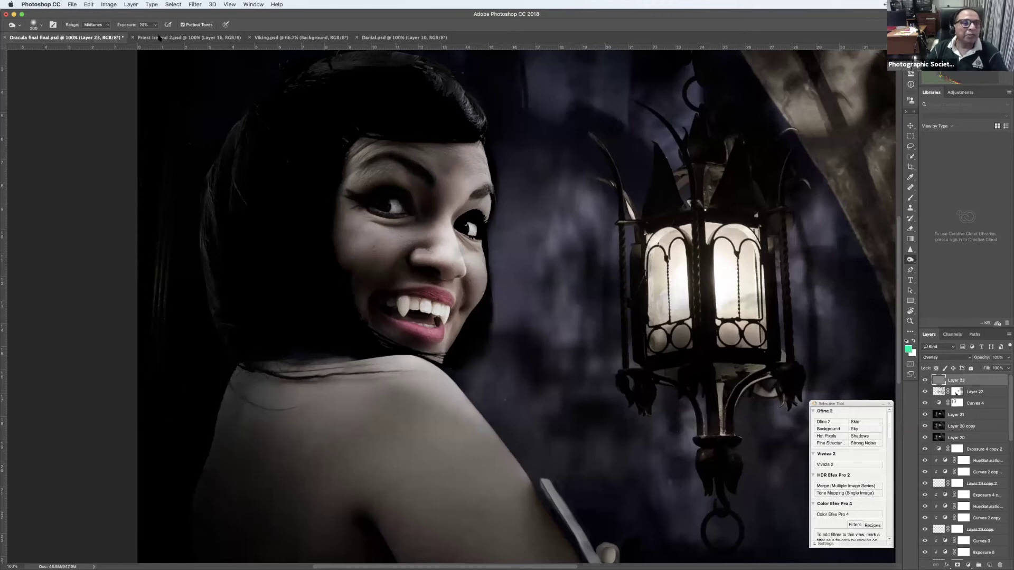
Review the Burn tool's tonal range options, keep Midtones, and burn the upper back further
{"action": "left_click", "coordinate": [90, 25]}
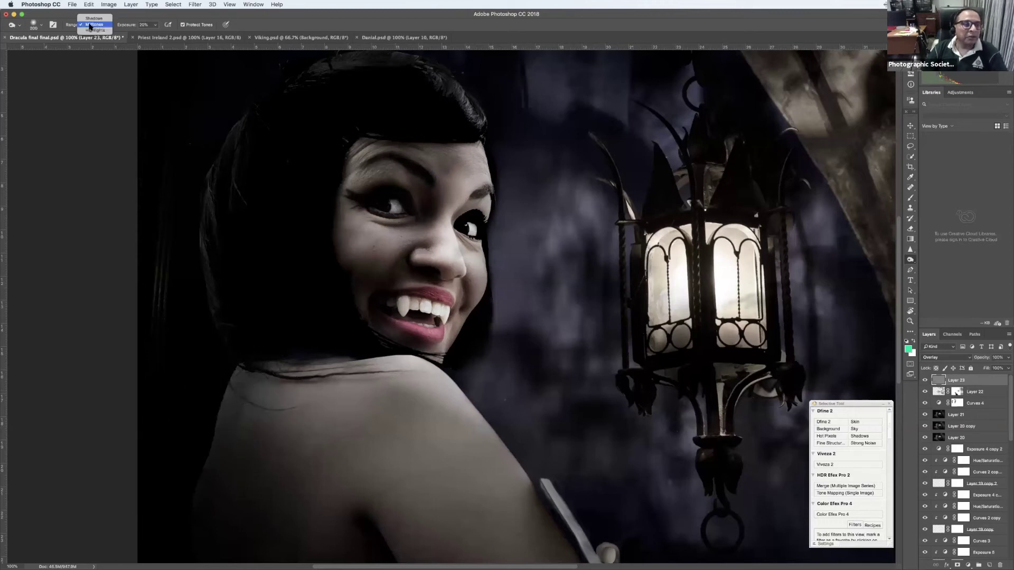
{"action": "left_click", "coordinate": [91, 25]}
{"action": "left_click", "coordinate": [94, 26]}
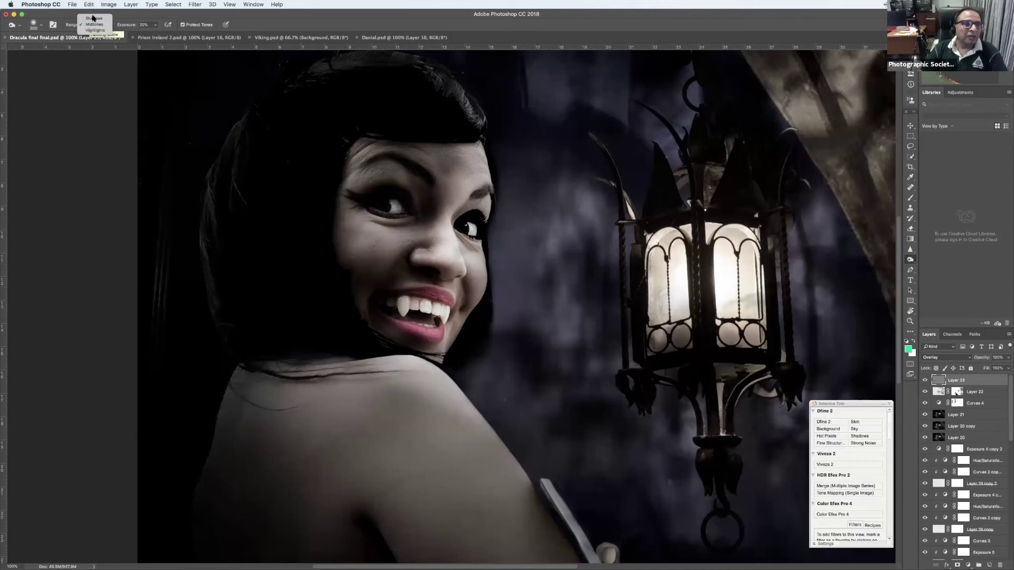
{"action": "left_click", "coordinate": [71, 35]}
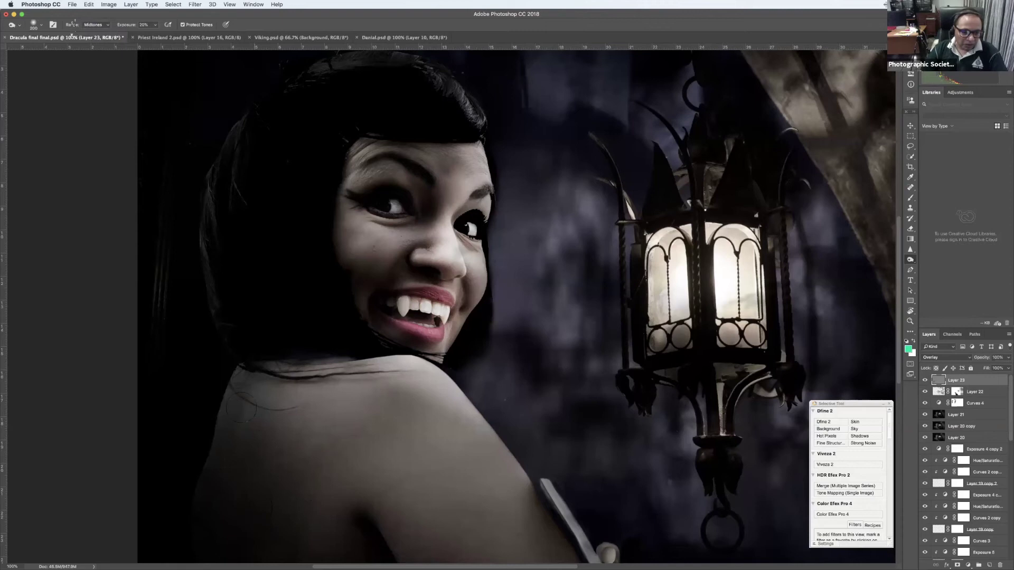
{"action": "left_click", "coordinate": [230, 414]}
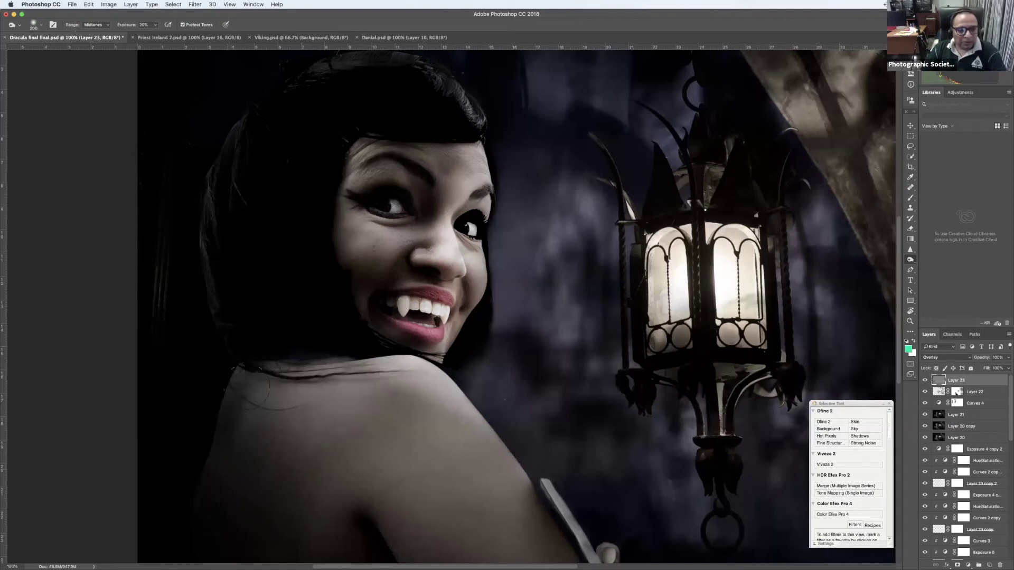
Enlarge the Burn brush and darken the outer edge of the hair and the background behind the woman's head
{"action": "key", "text": "bracketright"}
{"action": "key", "text": "bracketright"}
{"action": "key", "text": "bracketright"}
{"action": "key", "text": "bracketright"}
{"action": "key", "text": "bracketright"}
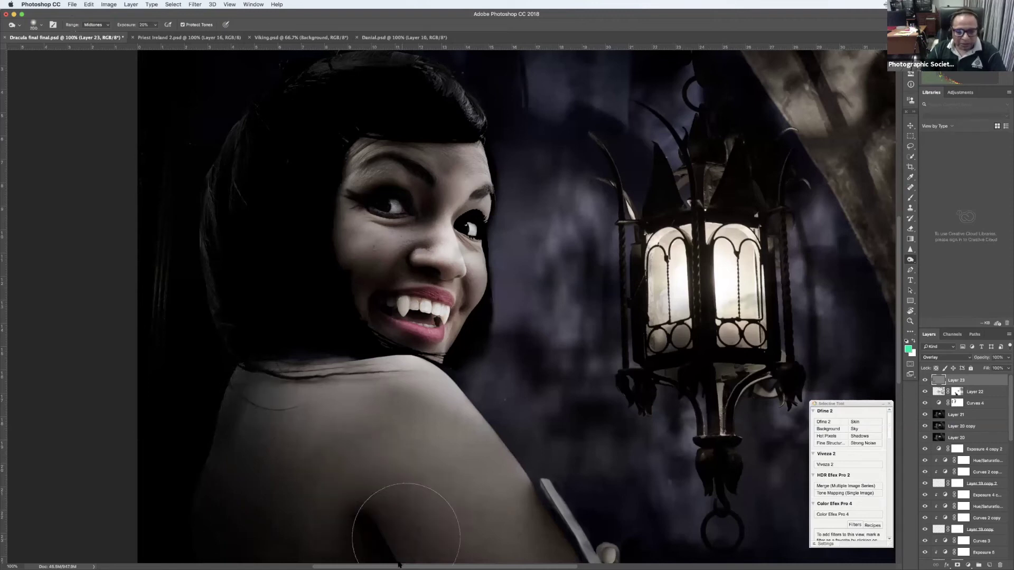
{"action": "scroll", "coordinate": [389, 388], "scroll_direction": "right", "scroll_amount": 2}
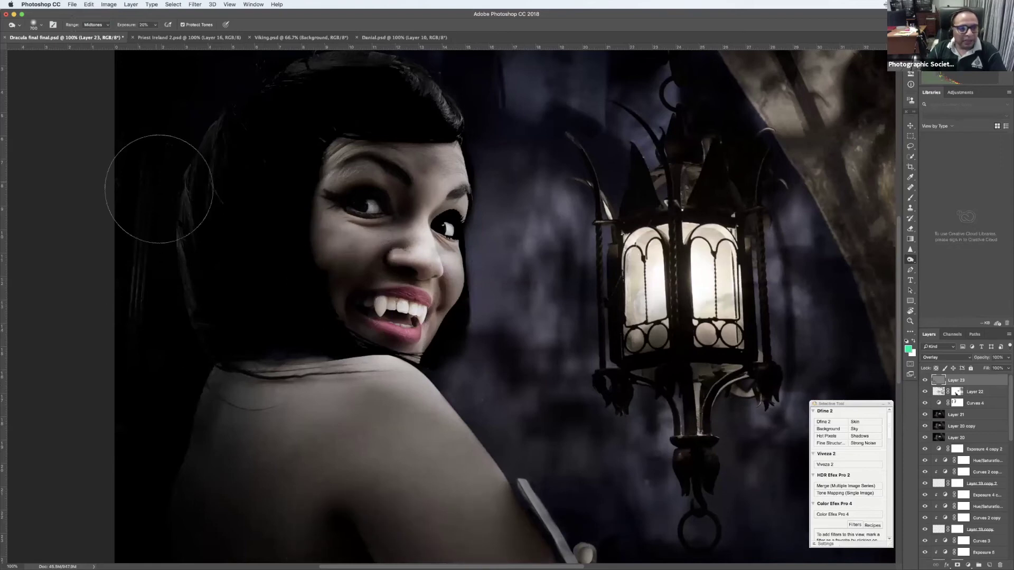
{"action": "left_click_drag", "start_coordinate": [159, 189], "coordinate": [187, 307]}
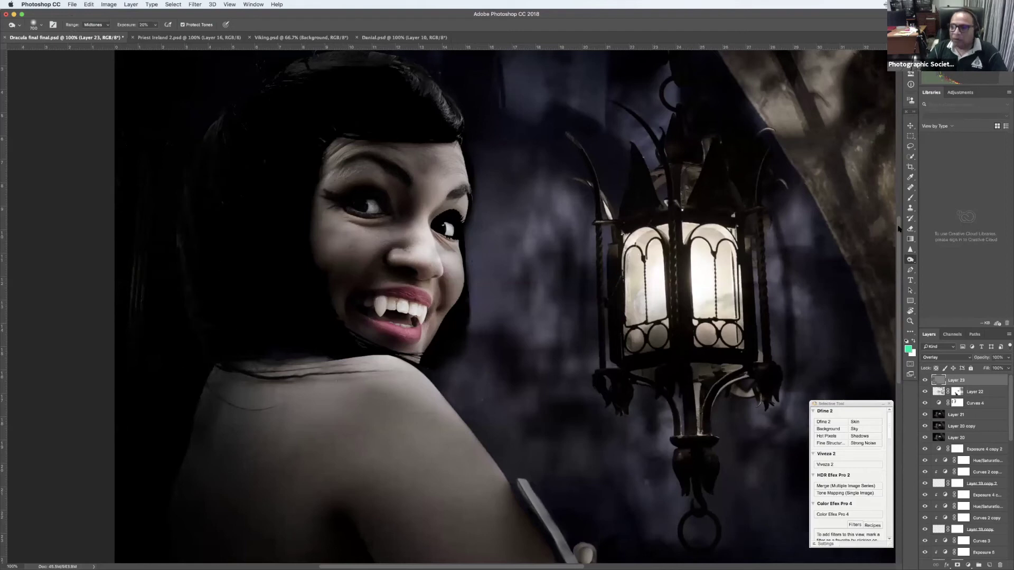
Lighten the woman's face on the gray layer with an enlarged Dodge tool brush set to the Highlights range
{"action": "right_click", "coordinate": [910, 259]}
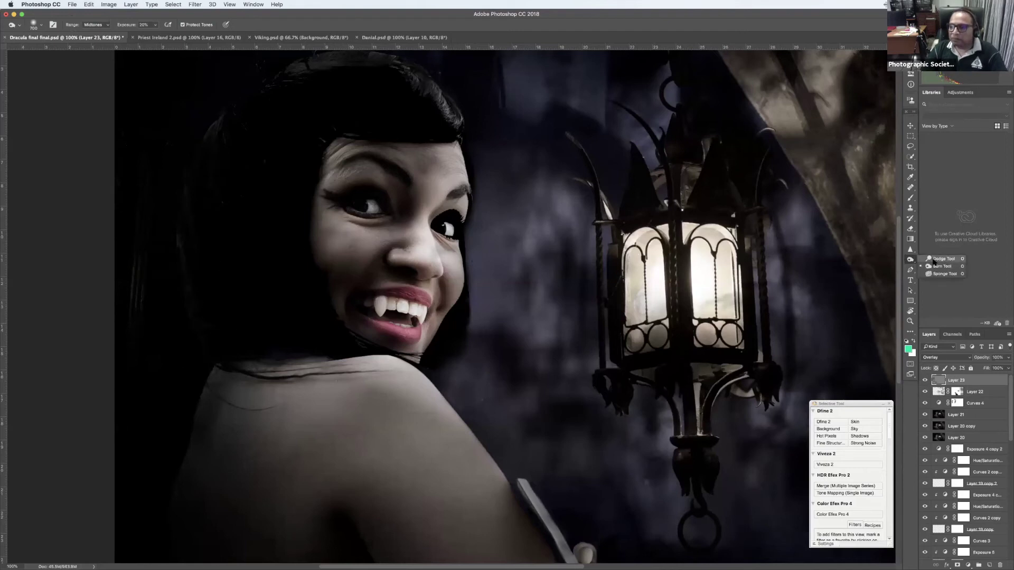
{"action": "left_click", "coordinate": [933, 259]}
{"action": "key", "text": "bracketright"}
{"action": "key", "text": "bracketright"}
{"action": "key", "text": "bracketright"}
{"action": "key", "text": "bracketright"}
{"action": "key", "text": "bracketright"}
{"action": "mouse_move", "coordinate": [365, 259]}
{"action": "left_mouse_down"}
{"action": "mouse_move", "coordinate": [341, 235]}
{"action": "mouse_move", "coordinate": [354, 249]}
{"action": "mouse_move", "coordinate": [362, 316]}
{"action": "mouse_move", "coordinate": [391, 307]}
{"action": "mouse_move", "coordinate": [422, 311]}
{"action": "mouse_move", "coordinate": [404, 309]}
{"action": "mouse_move", "coordinate": [415, 316]}
{"action": "left_mouse_up"}
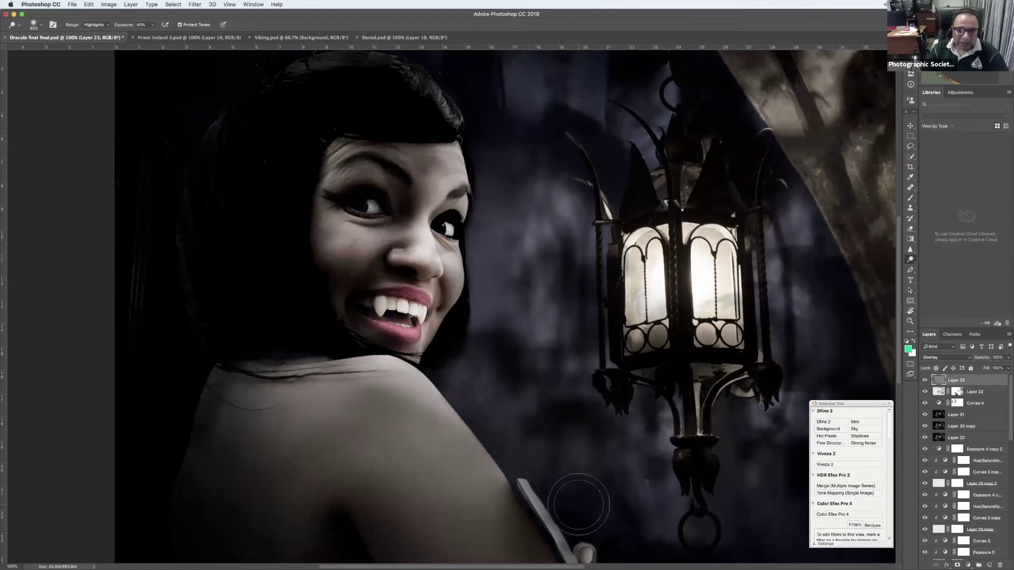
Review the dodged and burned result across the whole picture and inspect the lantern area up close
{"action": "scroll", "coordinate": [577, 503], "scroll_direction": "down", "scroll_amount": 3}
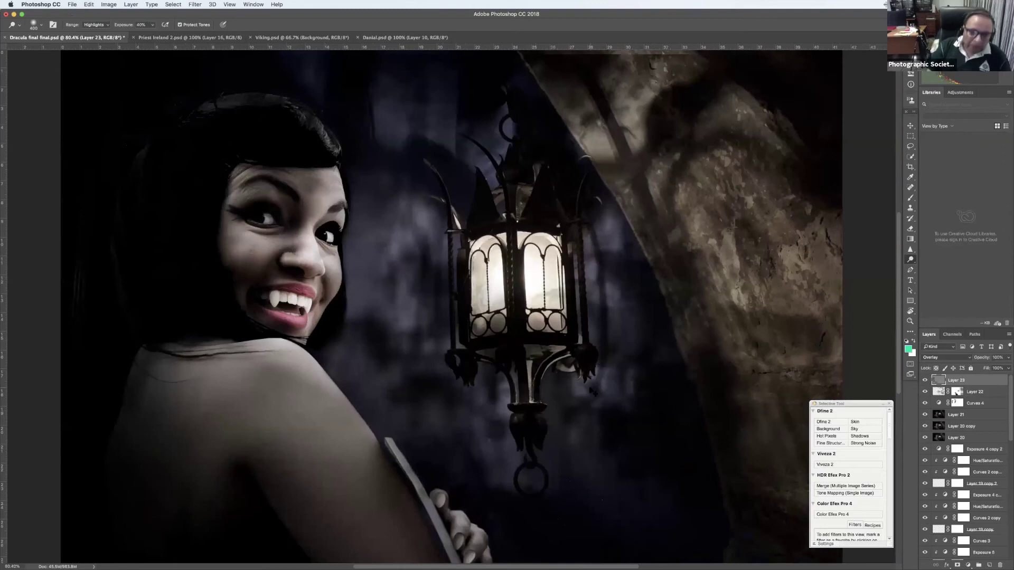
{"action": "key", "text": "super+minus"}
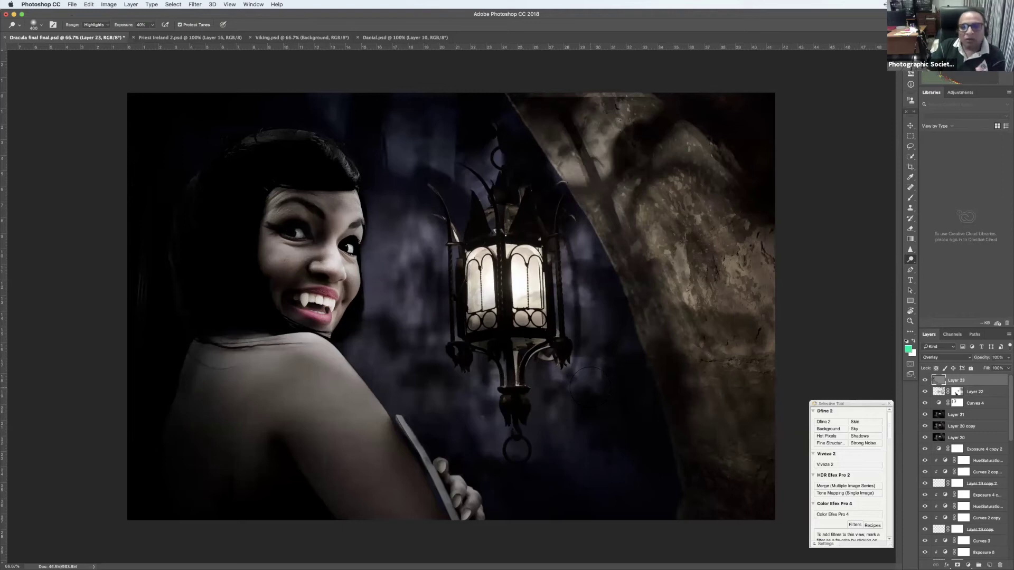
{"action": "key", "text": "v"}
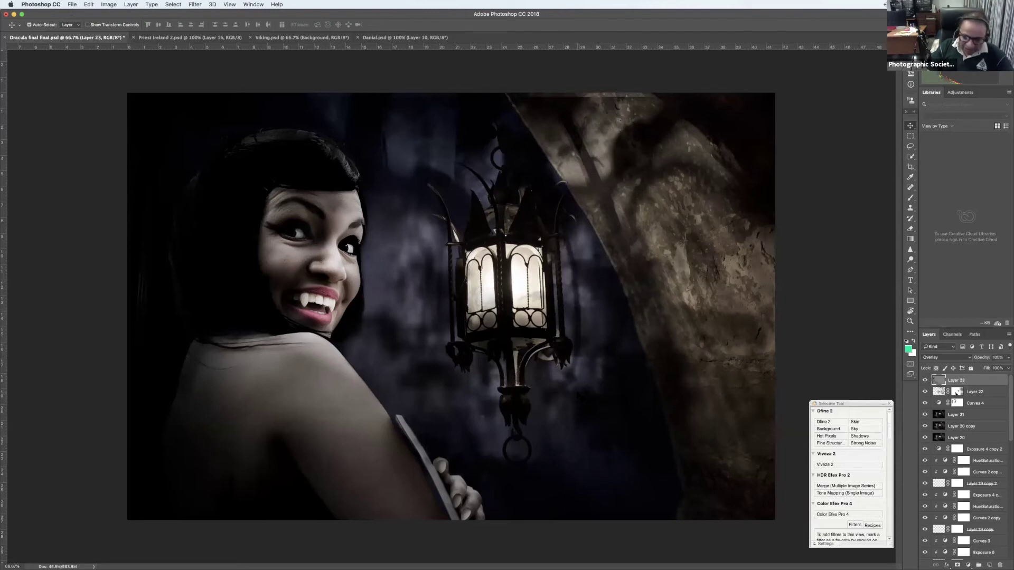
{"action": "key", "text": "super+plus"}
{"action": "key", "text": "super+plus"}
{"action": "key", "text": "super+plus"}
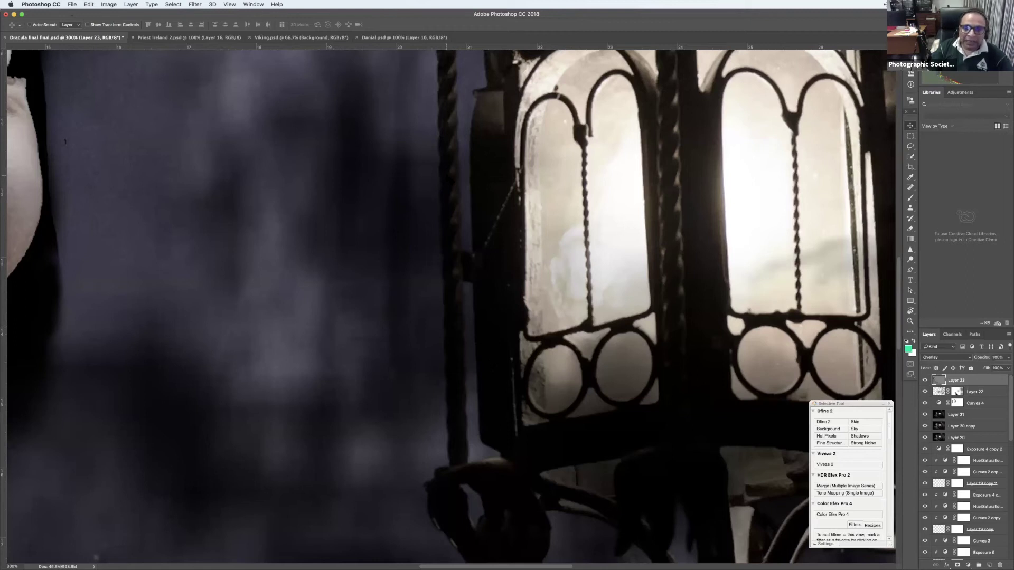
{"action": "key", "text": "super+0"}
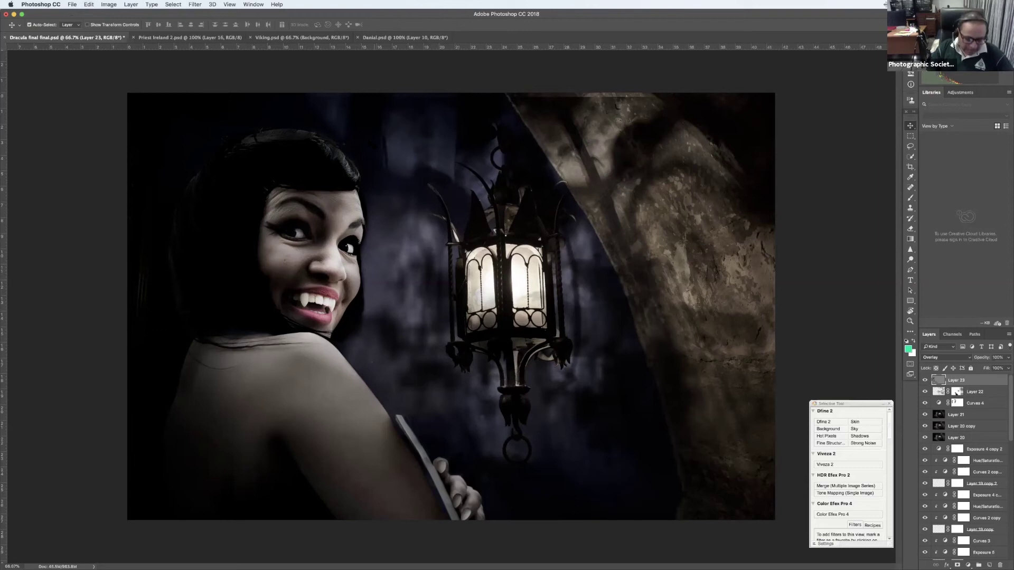
Switch to Priest Ireland 2.psd, show only Layer 0, and examine the original fish sculpture photo
{"action": "left_click", "coordinate": [178, 38]}
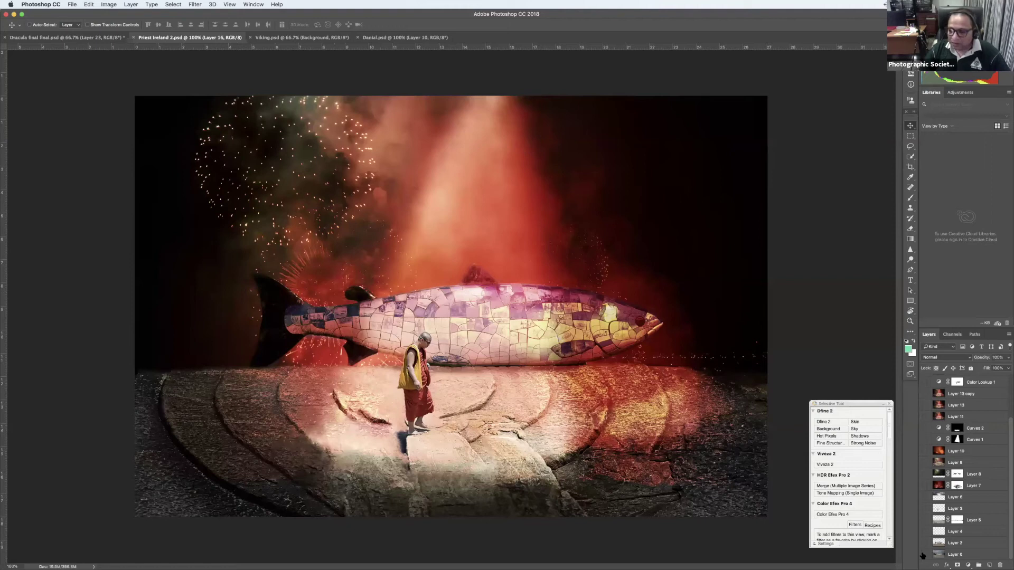
{"action": "left_click", "coordinate": [925, 555]}
{"action": "left_click", "coordinate": [925, 554], "text": "alt"}
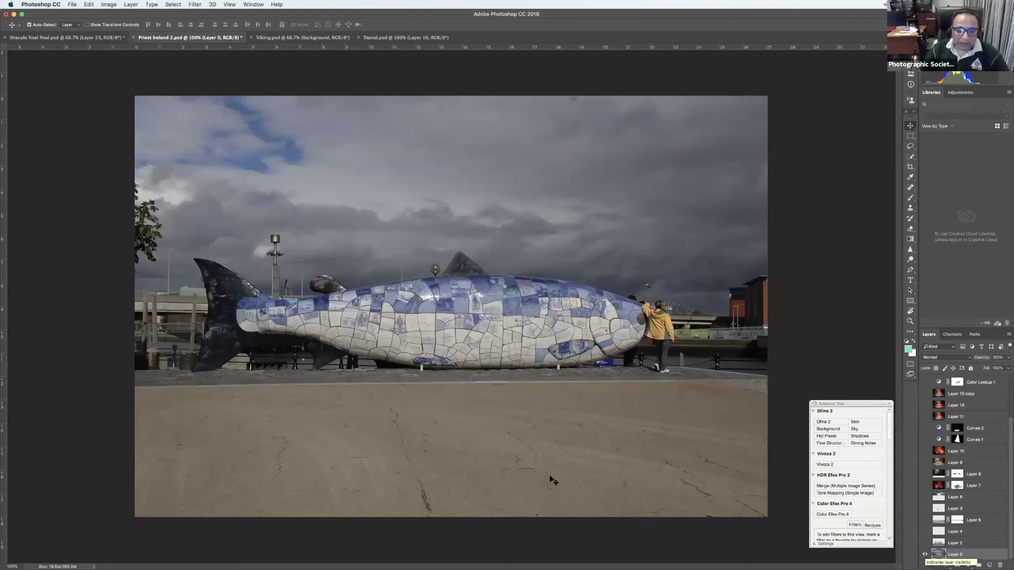
{"action": "key", "text": "super+equal"}
{"action": "key", "text": "super+equal"}
{"action": "key", "text": "super+equal"}
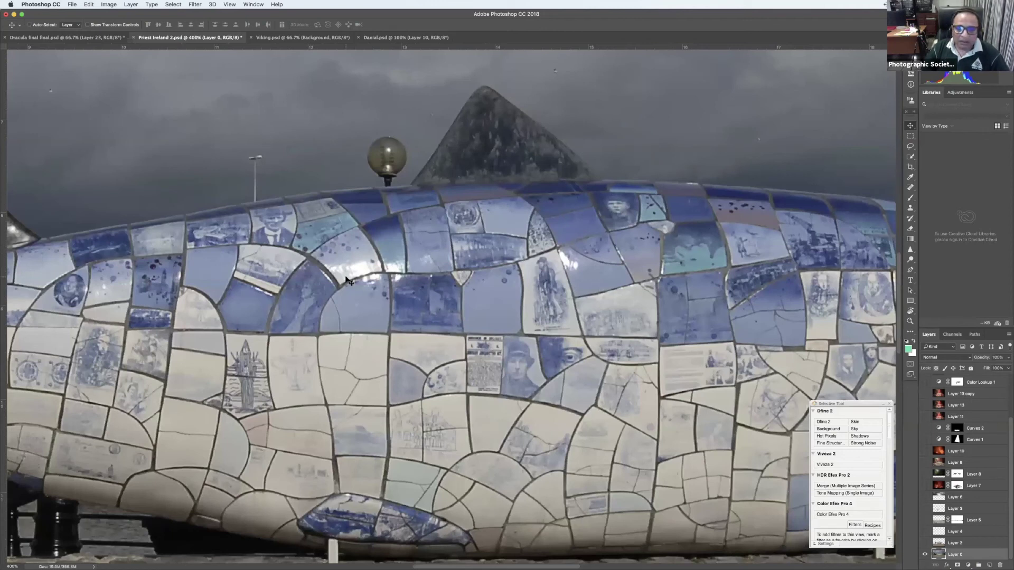
{"action": "key", "text": "super+0"}
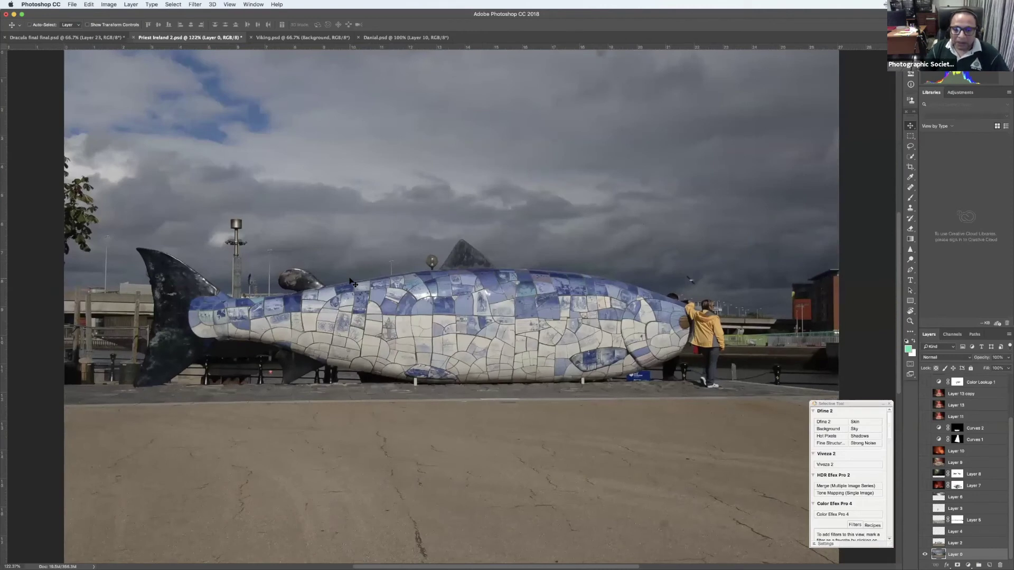
{"action": "key", "text": "super+minus"}
{"action": "key", "text": "super+minus"}
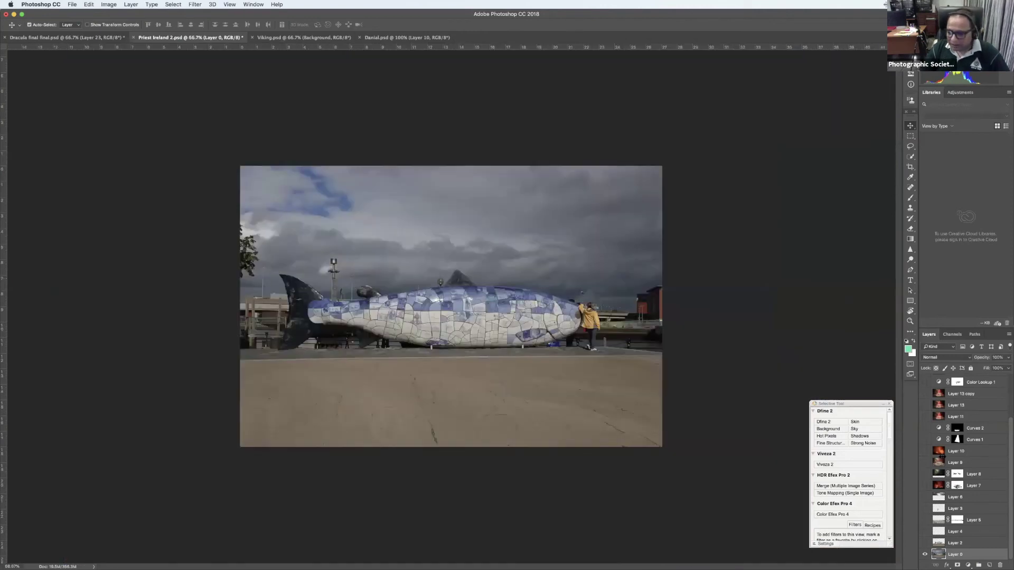
Show only Layer 2 and examine the edges of the cut-out fish on its ground
{"action": "left_click", "coordinate": [925, 543], "text": "alt"}
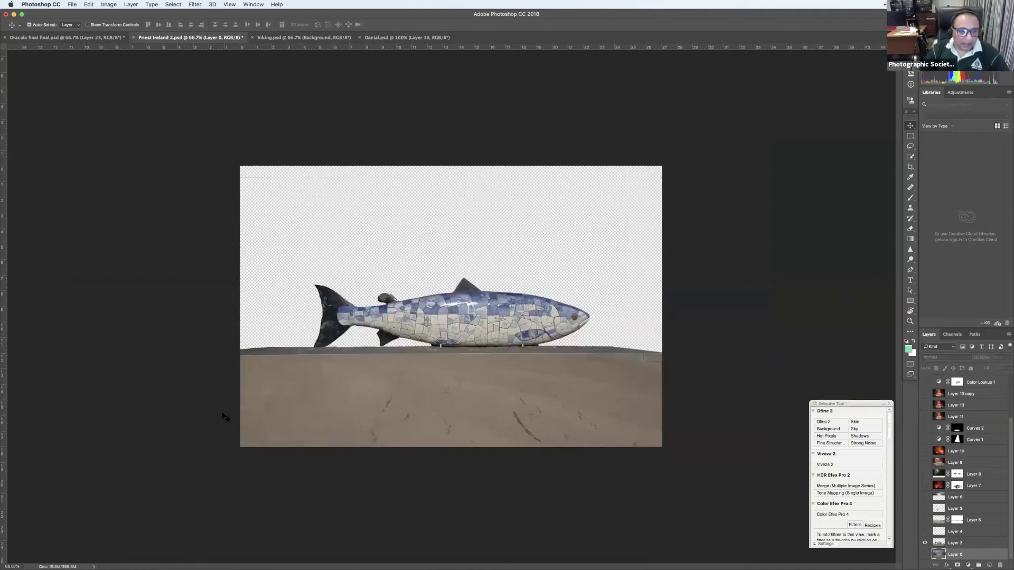
{"action": "key", "text": "super+equal"}
{"action": "key", "text": "super+equal"}
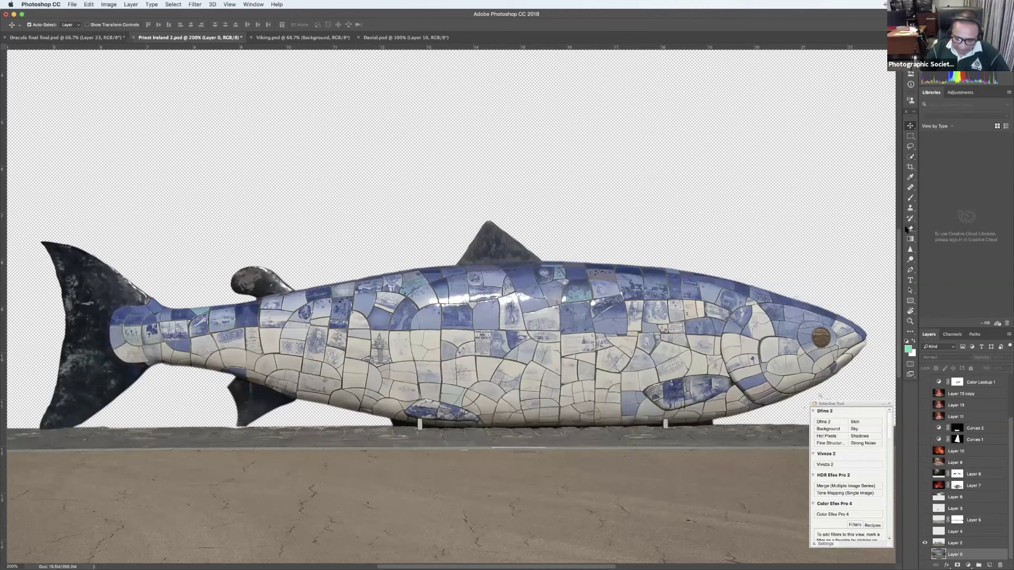
{"action": "key", "text": "super+minus"}
{"action": "key", "text": "super+minus"}
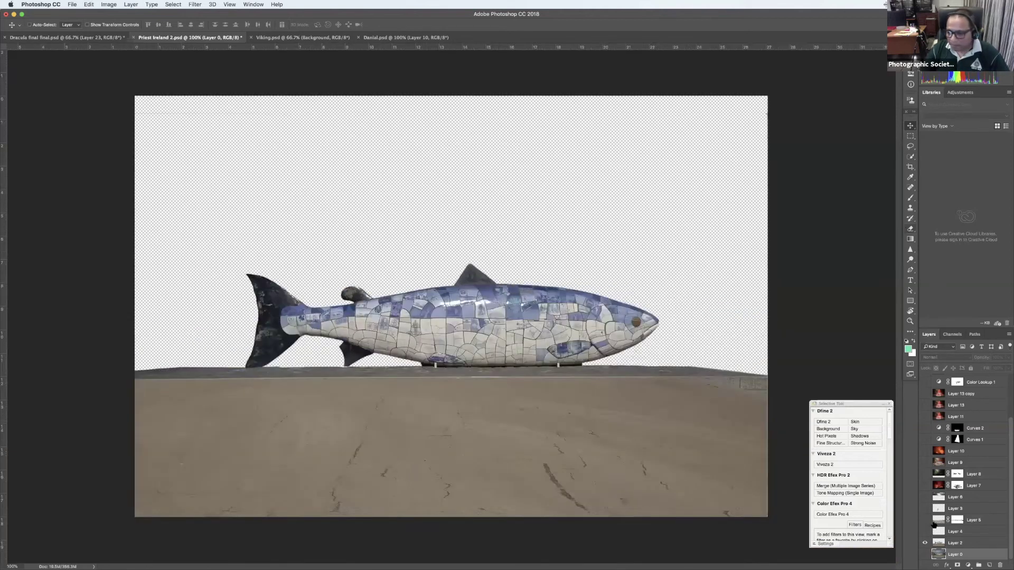
Turn on Layer 0, the carved stone ground layers and the monk layer, and inspect how they combine
{"action": "left_click", "coordinate": [925, 555]}
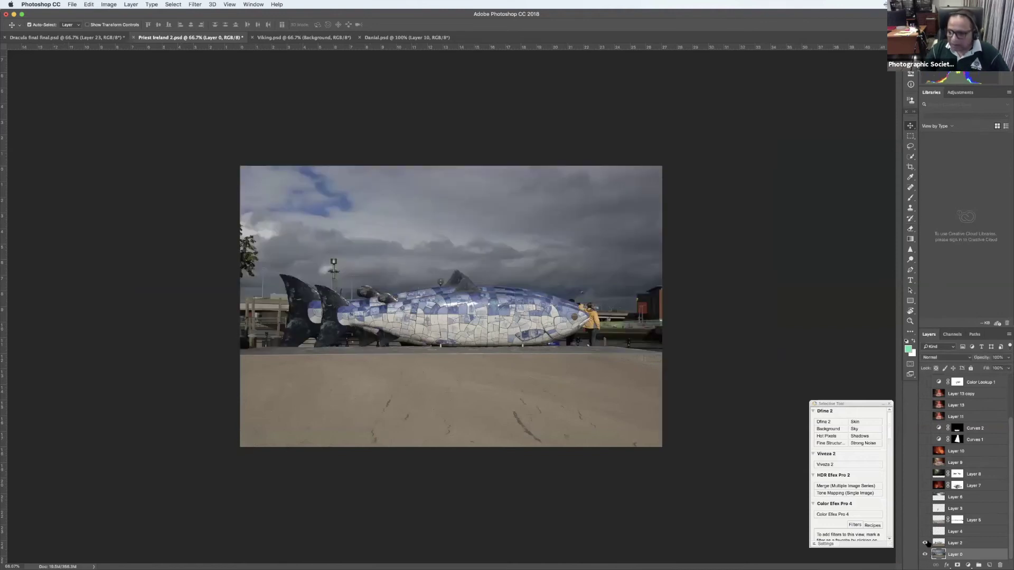
{"action": "left_click", "coordinate": [924, 520]}
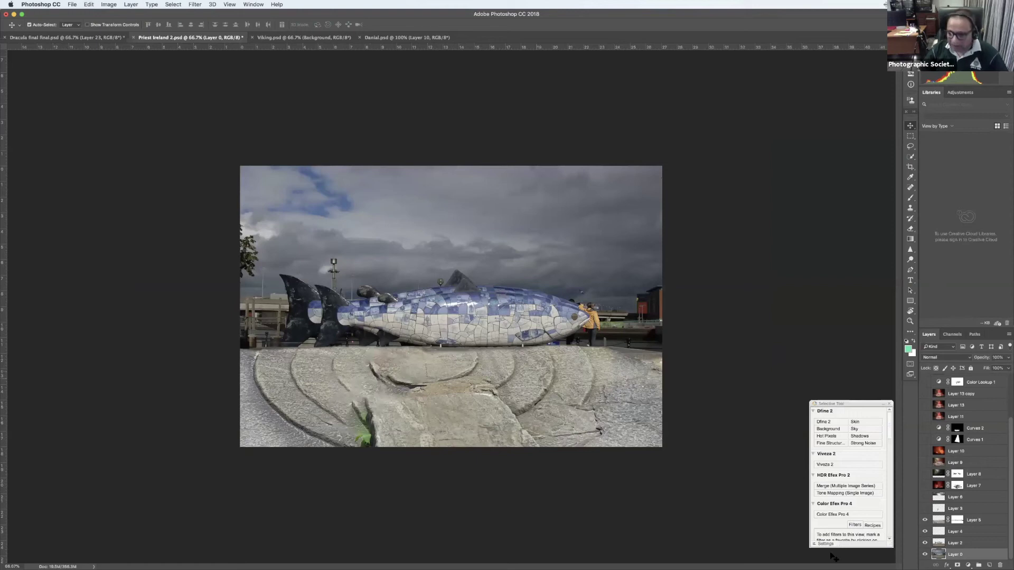
{"action": "left_click", "coordinate": [923, 508]}
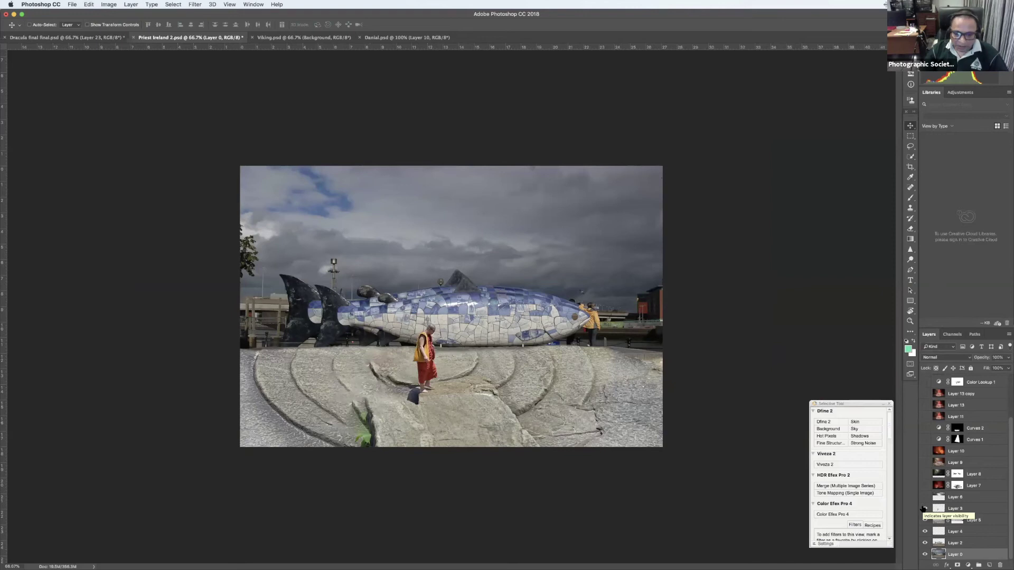
{"action": "key", "text": "super+plus"}
{"action": "key", "text": "super+plus"}
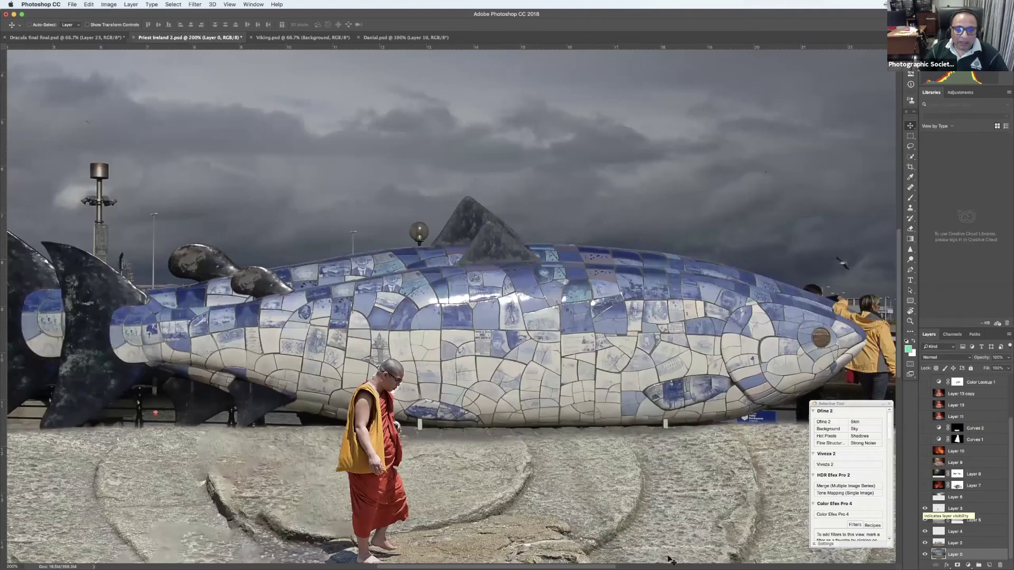
{"action": "scroll", "coordinate": [577, 305], "scroll_direction": "up", "scroll_amount": 3}
{"action": "scroll", "coordinate": [577, 304], "scroll_direction": "right", "scroll_amount": 3}
{"action": "scroll", "coordinate": [406, 321], "scroll_direction": "down", "scroll_amount": 5}
{"action": "scroll", "coordinate": [405, 320], "scroll_direction": "left", "scroll_amount": 3}
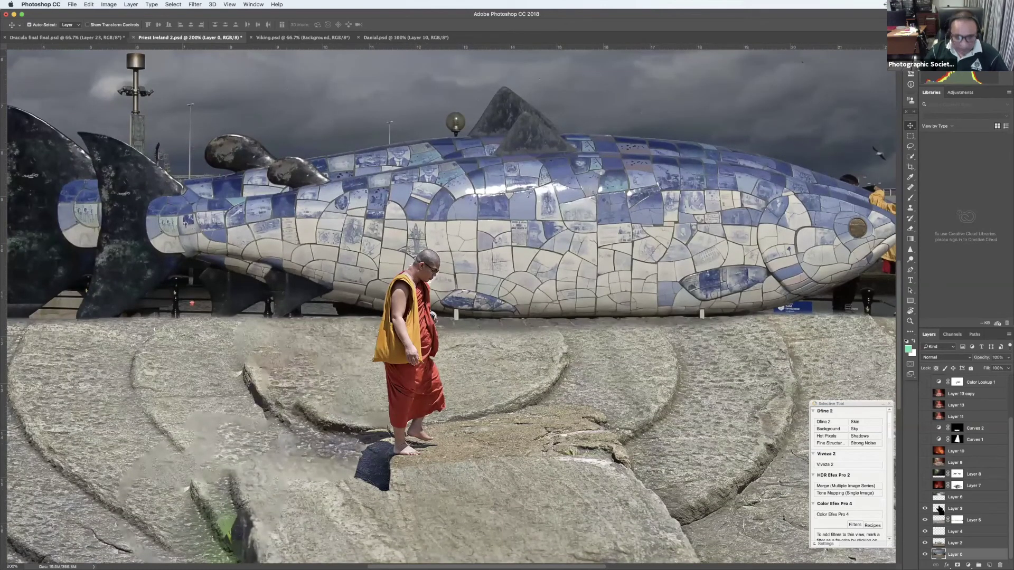
Hide every layer except the monk layer and examine the cut-out figure and its shadow
{"action": "left_click", "coordinate": [925, 520], "text": "alt"}
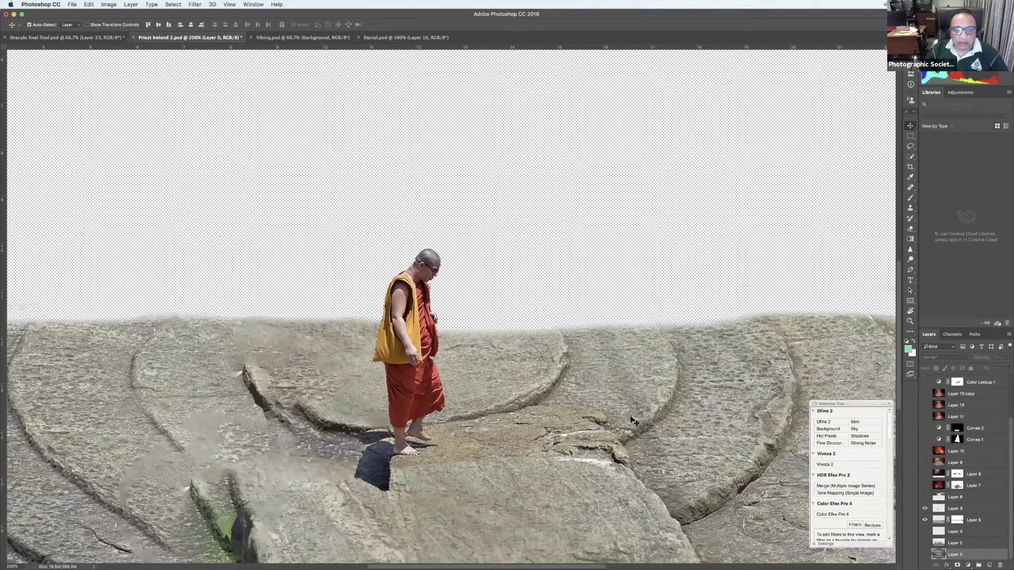
{"action": "key", "text": "super+equal"}
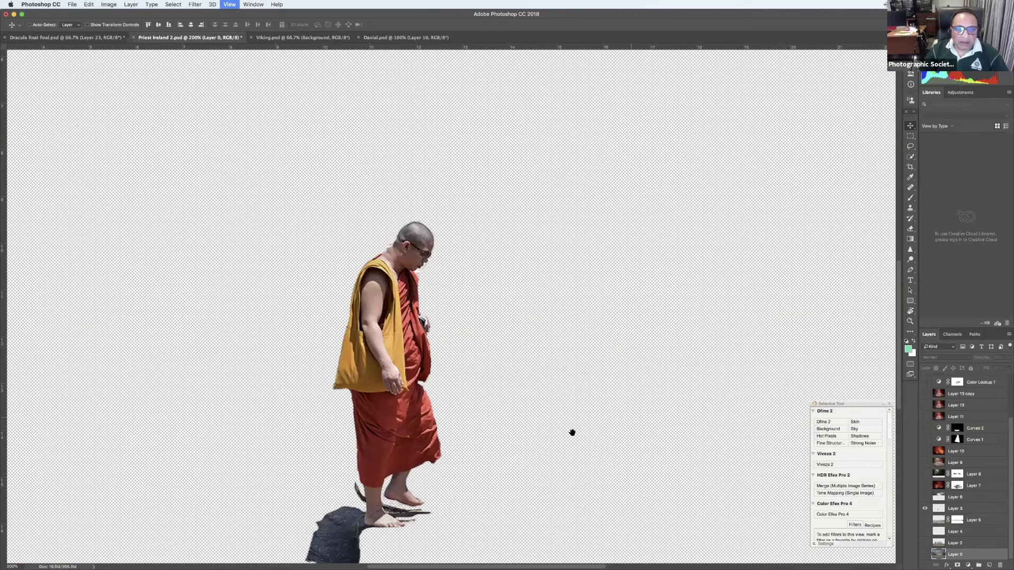
{"action": "key", "text": "super+equal"}
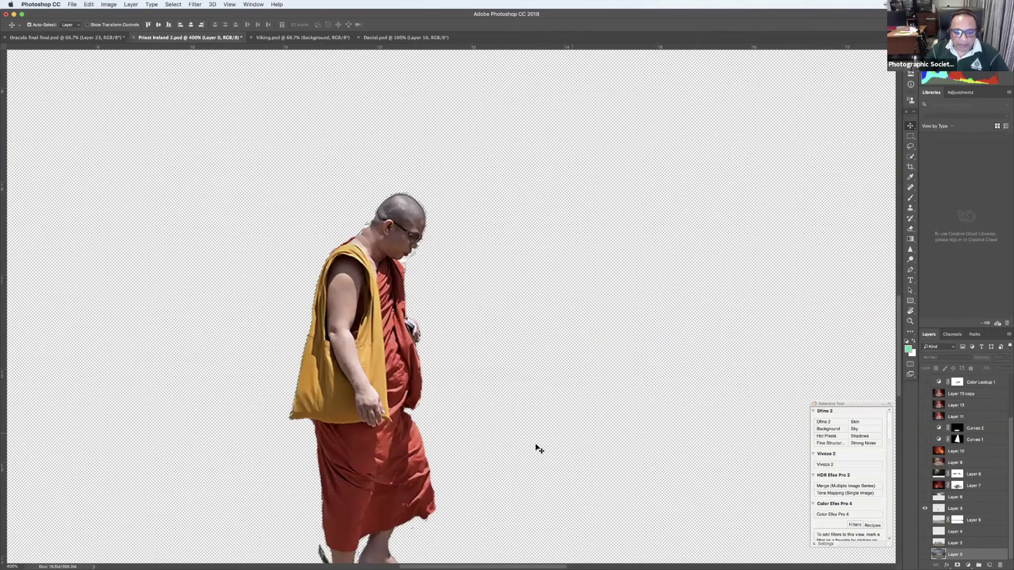
{"action": "scroll", "coordinate": [535, 443], "scroll_direction": "down", "scroll_amount": 5}
{"action": "scroll", "coordinate": [535, 444], "scroll_direction": "left", "scroll_amount": 3}
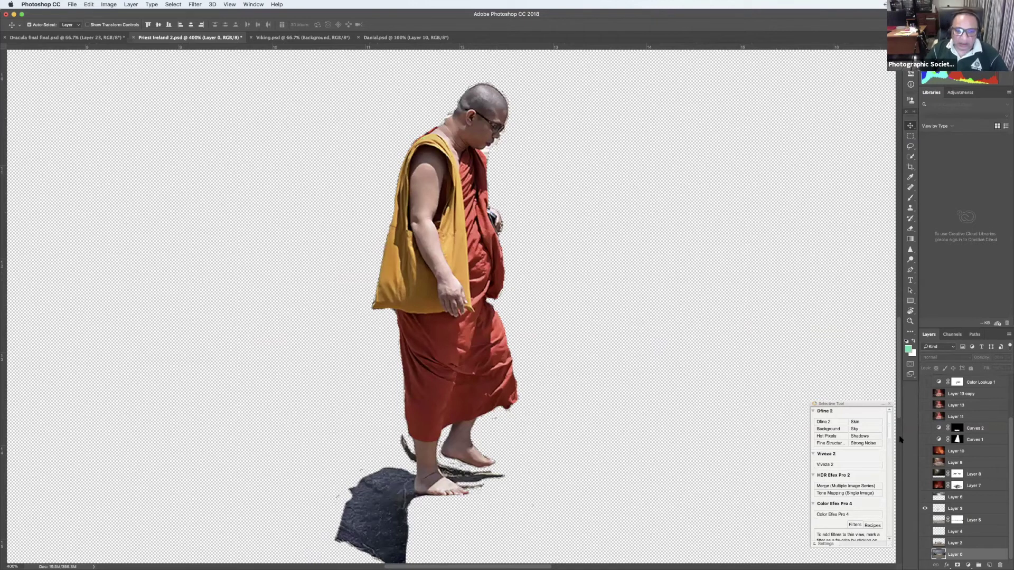
Make the hidden layers from Layer 2 up through Layer 8 visible to rebuild the fish and monk composite
{"action": "key", "text": "super+minus"}
{"action": "key", "text": "super+minus"}
{"action": "key", "text": "super+minus"}
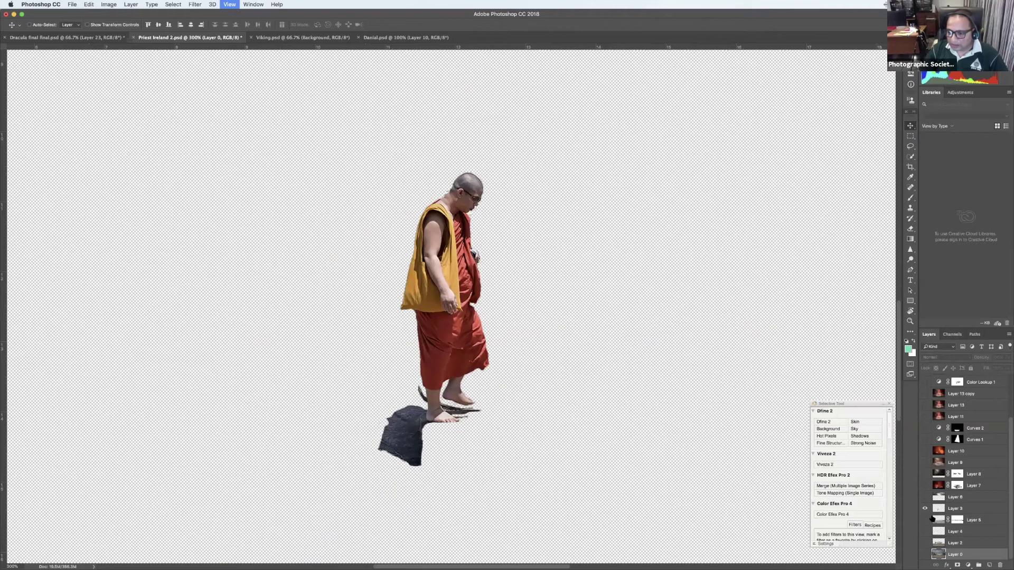
{"action": "key", "text": "super+minus"}
{"action": "left_click_drag", "start_coordinate": [924, 543], "coordinate": [926, 498]}
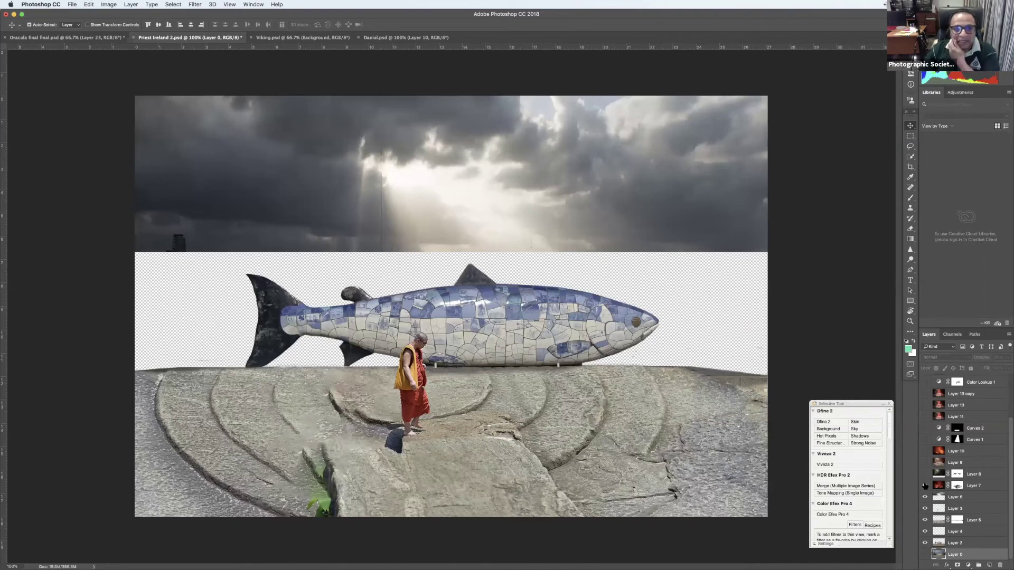
{"action": "left_click", "coordinate": [925, 485]}
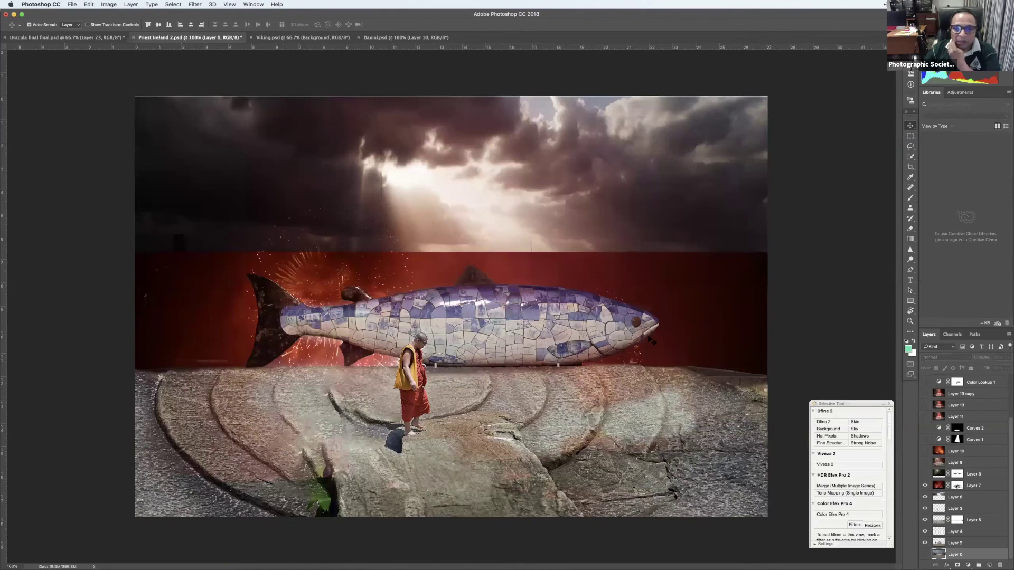
{"action": "left_click", "coordinate": [925, 473]}
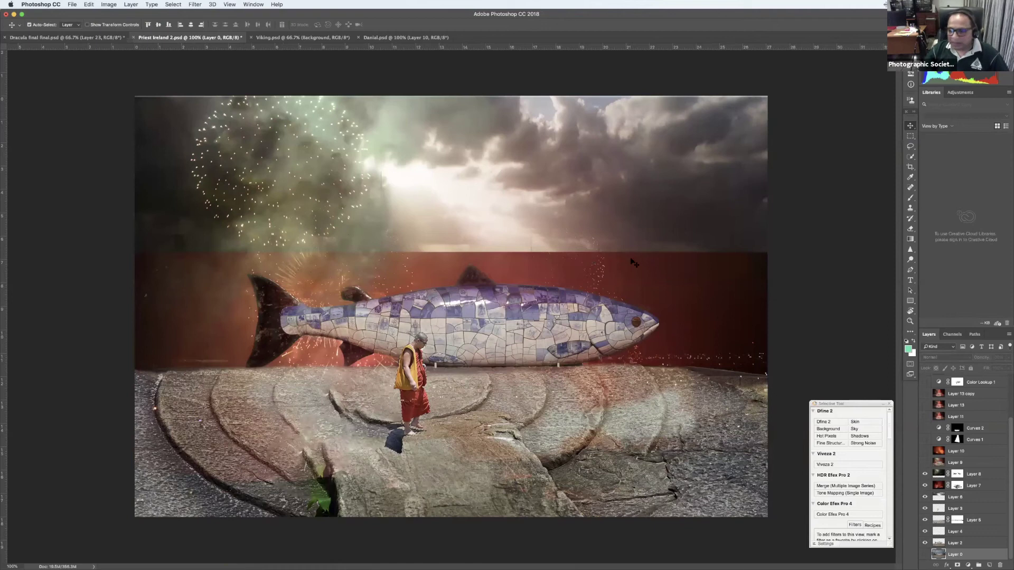
Show Layer 9, toggling it to compare the composite with and without it, and make Layer 10 visible too
{"action": "left_click", "coordinate": [923, 464]}
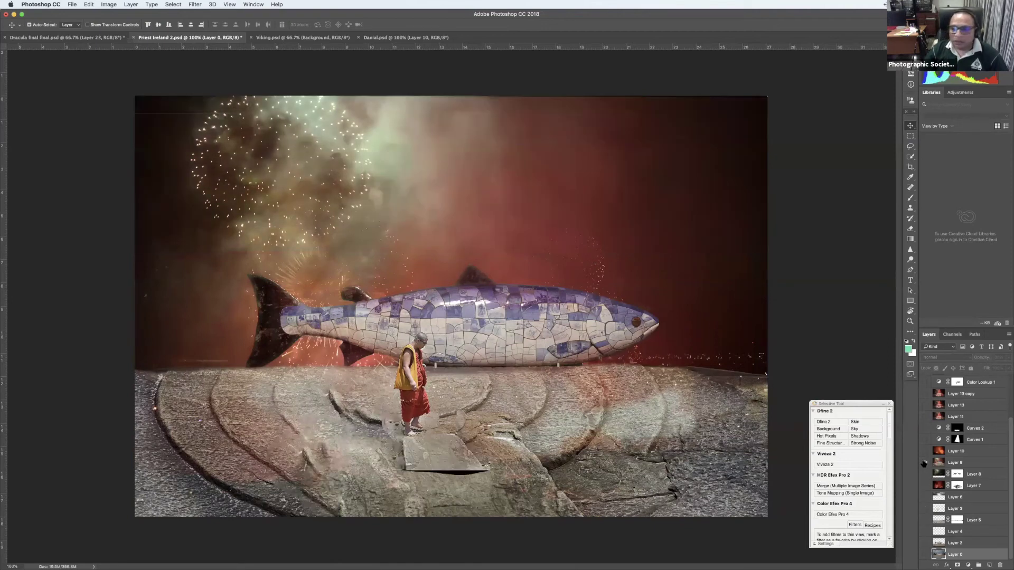
{"action": "left_click", "coordinate": [923, 464], "text": "alt"}
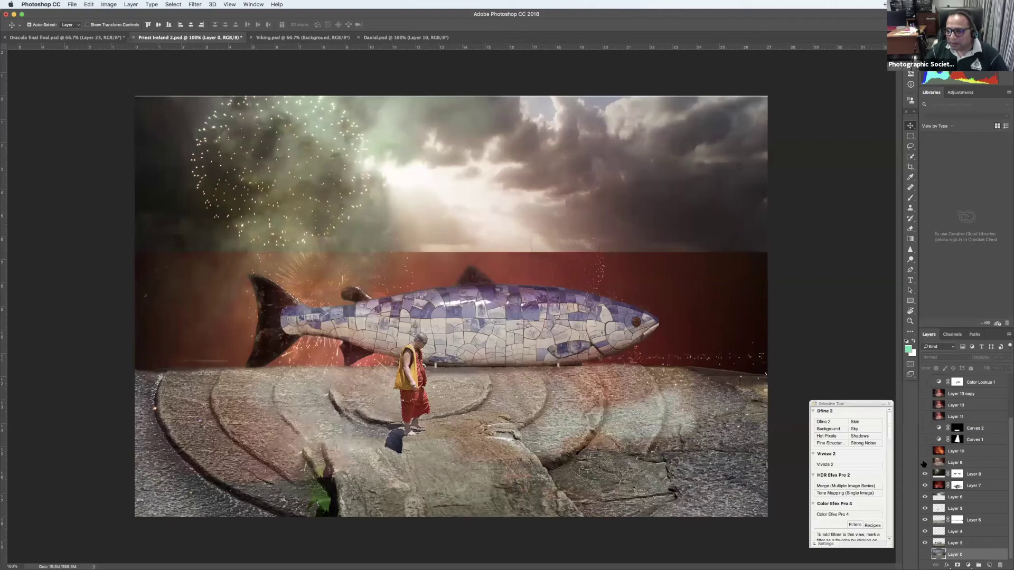
{"action": "left_click", "coordinate": [923, 463], "text": "alt"}
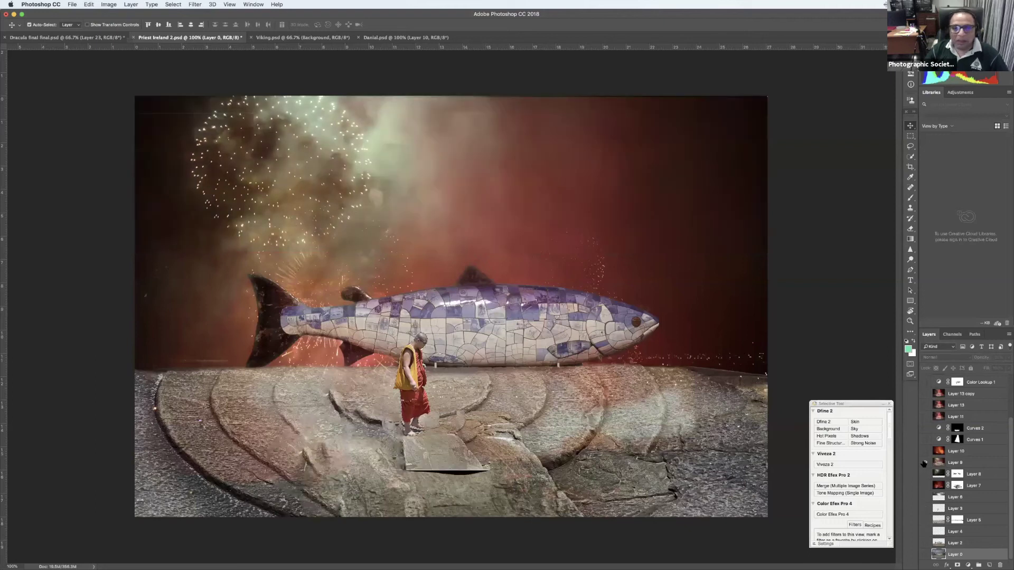
{"action": "left_click", "coordinate": [923, 463], "text": "alt"}
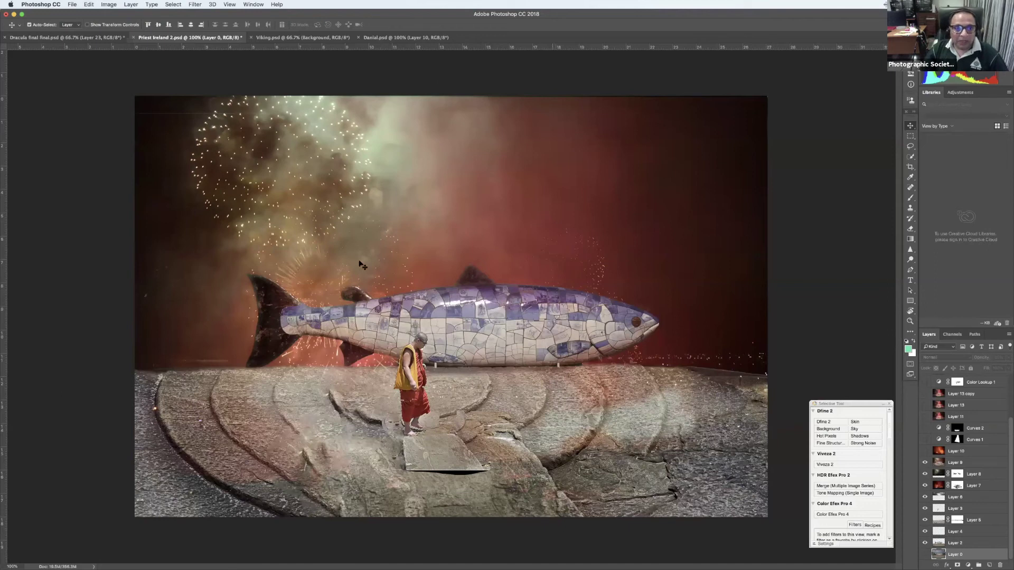
{"action": "left_click", "coordinate": [924, 451]}
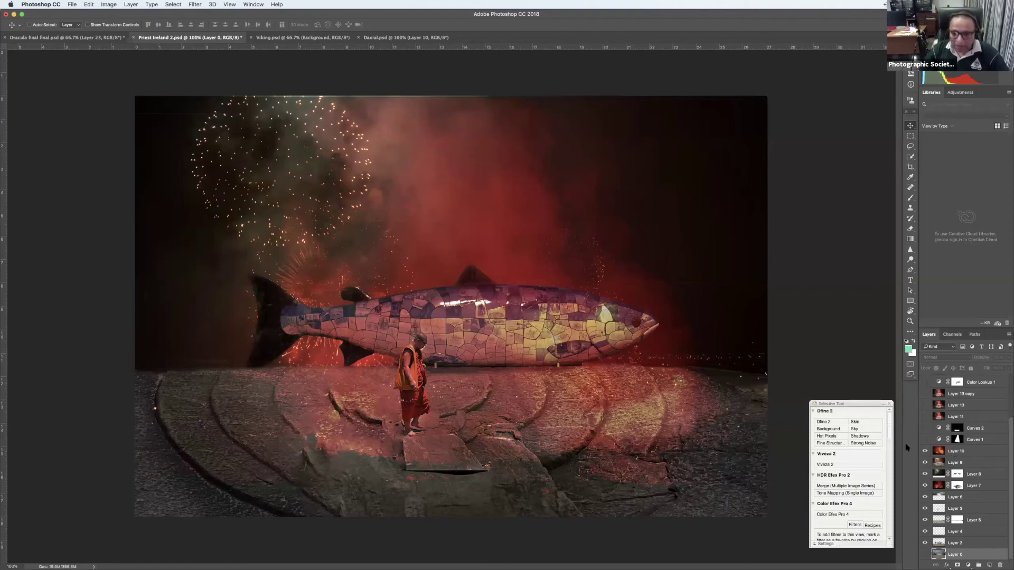
Select Layer 10 and switch to the Brush tool, with the fish and monk enlarged to 200%
{"action": "key", "text": "l"}
{"action": "key", "text": "super+equal"}
{"action": "key", "text": "b"}
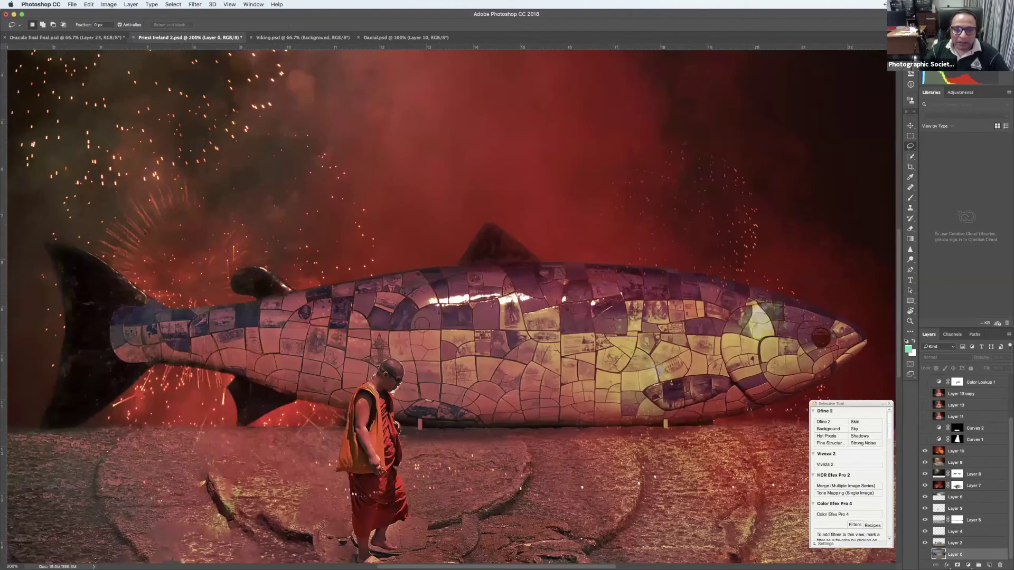
{"action": "left_click", "coordinate": [971, 451]}
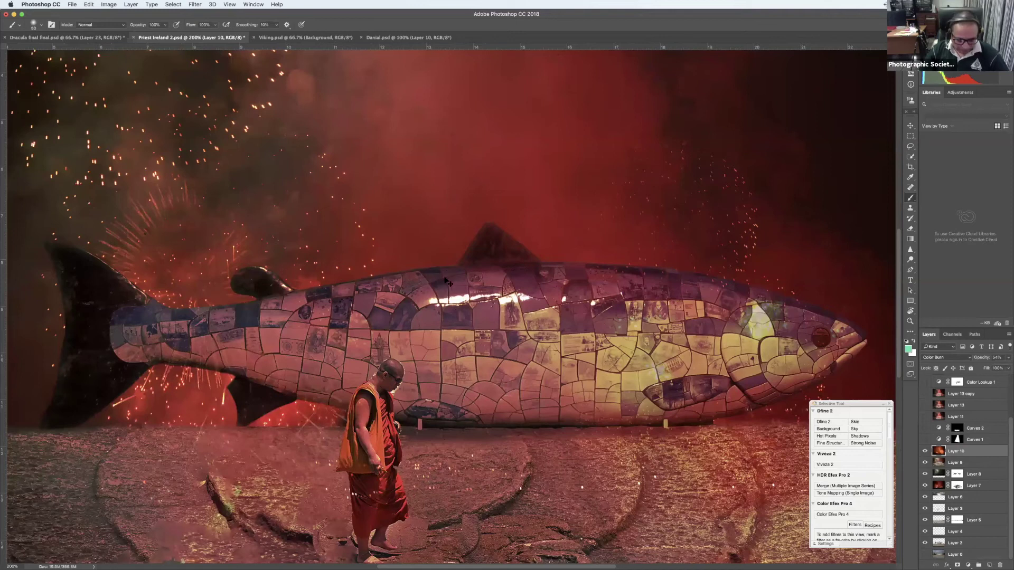
Mark the fish's bright highlight and the monk with rough brush outlines on Layer 10, and undo the strokes
{"action": "left_click_drag", "start_coordinate": [448, 282], "coordinate": [557, 273]}
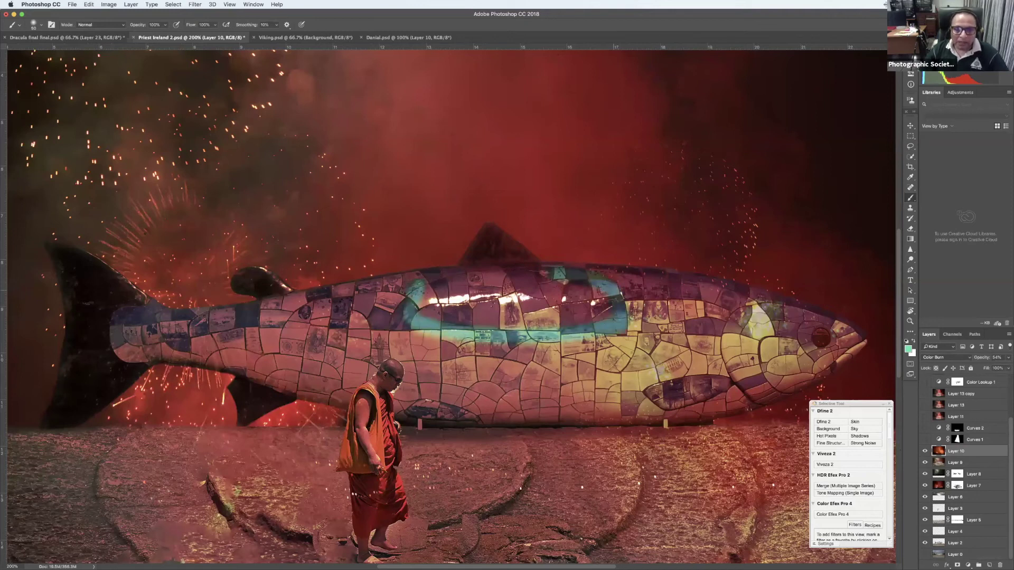
{"action": "key", "text": "ctrl+z"}
{"action": "left_click_drag", "start_coordinate": [467, 338], "coordinate": [528, 264]}
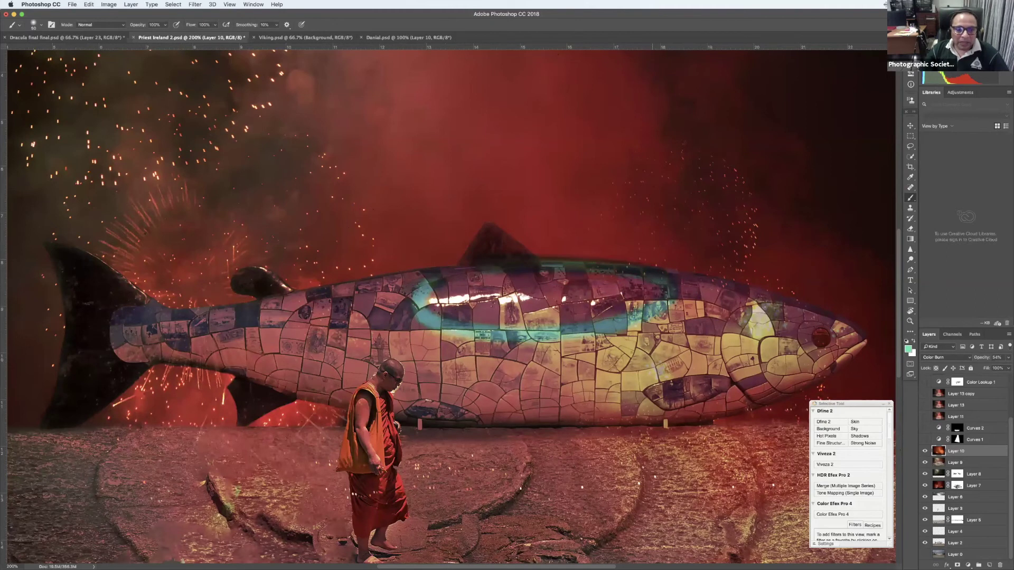
{"action": "scroll", "coordinate": [424, 298], "scroll_direction": "down", "scroll_amount": 5}
{"action": "mouse_move", "coordinate": [364, 211]}
{"action": "left_mouse_down"}
{"action": "mouse_move", "coordinate": [412, 404]}
{"action": "mouse_move", "coordinate": [364, 196]}
{"action": "left_mouse_up"}
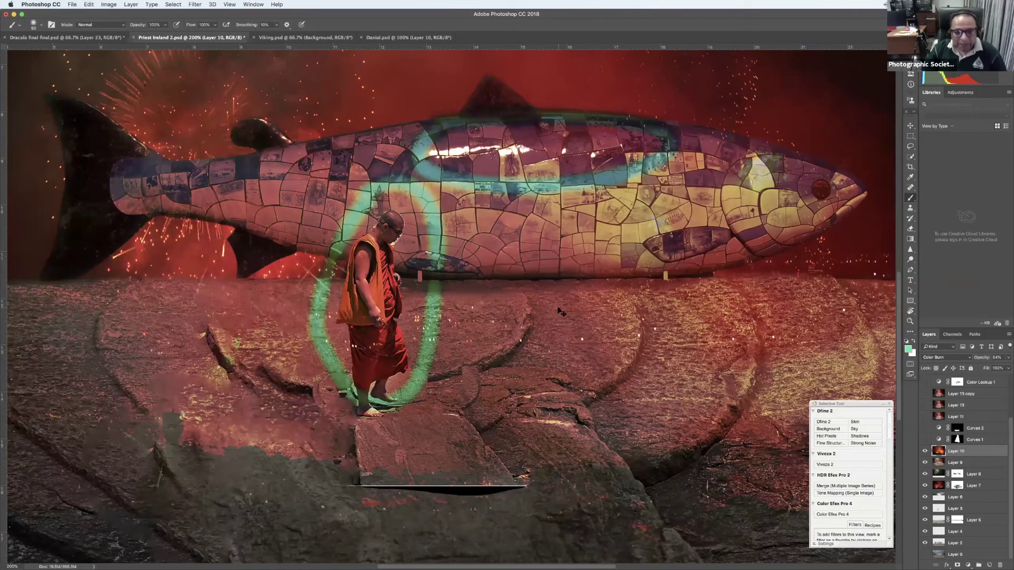
{"action": "key", "text": "super+minus"}
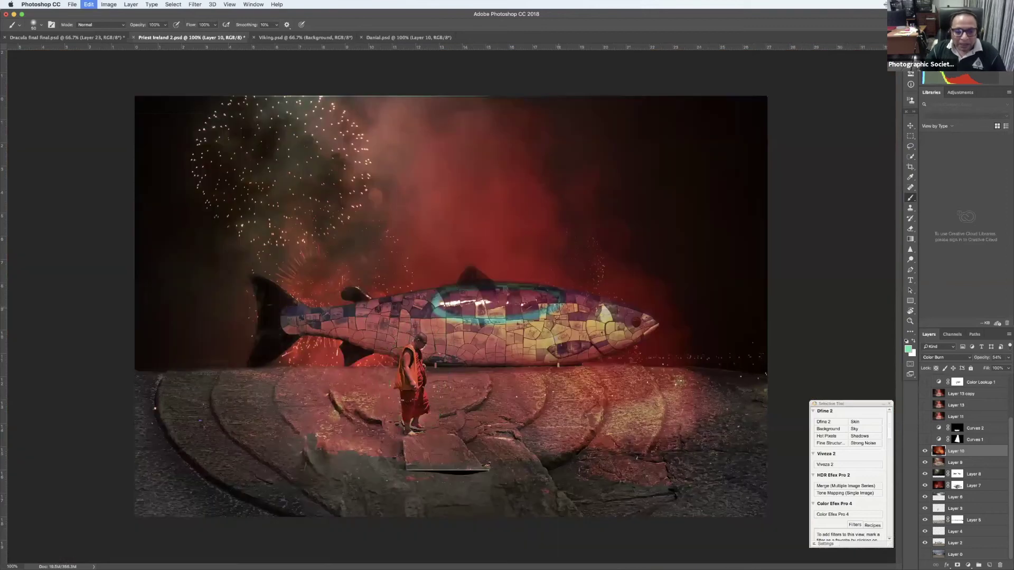
{"action": "key", "text": "super+z"}
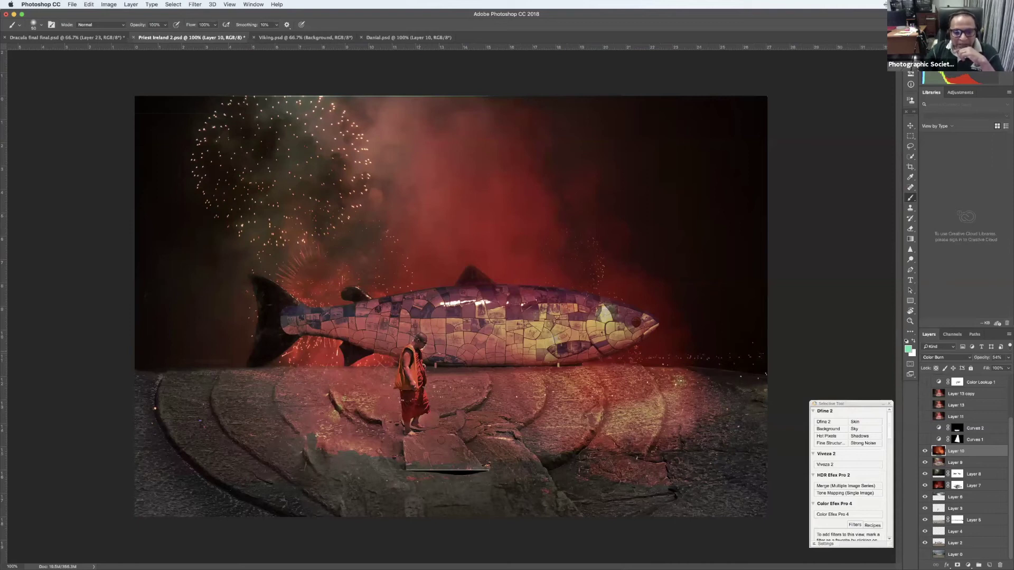
Turn on the Curves 1 adjustment, compare its effect on the composite, and isolate it with all other layers hidden
{"action": "left_click", "coordinate": [925, 439]}
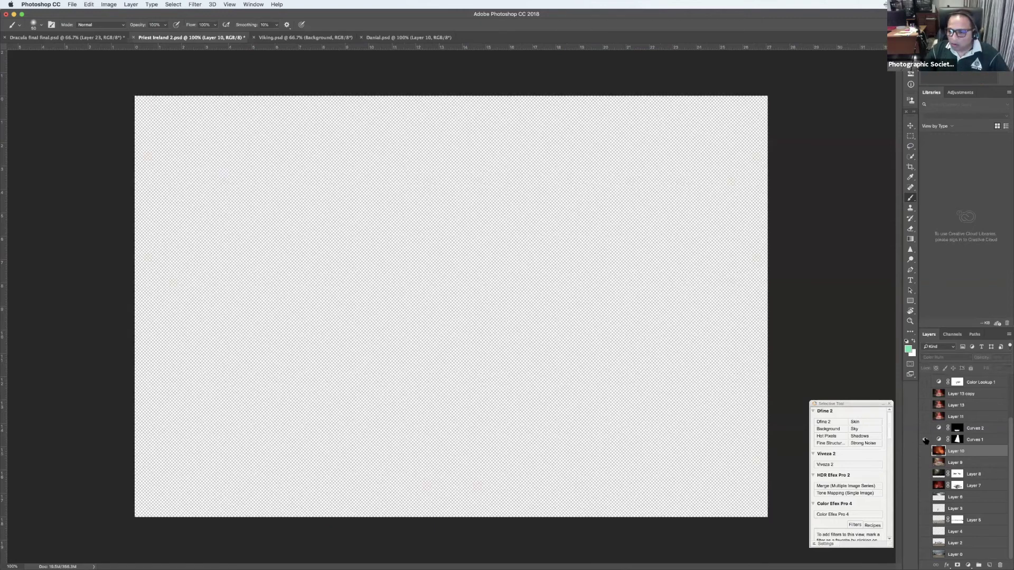
{"action": "left_click", "coordinate": [925, 440]}
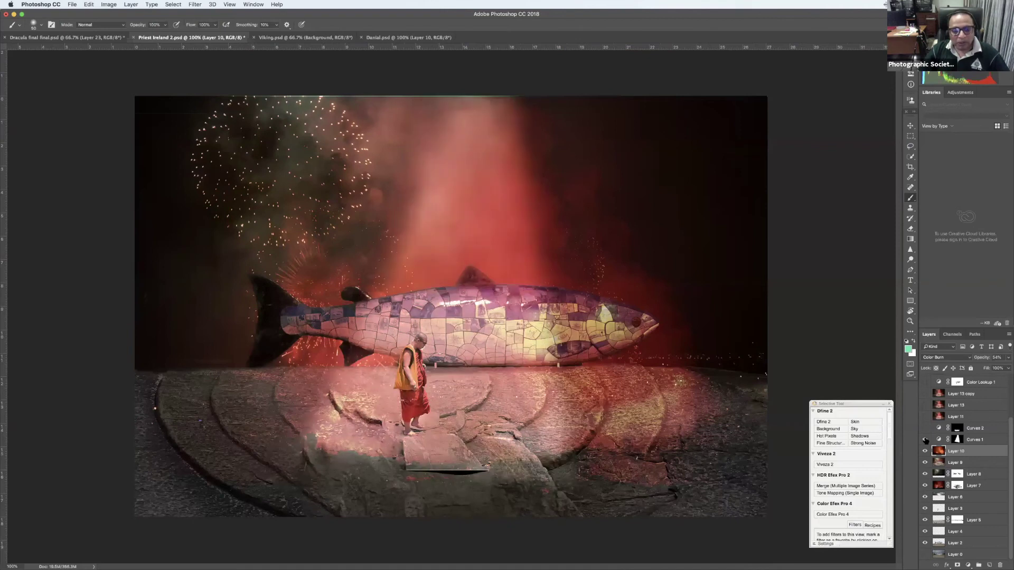
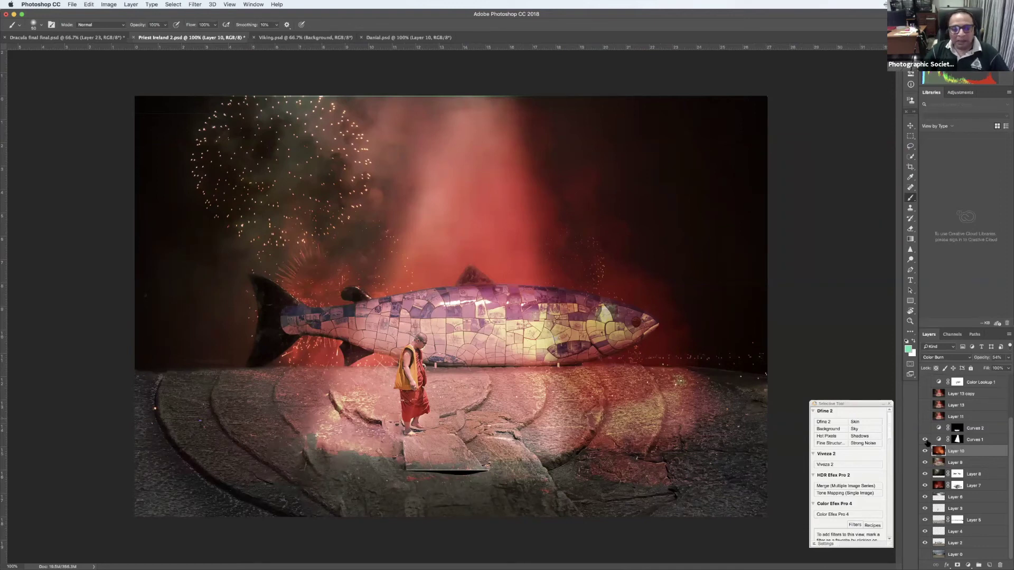
{"action": "left_click", "coordinate": [925, 441], "text": "alt"}
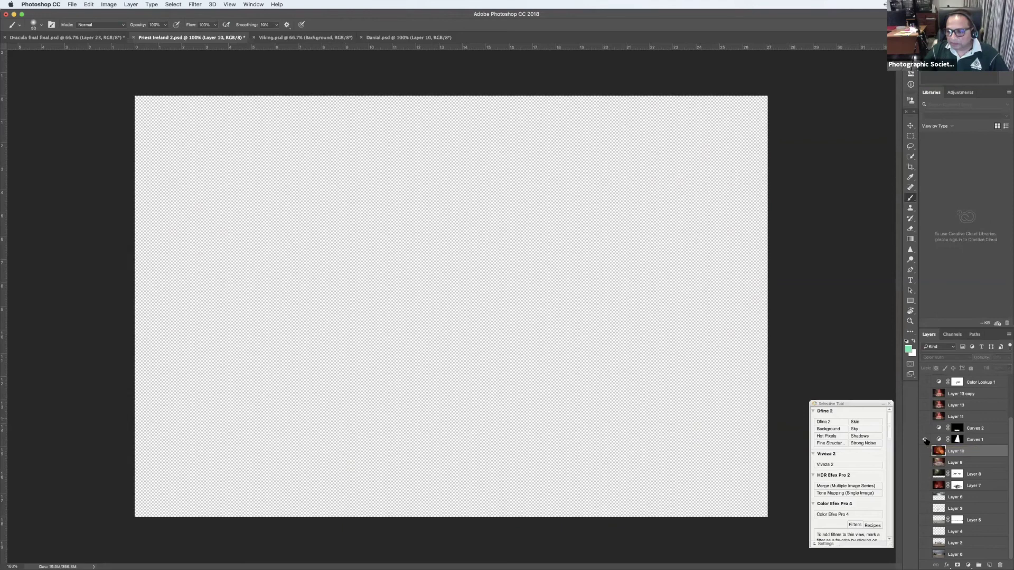
{"action": "left_click", "coordinate": [925, 440]}
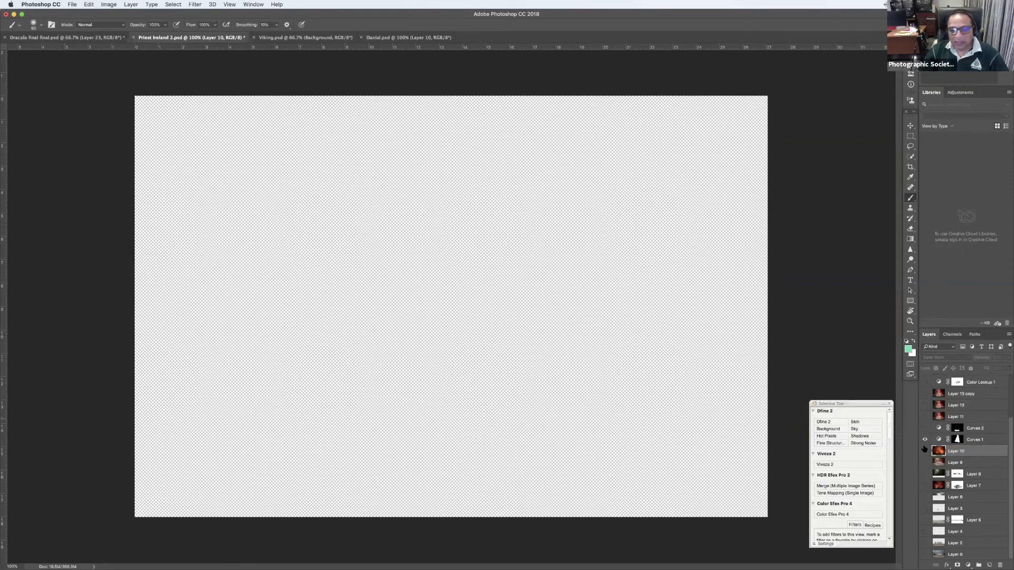
Show Layer 10, Layer 9 and Layer 8 again beneath the Curves 1 adjustment
{"action": "left_click", "coordinate": [925, 451]}
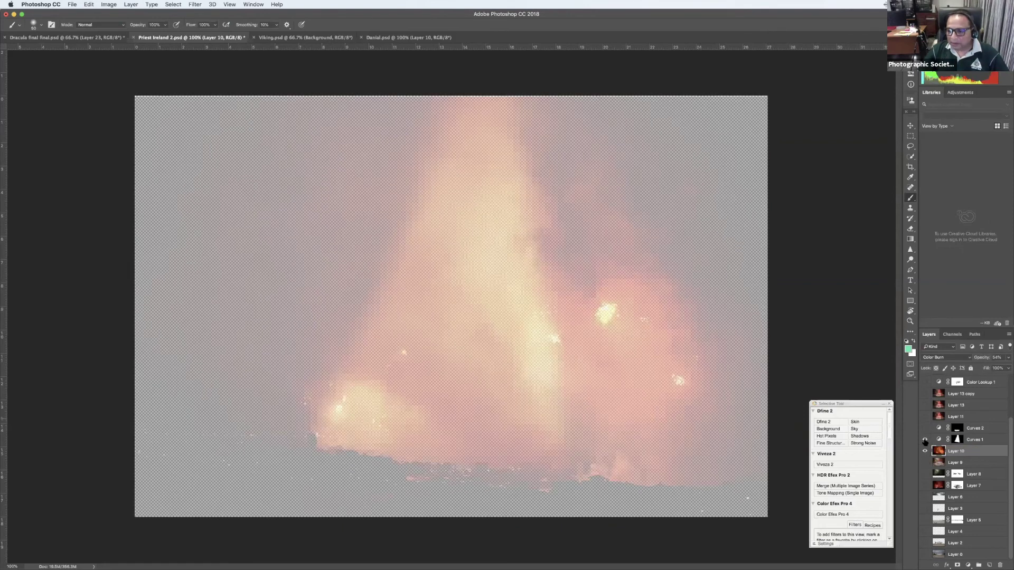
{"action": "left_click", "coordinate": [925, 452]}
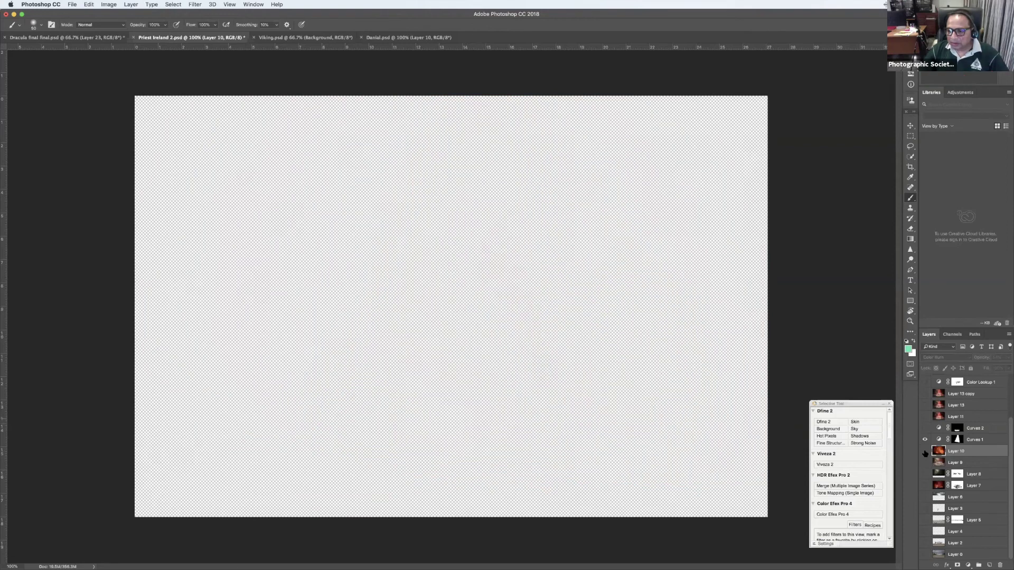
{"action": "left_click", "coordinate": [924, 452]}
{"action": "left_click", "coordinate": [924, 463]}
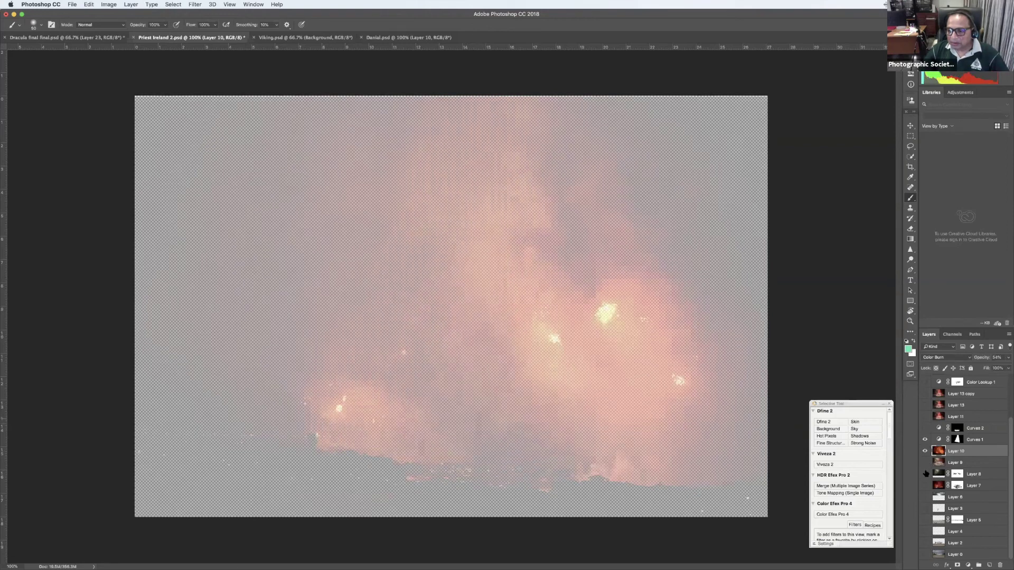
{"action": "left_click", "coordinate": [924, 474]}
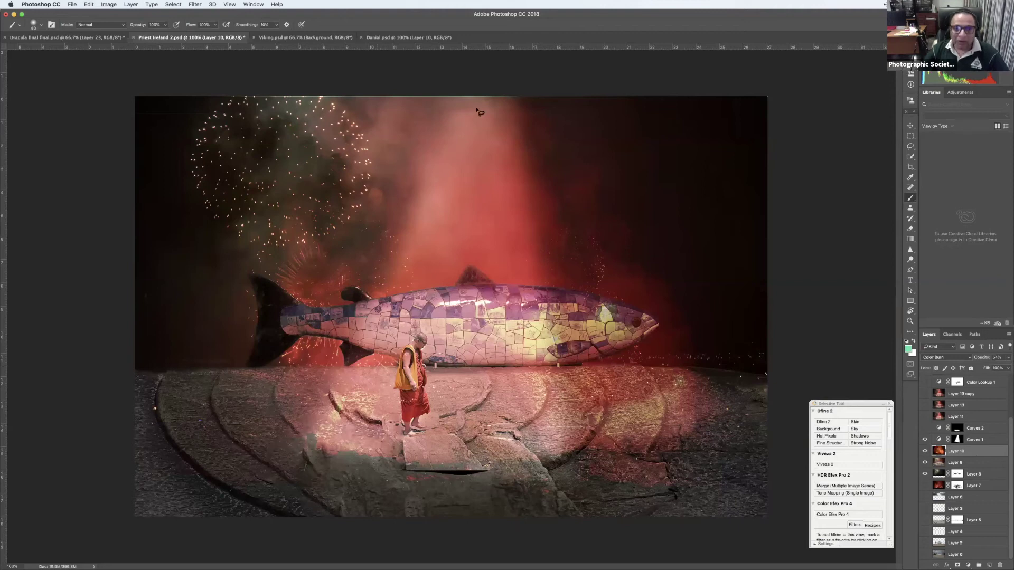
{"action": "key", "text": "l"}
{"action": "left_click_drag", "start_coordinate": [443, 264], "coordinate": [481, 130]}
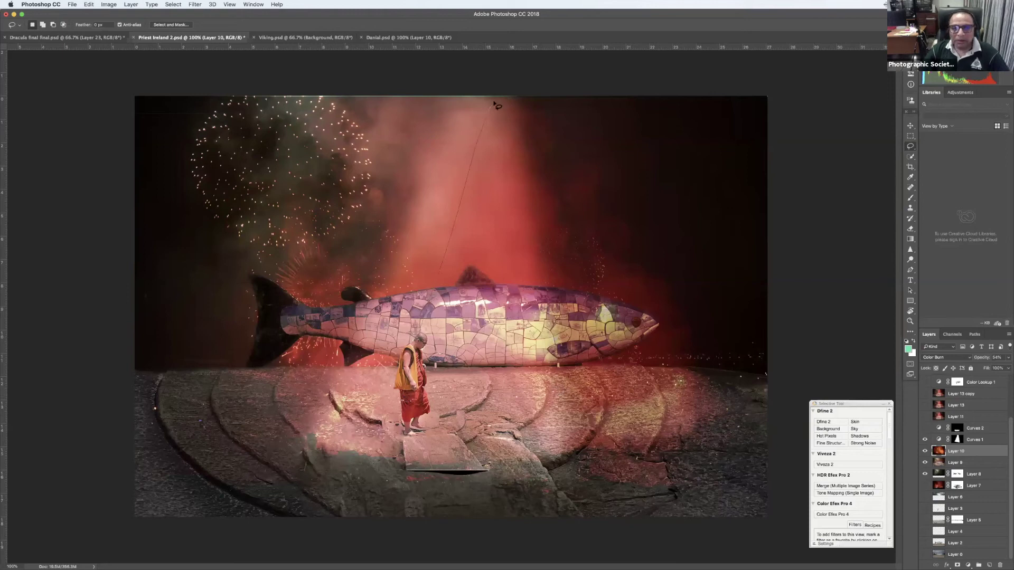
{"action": "left_click_drag", "start_coordinate": [496, 106], "coordinate": [697, 388]}
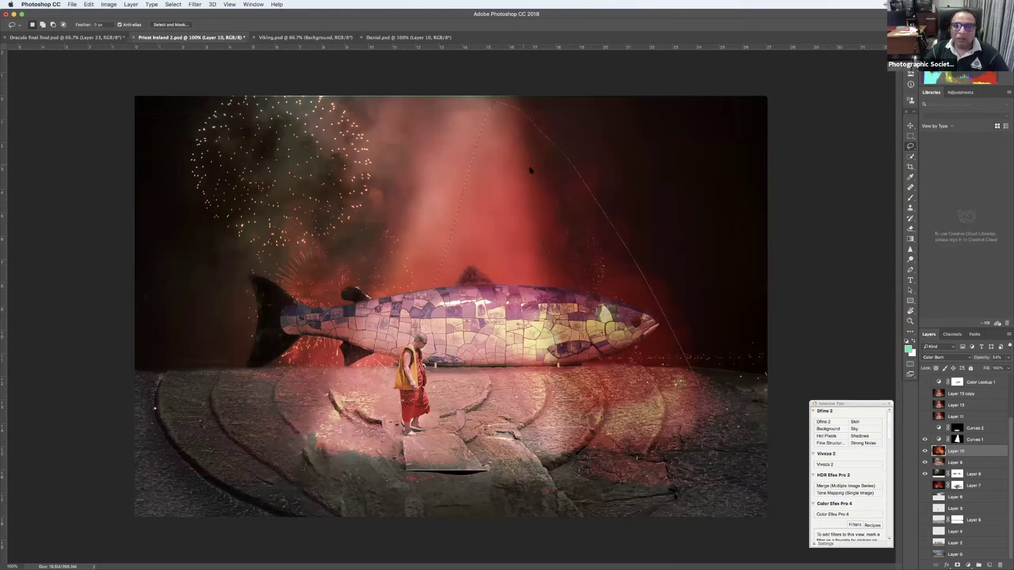
{"action": "right_click", "coordinate": [536, 182]}
{"action": "left_click", "coordinate": [538, 191]}
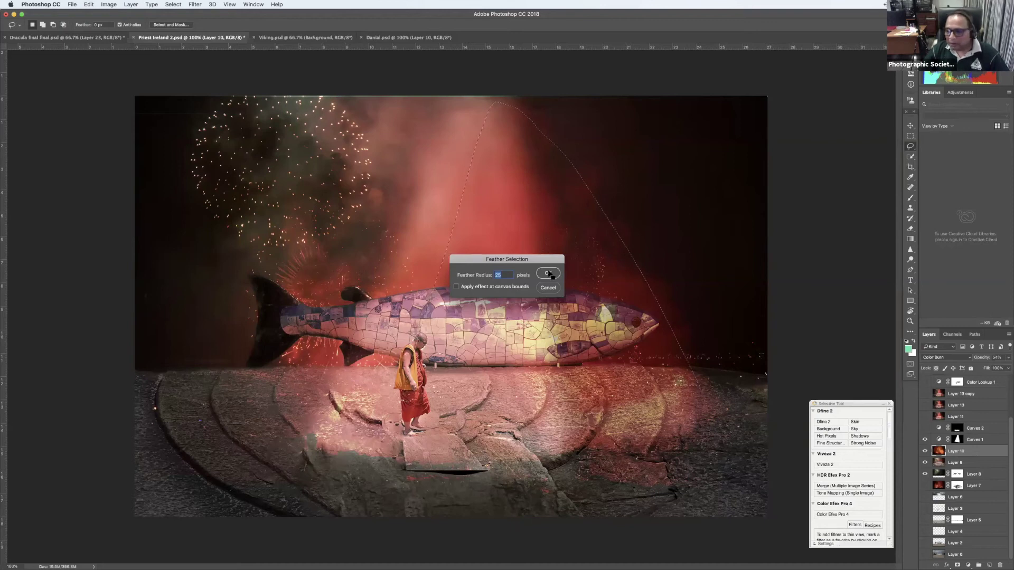
{"action": "left_click", "coordinate": [547, 273]}
{"action": "left_click", "coordinate": [543, 274]}
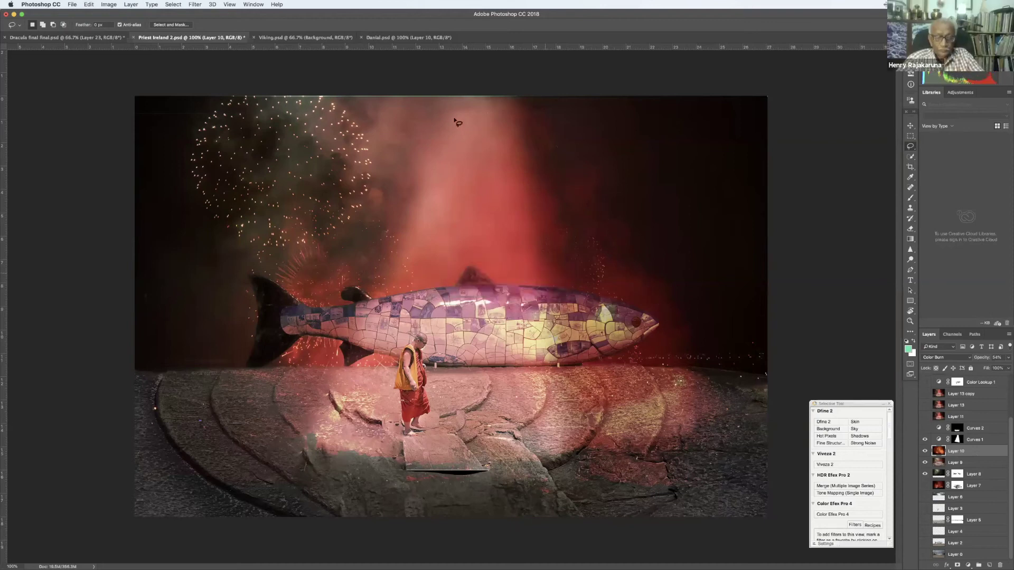
{"action": "left_click_drag", "start_coordinate": [467, 116], "coordinate": [466, 115]}
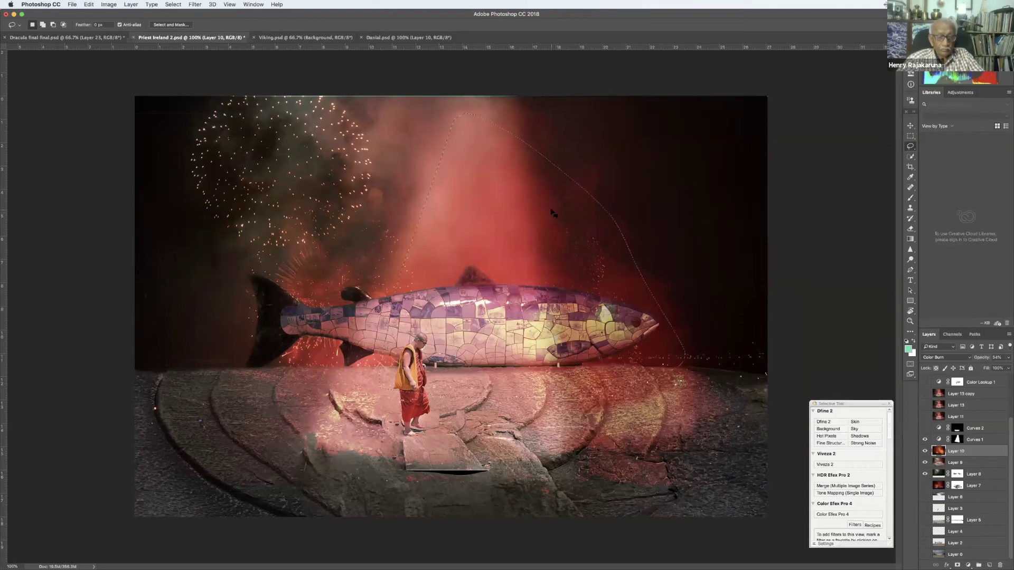
{"action": "left_click", "coordinate": [621, 359]}
Create a new layer above Layer 10 and make a feathered lasso selection shaped like a light beam widening from the sky over the fish
{"action": "key", "text": "super+shift+alt+n"}
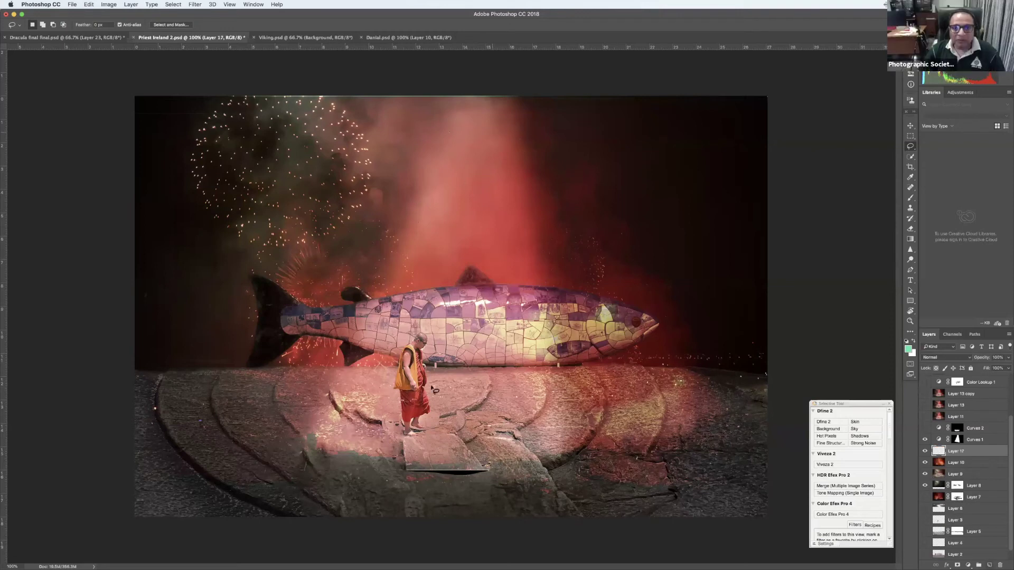
{"action": "key", "text": "super+shift+d"}
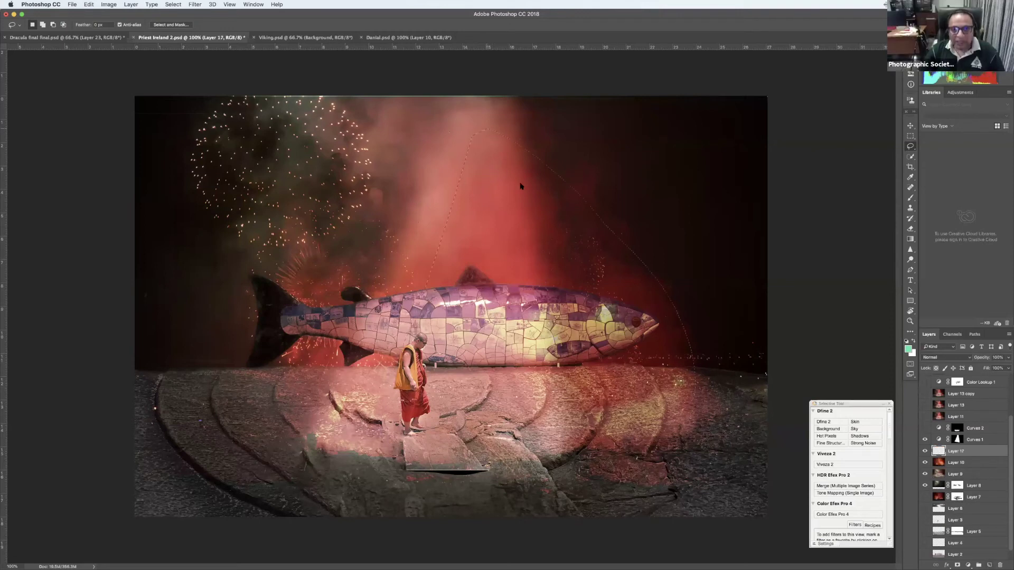
{"action": "right_click", "coordinate": [521, 185]}
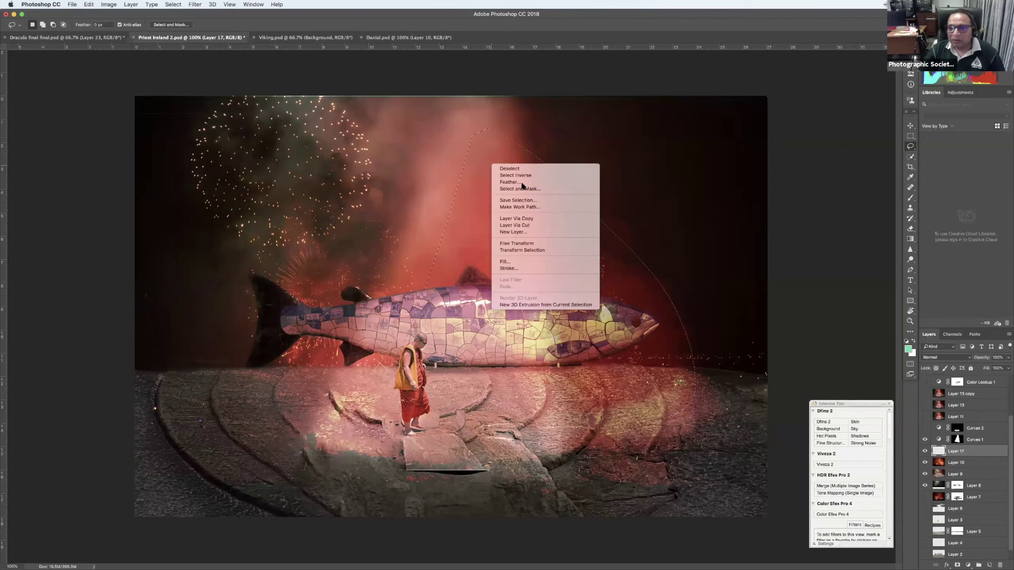
{"action": "left_click", "coordinate": [521, 182]}
{"action": "key", "text": "Return"}
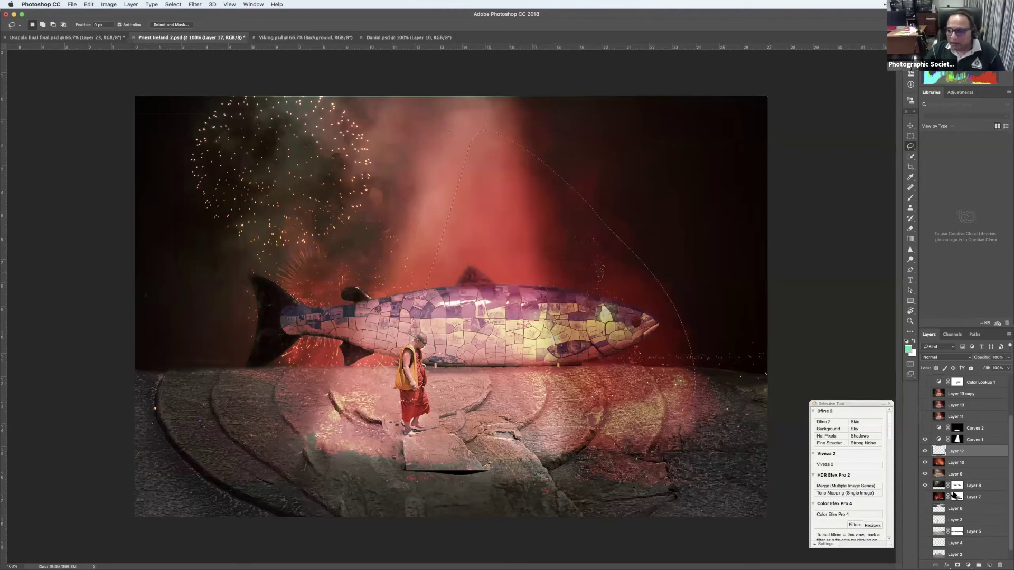
Add a Curves adjustment layer masked by the feathered beam selection
{"action": "left_click", "coordinate": [969, 564]}
{"action": "left_click", "coordinate": [970, 453]}
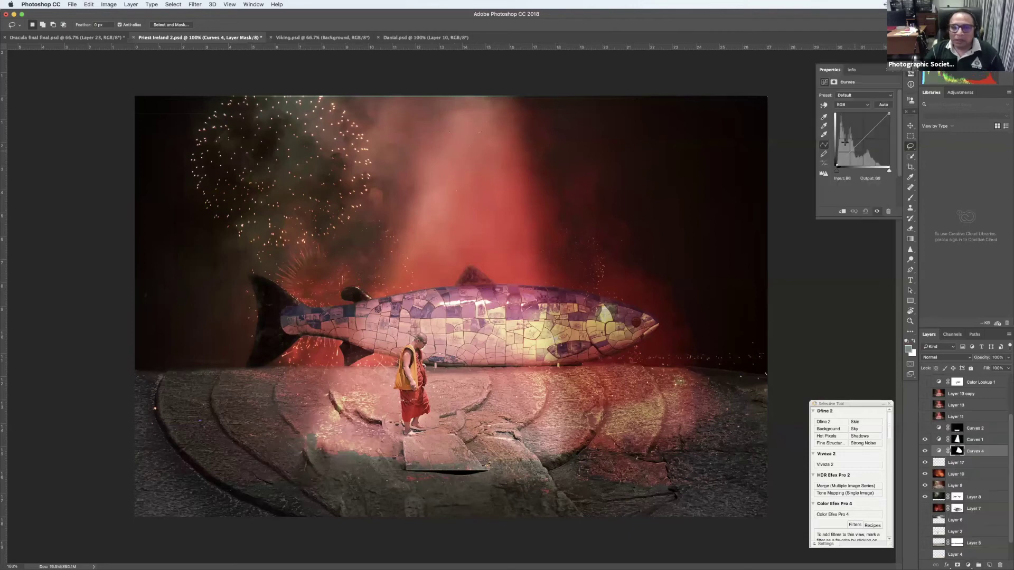
Distort the Curves 4 tone curve with several points so the masked light beam changes brightness and colour dramatically
{"action": "left_click", "coordinate": [843, 136]}
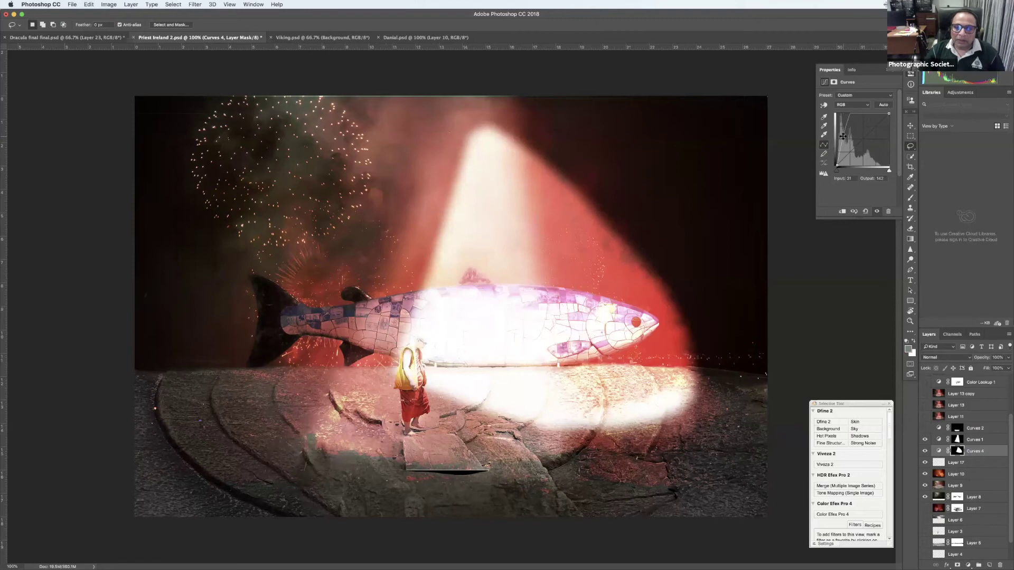
{"action": "left_click", "coordinate": [865, 160]}
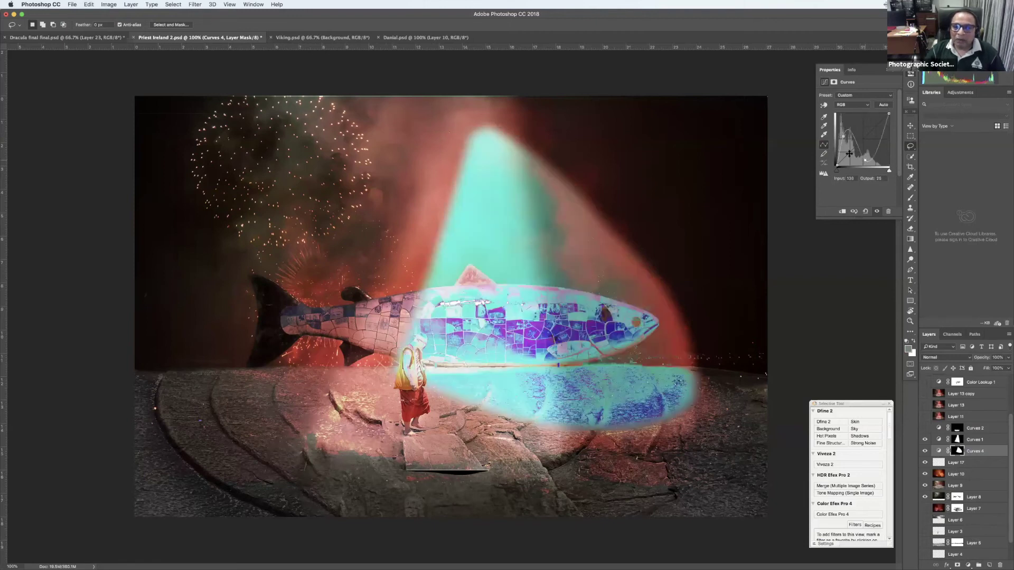
{"action": "left_click", "coordinate": [848, 155]}
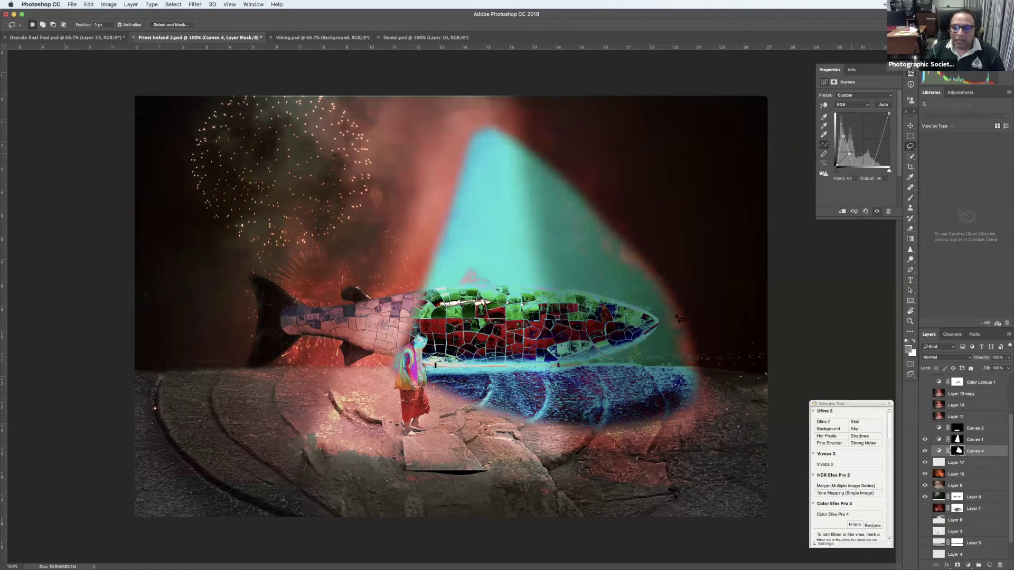
Extend the Curves 4 mask by painting white with an enlarged brush along the beam's left edge above the fish
{"action": "left_click", "coordinate": [957, 450]}
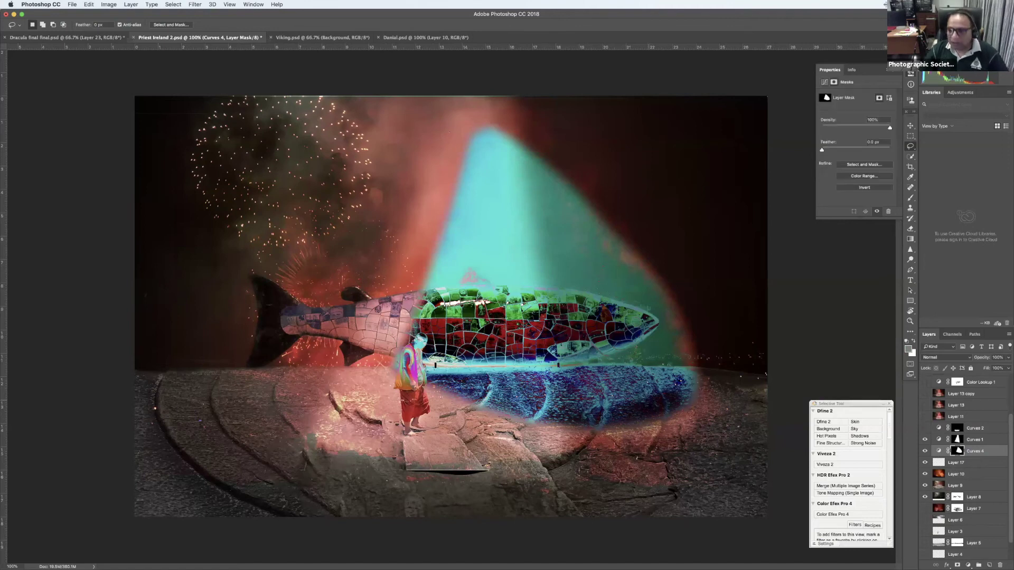
{"action": "key", "text": "b"}
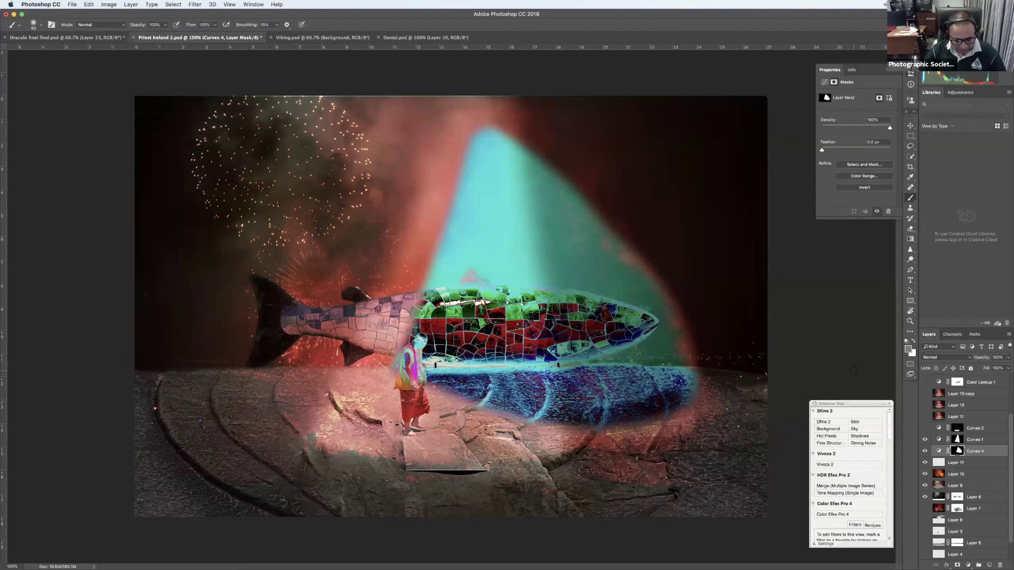
{"action": "left_click", "coordinate": [914, 341]}
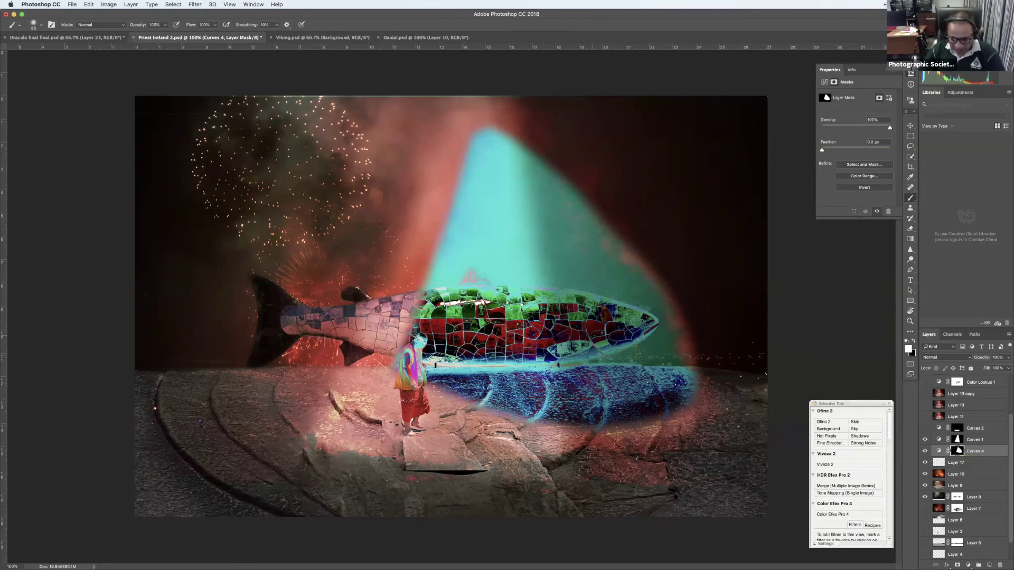
{"action": "key", "text": "bracketright"}
{"action": "key", "text": "bracketright"}
{"action": "key", "text": "bracketright"}
{"action": "key", "text": "bracketright"}
{"action": "key", "text": "bracketright"}
{"action": "key", "text": "bracketright"}
{"action": "key", "text": "bracketright"}
{"action": "key", "text": "bracketright"}
{"action": "key", "text": "bracketright"}
{"action": "key", "text": "bracketright"}
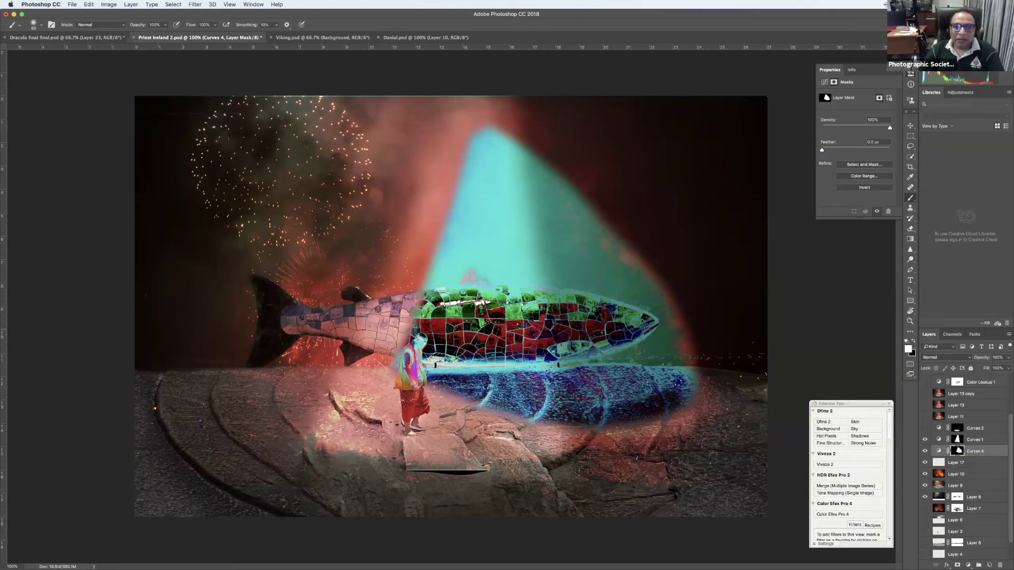
{"action": "left_click_drag", "start_coordinate": [440, 305], "coordinate": [457, 233]}
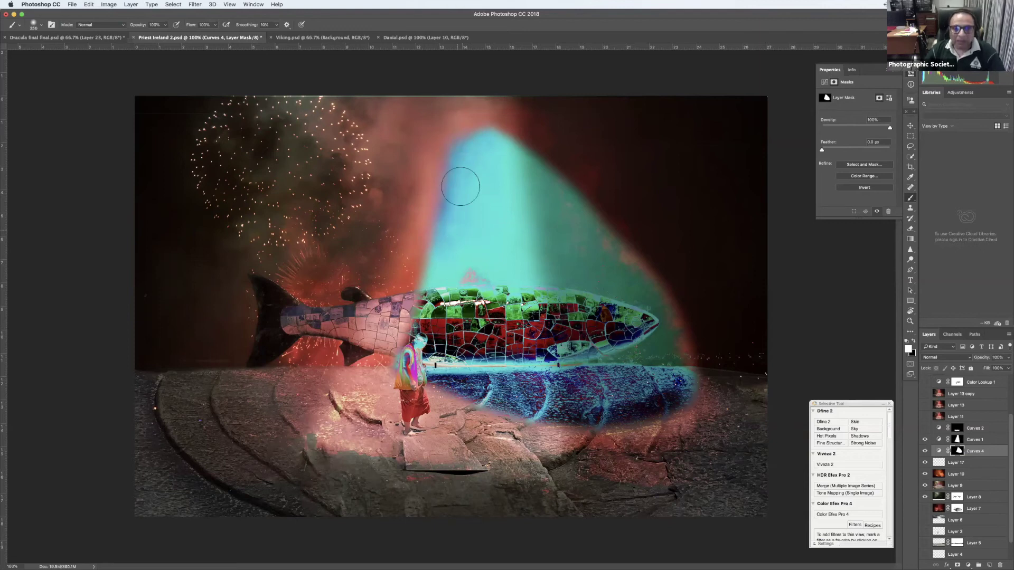
Paint black on the Curves 4 mask to remove the effect along the left part of the beam and fish, enlarging the brush
{"action": "key", "text": "x"}
{"action": "left_click_drag", "start_coordinate": [449, 348], "coordinate": [472, 140]}
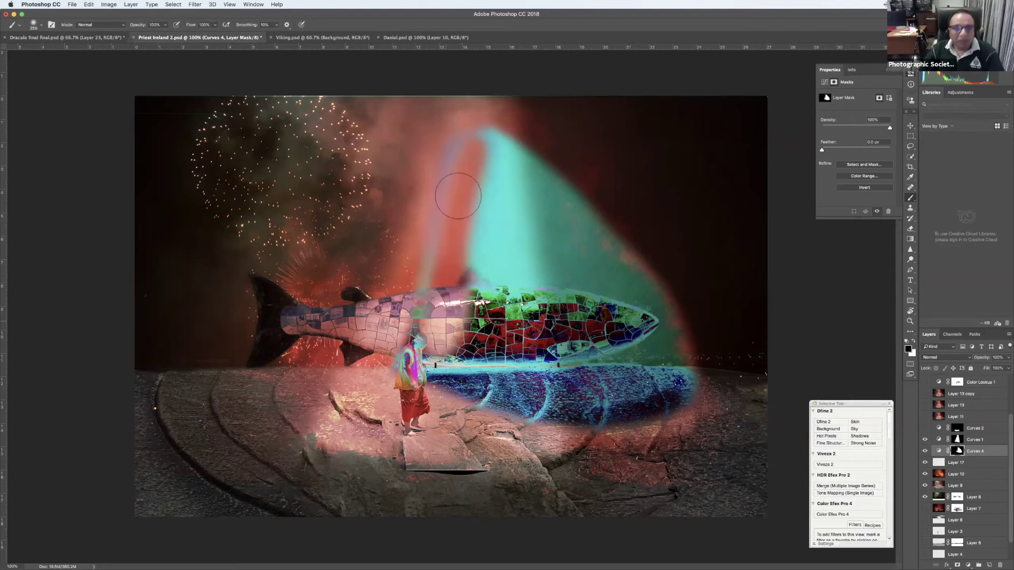
{"action": "key", "text": "bracketright"}
{"action": "key", "text": "bracketright"}
{"action": "key", "text": "bracketright"}
Lower the brush opacity to 41% and partly paint away the Curves 4 effect over the beam, fish head and ground
{"action": "left_click", "coordinate": [165, 25]}
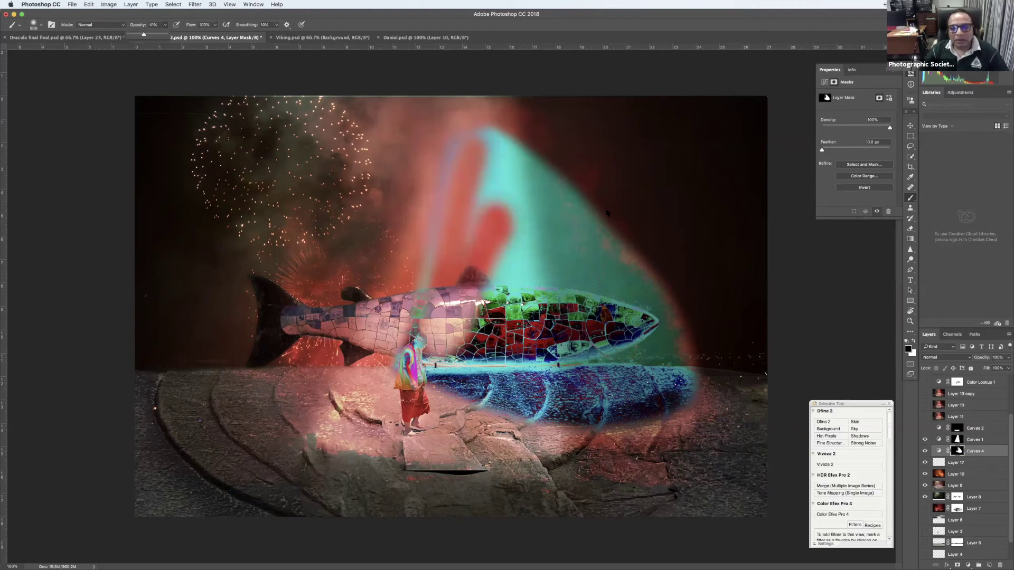
{"action": "left_click", "coordinate": [526, 223]}
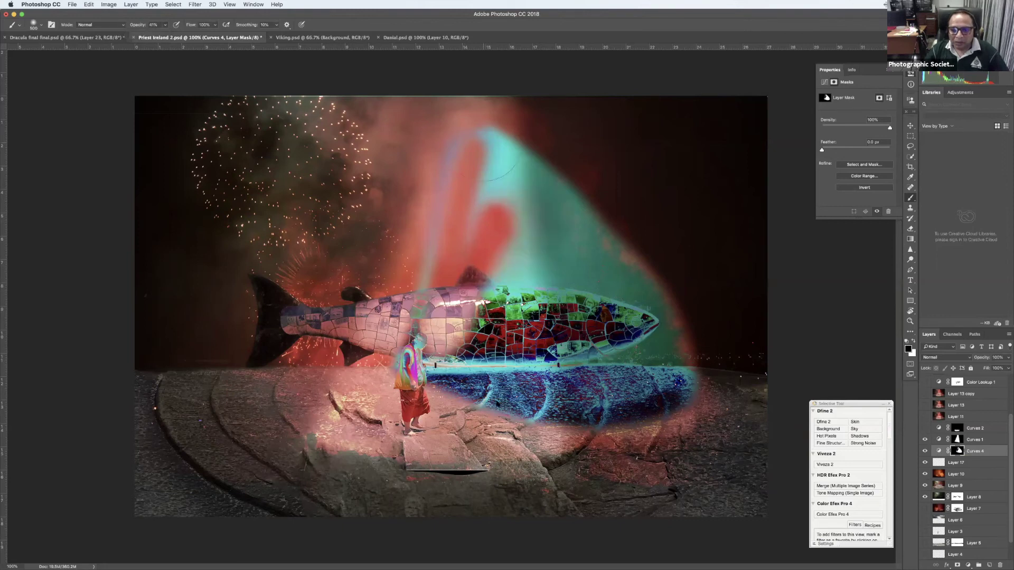
{"action": "left_click", "coordinate": [542, 408]}
{"action": "left_click", "coordinate": [474, 404]}
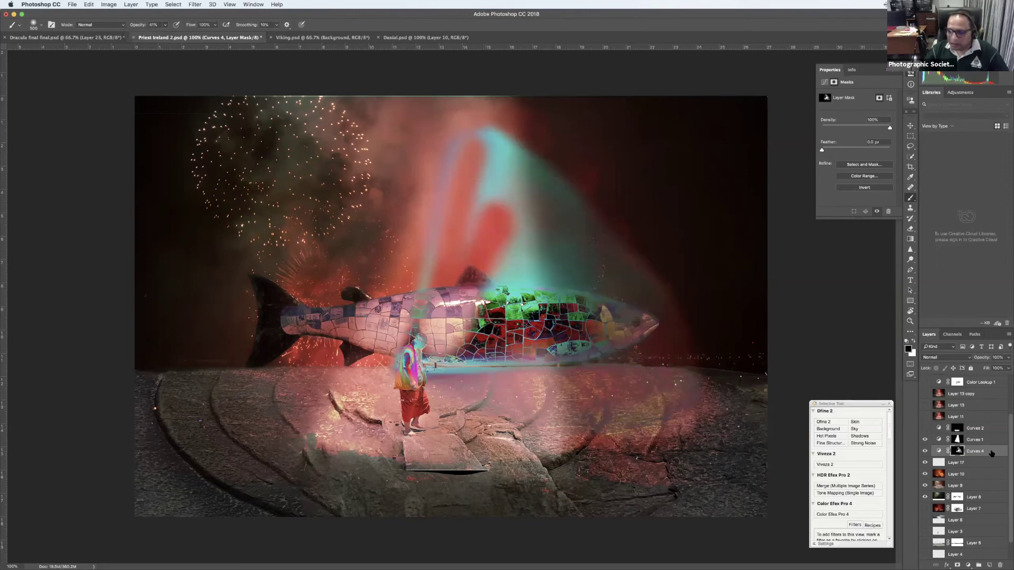
Delete the Curves 4 adjustment layer and hide Curves 1
{"action": "key", "text": "Delete"}
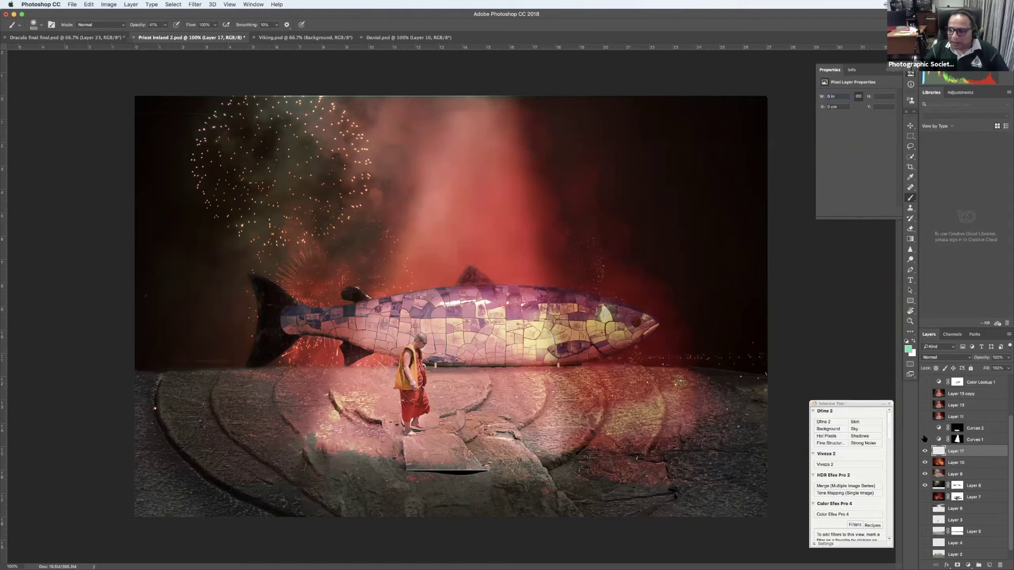
{"action": "left_click", "coordinate": [924, 439]}
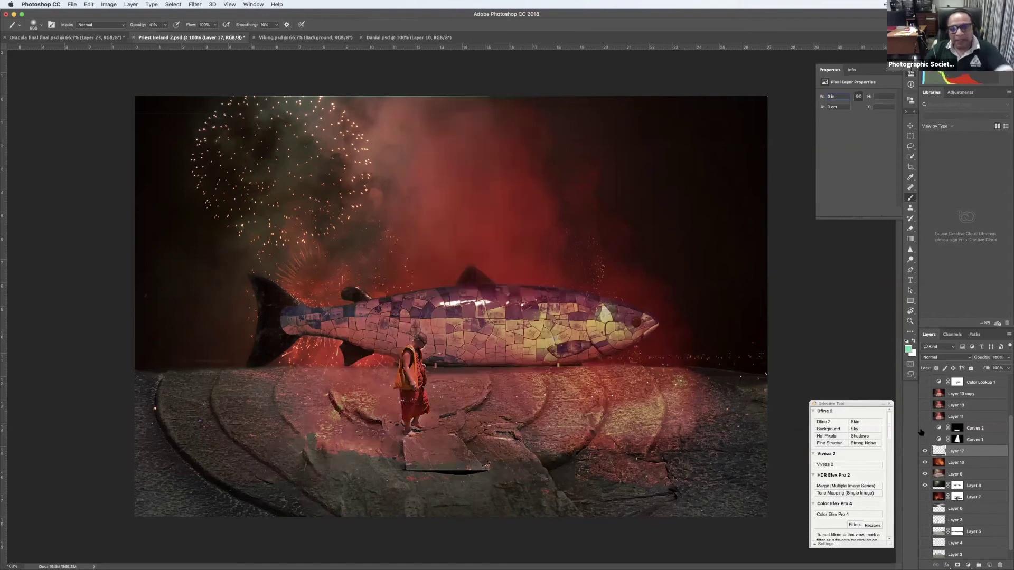
Toggle the Curves 2 adjustment to compare its effect on the scene, leaving it shown
{"action": "left_click", "coordinate": [925, 428]}
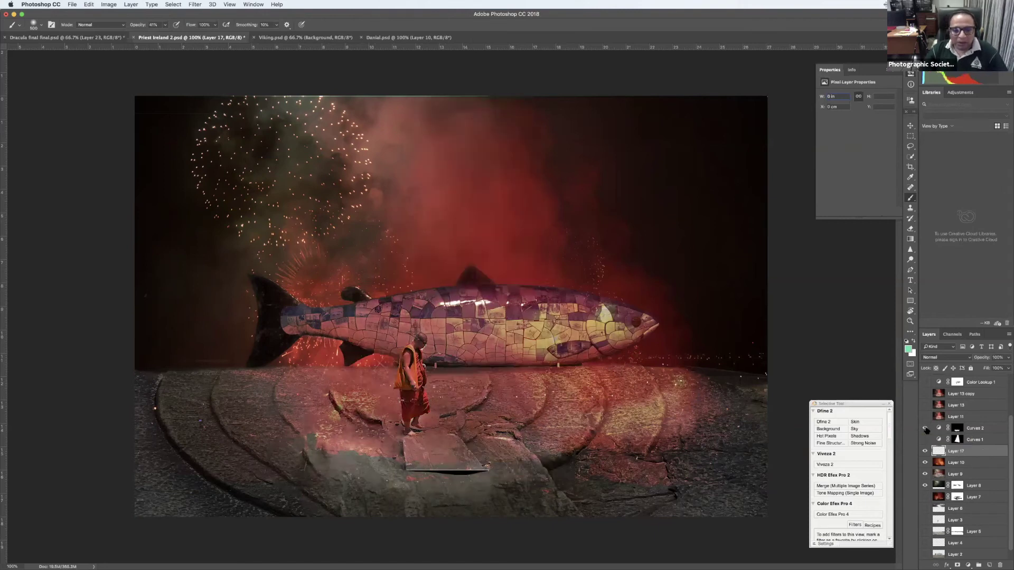
{"action": "left_click", "coordinate": [926, 428]}
{"action": "left_click", "coordinate": [925, 428]}
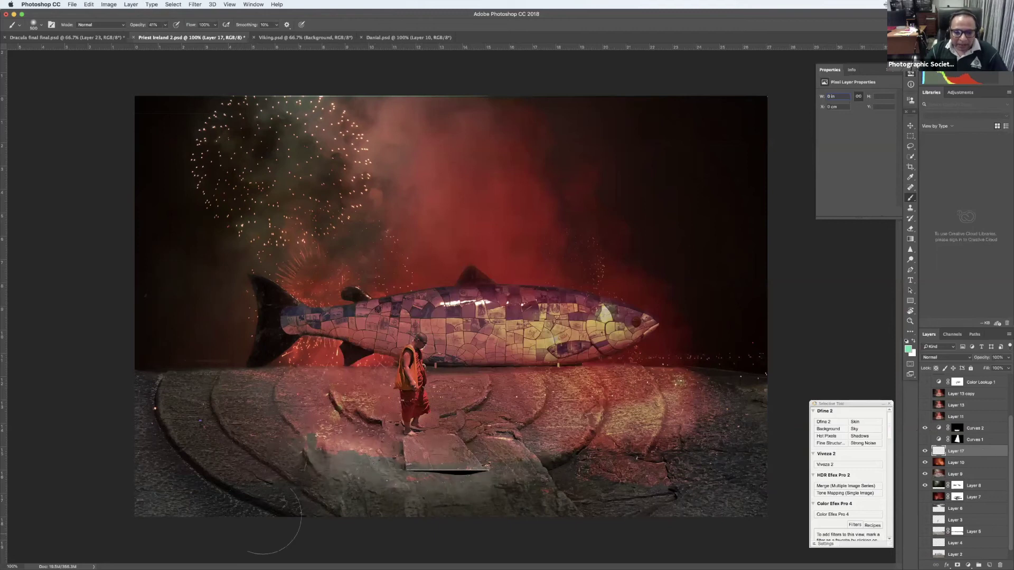
{"action": "key", "text": "v"}
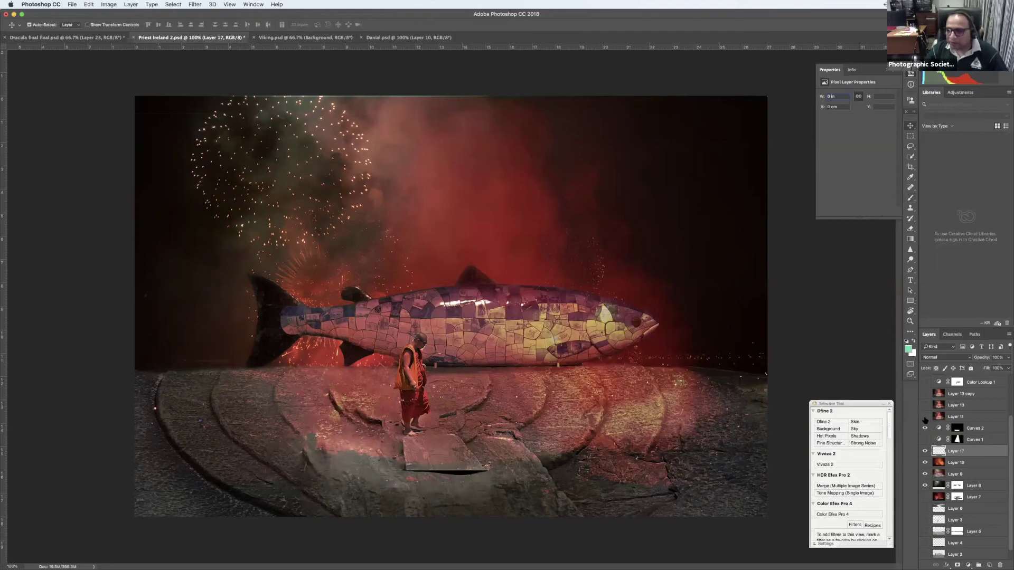
Show Layer 11, Layer 13, Layer 13 copy and the Color Lookup 1 adjustment
{"action": "left_click", "coordinate": [925, 417]}
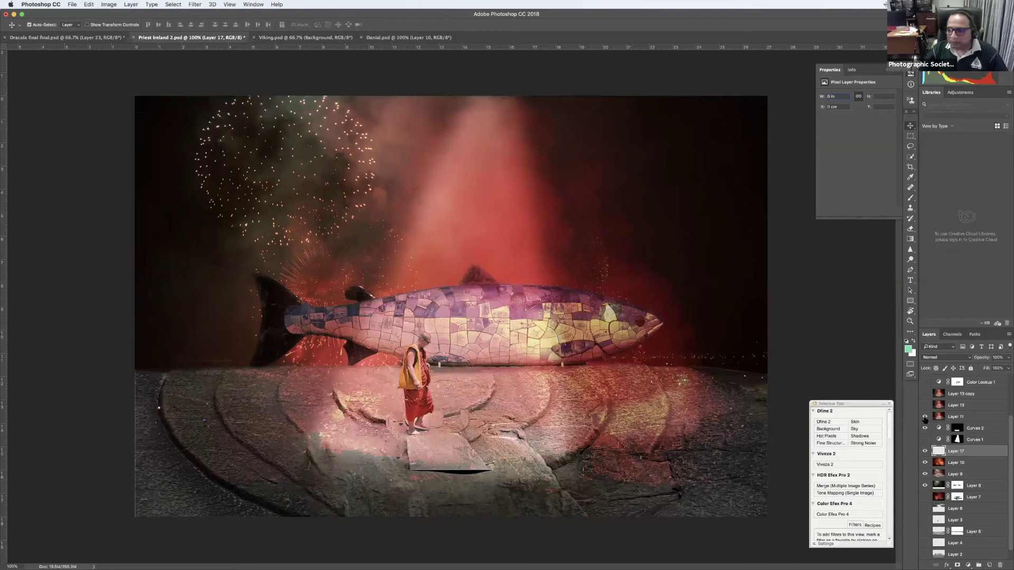
{"action": "left_click", "coordinate": [925, 406]}
{"action": "scroll", "coordinate": [926, 445], "scroll_direction": "up", "scroll_amount": 3}
{"action": "left_click", "coordinate": [925, 444]}
{"action": "left_click", "coordinate": [925, 432]}
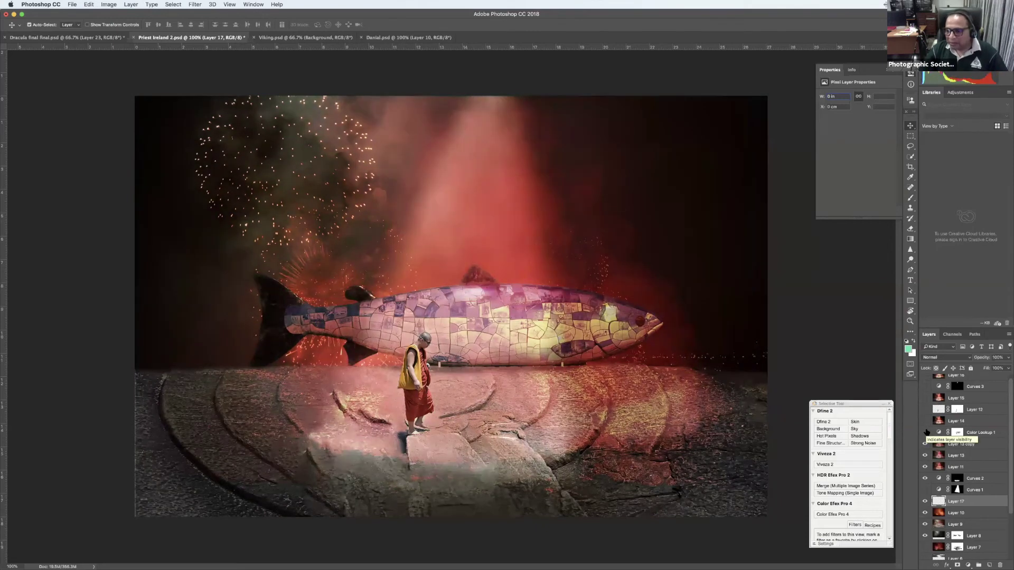
{"action": "left_click", "coordinate": [925, 432]}
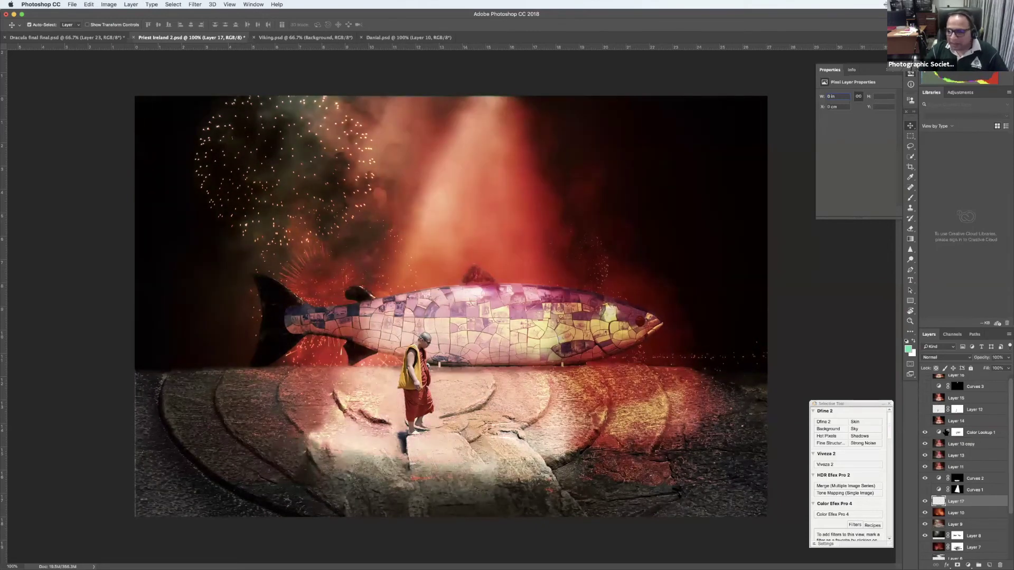
Try the EdgyAmber.3DL and FallColors.look 3D LUTs on the Color Lookup 1 adjustment
{"action": "left_click", "coordinate": [940, 433]}
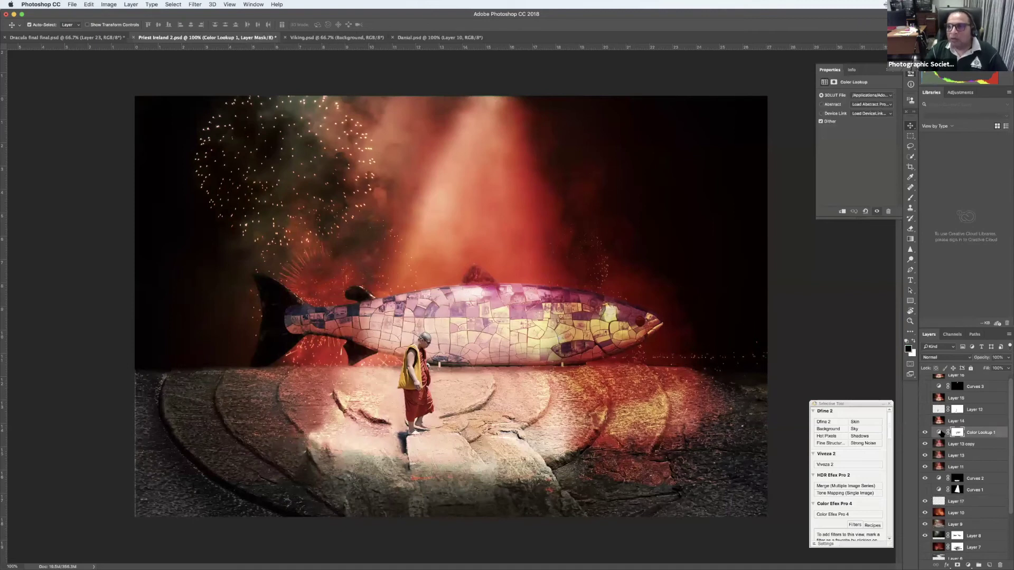
{"action": "left_click", "coordinate": [871, 98]}
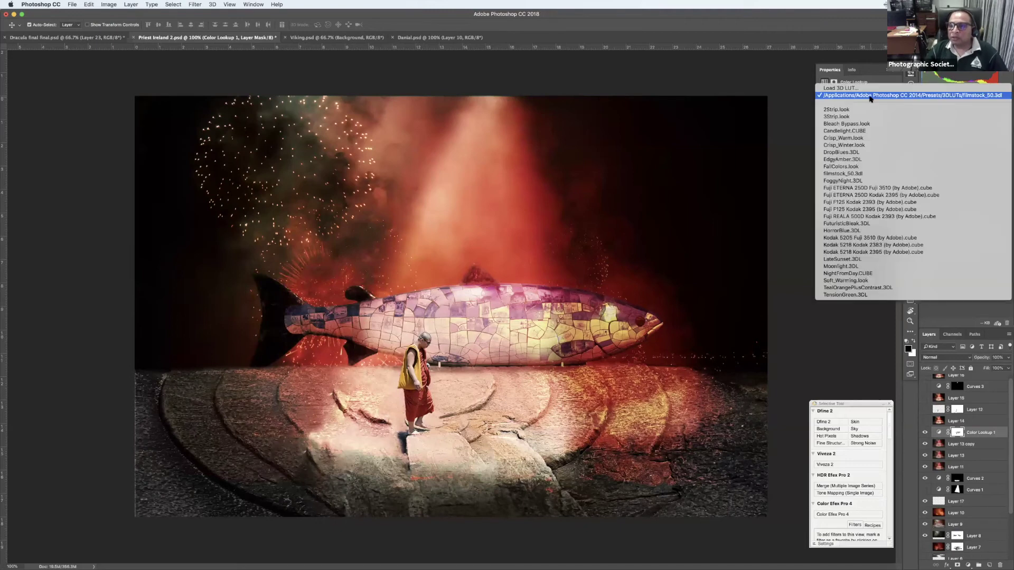
{"action": "left_click", "coordinate": [840, 160]}
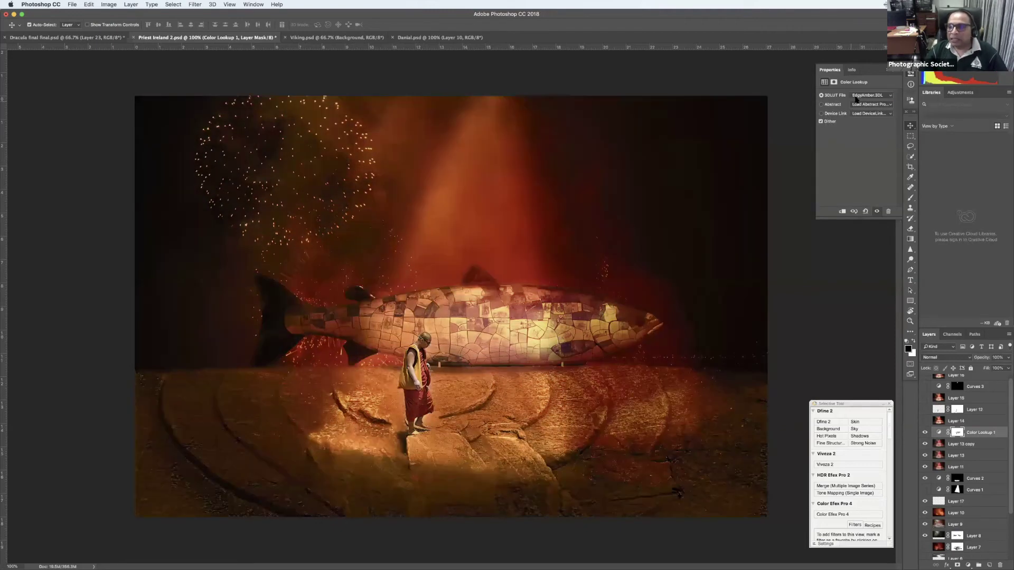
{"action": "left_click", "coordinate": [852, 100]}
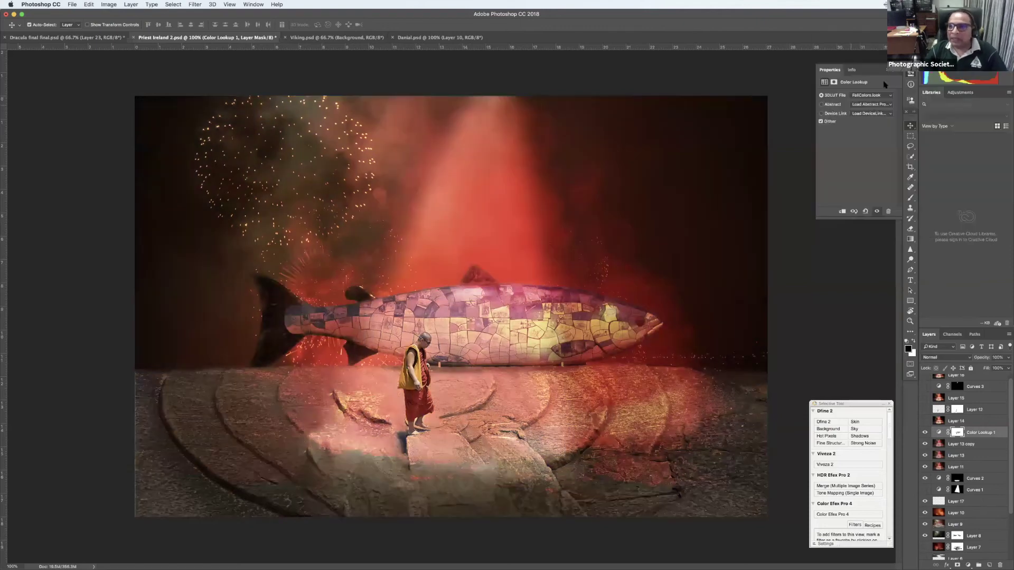
{"action": "left_click", "coordinate": [848, 103]}
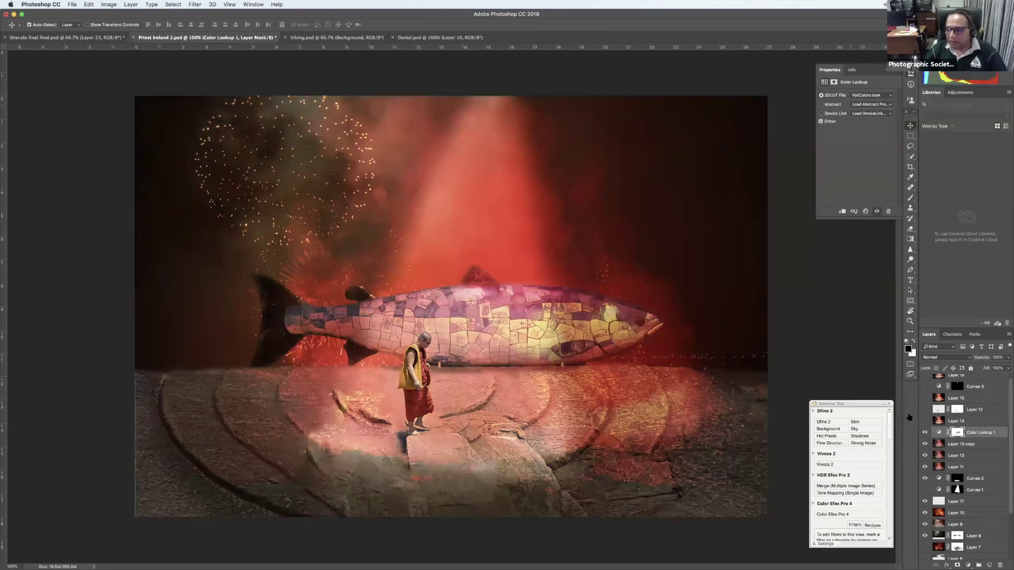
Set the Color Lookup 1 adjustment's 3D LUT to filmstock_50.3dl and close its properties
{"action": "left_click", "coordinate": [864, 96]}
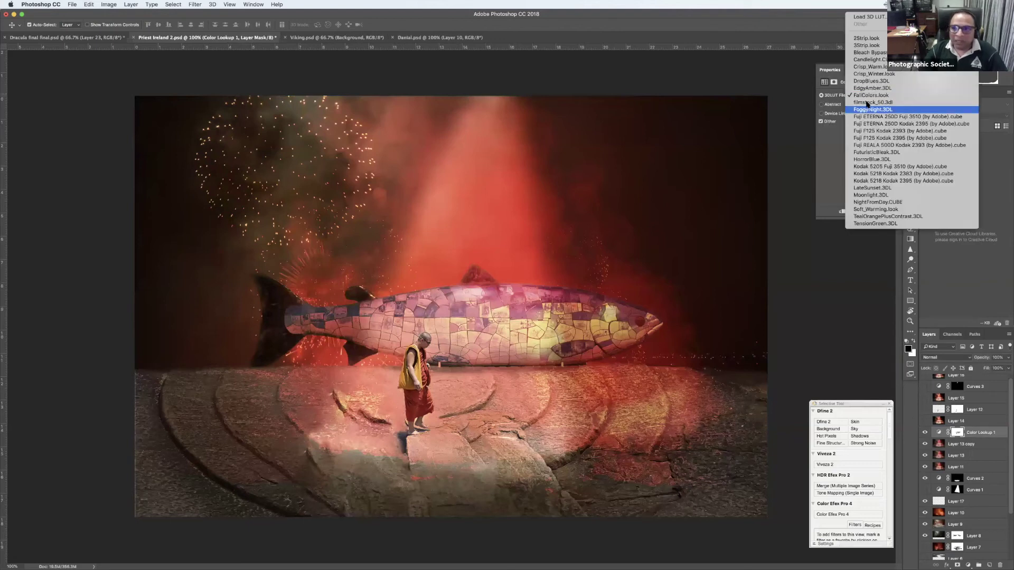
{"action": "left_click", "coordinate": [866, 103]}
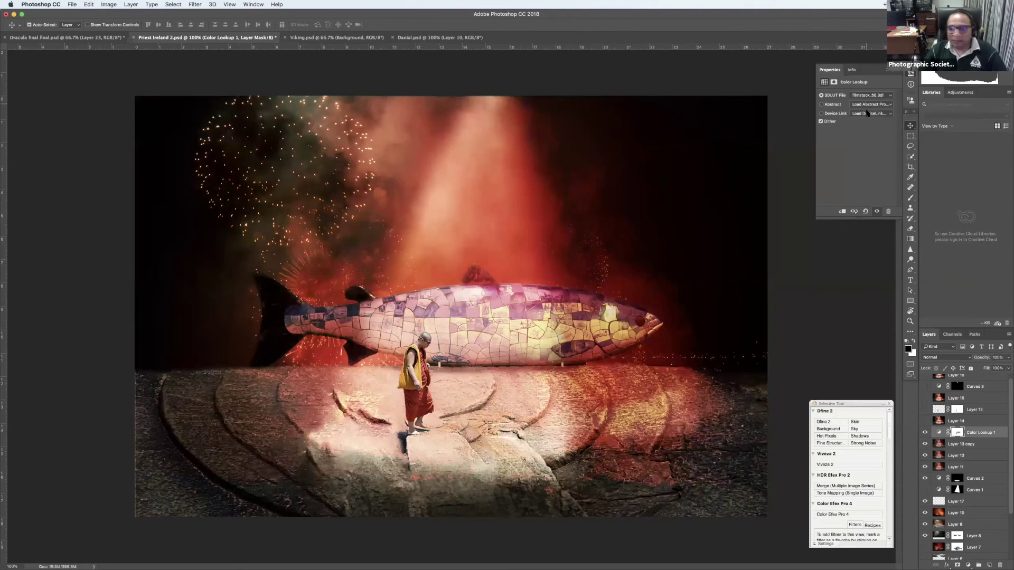
{"action": "left_click", "coordinate": [887, 69]}
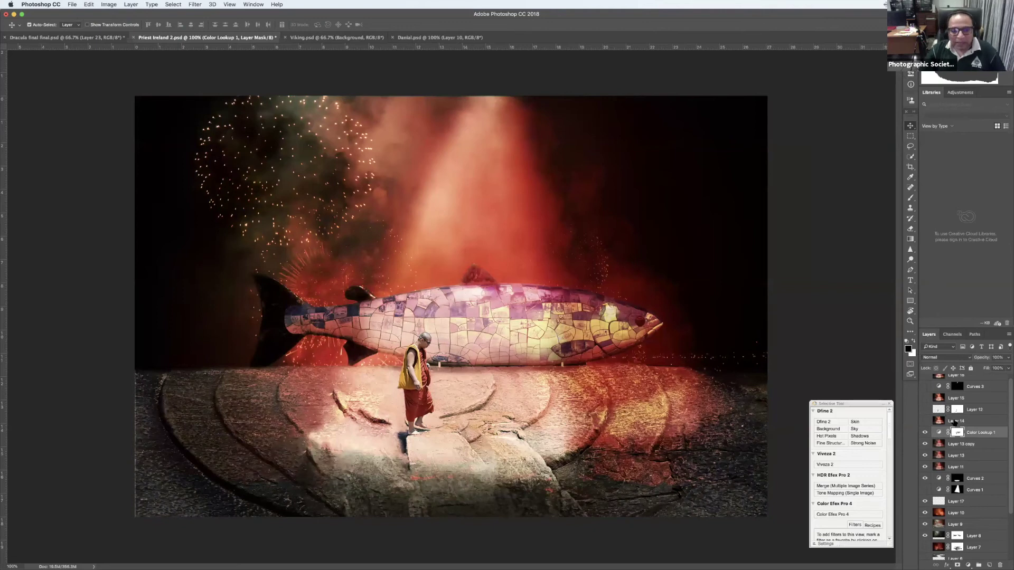
Show Layer 14 and undo the deletion of the Curves 4 adjustment layer
{"action": "key", "text": "super+2"}
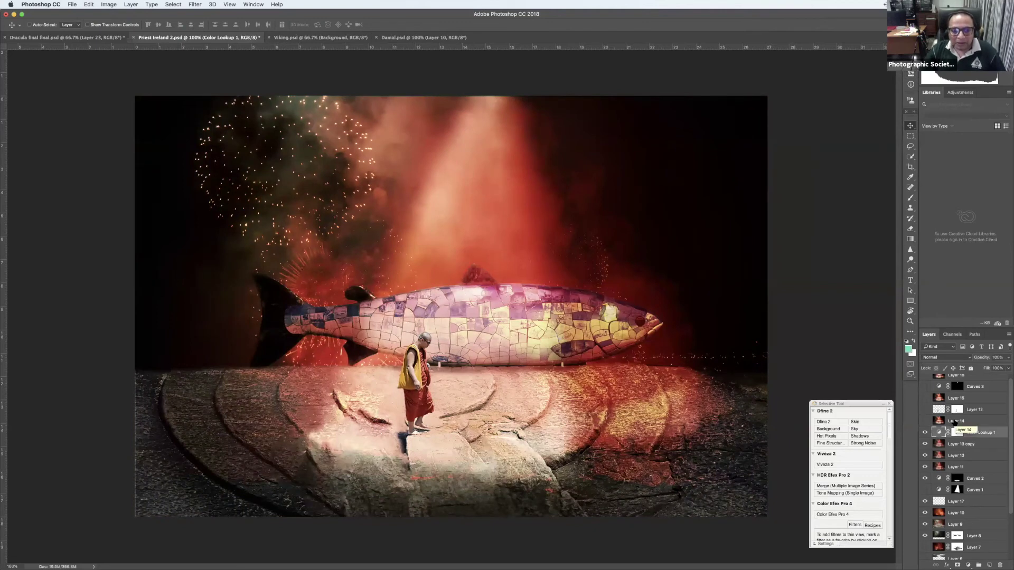
{"action": "key", "text": "super+z"}
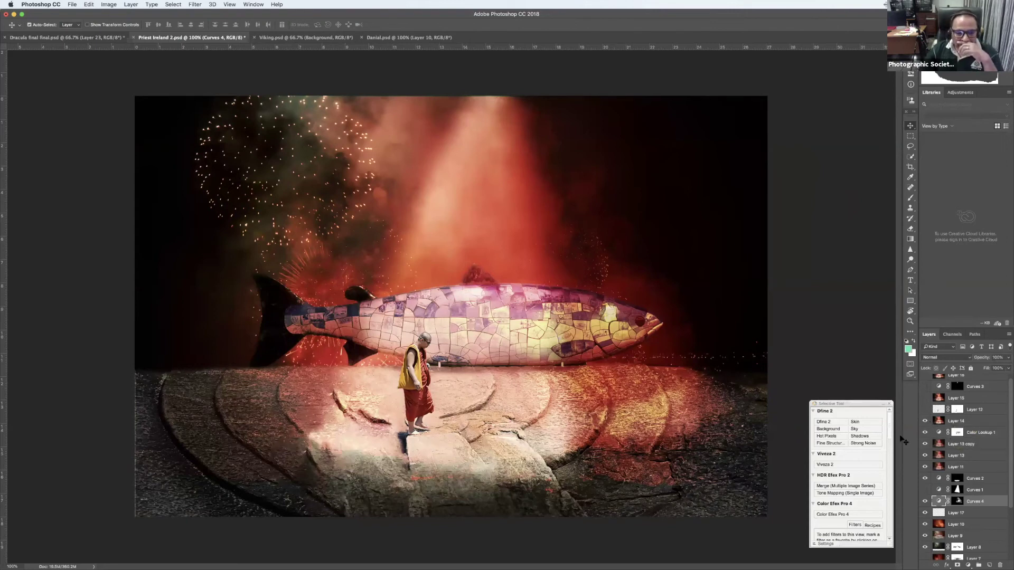
Show the masked layer above Layer 14 and Layer 15, and check the visibility of Layer 14
{"action": "left_click", "coordinate": [924, 410]}
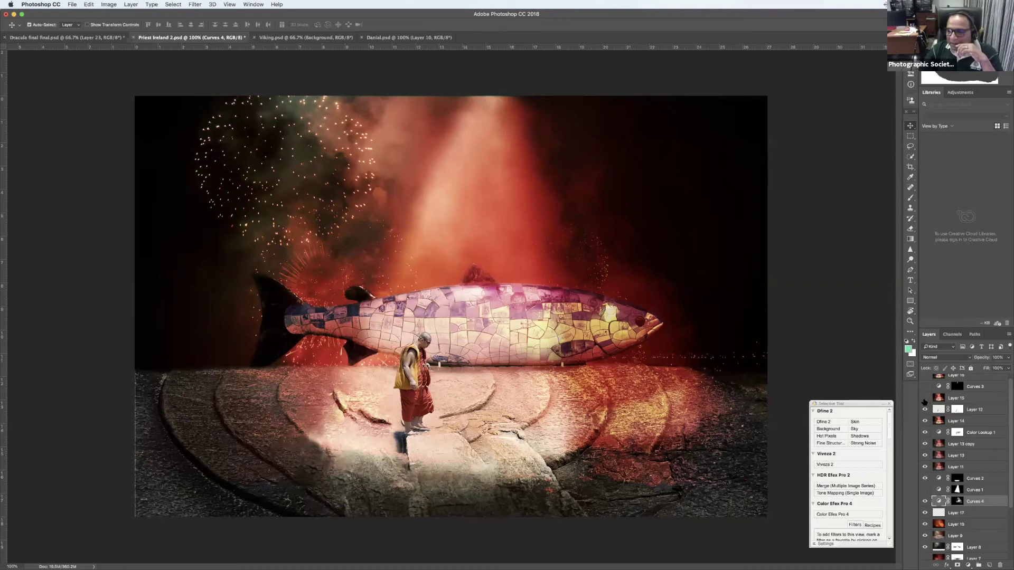
{"action": "scroll", "coordinate": [926, 403], "scroll_direction": "up", "scroll_amount": 1}
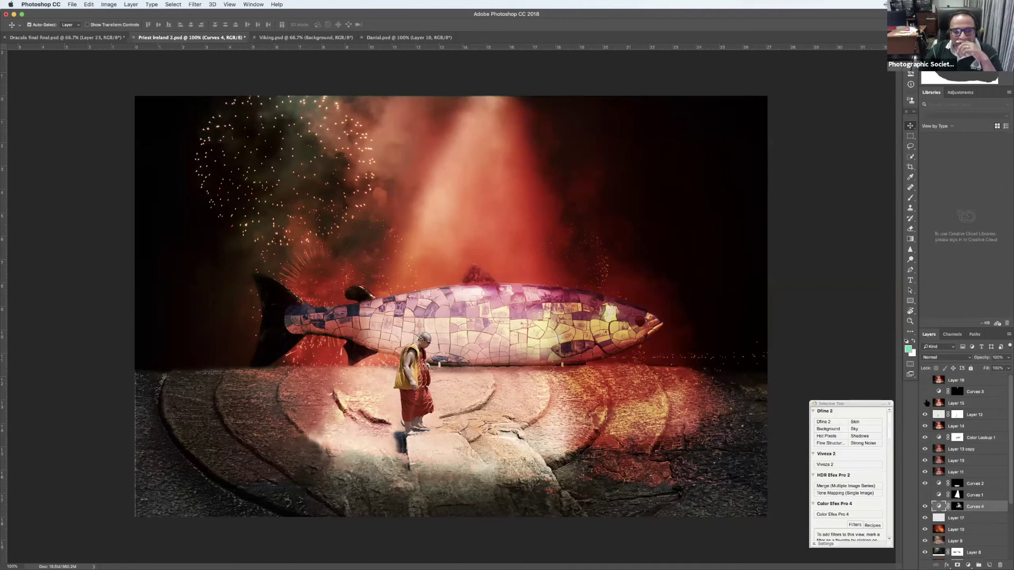
{"action": "left_click", "coordinate": [925, 402]}
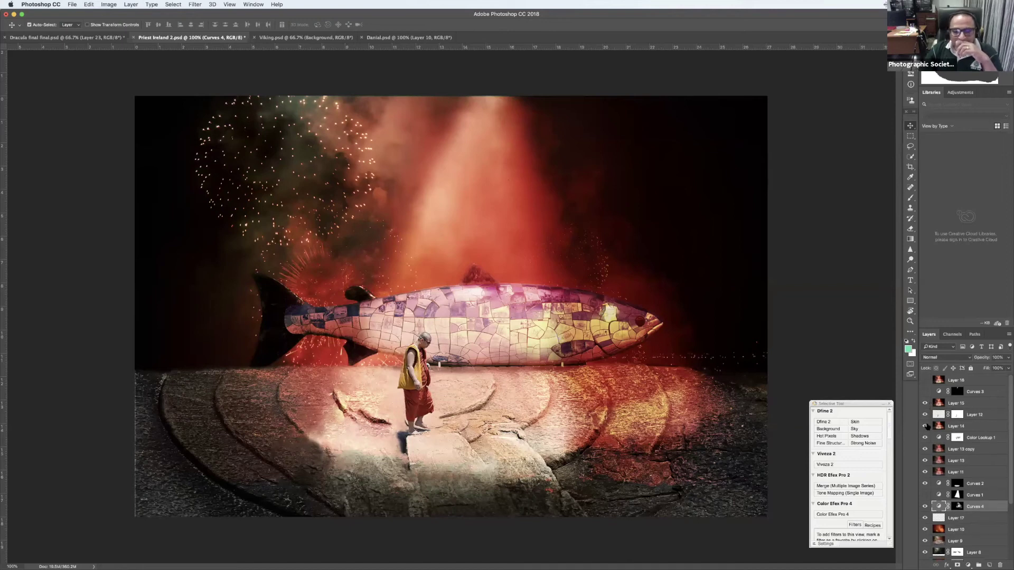
{"action": "left_click", "coordinate": [924, 426]}
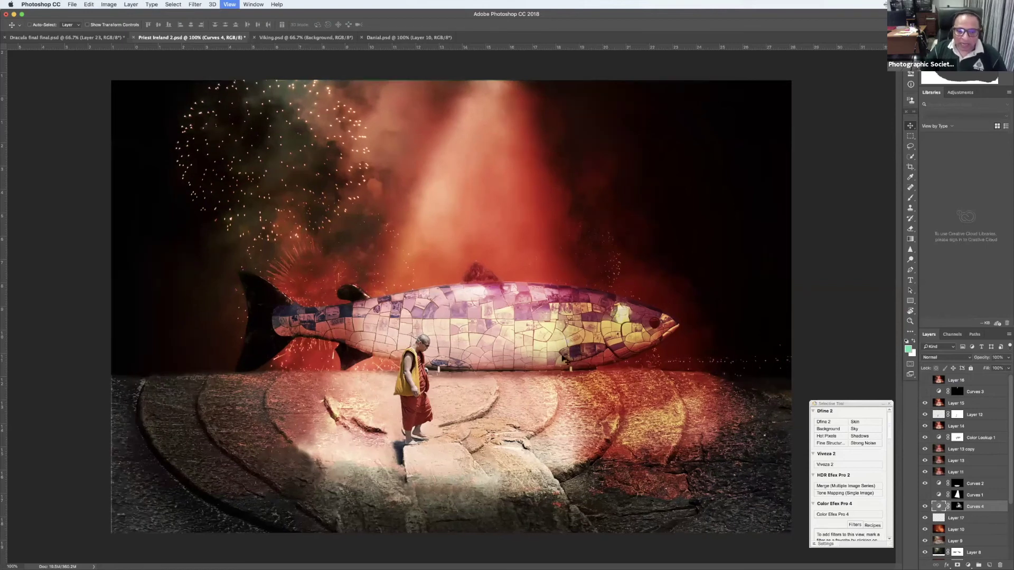
Examine the fish mosaic, the priest and the lit rocks up close, and return to the whole composite
{"action": "key", "text": "super+equal"}
{"action": "key", "text": "super+equal"}
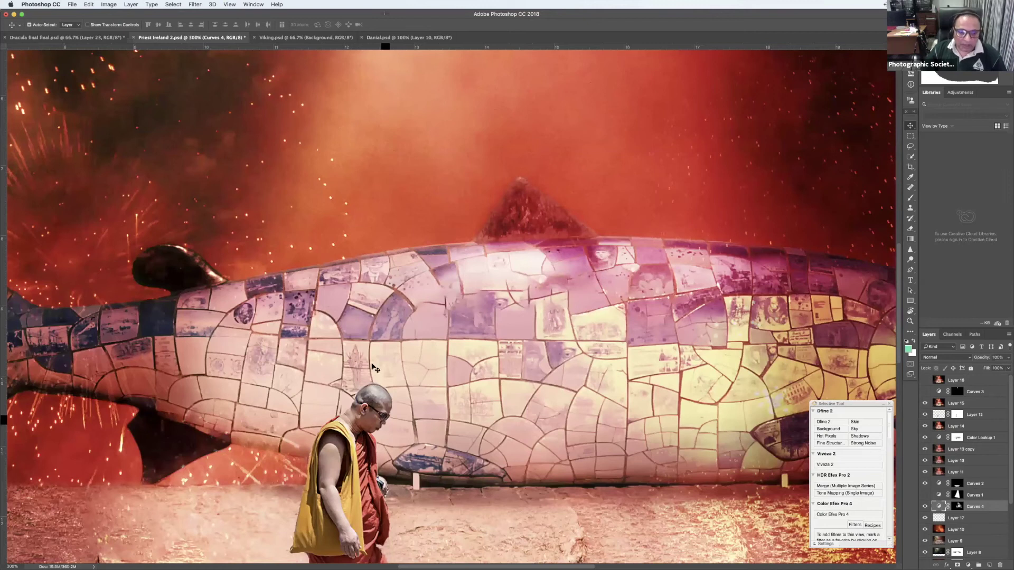
{"action": "scroll", "coordinate": [388, 451], "scroll_direction": "down", "scroll_amount": 3}
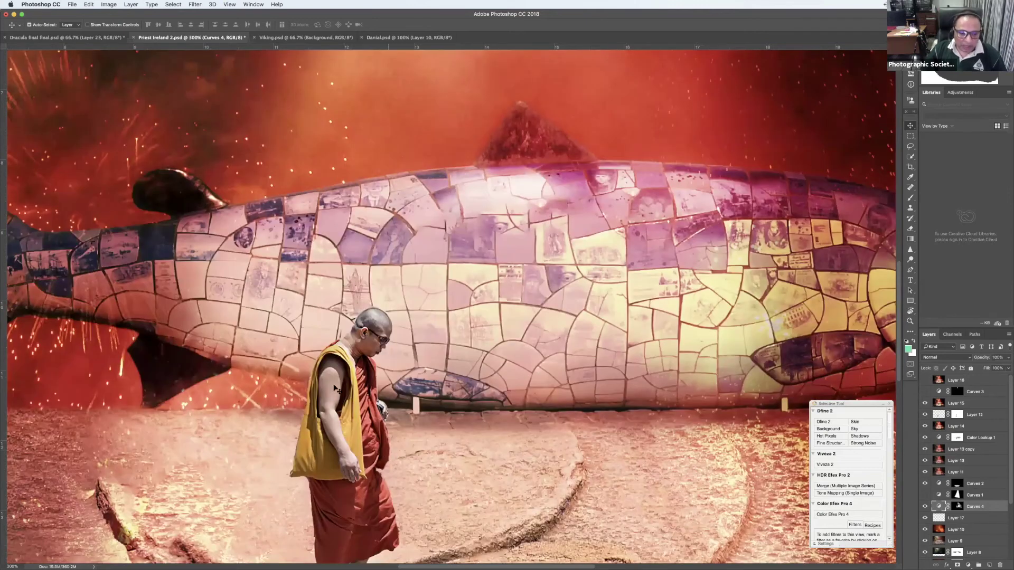
{"action": "scroll", "coordinate": [347, 495], "scroll_direction": "down", "scroll_amount": 2}
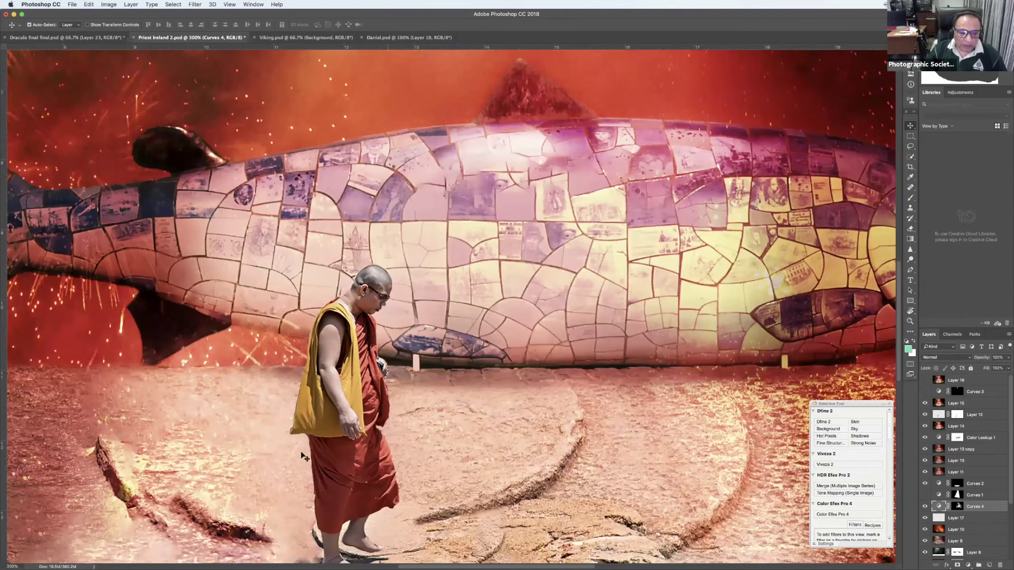
{"action": "scroll", "coordinate": [340, 520], "scroll_direction": "down", "scroll_amount": 4}
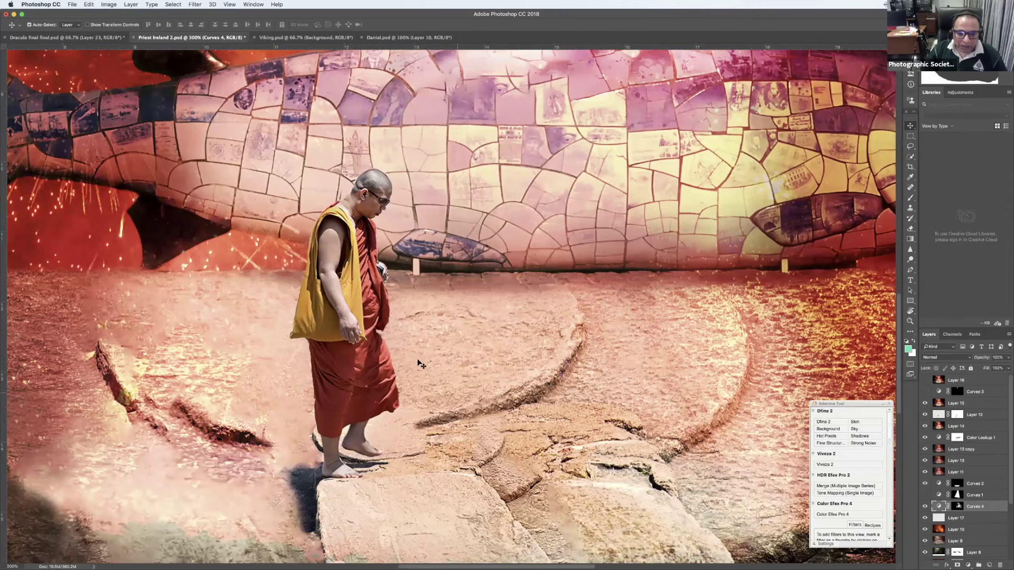
{"action": "key", "text": "super+0"}
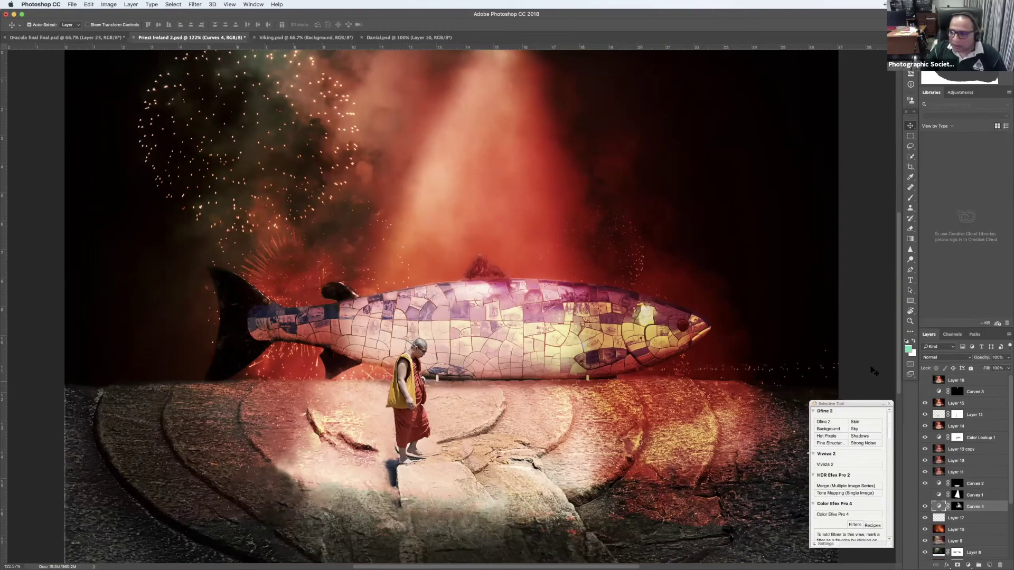
Show the Curves 3 adjustment layer and Layer 16, and view the completed priest composite
{"action": "left_click", "coordinate": [925, 391]}
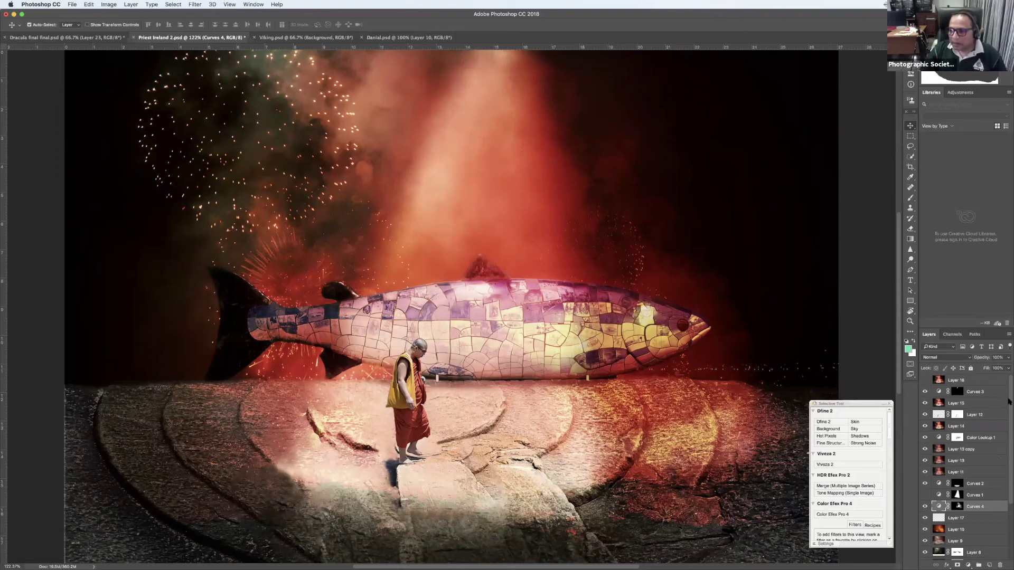
{"action": "scroll", "coordinate": [1009, 393], "scroll_direction": "up", "scroll_amount": 1}
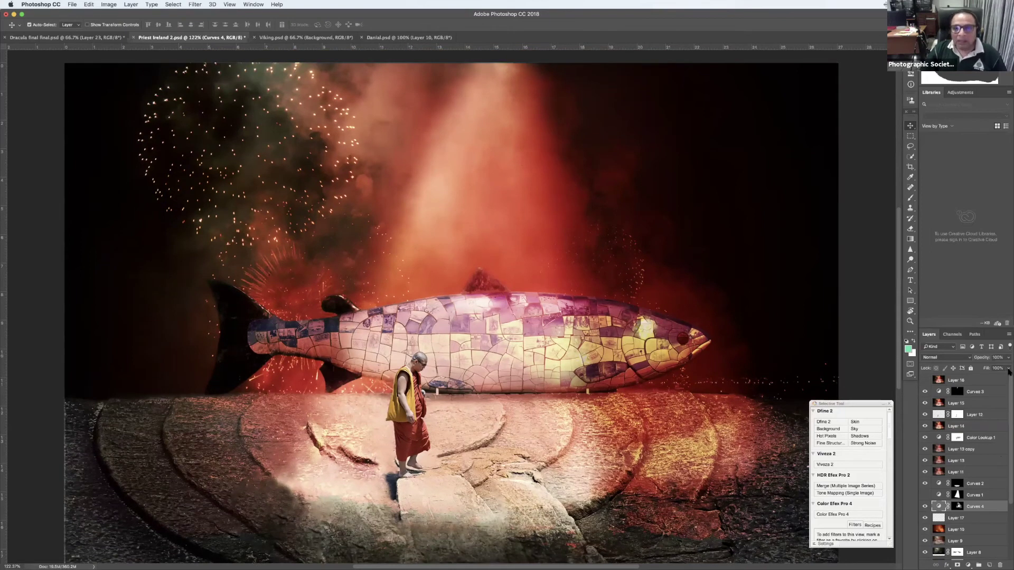
{"action": "left_click", "coordinate": [925, 391]}
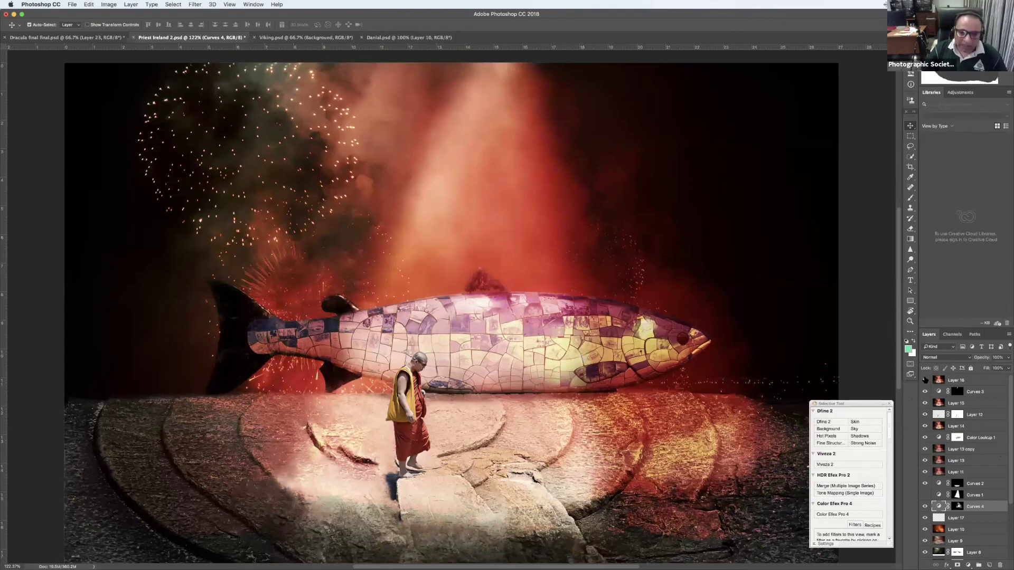
{"action": "key", "text": "super+minus"}
{"action": "key", "text": "super+minus"}
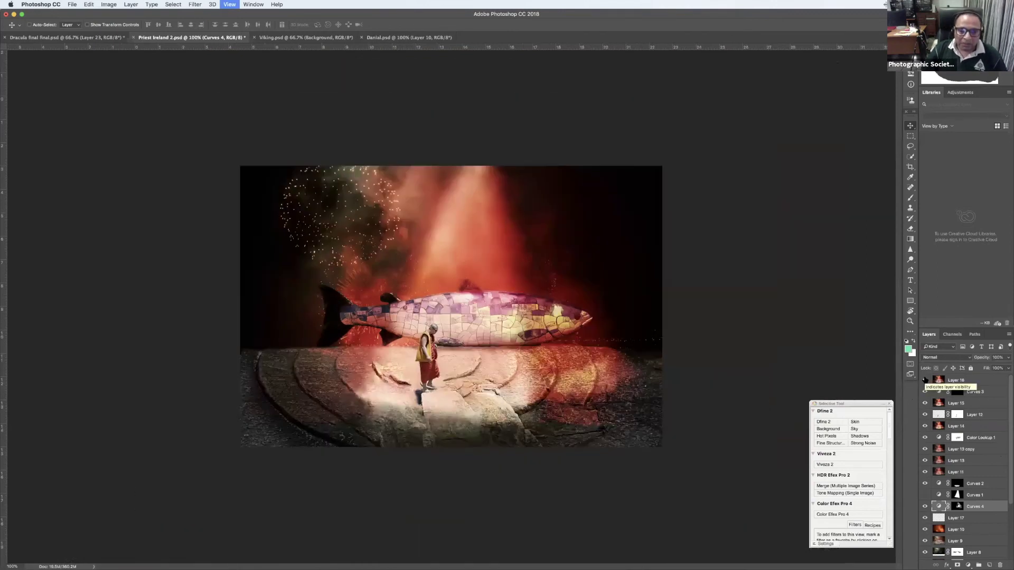
{"action": "key", "text": "super+plus"}
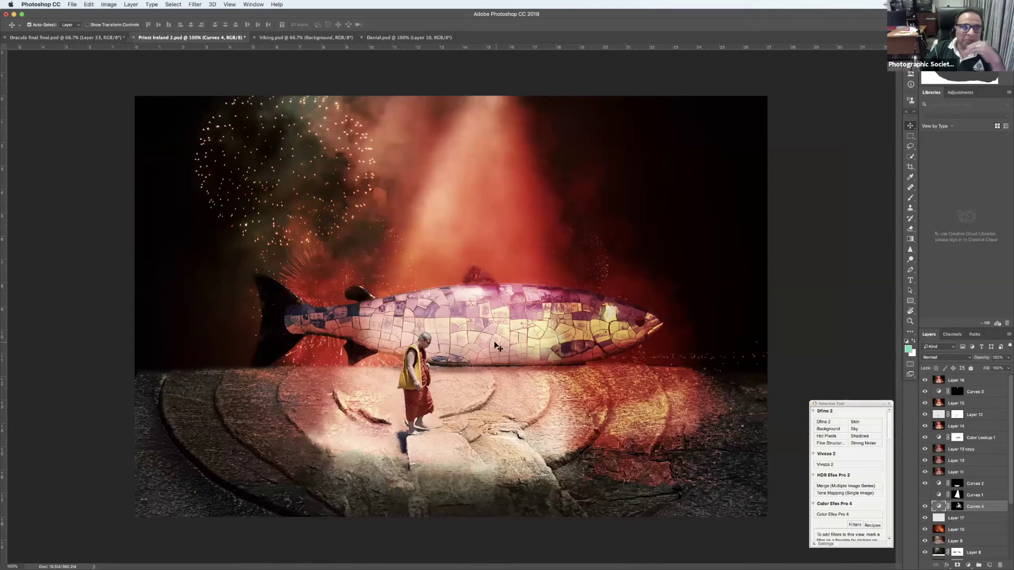
Switch to the Viking.psd document and view its Background layer on its own before restoring the other layers
{"action": "left_click", "coordinate": [267, 39]}
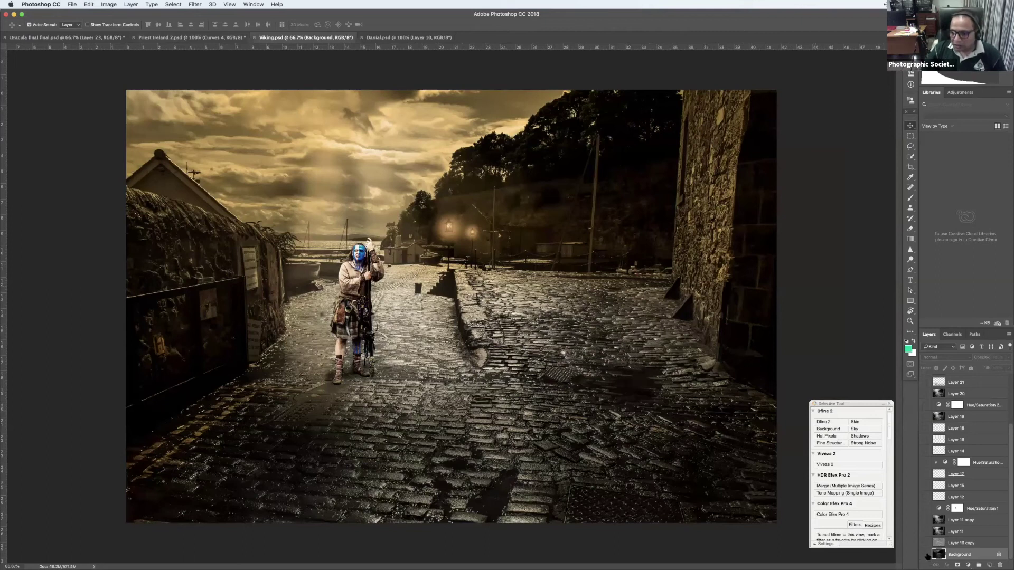
{"action": "left_click", "coordinate": [925, 555], "text": "alt"}
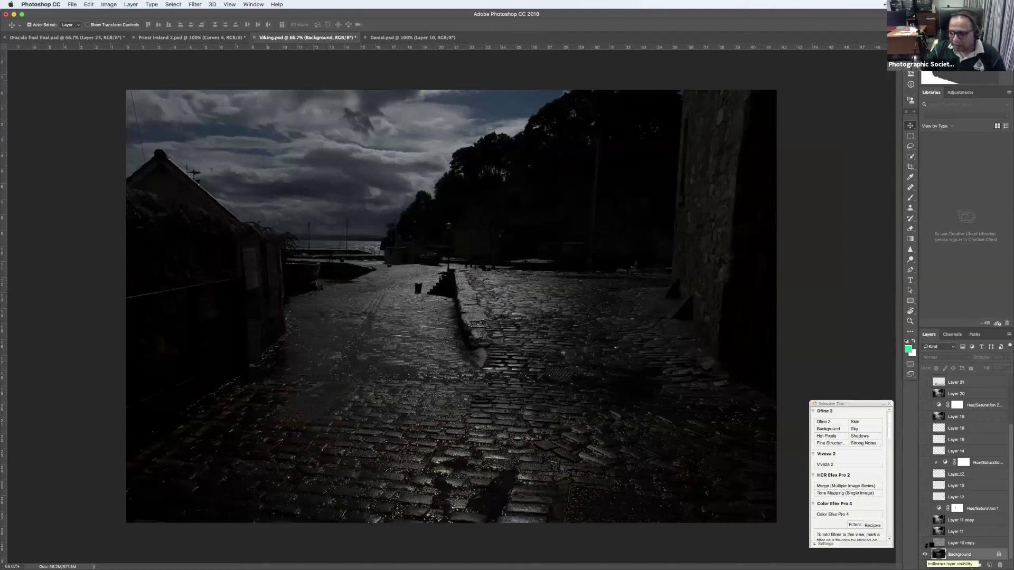
{"action": "left_click", "coordinate": [924, 543], "text": "alt"}
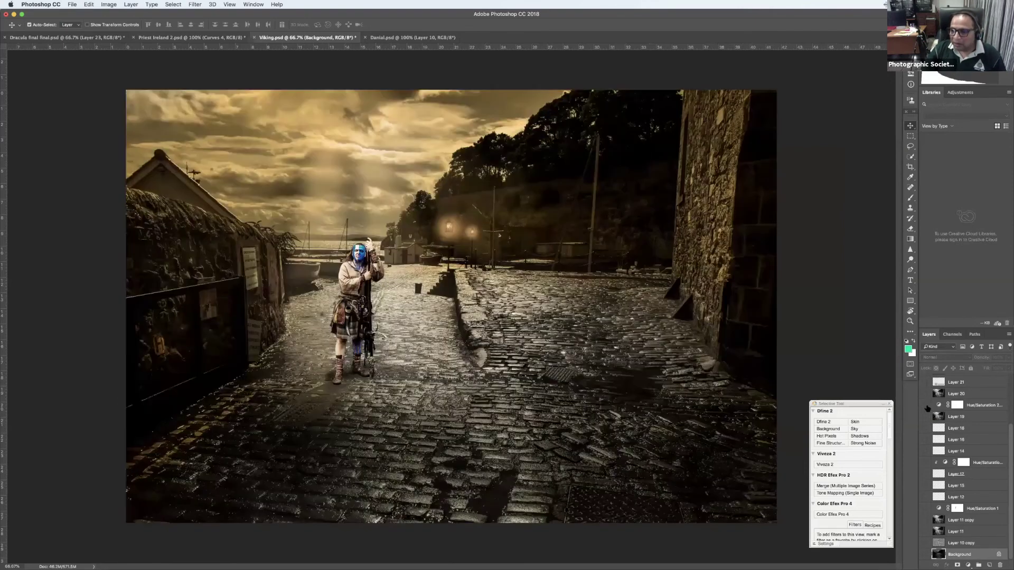
Hide the toned top layer, Layer 26, and show Layer 10 copy, Layer 11 and Layer 11 copy above the Background
{"action": "scroll", "coordinate": [927, 391], "scroll_direction": "up", "scroll_amount": 3}
{"action": "left_click", "coordinate": [925, 380]}
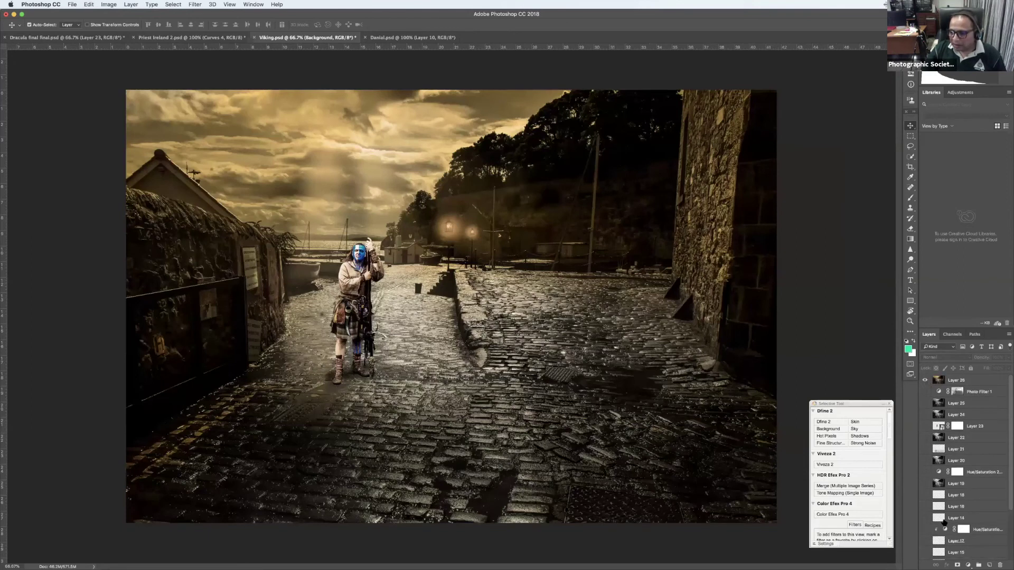
{"action": "scroll", "coordinate": [927, 546], "scroll_direction": "down", "scroll_amount": 3}
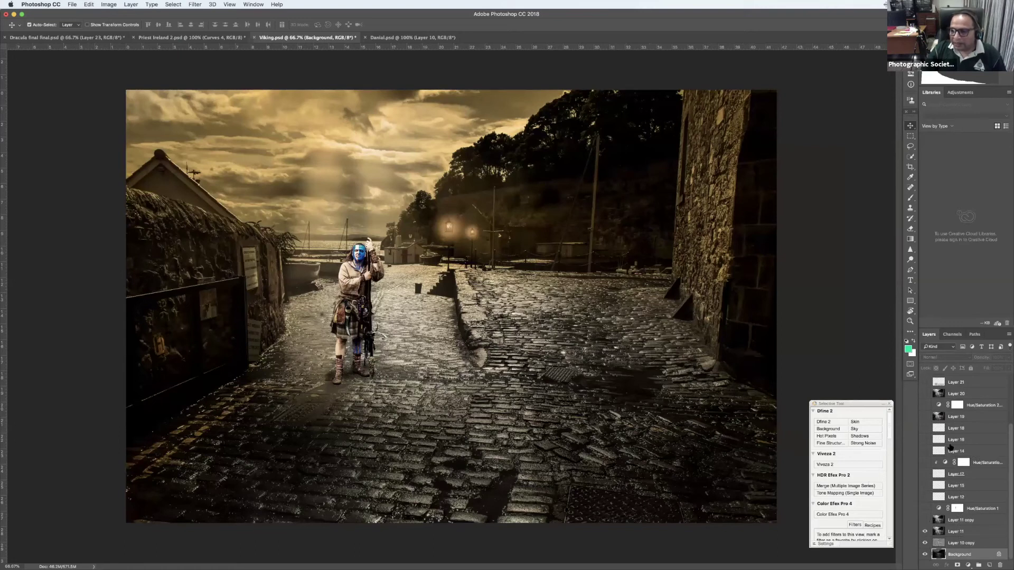
{"action": "scroll", "coordinate": [951, 415], "scroll_direction": "up", "scroll_amount": 3}
{"action": "scroll", "coordinate": [945, 551], "scroll_direction": "down", "scroll_amount": 3}
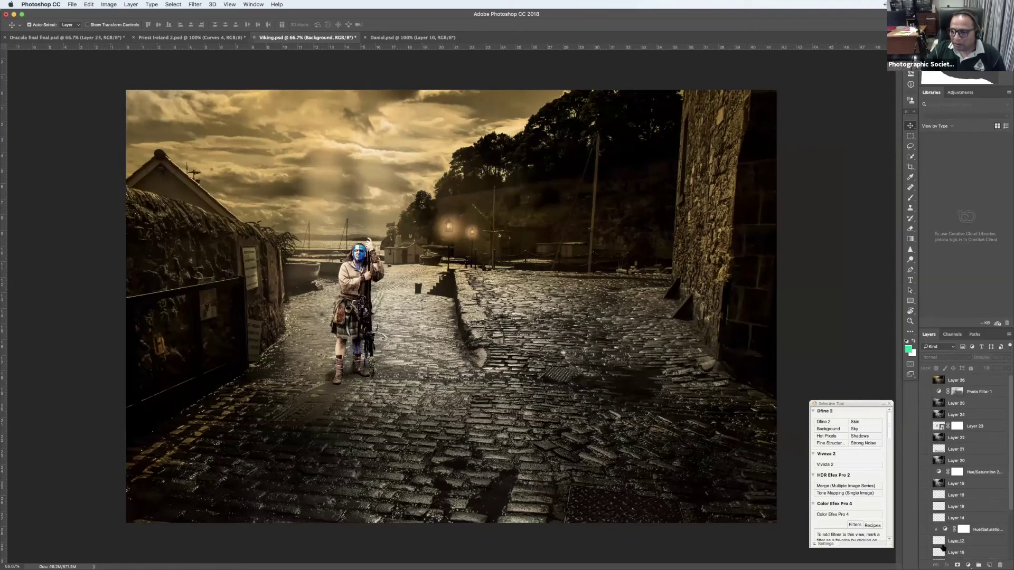
Show the Hue/Saturation 1 adjustment and the lit lantern on Layer 12
{"action": "left_click", "coordinate": [925, 508]}
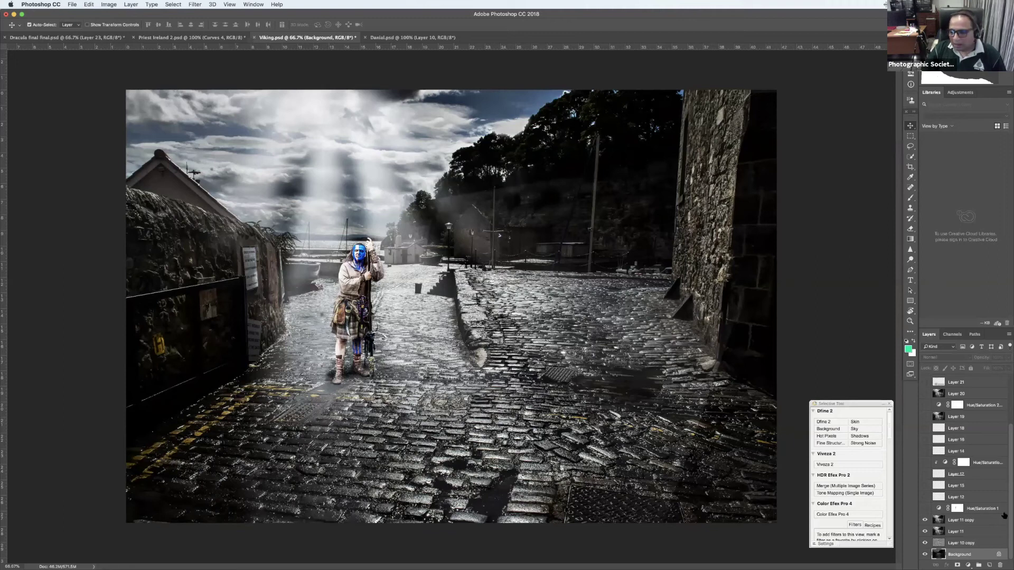
{"action": "left_click", "coordinate": [924, 508]}
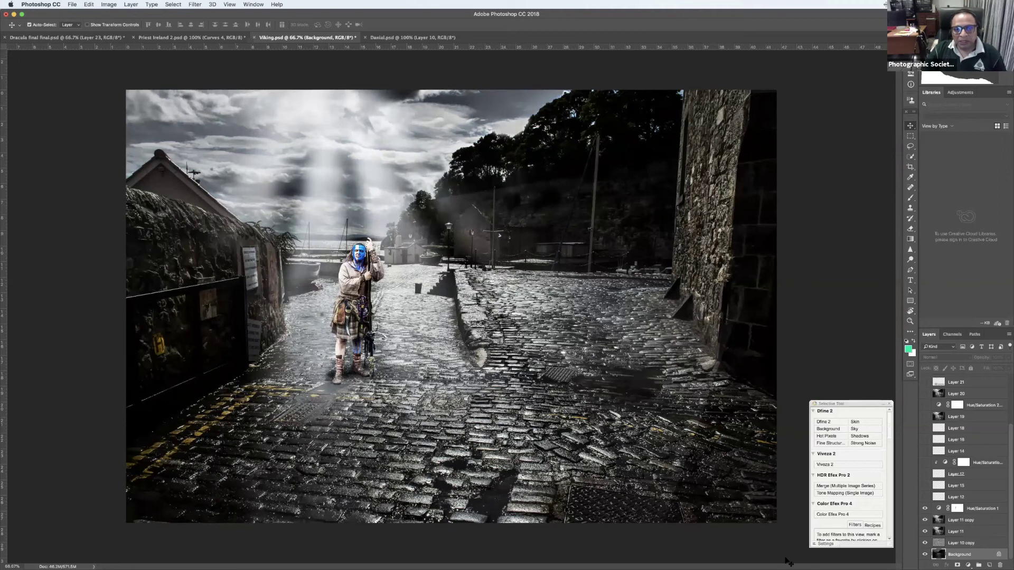
{"action": "left_click", "coordinate": [924, 508]}
{"action": "left_click", "coordinate": [924, 507]}
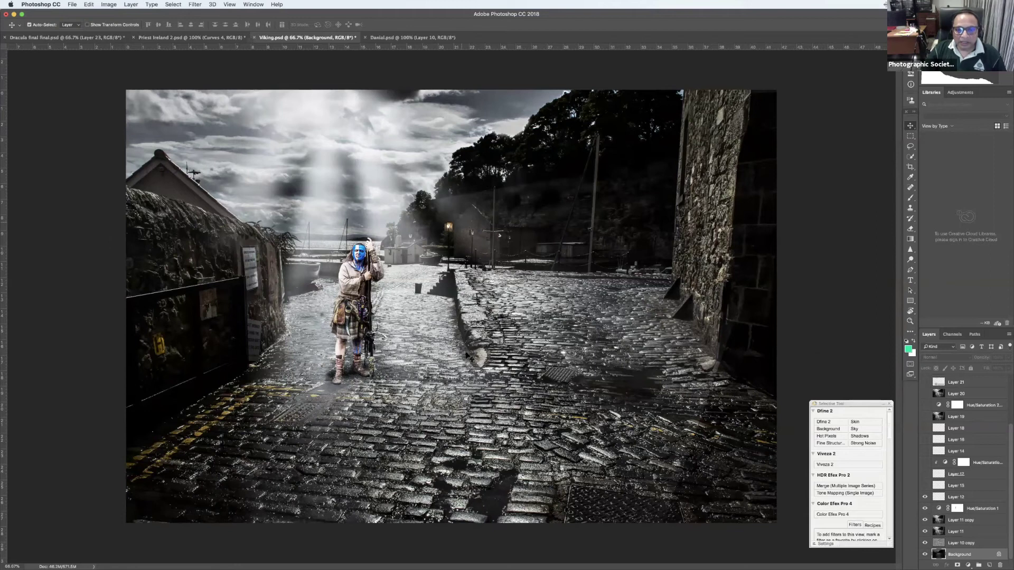
Try moving the Layer 12 lantern up and away from its lamp post, and undo the move
{"action": "key", "text": "super+plus"}
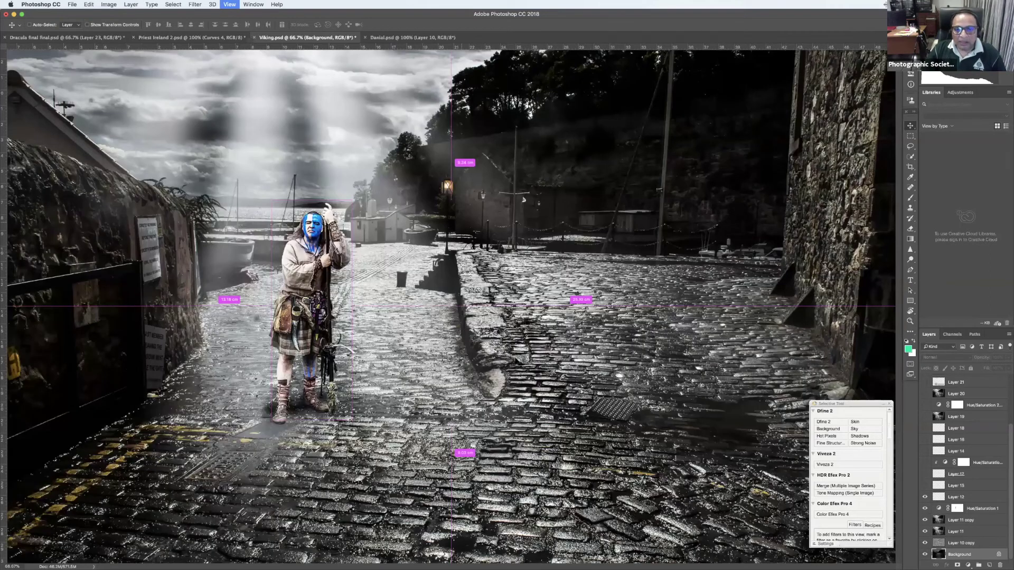
{"action": "key", "text": "super+plus"}
{"action": "key", "text": "super+plus"}
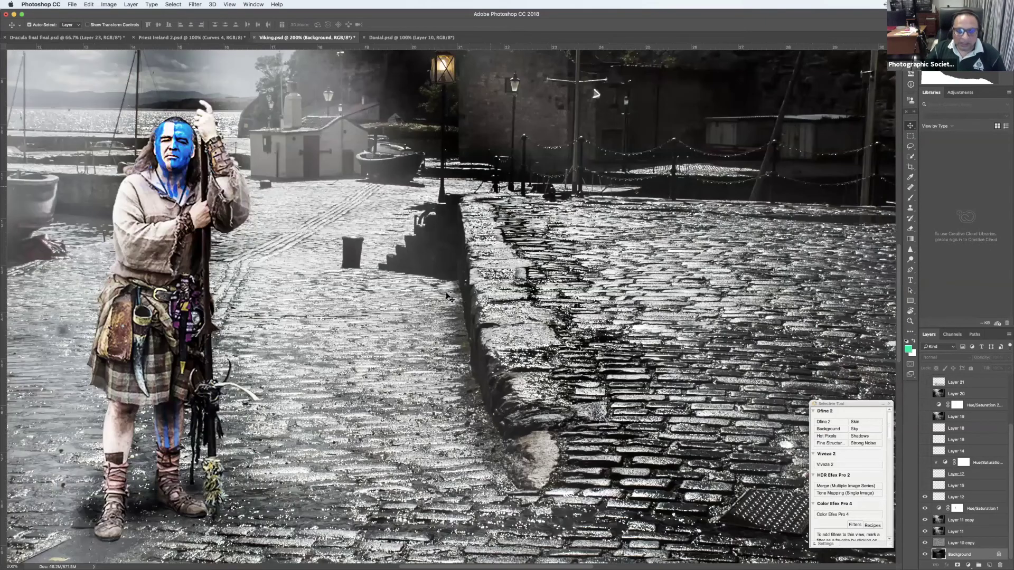
{"action": "left_click", "coordinate": [451, 298]}
{"action": "scroll", "coordinate": [451, 298], "scroll_direction": "up", "scroll_amount": 5}
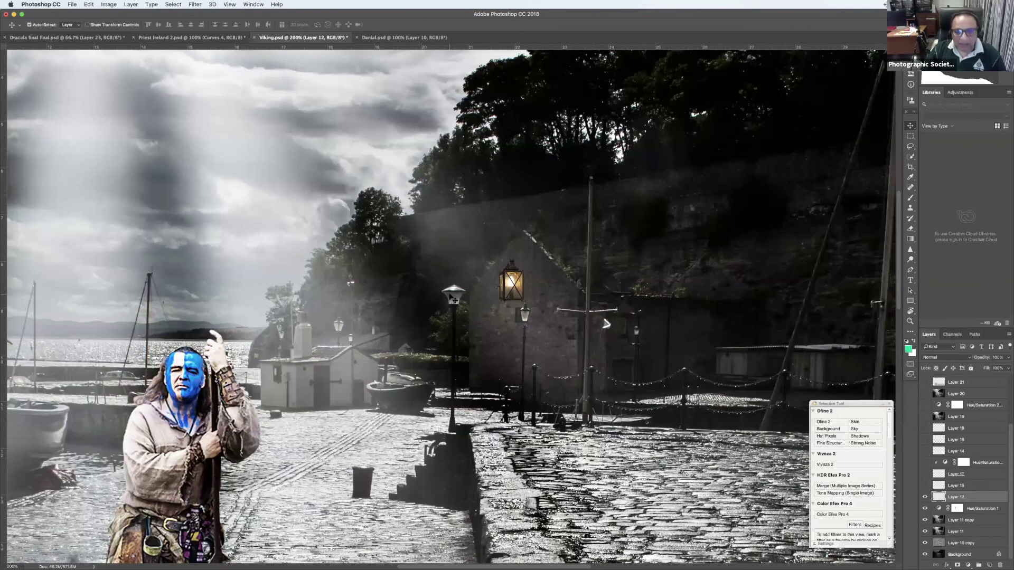
{"action": "key", "text": "super"}
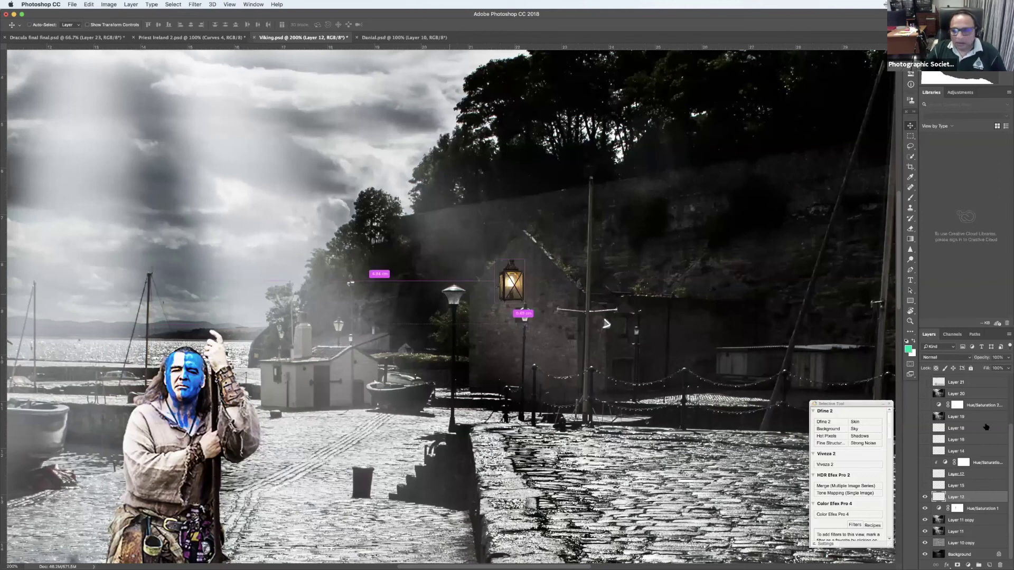
{"action": "key", "text": "super+z"}
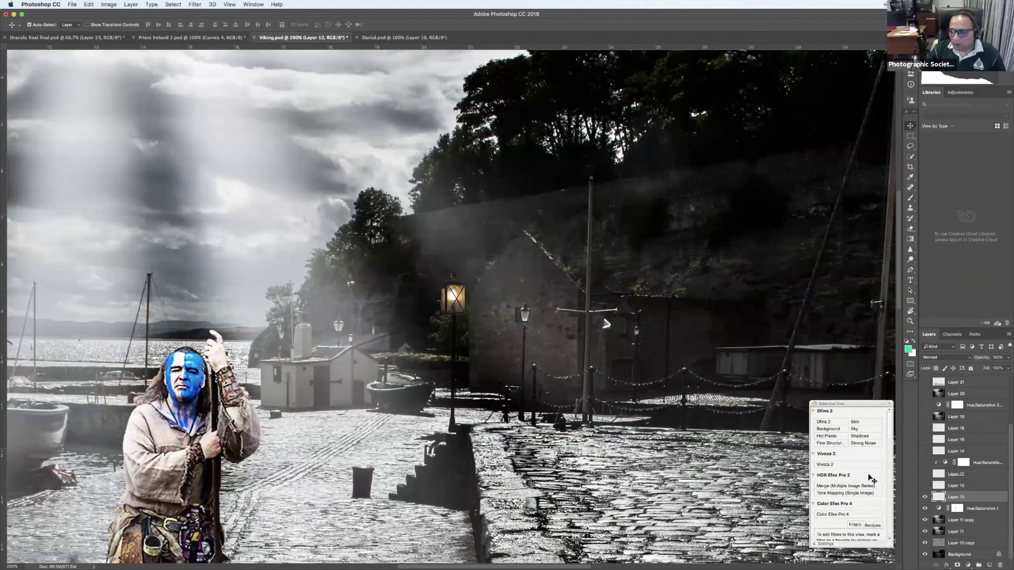
Show the lamp glow layers from directly above Layer 12 up to Layer 18, including the clipped Hue/Saturation adjustment
{"action": "left_click", "coordinate": [925, 486]}
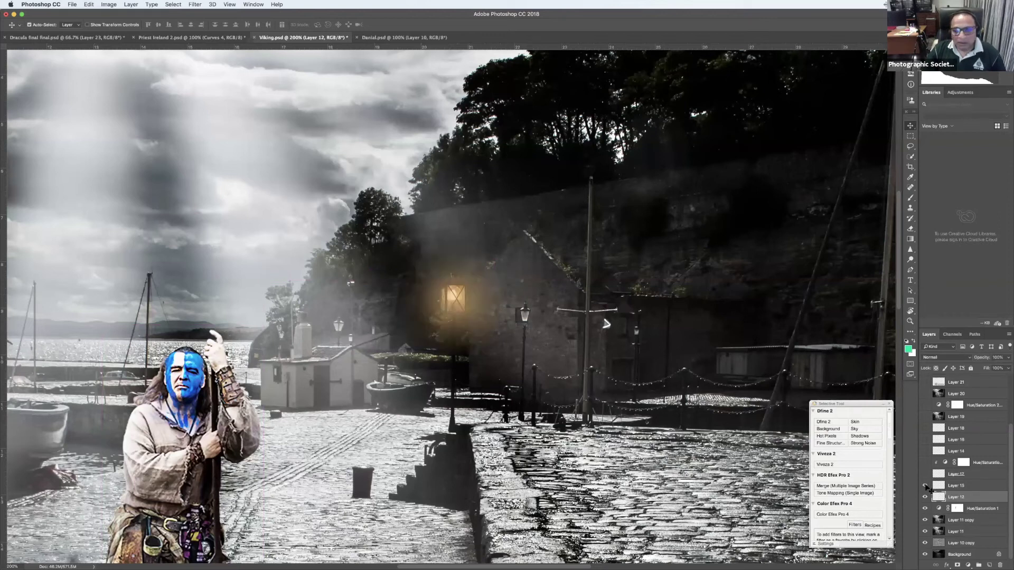
{"action": "left_click", "coordinate": [925, 474]}
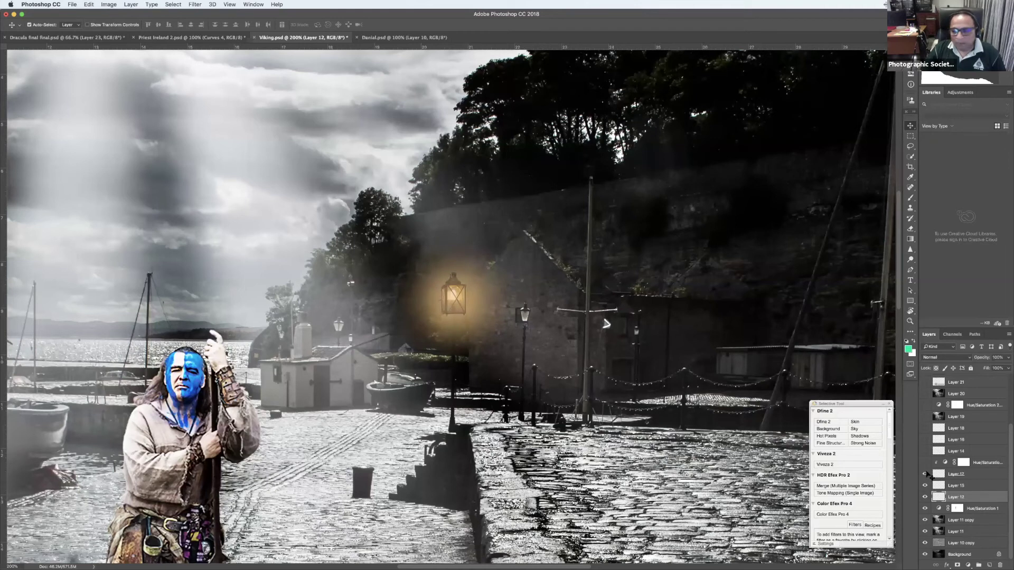
{"action": "left_click", "coordinate": [925, 464]}
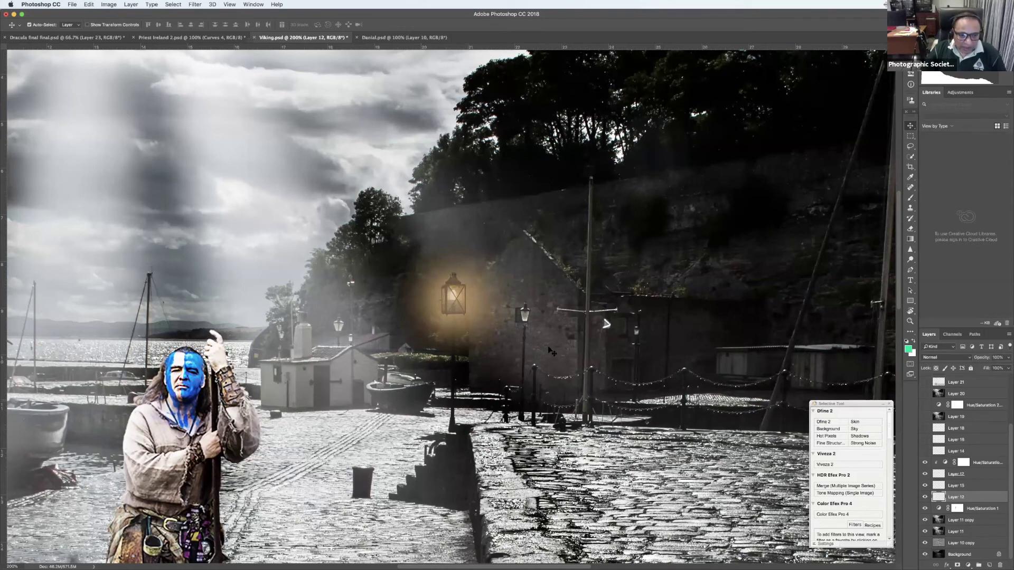
{"action": "left_click", "coordinate": [924, 451]}
{"action": "left_click", "coordinate": [925, 441]}
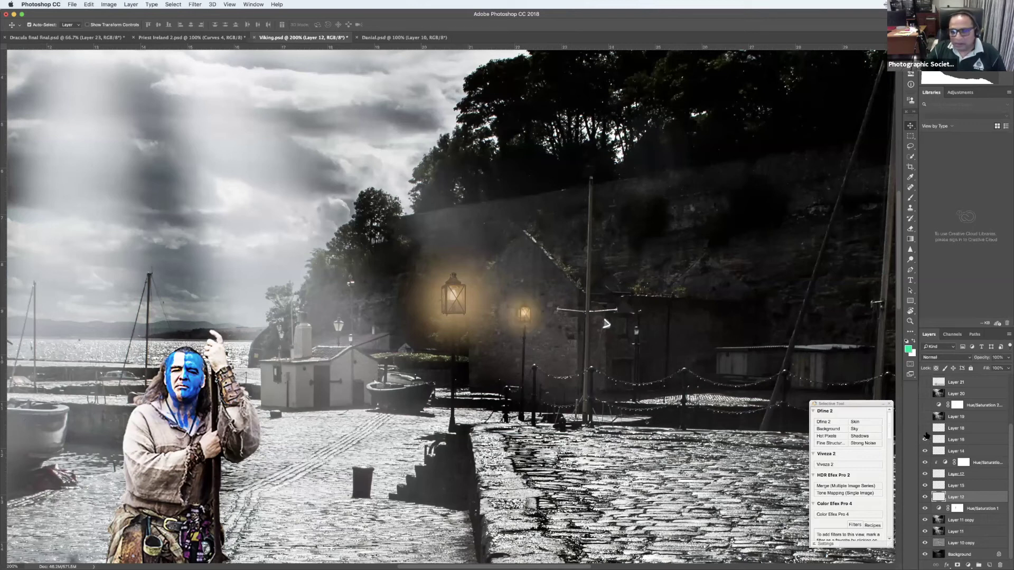
{"action": "left_click", "coordinate": [925, 429]}
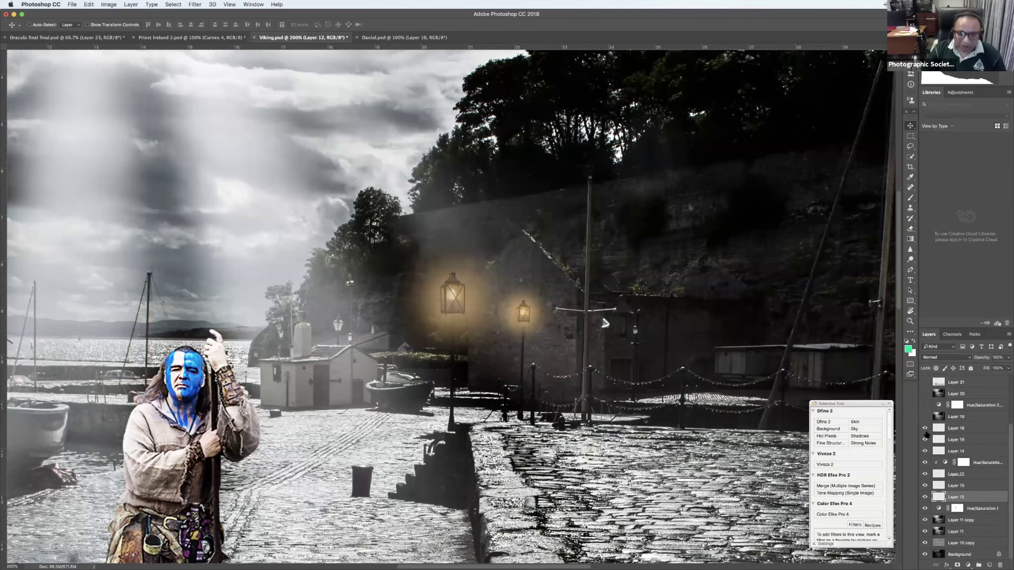
Show Layer 26 and inspect the lamps, the warrior and the foreground cobblestones in the toned scene
{"action": "key", "text": "super+0"}
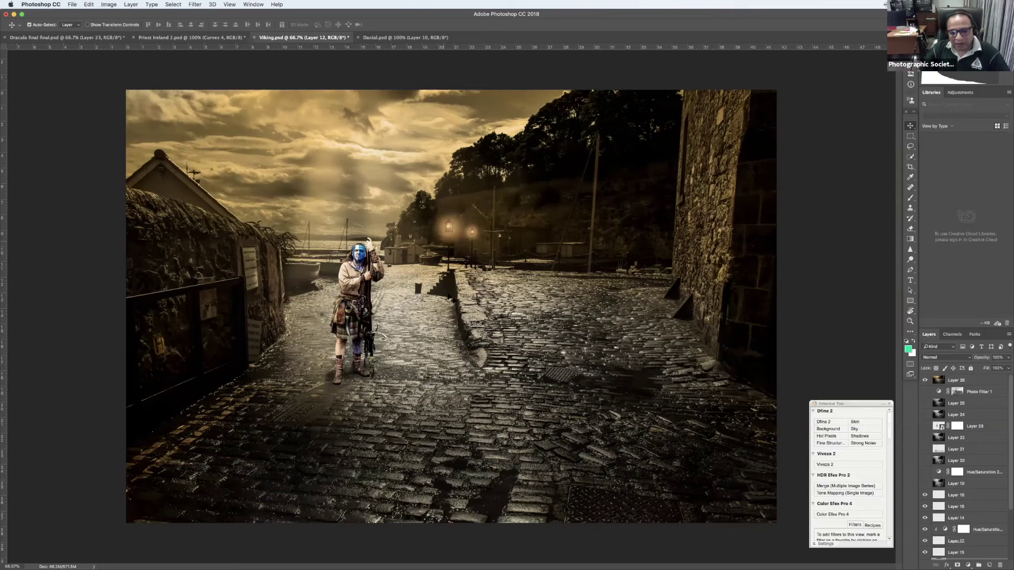
{"action": "scroll", "coordinate": [450, 297], "scroll_direction": "up", "scroll_amount": 1}
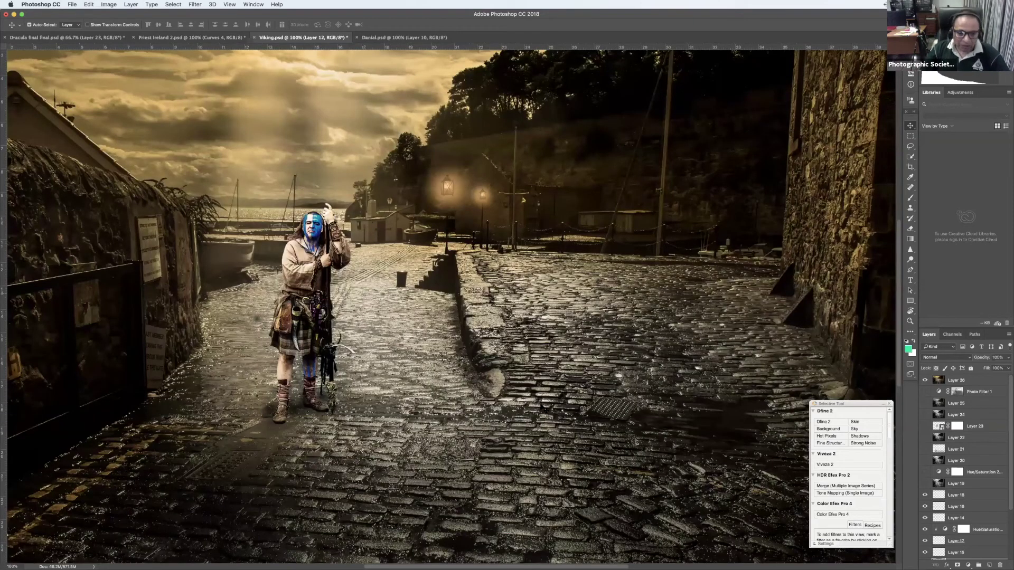
{"action": "scroll", "coordinate": [558, 200], "scroll_direction": "left", "scroll_amount": 5}
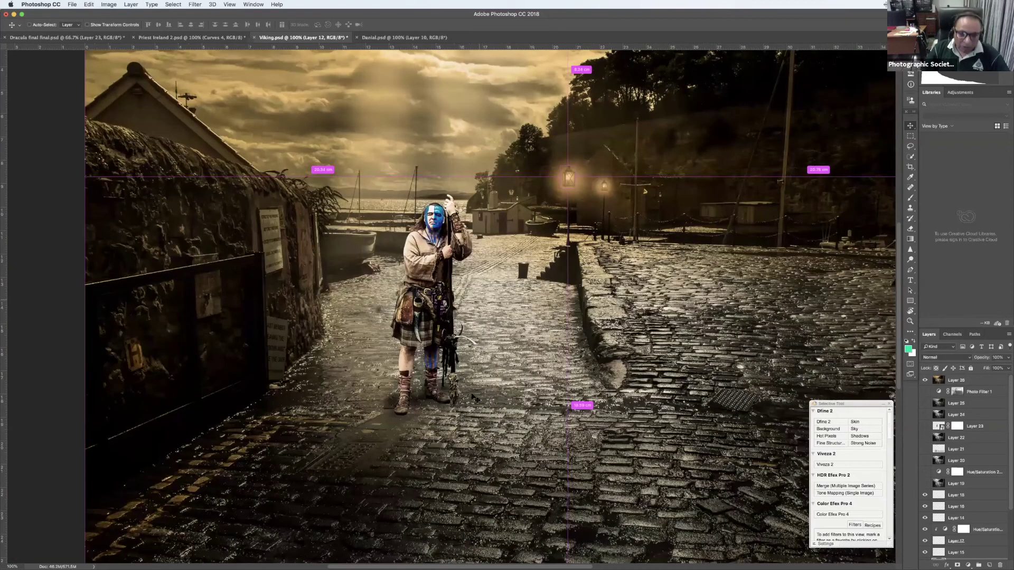
{"action": "key", "text": "super+minus"}
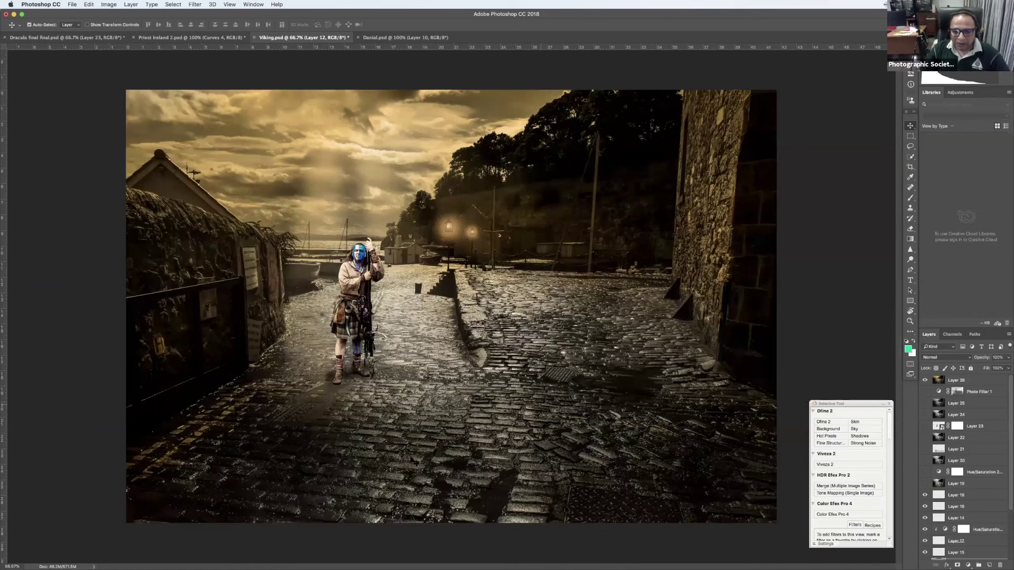
{"action": "key", "text": "super+plus"}
{"action": "key", "text": "super+plus"}
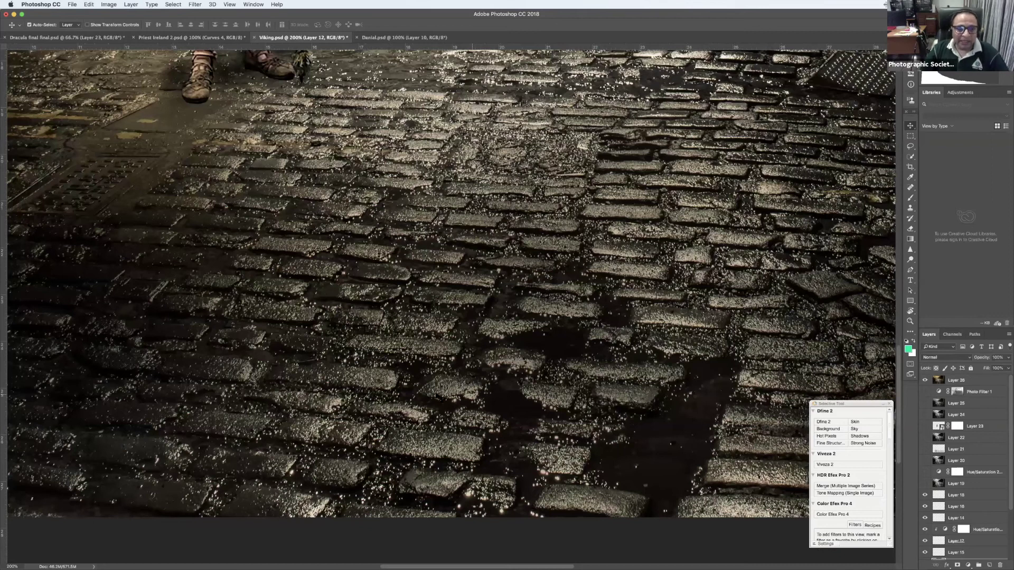
{"action": "key", "text": "super+minus"}
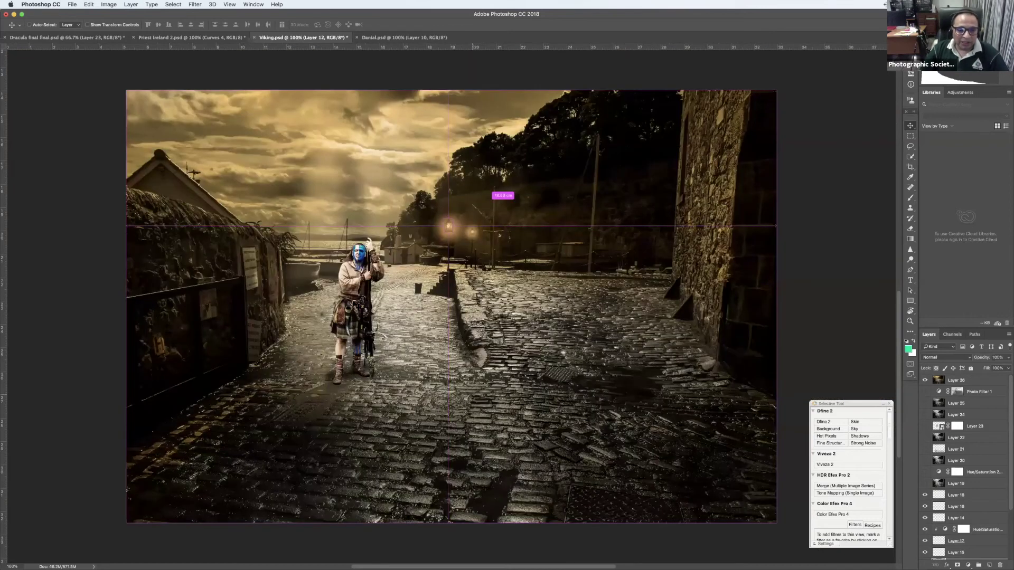
Switch to the red-haired woman composite and inspect her figure against the silhouettes, close up and as a whole
{"action": "key", "text": "super+minus"}
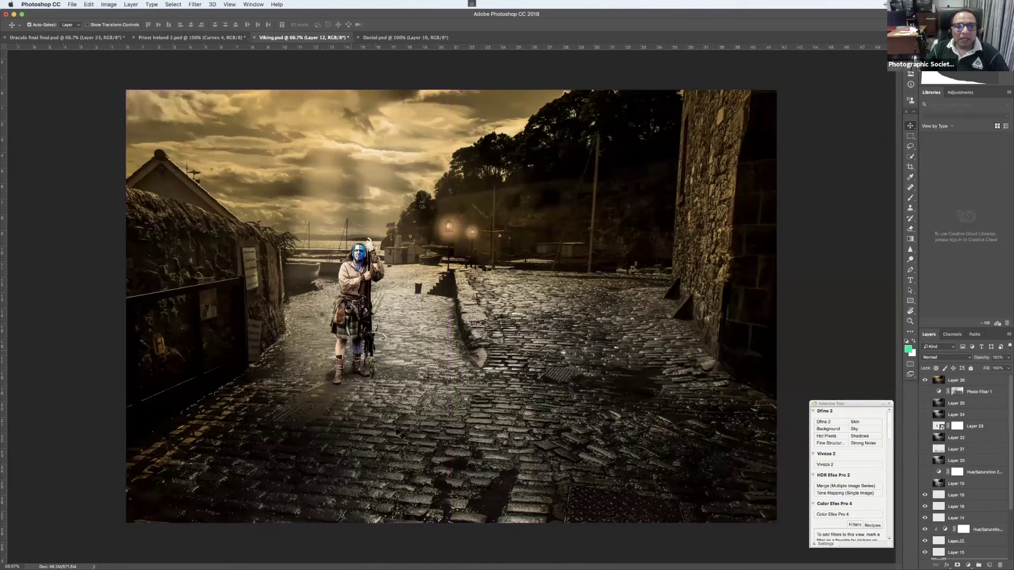
{"action": "left_click", "coordinate": [383, 41]}
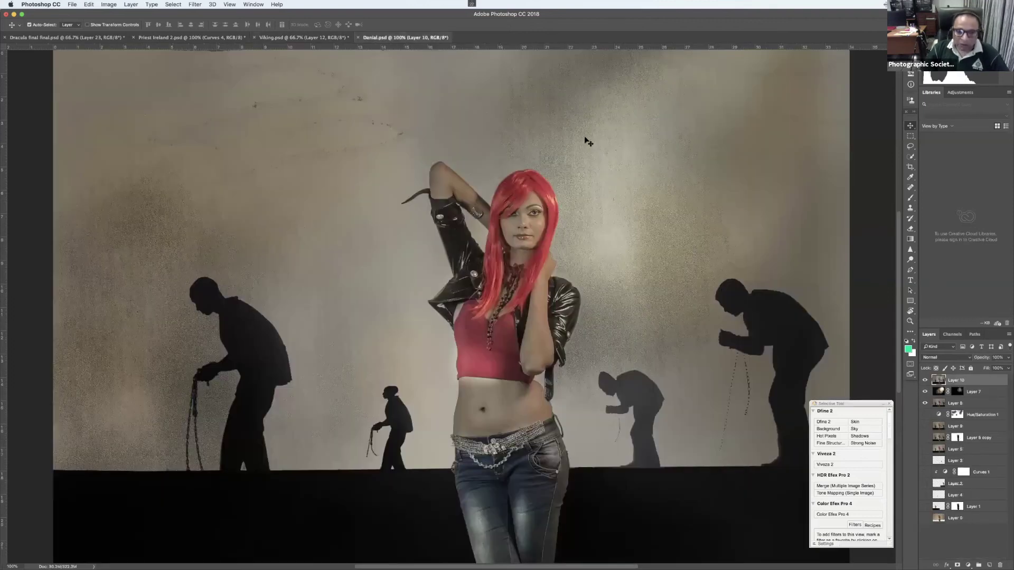
{"action": "key", "text": "super+minus"}
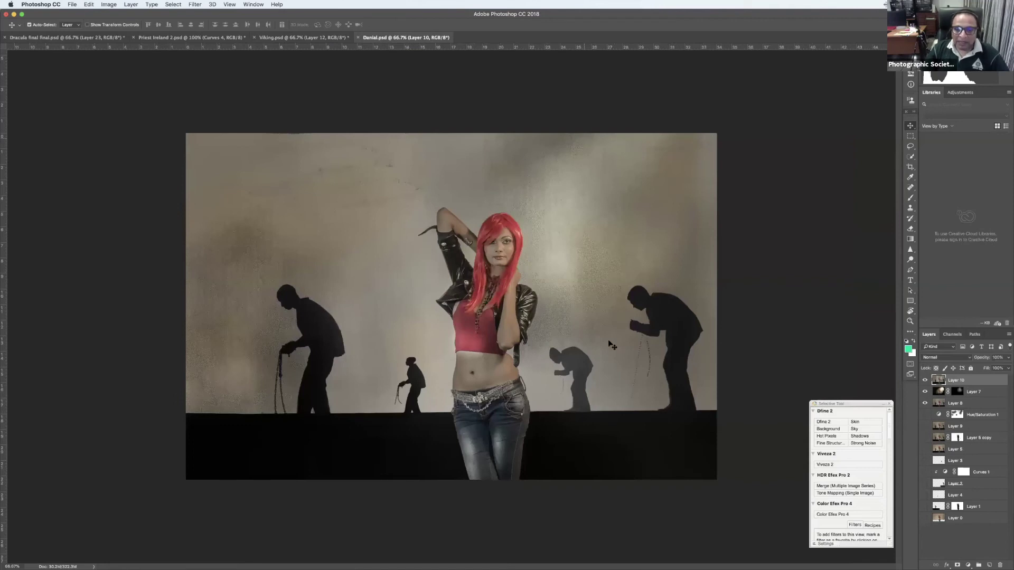
{"action": "key", "text": "super+plus"}
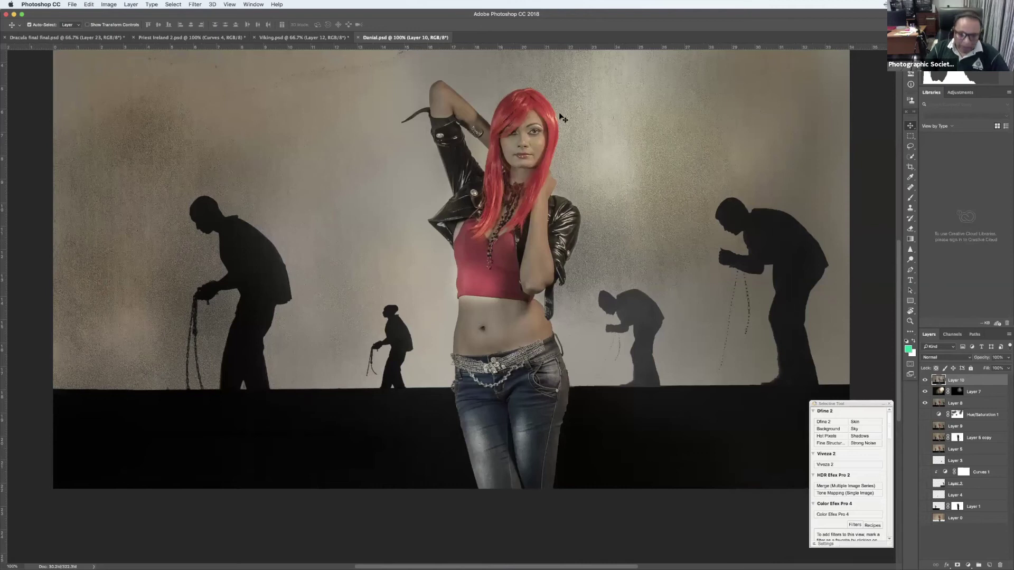
{"action": "key", "text": "super+minus"}
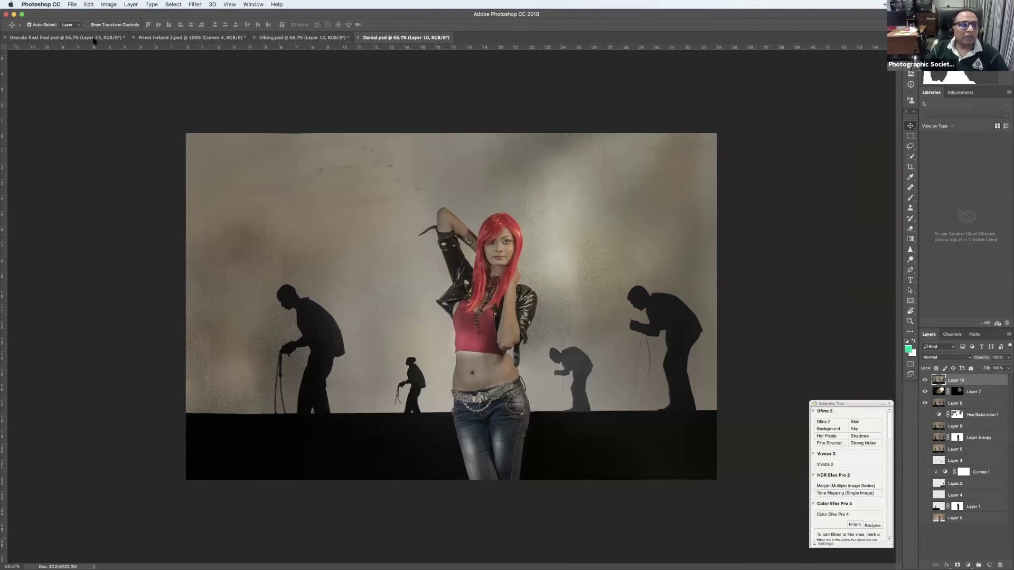
Revisit the Priest Ireland 2 composite and bring up the Dracula final final document
{"action": "key", "text": "ctrl+Tab"}
{"action": "key", "text": "ctrl+Tab"}
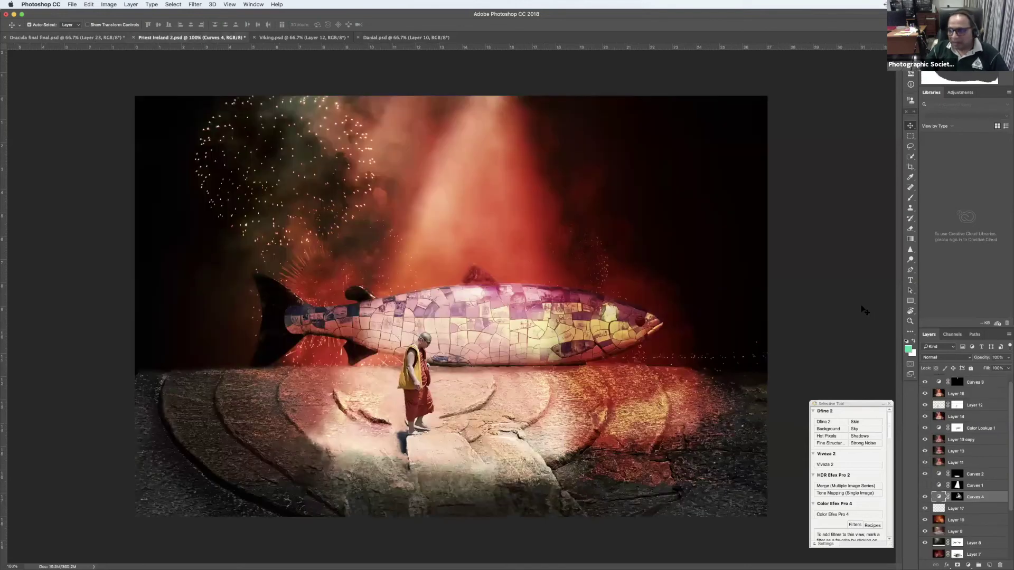
{"action": "key", "text": "ctrl+shift+Tab"}
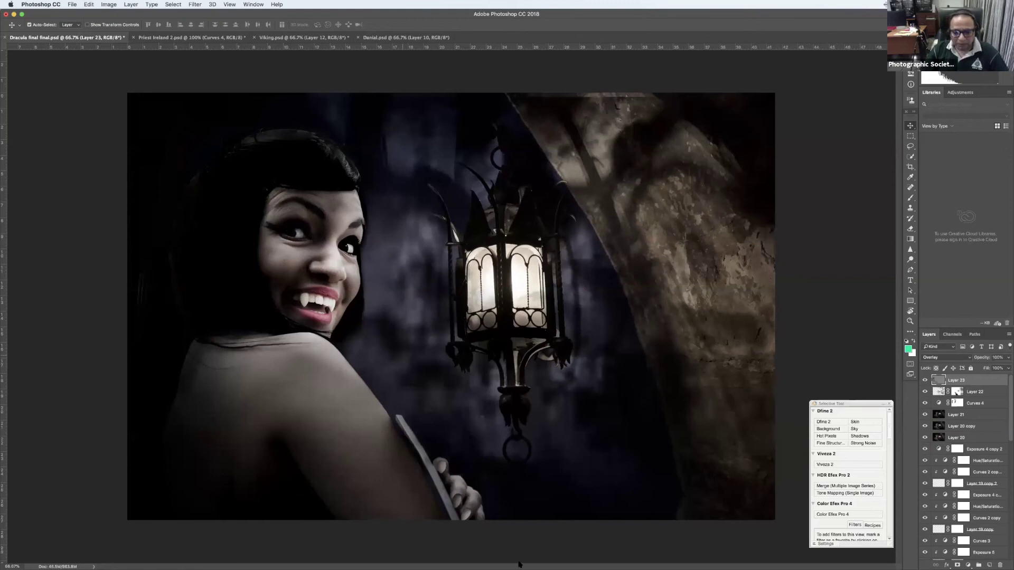
Switch to Finder, browse the For MM September folder and preview Bicycle man.jpg at large size
{"action": "mouse_move", "coordinate": [528, 555]}
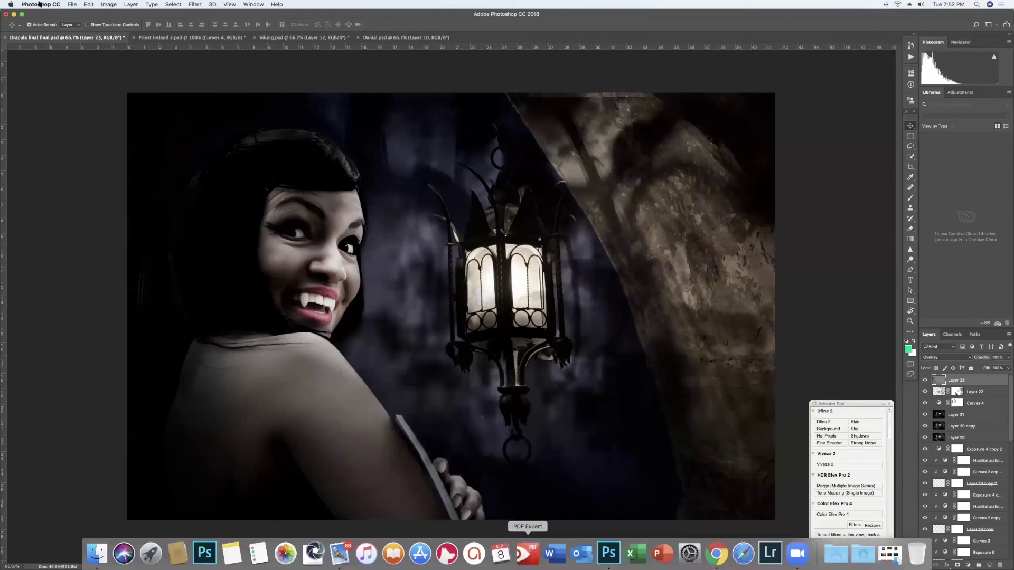
{"action": "mouse_move", "coordinate": [718, 564]}
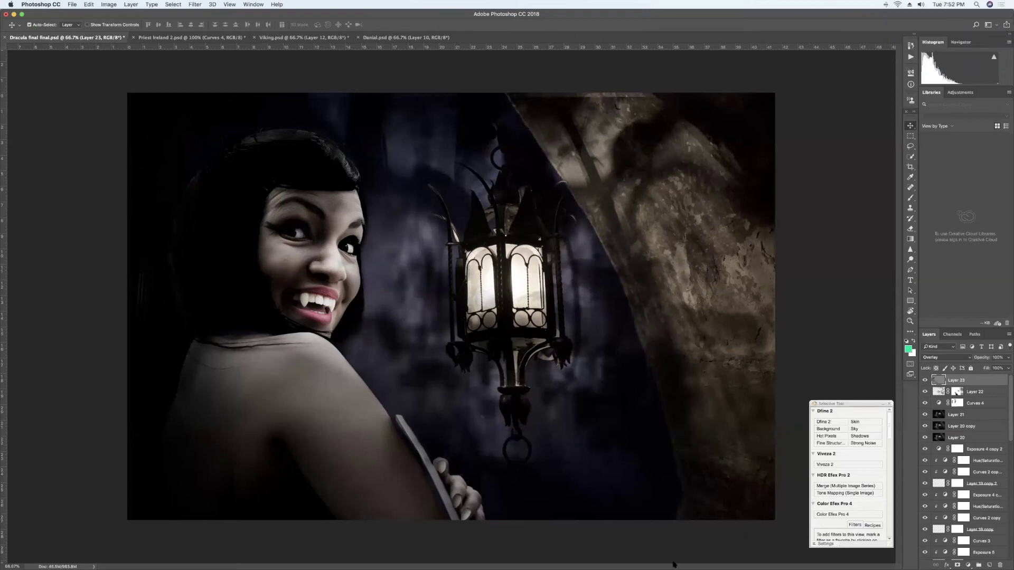
{"action": "key", "text": "ctrl+Up"}
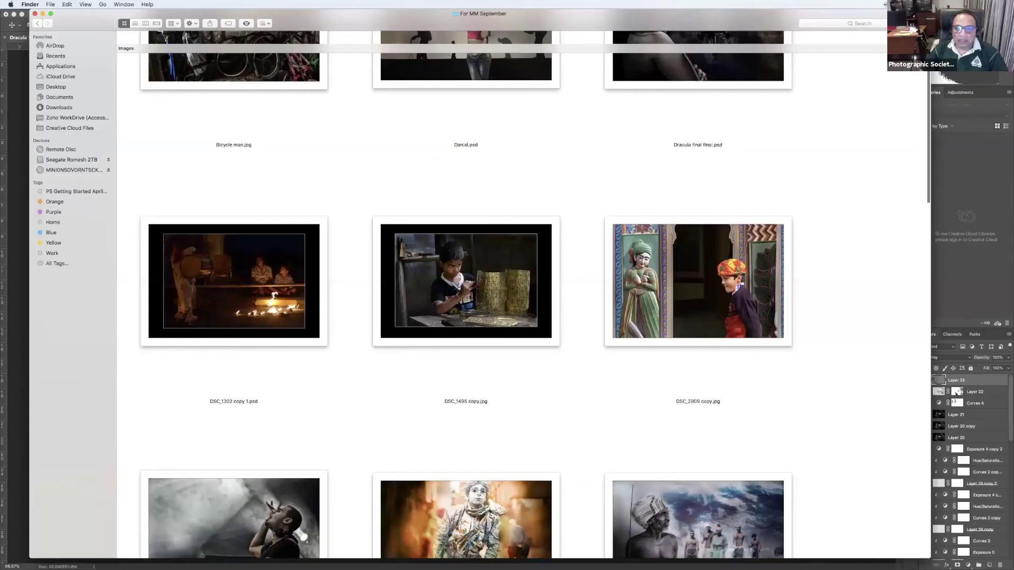
{"action": "scroll", "coordinate": [436, 346], "scroll_direction": "down", "scroll_amount": 10}
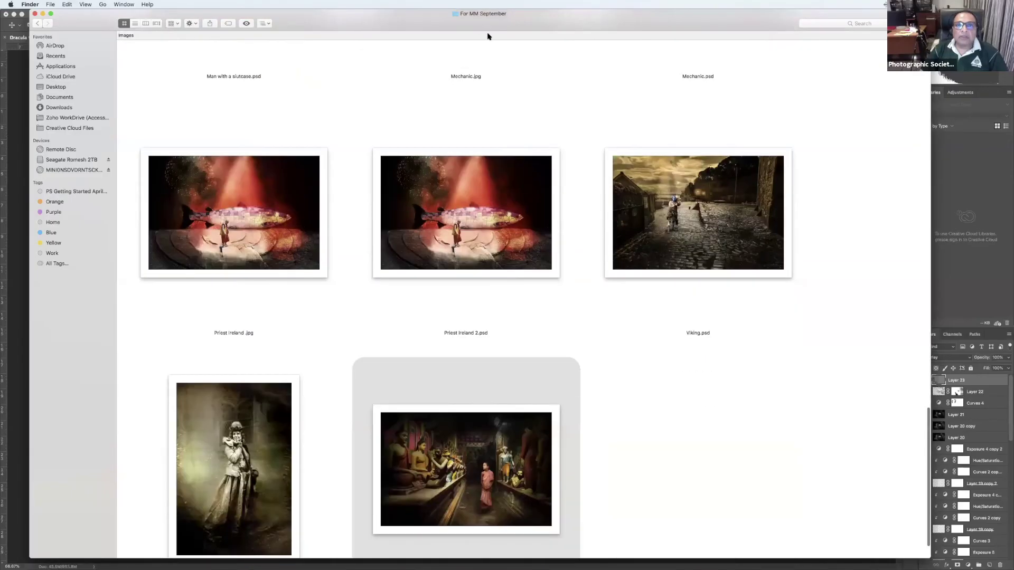
{"action": "scroll", "coordinate": [539, 39], "scroll_direction": "up", "scroll_amount": 10}
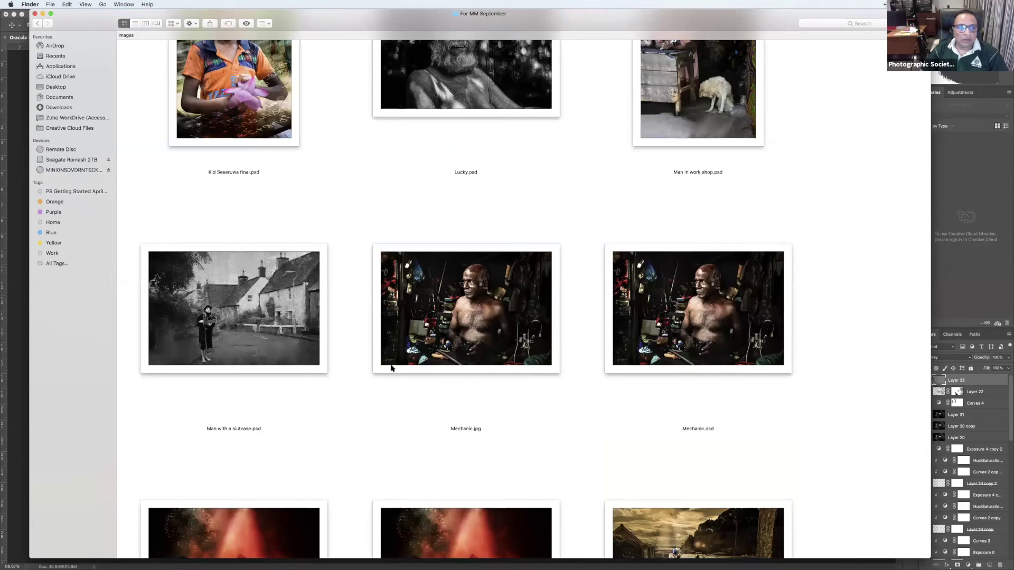
{"action": "scroll", "coordinate": [226, 196], "scroll_direction": "up", "scroll_amount": 3}
{"action": "scroll", "coordinate": [226, 196], "scroll_direction": "down", "scroll_amount": 10}
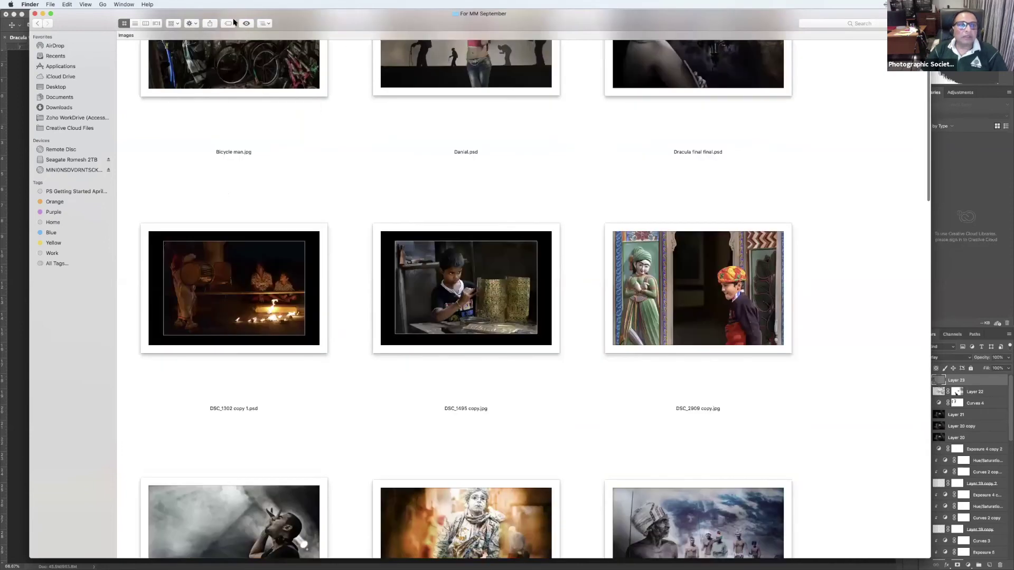
{"action": "scroll", "coordinate": [339, 216], "scroll_direction": "up", "scroll_amount": 4}
{"action": "left_click", "coordinate": [339, 216]}
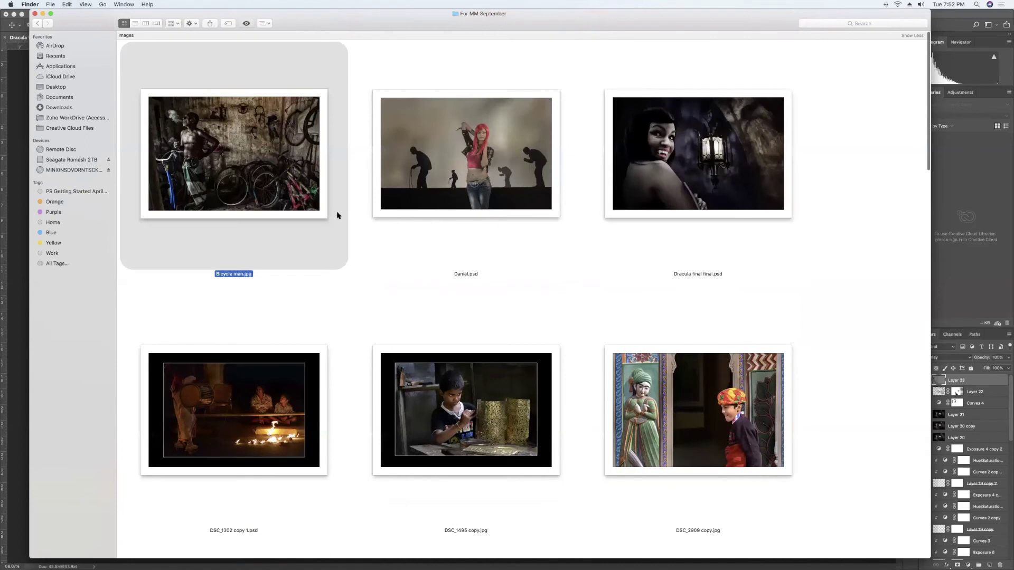
{"action": "key", "text": "space"}
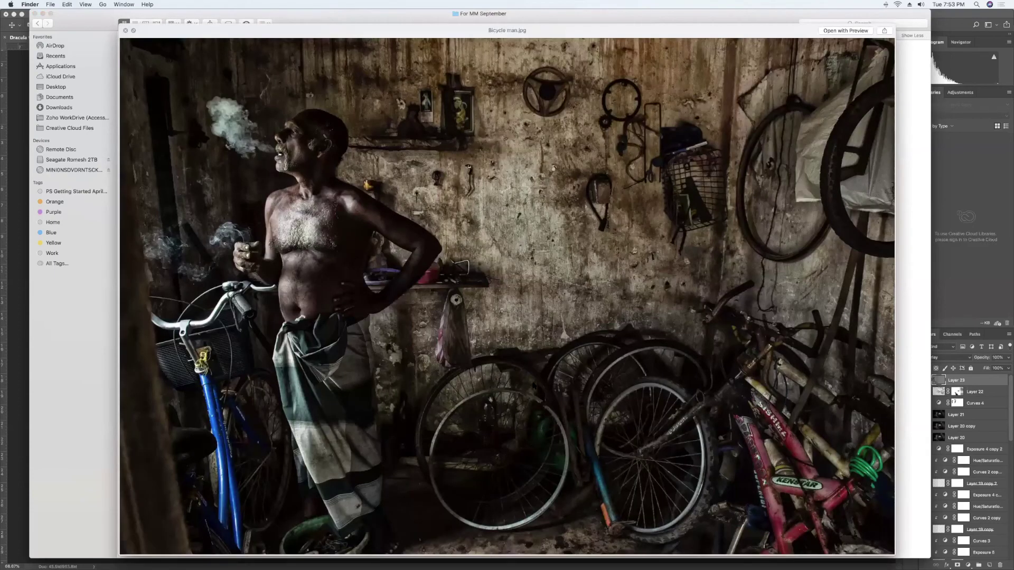
{"action": "left_click", "coordinate": [125, 30]}
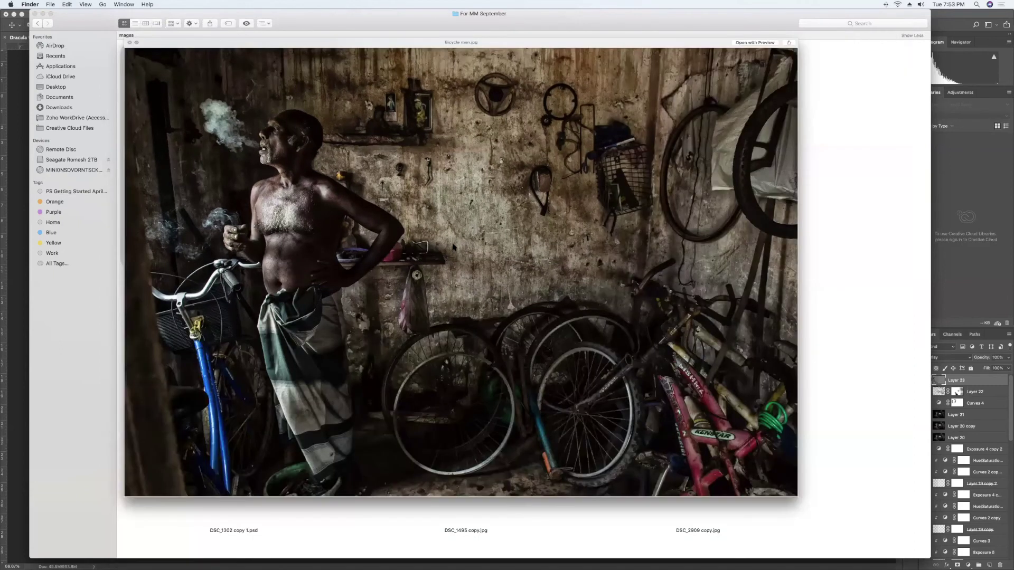
Preview the DJ concert photo DSC_4998 copy.JPG at large size twice, closing the preview each time
{"action": "scroll", "coordinate": [452, 246], "scroll_direction": "down", "scroll_amount": 5}
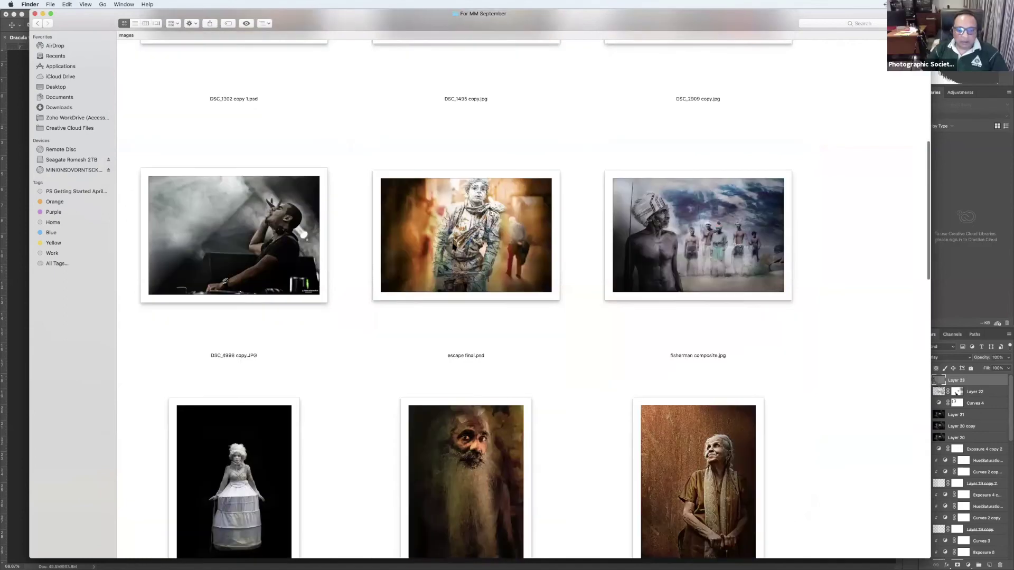
{"action": "scroll", "coordinate": [242, 115], "scroll_direction": "down", "scroll_amount": 2}
{"action": "left_click", "coordinate": [242, 115]}
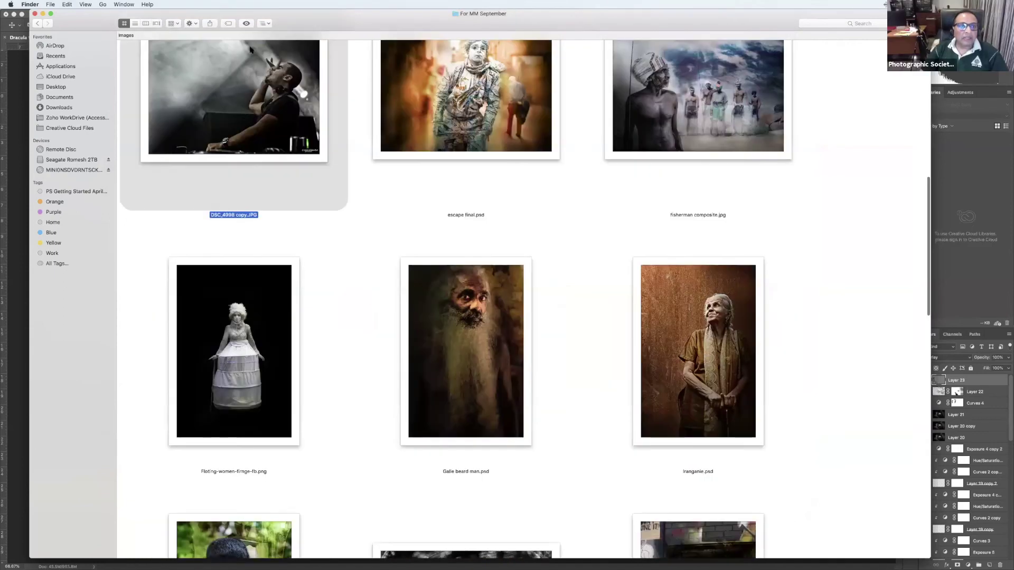
{"action": "left_click", "coordinate": [245, 26]}
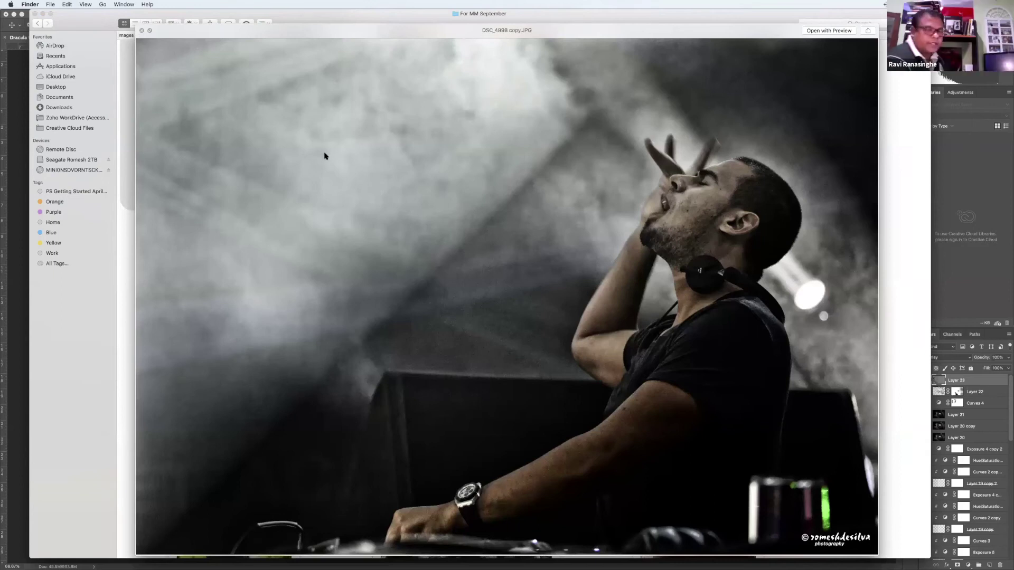
{"action": "key", "text": "space"}
{"action": "mouse_move", "coordinate": [646, 565]}
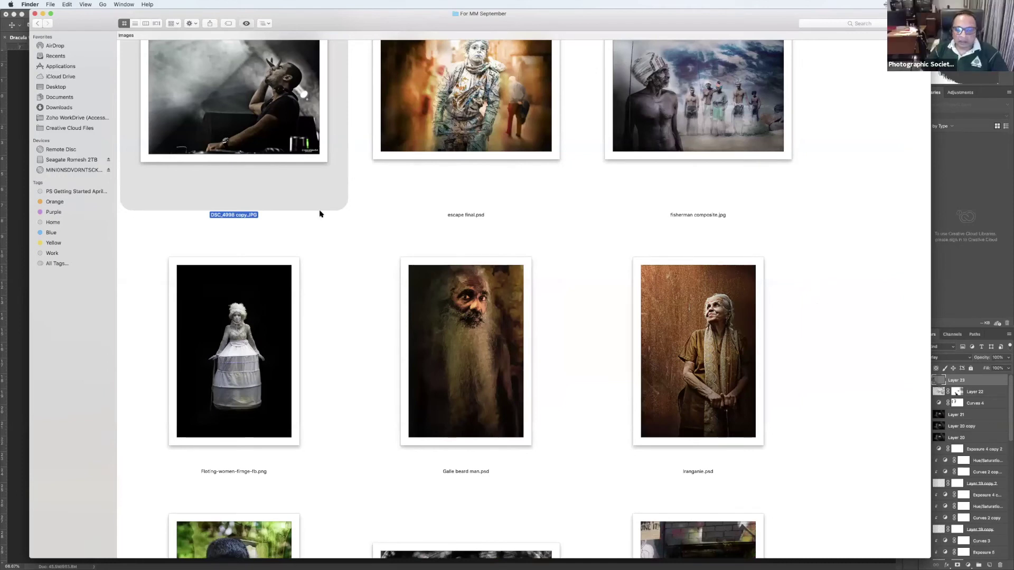
{"action": "key", "text": "space"}
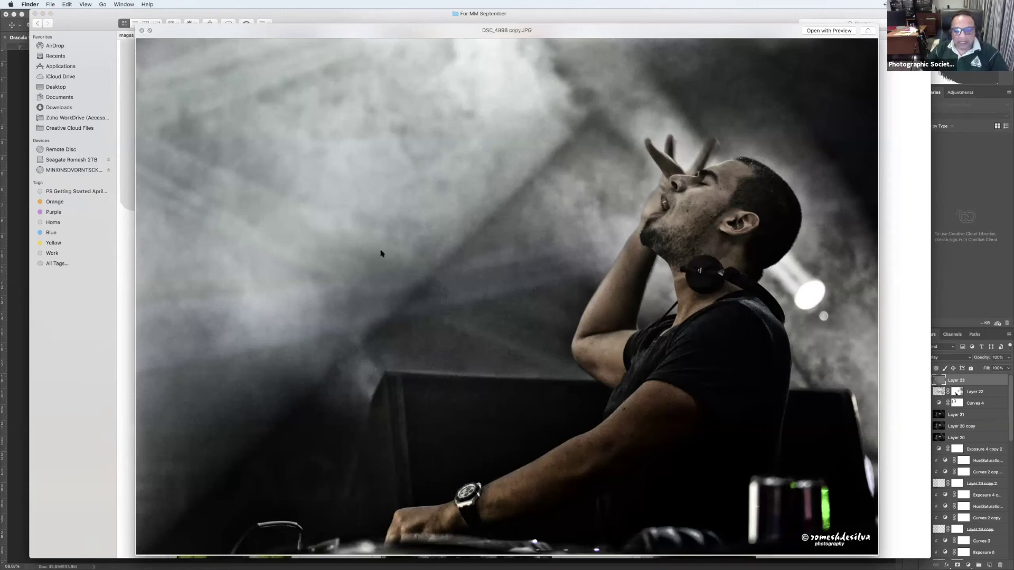
{"action": "key", "text": "space"}
Preview the portrait of the elderly woman against the rust-brown wall and close the preview
{"action": "scroll", "coordinate": [722, 200], "scroll_direction": "down", "scroll_amount": 5}
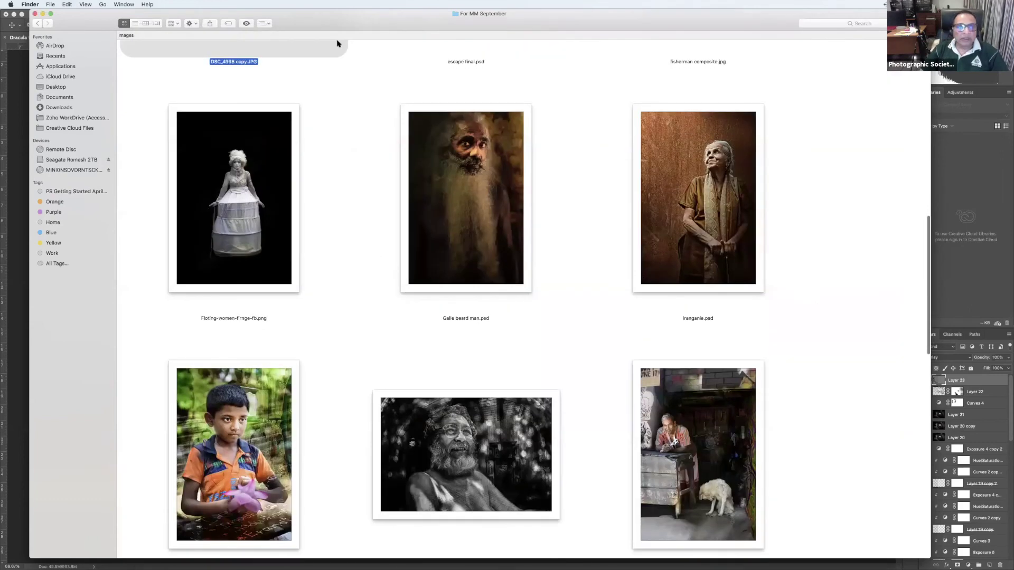
{"action": "key", "text": "i"}
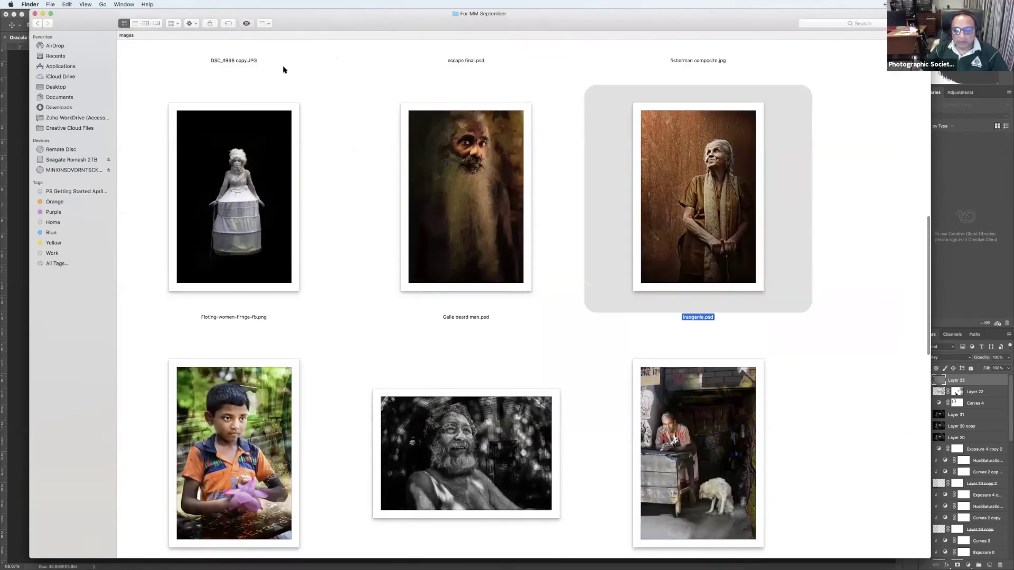
{"action": "key", "text": "space"}
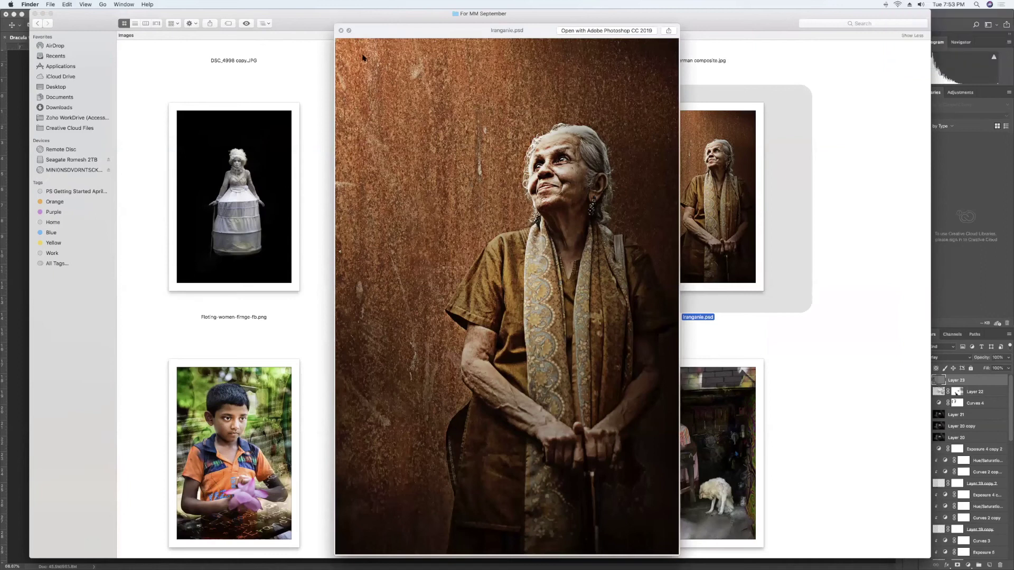
{"action": "left_click", "coordinate": [341, 31]}
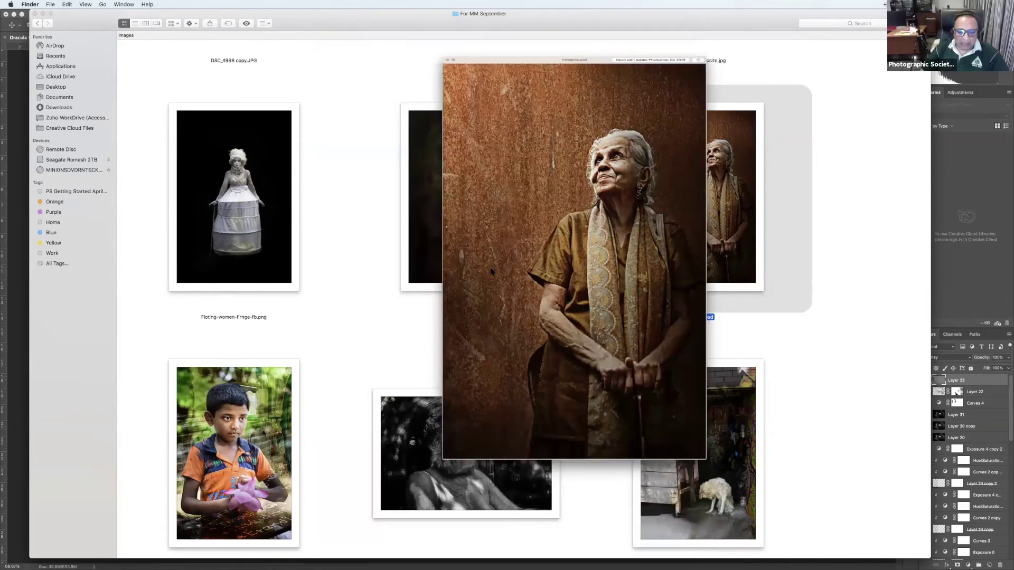
Find Mechanic.jpg further down the folder, preview it at large size and close the preview
{"action": "scroll", "coordinate": [490, 272], "scroll_direction": "down", "scroll_amount": 2}
{"action": "scroll", "coordinate": [491, 272], "scroll_direction": "down", "scroll_amount": 12}
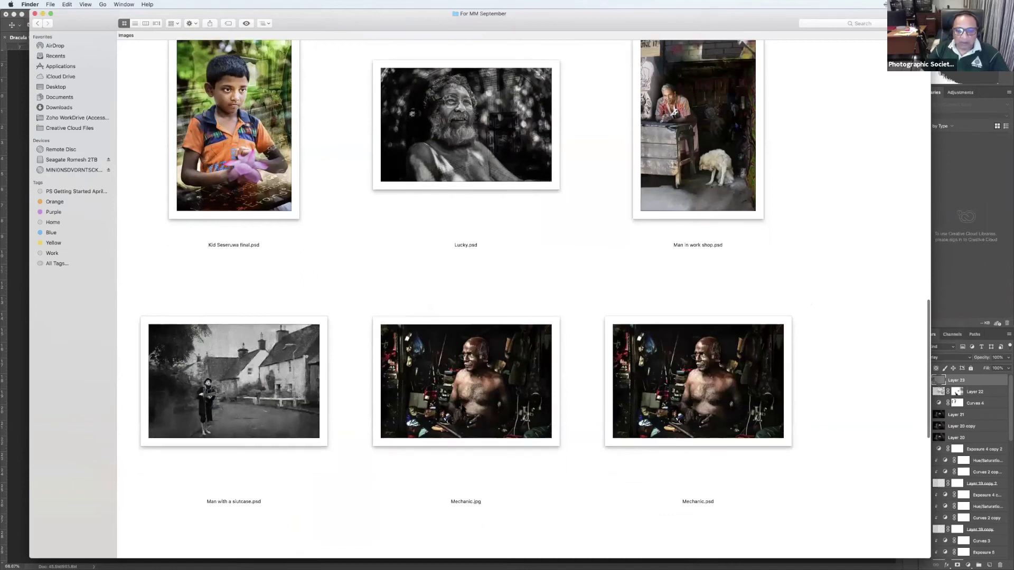
{"action": "type", "text": "me"}
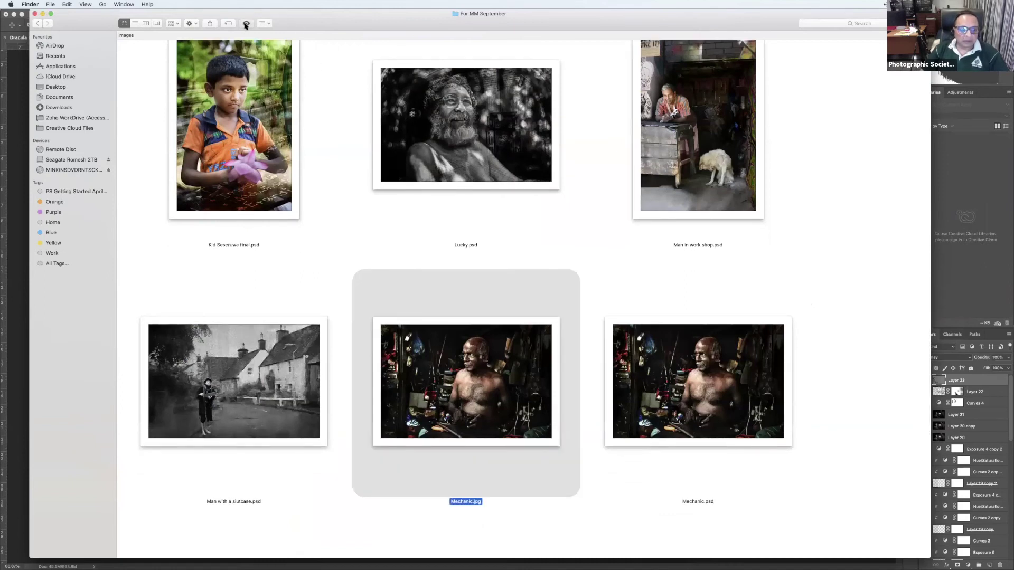
{"action": "key", "text": "space"}
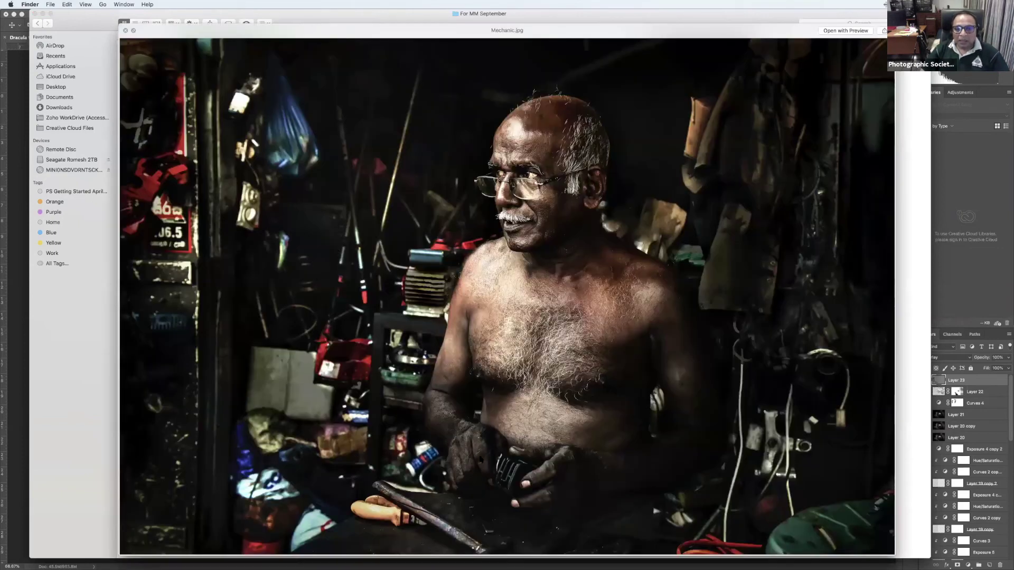
{"action": "left_click", "coordinate": [125, 31]}
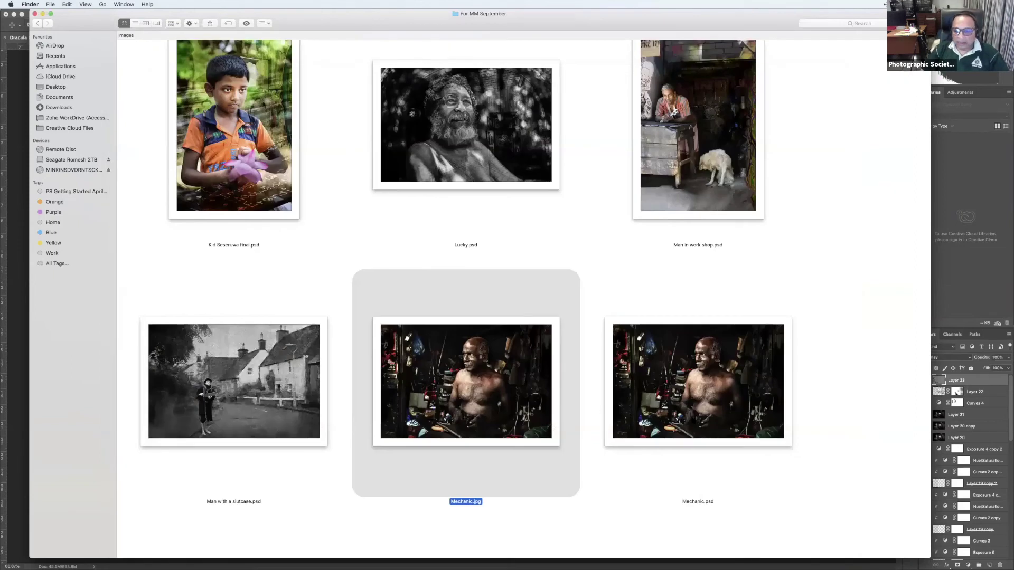
Preview the layered version Mechanic.psd at large size and close the preview
{"action": "key", "text": "Right"}
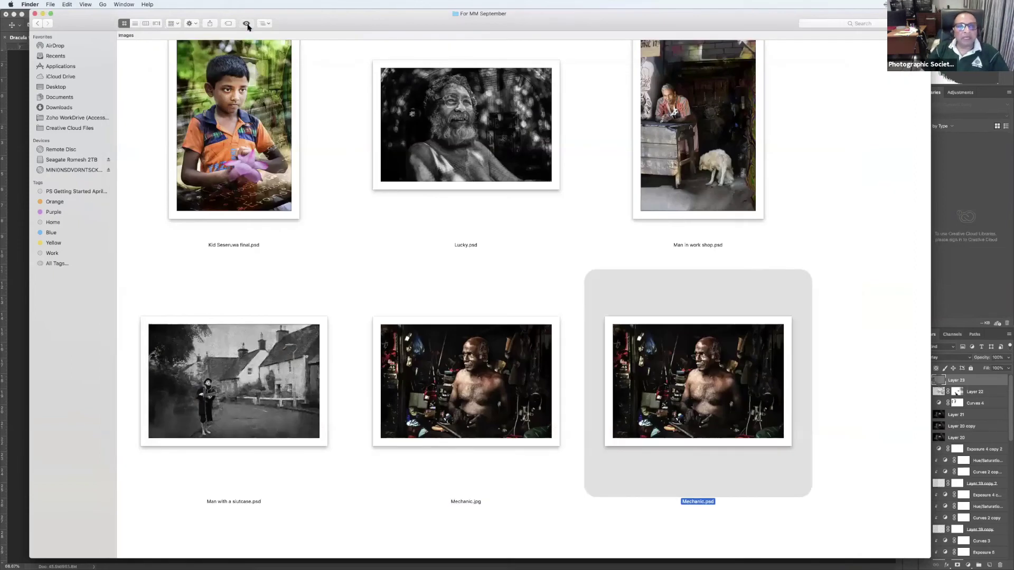
{"action": "key", "text": "space"}
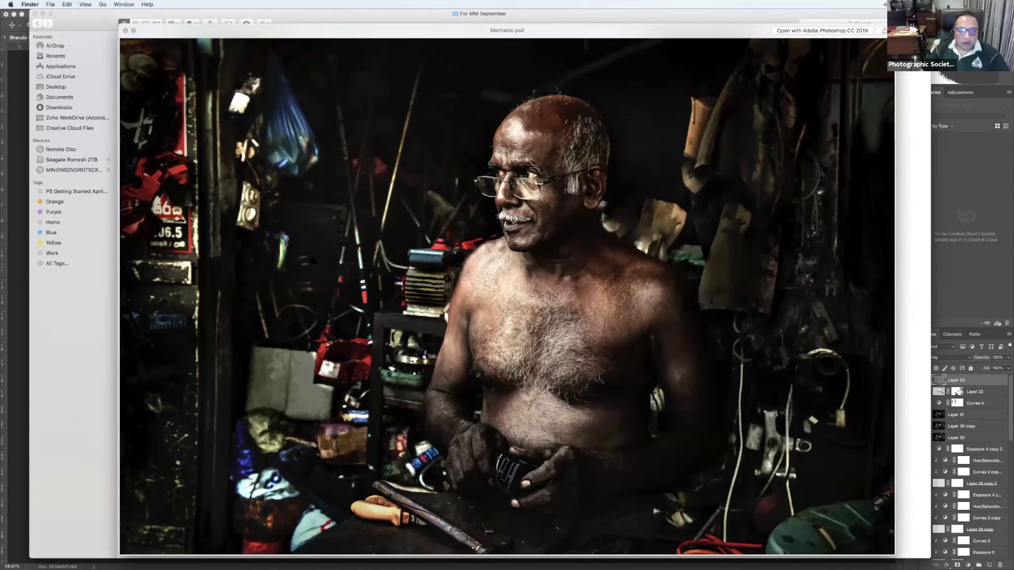
{"action": "left_click", "coordinate": [126, 30]}
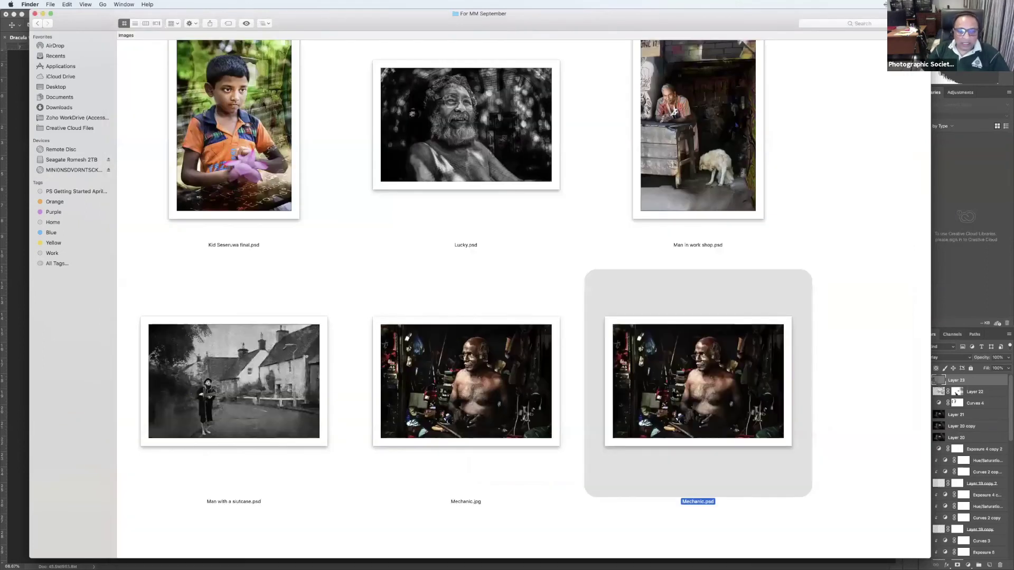
Browse the remaining thumbnails and return to the first images of the For MM September folder
{"action": "scroll", "coordinate": [257, 350], "scroll_direction": "down", "scroll_amount": 2}
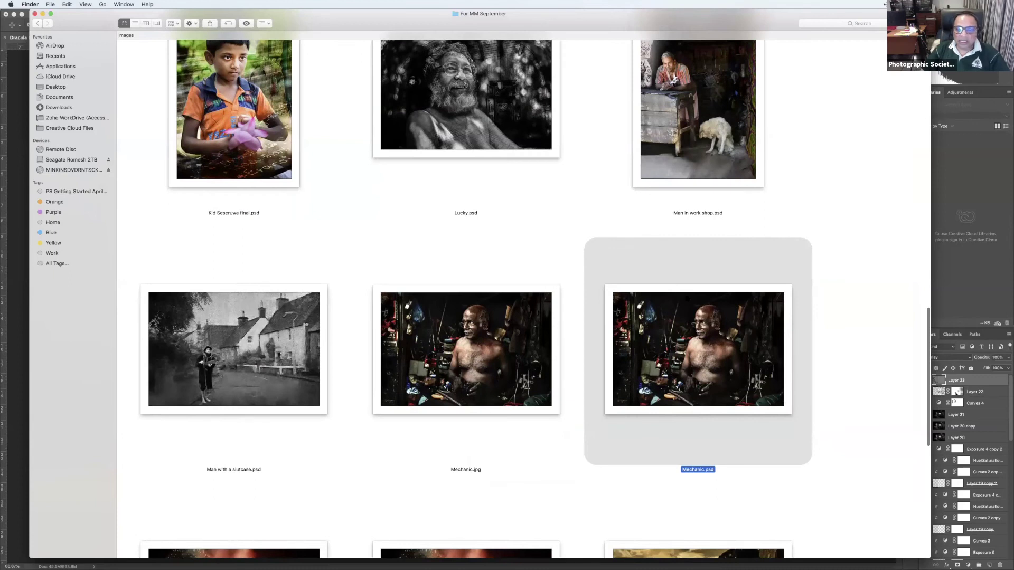
{"action": "scroll", "coordinate": [372, 196], "scroll_direction": "up", "scroll_amount": 5}
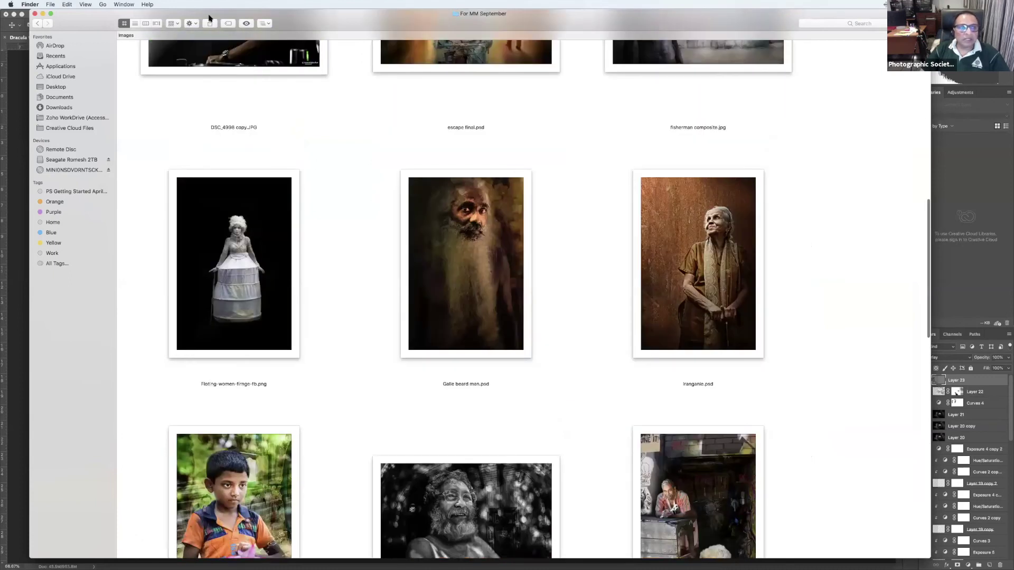
{"action": "scroll", "coordinate": [466, 296], "scroll_direction": "up", "scroll_amount": 5}
{"action": "scroll", "coordinate": [385, 229], "scroll_direction": "up", "scroll_amount": 3}
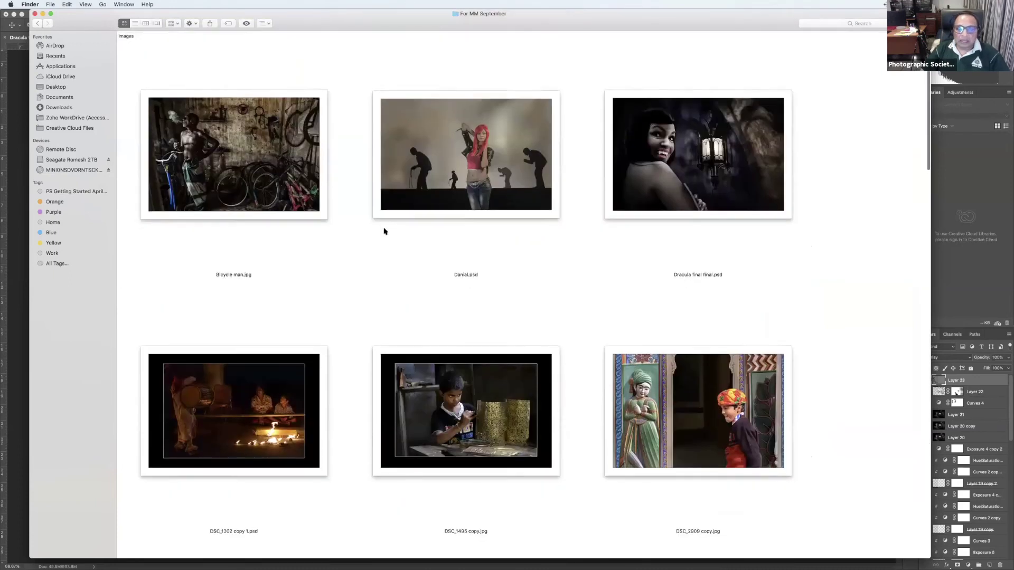
Look through the For MM September folder for Man with a siutcase.psd and open it in Photoshop
{"action": "key", "text": "Down"}
{"action": "scroll", "coordinate": [385, 232], "scroll_direction": "down", "scroll_amount": 6}
{"action": "scroll", "coordinate": [378, 242], "scroll_direction": "down", "scroll_amount": 5}
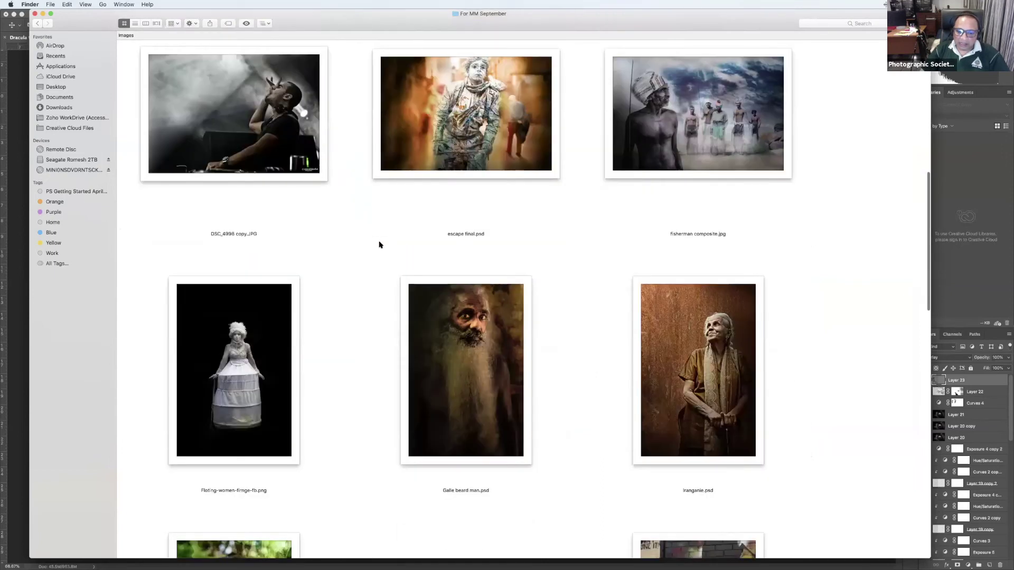
{"action": "scroll", "coordinate": [439, 329], "scroll_direction": "down", "scroll_amount": 7}
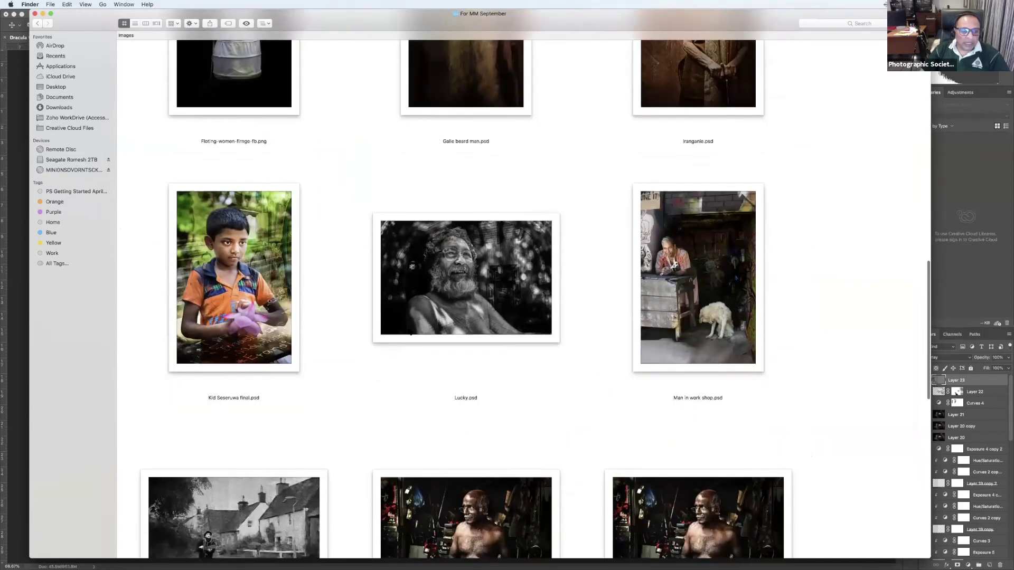
{"action": "scroll", "coordinate": [223, 219], "scroll_direction": "down", "scroll_amount": 2}
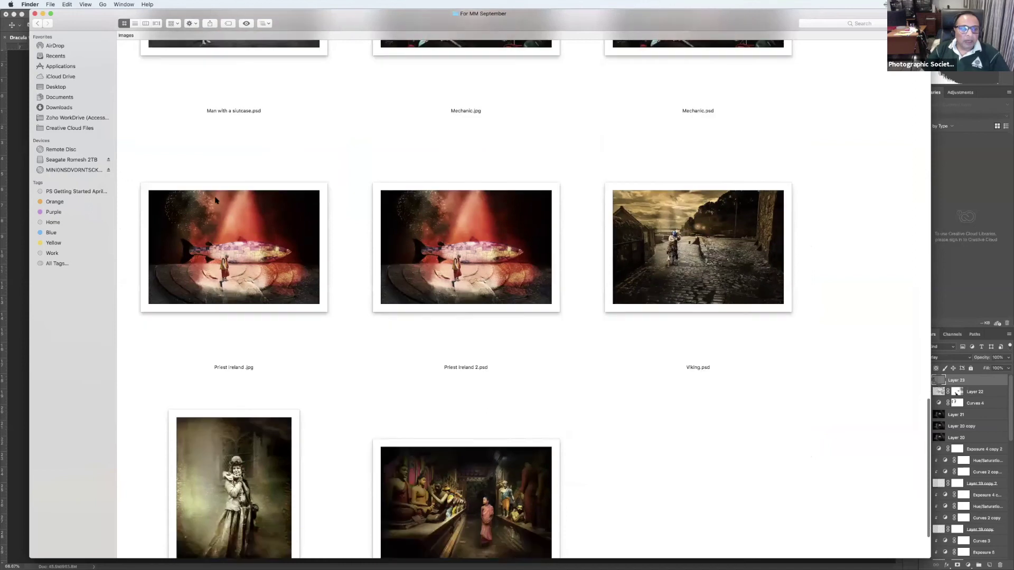
{"action": "scroll", "coordinate": [216, 186], "scroll_direction": "up", "scroll_amount": 4}
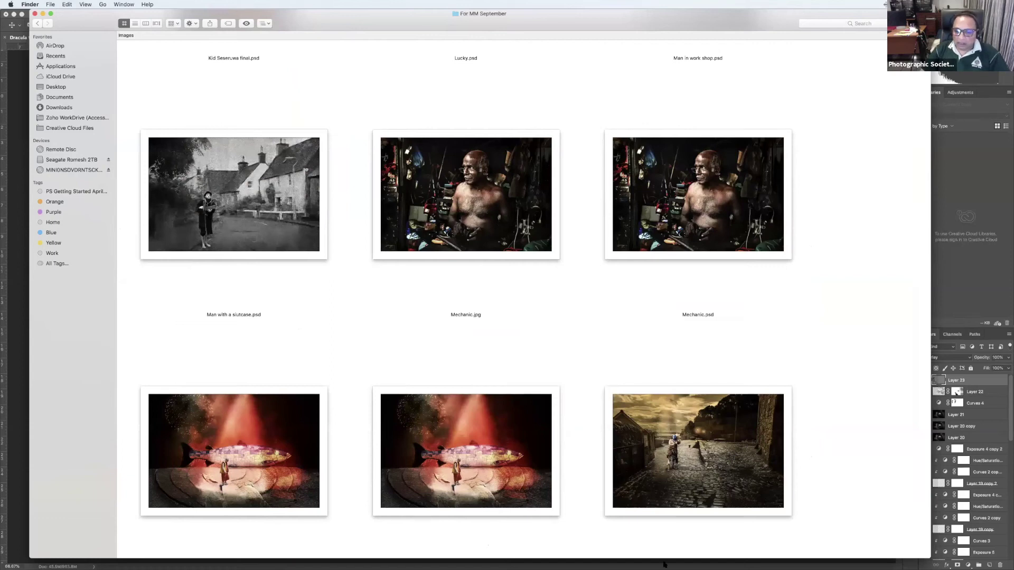
{"action": "left_click_drag", "start_coordinate": [703, 562], "coordinate": [657, 564]}
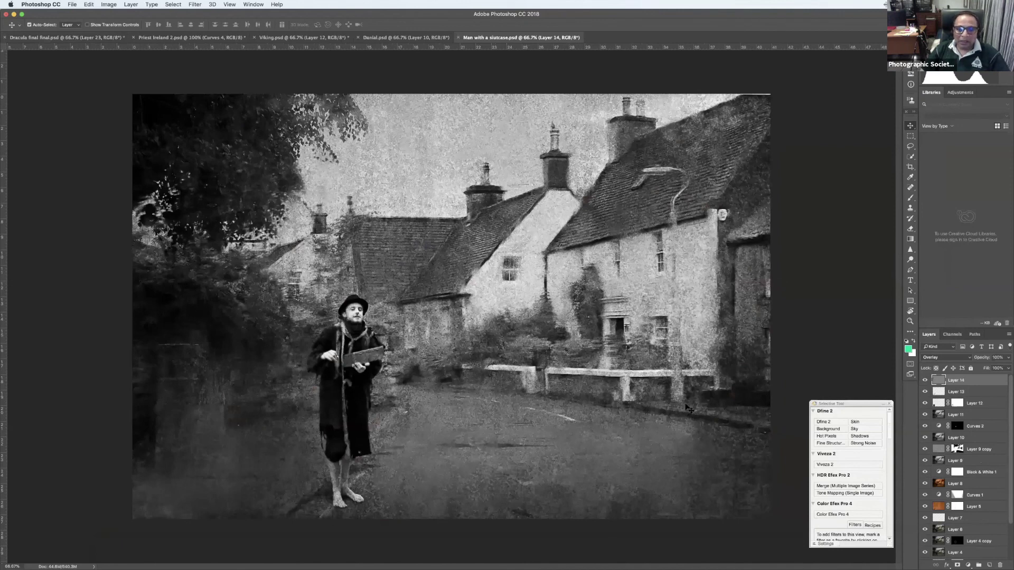
Hide the upper layers of the composite from Layer 14 down through the Black & White 1 adjustment
{"action": "left_click", "coordinate": [924, 381]}
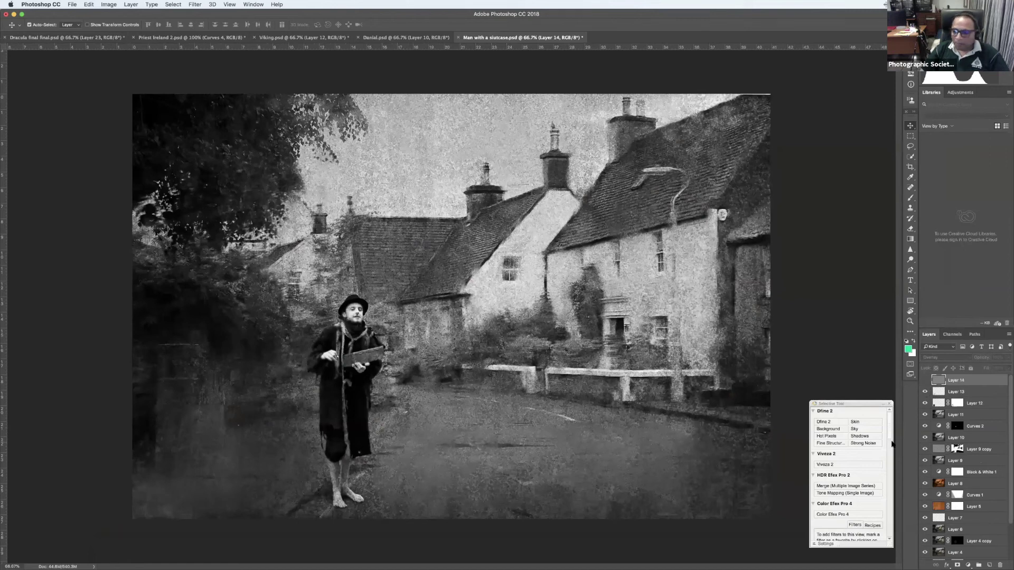
{"action": "left_click", "coordinate": [925, 391]}
{"action": "left_click_drag", "start_coordinate": [925, 407], "coordinate": [926, 438]}
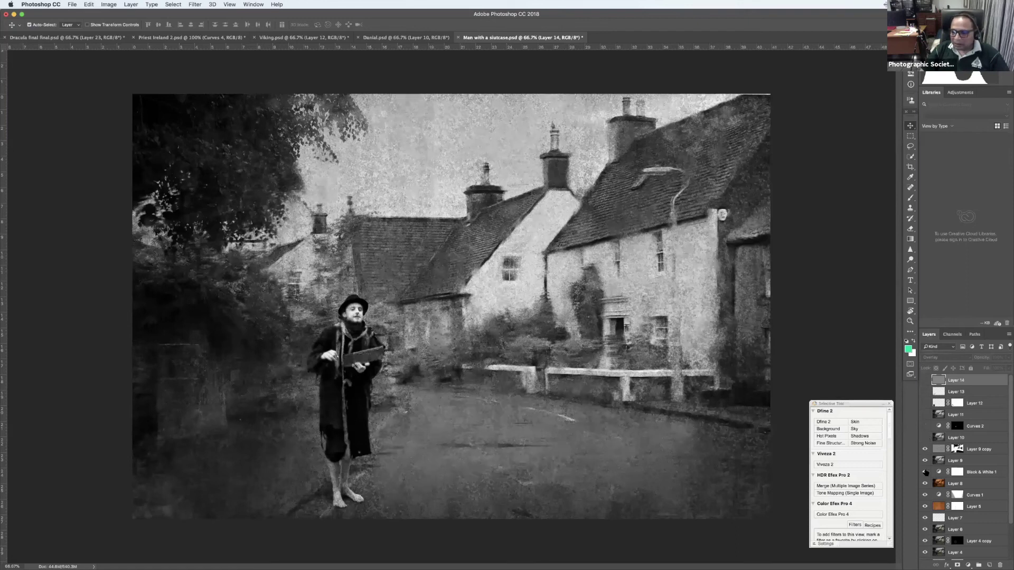
{"action": "left_click", "coordinate": [925, 449]}
{"action": "left_click", "coordinate": [924, 472]}
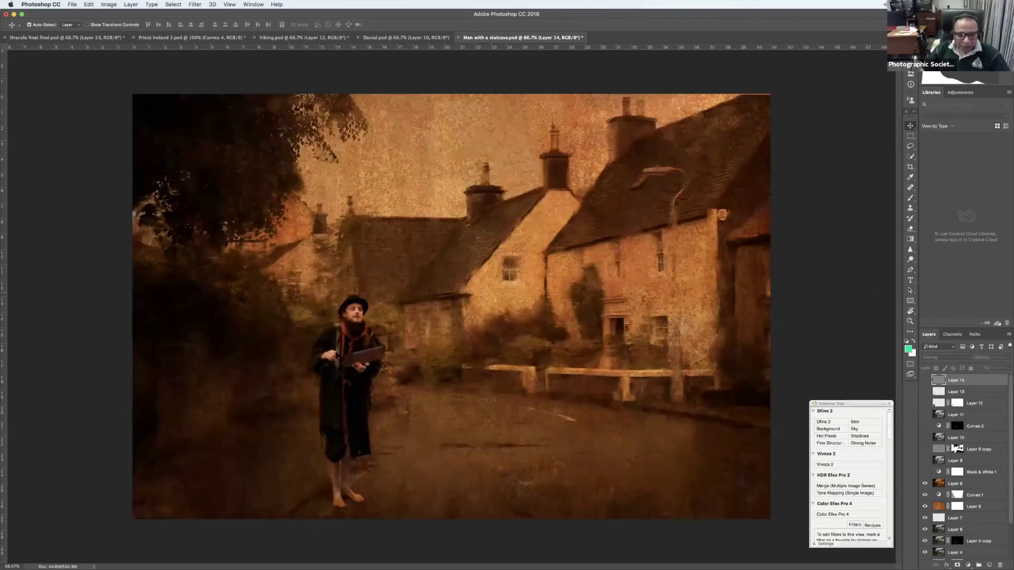
Isolate the original street photograph on Layer 0 and compare it with the retouched version on Layer 1
{"action": "scroll", "coordinate": [950, 561], "scroll_direction": "down", "scroll_amount": 2}
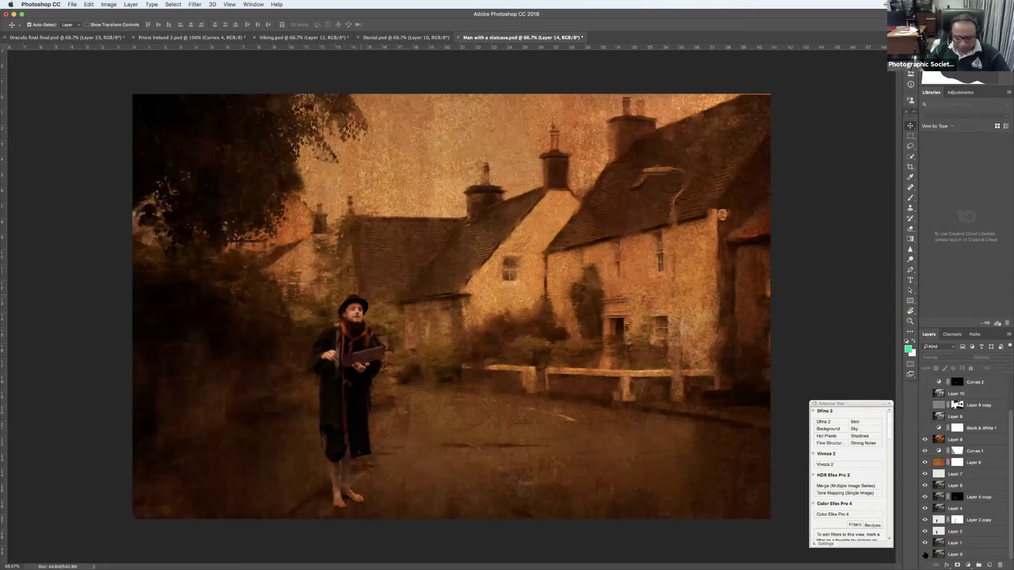
{"action": "left_click", "coordinate": [924, 554], "text": "alt"}
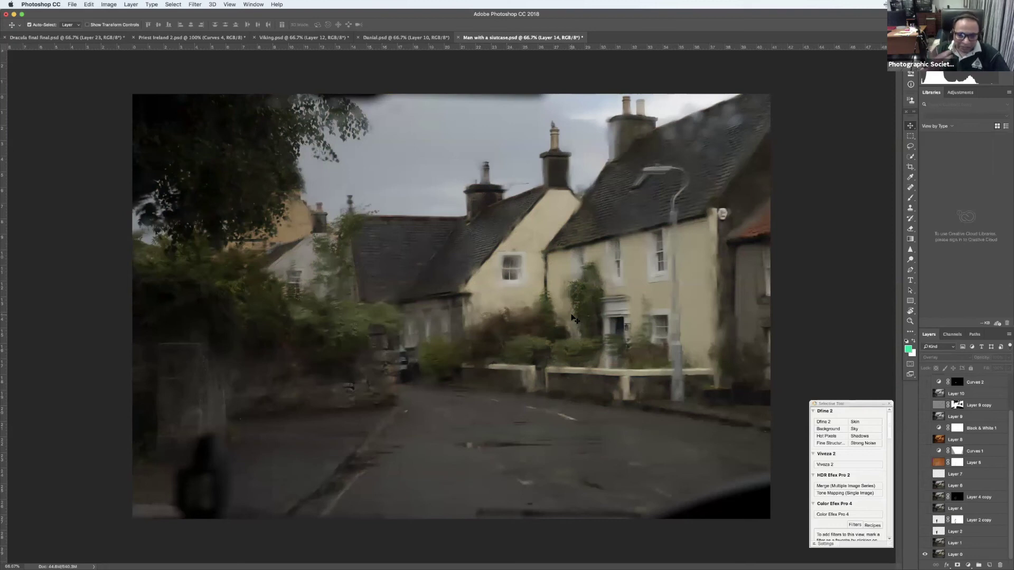
{"action": "left_click", "coordinate": [925, 543]}
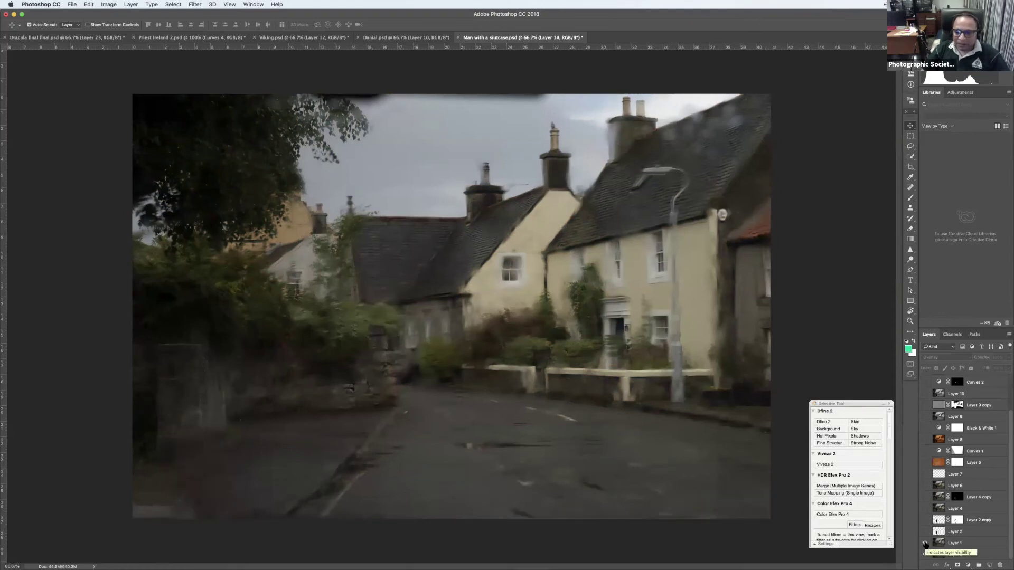
{"action": "left_click", "coordinate": [925, 543]}
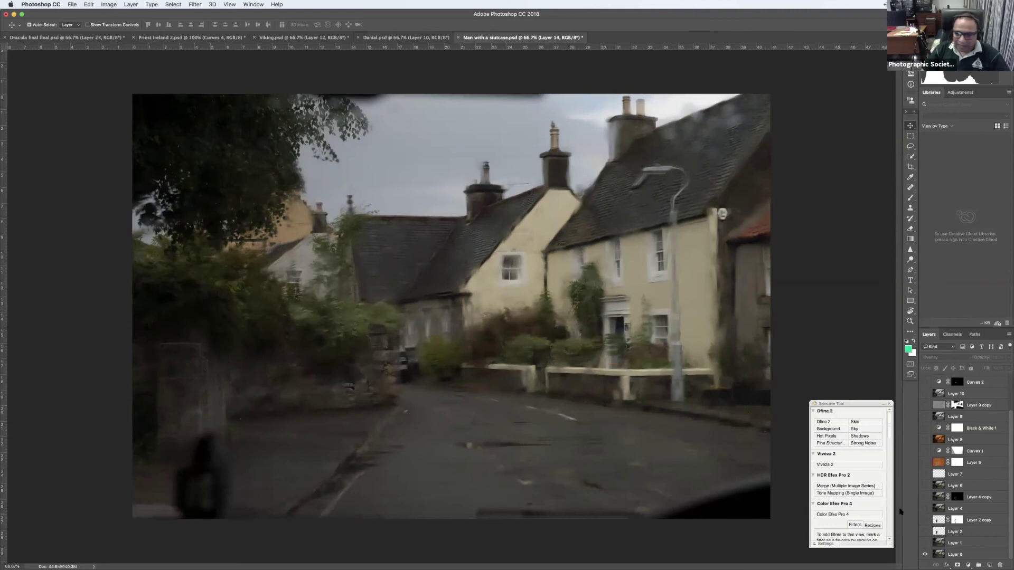
{"action": "left_click", "coordinate": [925, 543]}
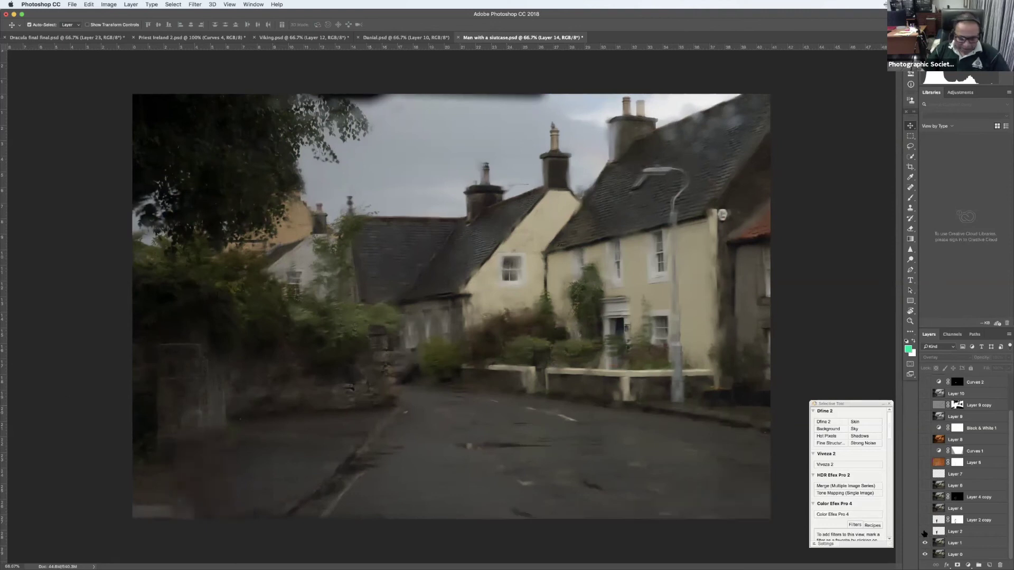
Isolate the cut-out man on Layer 2, inspect him up close and undo the shift in his position
{"action": "left_click", "coordinate": [925, 532], "text": "alt"}
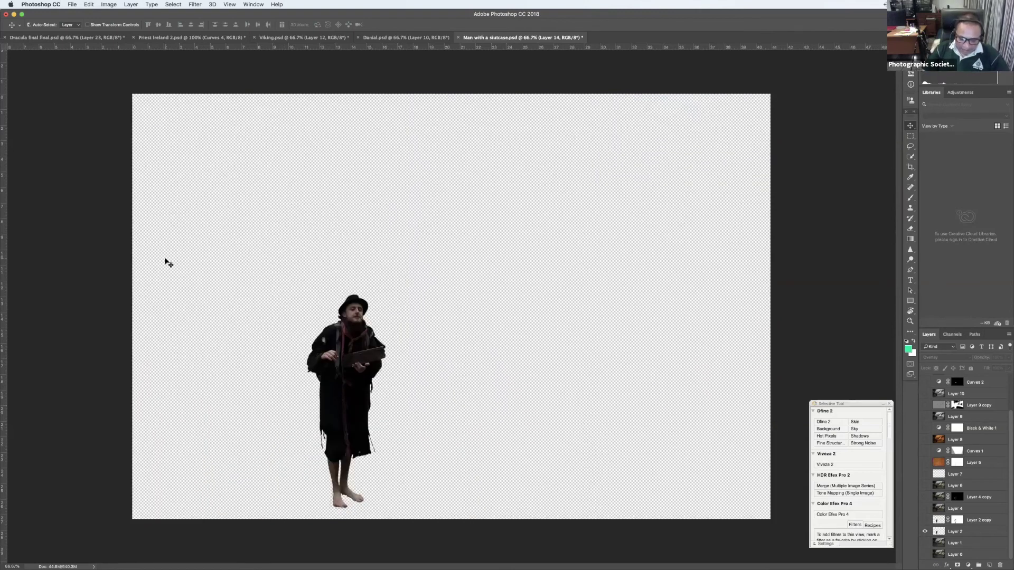
{"action": "key", "text": "super+equal"}
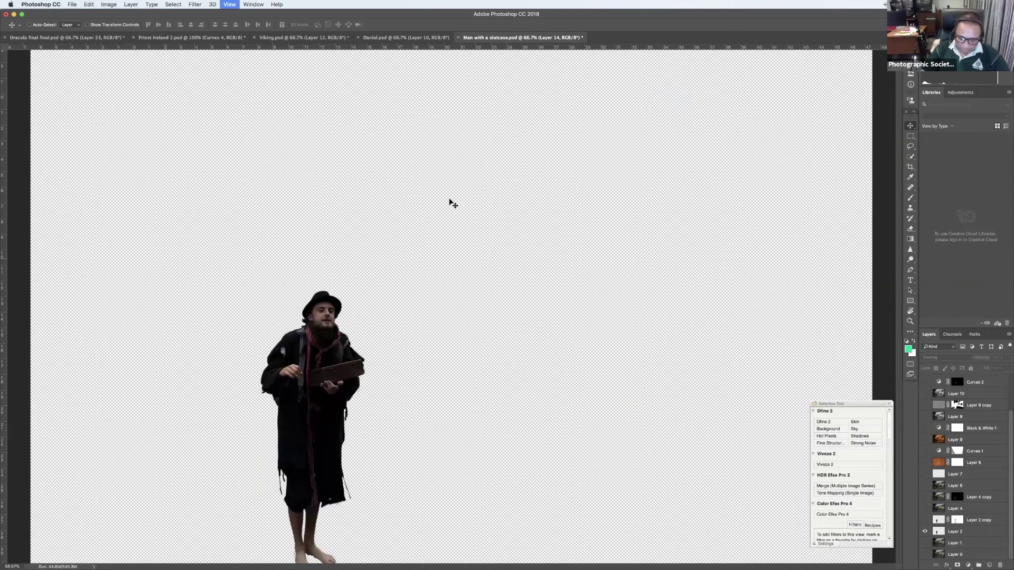
{"action": "key", "text": "super+equal"}
{"action": "key", "text": "super+equal"}
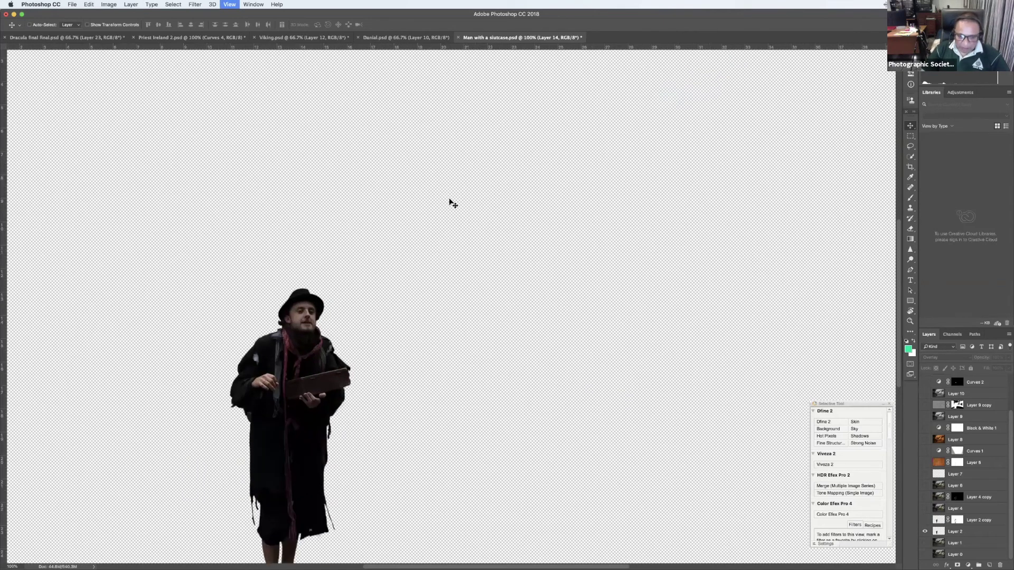
{"action": "key", "text": "super+minus"}
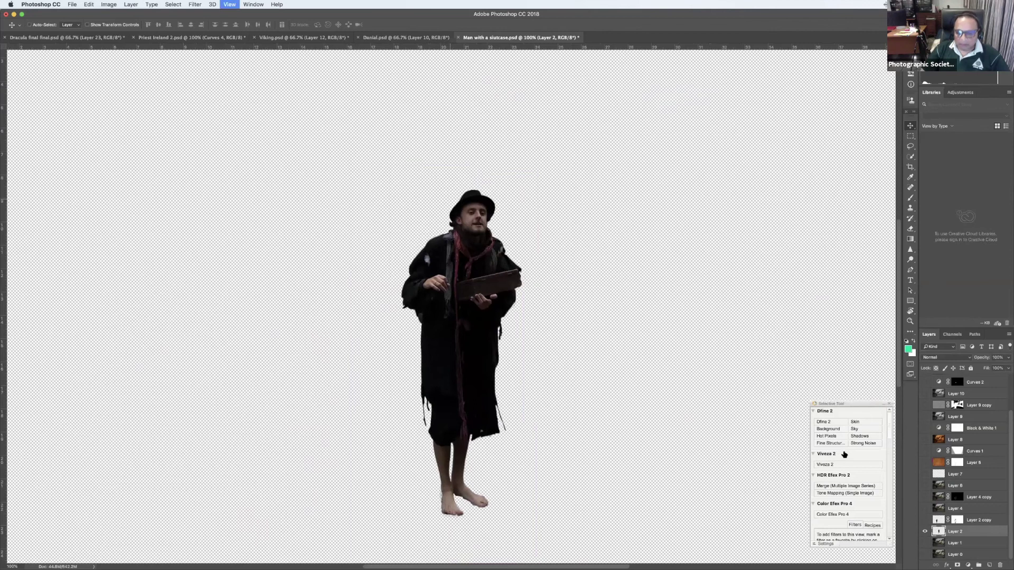
{"action": "key", "text": "super+equal"}
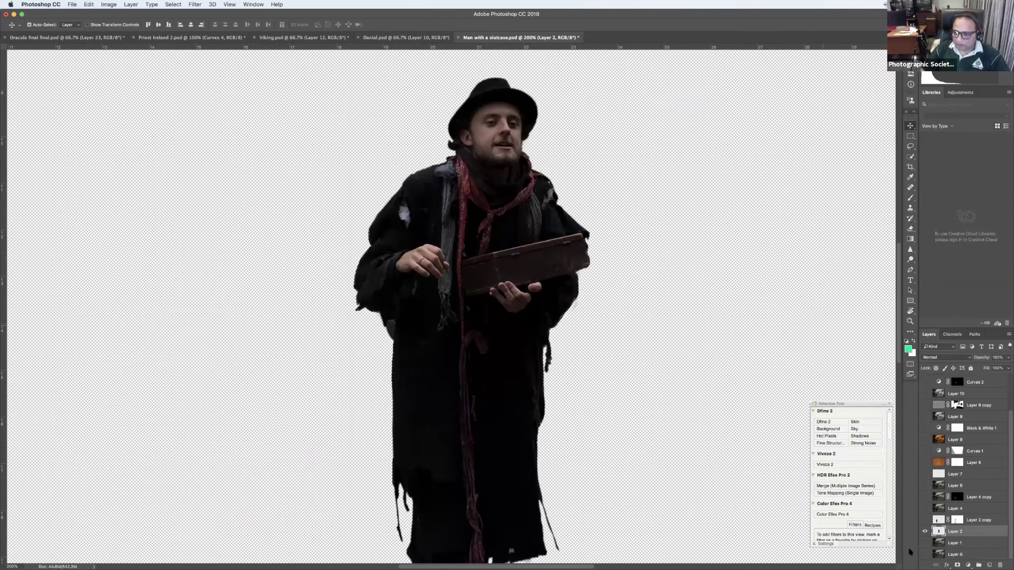
{"action": "key", "text": "super+0"}
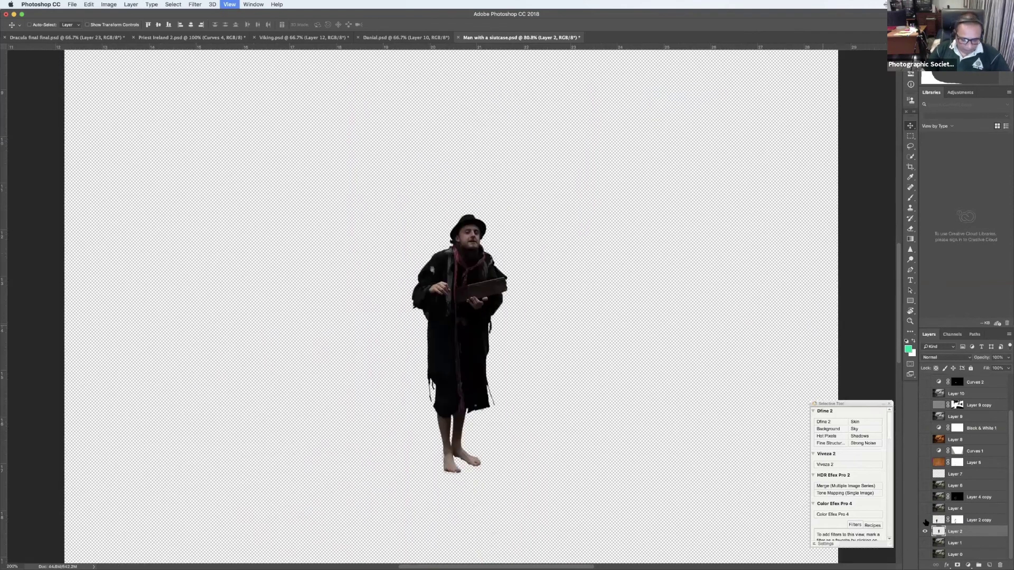
{"action": "key", "text": "super+z"}
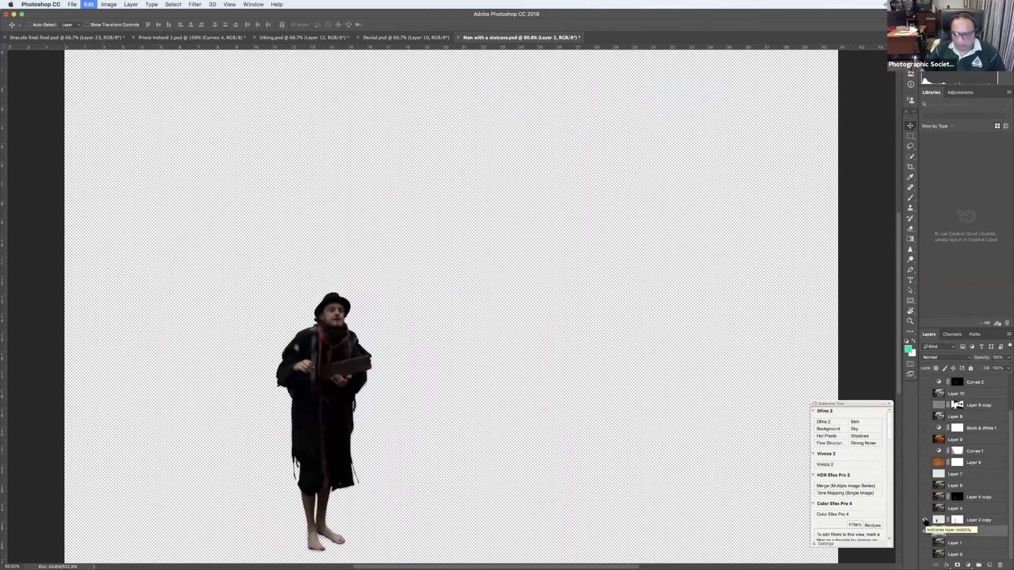
Show the merged street scene on Layer 4 and the layers above it up to Layer 7
{"action": "left_click", "coordinate": [925, 521]}
{"action": "left_click", "coordinate": [924, 508]}
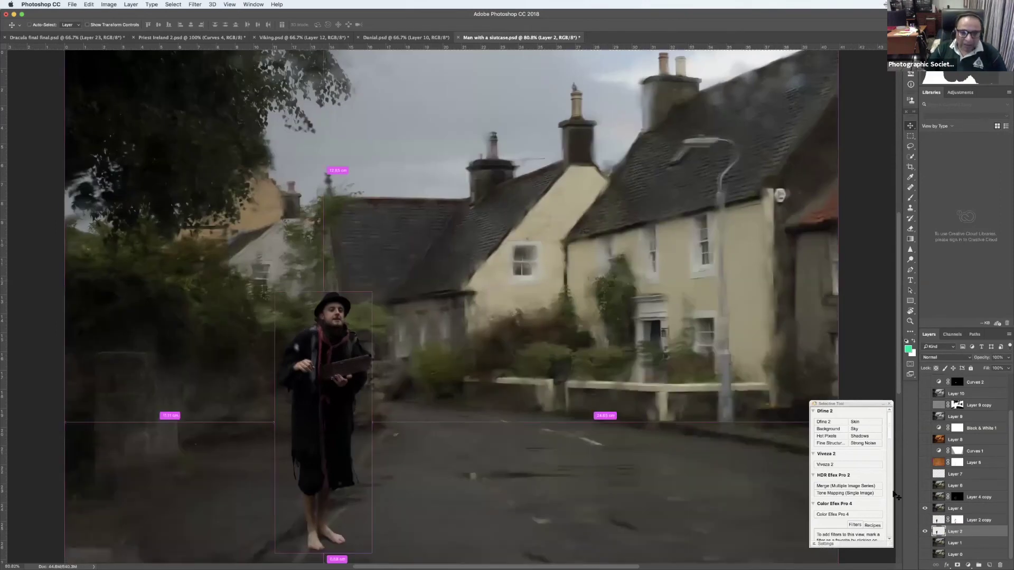
{"action": "key", "text": "super+minus"}
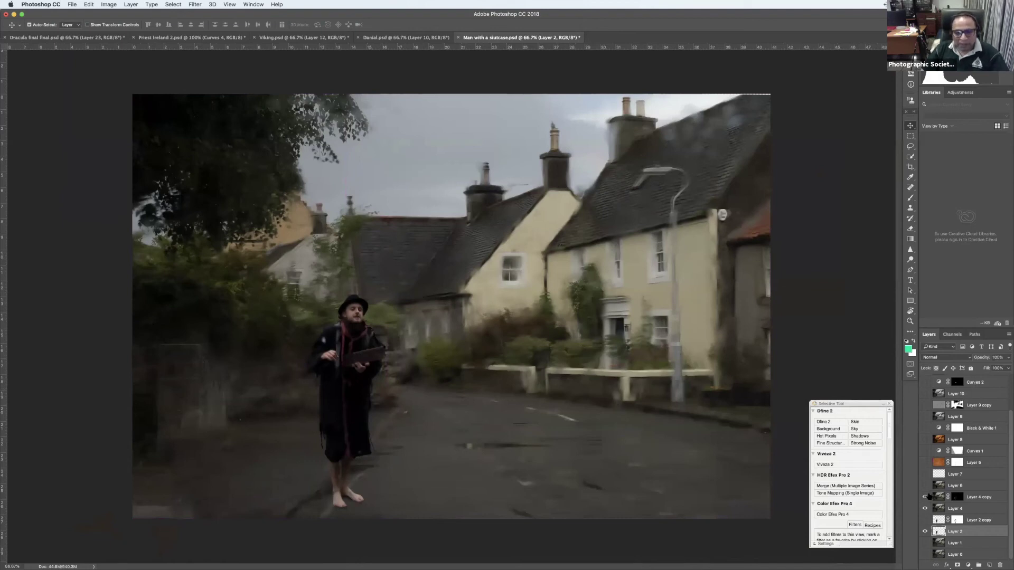
{"action": "left_click", "coordinate": [923, 479]}
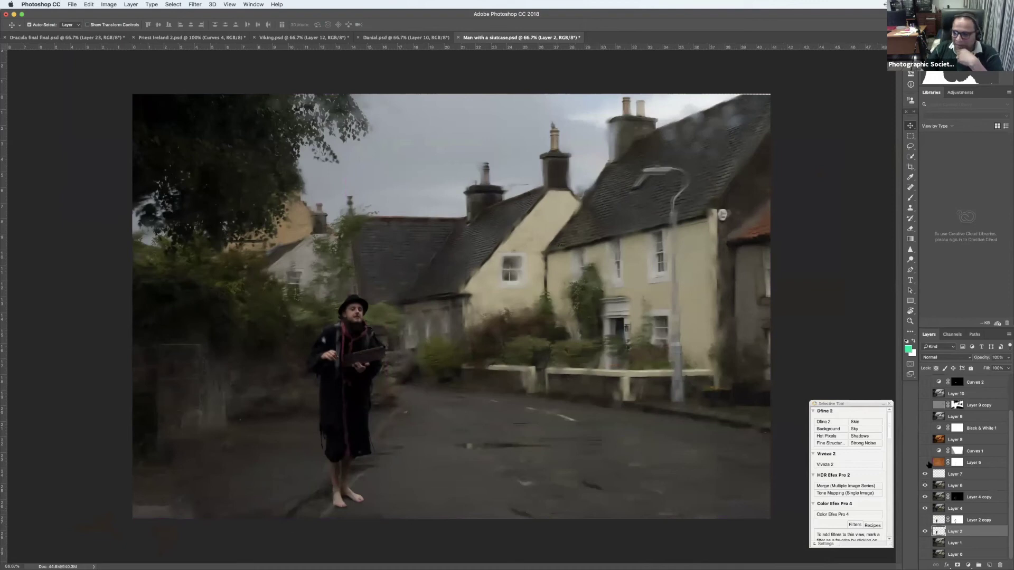
Show the rust texture layer above Layer 7, view it in isolation and restore the other visible layers
{"action": "left_click", "coordinate": [924, 463]}
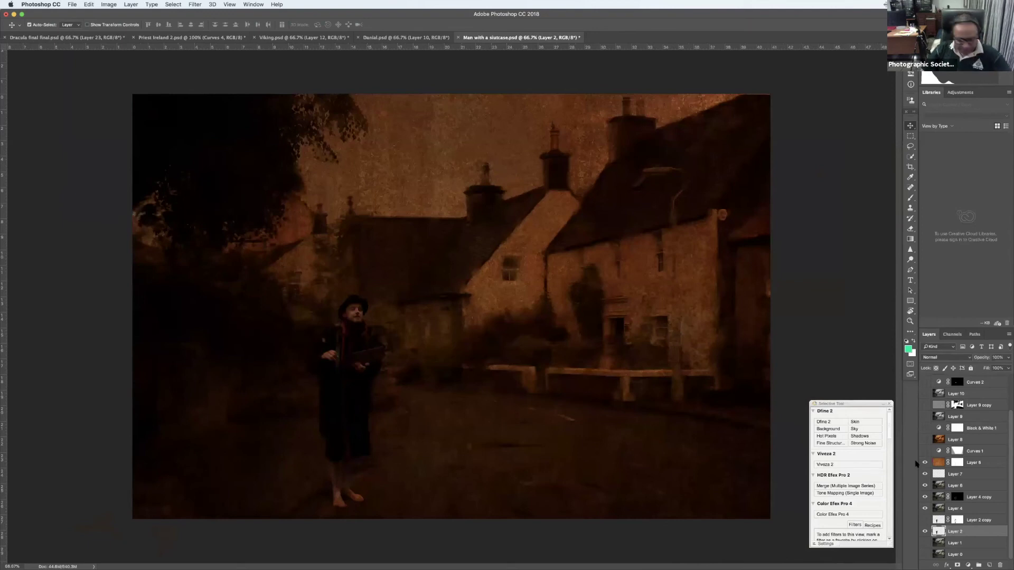
{"action": "left_click", "coordinate": [924, 463], "text": "alt"}
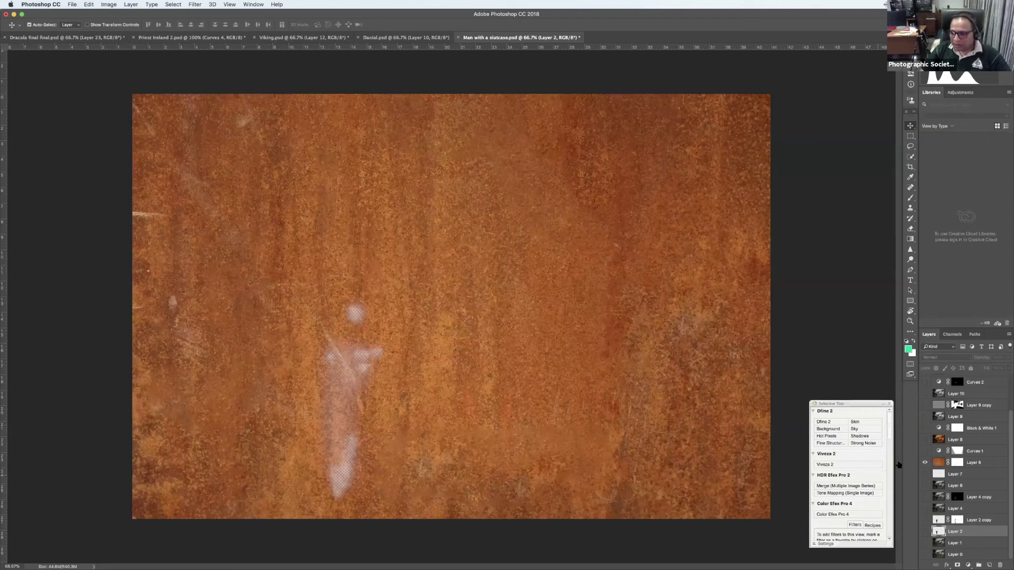
{"action": "left_click", "coordinate": [924, 463], "text": "alt"}
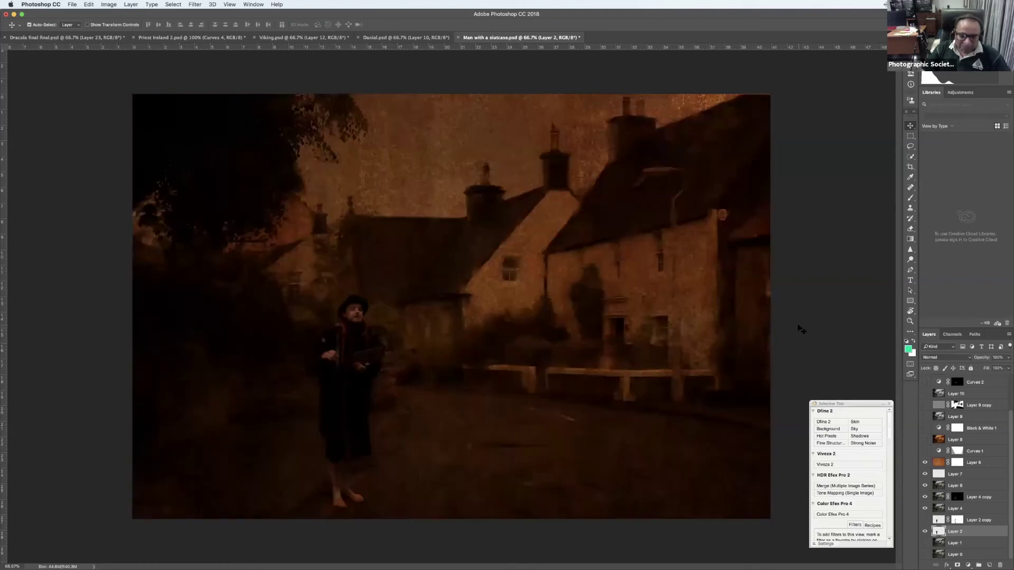
{"action": "key", "text": "super+minus"}
{"action": "key", "text": "super+plus"}
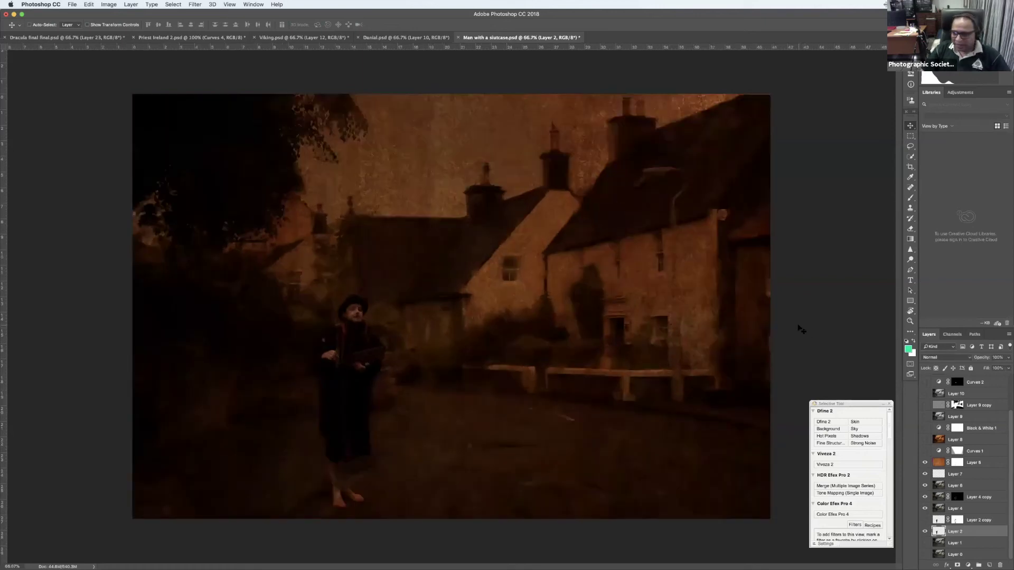
Show the Curves 1 adjustment and compare the image with the Black & White 1 adjustment on and off
{"action": "left_click", "coordinate": [925, 450]}
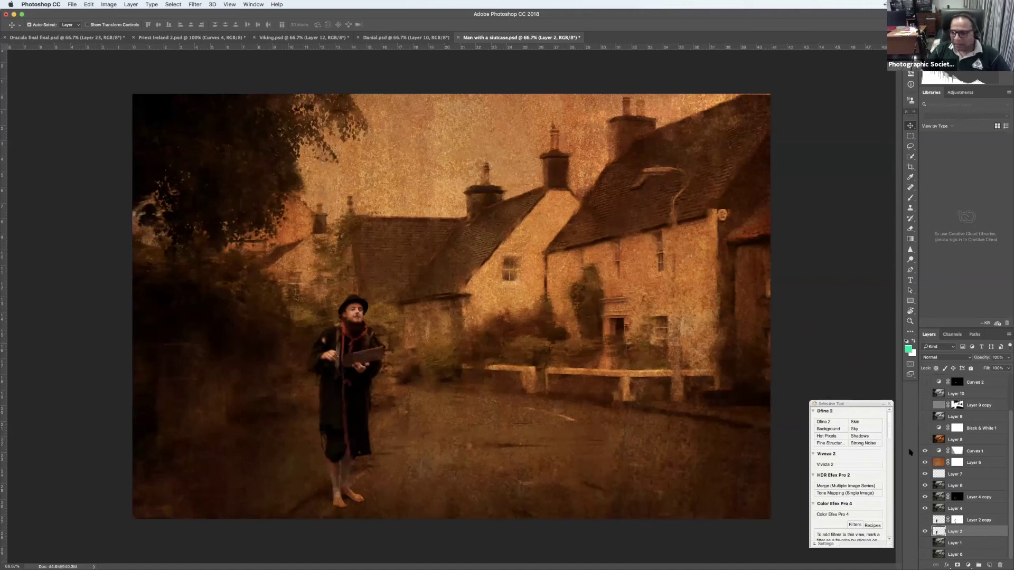
{"action": "left_click", "coordinate": [927, 429]}
{"action": "left_click", "coordinate": [926, 429]}
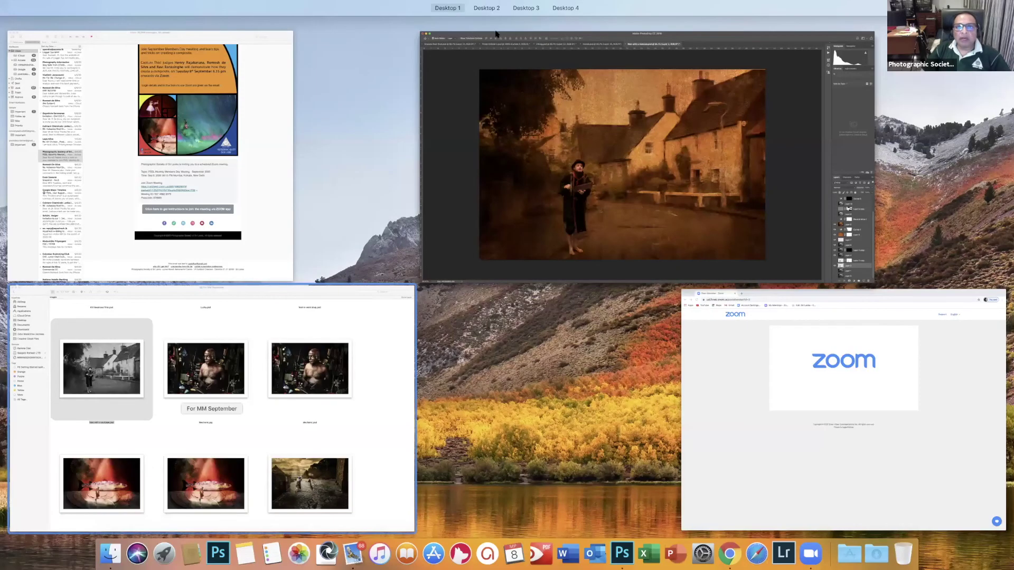
Look through the image thumbnails in the For MM September folder for further composite examples
{"action": "left_click", "coordinate": [185, 399]}
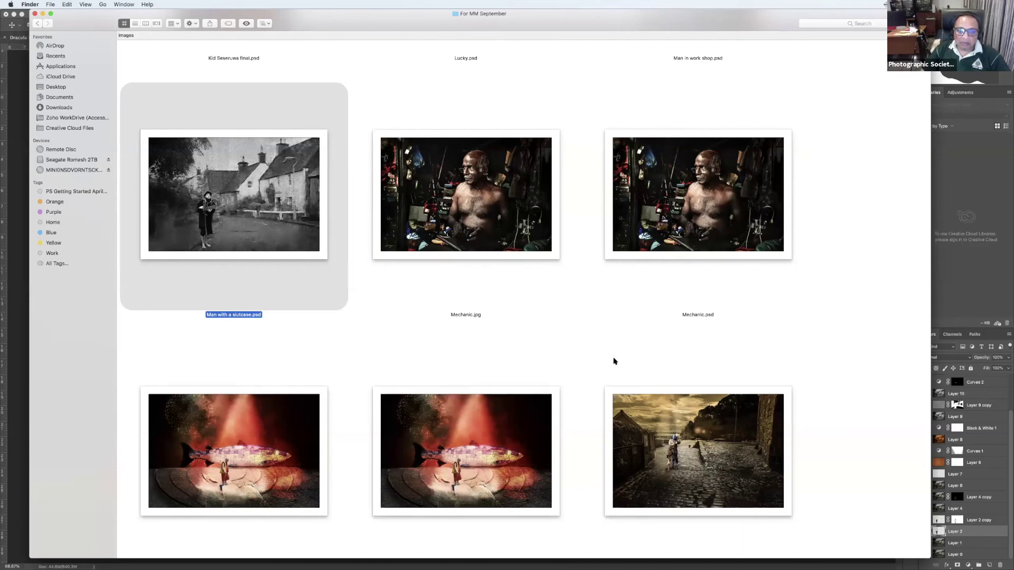
{"action": "scroll", "coordinate": [614, 361], "scroll_direction": "down", "scroll_amount": 3}
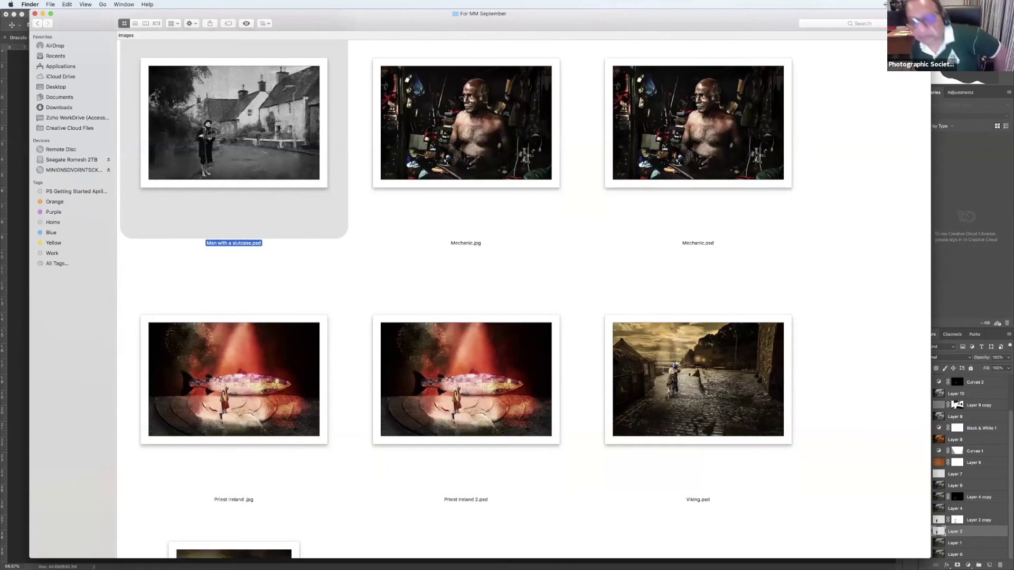
{"action": "scroll", "coordinate": [629, 331], "scroll_direction": "down", "scroll_amount": 5}
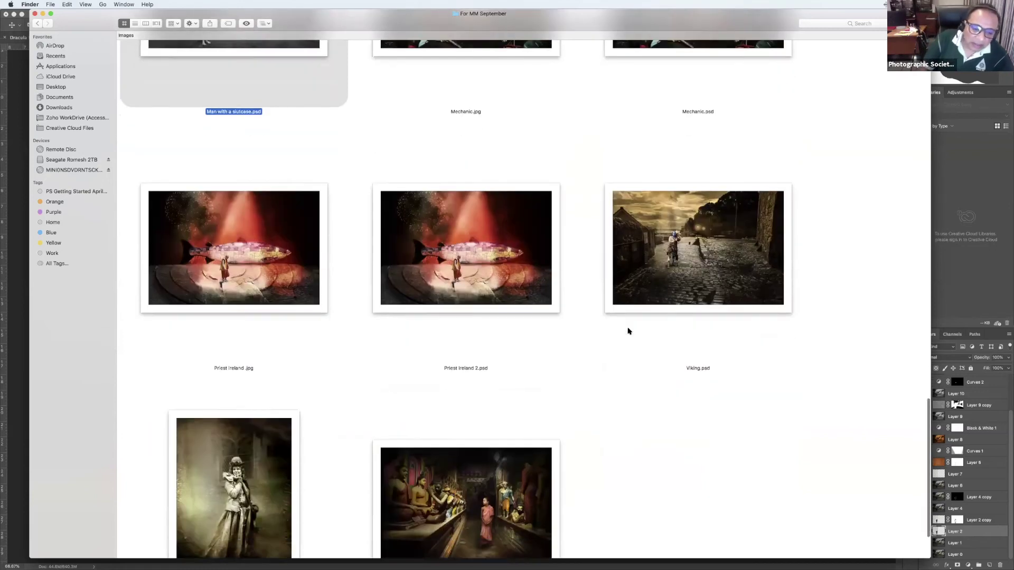
{"action": "scroll", "coordinate": [628, 331], "scroll_direction": "up", "scroll_amount": 10}
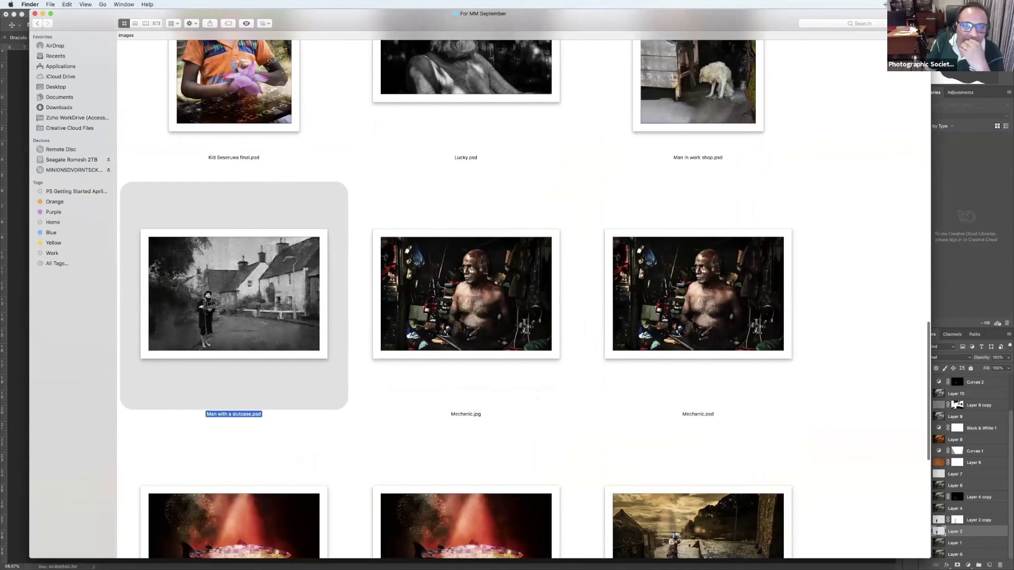
{"action": "scroll", "coordinate": [627, 345], "scroll_direction": "up", "scroll_amount": 10}
{"action": "scroll", "coordinate": [627, 344], "scroll_direction": "down", "scroll_amount": 4}
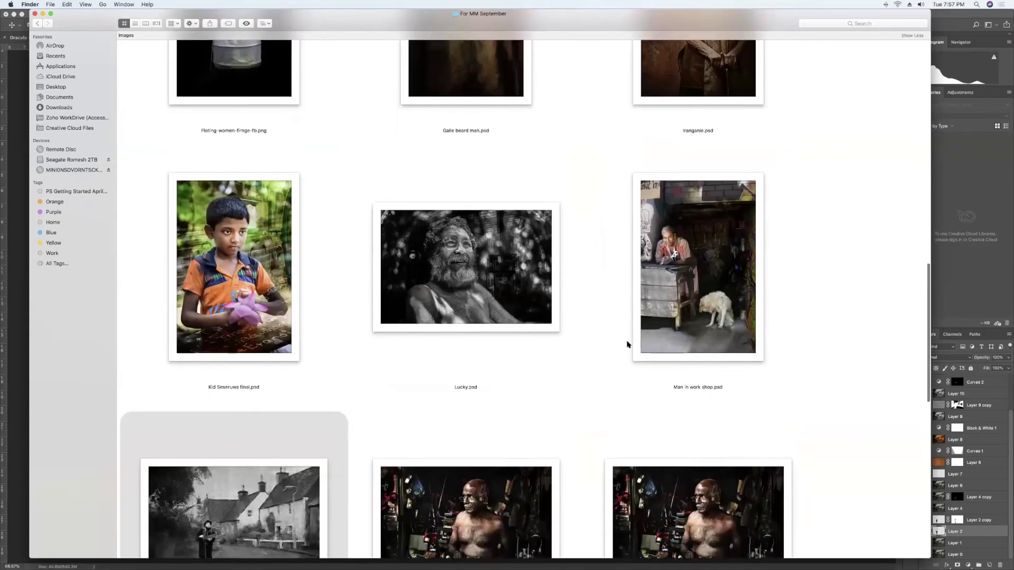
{"action": "scroll", "coordinate": [627, 345], "scroll_direction": "down", "scroll_amount": 3}
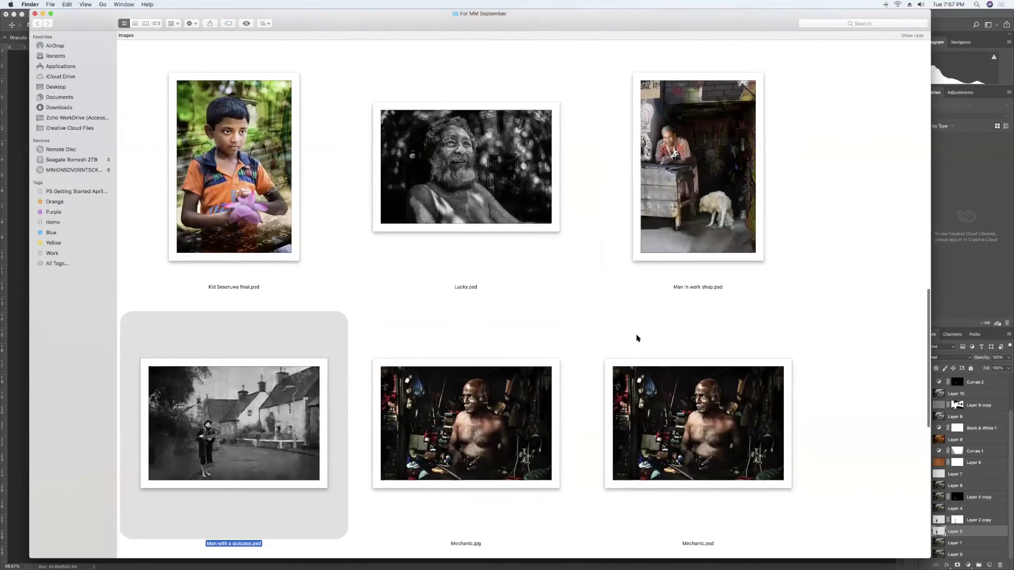
{"action": "scroll", "coordinate": [637, 339], "scroll_direction": "up", "scroll_amount": 10}
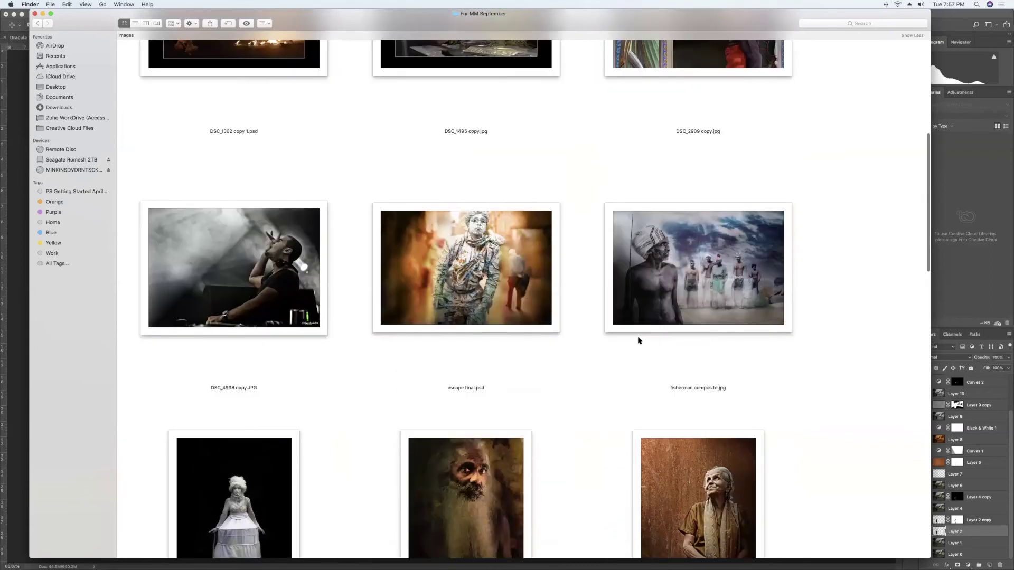
{"action": "scroll", "coordinate": [638, 341], "scroll_direction": "up", "scroll_amount": 8}
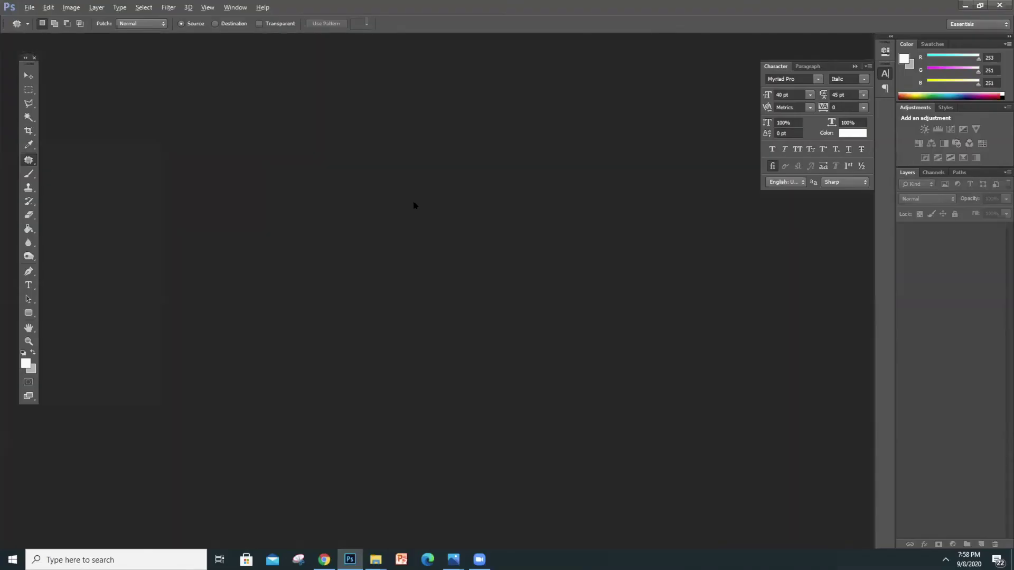
Switch to File Explorer and open UNTOUCHED.psd from the Collection folder's Edit > Untouched subfolder in Photoshop
{"action": "key", "text": "alt+Tab"}
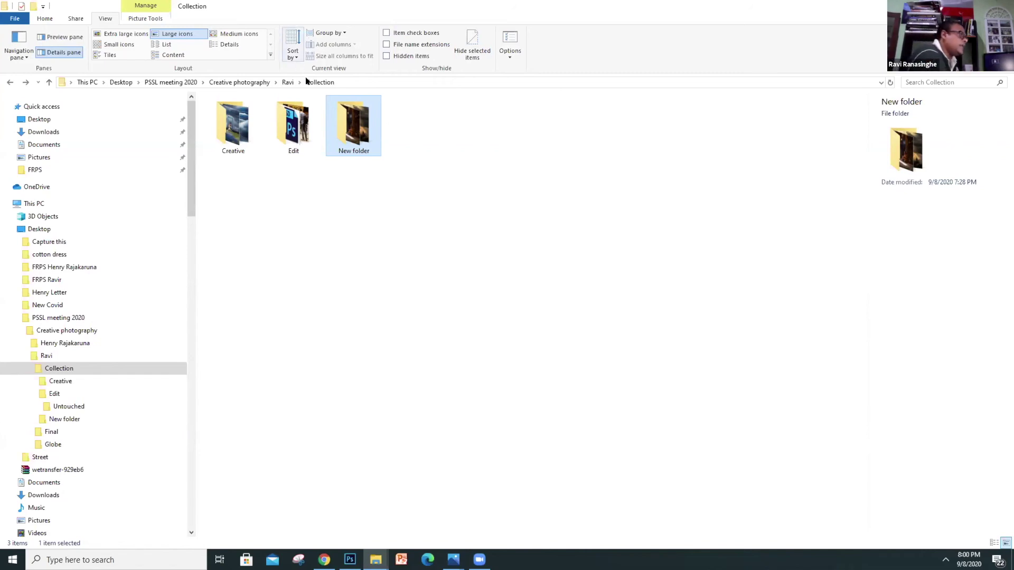
{"action": "double_click", "coordinate": [296, 125]}
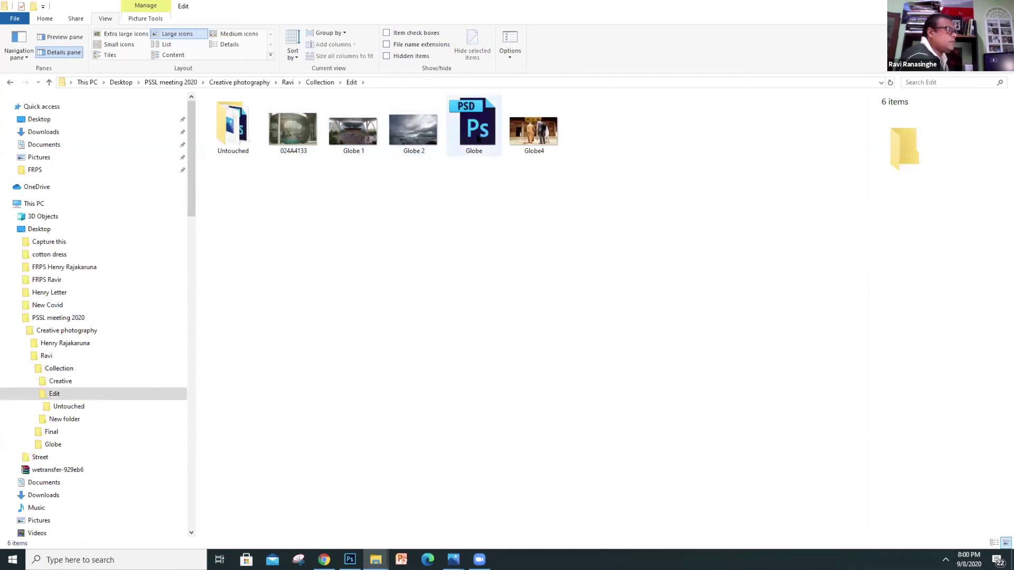
{"action": "double_click", "coordinate": [238, 129]}
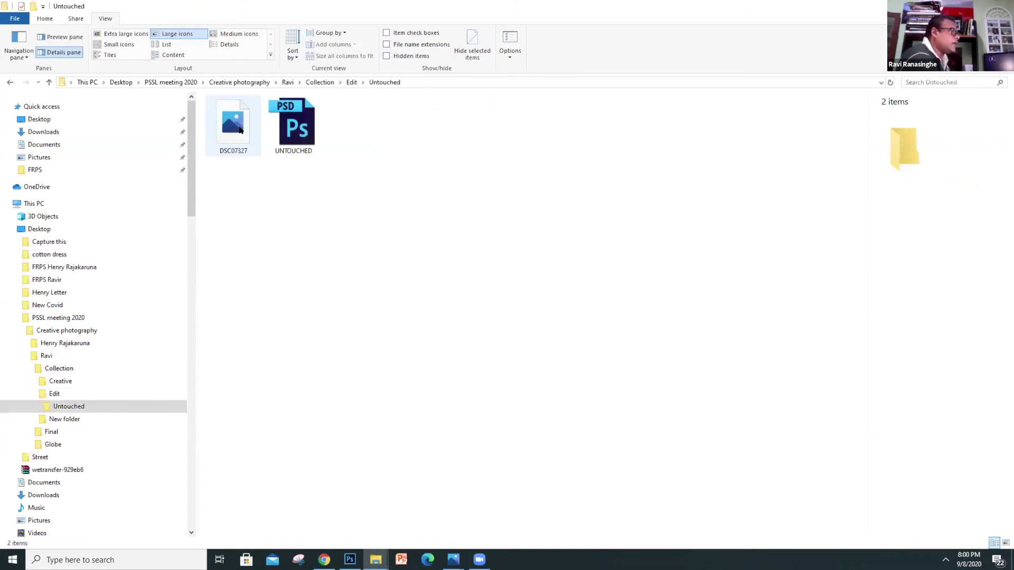
{"action": "left_click", "coordinate": [294, 127]}
{"action": "double_click", "coordinate": [295, 123]}
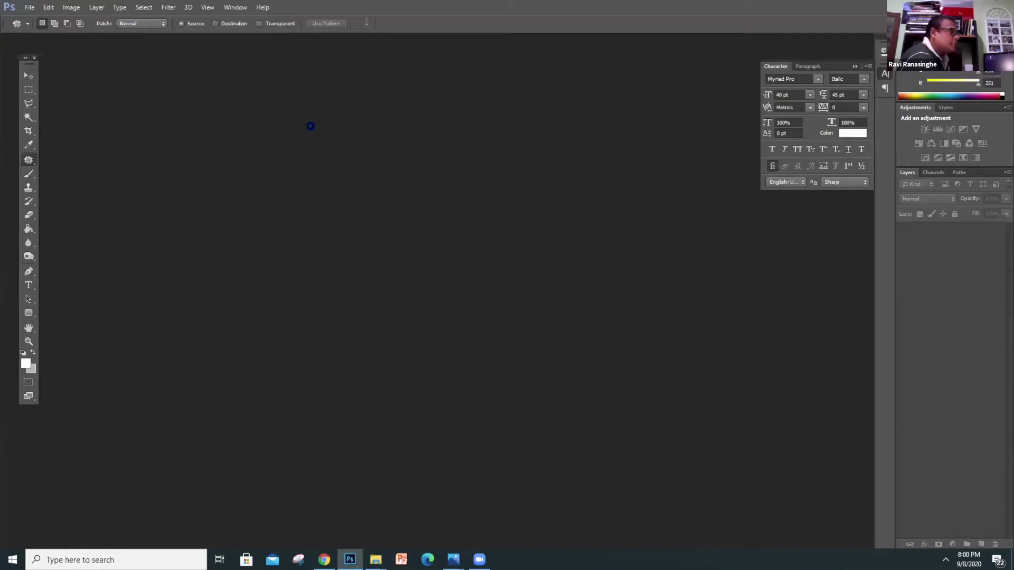
Bring the raw photo DSC07327 from the Untouched folder into Photoshop so it opens in Camera Raw
{"action": "key", "text": "alt+Tab"}
{"action": "left_click", "coordinate": [224, 125]}
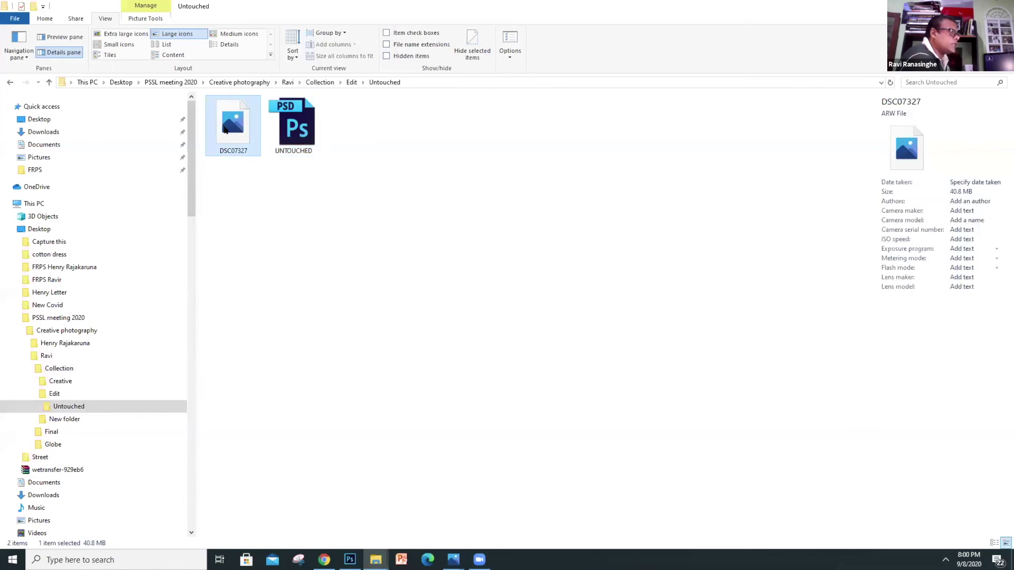
{"action": "double_click", "coordinate": [225, 124]}
{"action": "key", "text": "alt+Tab"}
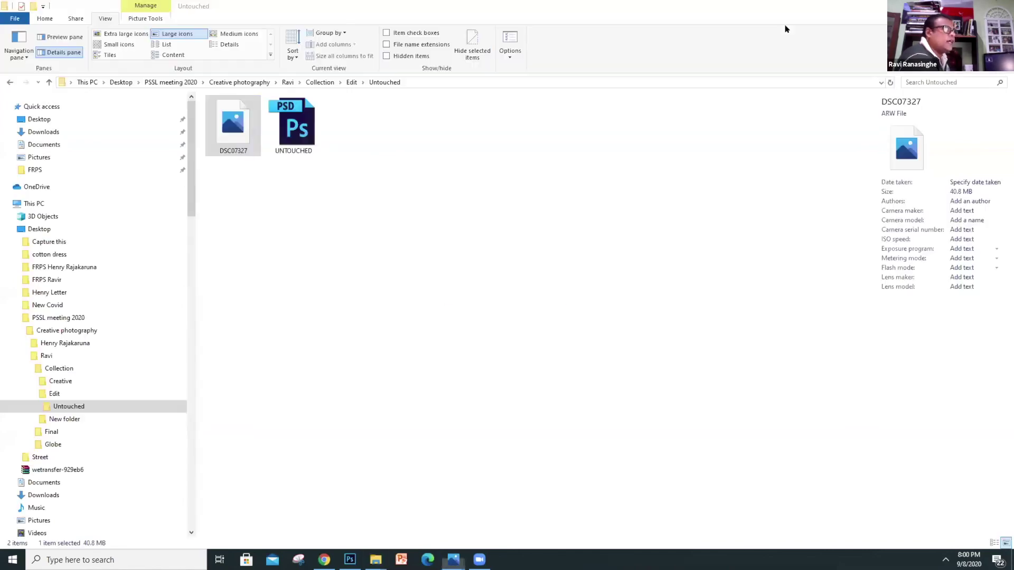
{"action": "left_click_drag", "start_coordinate": [249, 137], "coordinate": [589, 28]}
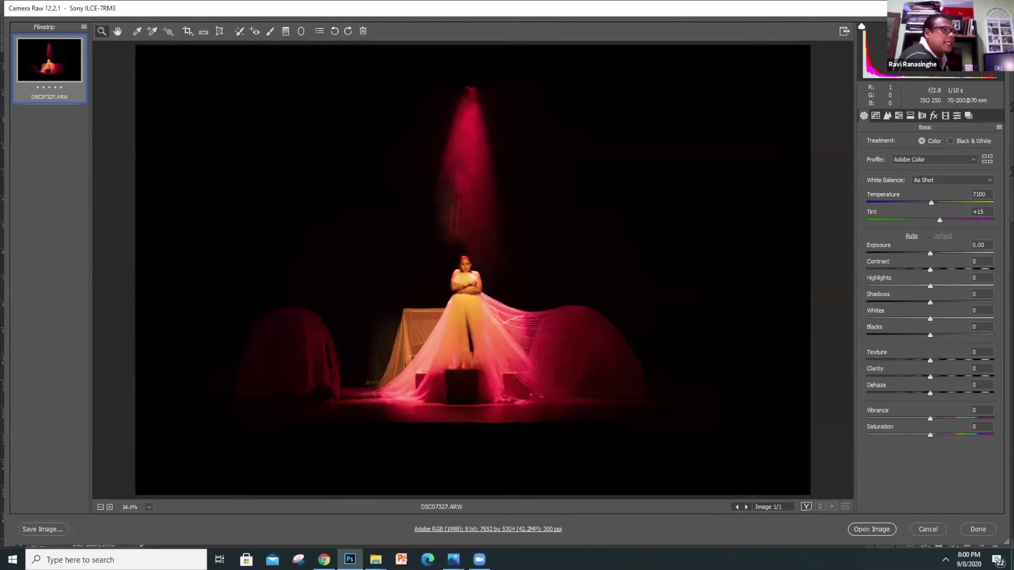
Try exposure +0.50, contrast -13, highlights -13, shadows +13, whites +12, texture +13, clarity +10, dehaze +9 and vibrance +3 on the raw photo, and discard them
{"action": "left_click_drag", "start_coordinate": [930, 253], "coordinate": [933, 419]}
{"action": "left_click", "coordinate": [930, 269]}
{"action": "left_click", "coordinate": [930, 394]}
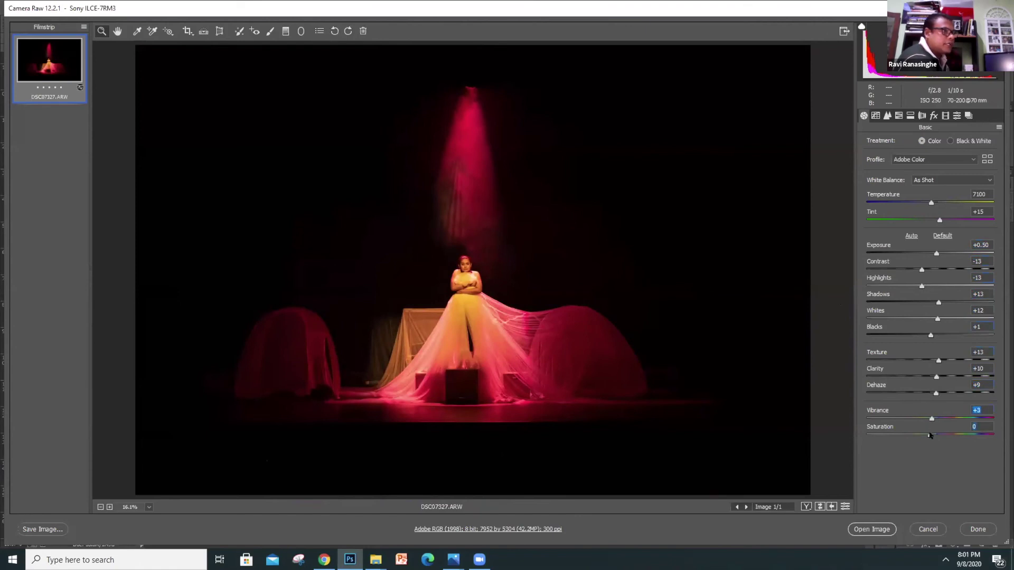
{"action": "left_click", "coordinate": [928, 530]}
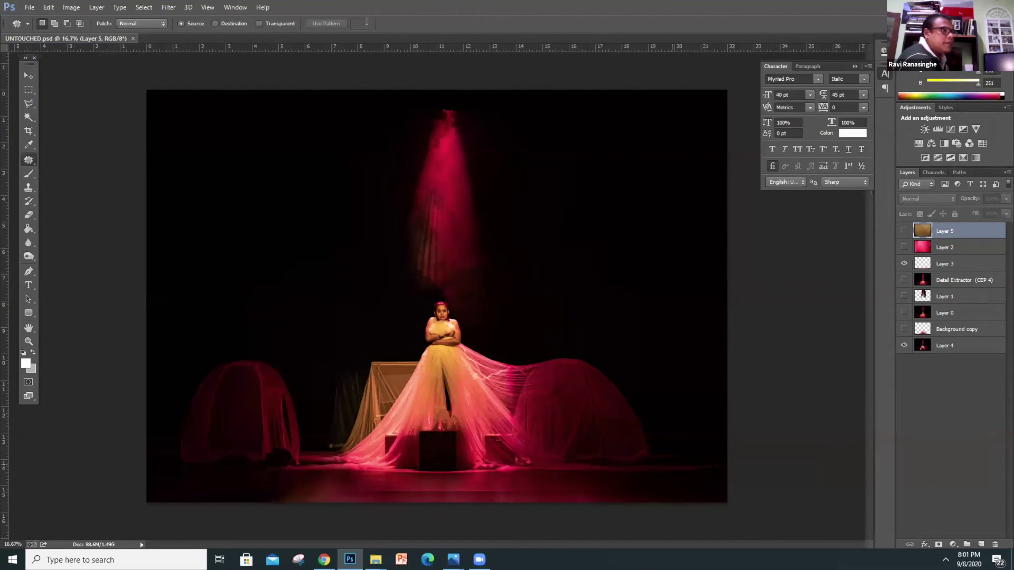
Show only Layer 4 of the stage photo and examine the draped fabric and the boxes beneath it up close
{"action": "left_click", "coordinate": [904, 346], "text": "alt"}
{"action": "left_click", "coordinate": [916, 343]}
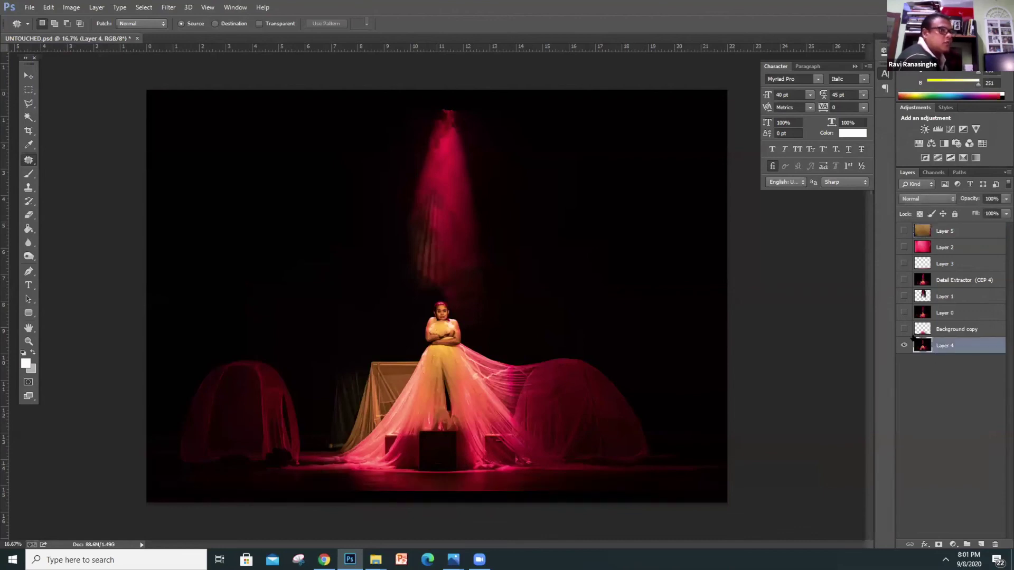
{"action": "scroll", "coordinate": [475, 458], "scroll_direction": "up", "scroll_amount": 2}
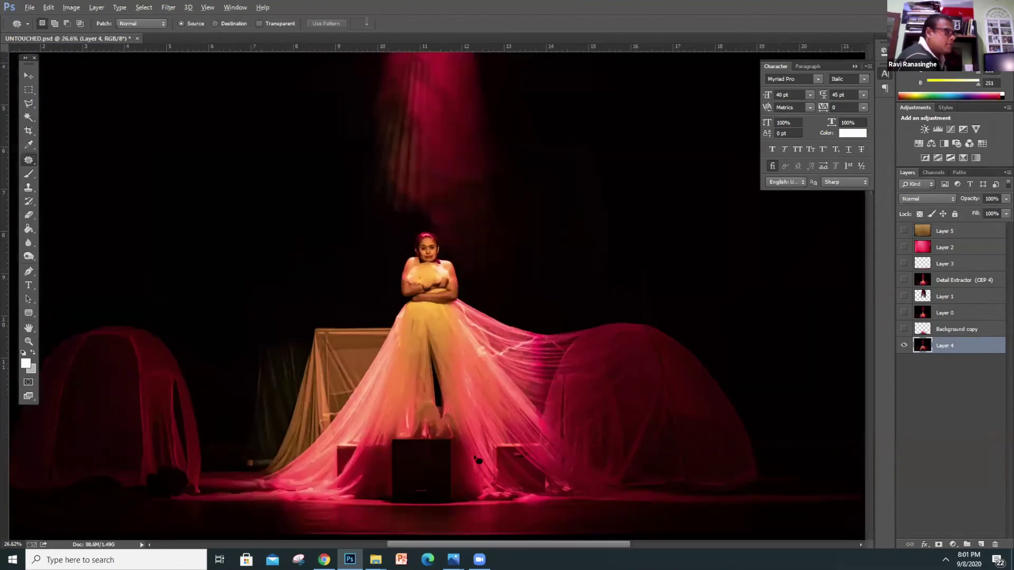
{"action": "scroll", "coordinate": [476, 458], "scroll_direction": "up", "scroll_amount": 1}
{"action": "scroll", "coordinate": [483, 433], "scroll_direction": "up", "scroll_amount": 2}
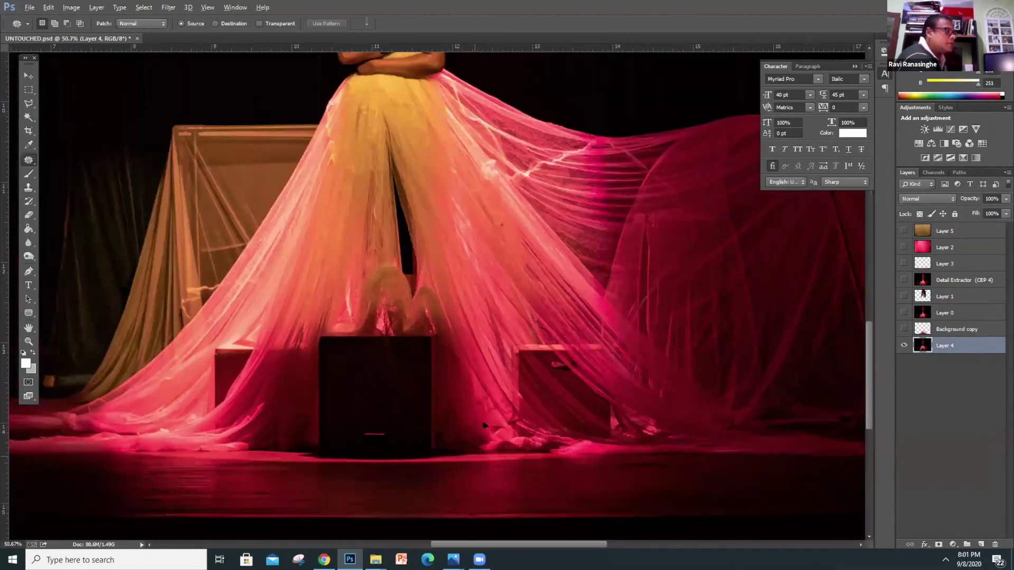
{"action": "scroll", "coordinate": [483, 431], "scroll_direction": "down", "scroll_amount": 1}
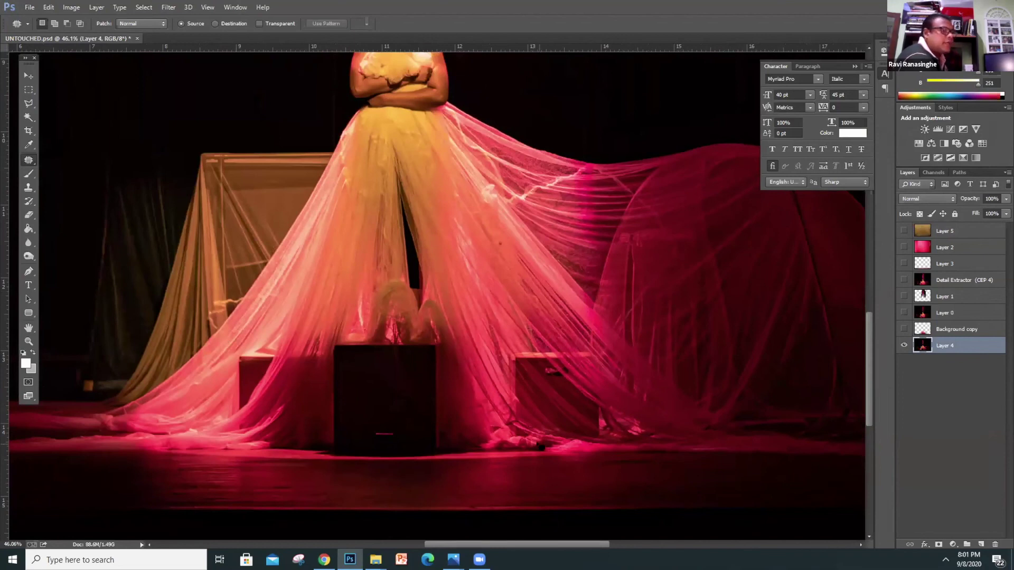
{"action": "scroll", "coordinate": [538, 443], "scroll_direction": "down", "scroll_amount": 3}
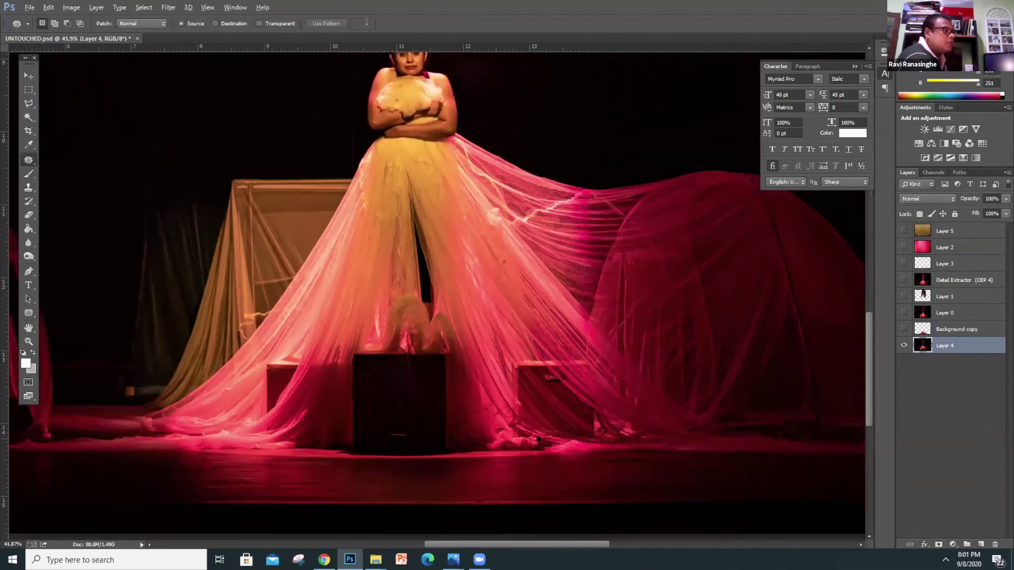
{"action": "scroll", "coordinate": [538, 438], "scroll_direction": "up", "scroll_amount": 1}
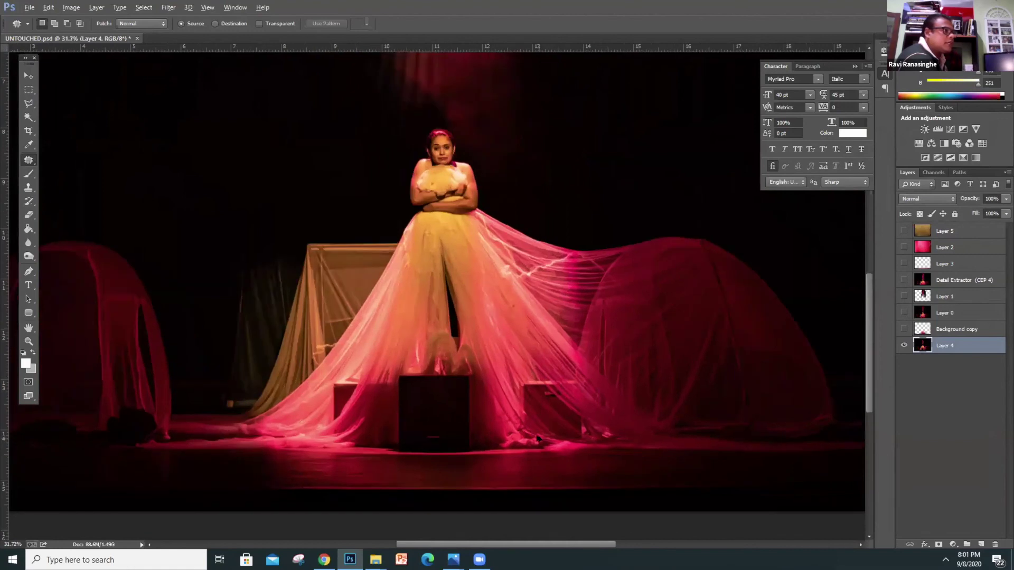
{"action": "scroll", "coordinate": [538, 438], "scroll_direction": "up", "scroll_amount": 1}
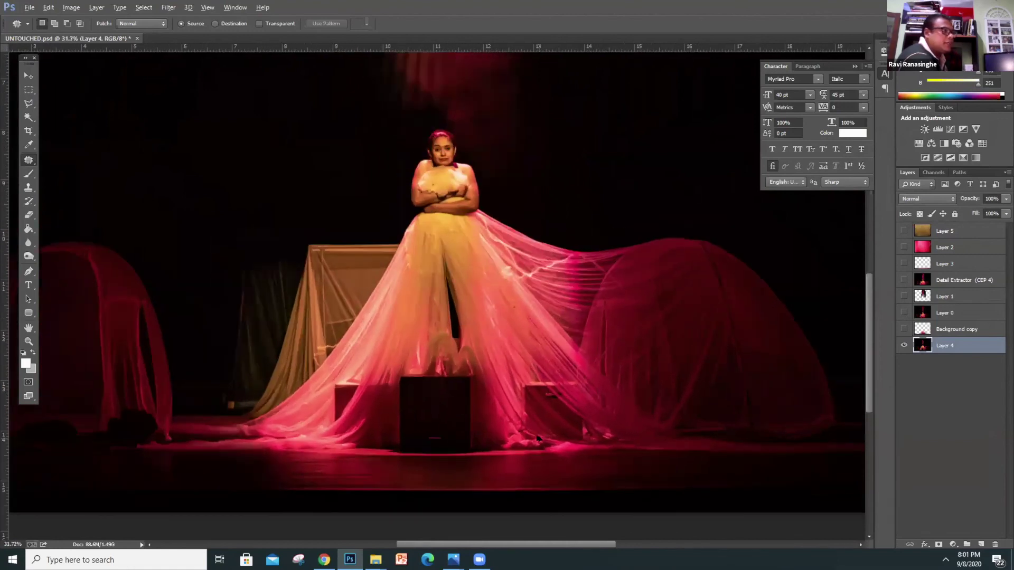
{"action": "scroll", "coordinate": [538, 438], "scroll_direction": "down", "scroll_amount": 1}
{"action": "scroll", "coordinate": [538, 439], "scroll_direction": "up", "scroll_amount": 1}
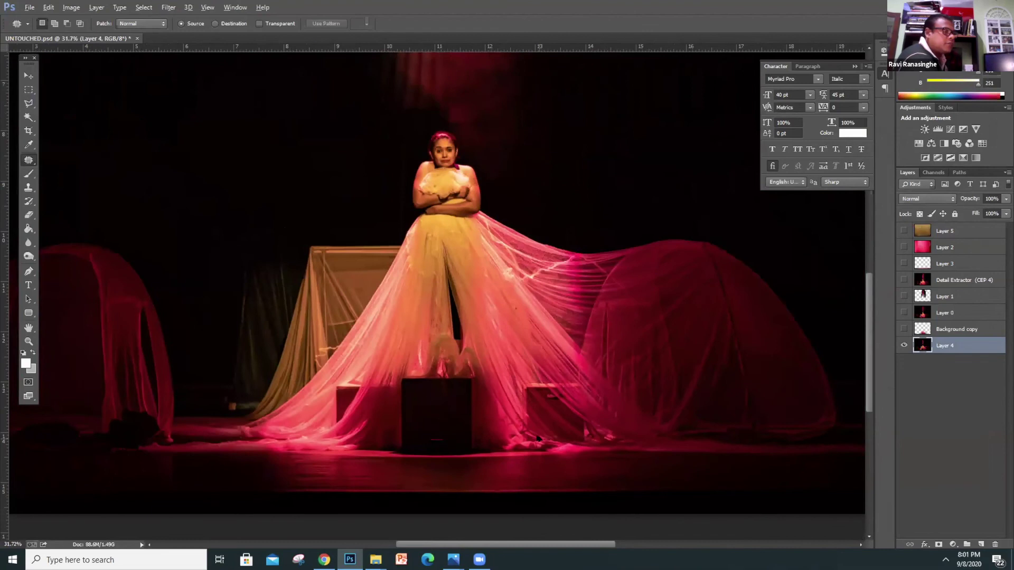
{"action": "scroll", "coordinate": [537, 438], "scroll_direction": "down", "scroll_amount": 1}
{"action": "scroll", "coordinate": [538, 438], "scroll_direction": "up", "scroll_amount": 1}
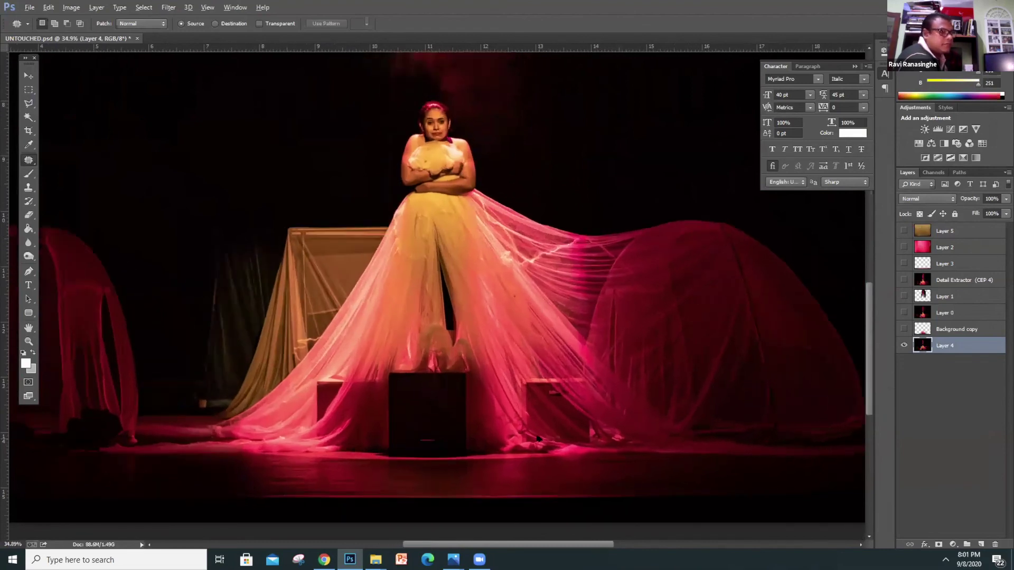
{"action": "scroll", "coordinate": [538, 438], "scroll_direction": "down", "scroll_amount": 1}
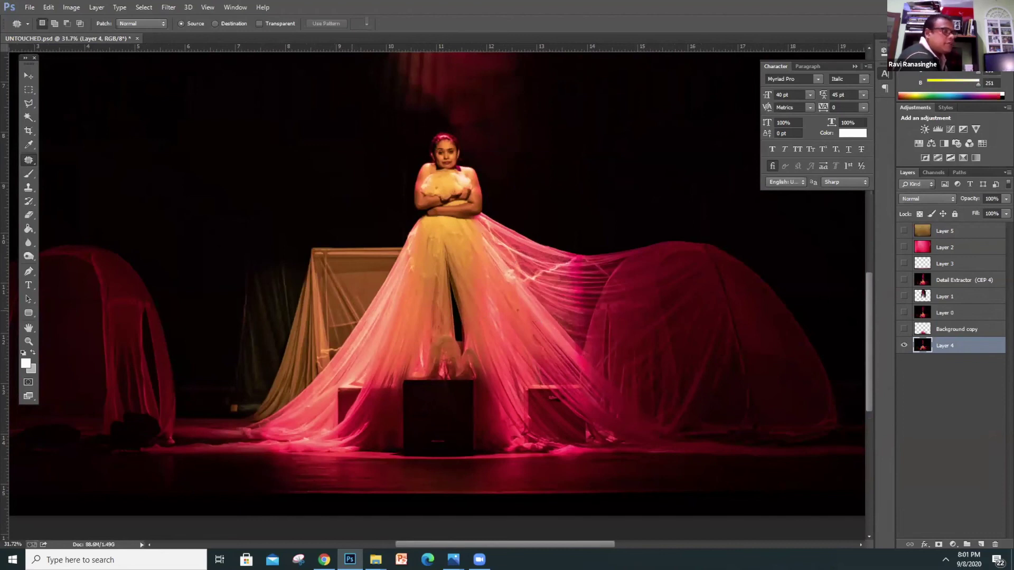
Show the Background copy layer above Layer 4 and examine the dress hem covering the boxes up close
{"action": "left_click", "coordinate": [904, 329]}
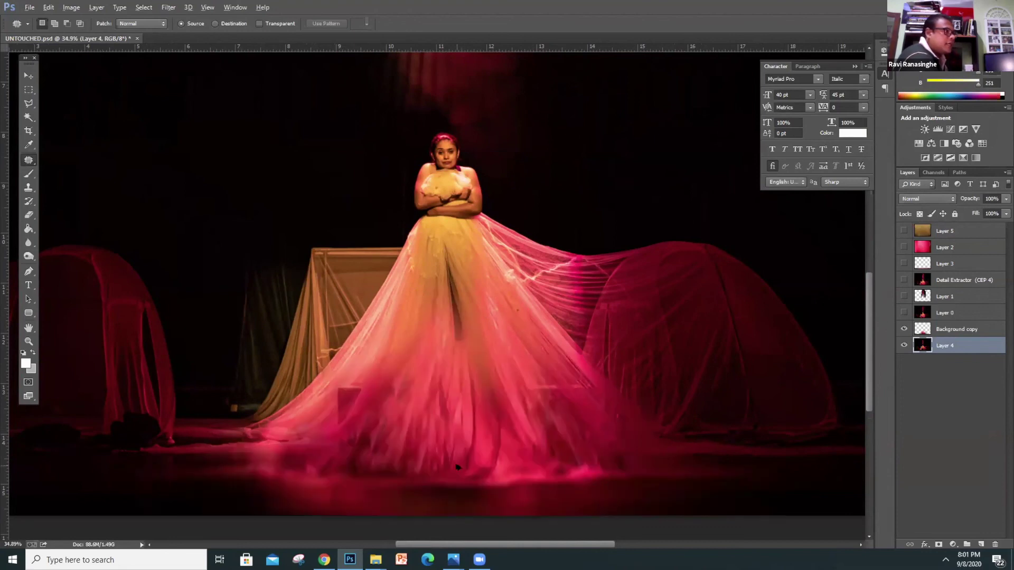
{"action": "scroll", "coordinate": [456, 468], "scroll_direction": "up", "scroll_amount": 1}
{"action": "scroll", "coordinate": [456, 467], "scroll_direction": "up", "scroll_amount": 2}
{"action": "scroll", "coordinate": [457, 467], "scroll_direction": "up", "scroll_amount": 1}
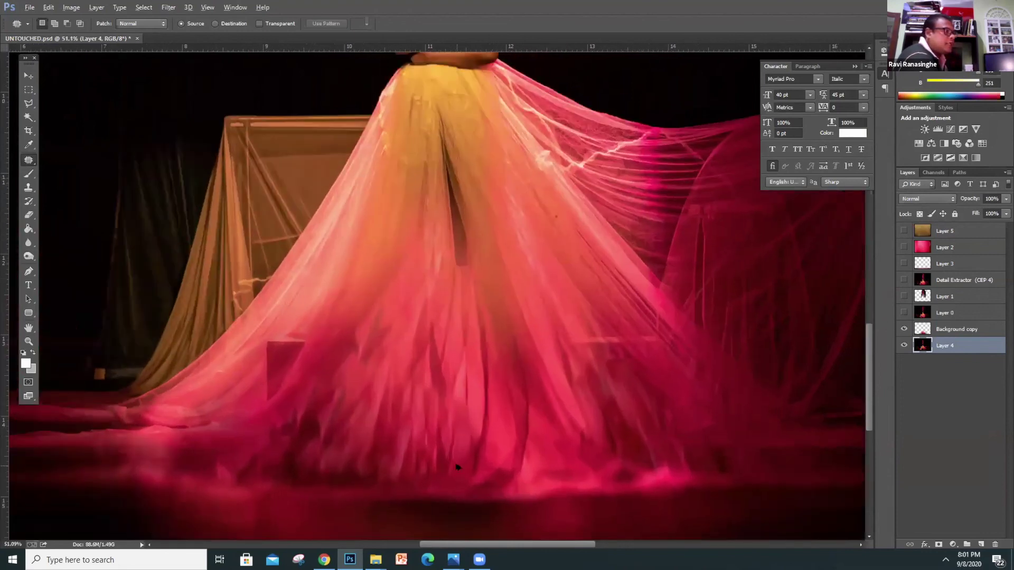
{"action": "scroll", "coordinate": [456, 467], "scroll_direction": "down", "scroll_amount": 3}
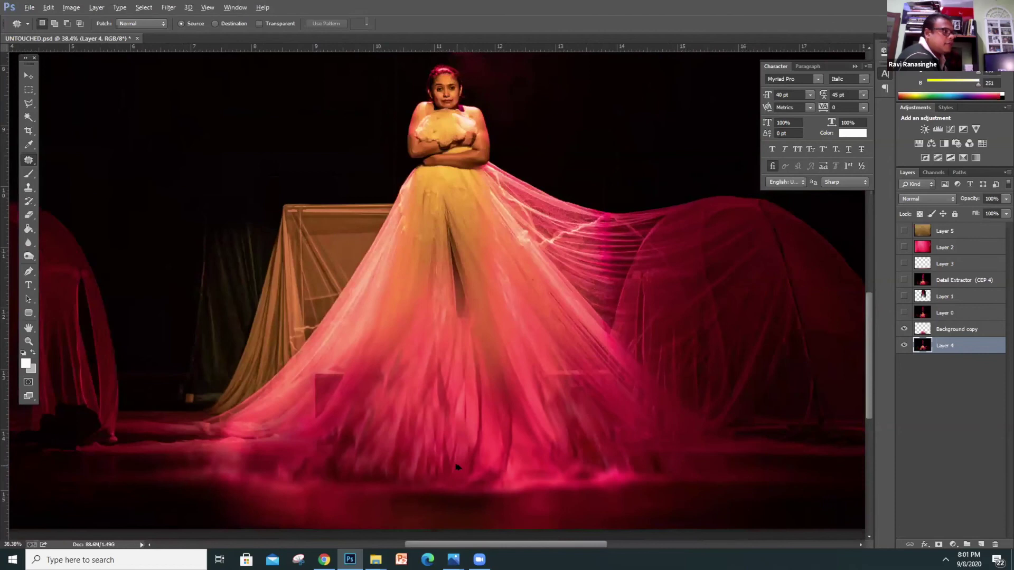
{"action": "scroll", "coordinate": [457, 467], "scroll_direction": "down", "scroll_amount": 6}
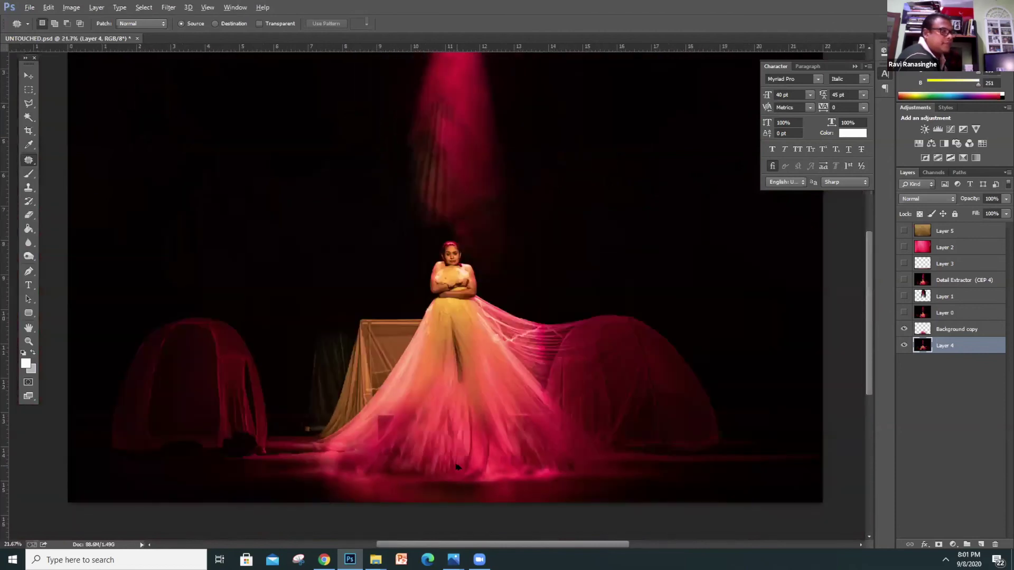
Compare the dress with the Background copy layer hidden and shown, leaving the layer visible
{"action": "left_click", "coordinate": [903, 329]}
{"action": "left_click", "coordinate": [903, 328]}
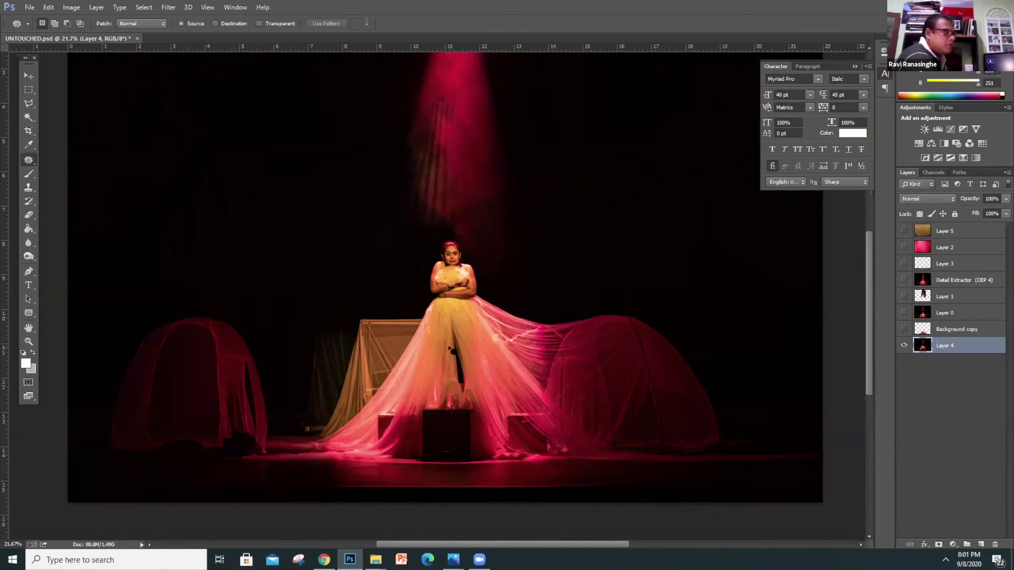
{"action": "left_click", "coordinate": [904, 329]}
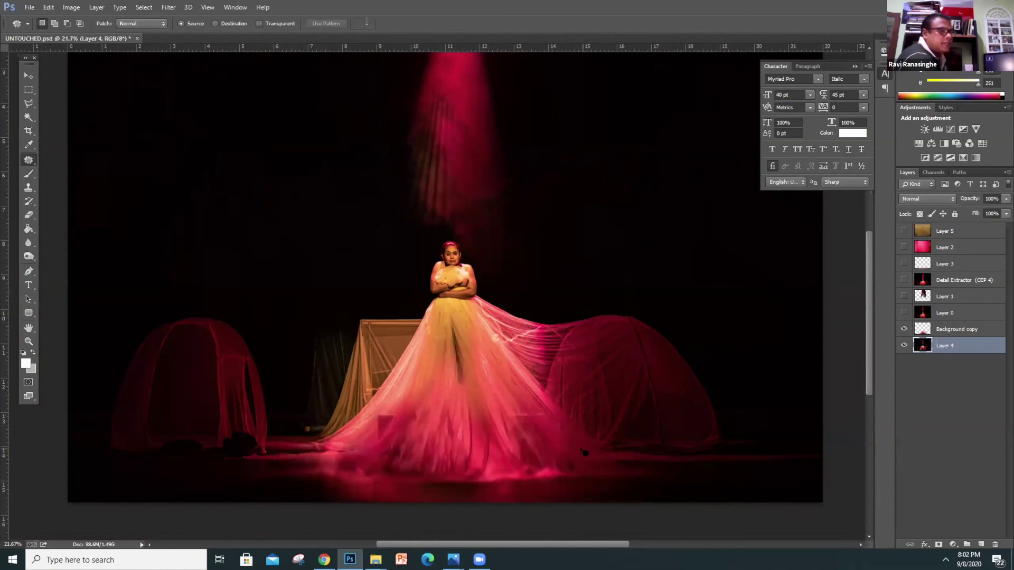
{"action": "left_click", "coordinate": [169, 7]}
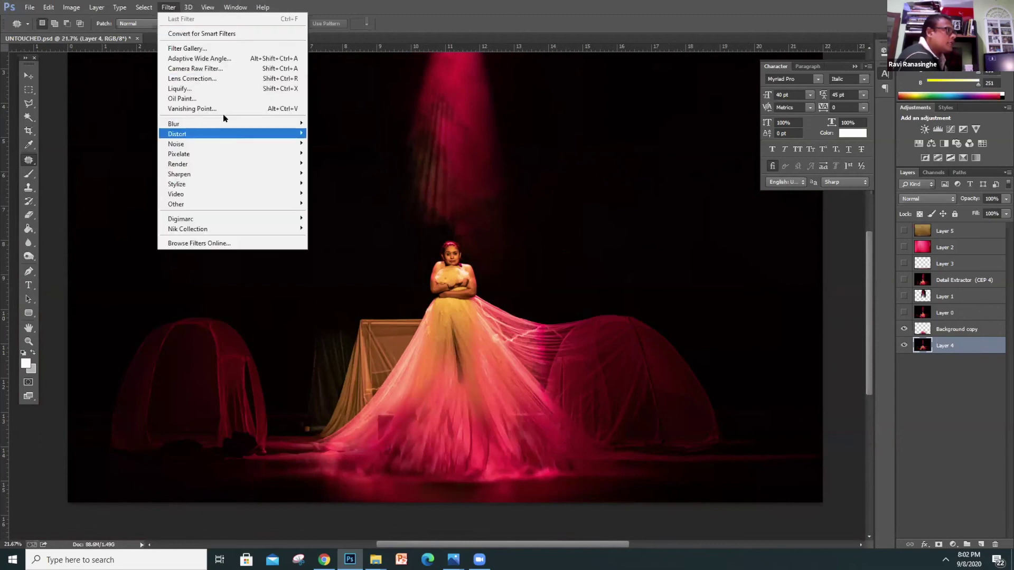
{"action": "mouse_move", "coordinate": [224, 123]}
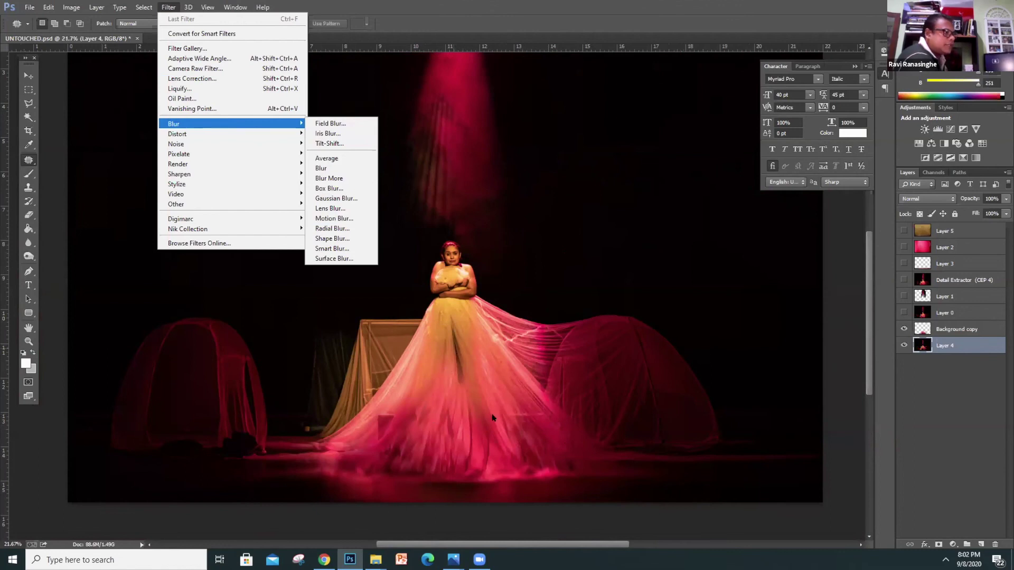
{"action": "left_click", "coordinate": [591, 346]}
Compare the stage image with Layer 0 shown and hidden, leaving the layer visible
{"action": "left_click", "coordinate": [903, 311]}
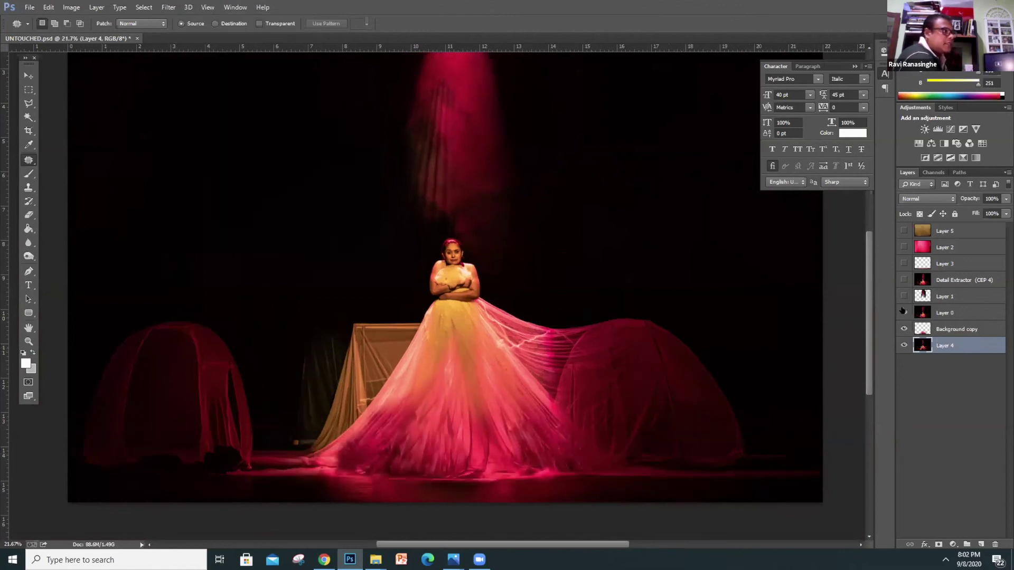
{"action": "left_click", "coordinate": [903, 311]}
{"action": "left_click", "coordinate": [903, 311]}
{"action": "left_click", "coordinate": [903, 312]}
{"action": "left_click", "coordinate": [903, 312]}
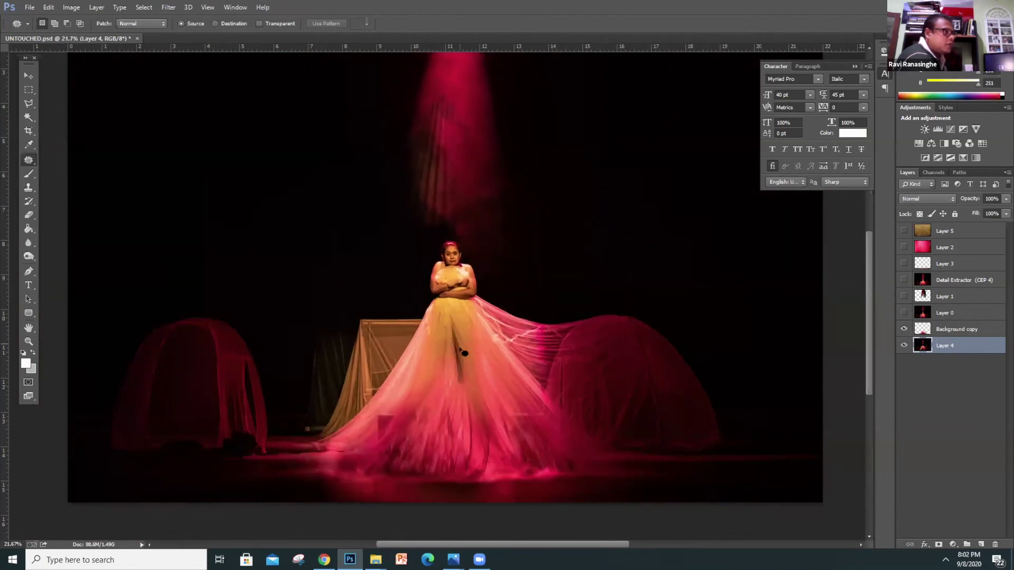
{"action": "left_click", "coordinate": [903, 312]}
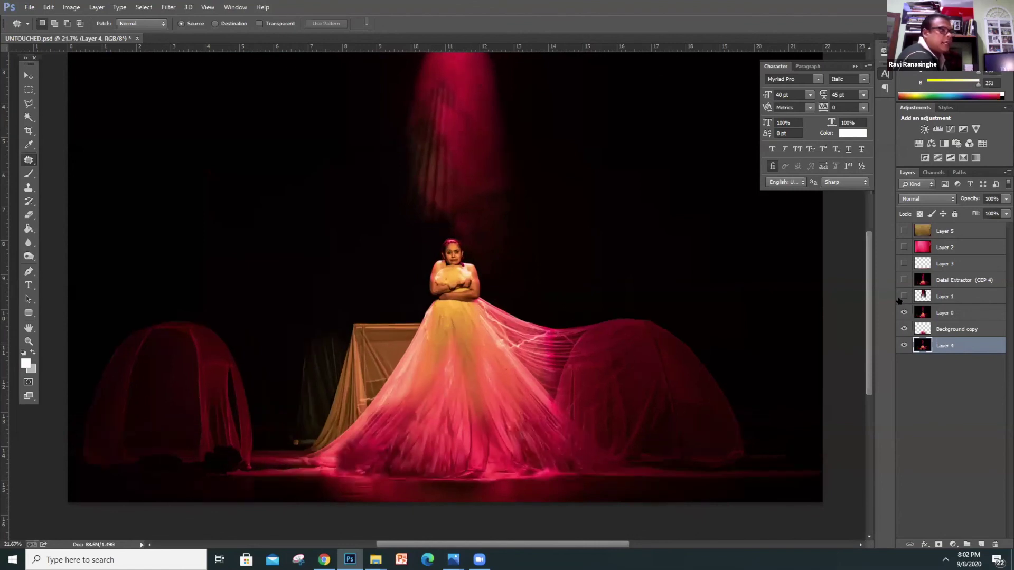
Compare the light beam above the woman with Layer 1 shown and hidden, leaving the layer visible
{"action": "left_click", "coordinate": [902, 296]}
{"action": "left_click", "coordinate": [902, 296]}
{"action": "left_click", "coordinate": [902, 296]}
{"action": "left_click", "coordinate": [903, 296]}
{"action": "left_click", "coordinate": [903, 296]}
{"action": "left_click", "coordinate": [901, 295]}
{"action": "left_click", "coordinate": [901, 295]}
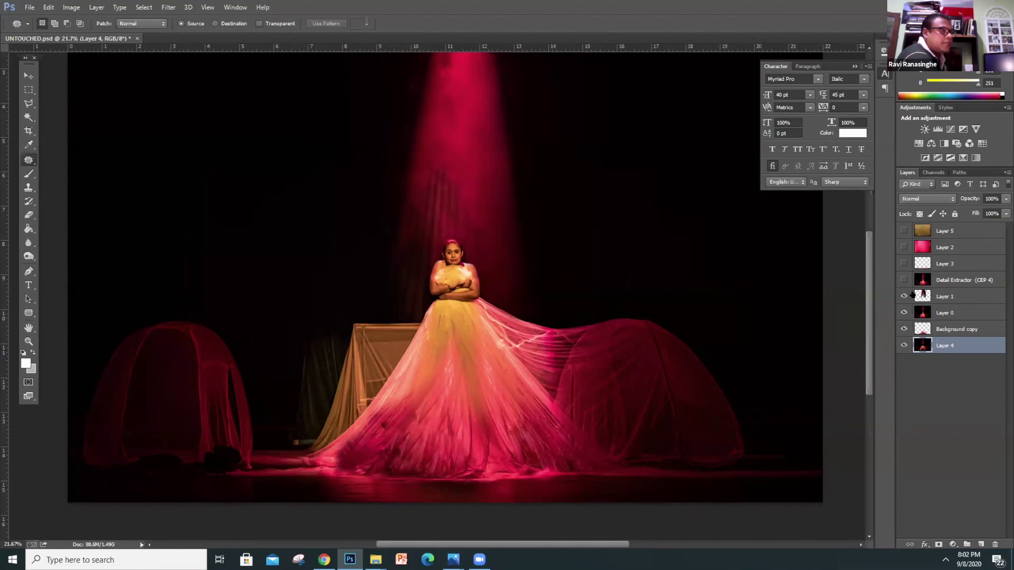
Show the Detail Extractor (CEP 4) layer and view its effect on the whole image
{"action": "left_click", "coordinate": [901, 280]}
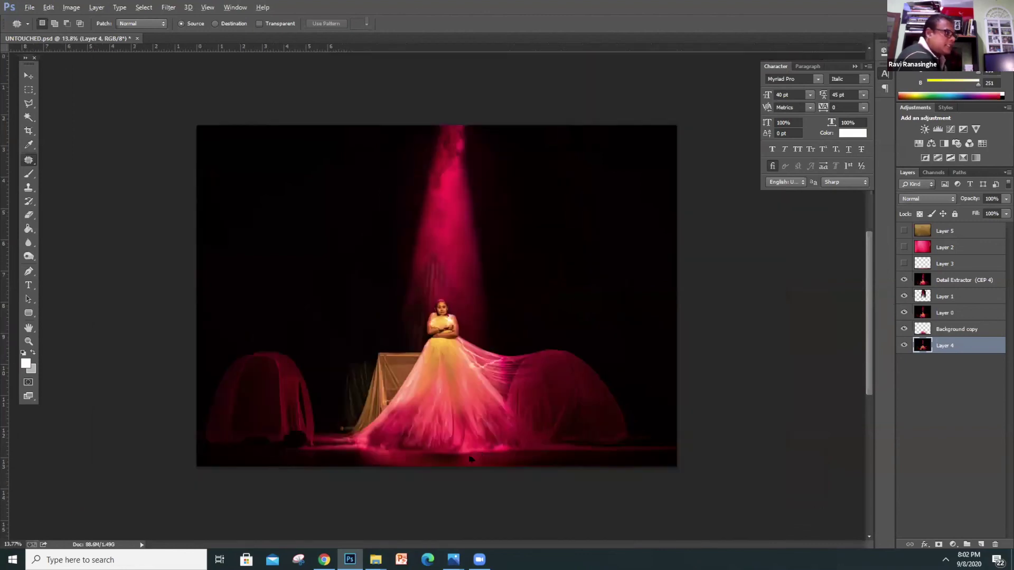
{"action": "scroll", "coordinate": [425, 449], "scroll_direction": "down", "scroll_amount": 2}
{"action": "scroll", "coordinate": [476, 459], "scroll_direction": "up", "scroll_amount": 1}
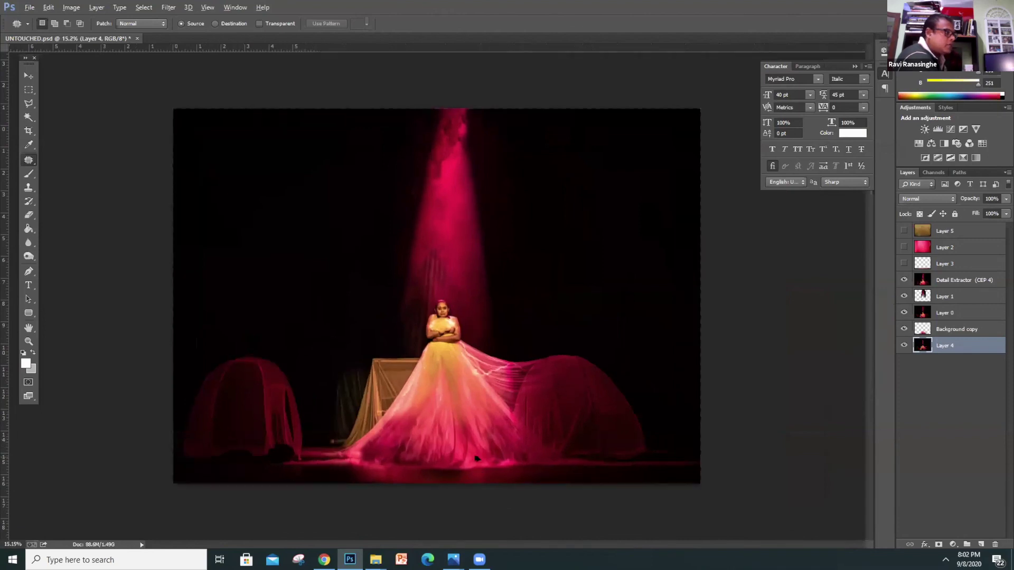
Compare the whole image with Layer 3 shown and hidden, leaving the layer visible
{"action": "left_click", "coordinate": [903, 263]}
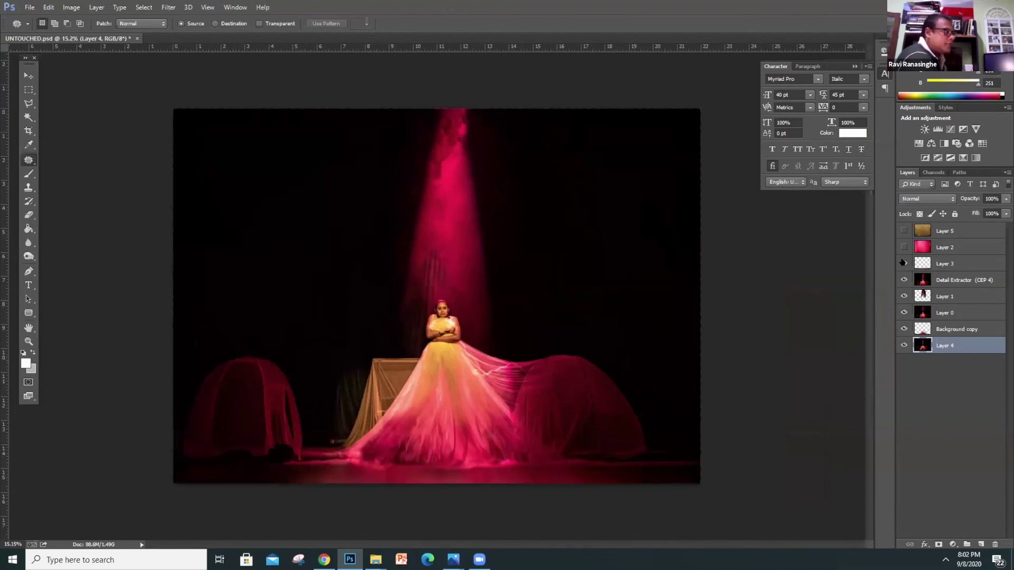
{"action": "scroll", "coordinate": [476, 479], "scroll_direction": "up", "scroll_amount": 1}
{"action": "scroll", "coordinate": [475, 479], "scroll_direction": "up", "scroll_amount": 1}
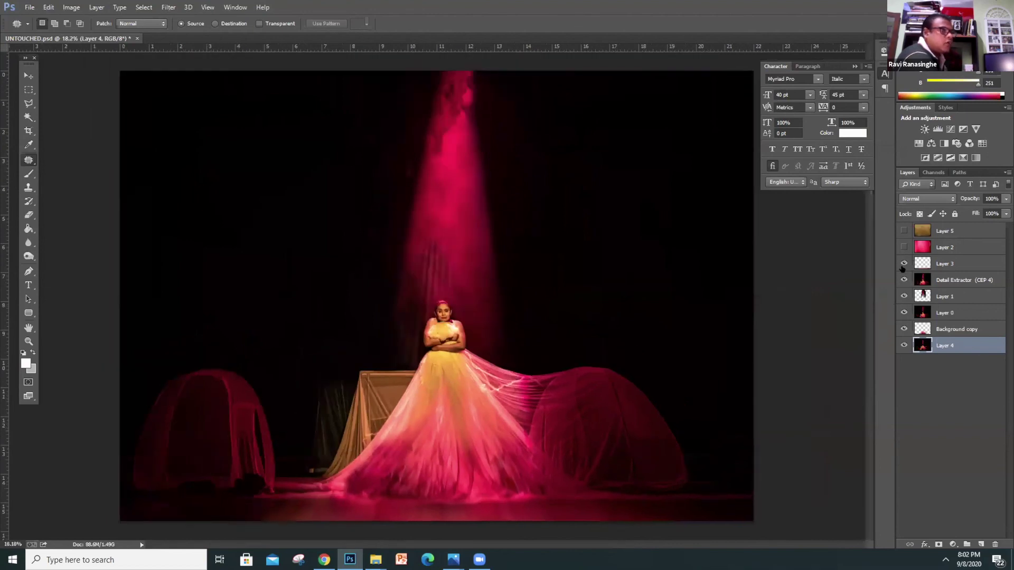
{"action": "left_click", "coordinate": [903, 263]}
{"action": "left_click", "coordinate": [904, 263]}
Show the golden texture on Layer 5, and set Layer 4 to Linear Light blending with 48% fill
{"action": "left_click", "coordinate": [903, 231]}
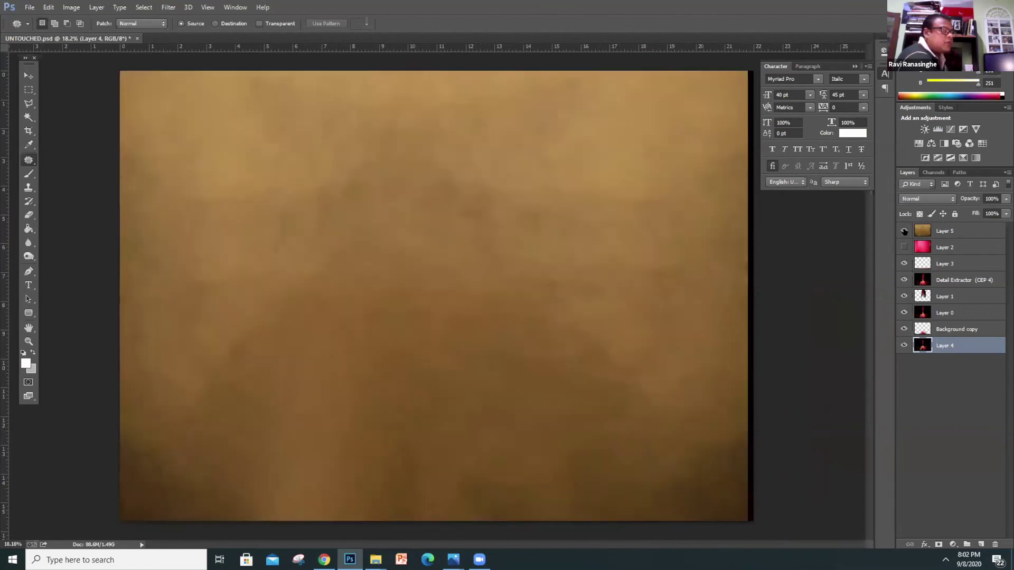
{"action": "left_click", "coordinate": [923, 200]}
{"action": "left_click", "coordinate": [925, 367]}
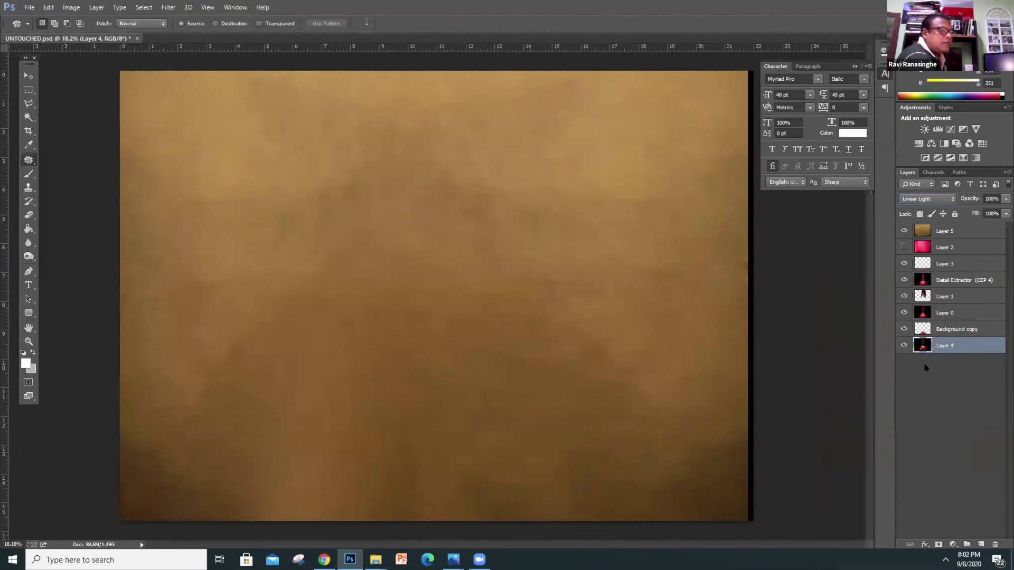
{"action": "left_click", "coordinate": [1006, 214]}
{"action": "left_click_drag", "start_coordinate": [1005, 225], "coordinate": [977, 228]}
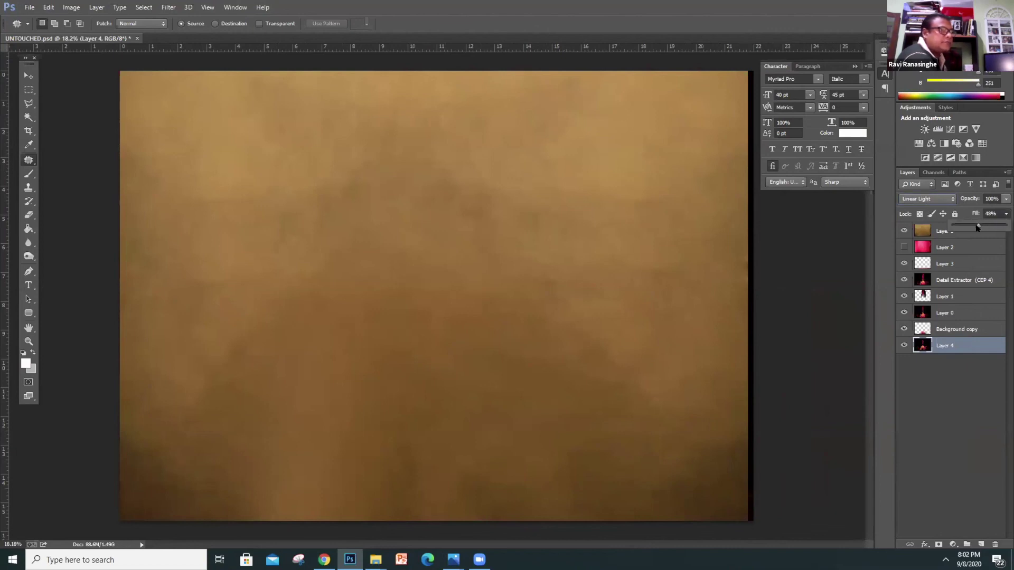
Blend the Layer 5 texture in Linear Light mode and reduce its fill to 44%
{"action": "left_click", "coordinate": [978, 228]}
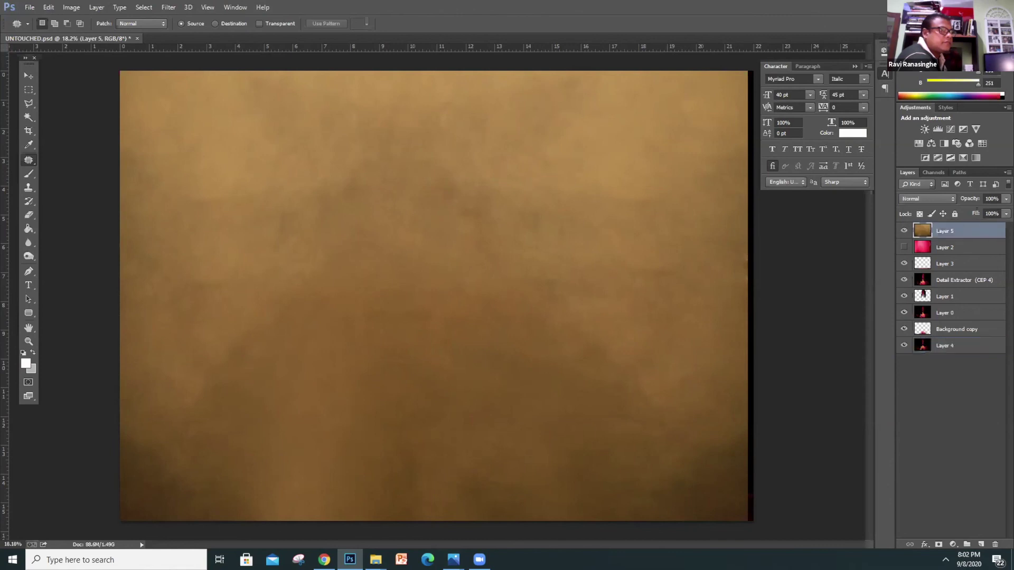
{"action": "left_click", "coordinate": [922, 199]}
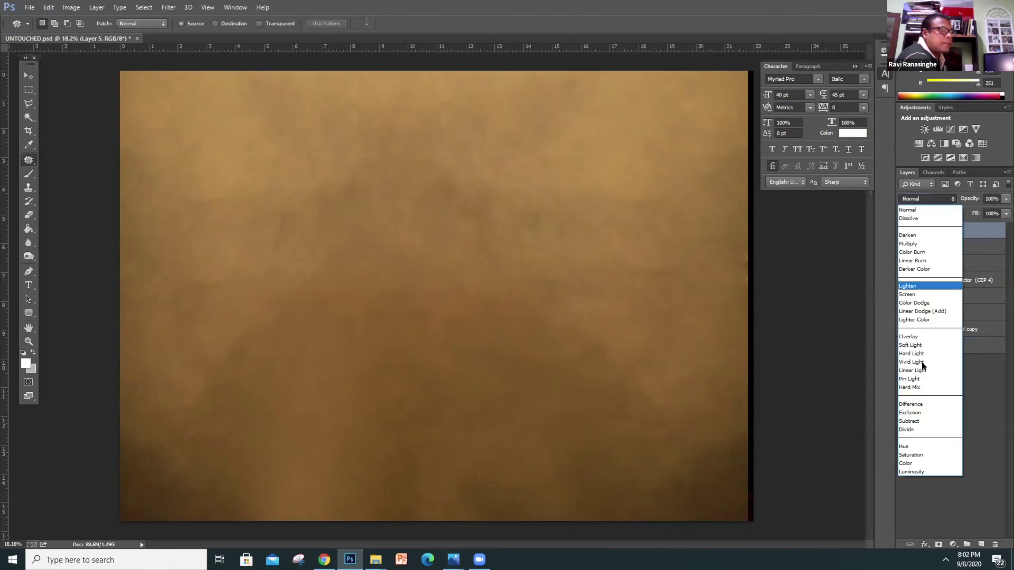
{"action": "left_click", "coordinate": [904, 370]}
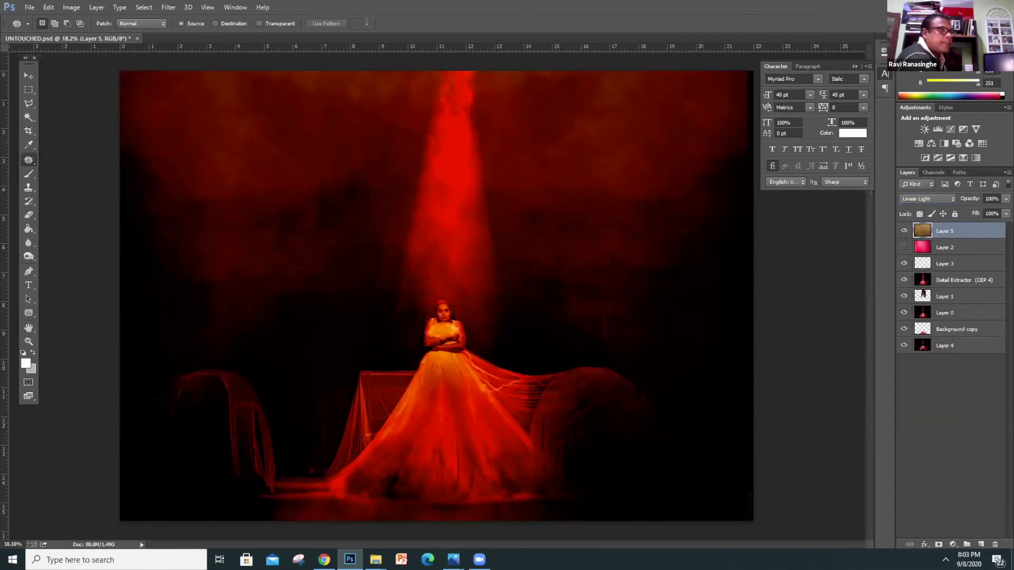
{"action": "left_click", "coordinate": [1006, 214]}
{"action": "left_click_drag", "start_coordinate": [1005, 226], "coordinate": [975, 240]}
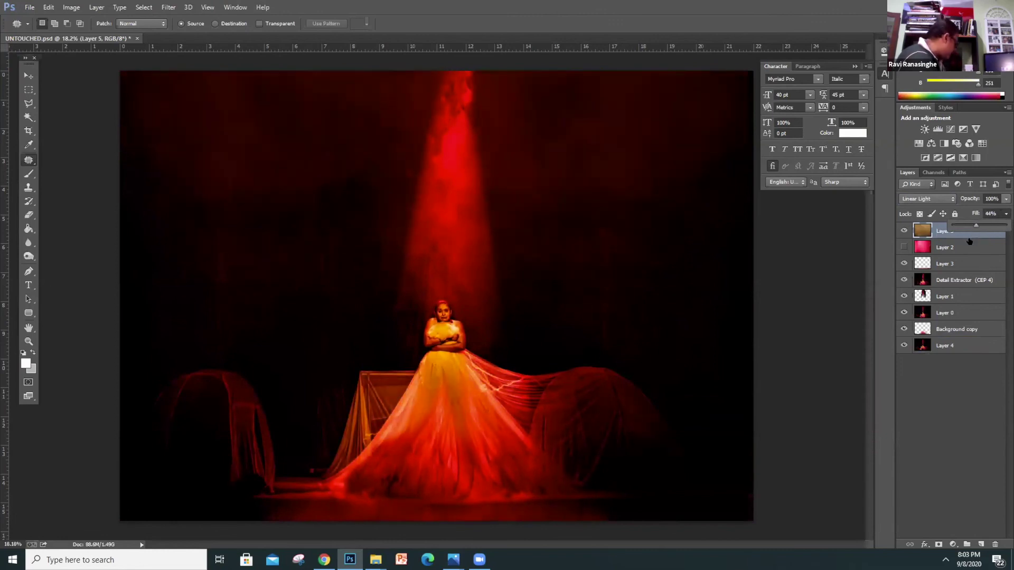
Try flipping the Layer 5 texture vertically and discard the transform
{"action": "key", "text": "ctrl+t"}
{"action": "right_click", "coordinate": [752, 223]}
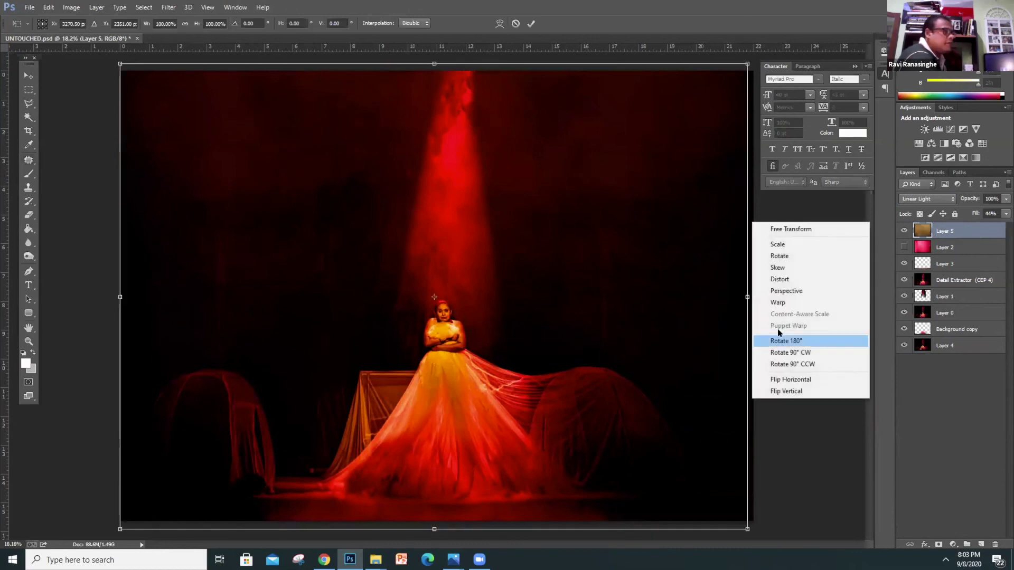
{"action": "left_click", "coordinate": [789, 390]}
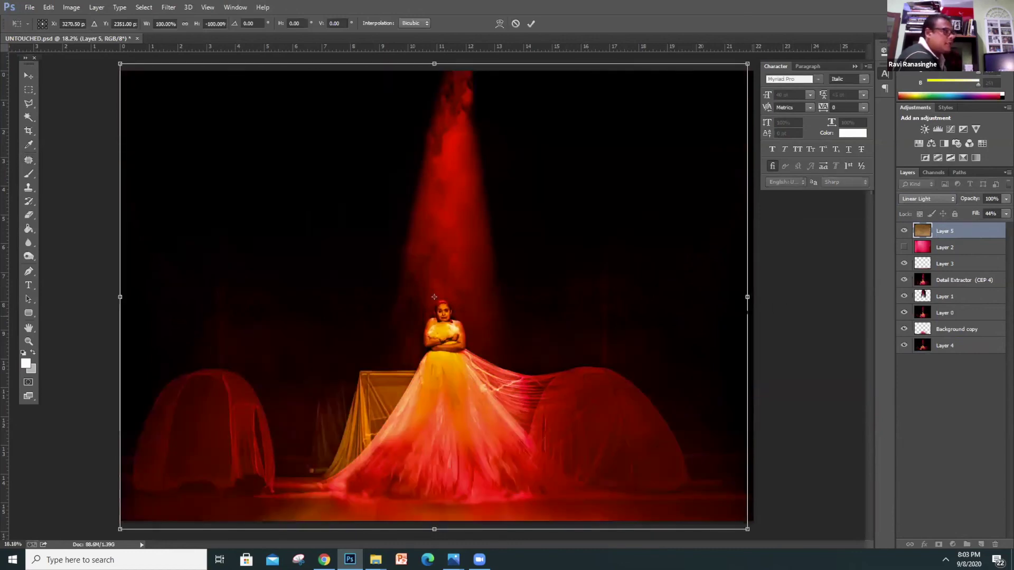
{"action": "key", "text": "Return"}
Reduce the fill of Layer 5 to 33%
{"action": "scroll", "coordinate": [731, 325], "scroll_direction": "down", "scroll_amount": 3}
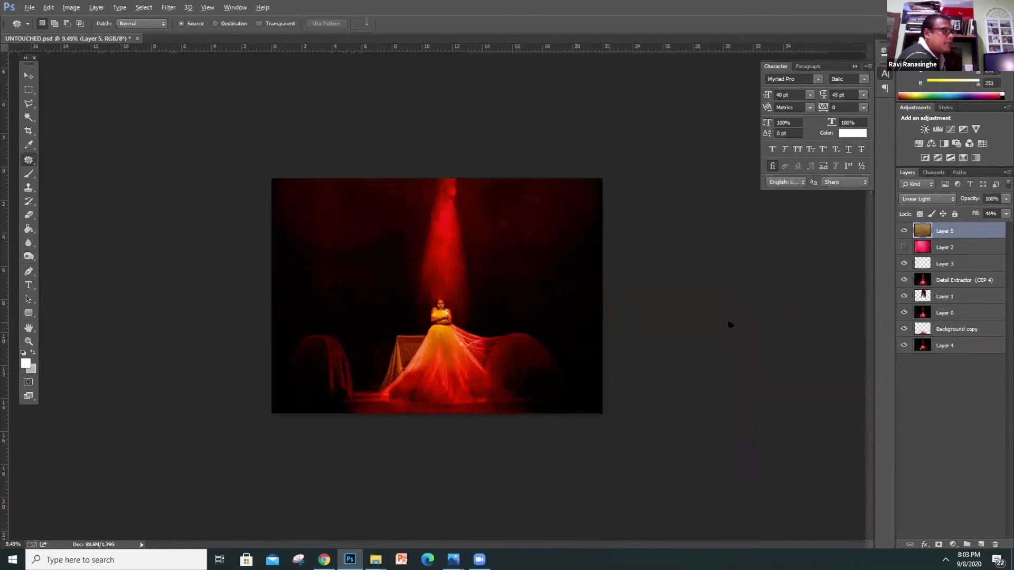
{"action": "scroll", "coordinate": [730, 325], "scroll_direction": "up", "scroll_amount": 1}
{"action": "left_click", "coordinate": [1006, 213]}
{"action": "left_click_drag", "start_coordinate": [978, 225], "coordinate": [972, 227]}
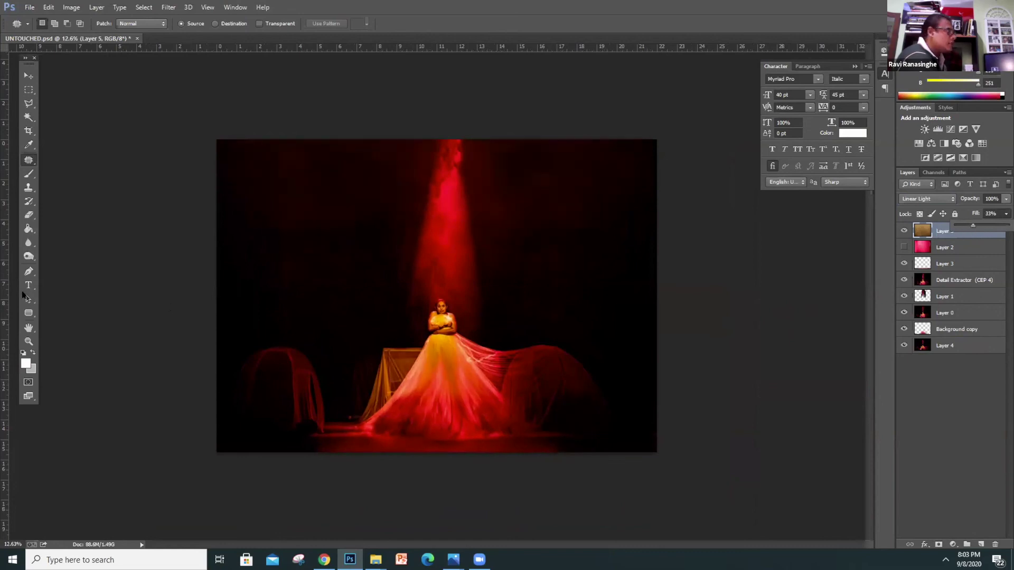
Erase the Layer 5 texture over the woman and her dress with the Eraser at 76% opacity, and check the whole image
{"action": "left_click", "coordinate": [26, 215]}
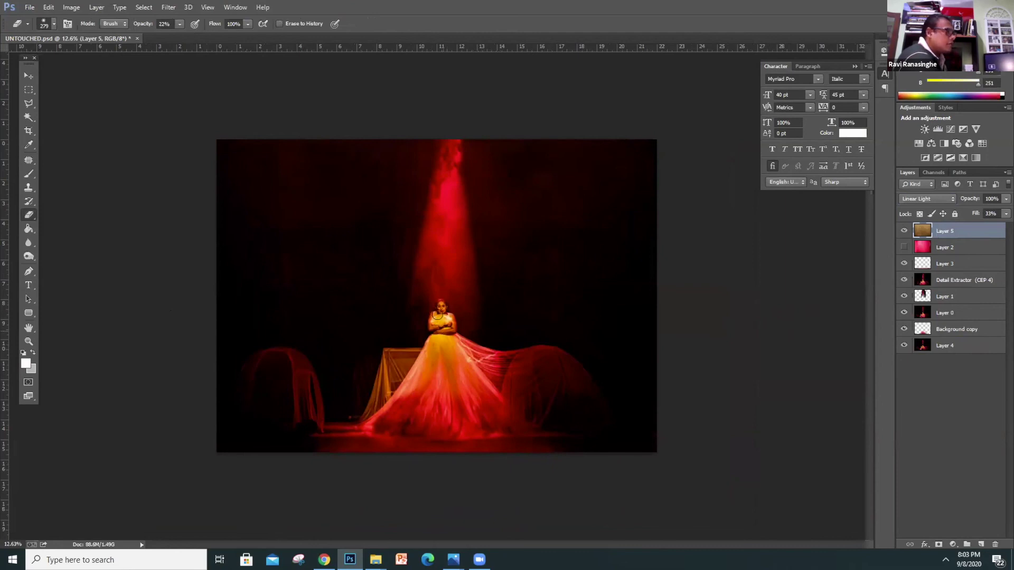
{"action": "scroll", "coordinate": [445, 323], "scroll_direction": "up", "scroll_amount": 5}
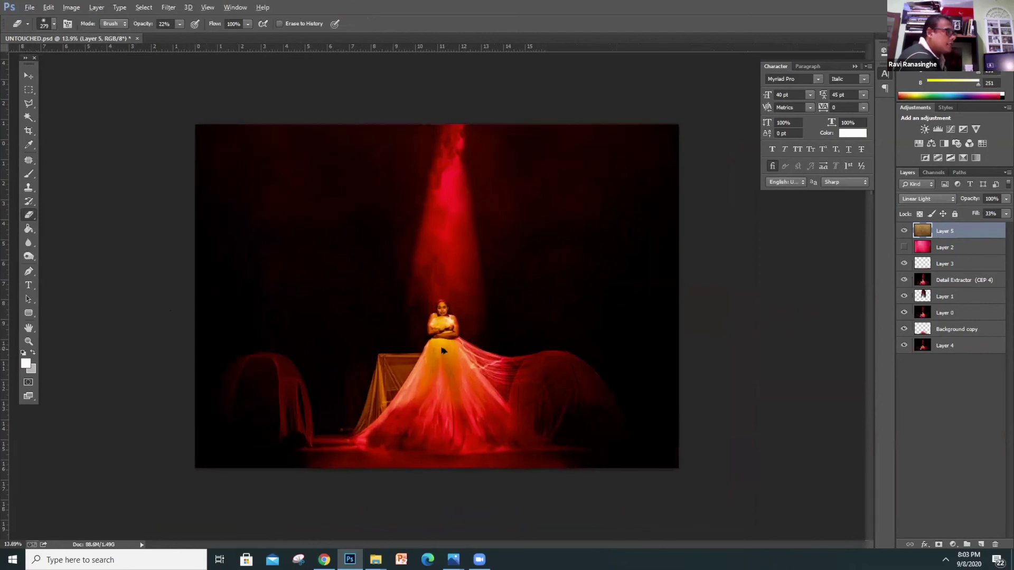
{"action": "left_click", "coordinate": [180, 25]}
{"action": "left_click_drag", "start_coordinate": [203, 40], "coordinate": [211, 38]}
{"action": "left_click", "coordinate": [439, 288]}
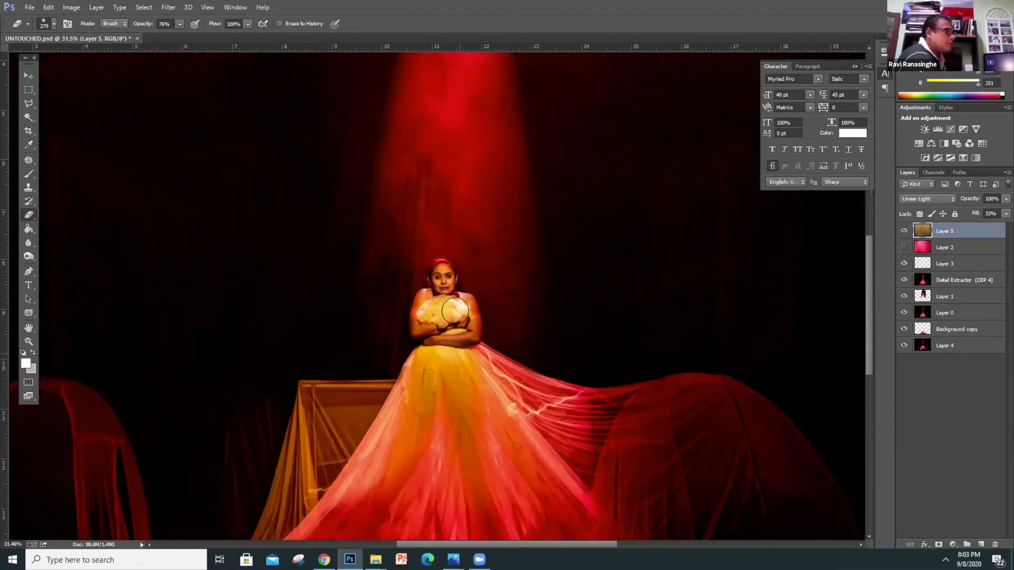
{"action": "mouse_move", "coordinate": [425, 447]}
{"action": "left_mouse_down"}
{"action": "mouse_move", "coordinate": [429, 382]}
{"action": "mouse_move", "coordinate": [523, 446]}
{"action": "mouse_move", "coordinate": [489, 455]}
{"action": "mouse_move", "coordinate": [461, 483]}
{"action": "mouse_move", "coordinate": [350, 475]}
{"action": "mouse_move", "coordinate": [334, 502]}
{"action": "left_mouse_up"}
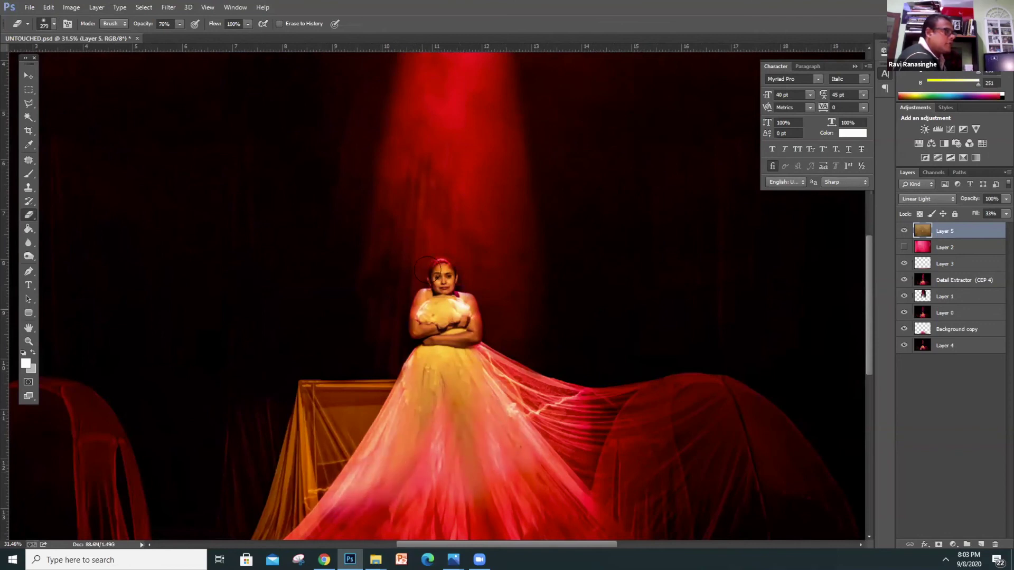
{"action": "scroll", "coordinate": [461, 357], "scroll_direction": "down", "scroll_amount": 1}
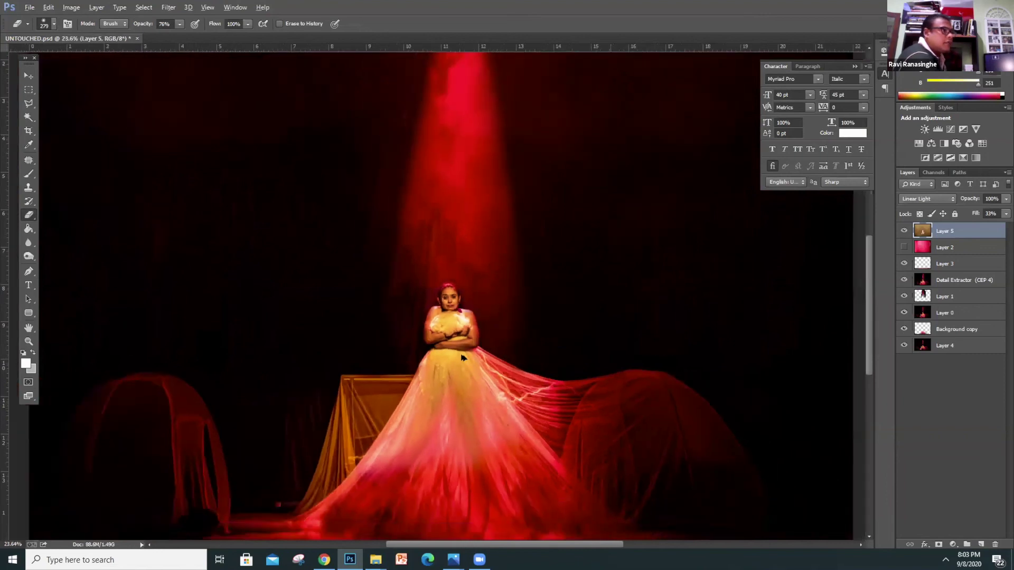
{"action": "scroll", "coordinate": [461, 357], "scroll_direction": "down", "scroll_amount": 3}
{"action": "scroll", "coordinate": [461, 356], "scroll_direction": "up", "scroll_amount": 3}
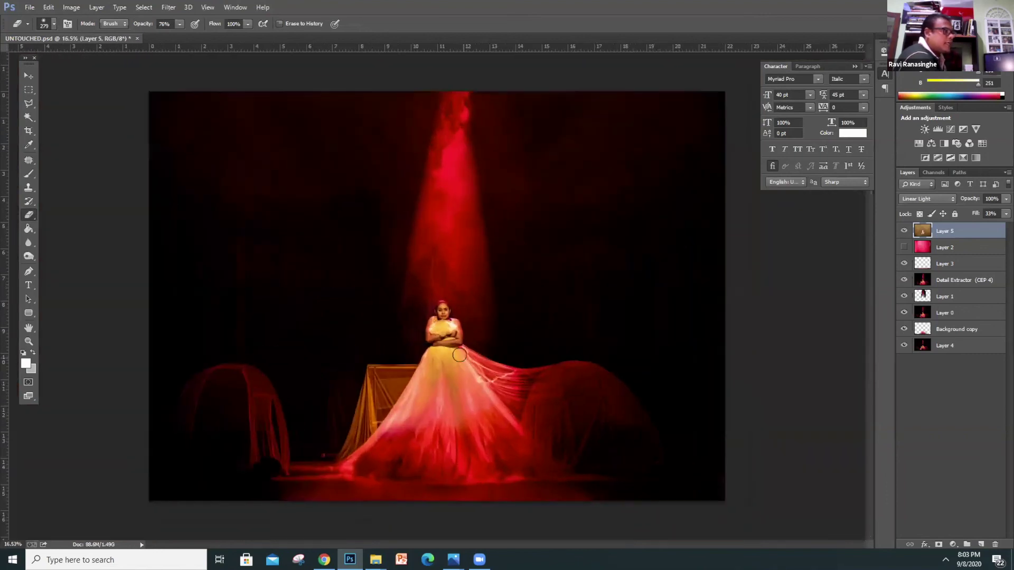
{"action": "key", "text": "alt+Tab"}
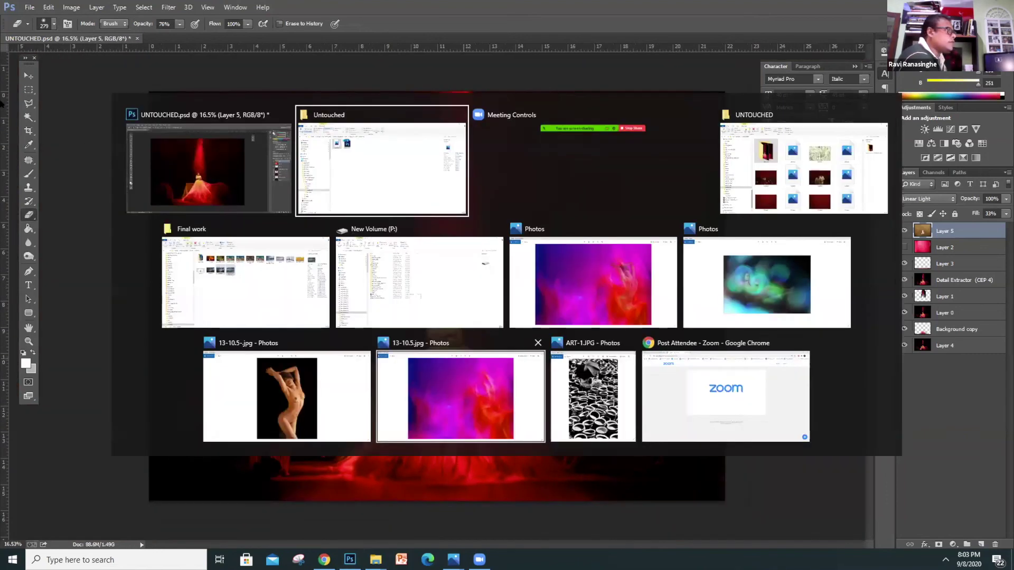
{"action": "key", "text": "alt+Tab"}
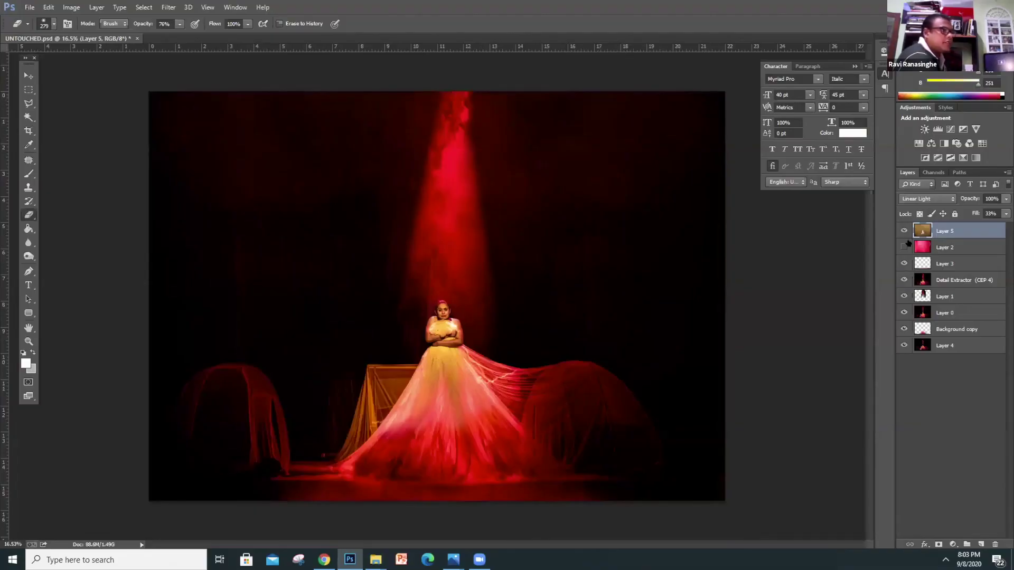
Duplicate all layers from Layer 5 down to Layer 4 and merge the duplicates into a single layer
{"action": "left_click", "coordinate": [942, 342], "text": "shift"}
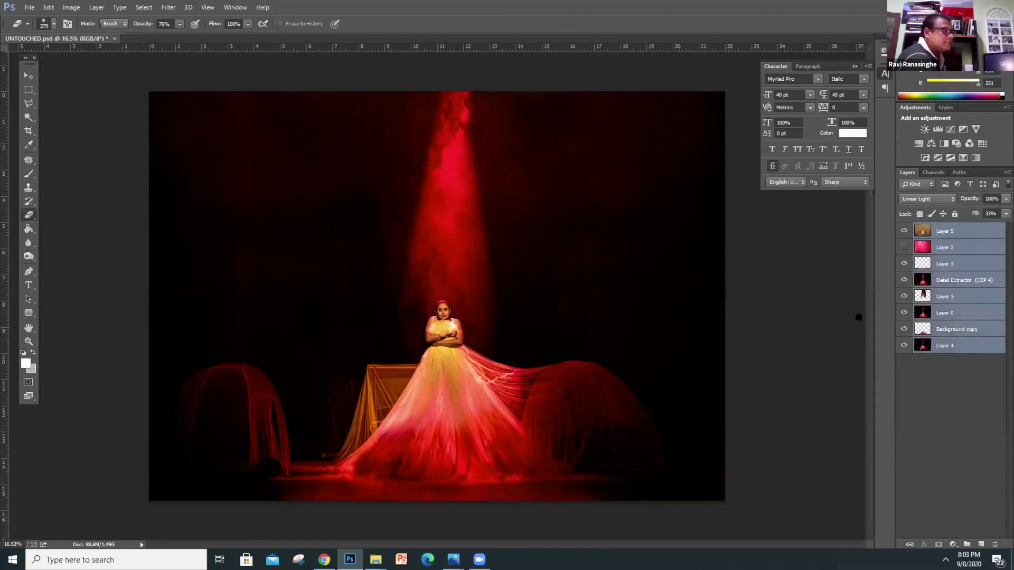
{"action": "scroll", "coordinate": [440, 297], "scroll_direction": "down", "scroll_amount": 1}
{"action": "scroll", "coordinate": [440, 298], "scroll_direction": "up", "scroll_amount": 2}
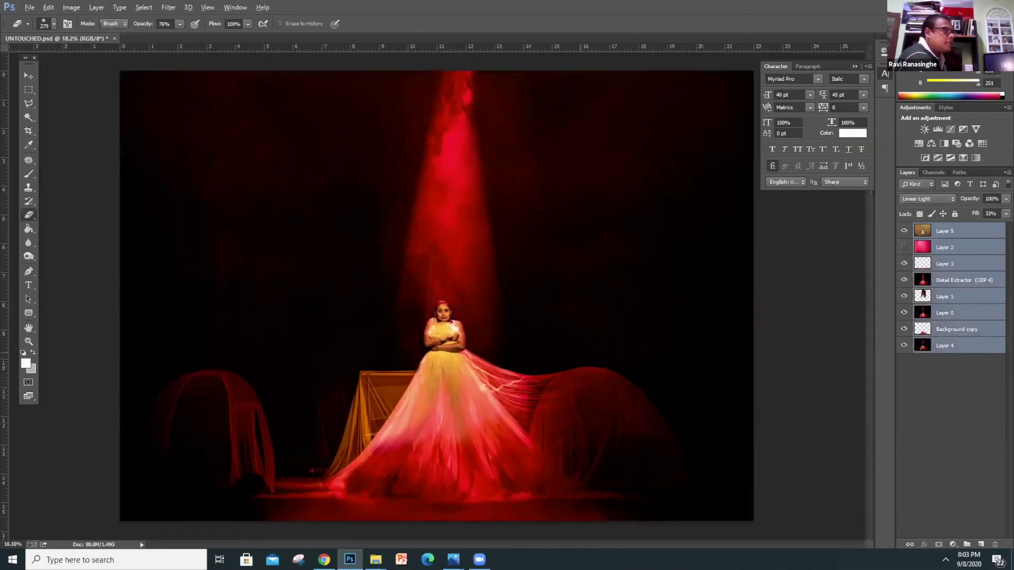
{"action": "left_click", "coordinate": [170, 6]}
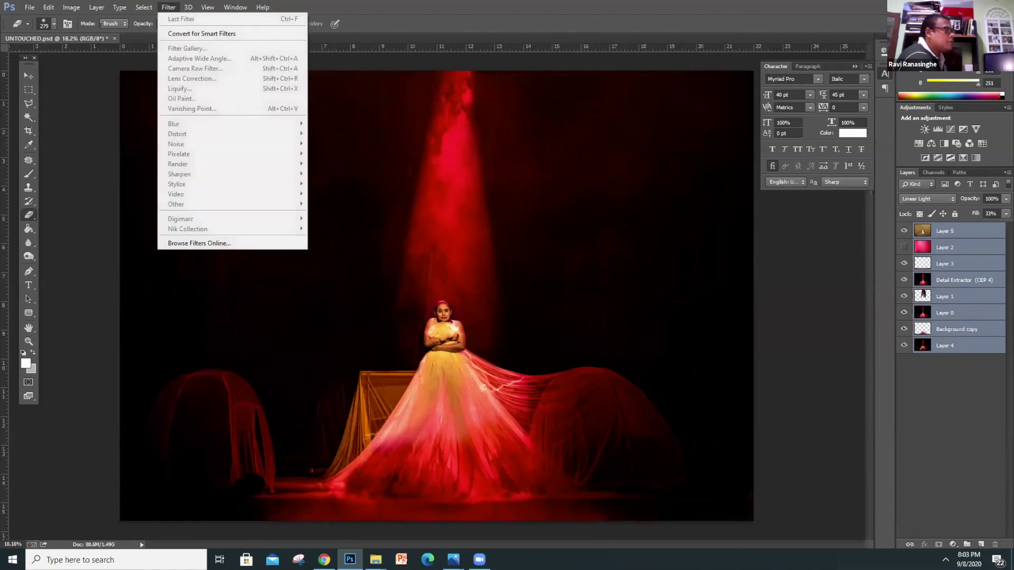
{"action": "left_click", "coordinate": [969, 231]}
{"action": "left_click", "coordinate": [948, 348], "text": "shift"}
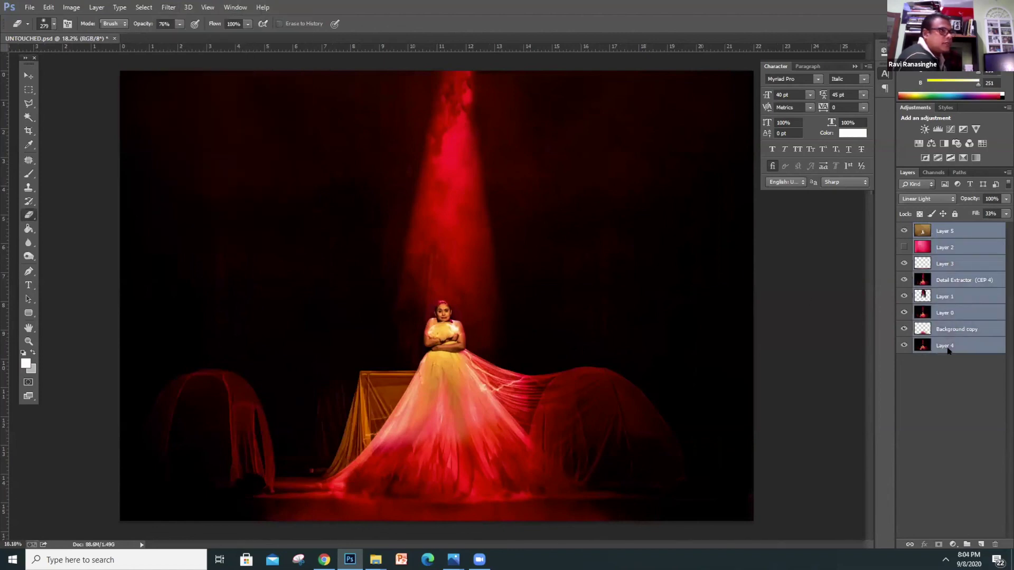
{"action": "right_click", "coordinate": [949, 350]}
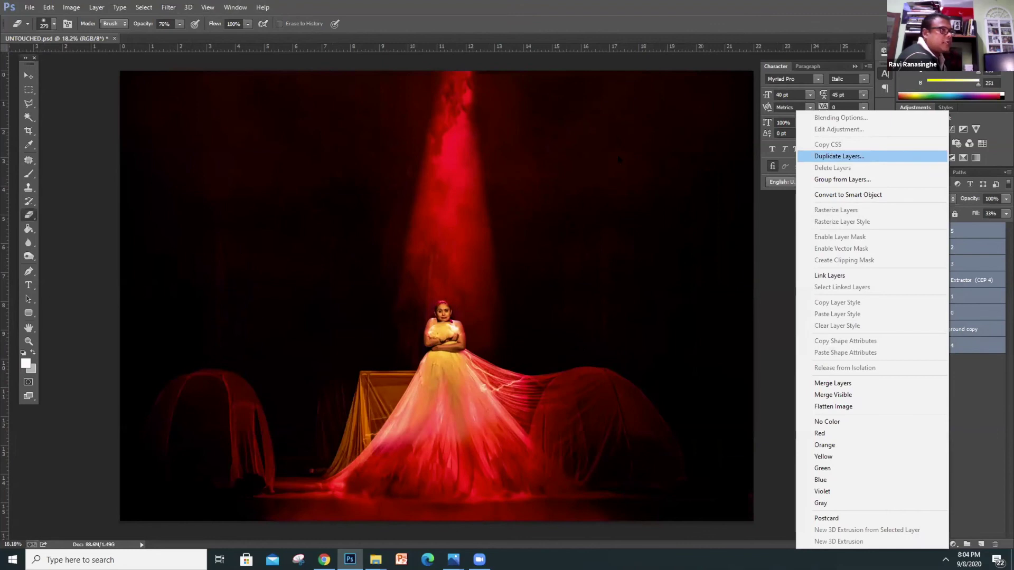
{"action": "left_click", "coordinate": [833, 156]}
{"action": "left_click", "coordinate": [598, 173]}
{"action": "right_click", "coordinate": [963, 248]}
{"action": "left_click", "coordinate": [871, 383]}
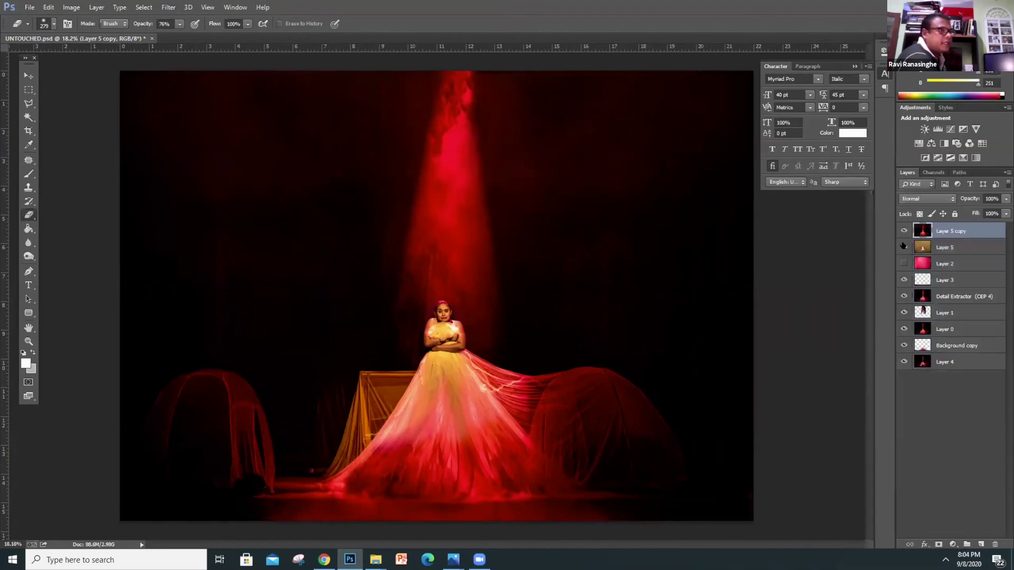
Make Layer 5 and Layer 2 visible again and launch a filter on the merged Layer 5 copy
{"action": "left_click", "coordinate": [903, 263]}
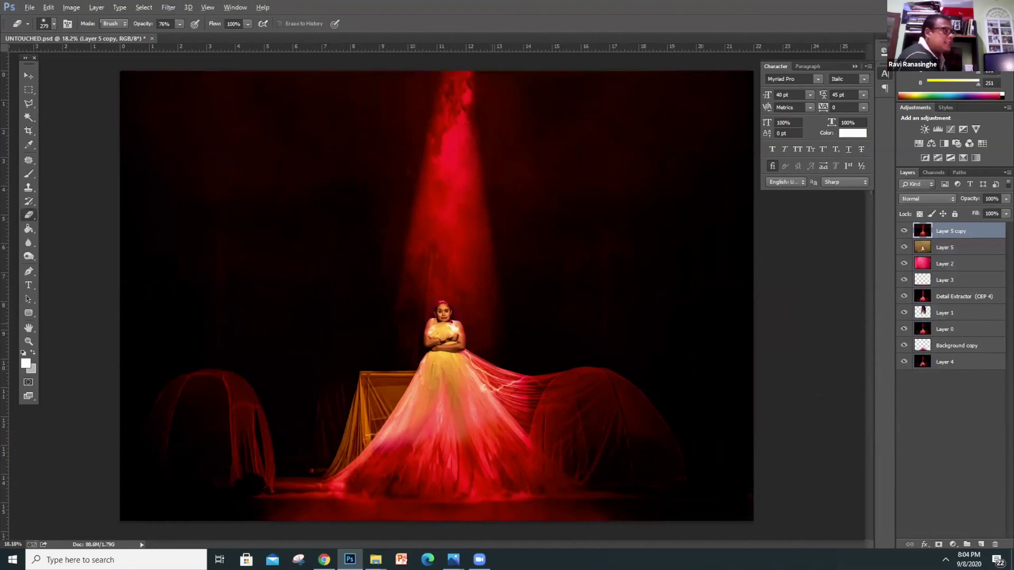
{"action": "key", "text": "ctrl+minus"}
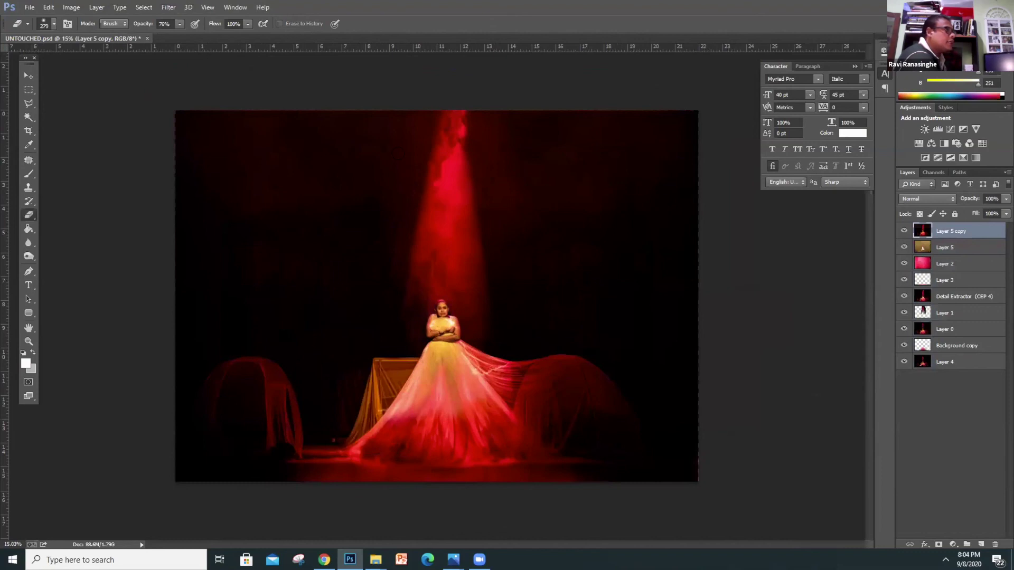
{"action": "left_click", "coordinate": [168, 6]}
{"action": "mouse_move", "coordinate": [285, 229]}
{"action": "left_click", "coordinate": [348, 237]}
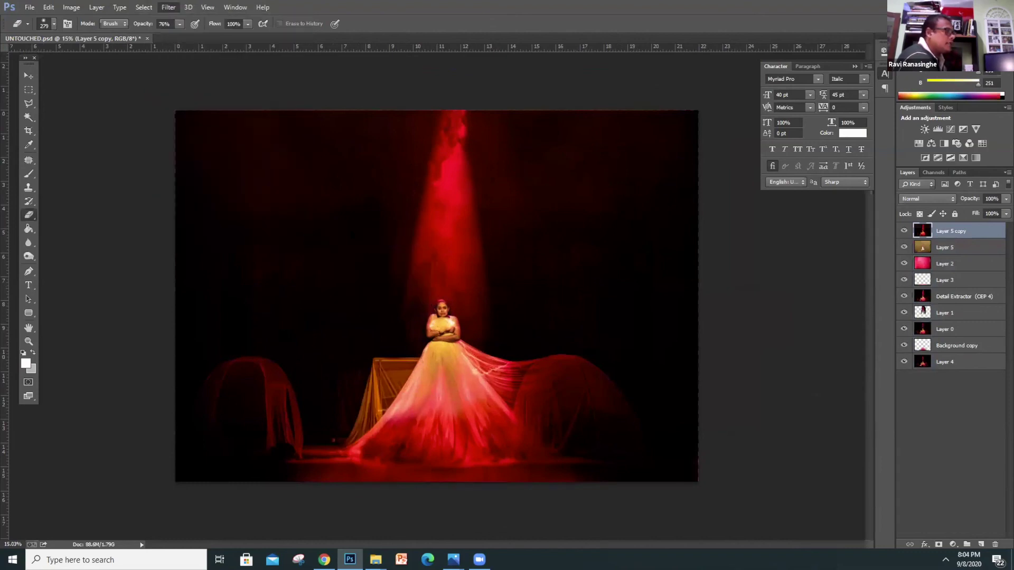
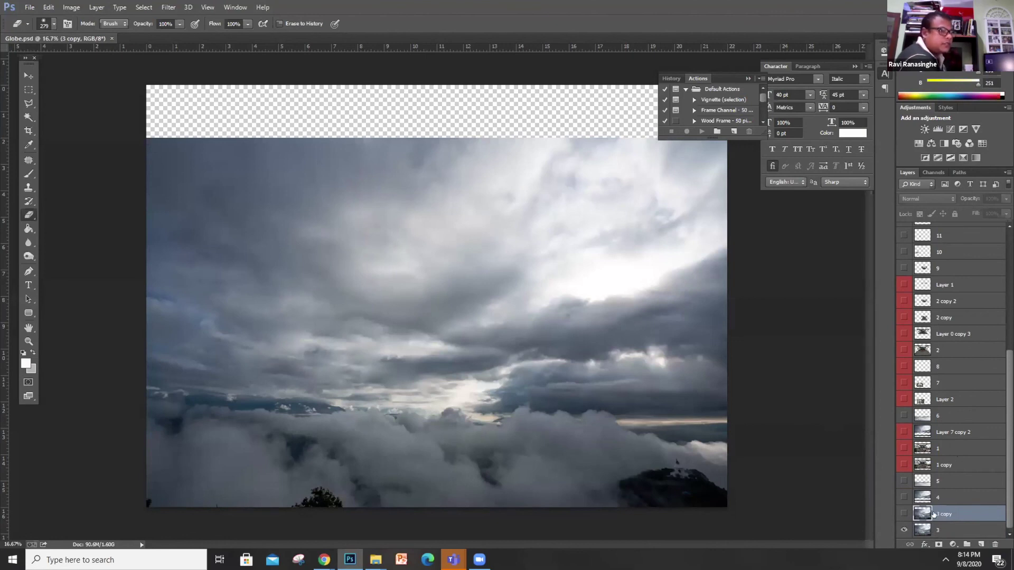
Preview the source photos in layers 1 and Orignal 1 of Globe.psd and hide them again
{"action": "left_click", "coordinate": [902, 446]}
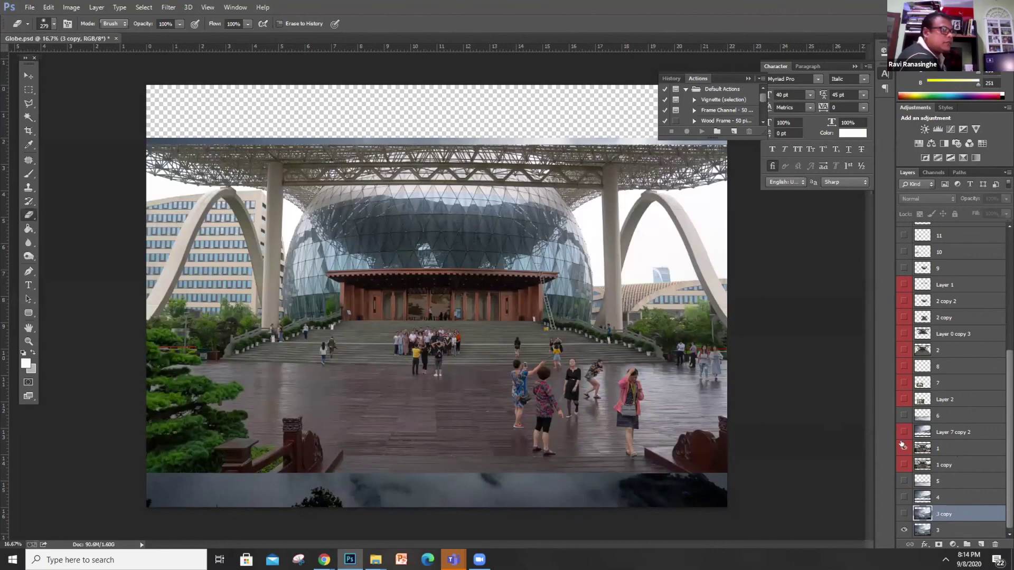
{"action": "left_click", "coordinate": [900, 445]}
{"action": "left_click", "coordinate": [899, 445]}
{"action": "scroll", "coordinate": [903, 380], "scroll_direction": "up", "scroll_amount": 5}
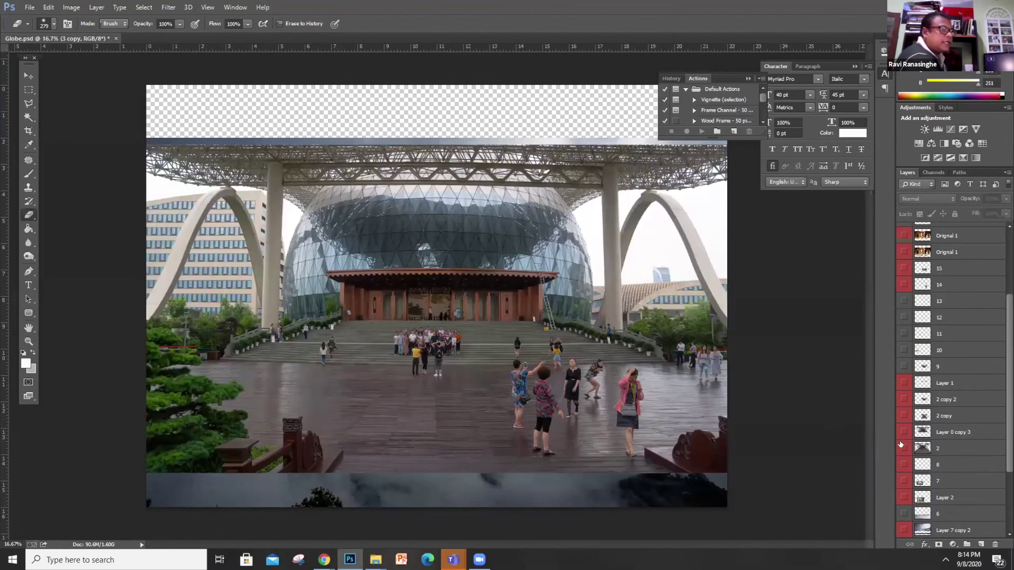
{"action": "left_click", "coordinate": [903, 314]}
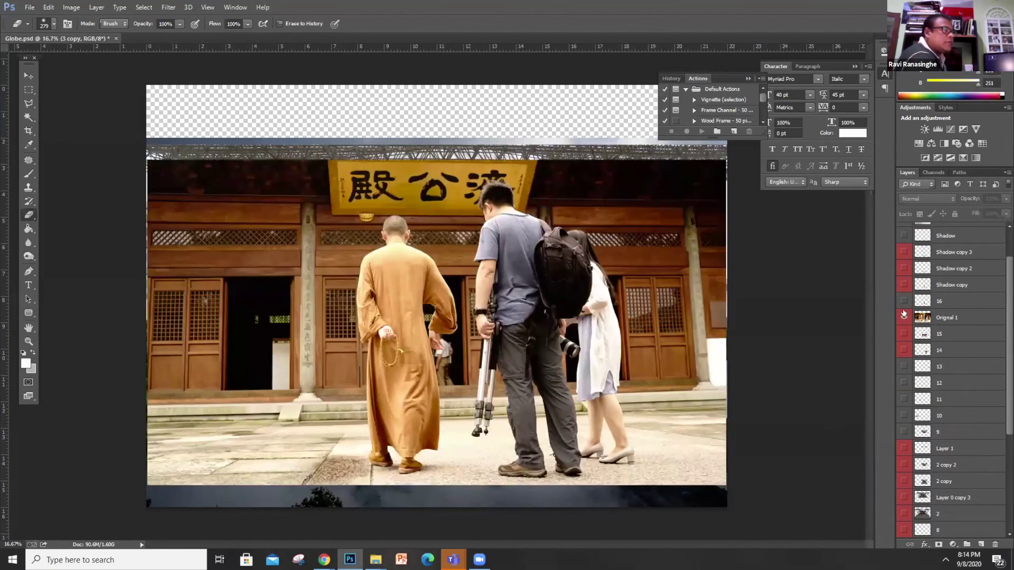
{"action": "left_click", "coordinate": [903, 314]}
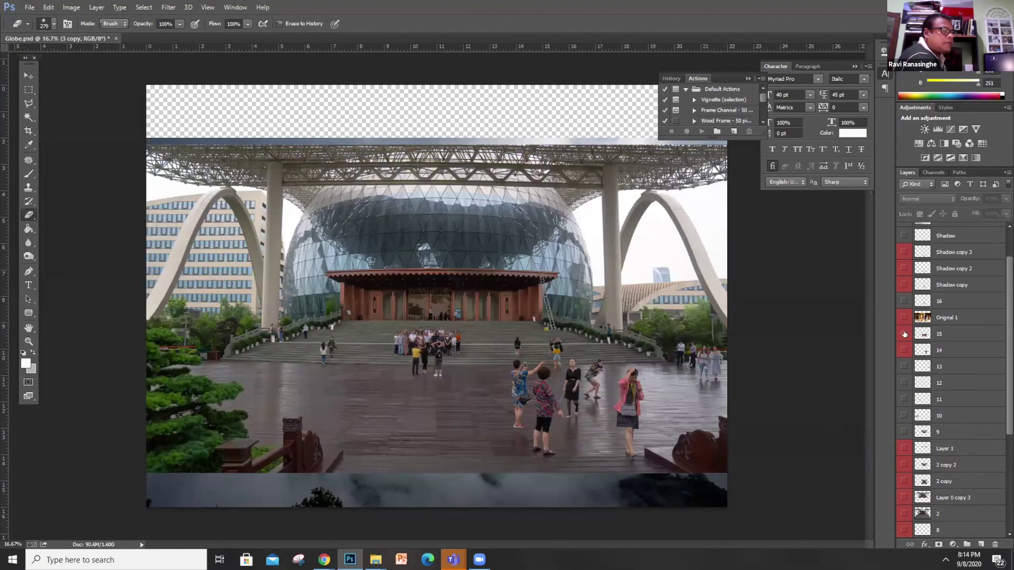
{"action": "scroll", "coordinate": [903, 365], "scroll_direction": "down", "scroll_amount": 5}
{"action": "left_click", "coordinate": [903, 448]}
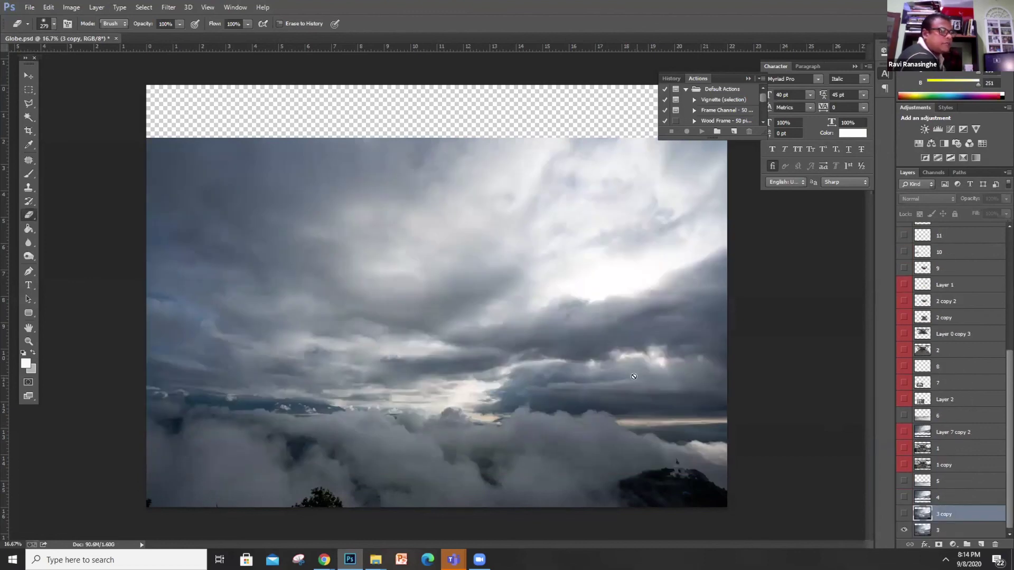
Show layers 4 and 5 as the cloud background, and briefly preview the building photos in layers 1 copy and 1
{"action": "left_click", "coordinate": [903, 497]}
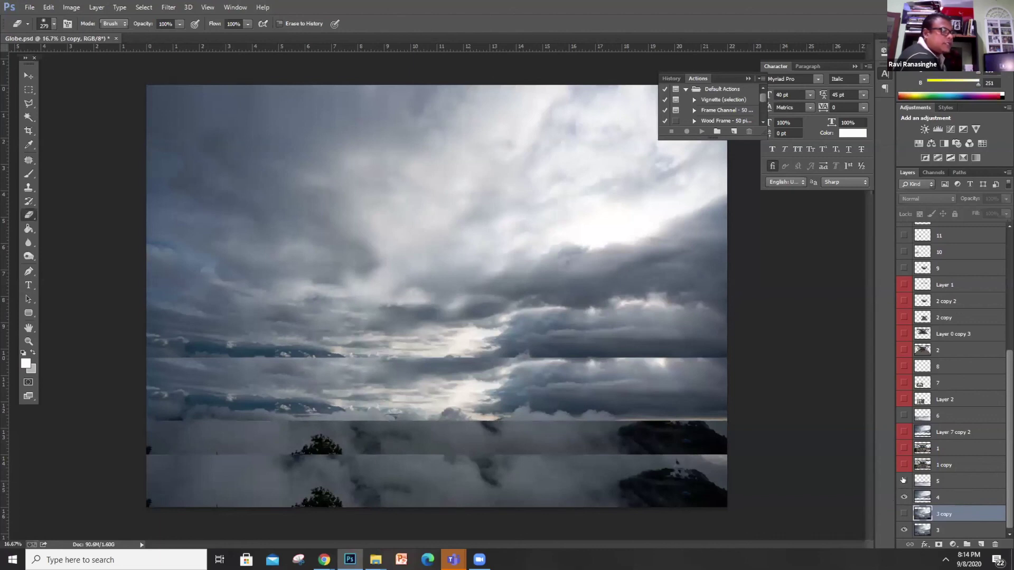
{"action": "left_click", "coordinate": [903, 480]}
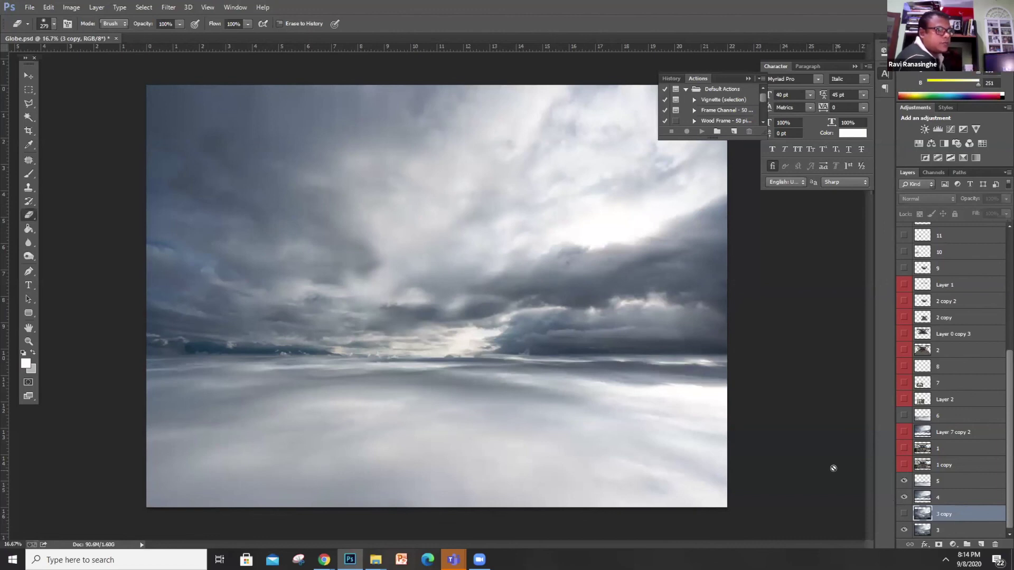
{"action": "left_click", "coordinate": [902, 465]}
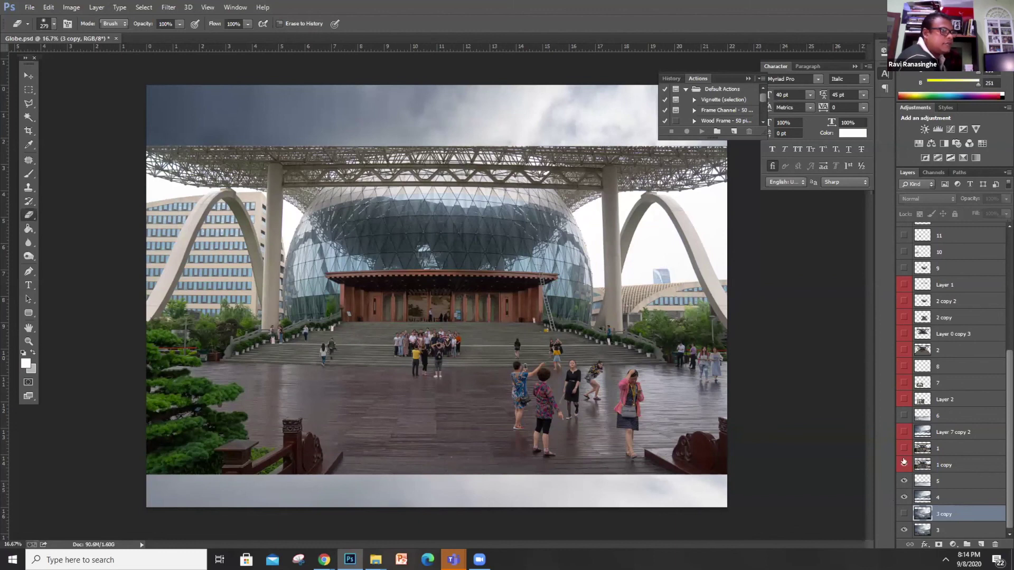
{"action": "left_click", "coordinate": [903, 464]}
{"action": "left_click", "coordinate": [903, 448]}
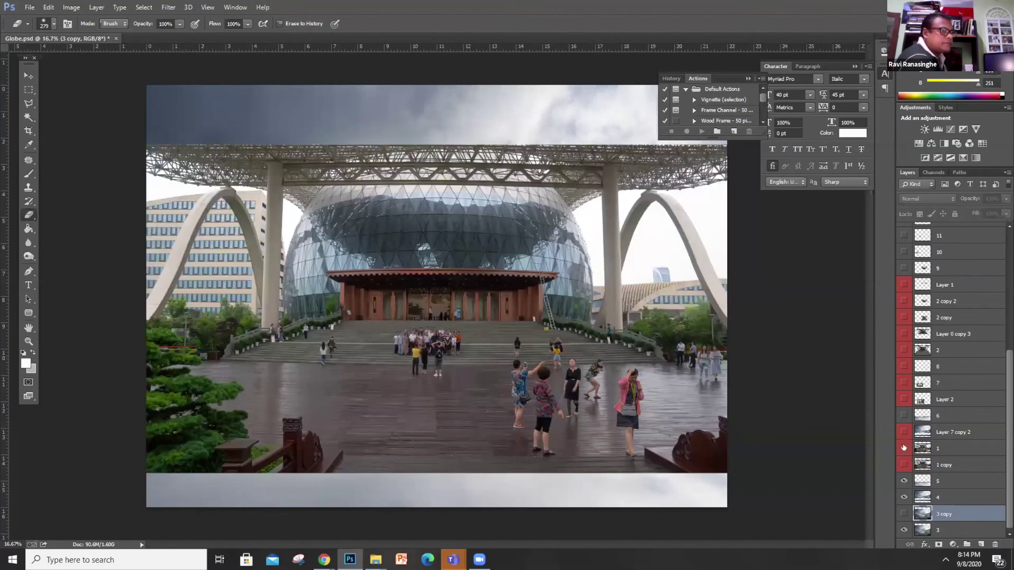
{"action": "left_click", "coordinate": [904, 448]}
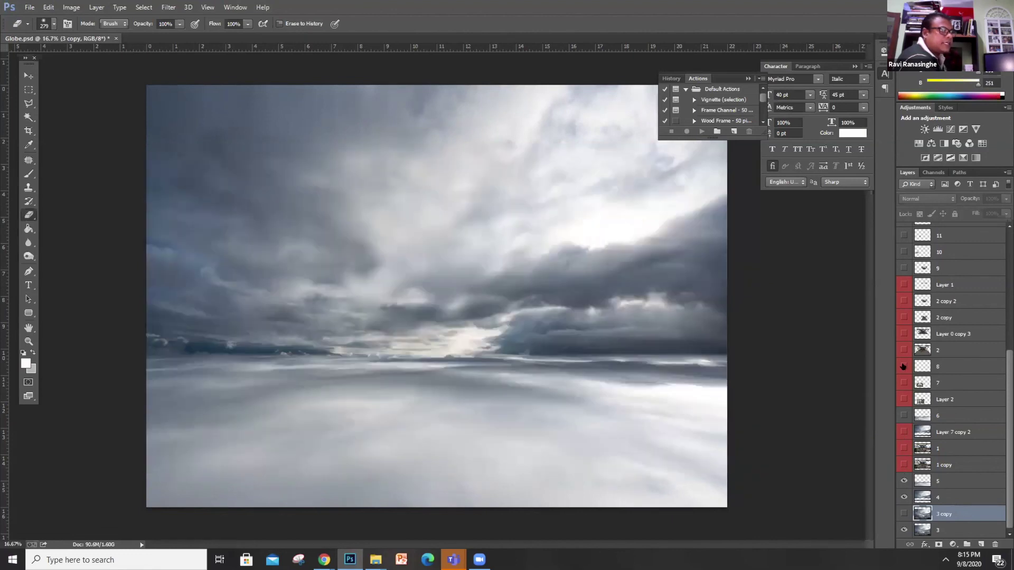
Preview the cut-out building stages in layers 2, Layer 0 copy 3 and 2 copy, hiding each one again
{"action": "left_click", "coordinate": [903, 350]}
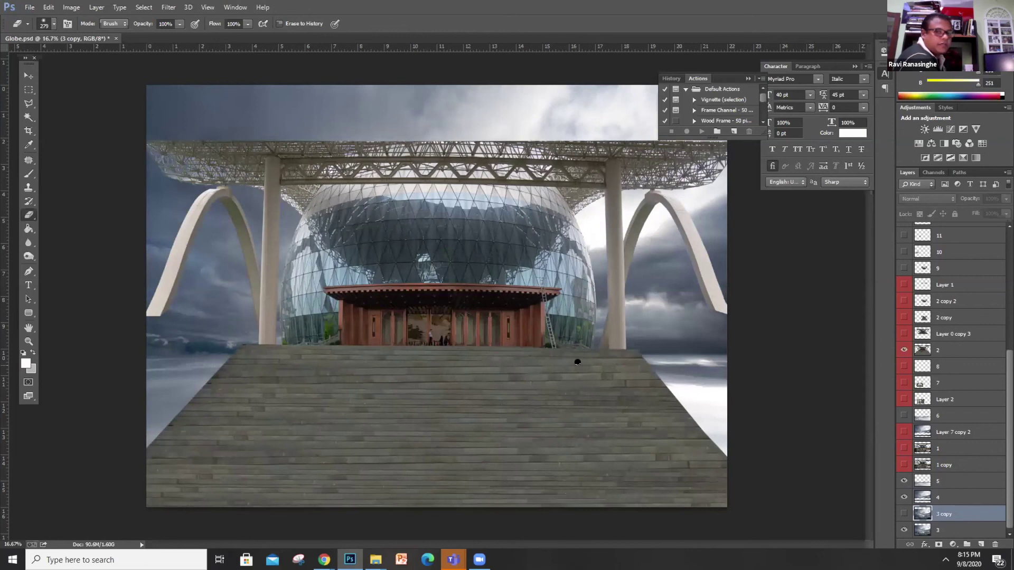
{"action": "left_click", "coordinate": [903, 350]}
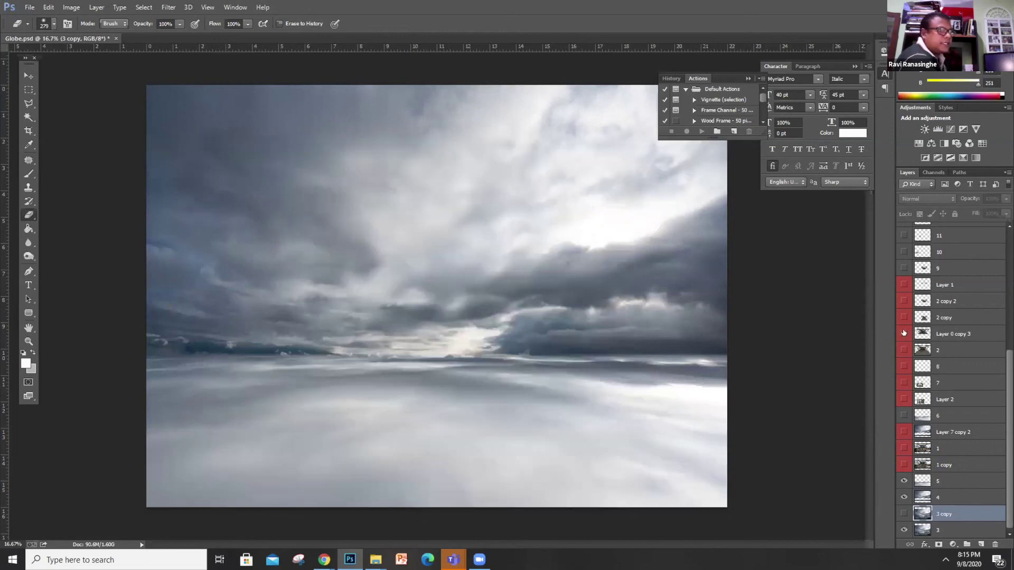
{"action": "left_click", "coordinate": [904, 333]}
{"action": "left_click", "coordinate": [903, 327]}
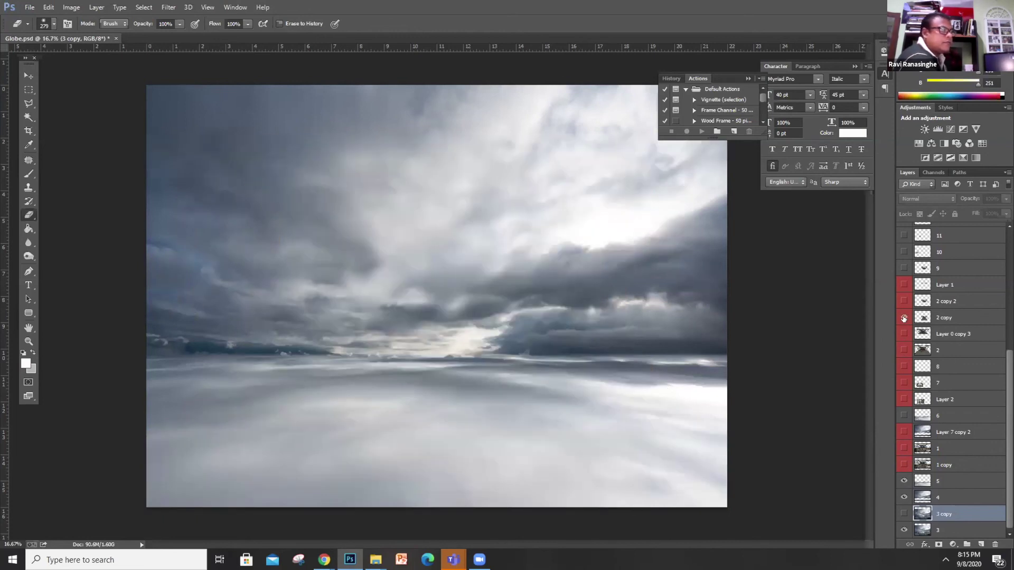
{"action": "left_click", "coordinate": [904, 317]}
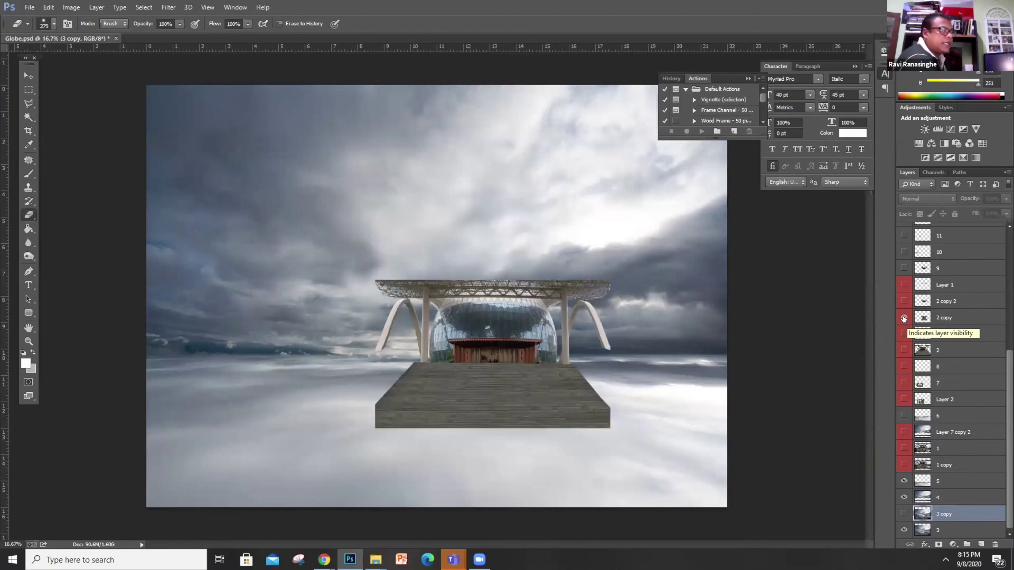
{"action": "left_click", "coordinate": [903, 318]}
Show layer 2 copy 2 with the stepless building and Layer 1 with its extended lattice roof, comparing with 2 copy
{"action": "left_click", "coordinate": [903, 301]}
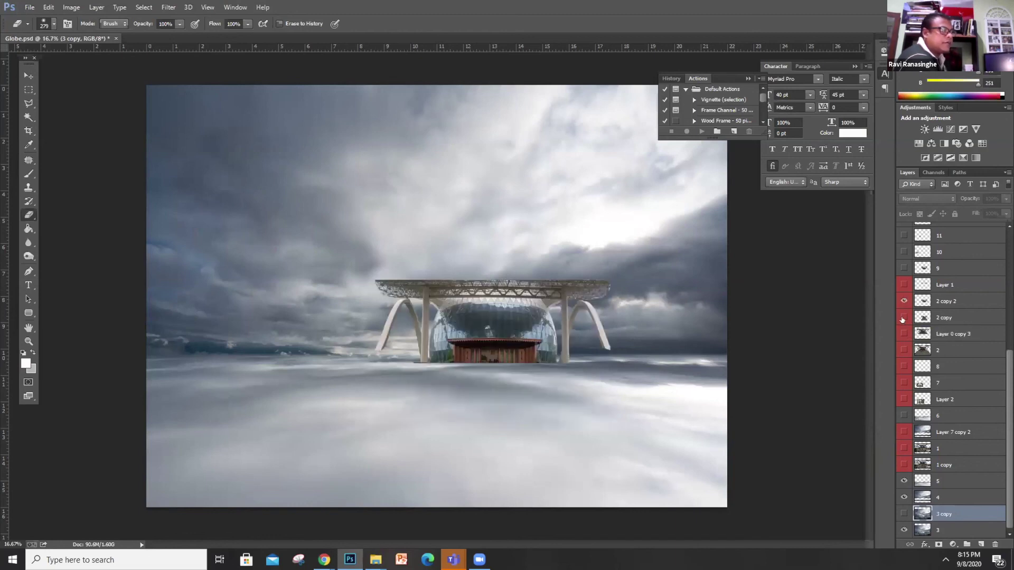
{"action": "left_click", "coordinate": [903, 317]}
{"action": "left_click", "coordinate": [903, 318]}
{"action": "left_click", "coordinate": [902, 284]}
{"action": "left_click", "coordinate": [903, 285]}
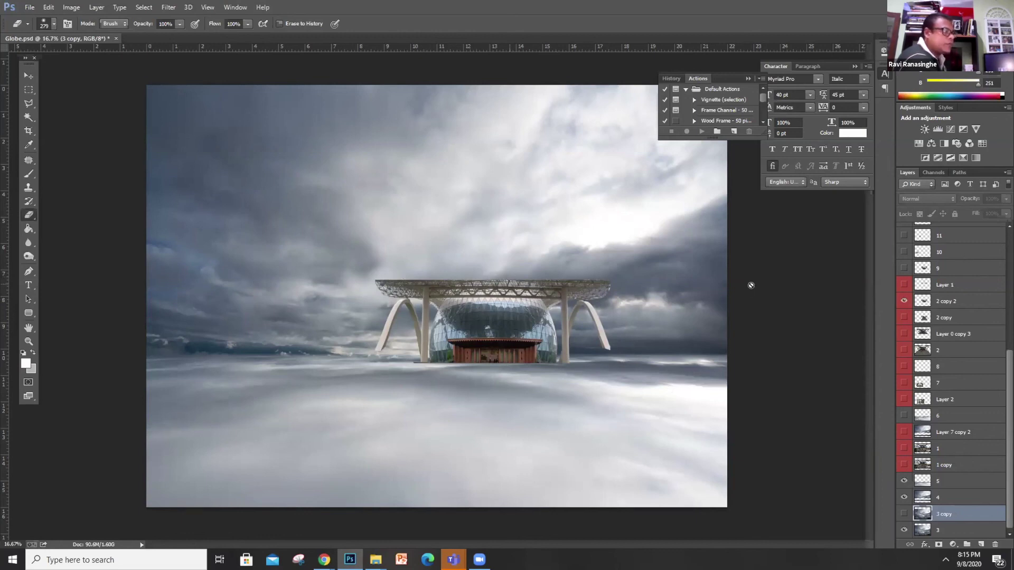
{"action": "left_click", "coordinate": [903, 284]}
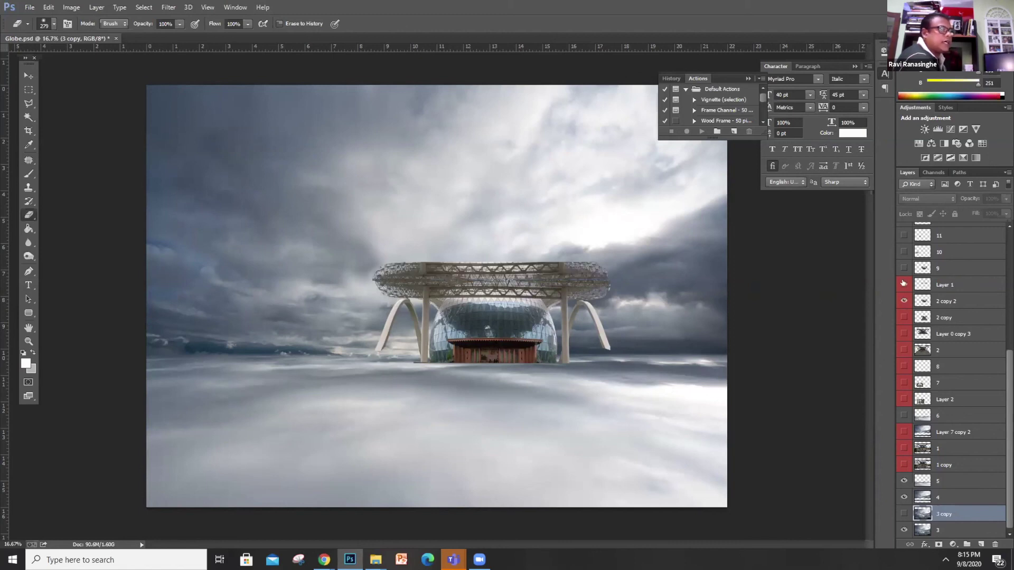
Preview the glass dome in layer 7, check its source photo 024A4133 in File Explorer's Edit folder, and hide the layer again
{"action": "key", "text": "ctrl+minus"}
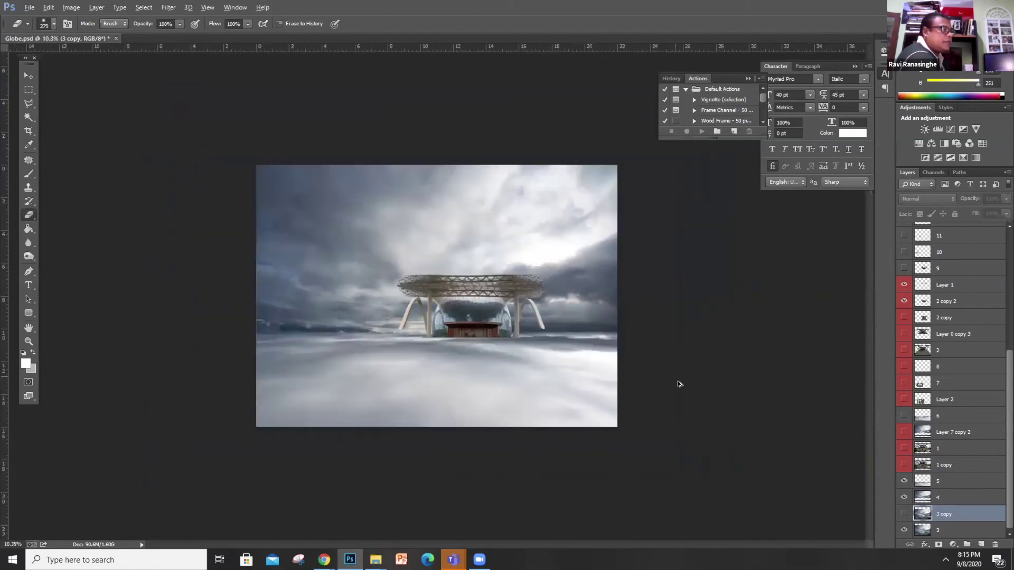
{"action": "scroll", "coordinate": [679, 384], "scroll_direction": "up", "scroll_amount": 1}
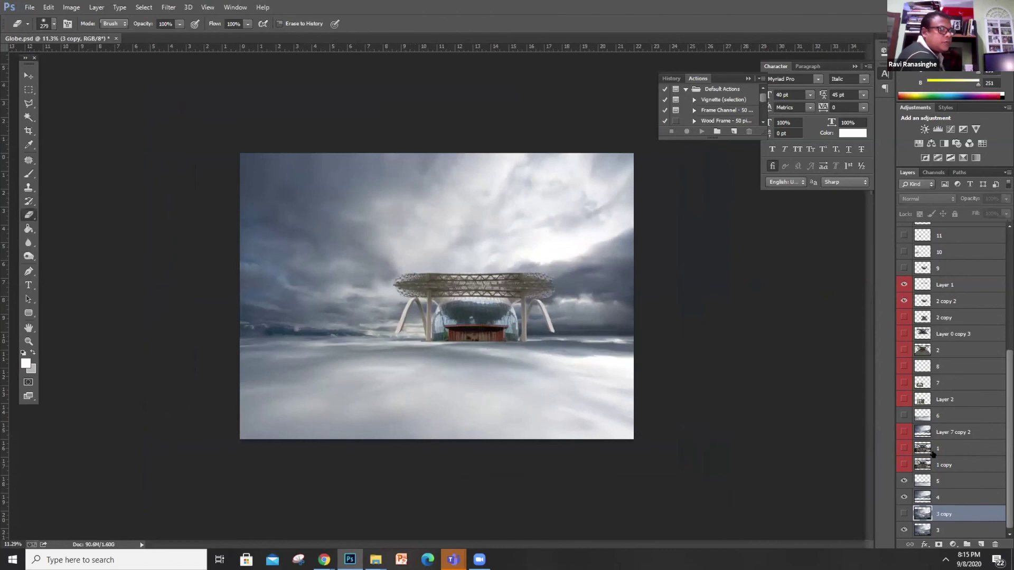
{"action": "scroll", "coordinate": [477, 393], "scroll_direction": "down", "scroll_amount": 3}
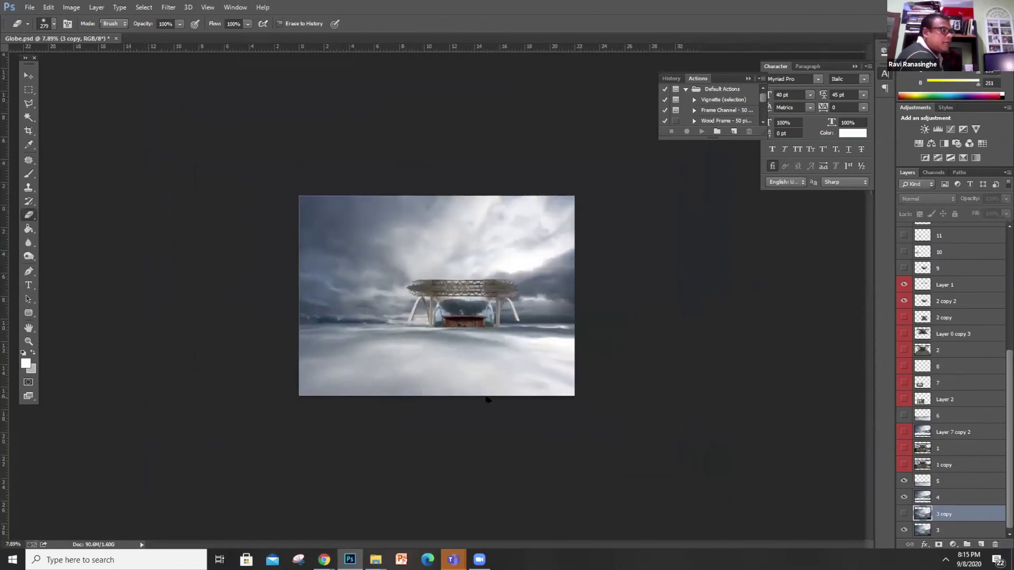
{"action": "scroll", "coordinate": [477, 393], "scroll_direction": "up", "scroll_amount": 8}
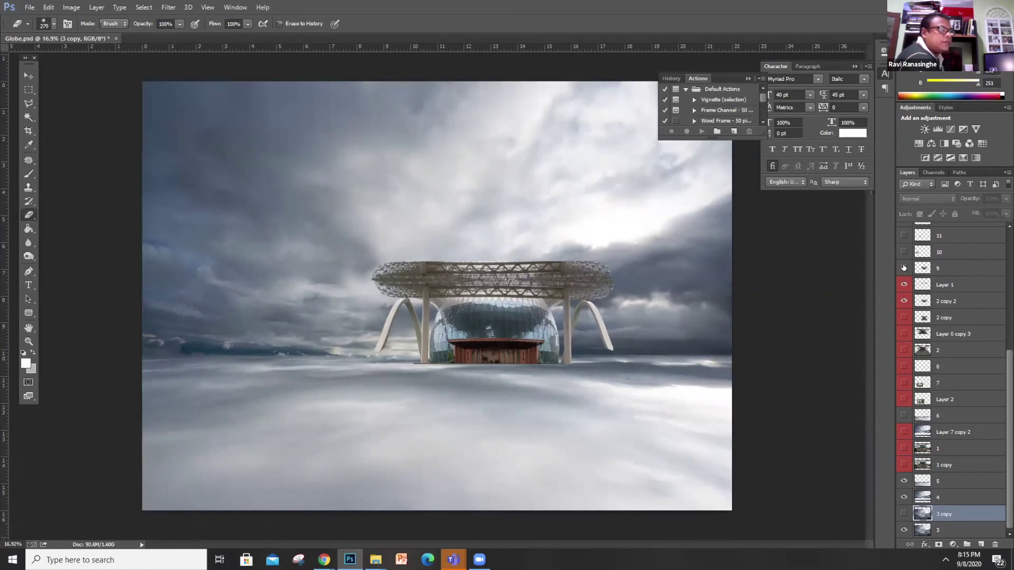
{"action": "scroll", "coordinate": [925, 368], "scroll_direction": "up", "scroll_amount": 3}
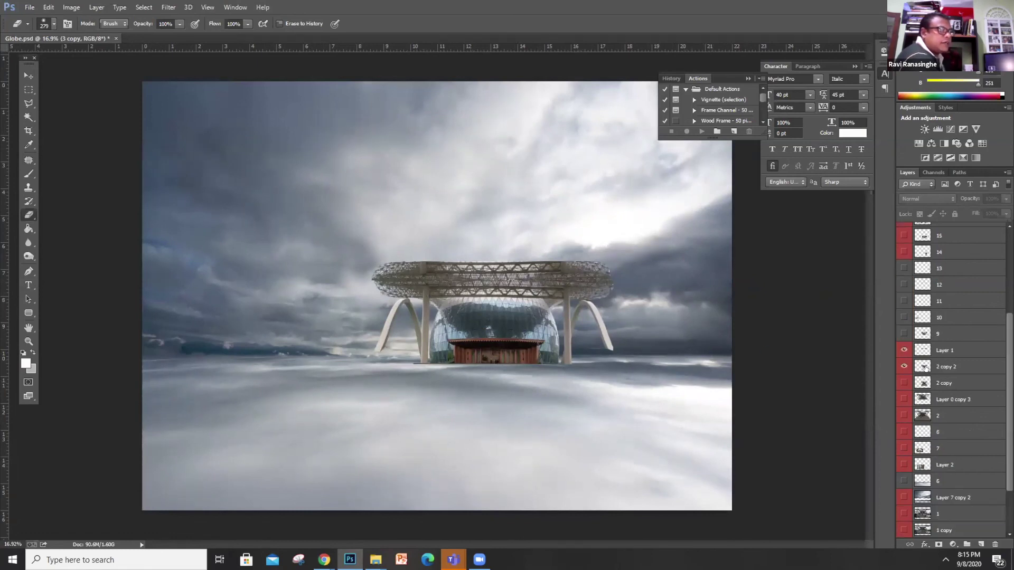
{"action": "scroll", "coordinate": [926, 367], "scroll_direction": "down", "scroll_amount": 3}
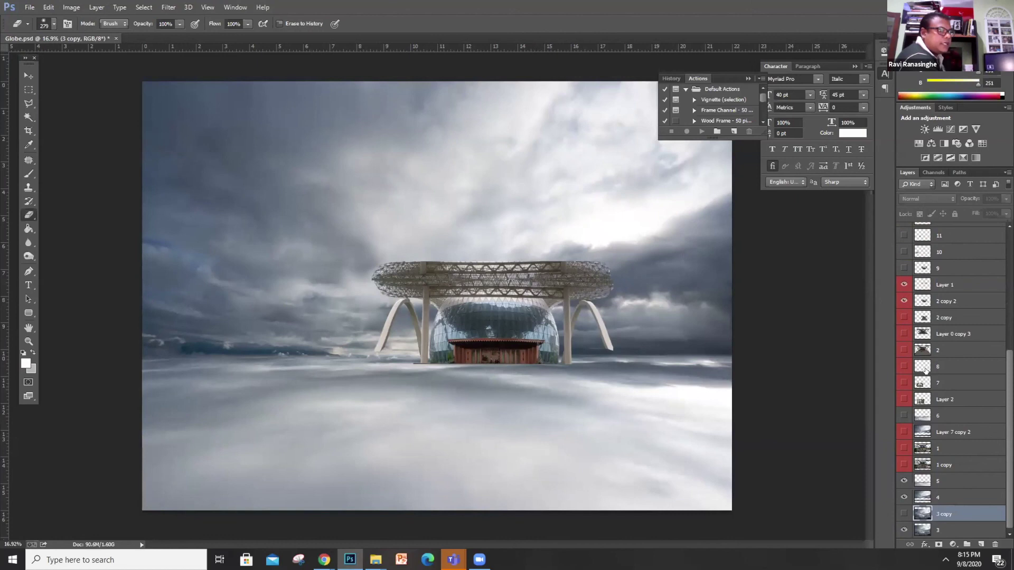
{"action": "left_click", "coordinate": [902, 383]}
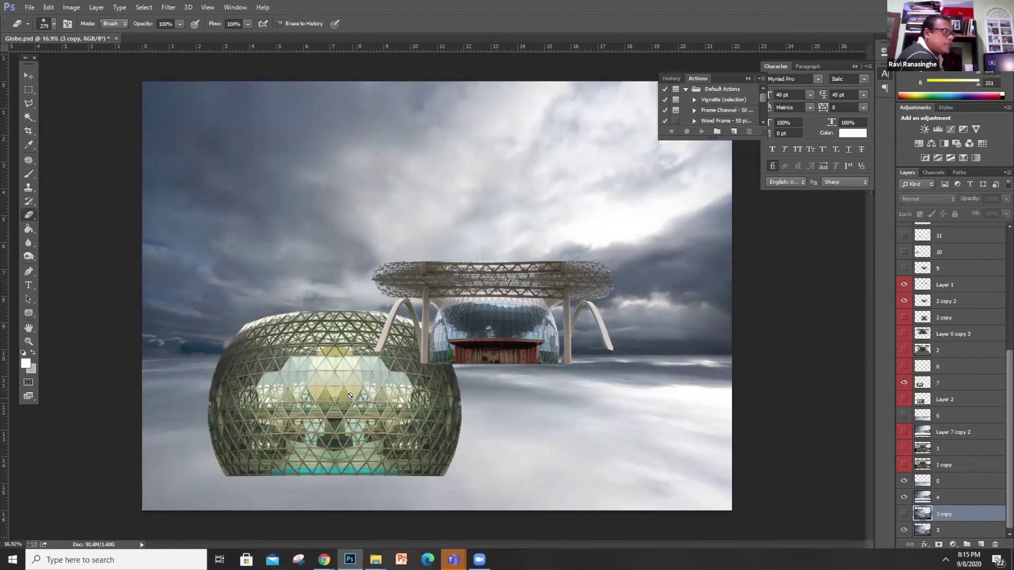
{"action": "key", "text": "alt+Tab"}
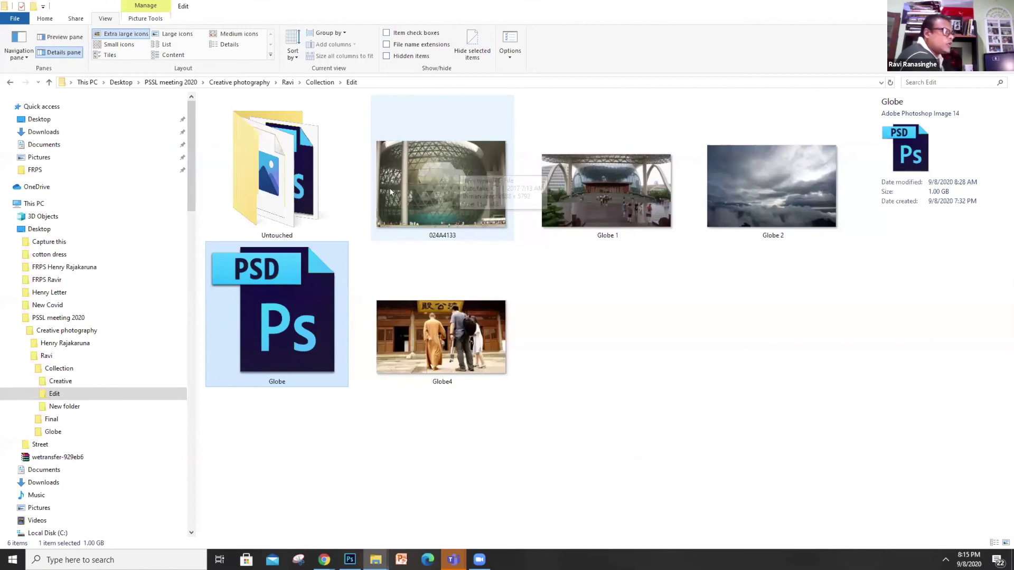
{"action": "key", "text": "alt+Tab"}
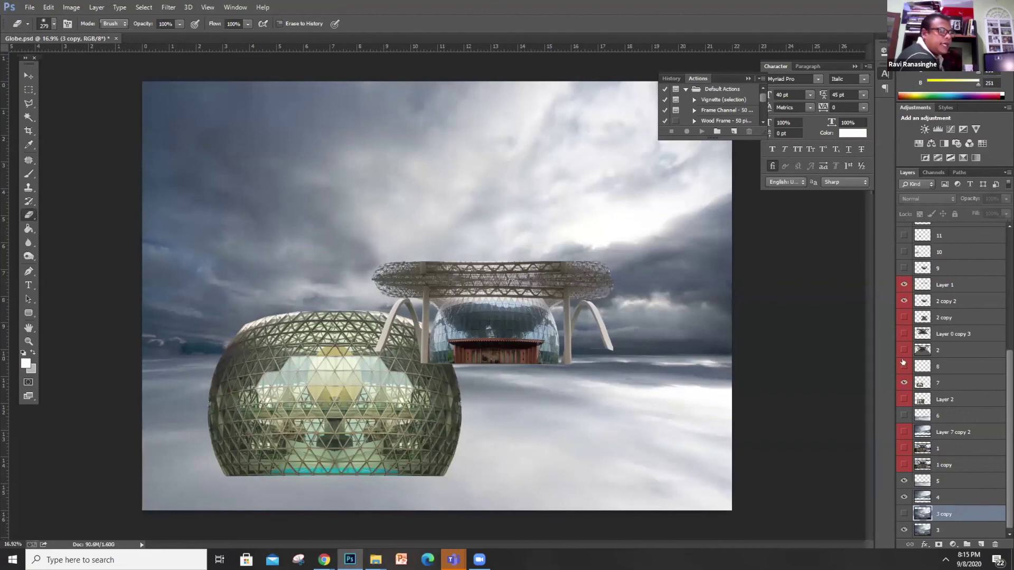
{"action": "left_click", "coordinate": [904, 382]}
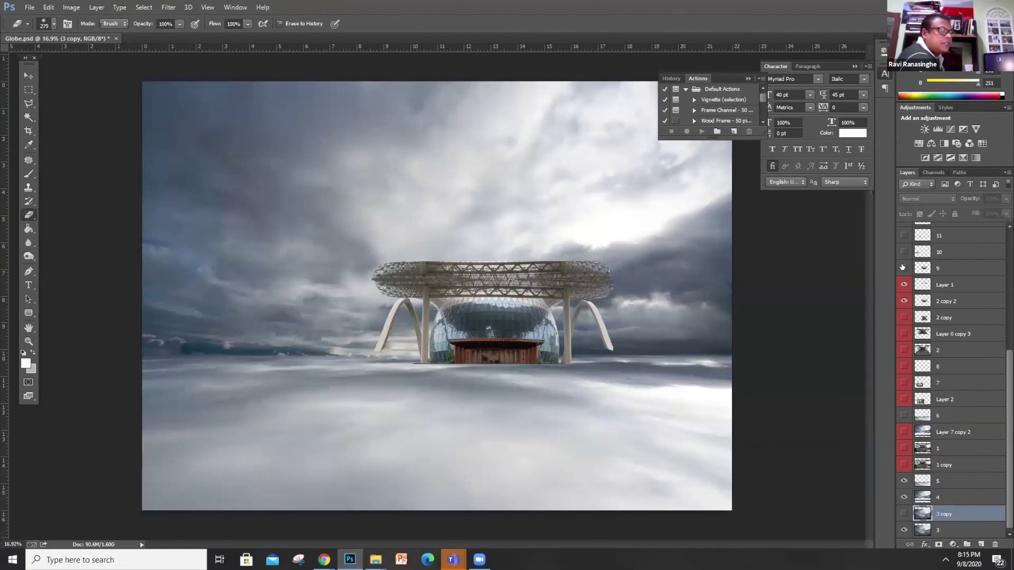
Show layers 9, 10 and 11 to add the extended arch legs and the two misty glass domes beside the building
{"action": "left_click", "coordinate": [903, 268]}
{"action": "left_click", "coordinate": [903, 268]}
{"action": "left_click", "coordinate": [904, 268]}
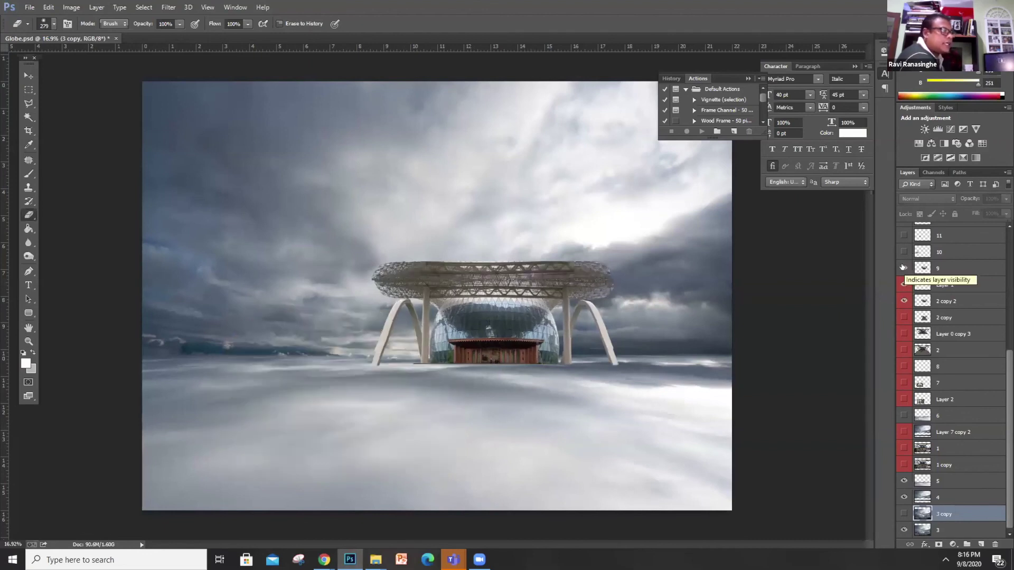
{"action": "left_click", "coordinate": [903, 252]}
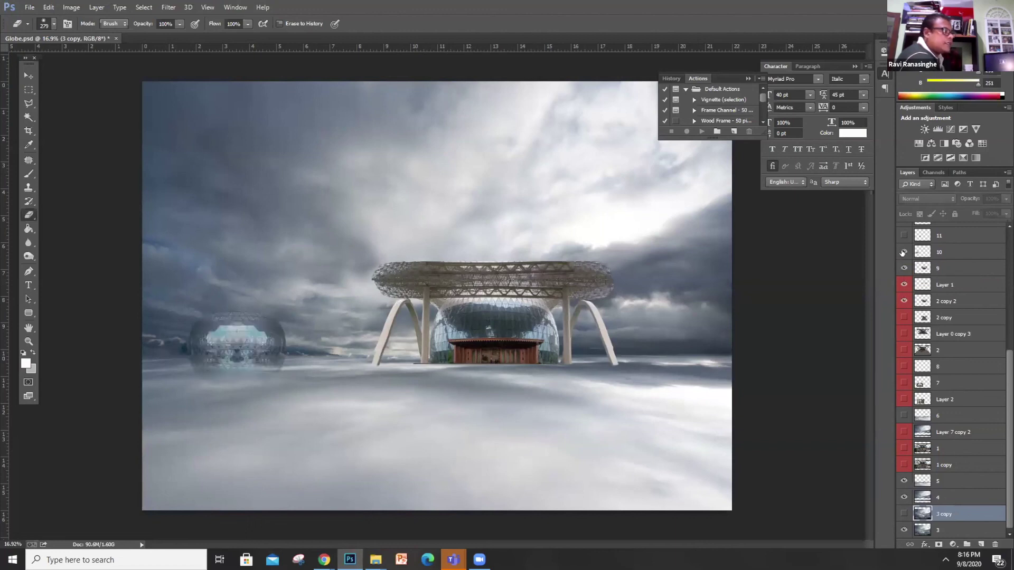
{"action": "left_click_drag", "start_coordinate": [216, 344], "coordinate": [249, 359]}
{"action": "scroll", "coordinate": [248, 359], "scroll_direction": "down", "scroll_amount": 8}
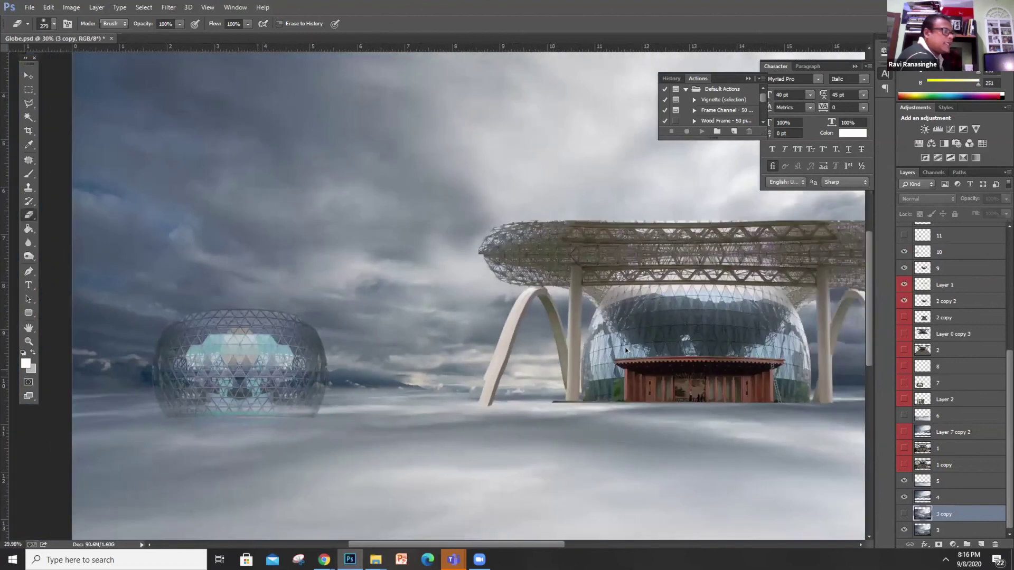
{"action": "scroll", "coordinate": [605, 381], "scroll_direction": "down", "scroll_amount": 1}
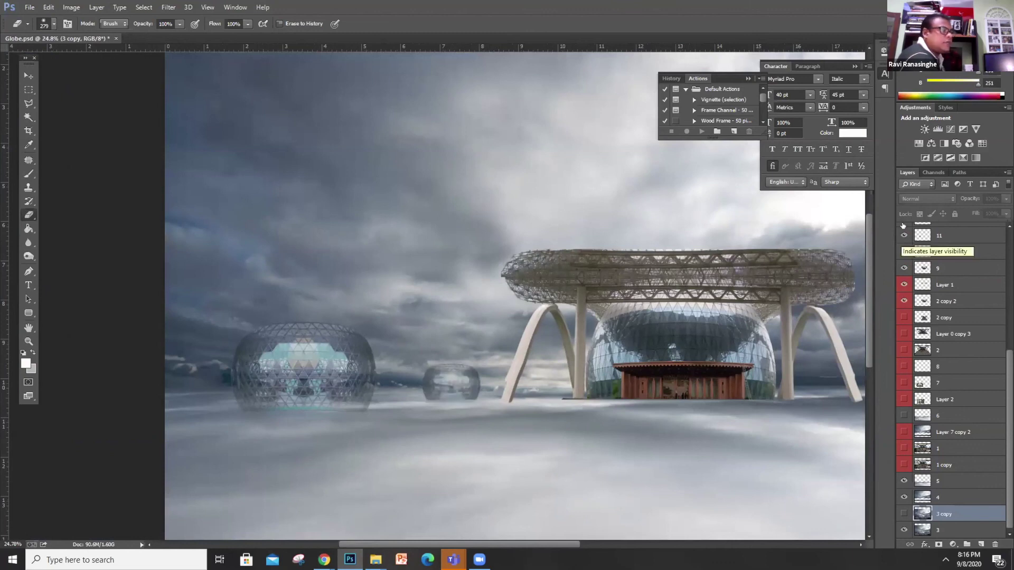
Show layers 12 and 13 to add two more misty glass domes along the horizon, comparing the scene with and without 13
{"action": "scroll", "coordinate": [916, 277], "scroll_direction": "up", "scroll_amount": 1}
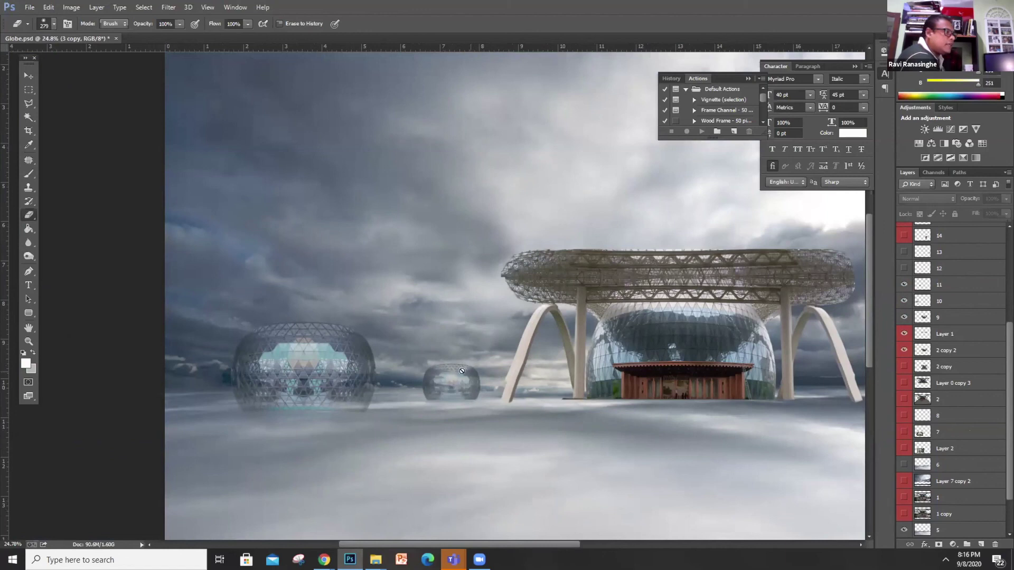
{"action": "left_click", "coordinate": [903, 268]}
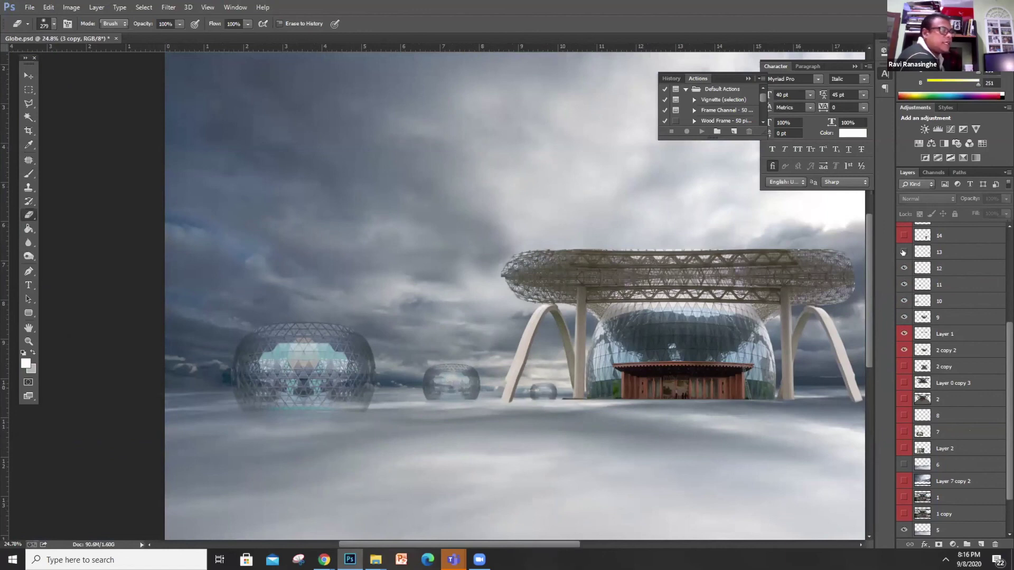
{"action": "scroll", "coordinate": [865, 329], "scroll_direction": "down", "scroll_amount": 3}
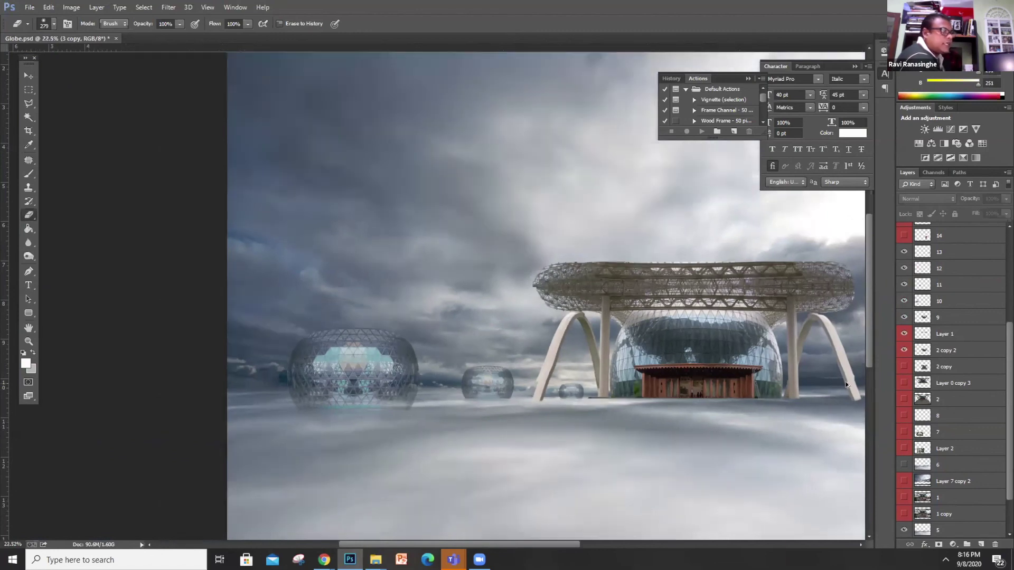
{"action": "left_click", "coordinate": [903, 252]}
{"action": "left_click", "coordinate": [903, 252]}
{"action": "scroll", "coordinate": [903, 277], "scroll_direction": "up", "scroll_amount": 3}
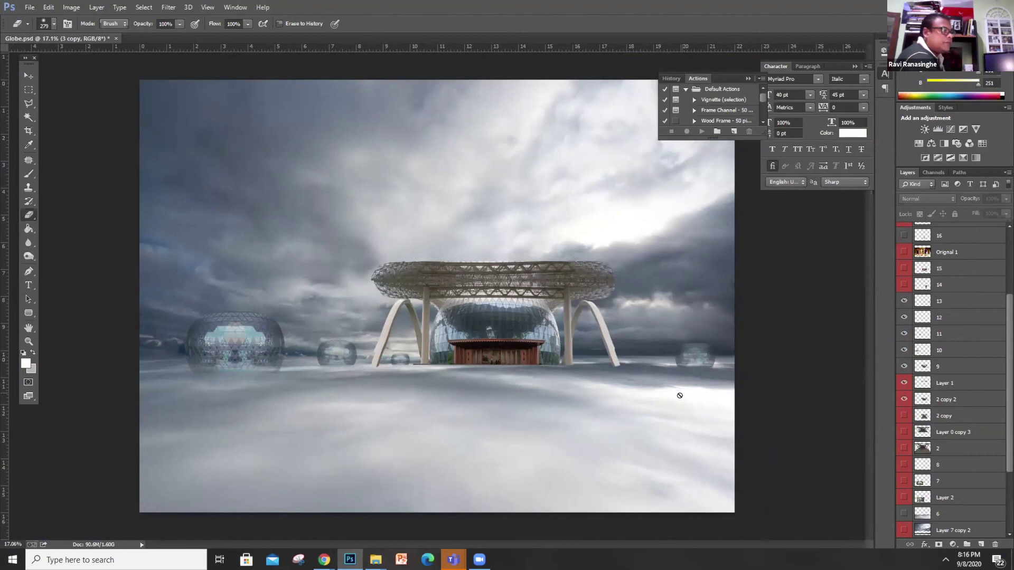
{"action": "scroll", "coordinate": [622, 404], "scroll_direction": "down", "scroll_amount": 1}
{"action": "scroll", "coordinate": [626, 403], "scroll_direction": "up", "scroll_amount": 1}
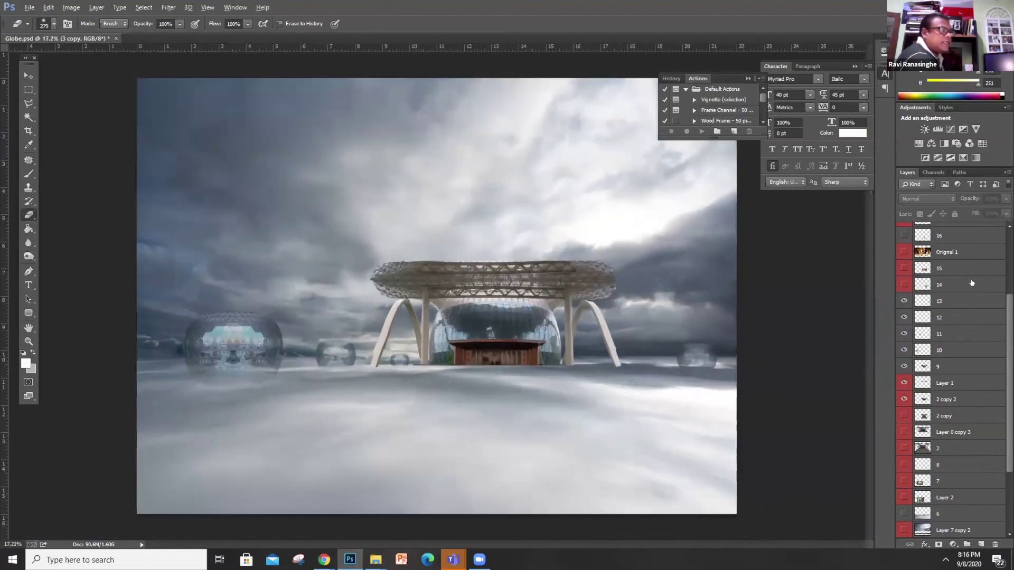
Preview the temple source photo in layer Orignal 1, hide it, and show layer 16 with the robed monk cut-out
{"action": "left_click", "coordinate": [903, 252]}
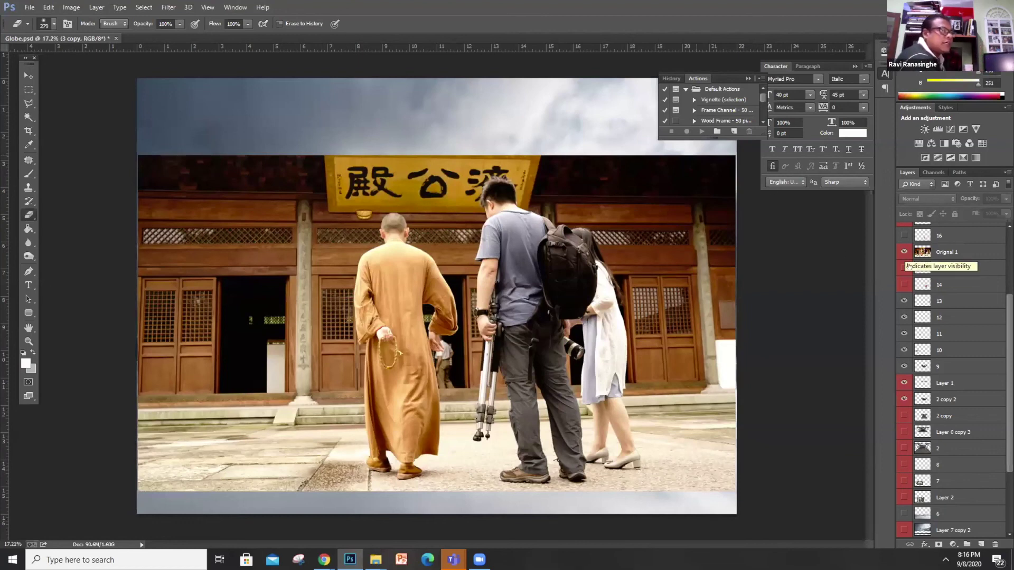
{"action": "scroll", "coordinate": [908, 265], "scroll_direction": "up", "scroll_amount": 2}
{"action": "left_click", "coordinate": [903, 301]}
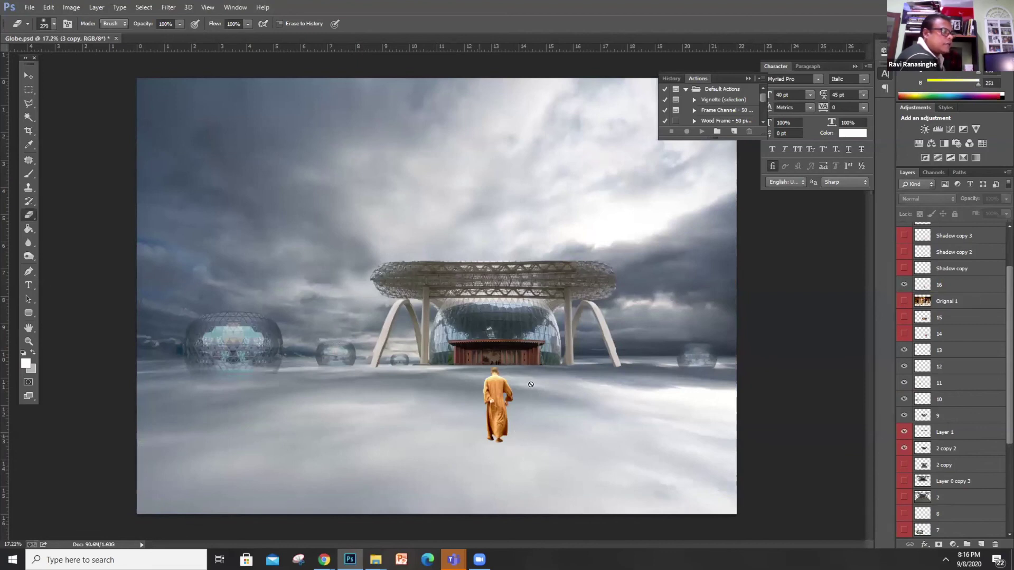
{"action": "scroll", "coordinate": [542, 400], "scroll_direction": "down", "scroll_amount": 1}
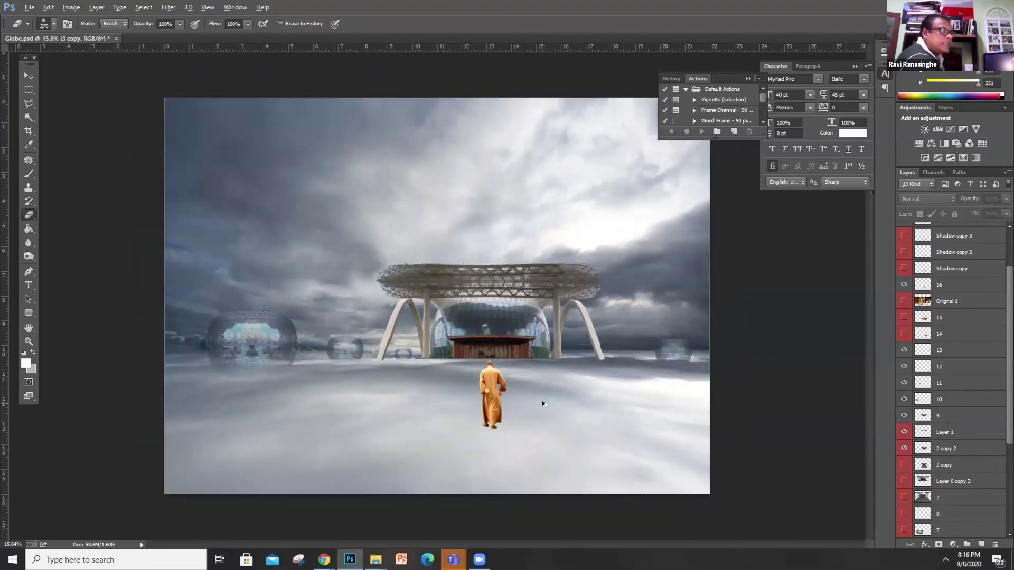
Show Shadow copy beneath the monk and preview the reflection stages in Shadow copy 2 and Shadow copy 3, hiding both again
{"action": "left_click", "coordinate": [903, 268]}
{"action": "left_click", "coordinate": [903, 269]}
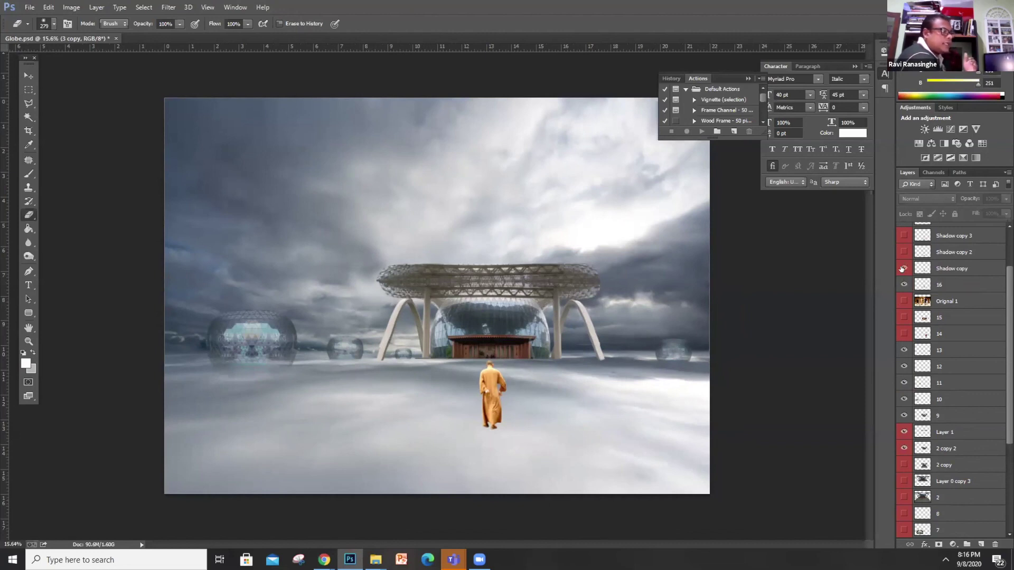
{"action": "left_click", "coordinate": [902, 252]}
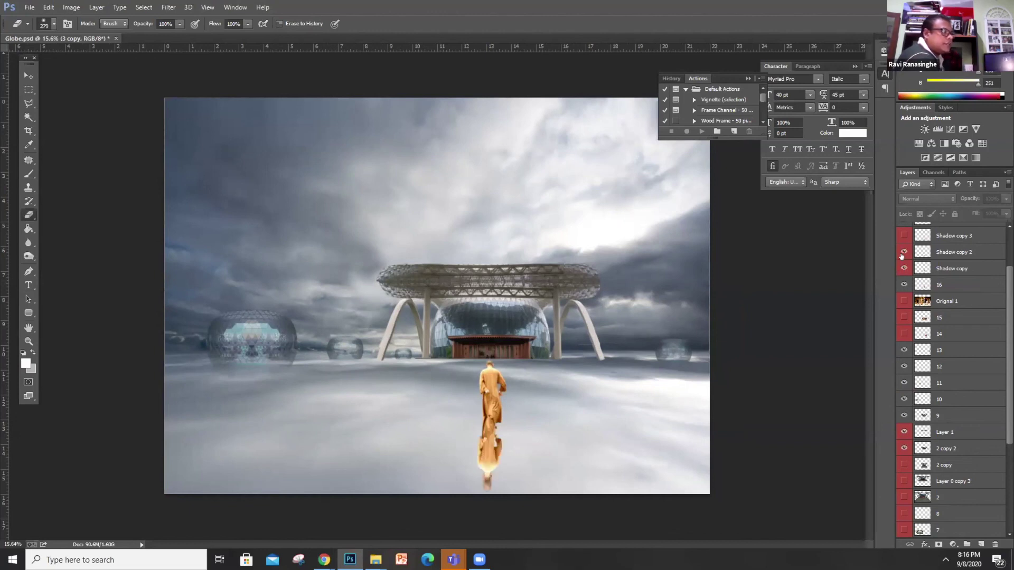
{"action": "left_click", "coordinate": [903, 253]}
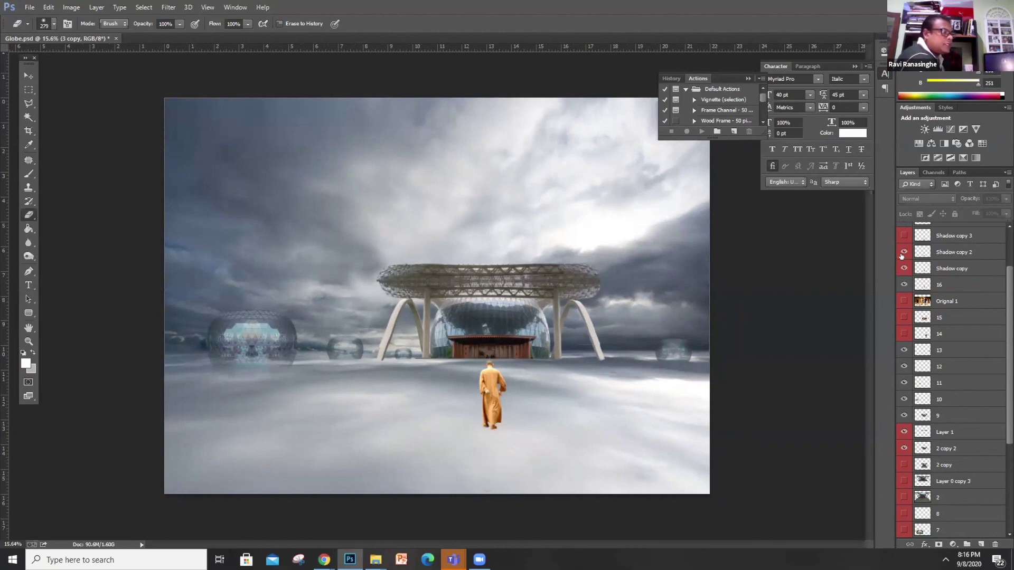
{"action": "left_click", "coordinate": [903, 252]}
{"action": "left_click", "coordinate": [902, 253]}
{"action": "left_click", "coordinate": [902, 254]}
{"action": "left_click", "coordinate": [902, 252]}
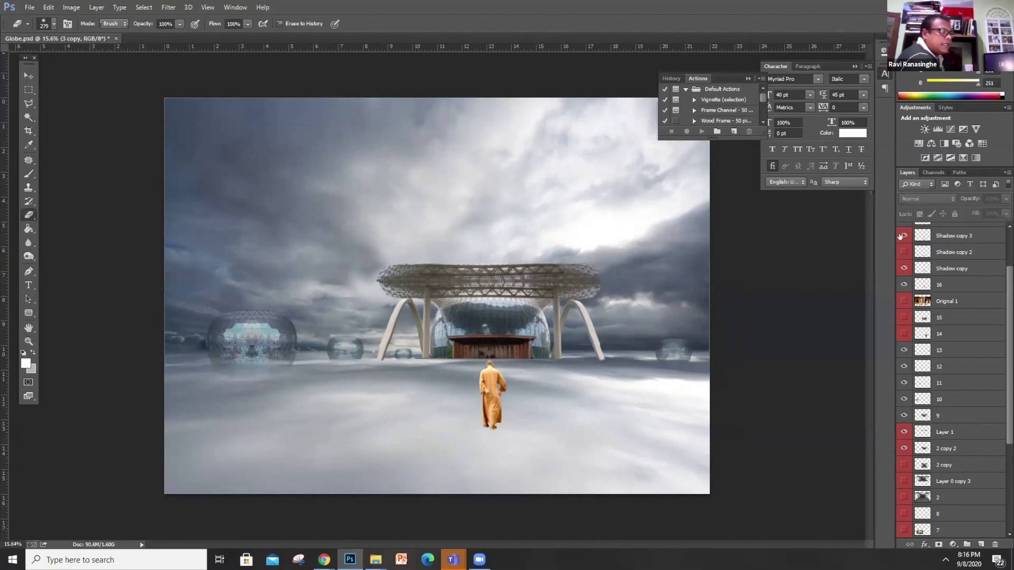
{"action": "left_click", "coordinate": [902, 235]}
{"action": "left_click", "coordinate": [902, 236]}
{"action": "scroll", "coordinate": [901, 246], "scroll_direction": "up", "scroll_amount": 2}
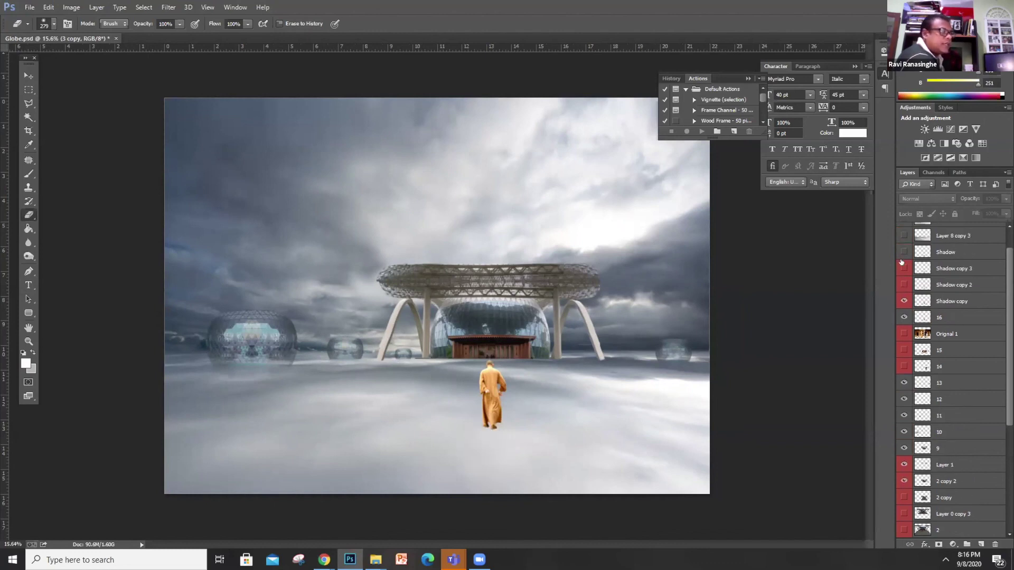
{"action": "left_click", "coordinate": [903, 285]}
{"action": "left_click", "coordinate": [903, 285]}
{"action": "left_click", "coordinate": [903, 269]}
{"action": "left_click", "coordinate": [903, 269]}
Show the Shadow layer to add the soft shadow at the monk's feet, comparing the scene with and without it
{"action": "left_click", "coordinate": [903, 252]}
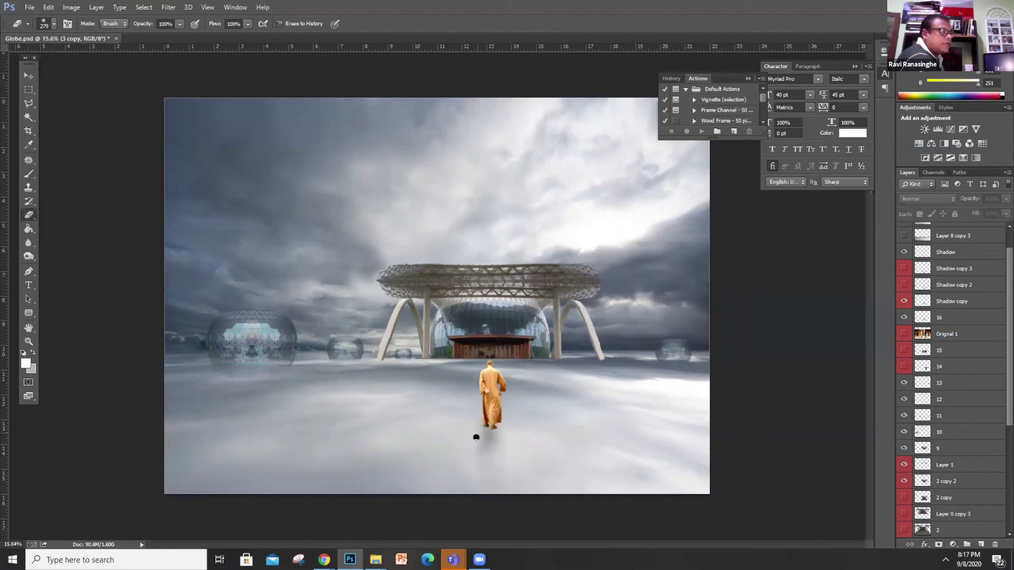
{"action": "left_click", "coordinate": [902, 251]}
{"action": "left_click", "coordinate": [902, 251]}
{"action": "scroll", "coordinate": [667, 400], "scroll_direction": "down", "scroll_amount": 4}
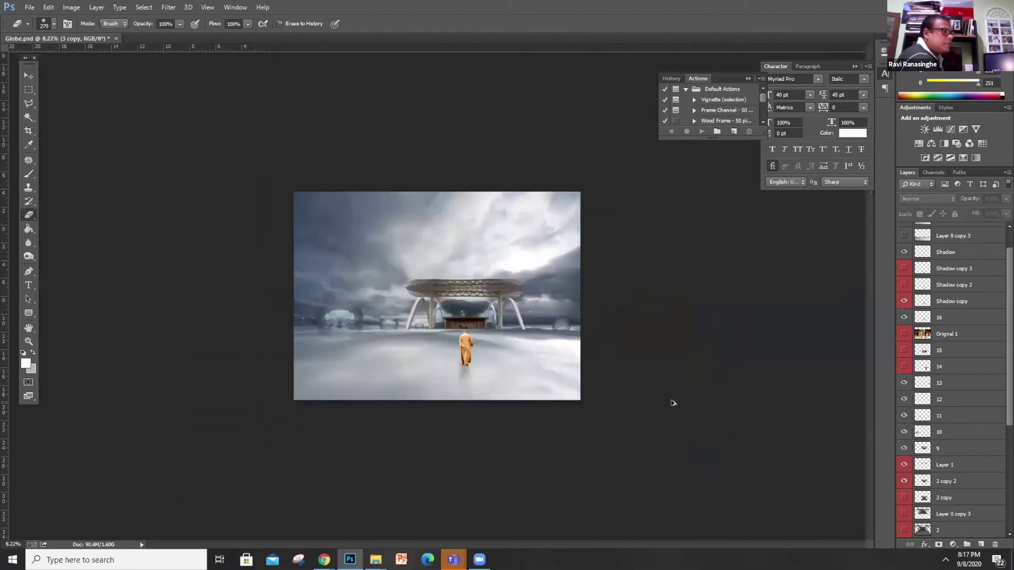
{"action": "scroll", "coordinate": [673, 402], "scroll_direction": "up", "scroll_amount": 3}
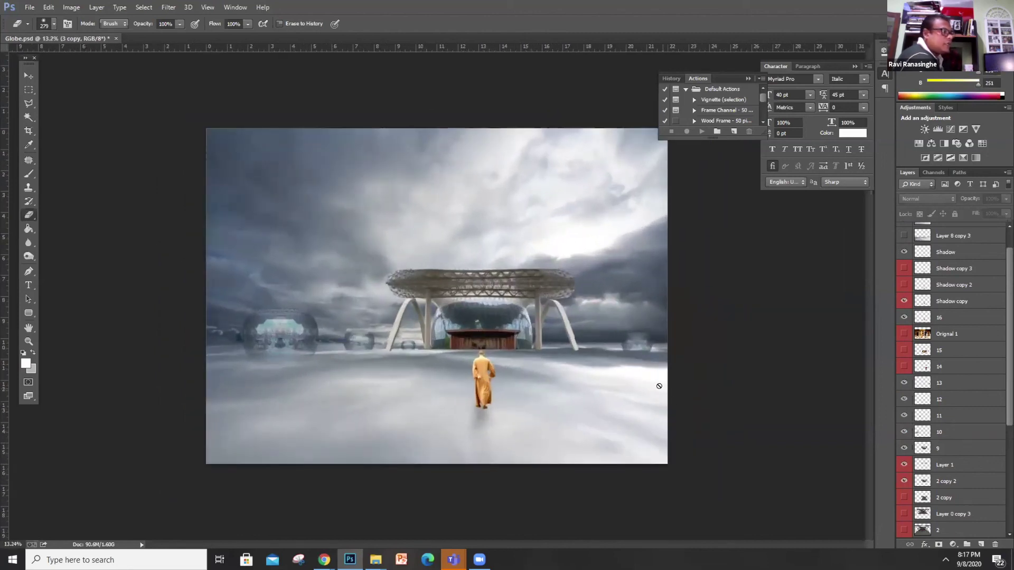
Preview the mist in Layer 8 copy 3, and try moving the foreground mist with the Move tool, undoing the move
{"action": "left_click", "coordinate": [903, 234]}
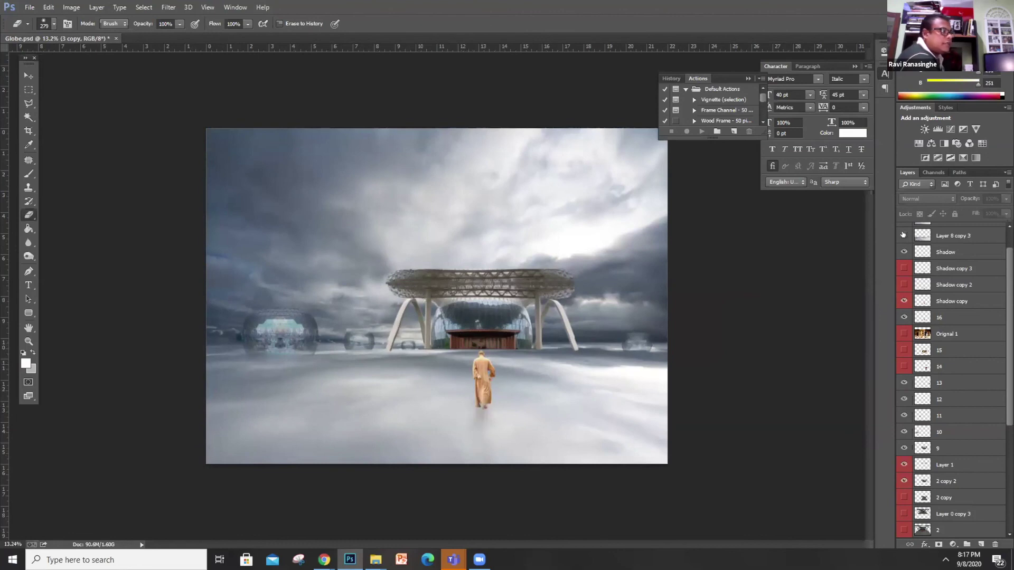
{"action": "left_click", "coordinate": [923, 236]}
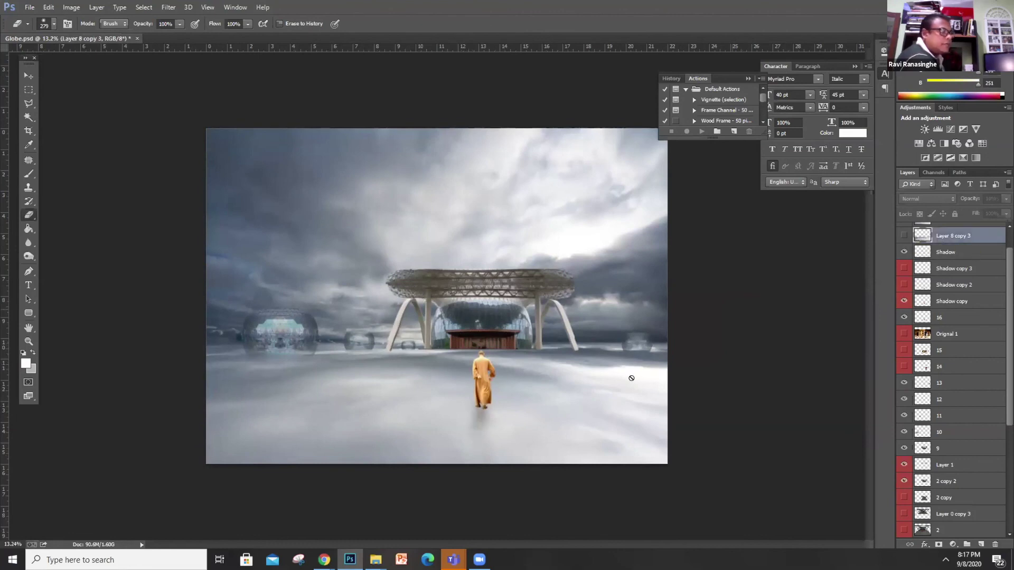
{"action": "key", "text": "v"}
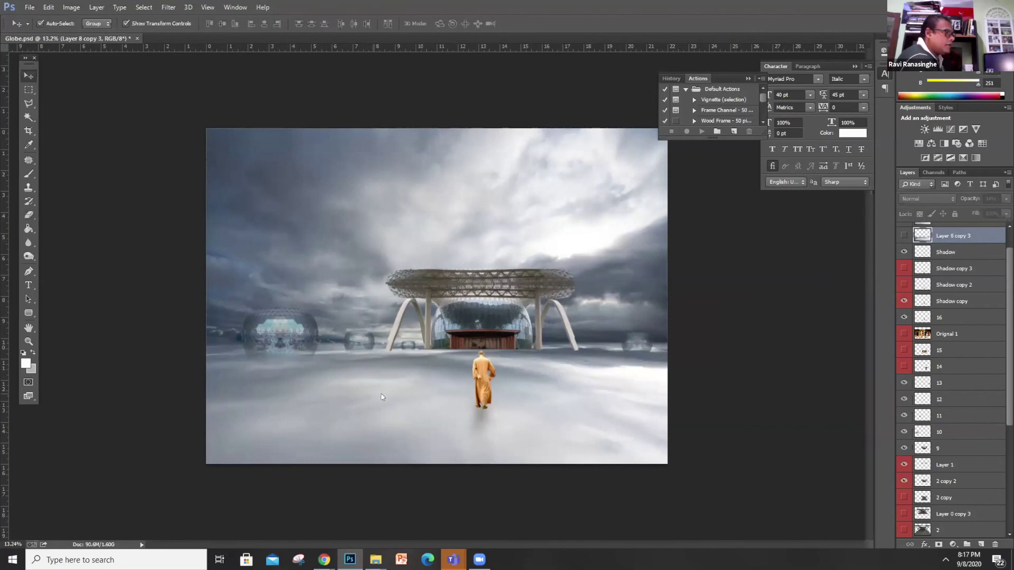
{"action": "left_click_drag", "start_coordinate": [385, 402], "coordinate": [383, 383]}
{"action": "key", "text": "ctrl+z"}
Duplicate foreground mist layer 5 as 5 copy and place the duplicate between layers 14 and 13
{"action": "right_click", "coordinate": [578, 380]}
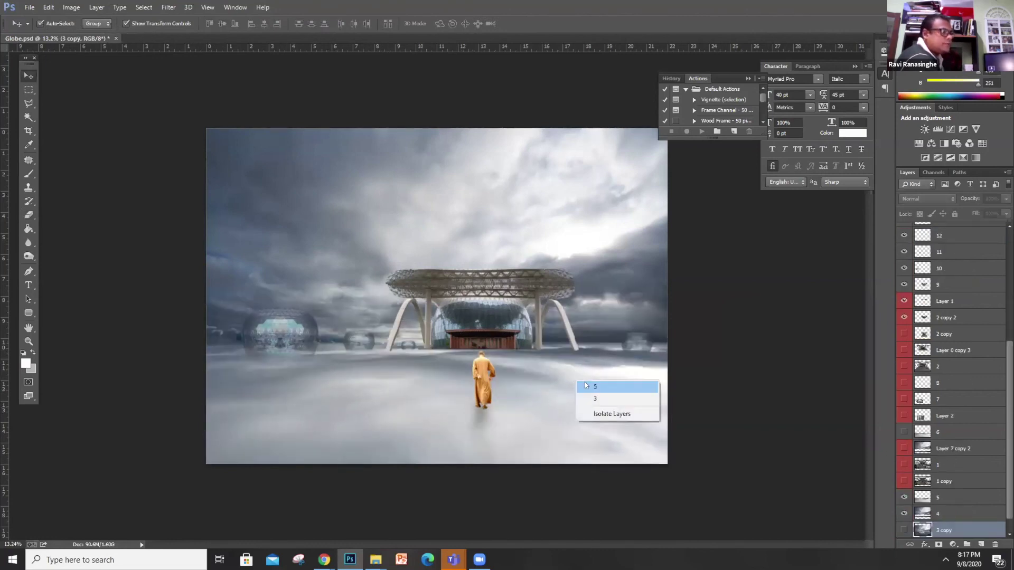
{"action": "left_click", "coordinate": [595, 386]}
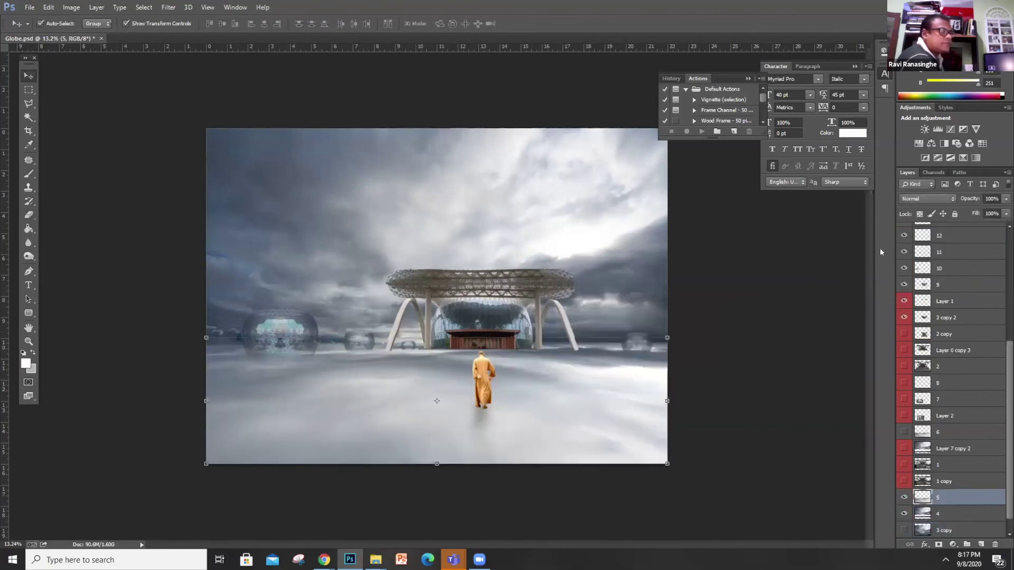
{"action": "right_click", "coordinate": [947, 495]}
{"action": "left_click", "coordinate": [881, 100]}
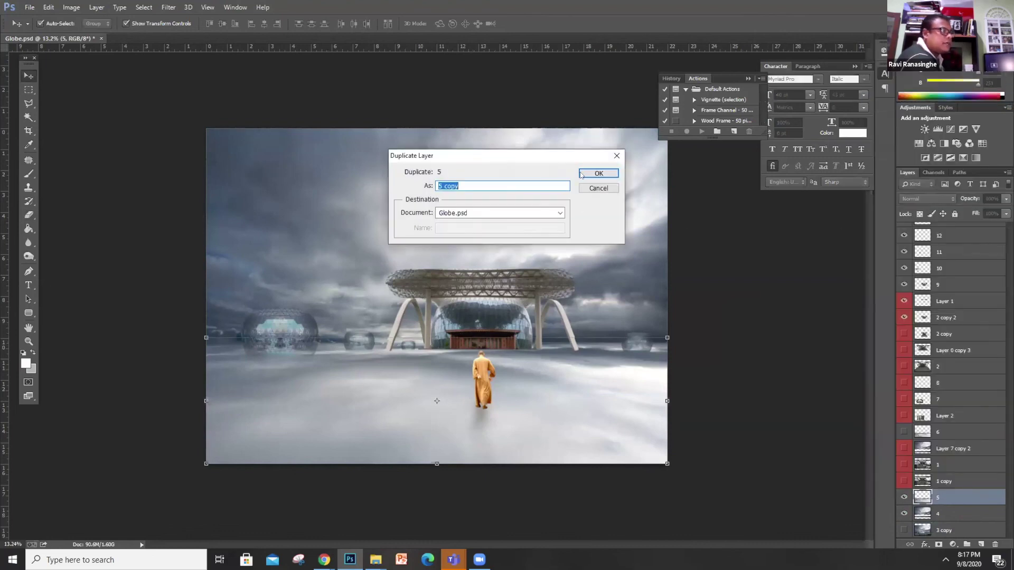
{"action": "key", "text": "Return"}
{"action": "left_click_drag", "start_coordinate": [941, 494], "coordinate": [933, 232]}
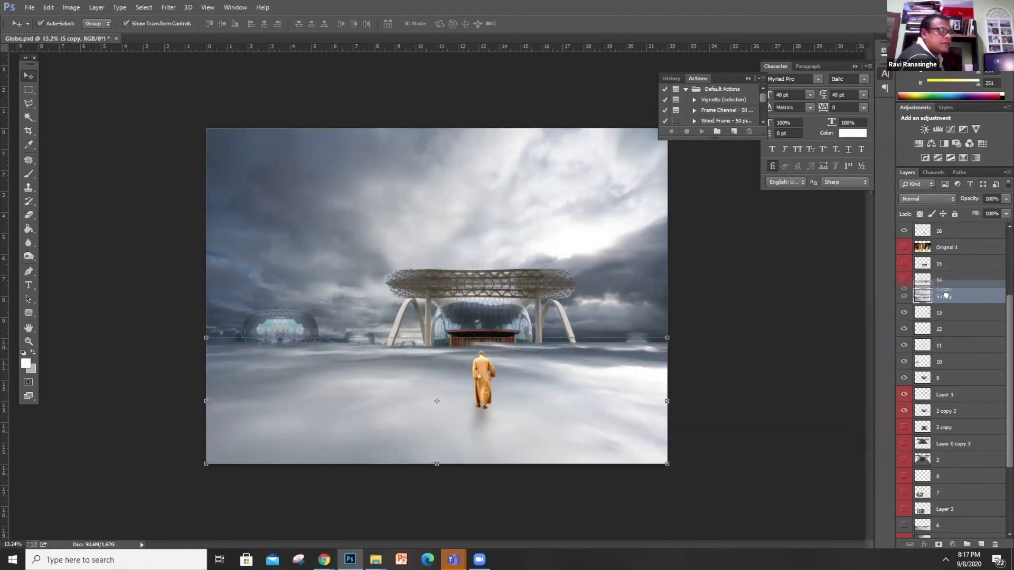
Compare the scene with and without the 5 copy mist, leave it shown, and show Layer 8 copy 3
{"action": "left_click", "coordinate": [904, 297]}
{"action": "left_click", "coordinate": [905, 296]}
{"action": "left_click", "coordinate": [904, 297]}
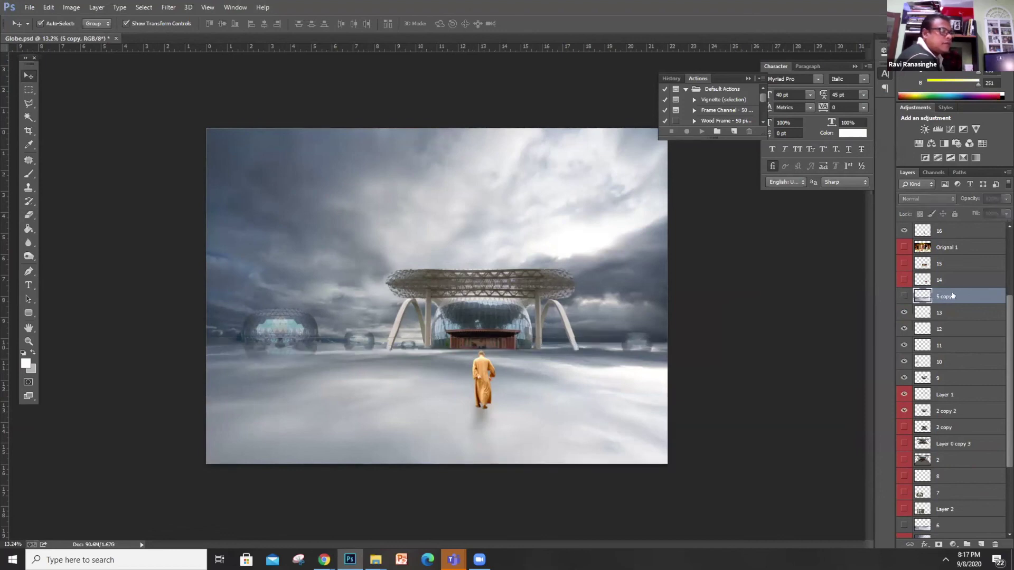
{"action": "left_click", "coordinate": [905, 297]}
{"action": "scroll", "coordinate": [941, 317], "scroll_direction": "up", "scroll_amount": 3}
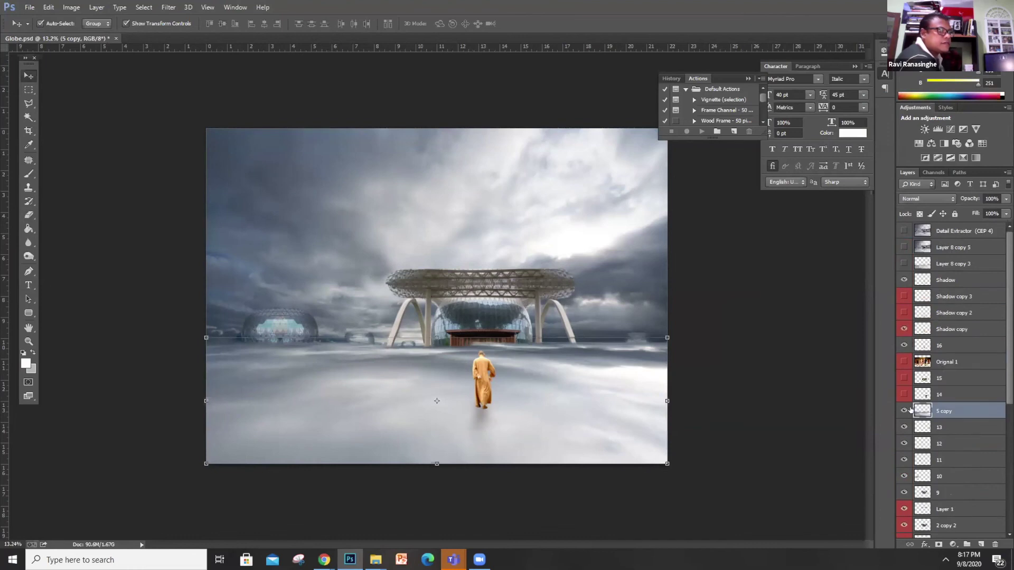
{"action": "left_click", "coordinate": [904, 264]}
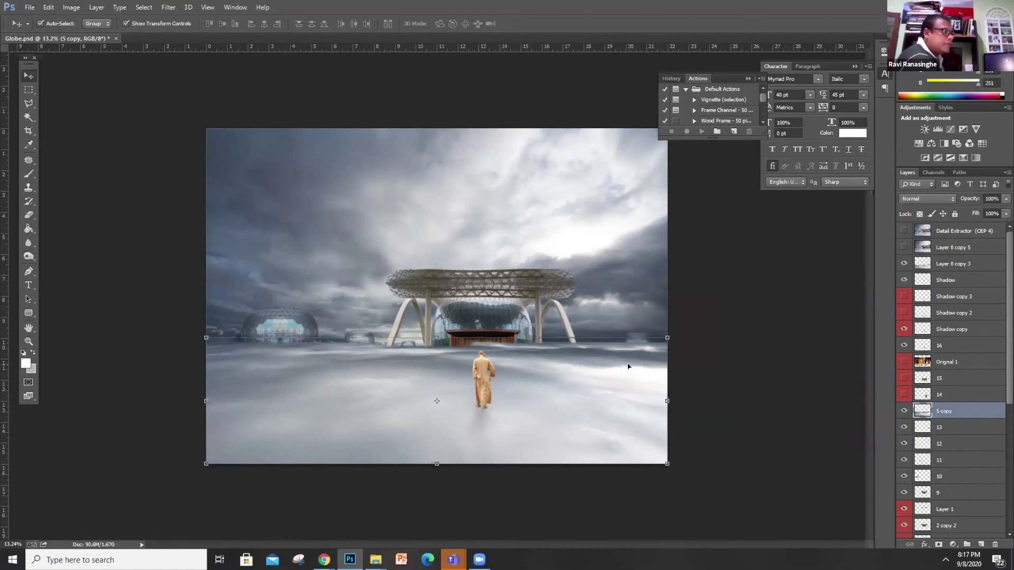
Try adjusting the 5 copy mist with Free Transform, apply the transformation and deselect the layer
{"action": "key", "text": "ctrl+t"}
{"action": "mouse_move", "coordinate": [541, 393]}
{"action": "left_mouse_down"}
{"action": "mouse_move", "coordinate": [541, 256]}
{"action": "mouse_move", "coordinate": [543, 394]}
{"action": "left_mouse_up"}
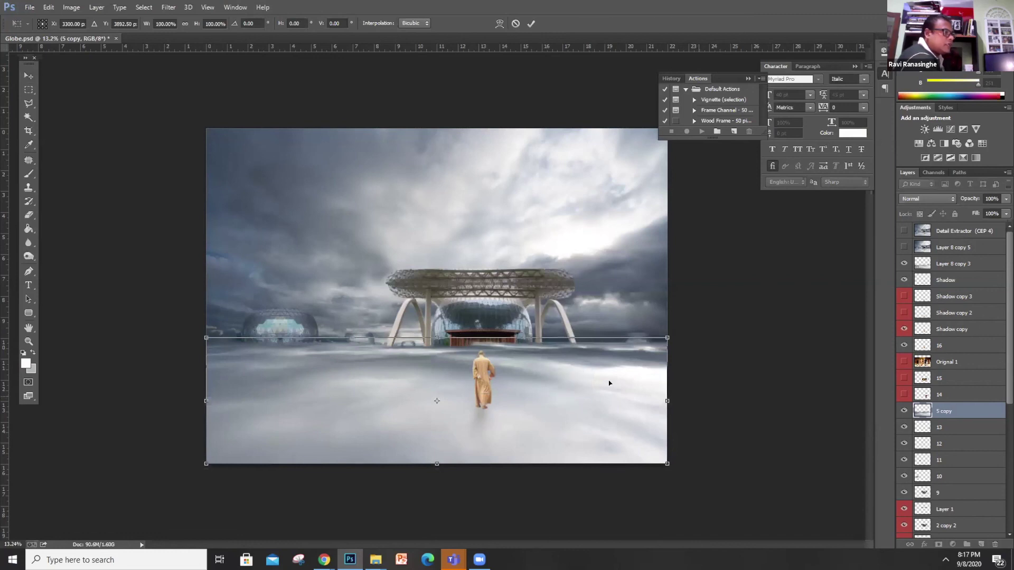
{"action": "left_click", "coordinate": [29, 75]}
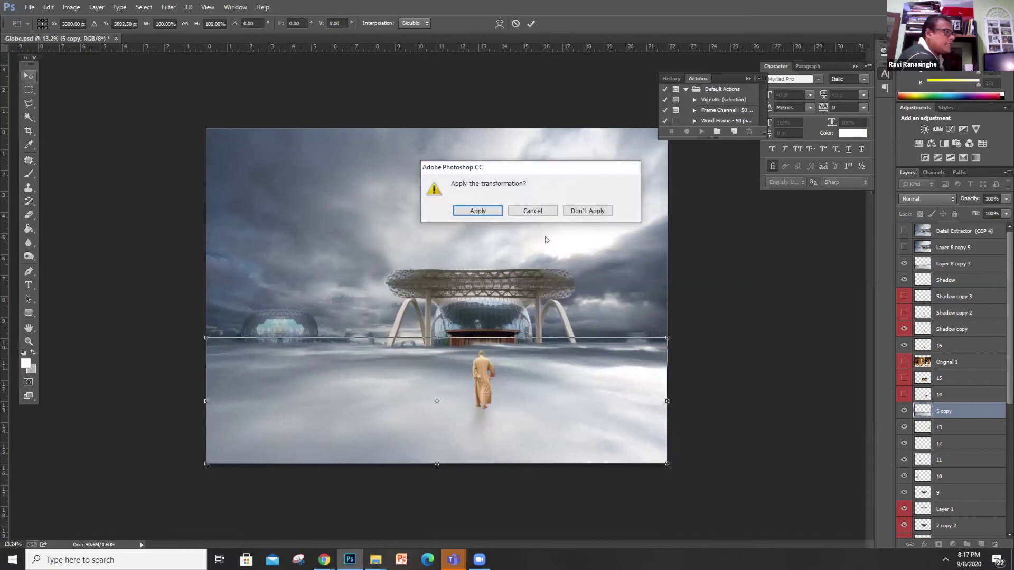
{"action": "left_click", "coordinate": [478, 210]}
{"action": "left_click", "coordinate": [709, 407]}
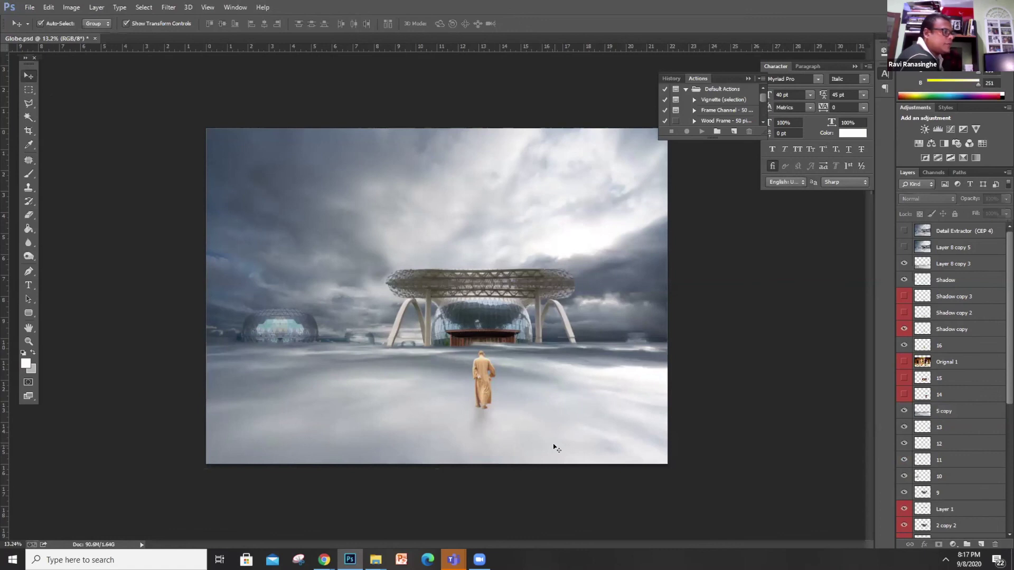
Preview the finishing layers Detail Extractor (CEP 4) and Layer 8 copy 5 over the whole composite, hiding each again
{"action": "scroll", "coordinate": [563, 453], "scroll_direction": "down", "scroll_amount": 2}
{"action": "scroll", "coordinate": [562, 453], "scroll_direction": "down", "scroll_amount": 2}
{"action": "scroll", "coordinate": [563, 450], "scroll_direction": "up", "scroll_amount": 3}
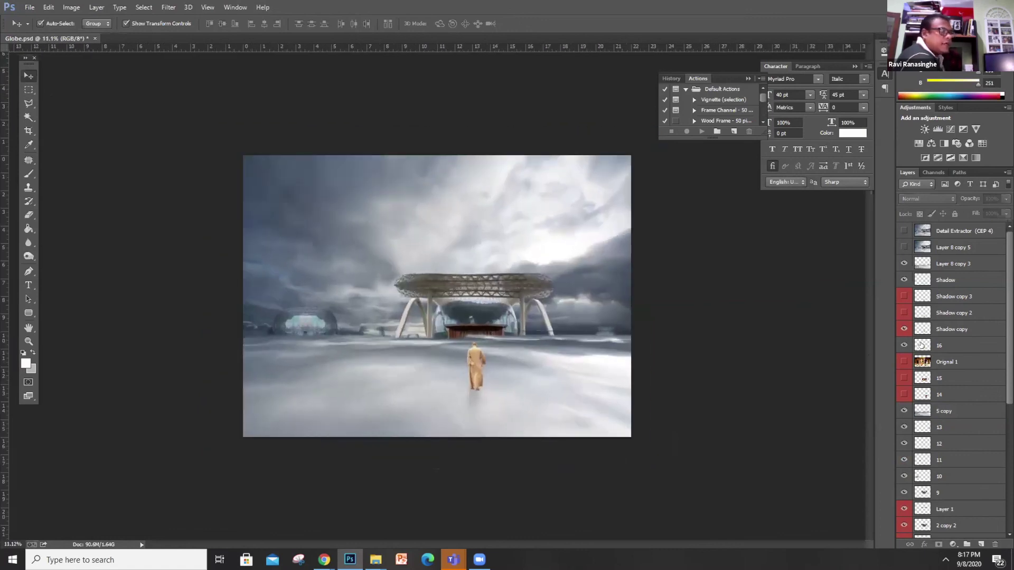
{"action": "left_click", "coordinate": [902, 231]}
{"action": "left_click", "coordinate": [903, 231]}
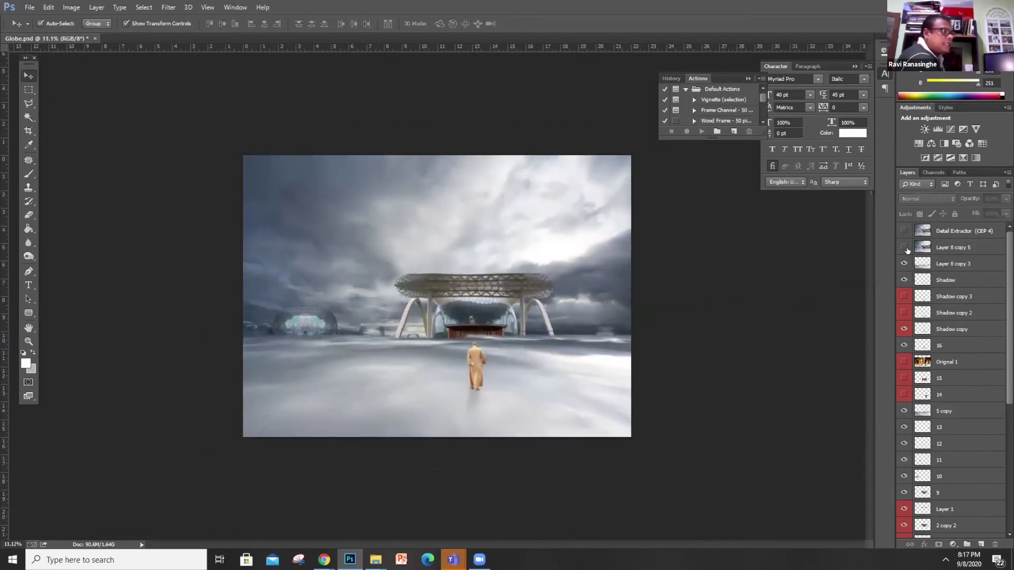
{"action": "left_click", "coordinate": [902, 246]}
{"action": "left_click", "coordinate": [902, 246]}
{"action": "left_click", "coordinate": [902, 246]}
{"action": "left_click", "coordinate": [903, 246]}
Show the Detail Extractor (CEP 4) layer and review the finished Globe composite
{"action": "left_click", "coordinate": [903, 231]}
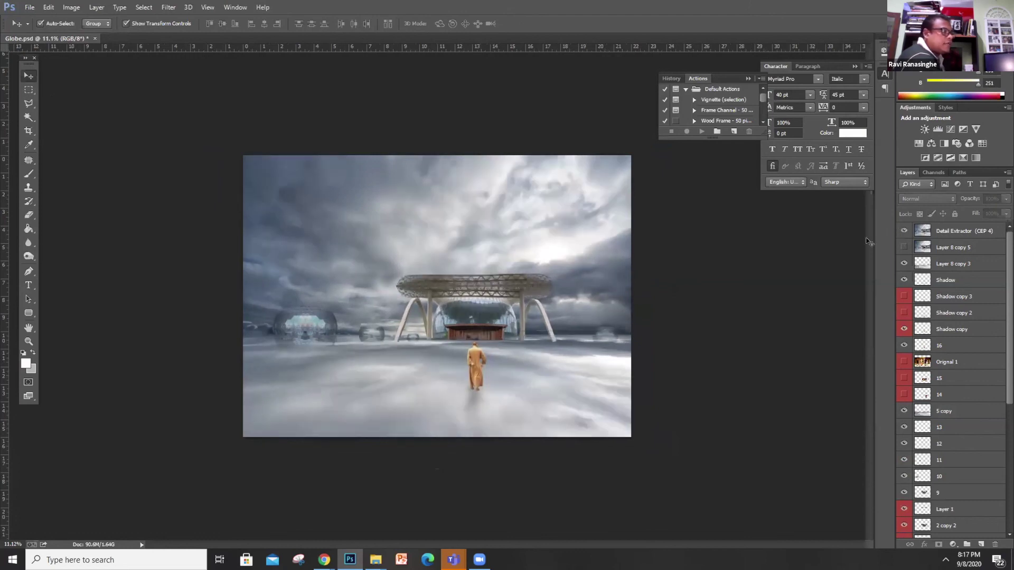
{"action": "scroll", "coordinate": [679, 410], "scroll_direction": "down", "scroll_amount": 4}
{"action": "scroll", "coordinate": [688, 419], "scroll_direction": "up", "scroll_amount": 3}
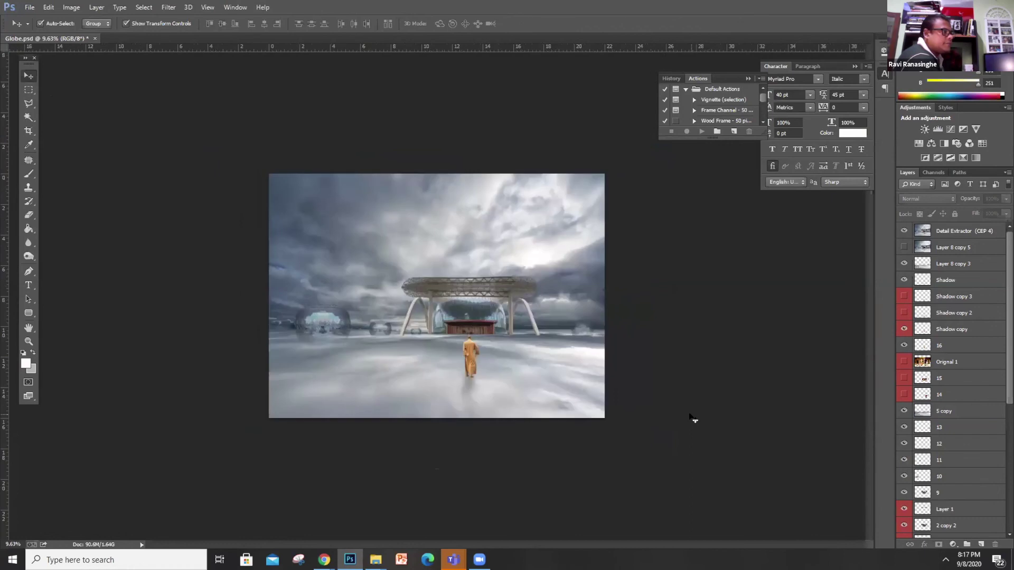
{"action": "scroll", "coordinate": [693, 419], "scroll_direction": "up", "scroll_amount": 3}
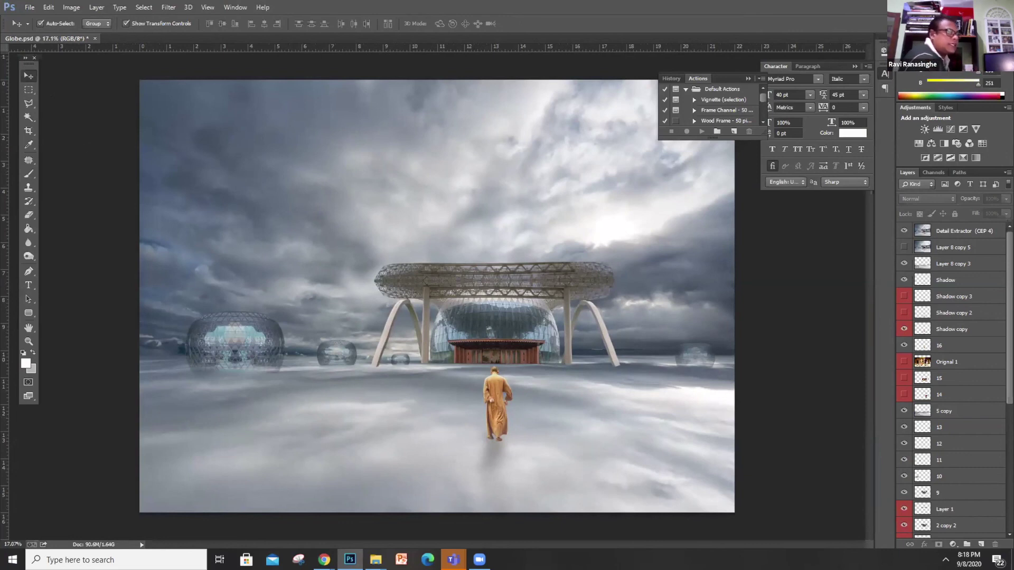
Hide all the layers above base layer 3 so only the original cloudy sky photo is displayed
{"action": "left_click_drag", "start_coordinate": [901, 229], "coordinate": [917, 523]}
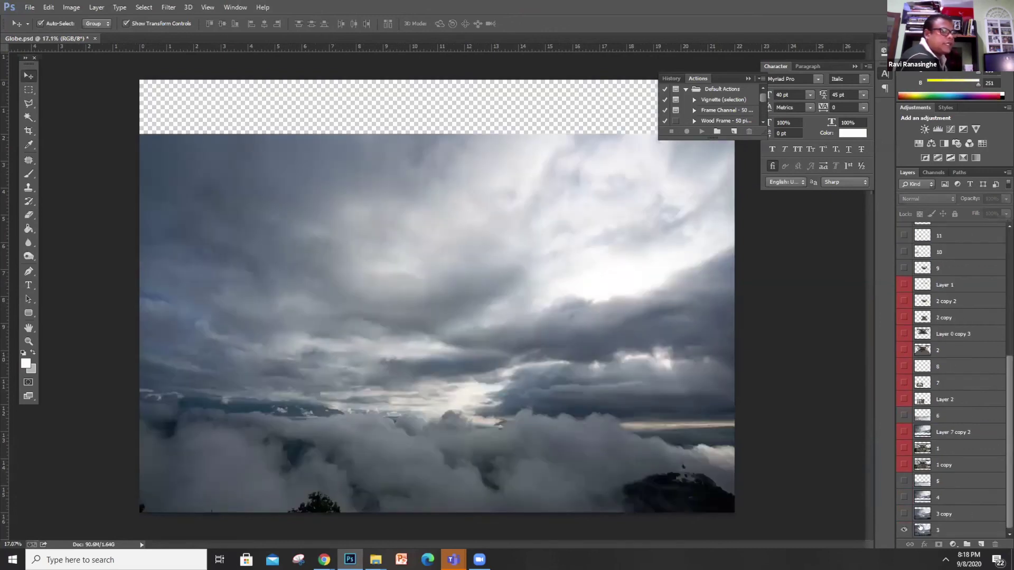
Show layers 4, 6 and 7 over the base sky to add the second sky, the smooth floor and the globe cutout
{"action": "left_click", "coordinate": [903, 497]}
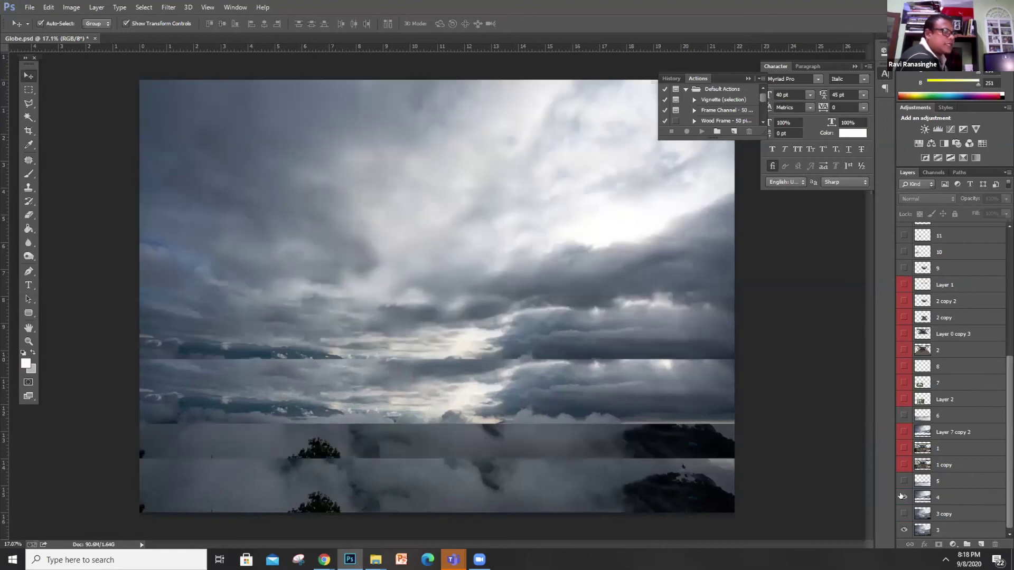
{"action": "left_click", "coordinate": [903, 416]}
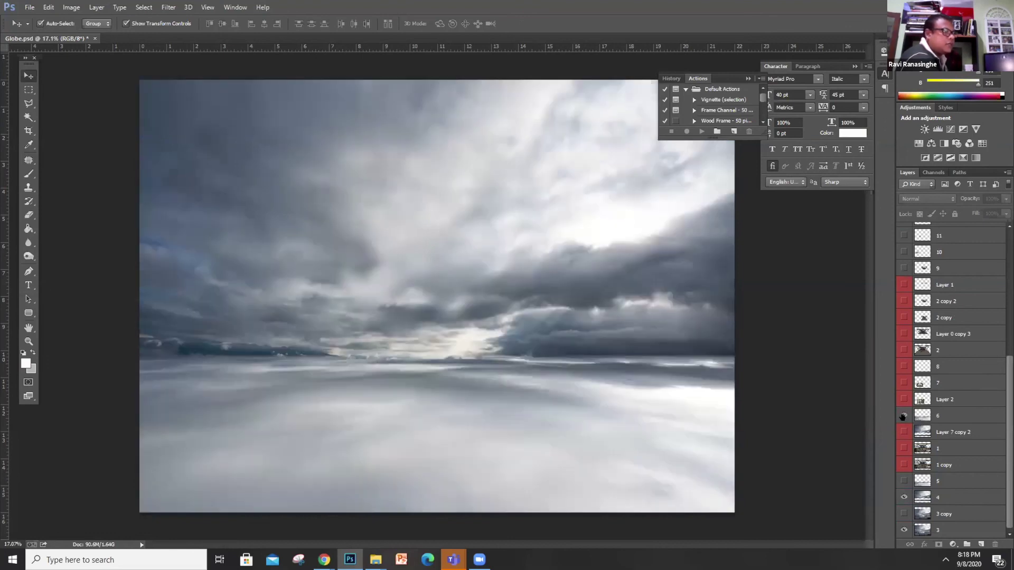
{"action": "left_click", "coordinate": [904, 383]}
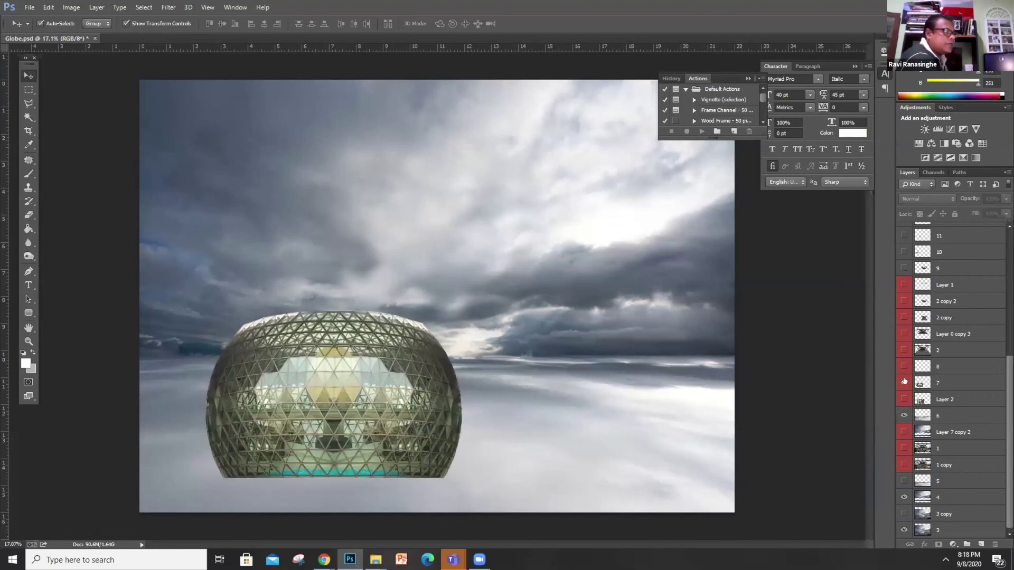
Compare the Layer 2 source photo with the layer 7 globe cutout, leaving only layer 7 shown of the two
{"action": "left_click", "coordinate": [903, 400]}
{"action": "left_click", "coordinate": [904, 399]}
{"action": "left_click", "coordinate": [904, 383]}
{"action": "left_click", "coordinate": [904, 400]}
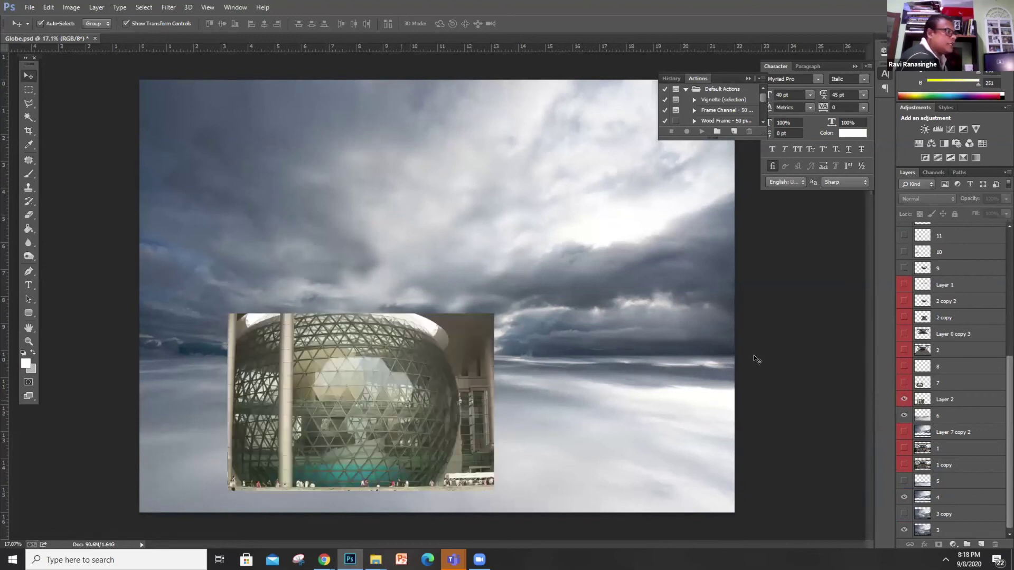
{"action": "left_click", "coordinate": [904, 383]}
{"action": "left_click", "coordinate": [903, 398]}
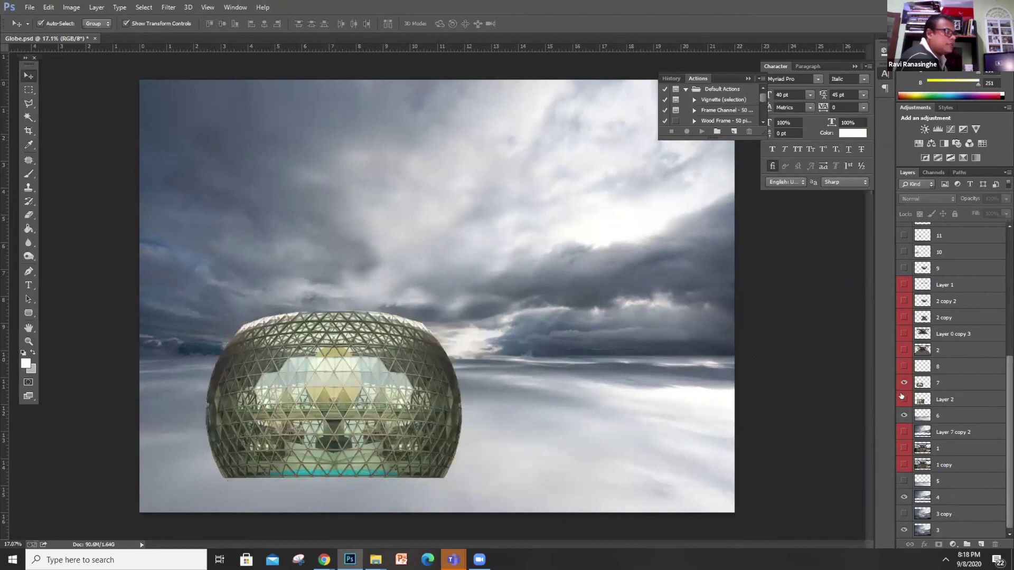
Preview layer 8, the full-size building on layer 2 and the reduced 2 copy, hiding each again
{"action": "left_click", "coordinate": [903, 367]}
{"action": "left_click", "coordinate": [903, 366]}
{"action": "left_click", "coordinate": [904, 350]}
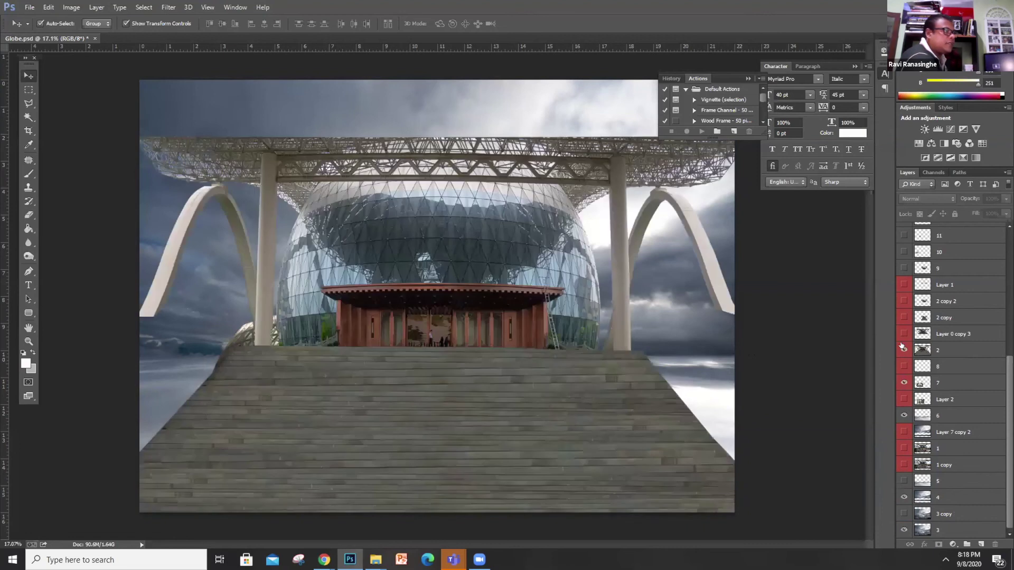
{"action": "left_click", "coordinate": [903, 349]}
{"action": "left_click", "coordinate": [903, 317]}
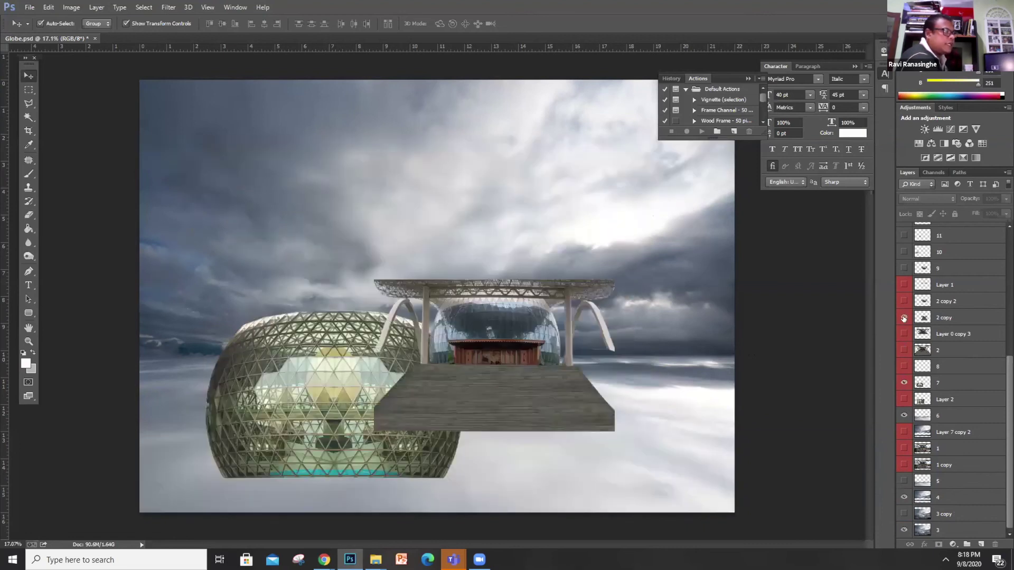
{"action": "left_click", "coordinate": [903, 317]}
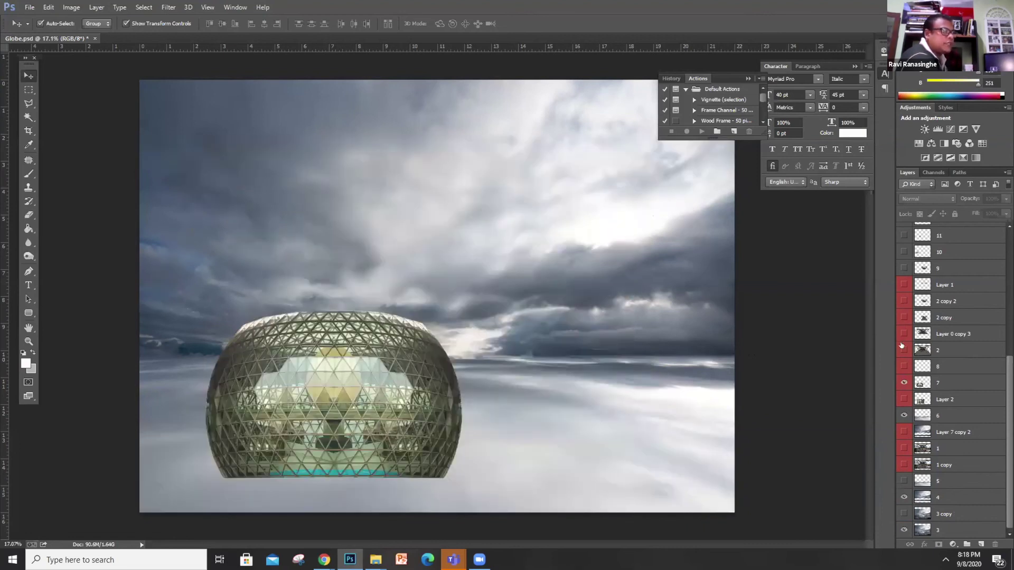
{"action": "left_click", "coordinate": [903, 350]}
{"action": "left_click", "coordinate": [903, 350]}
{"action": "left_click", "coordinate": [904, 318]}
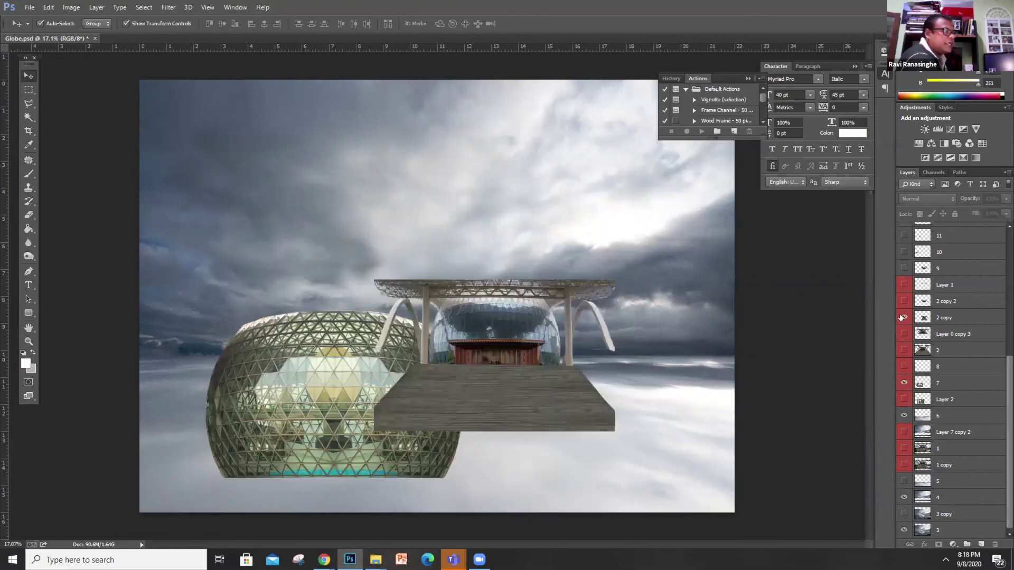
{"action": "left_click", "coordinate": [903, 317]}
Show 2 copy 2, Layer 1 and layer 9 to assemble the building without steps, and hide the layer 7 globe
{"action": "left_click", "coordinate": [903, 301]}
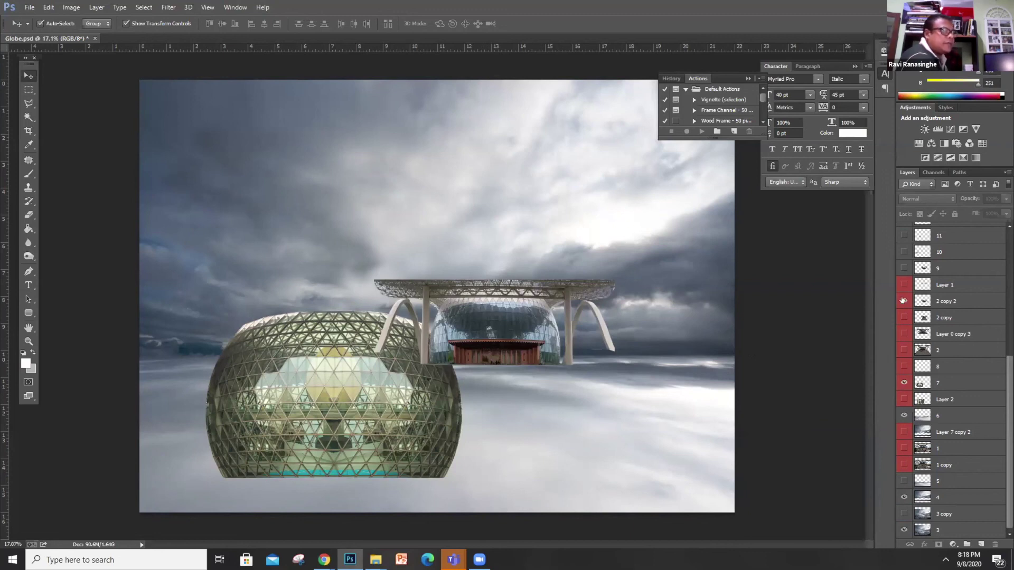
{"action": "left_click", "coordinate": [903, 285]}
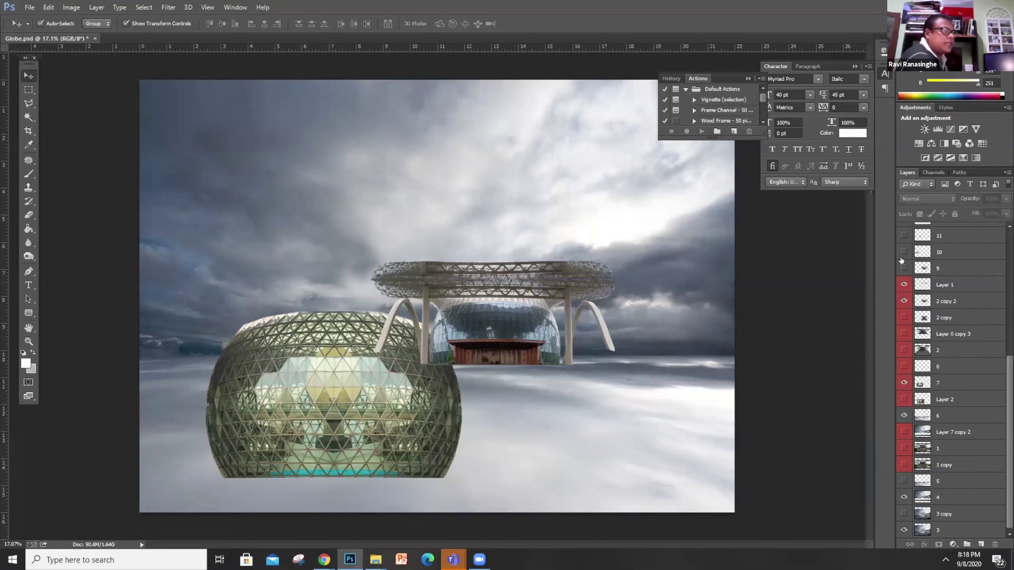
{"action": "left_click", "coordinate": [903, 268]}
{"action": "left_click", "coordinate": [904, 383]}
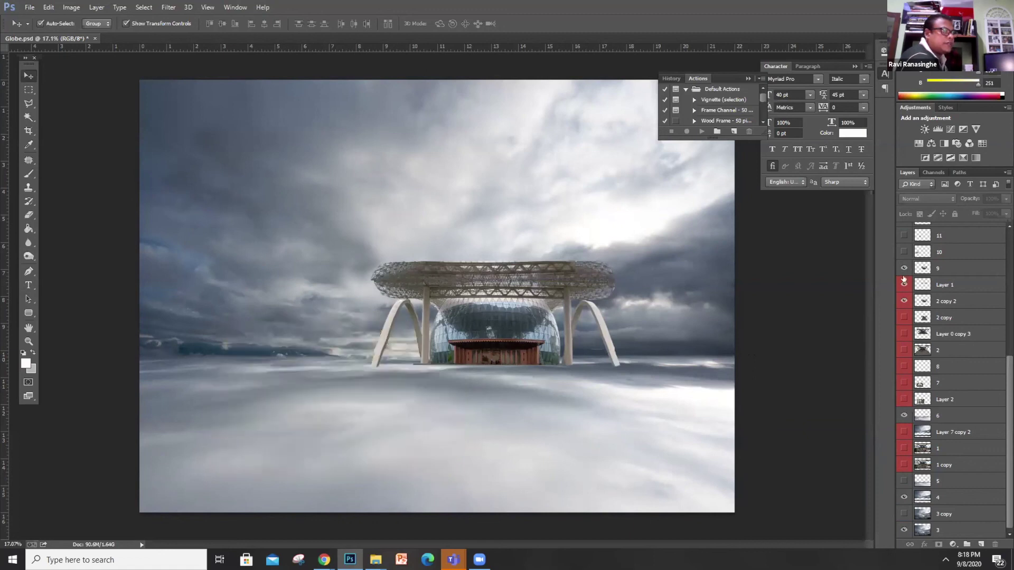
Show layers 10, 11, 12 and 13 to add the small globes in the background
{"action": "left_click", "coordinate": [903, 252]}
{"action": "left_click", "coordinate": [903, 235]}
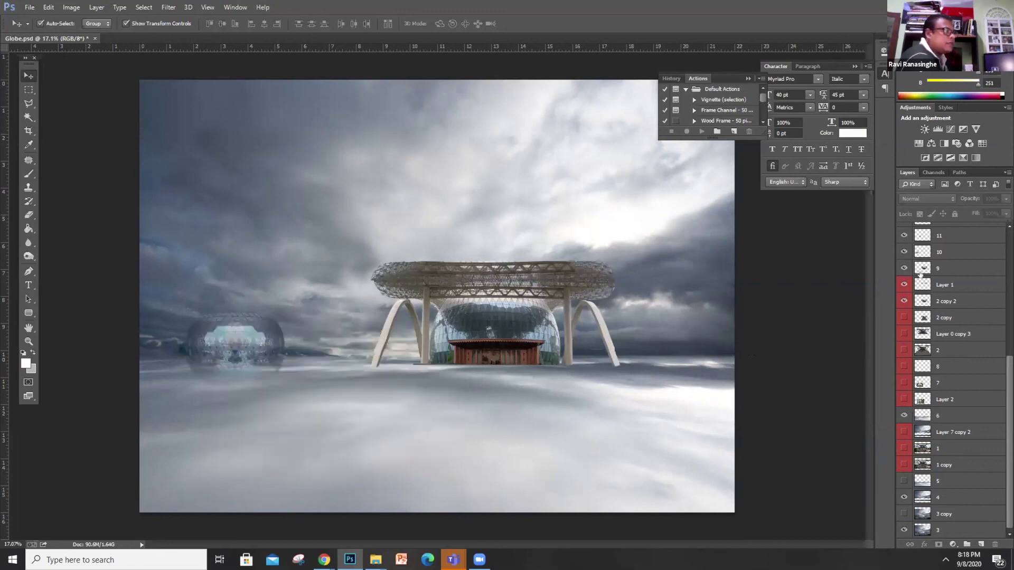
{"action": "scroll", "coordinate": [920, 278], "scroll_direction": "up", "scroll_amount": 1}
{"action": "left_click", "coordinate": [903, 252]}
{"action": "left_click", "coordinate": [903, 236]}
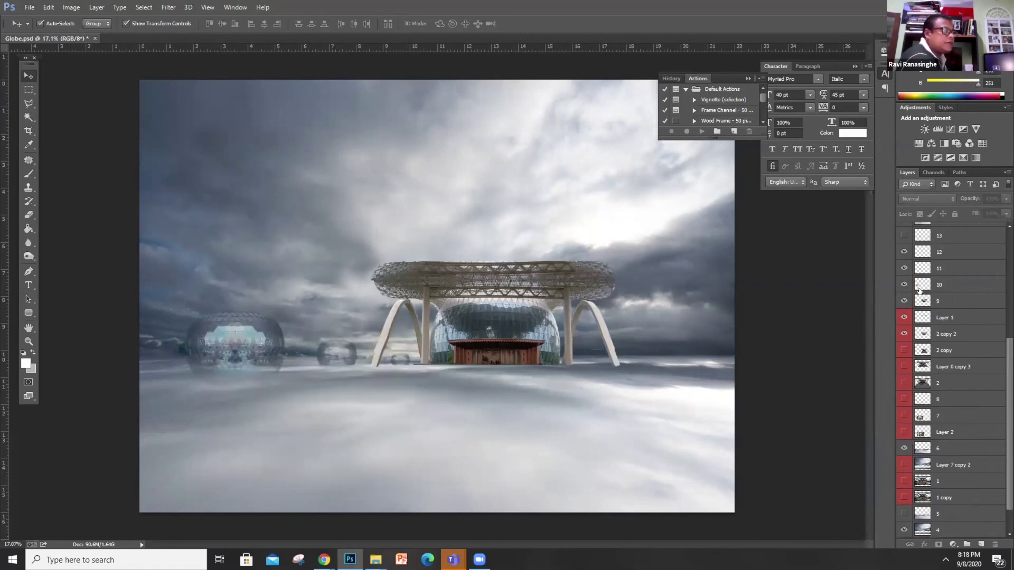
Preview the 5 copy layer over the composite twice and leave it hidden
{"action": "scroll", "coordinate": [929, 313], "scroll_direction": "up", "scroll_amount": 2}
{"action": "left_click", "coordinate": [903, 285]}
{"action": "left_click", "coordinate": [904, 285]}
{"action": "left_click", "coordinate": [904, 285]}
{"action": "left_click", "coordinate": [903, 285]}
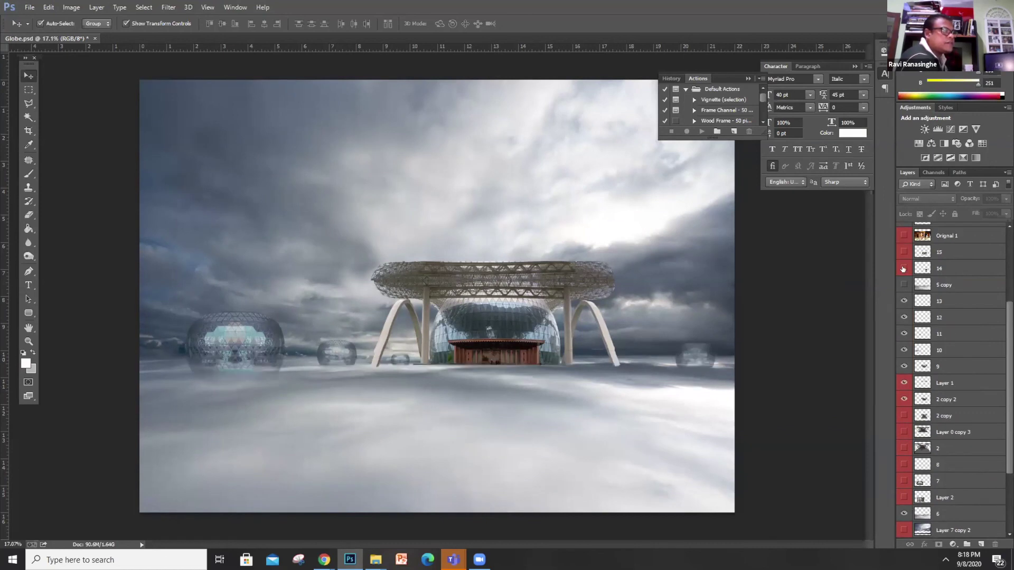
Preview the red umbrella figure on layer 14 and the content of layer 15, leaving both hidden
{"action": "left_click", "coordinate": [903, 269]}
{"action": "left_click", "coordinate": [903, 269]}
{"action": "left_click", "coordinate": [903, 271]}
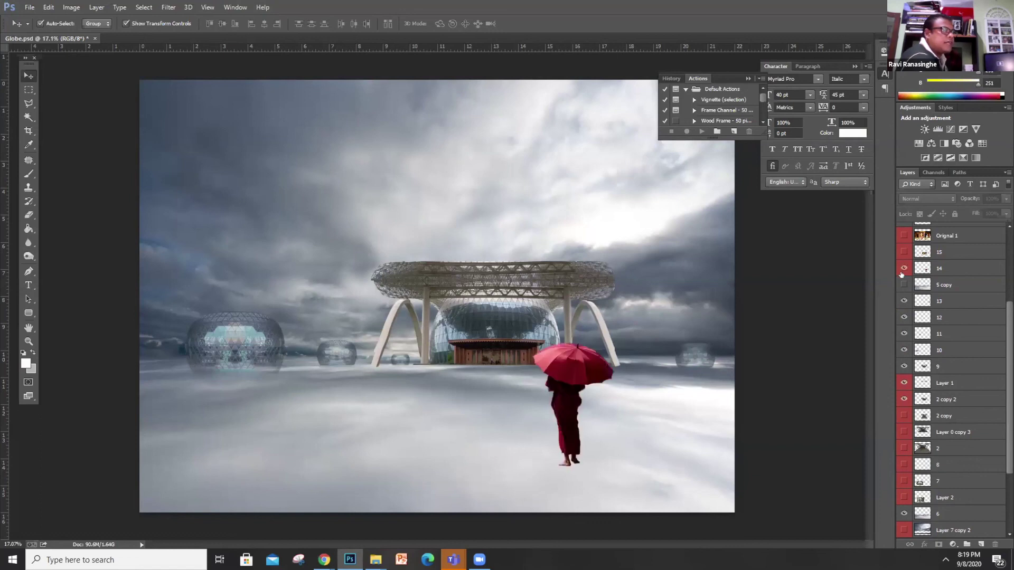
{"action": "left_click", "coordinate": [903, 269]}
{"action": "left_click", "coordinate": [903, 253]}
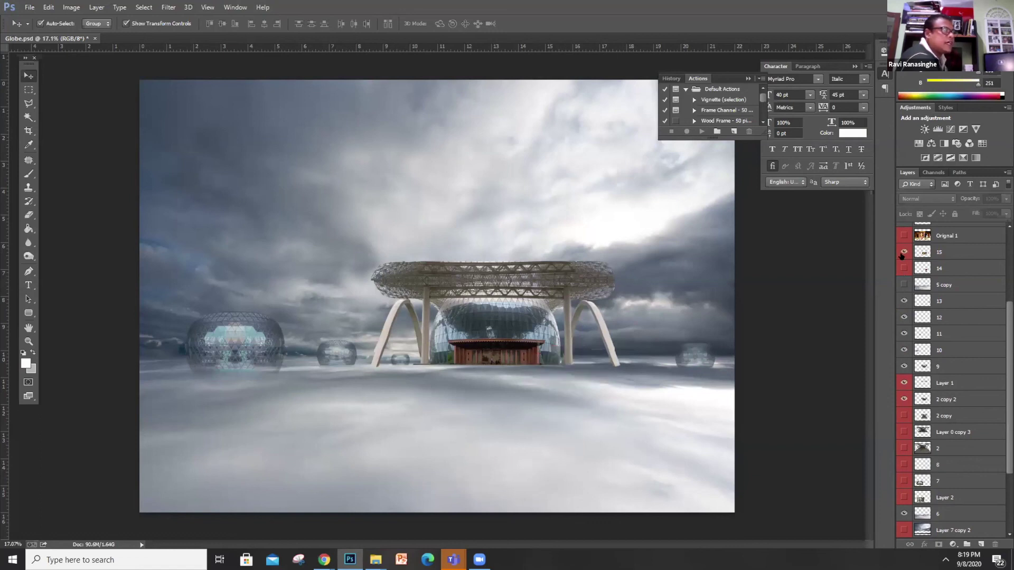
{"action": "left_click", "coordinate": [903, 253]}
Show the monk on layer 16 and Shadow copy, and preview Shadow copy 2 and Shadow copy 3, leaving those two hidden
{"action": "scroll", "coordinate": [902, 269], "scroll_direction": "up", "scroll_amount": 2}
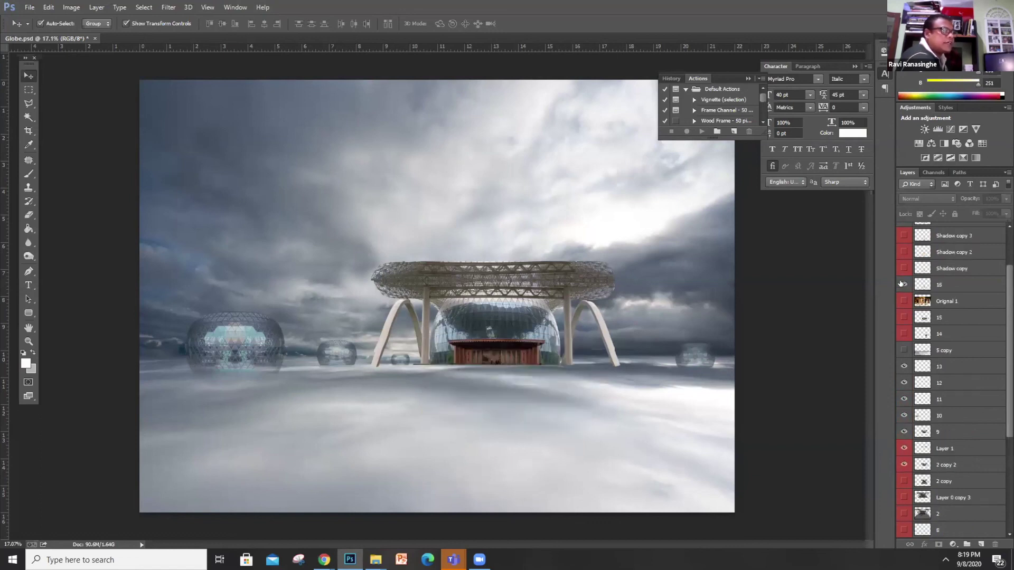
{"action": "left_click", "coordinate": [903, 284]}
{"action": "left_click", "coordinate": [903, 268]}
{"action": "left_click", "coordinate": [904, 252]}
{"action": "left_click", "coordinate": [904, 252]}
{"action": "left_click", "coordinate": [904, 235]}
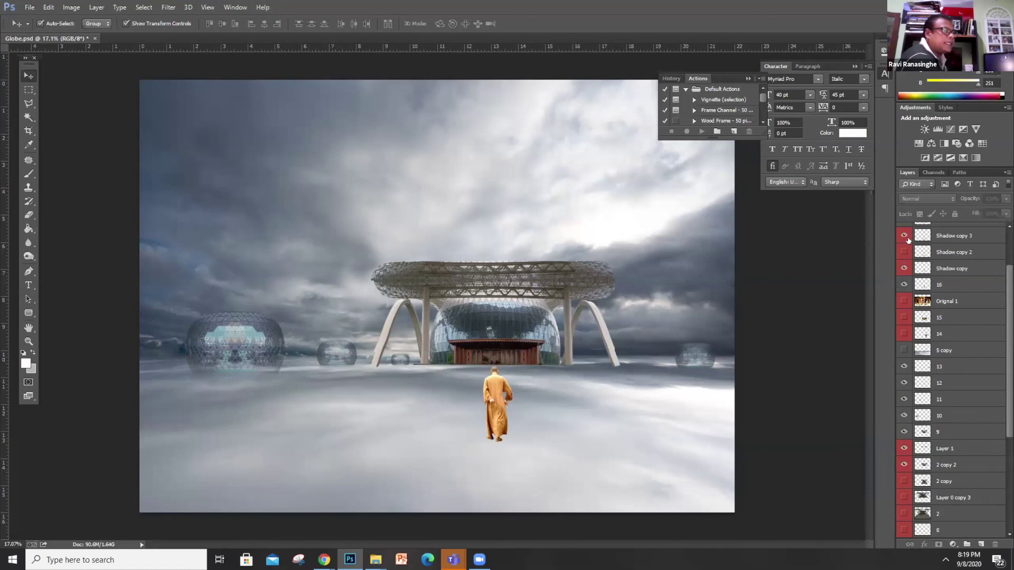
{"action": "left_click", "coordinate": [904, 236]}
Show the Shadow layer beneath the monk and the Detail Extractor (CEP 4) layer to complete the Globe composite
{"action": "scroll", "coordinate": [904, 242], "scroll_direction": "up", "scroll_amount": 1}
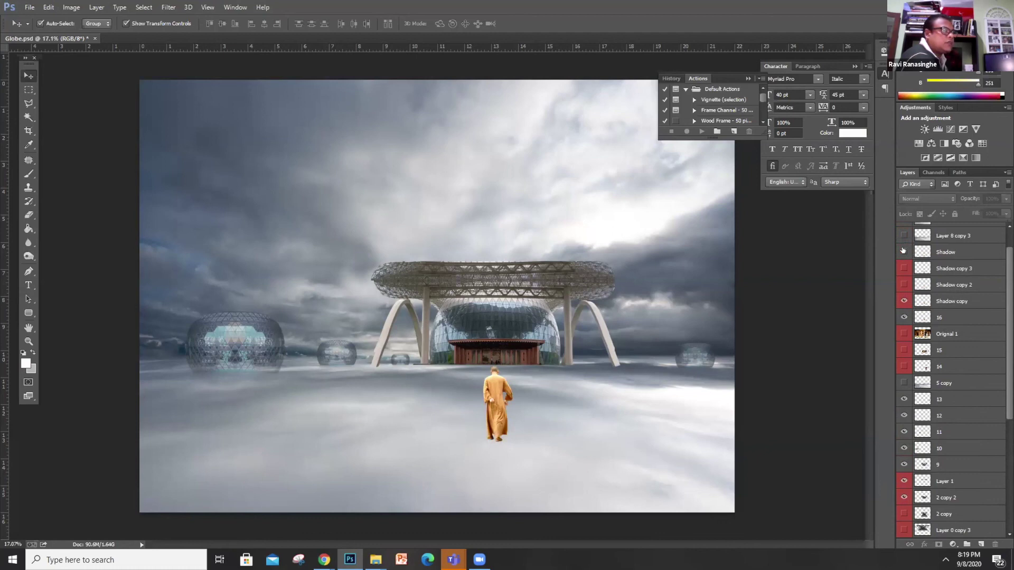
{"action": "left_click", "coordinate": [903, 251]}
{"action": "scroll", "coordinate": [903, 243], "scroll_direction": "up", "scroll_amount": 1}
{"action": "left_click", "coordinate": [903, 231]}
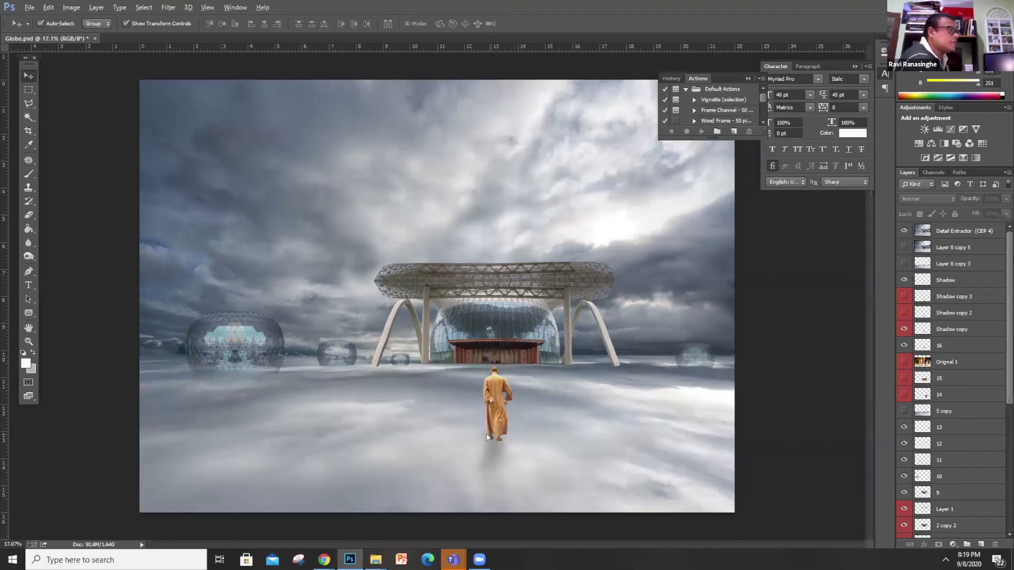
Switch to File Explorer, go back to the Collection folder and open building14102019-5 from the Creative folder in Photos
{"action": "key", "text": "alt+Tab"}
{"action": "left_click", "coordinate": [10, 82]}
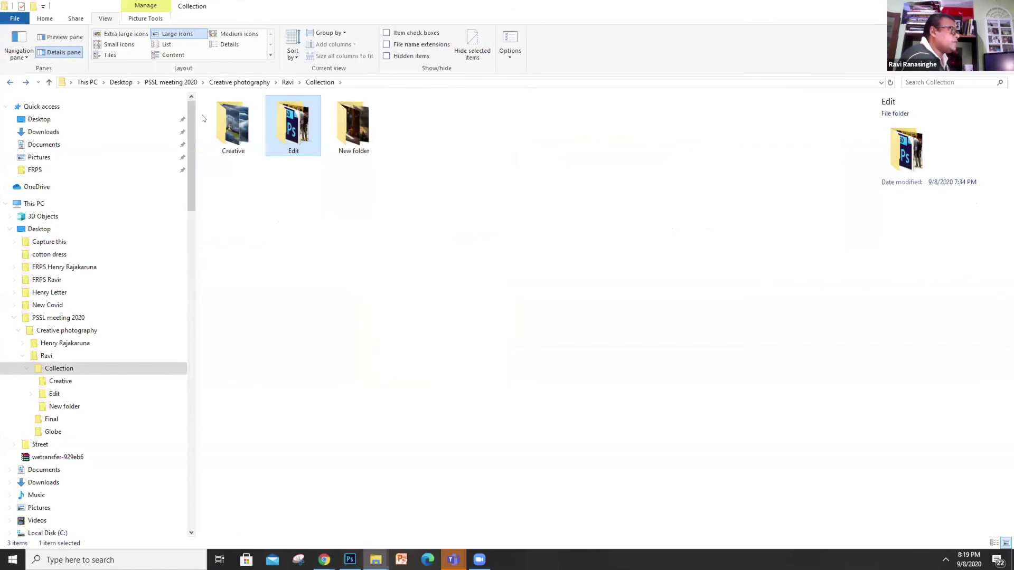
{"action": "left_click", "coordinate": [230, 117]}
{"action": "double_click", "coordinate": [230, 117]}
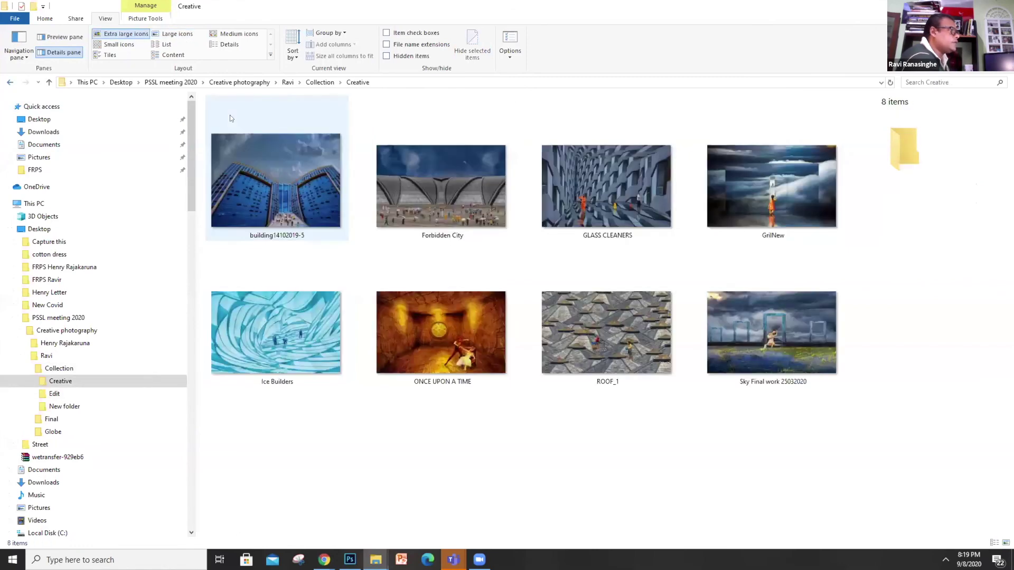
{"action": "left_click", "coordinate": [254, 176]}
{"action": "double_click", "coordinate": [254, 176]}
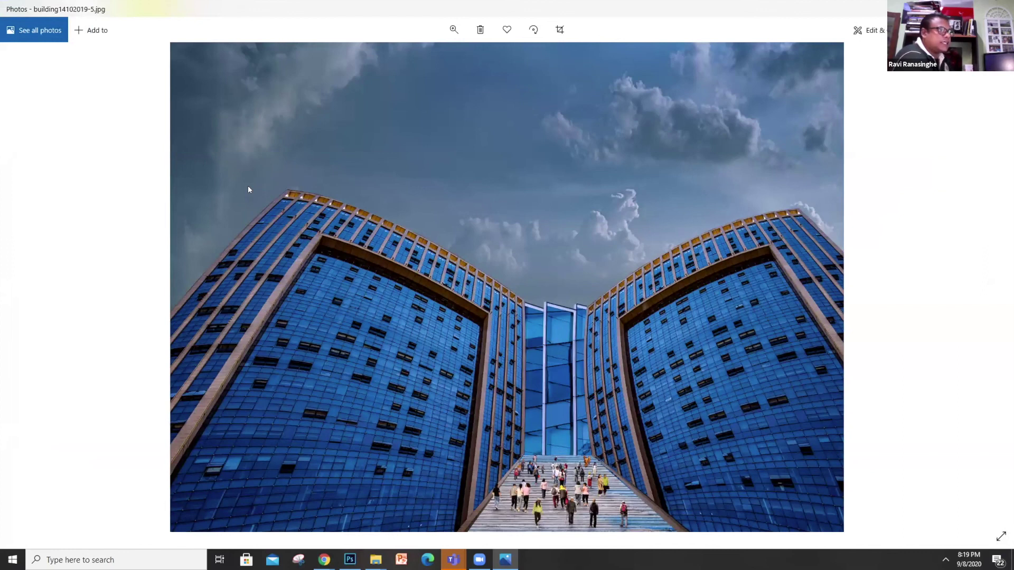
Browse the following Creative images: Forbidden City, GLASS CLEANERS, GrilNew, Ice Builders and ONCE UPON A TIME
{"action": "key", "text": "Right"}
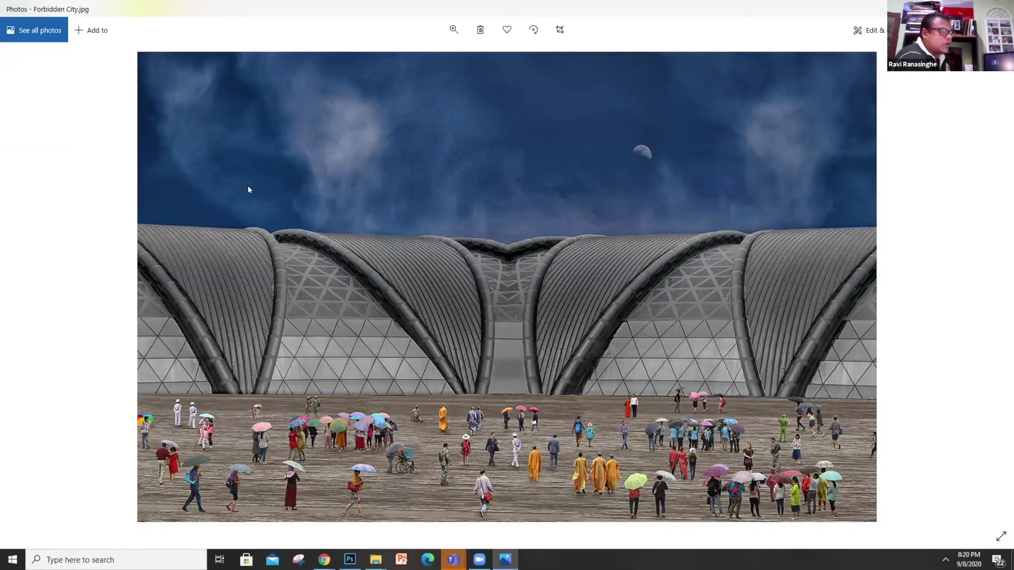
{"action": "key", "text": "Right"}
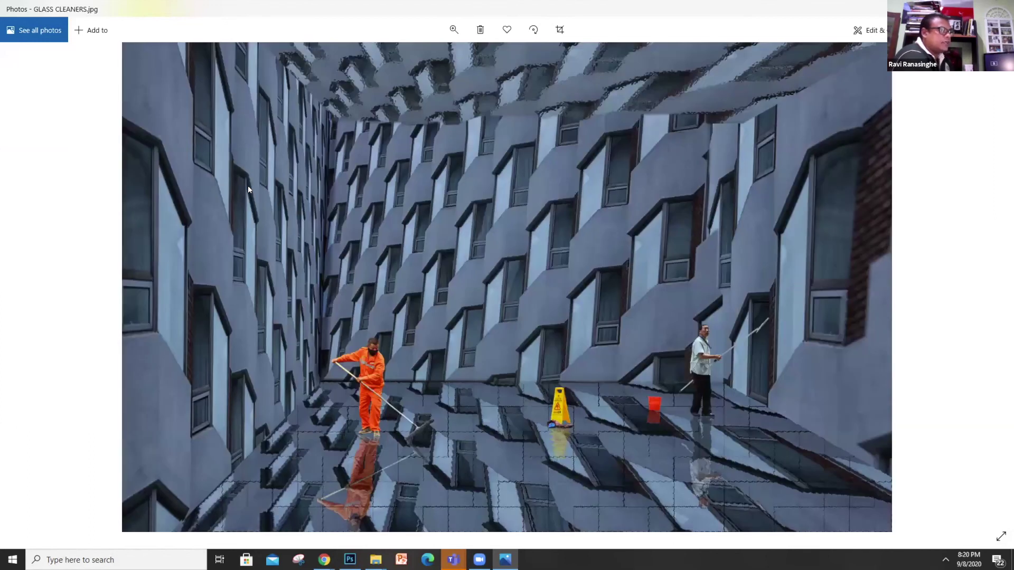
{"action": "key", "text": "Right"}
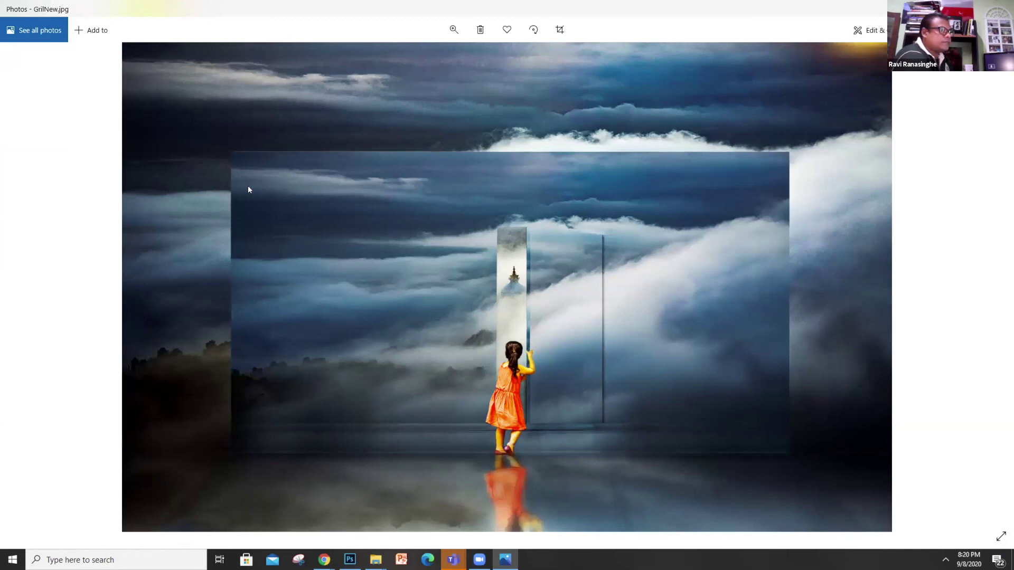
{"action": "key", "text": "Right"}
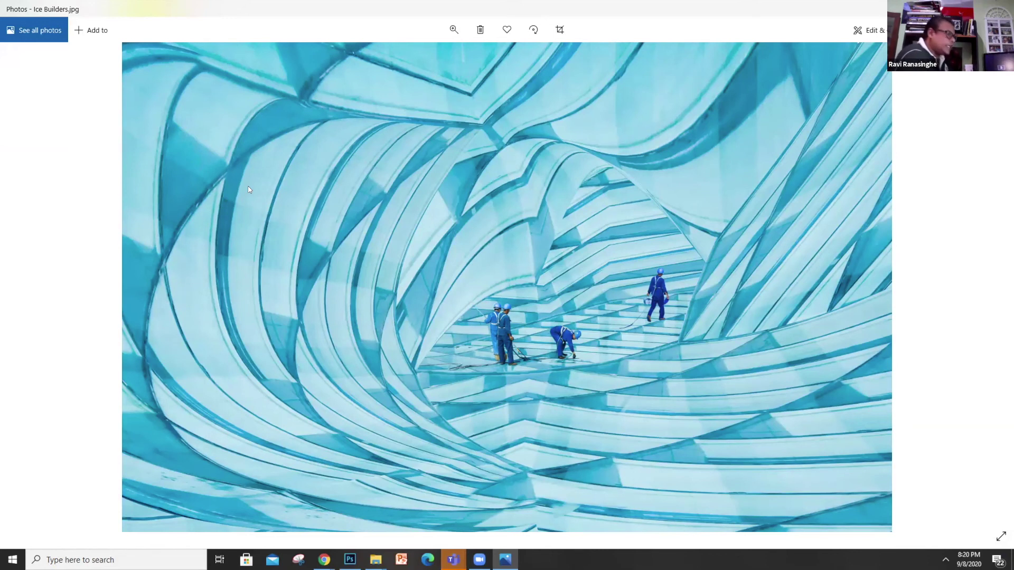
{"action": "key", "text": "Right"}
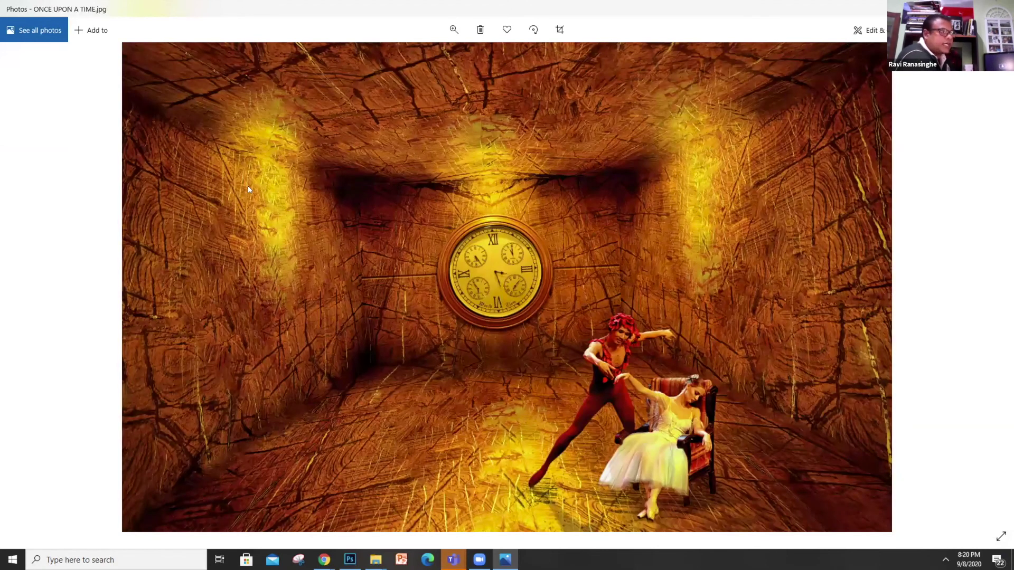